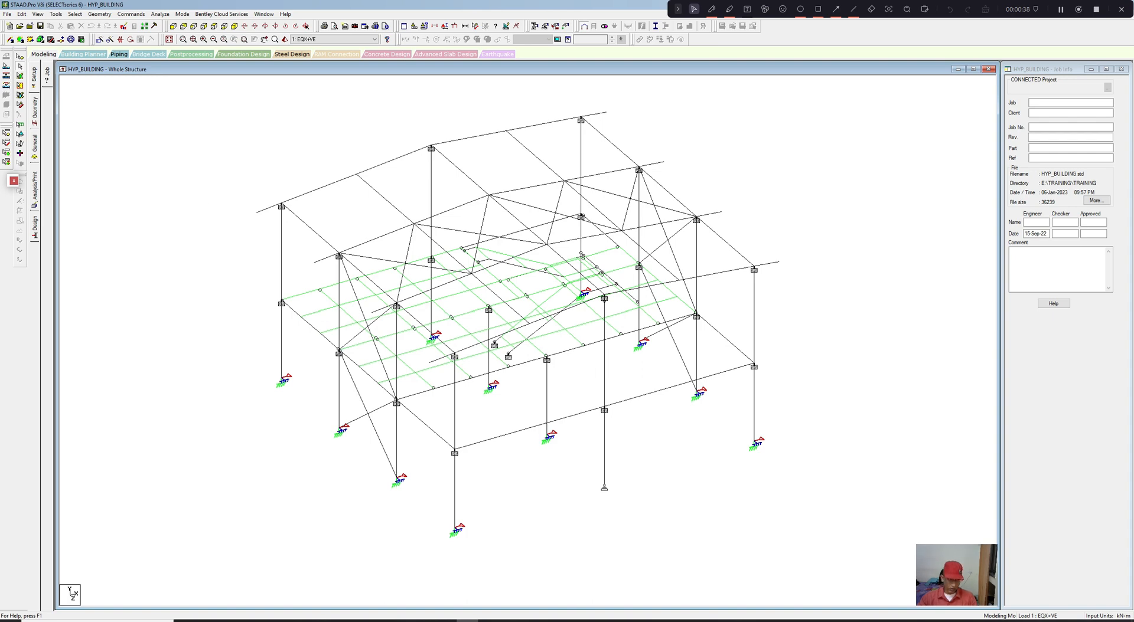
Step: Delete the Support 5 definition from the whole structure's supports and confirm the deletion
left_click(35, 149)
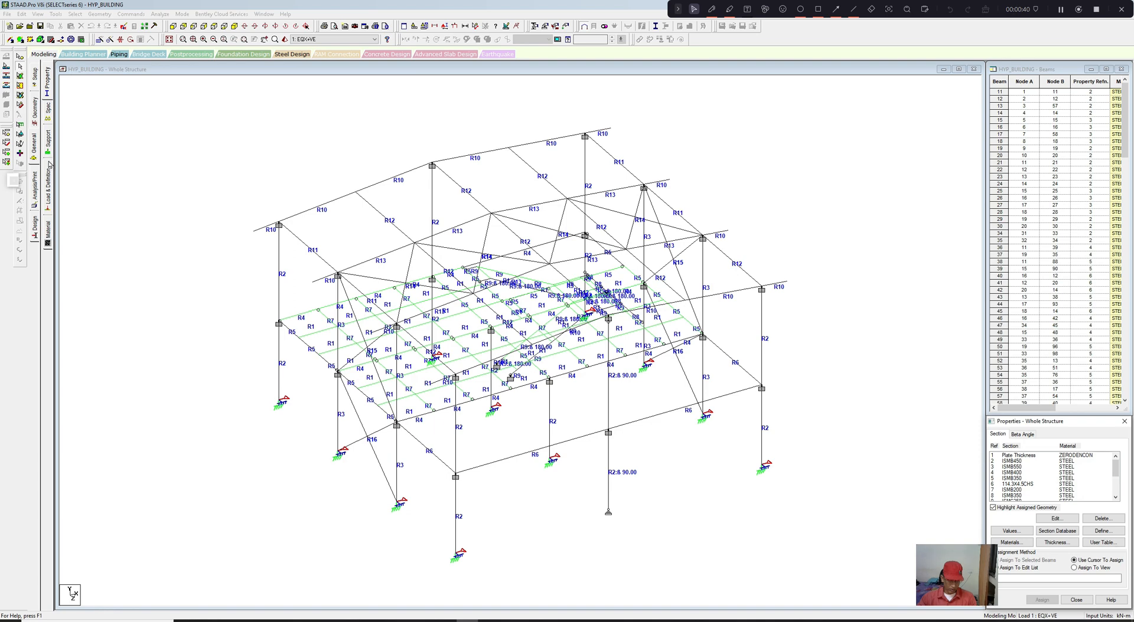
left_click(49, 141)
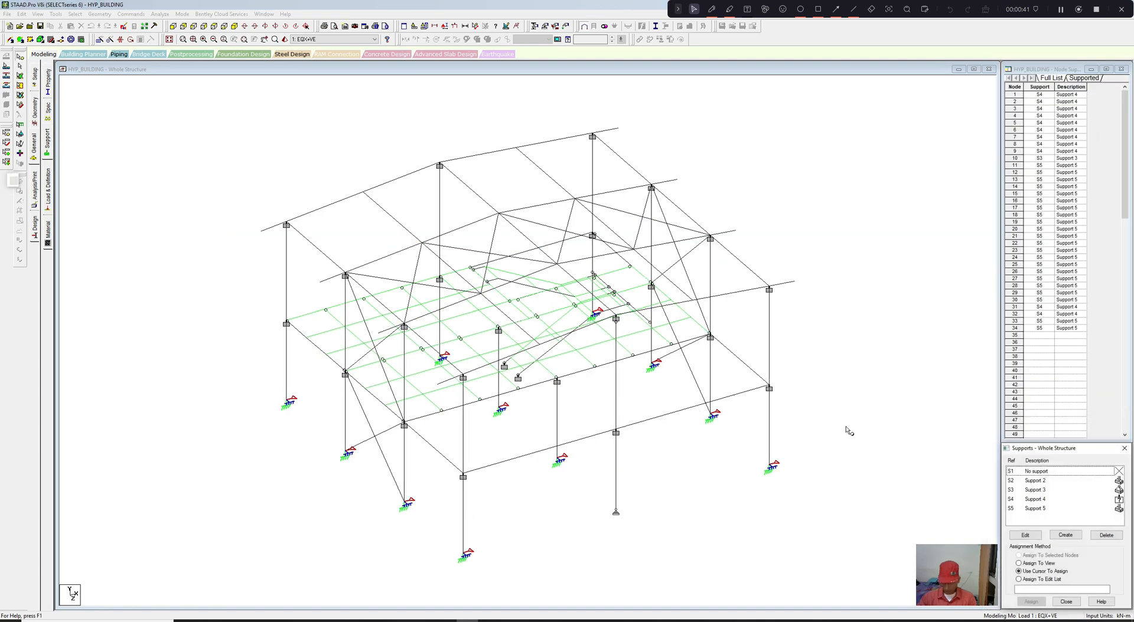
left_click(1028, 509)
middle_click_drag(737, 416, 736, 407)
scroll(737, 407, "up", 2)
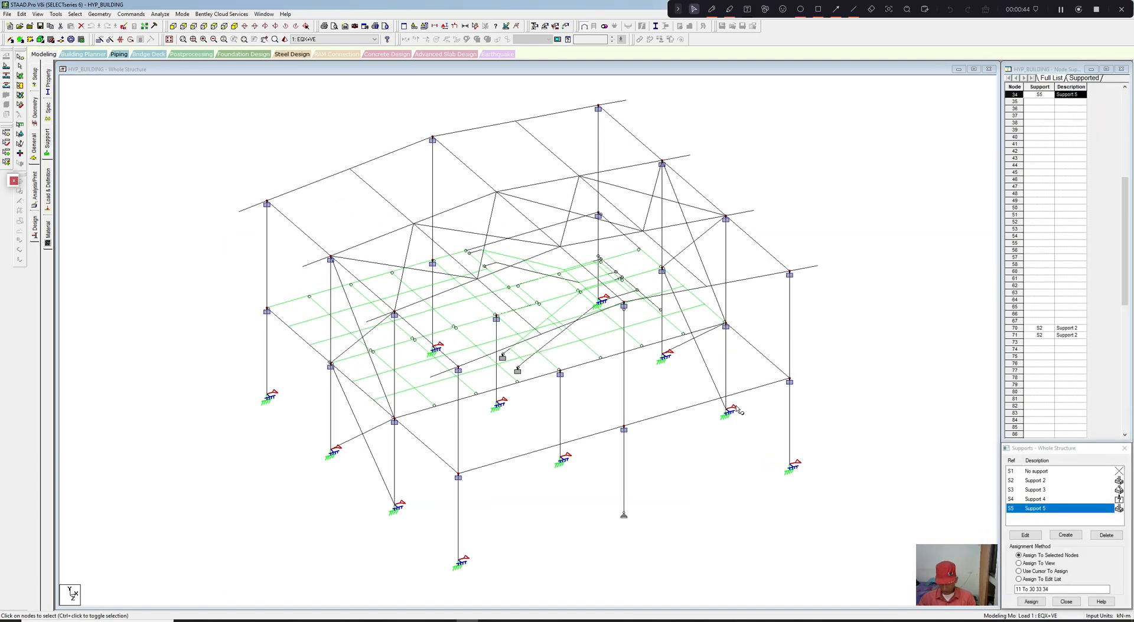
left_click(1105, 534)
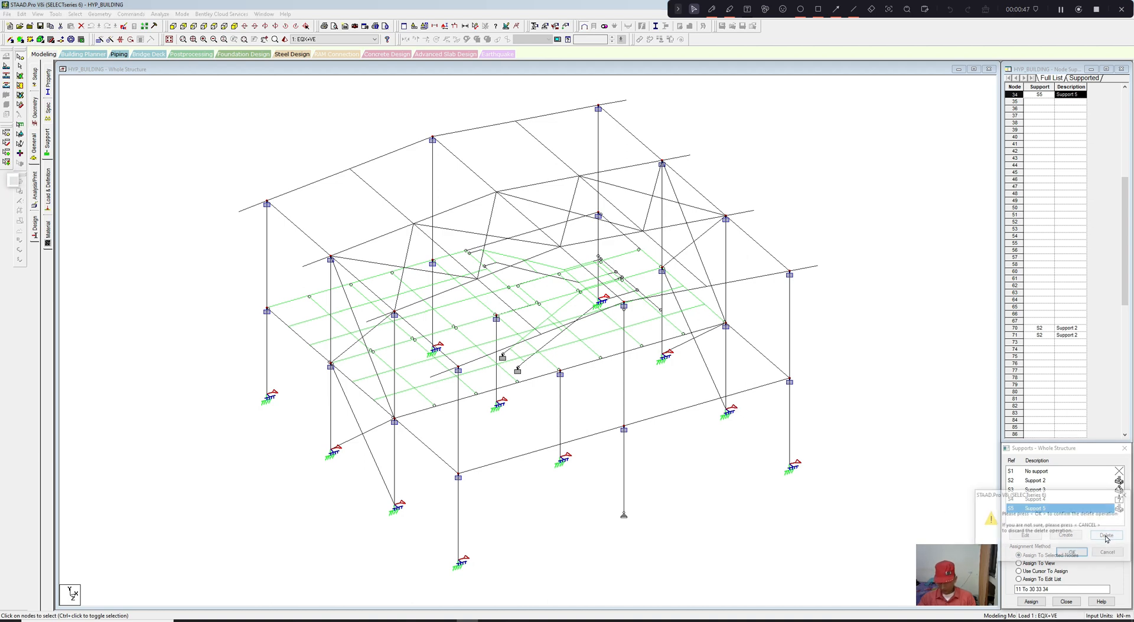
left_click(1067, 553)
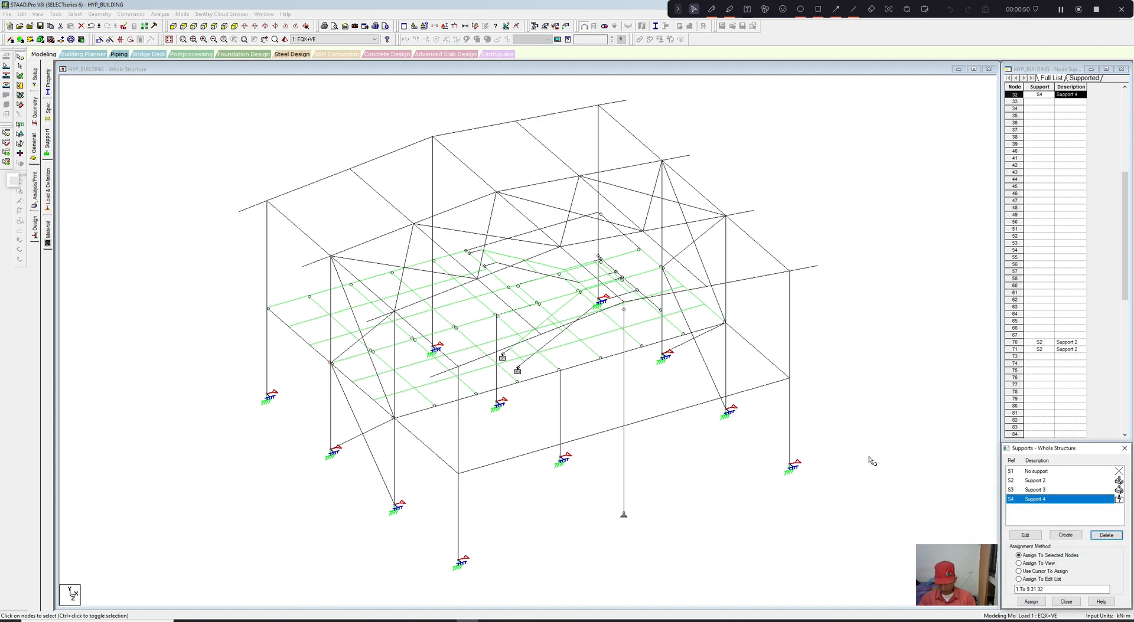
Step: Open the group definitions and review the member lists of the existing groups from _COLUMNS through _STRINGERS
middle_click_drag(870, 463, 837, 443)
scroll(841, 447, "down", 1)
scroll(837, 444, "up", 3)
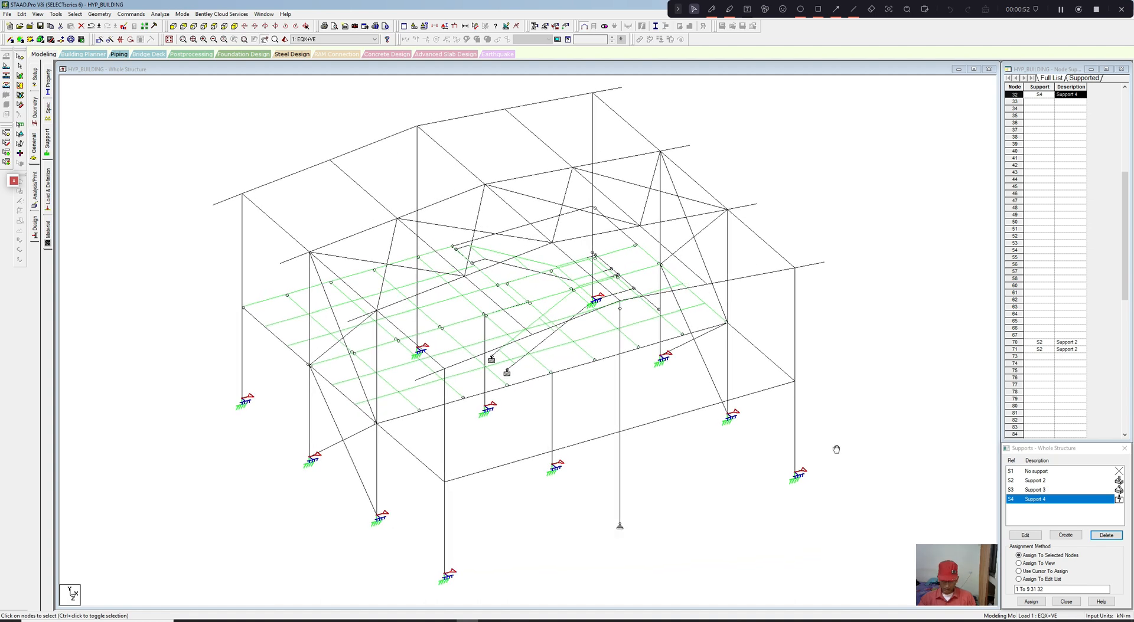
scroll(773, 445, "up", 1)
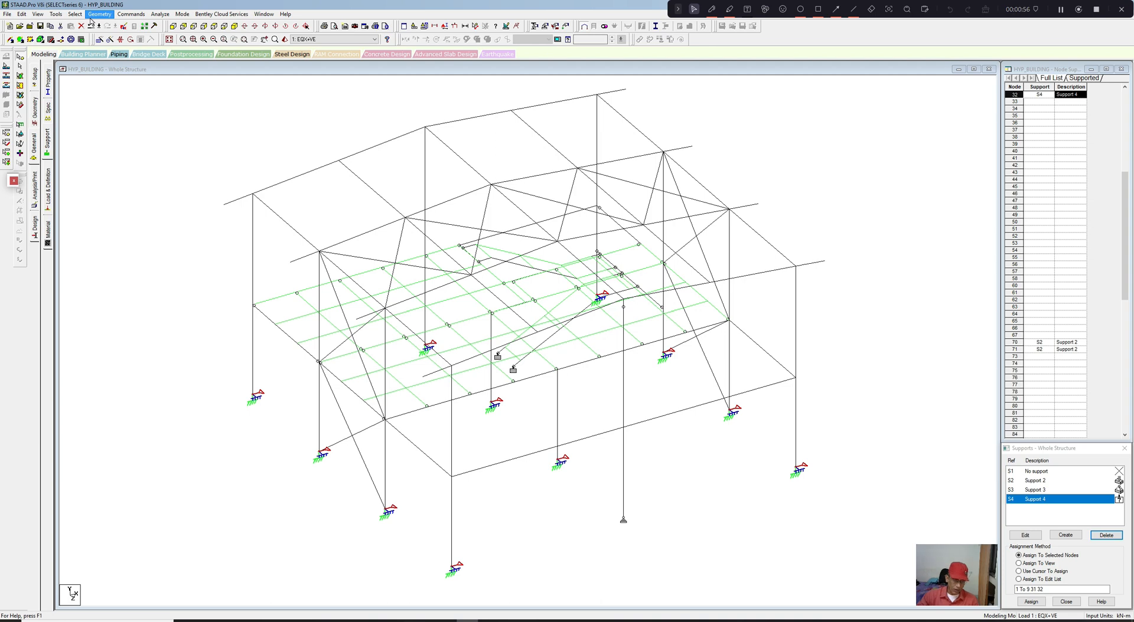
left_click(61, 19)
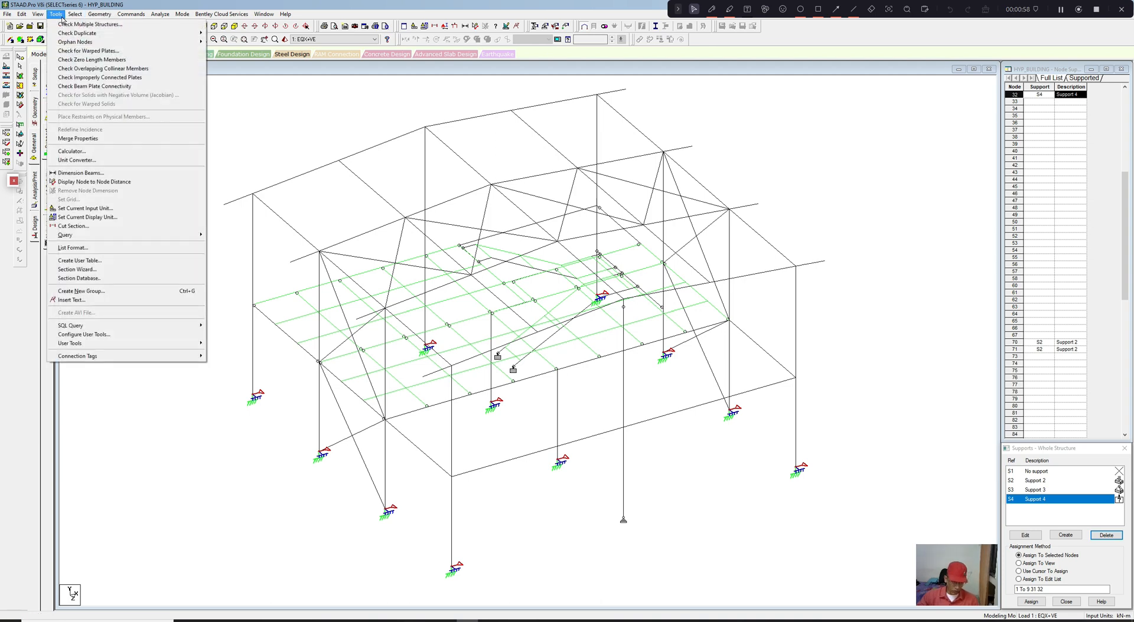
left_click(99, 293)
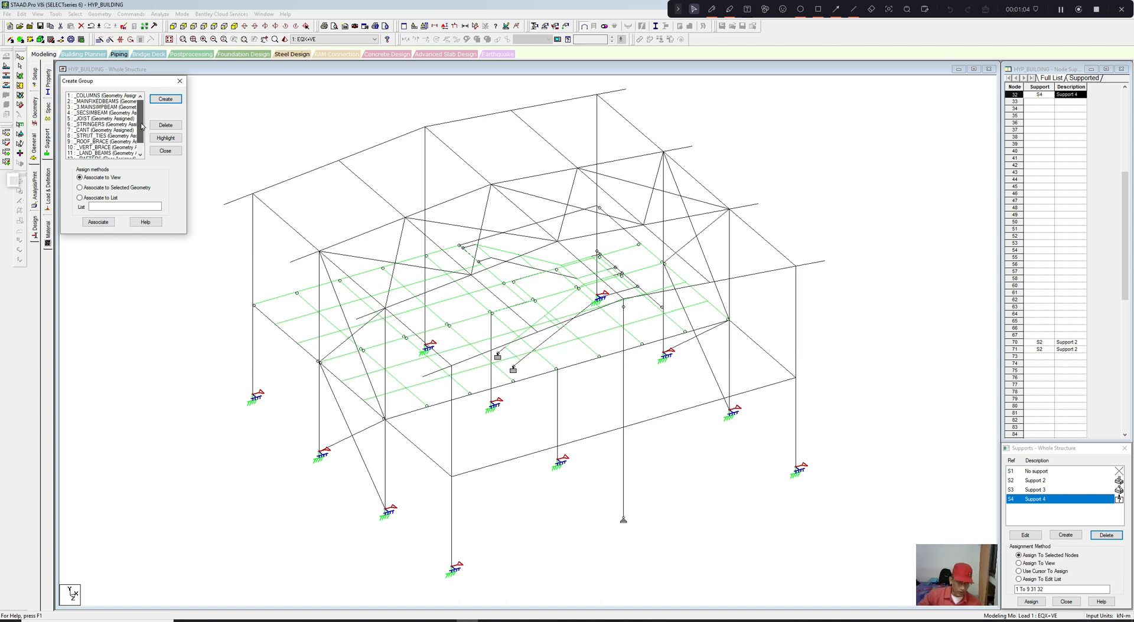
left_click_drag(143, 126, 143, 121)
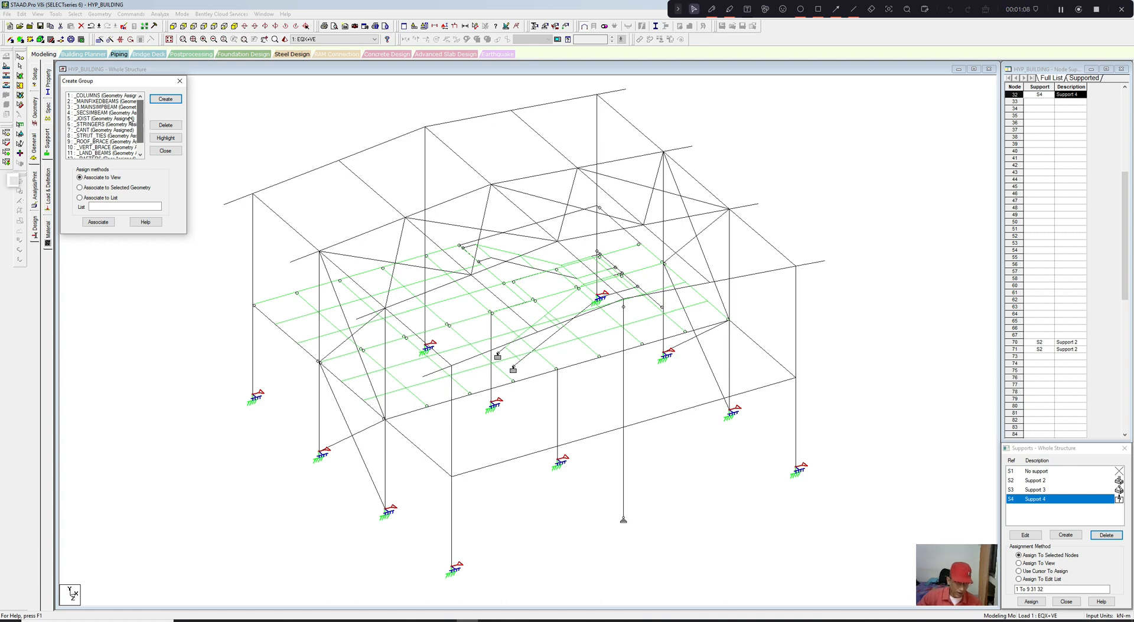
left_click(104, 97)
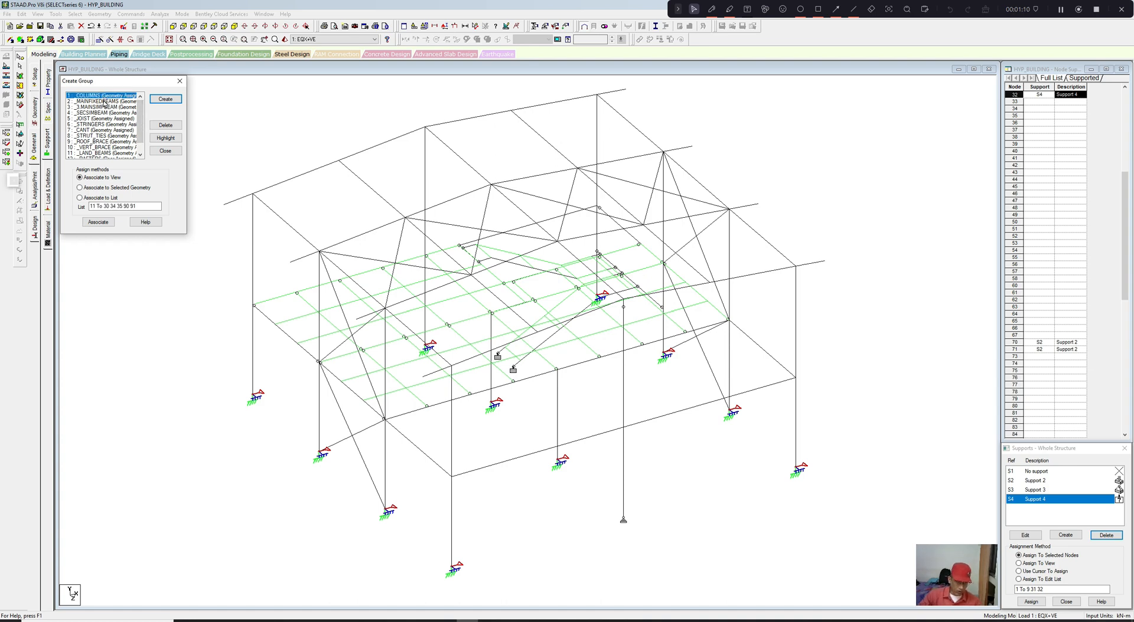
left_click(104, 102)
left_click(104, 107)
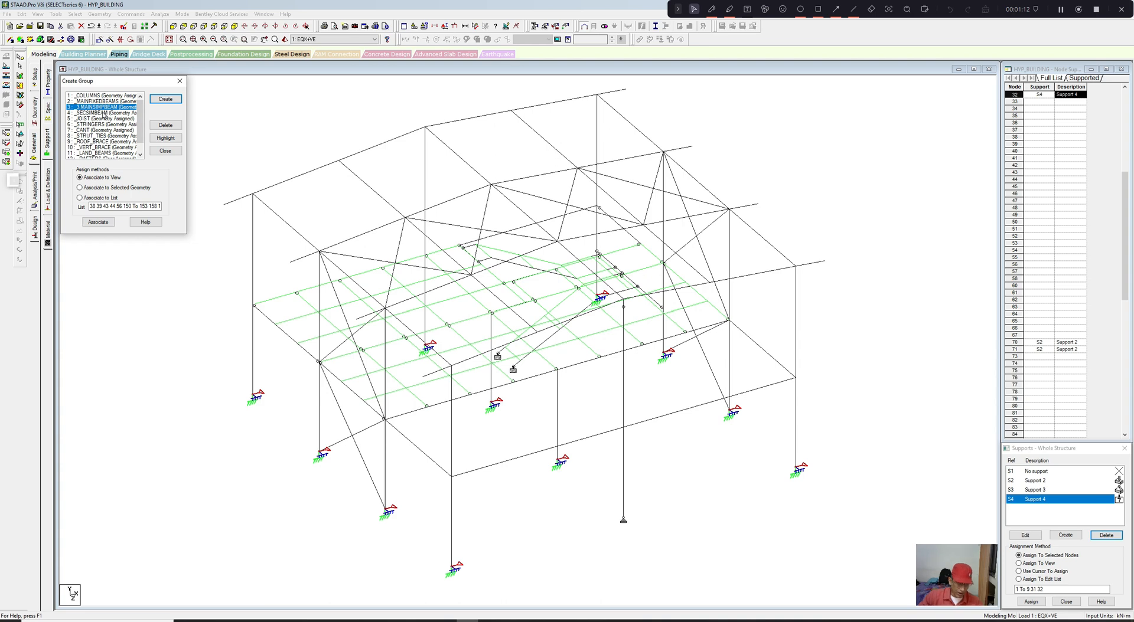
left_click(104, 113)
left_click(101, 118)
left_click(101, 124)
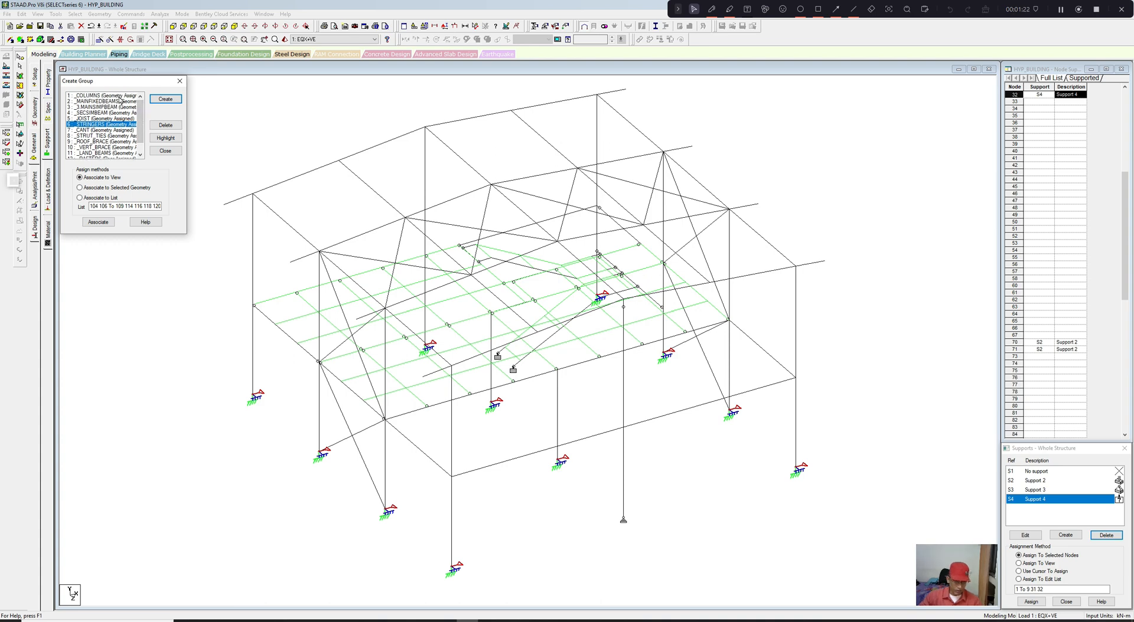
Step: Delete the existing _COLUMNS geometry group
left_click(120, 95)
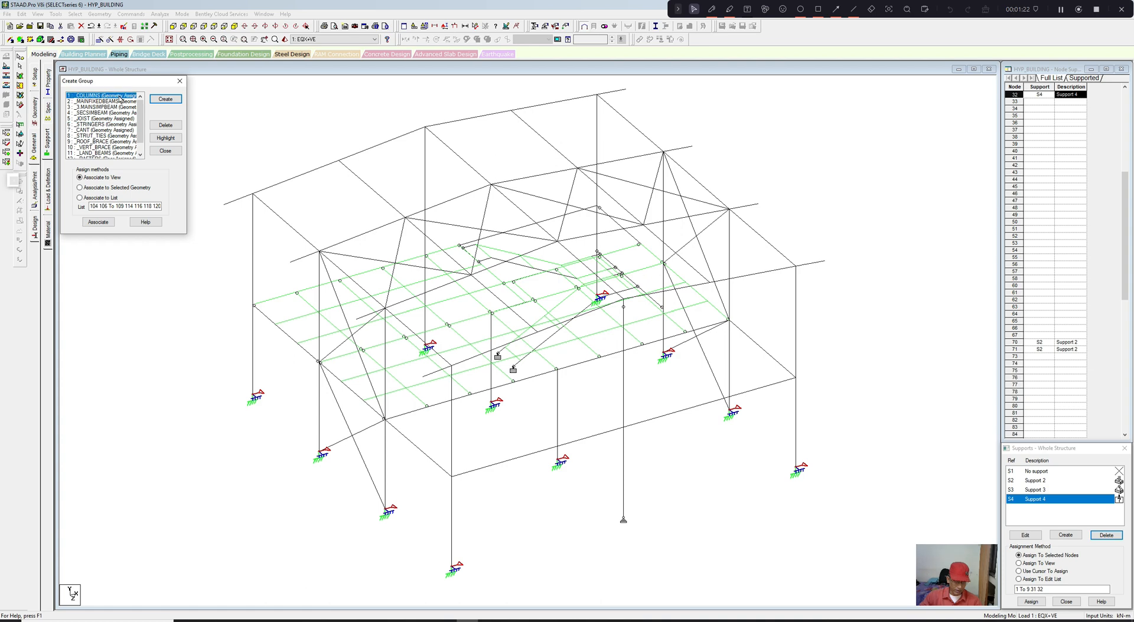
left_click(169, 129)
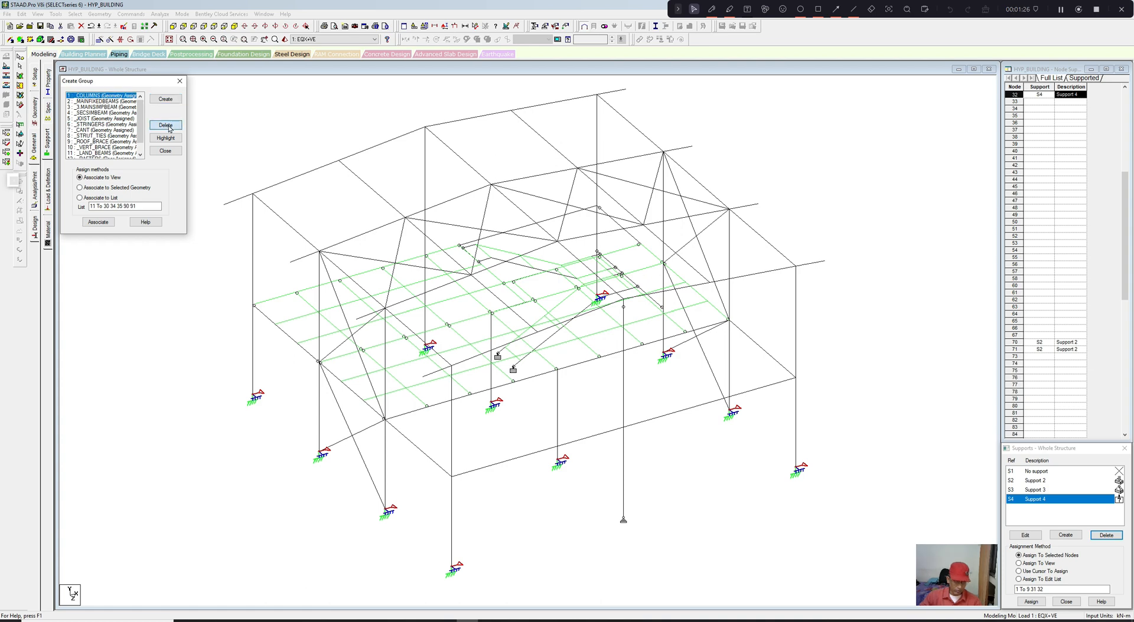
left_click(169, 128)
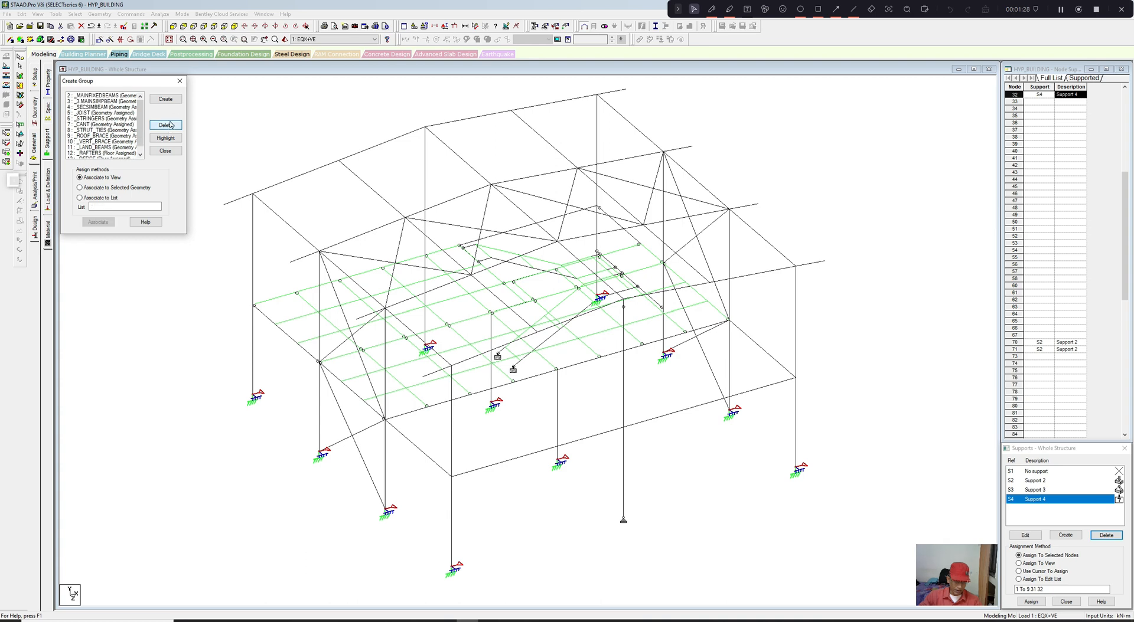
Step: Create a new group named COLUMNS with Geometry as its type
left_click(174, 101)
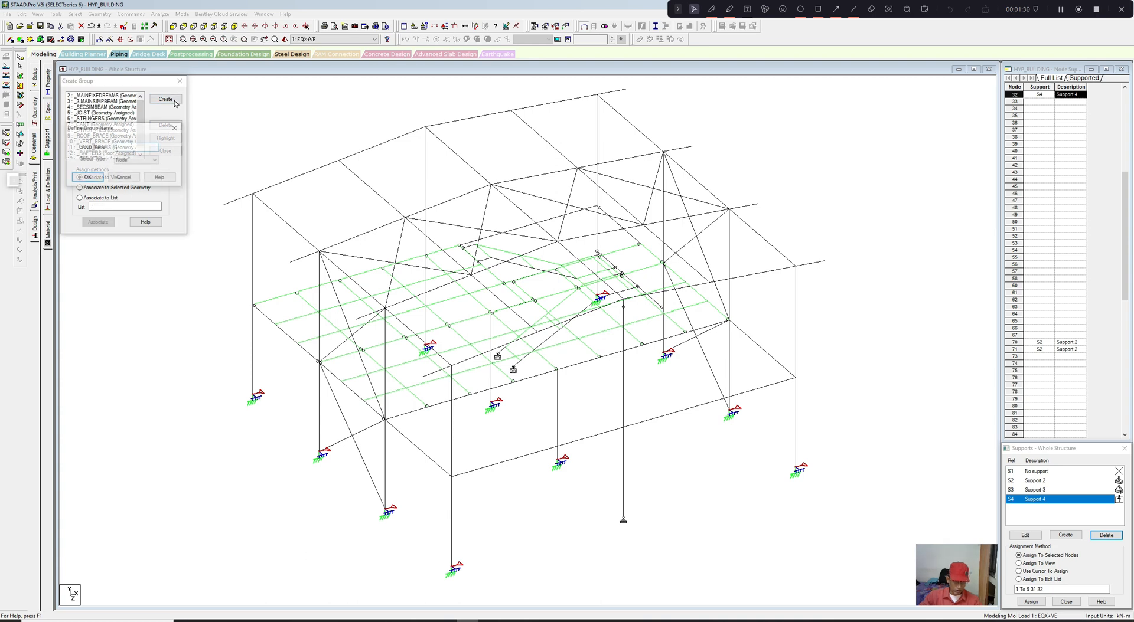
left_click(154, 160)
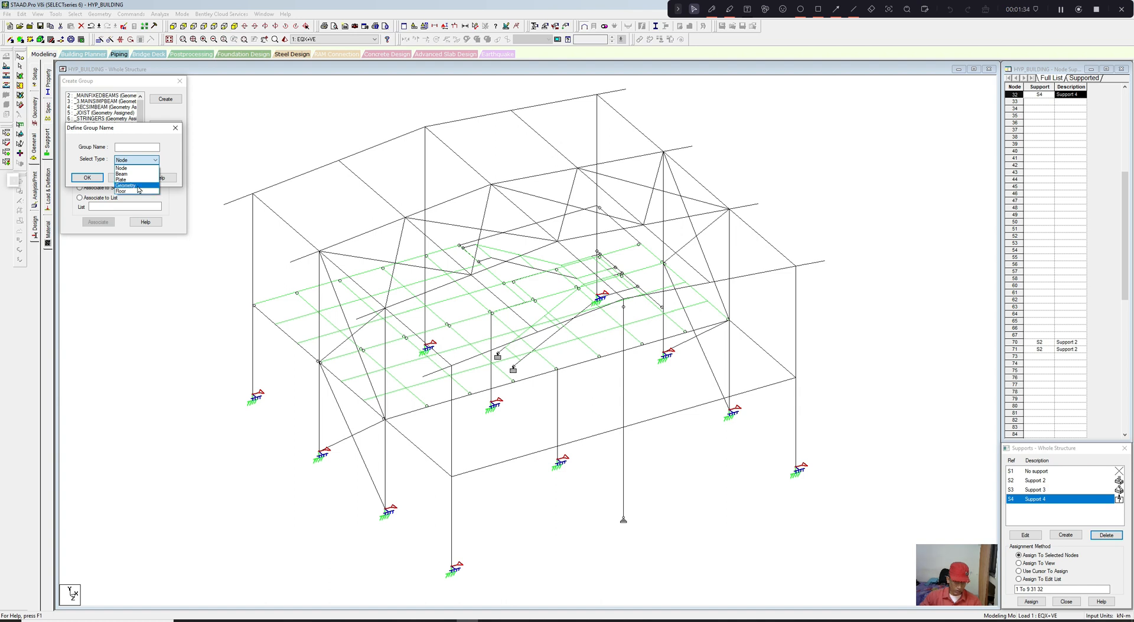
left_click(138, 186)
left_click_drag(141, 130, 260, 142)
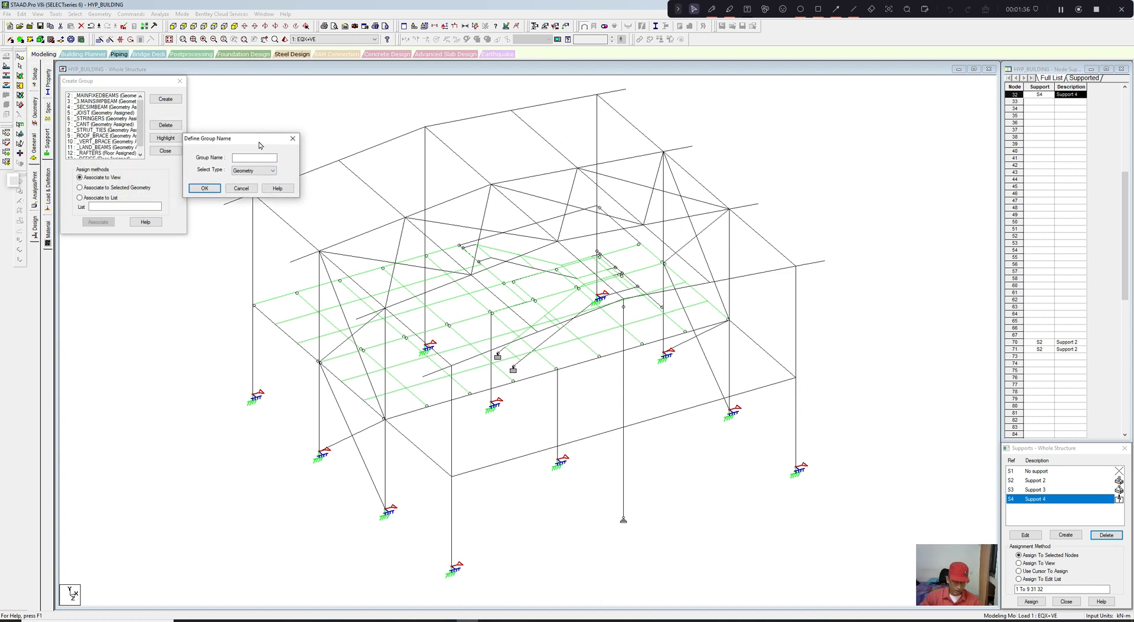
left_click(258, 158)
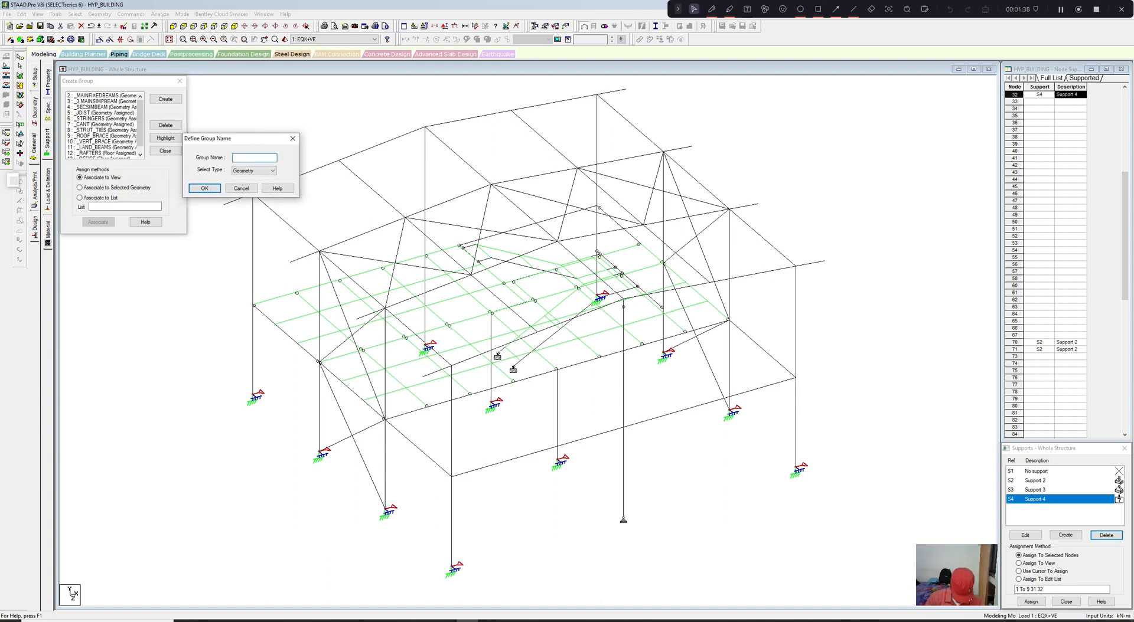
type("COLUMNS")
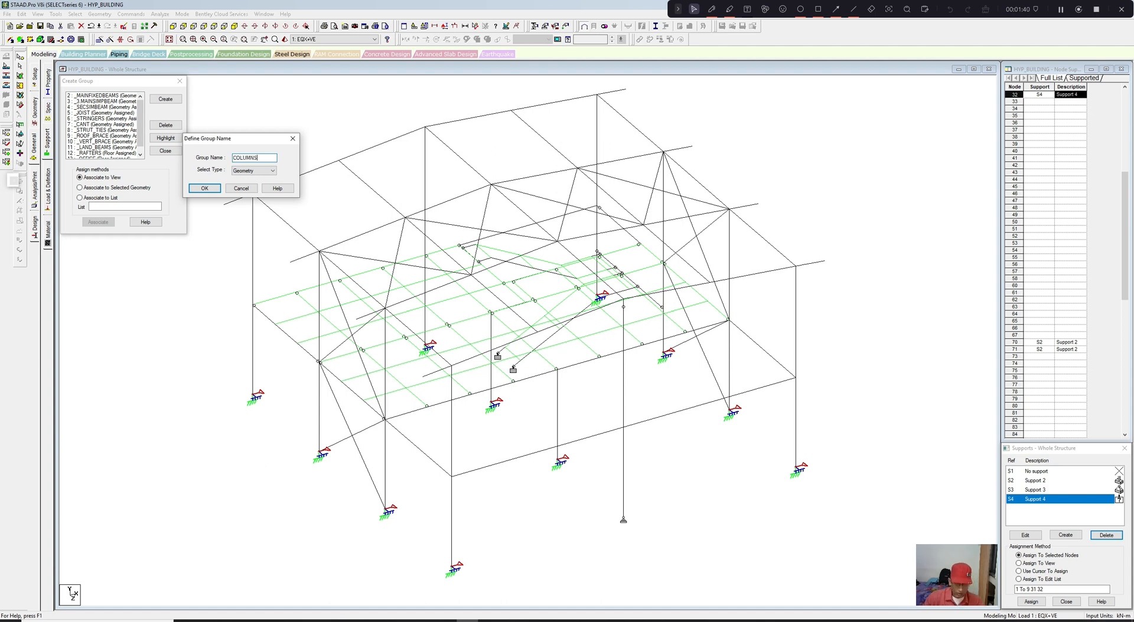
left_click(206, 188)
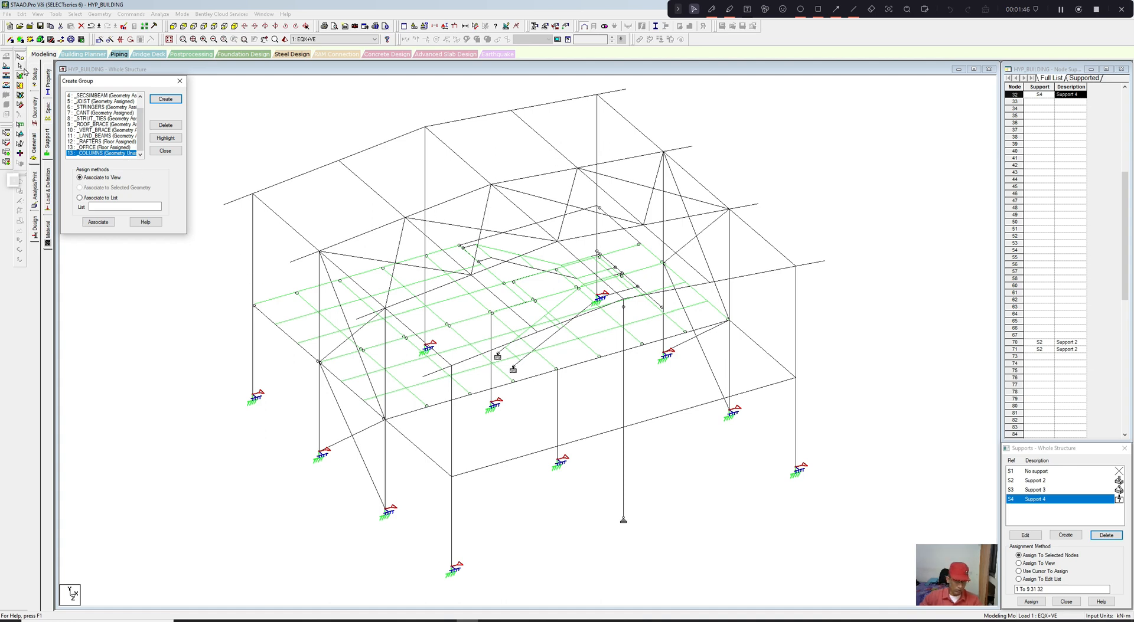
Step: Select the lower and upper members of all four columns in the nearest end row for the COLUMNS group
left_click(305, 193)
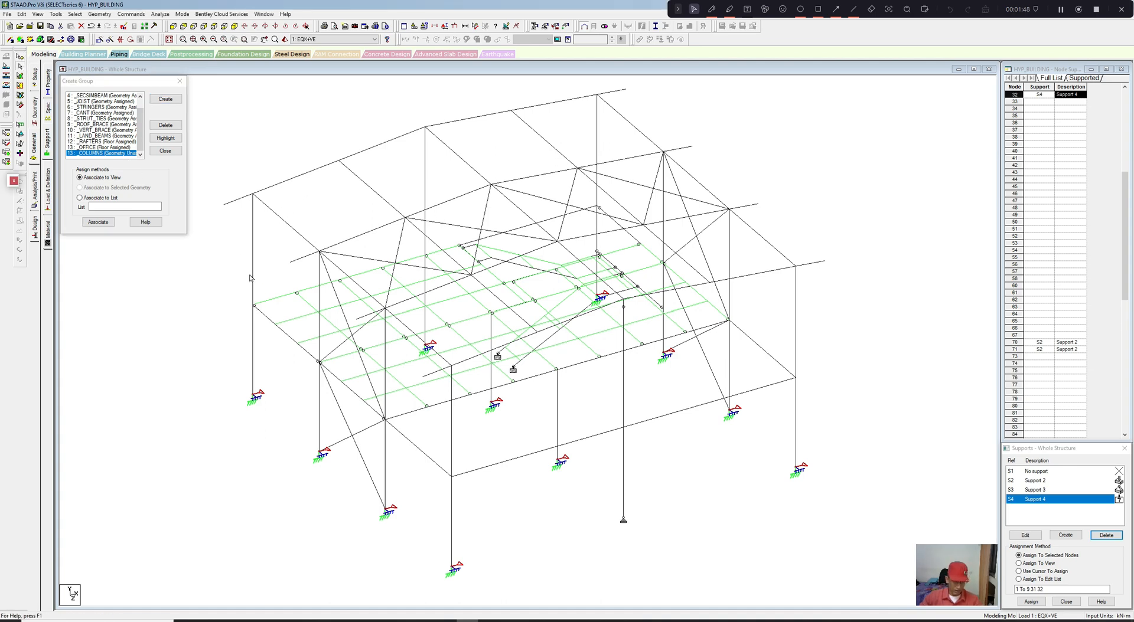
left_click(253, 324)
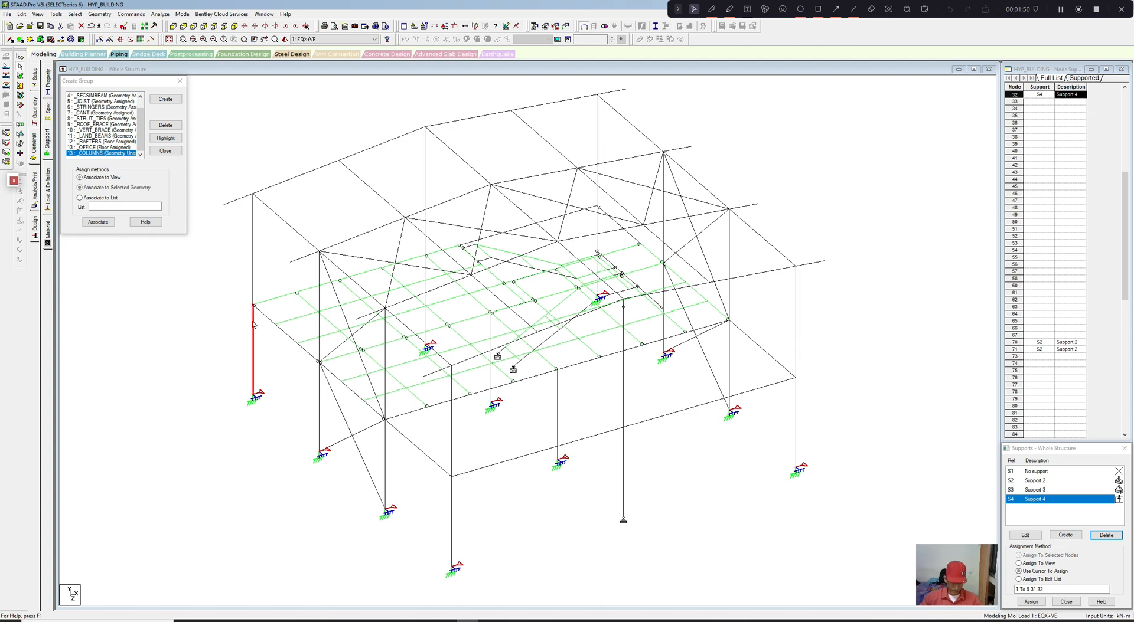
left_click(255, 286, "ctrl")
left_click(319, 389, "ctrl")
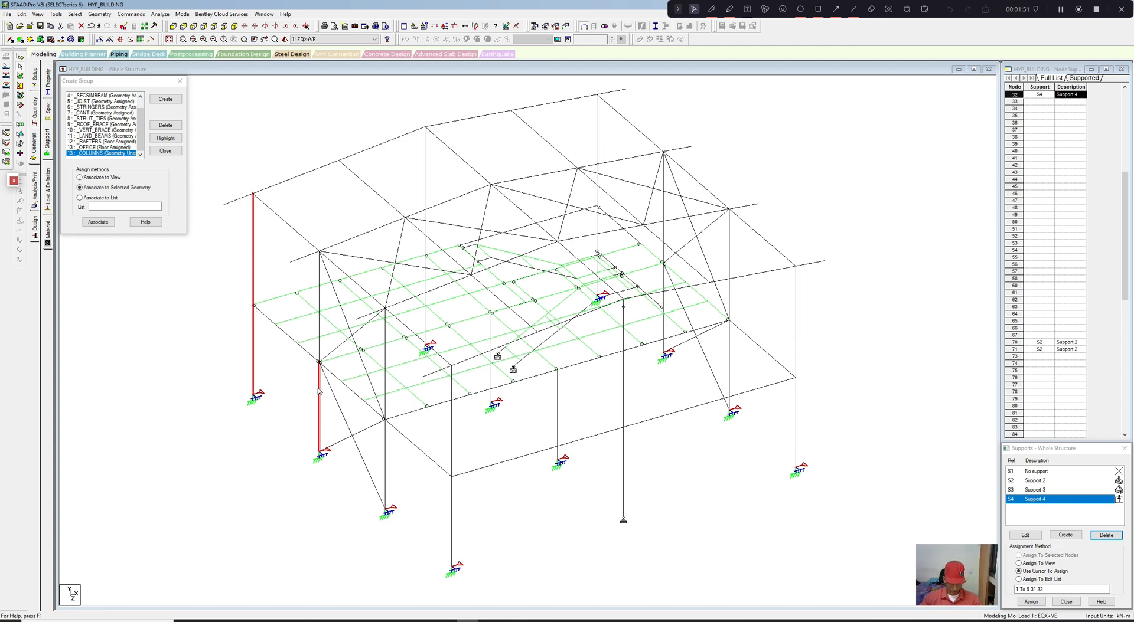
left_click(319, 337, "ctrl")
left_click(386, 460, "ctrl")
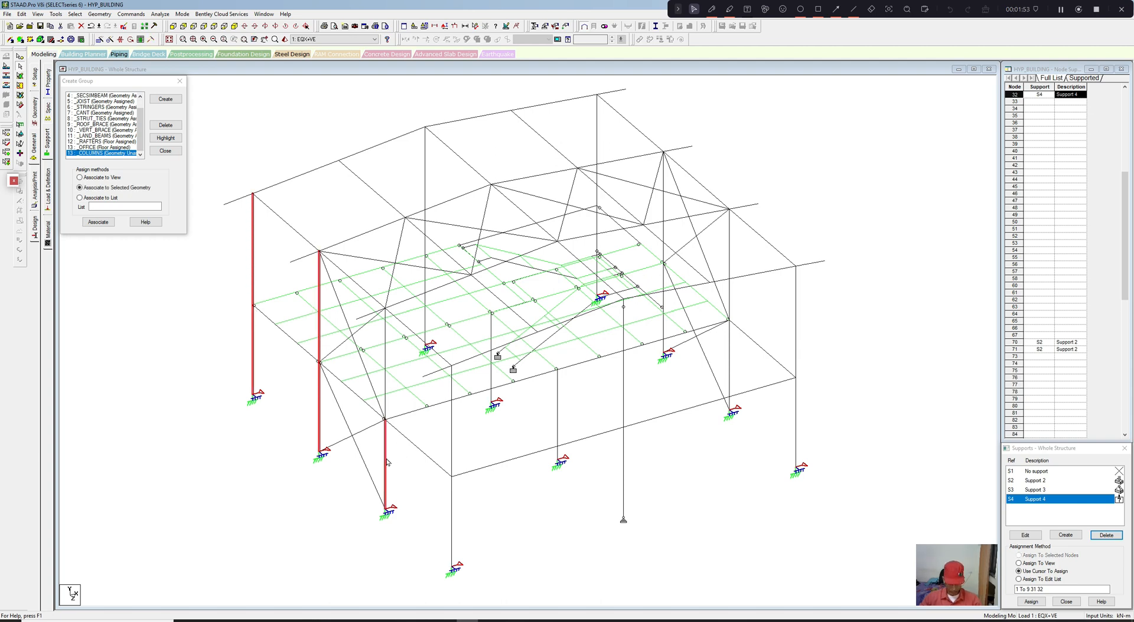
left_click(385, 405, "ctrl")
left_click(453, 507, "ctrl")
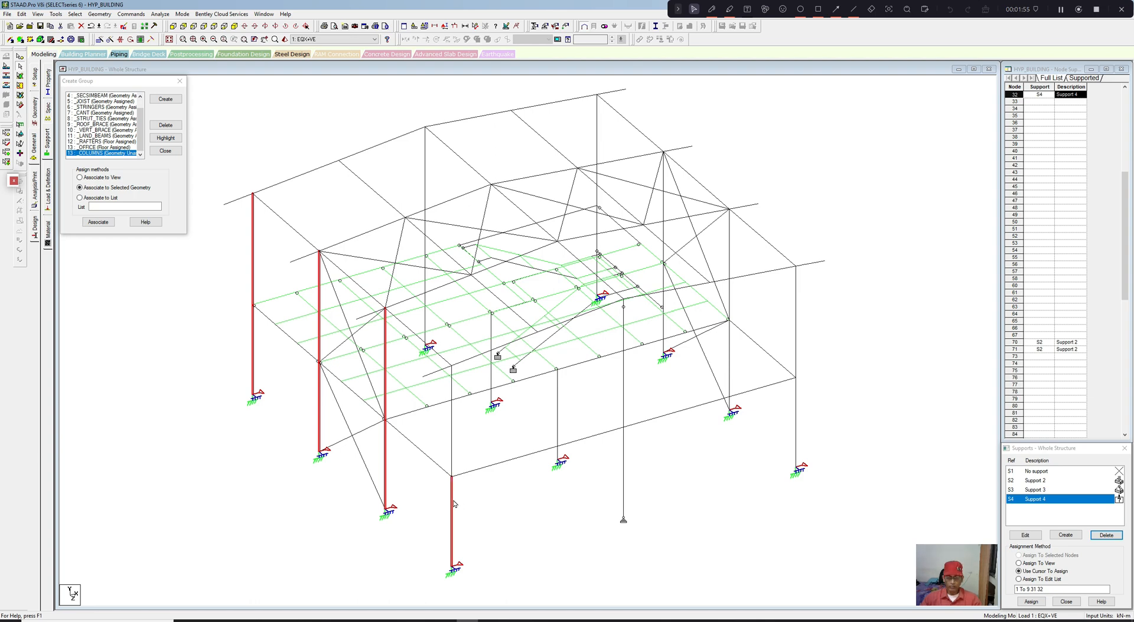
left_click(453, 438, "ctrl")
Step: Add the four middle-row columns to the selection, with both members of the outer two and the single lower members between them
left_click(624, 482, "ctrl")
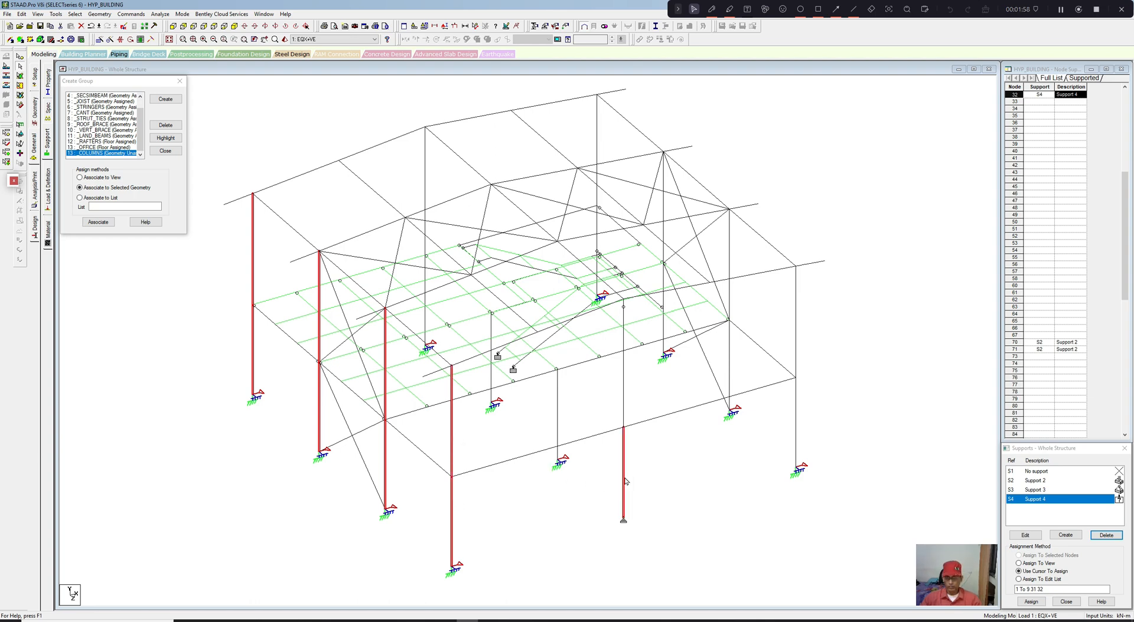
left_click(622, 420, "ctrl")
left_click(557, 417, "ctrl")
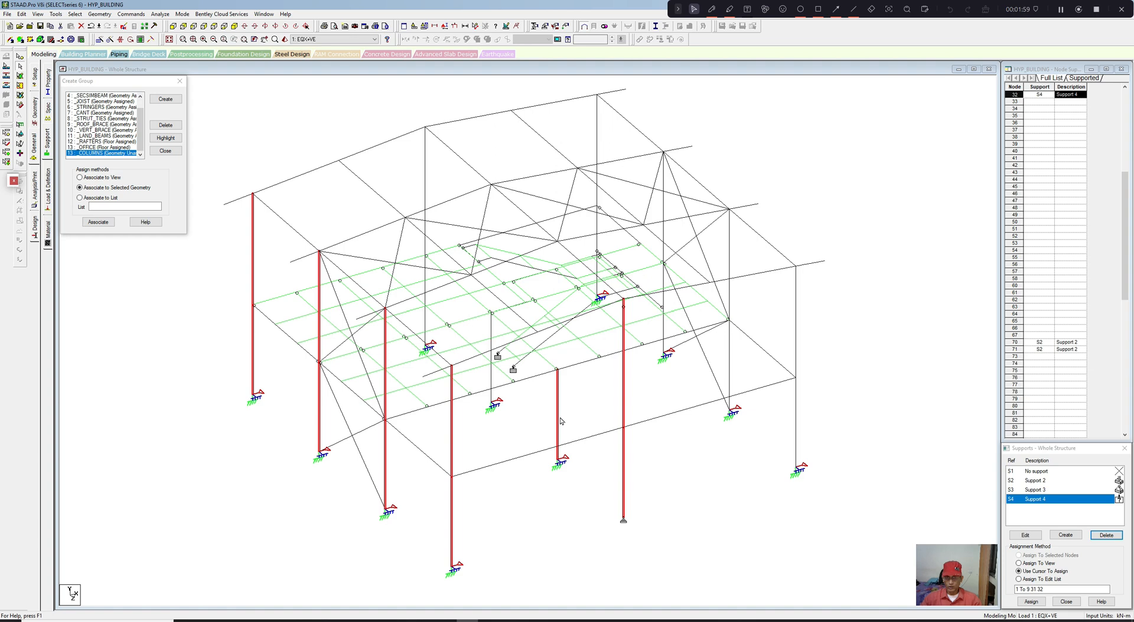
left_click(490, 378, "ctrl")
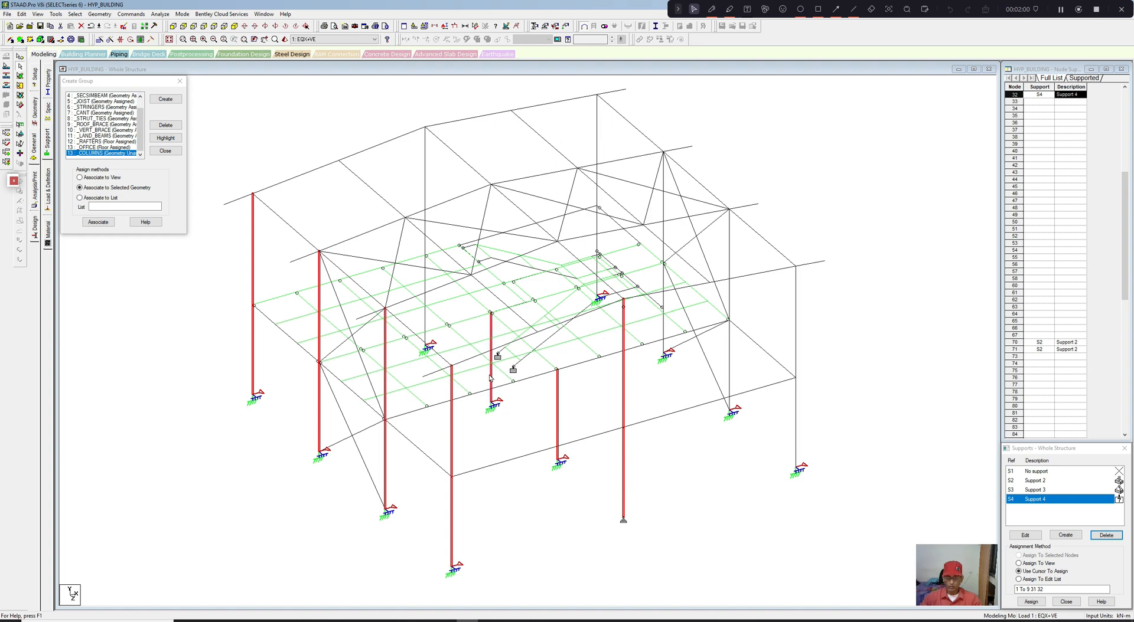
left_click(425, 280, "ctrl")
left_click(426, 195, "ctrl")
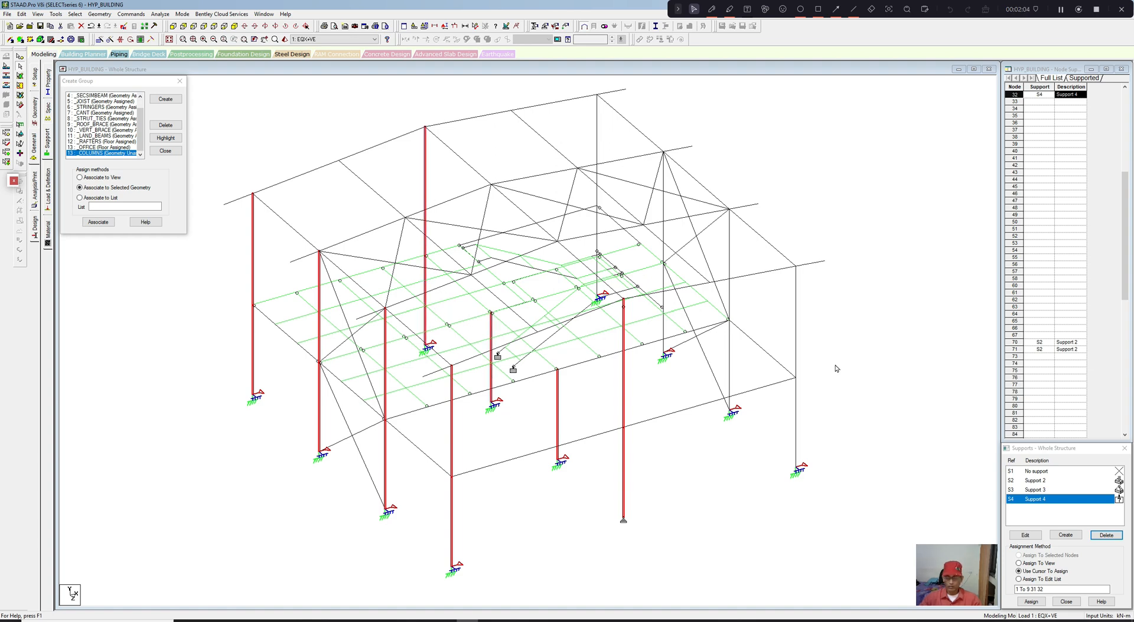
Step: Add the lower and upper members of all four columns in the remaining end row to the selection
left_click(796, 406, "ctrl")
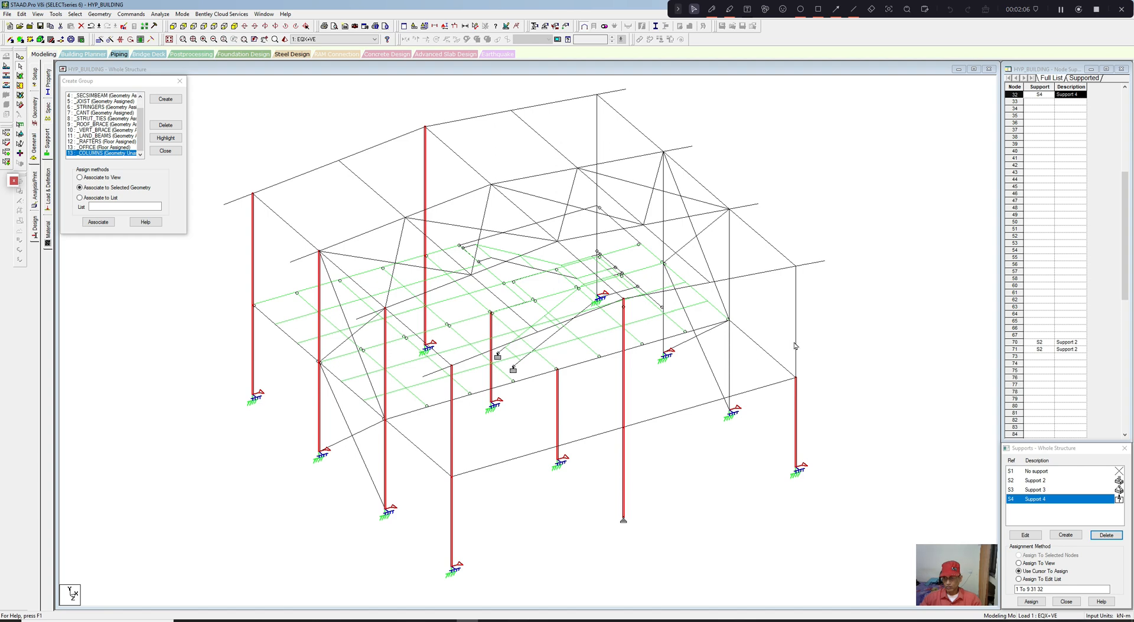
left_click(795, 346, "ctrl")
left_click(731, 356, "ctrl")
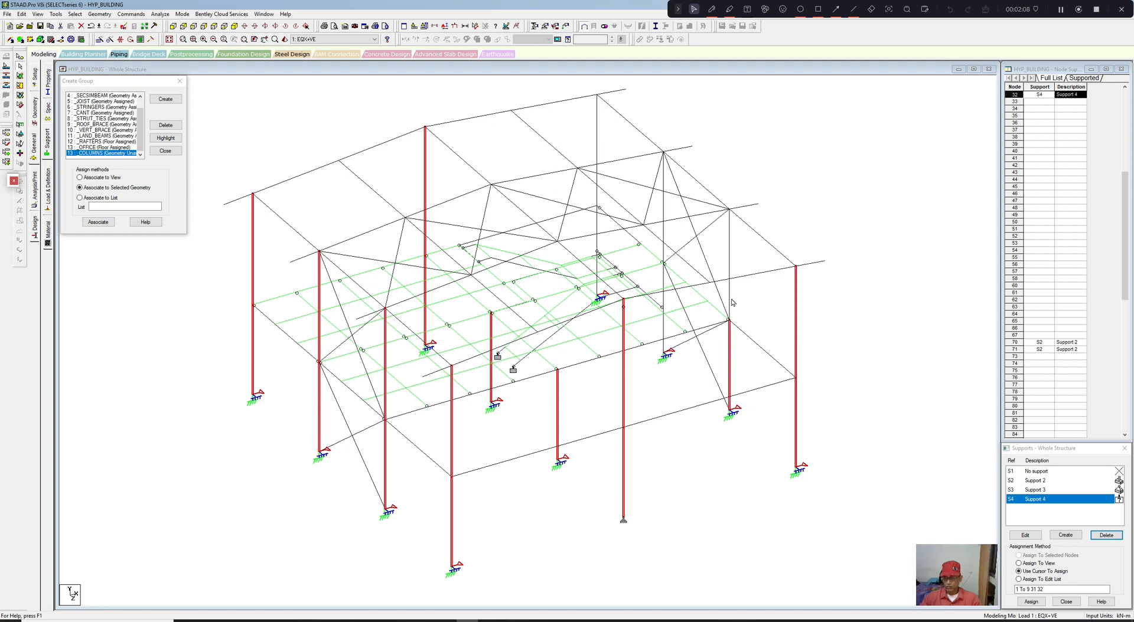
left_click(728, 304, "ctrl")
scroll(722, 315, "up", 1)
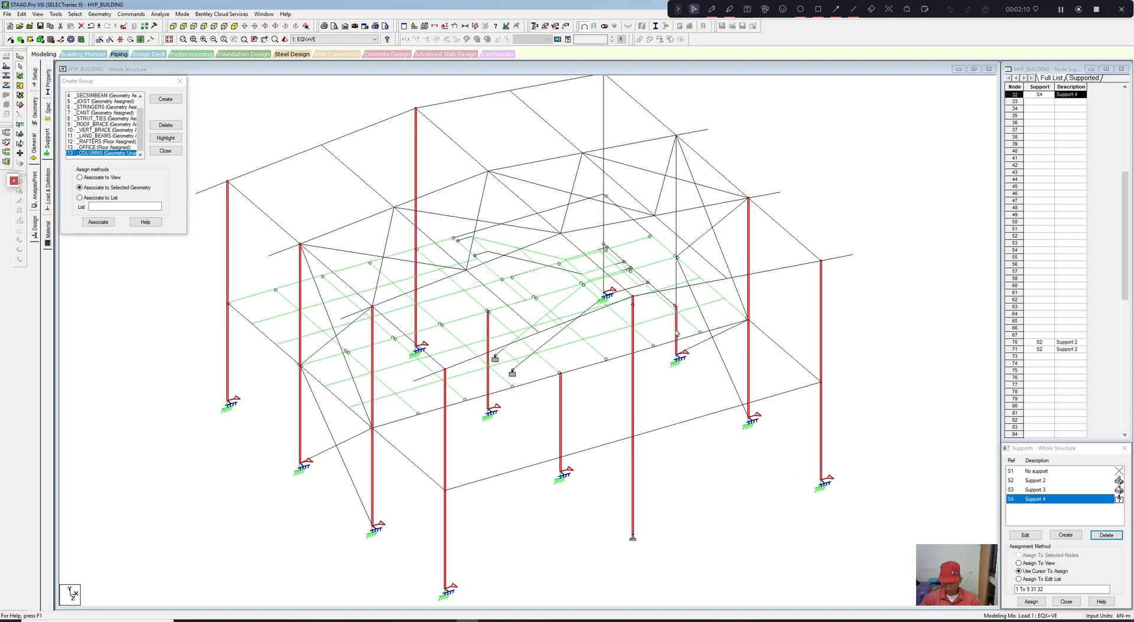
left_click(678, 230, "ctrl")
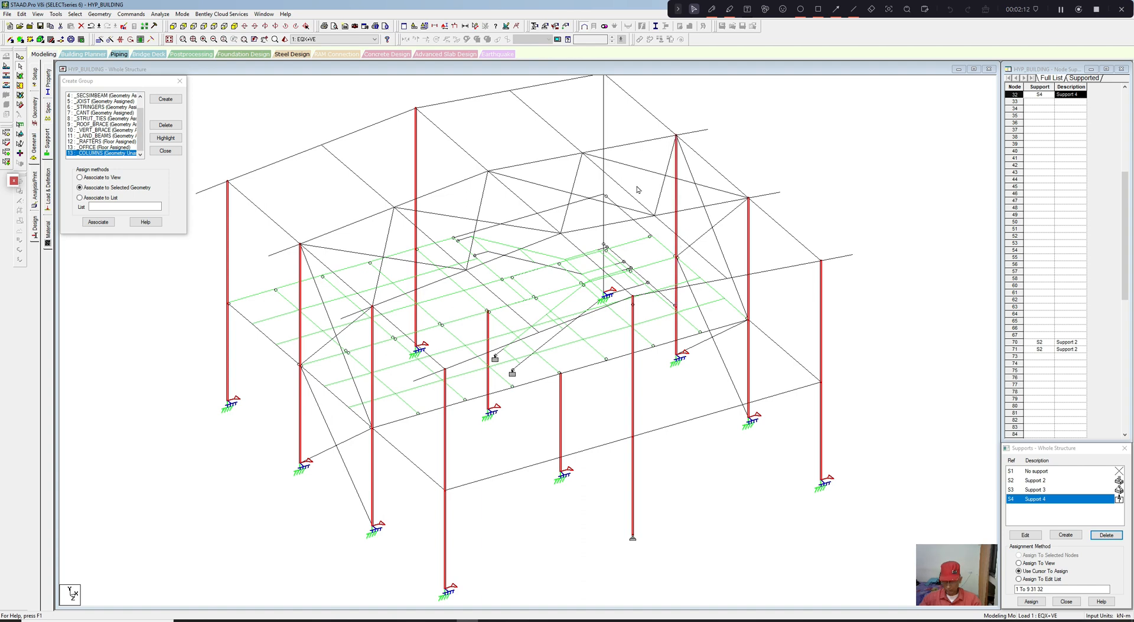
left_click(604, 224, "ctrl")
scroll(620, 255, "up", 2)
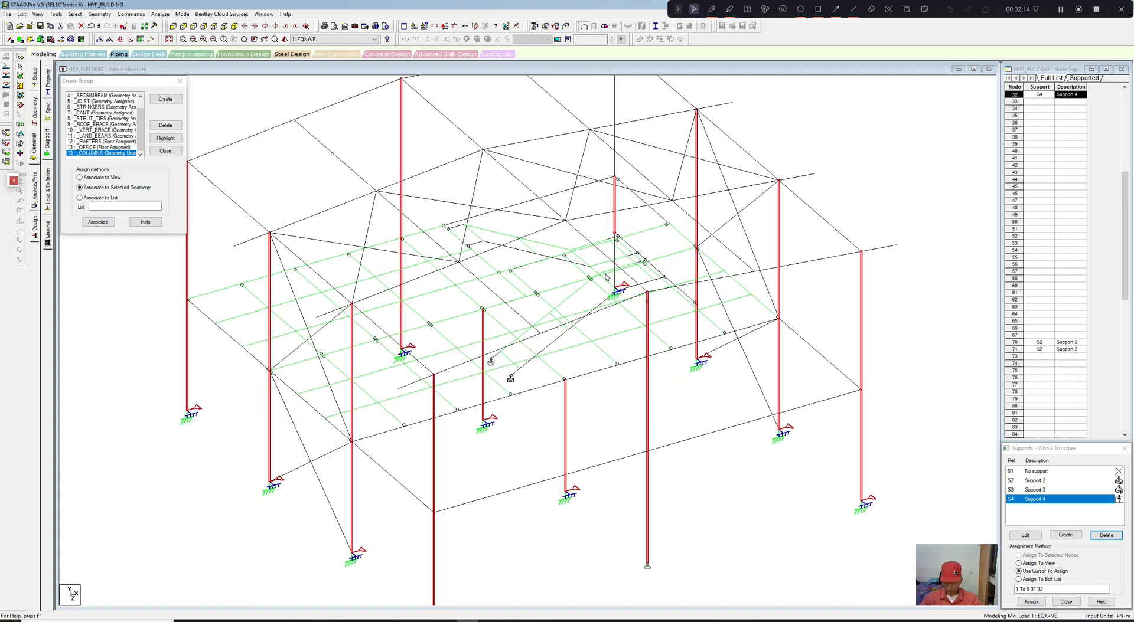
left_click(620, 256, "ctrl")
left_click(621, 159, "ctrl")
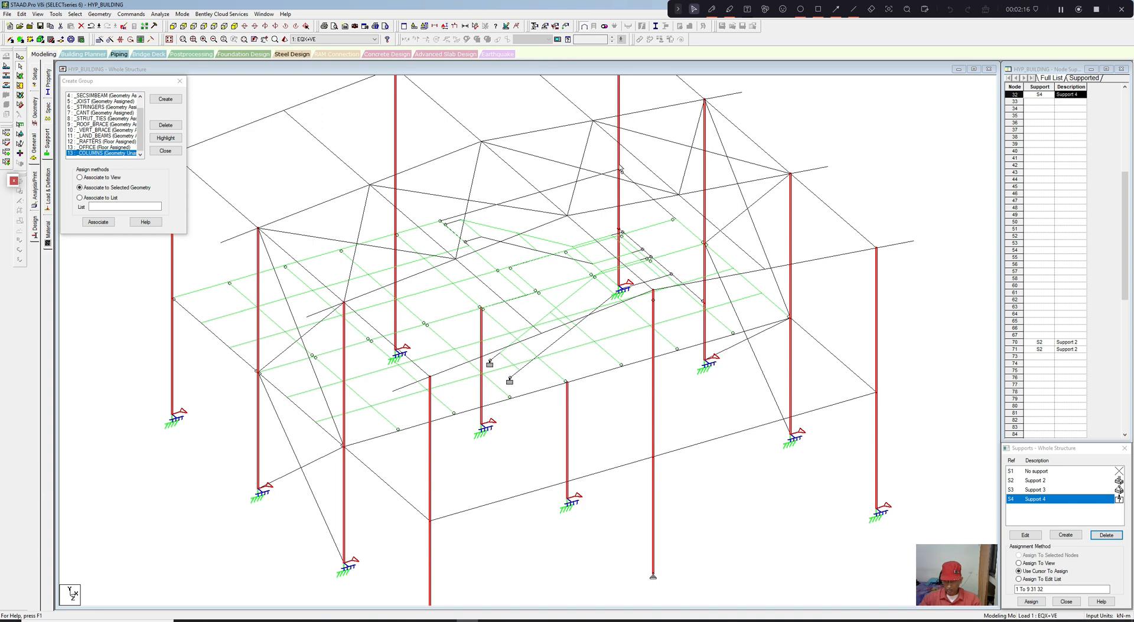
Step: Associate the selected column members with the _COLUMNS group and close the group dialog
scroll(626, 197, "up", 1)
scroll(625, 197, "down", 1)
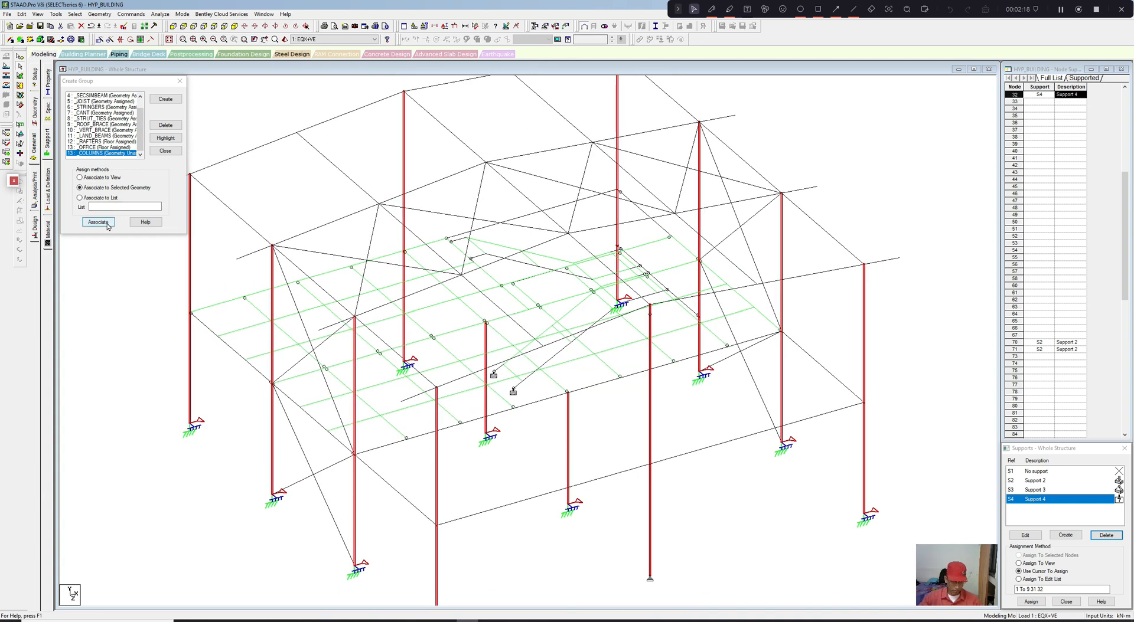
left_click(107, 225)
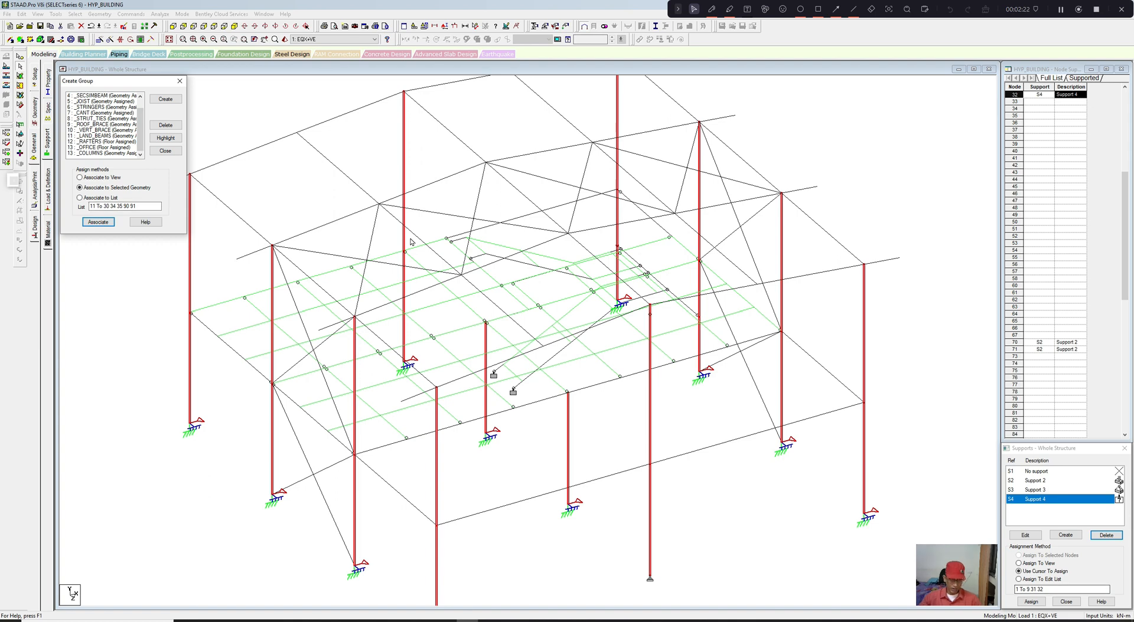
left_click(180, 81)
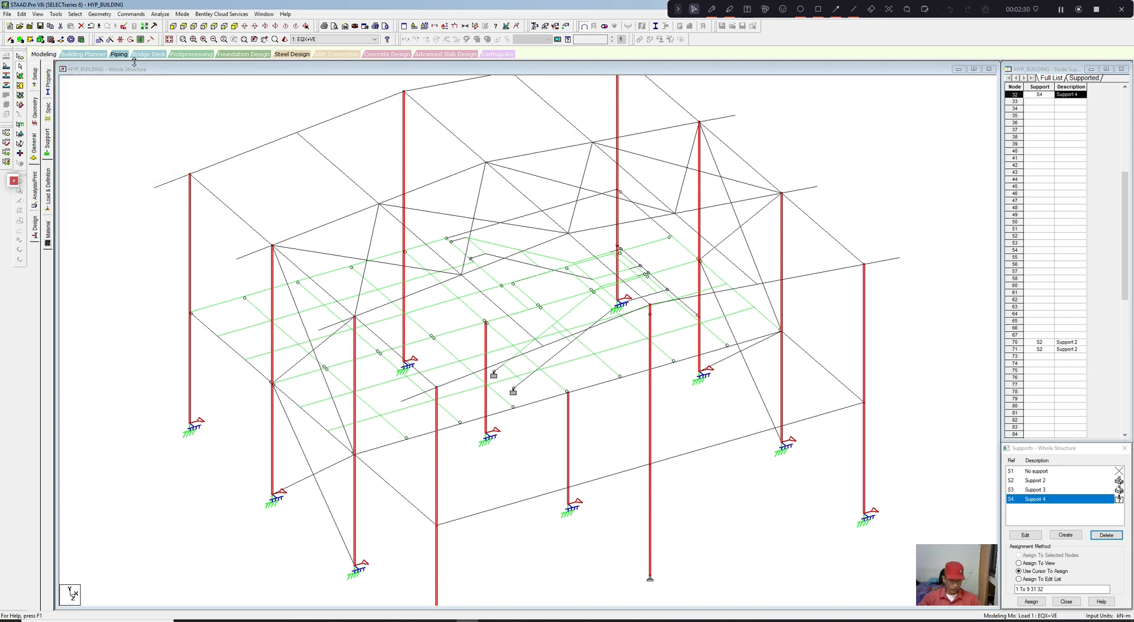
Step: Select by group name and examine the members of _MAINFIXEDBEAMS, _3.MAINSIMPBEAM, _SECSIMBEAM, _JOIST and _STRINGERS
left_click(75, 15)
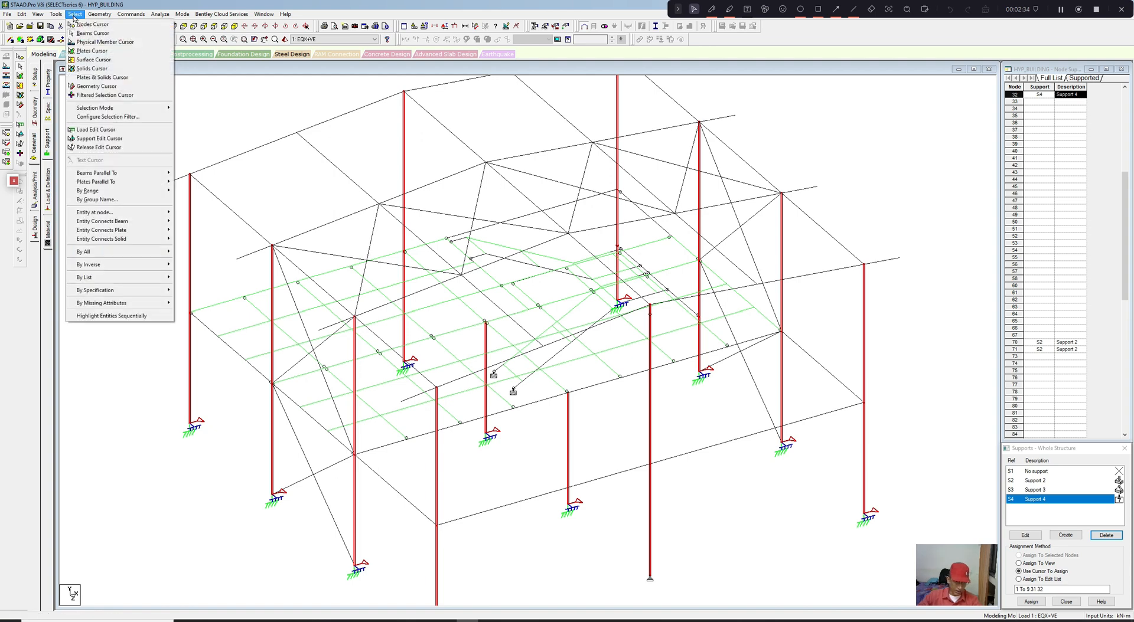
left_click(97, 200)
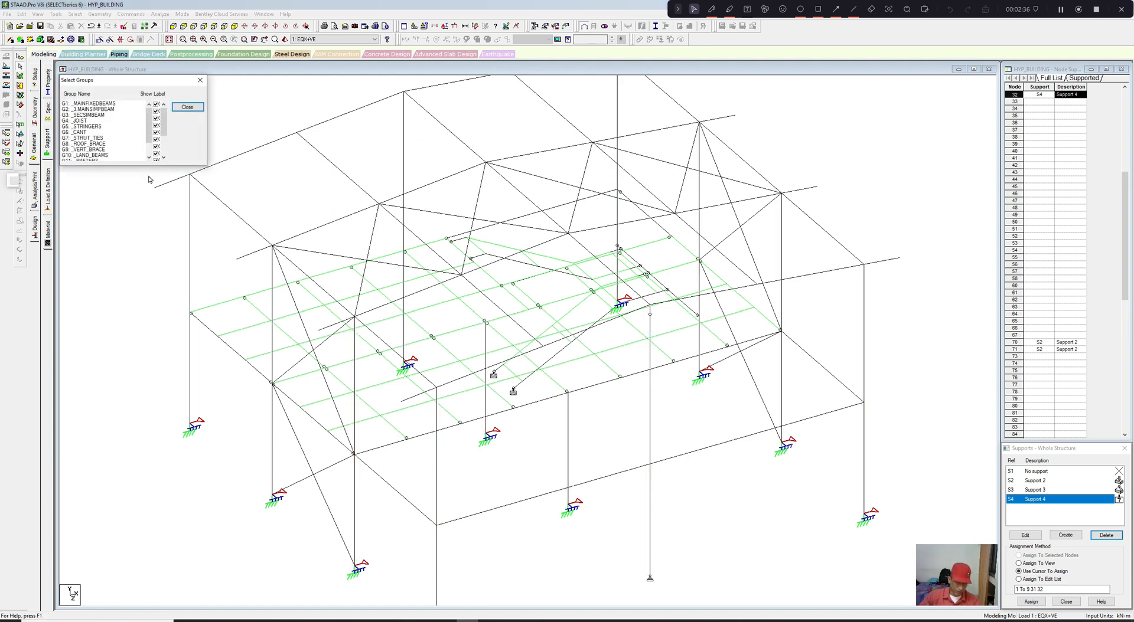
left_click(106, 104)
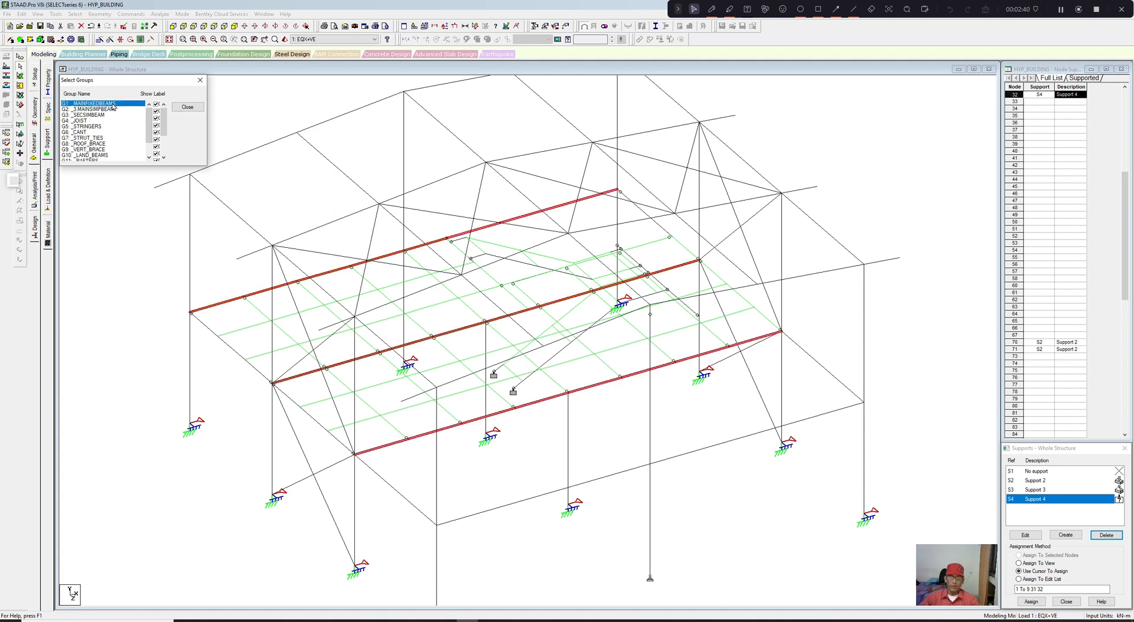
left_click(113, 105)
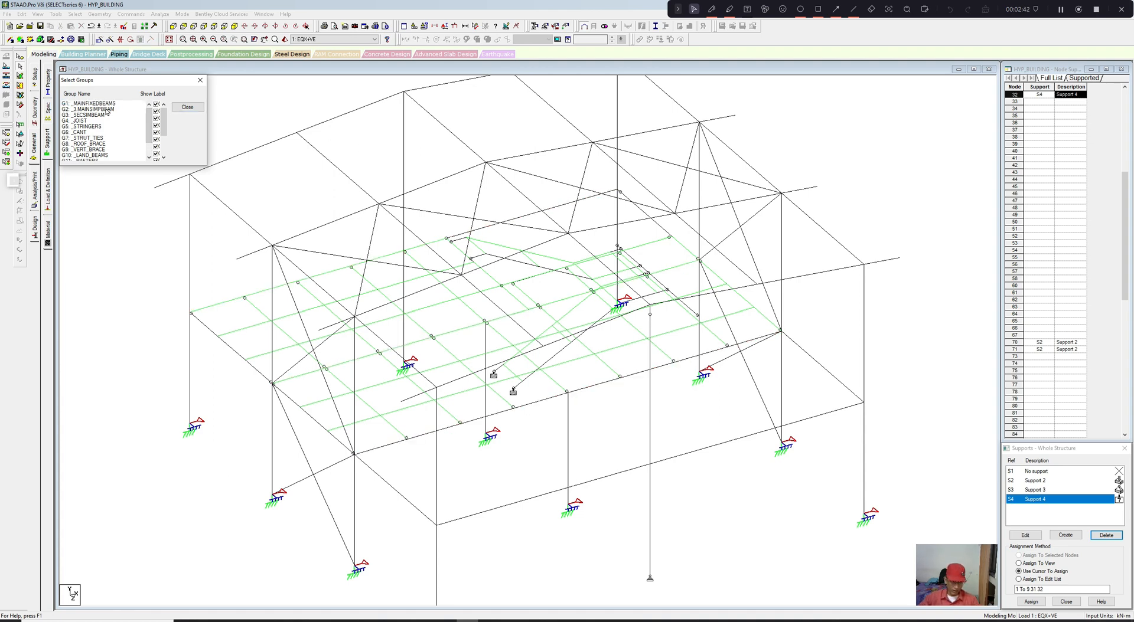
left_click(107, 110)
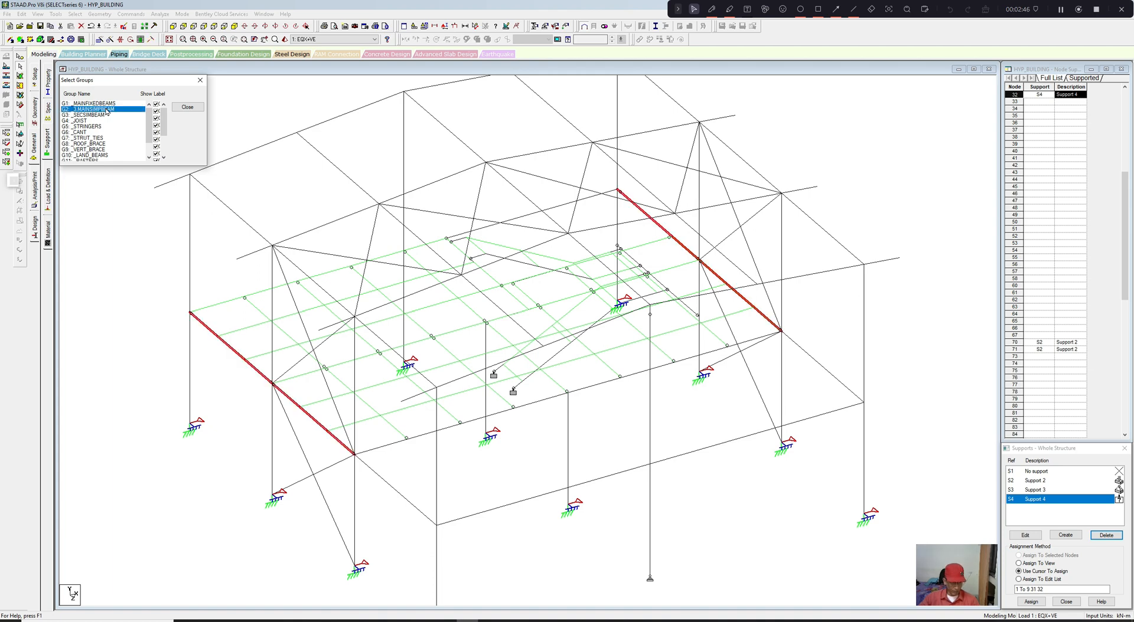
left_click(104, 115)
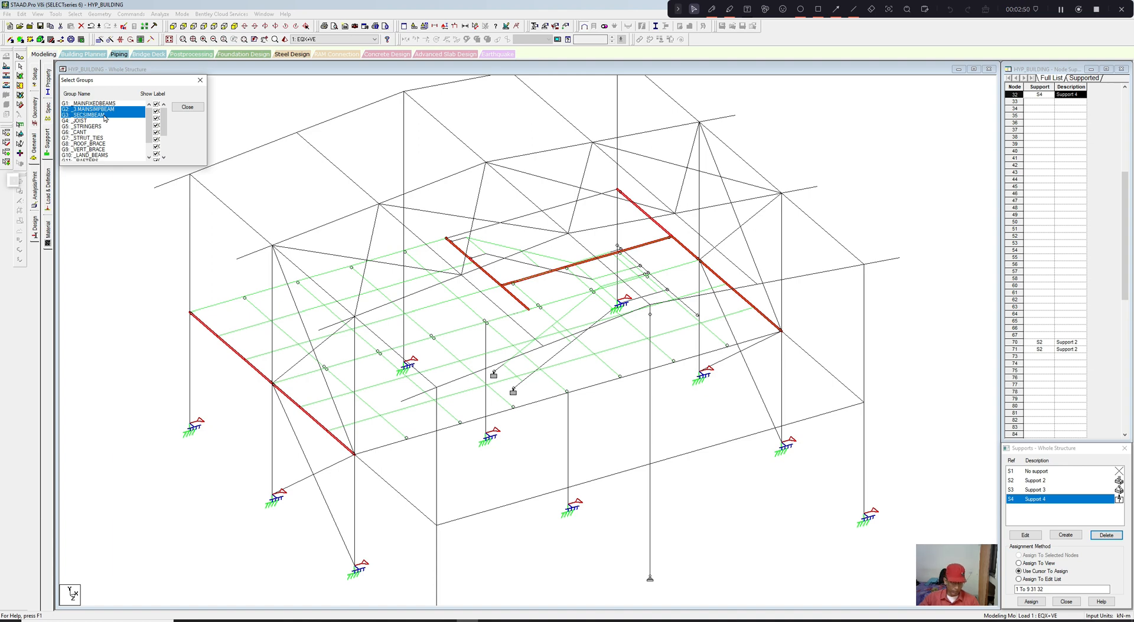
left_click(104, 116)
left_click(89, 120, "ctrl")
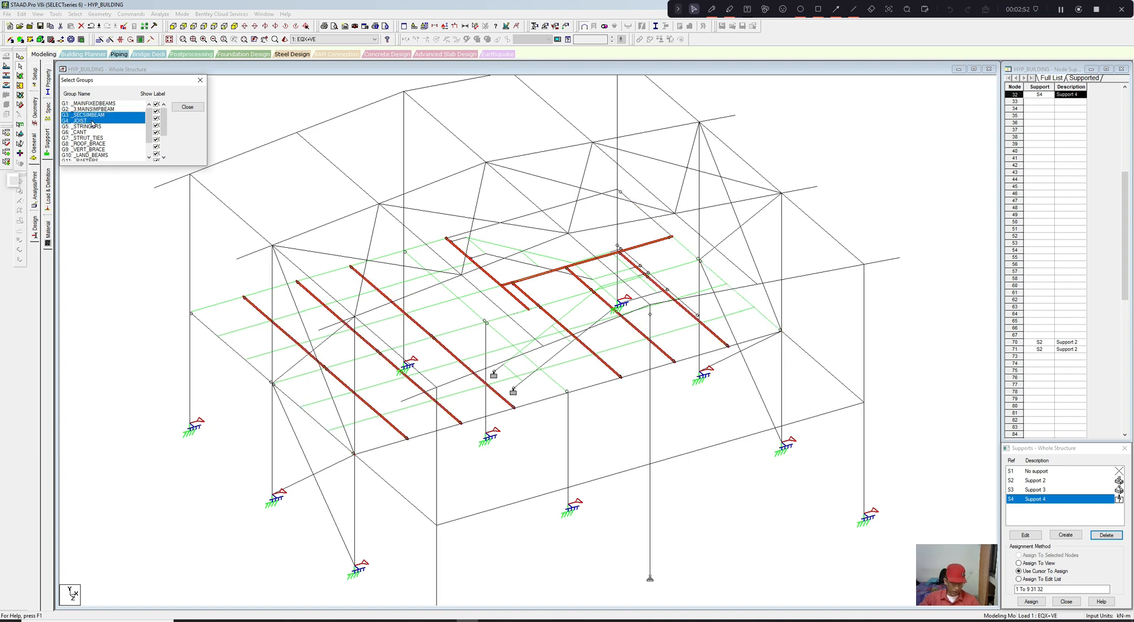
left_click(91, 121)
left_click(93, 126, "ctrl")
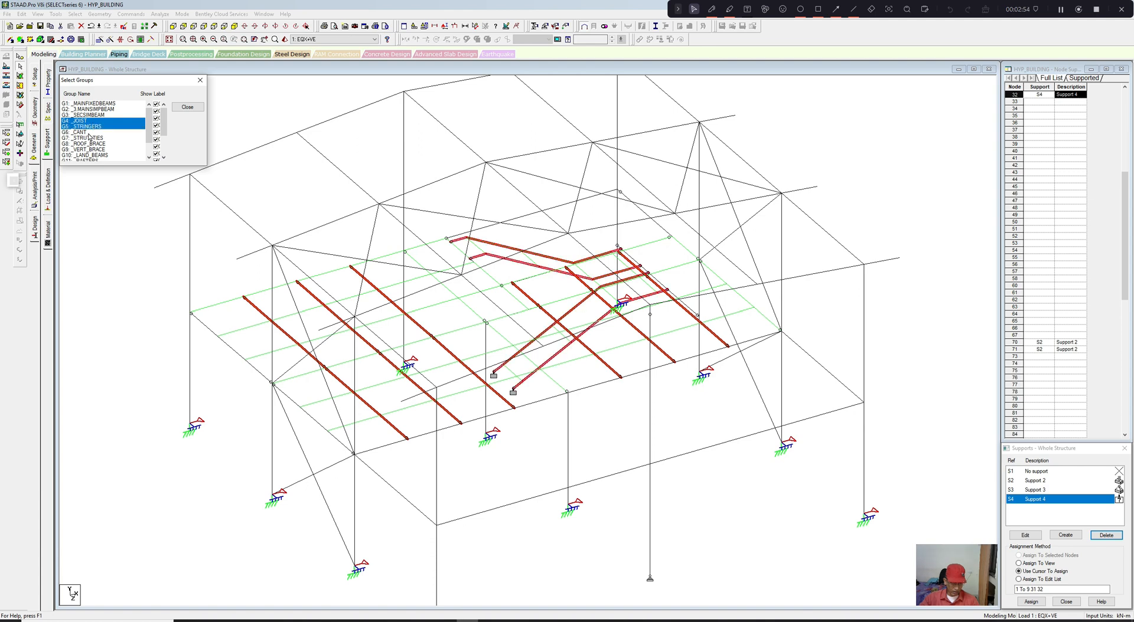
Step: Examine the members assigned to the remaining groups from _CANT through _RAFTERS by highlighting them in the model
left_click(87, 134, "ctrl")
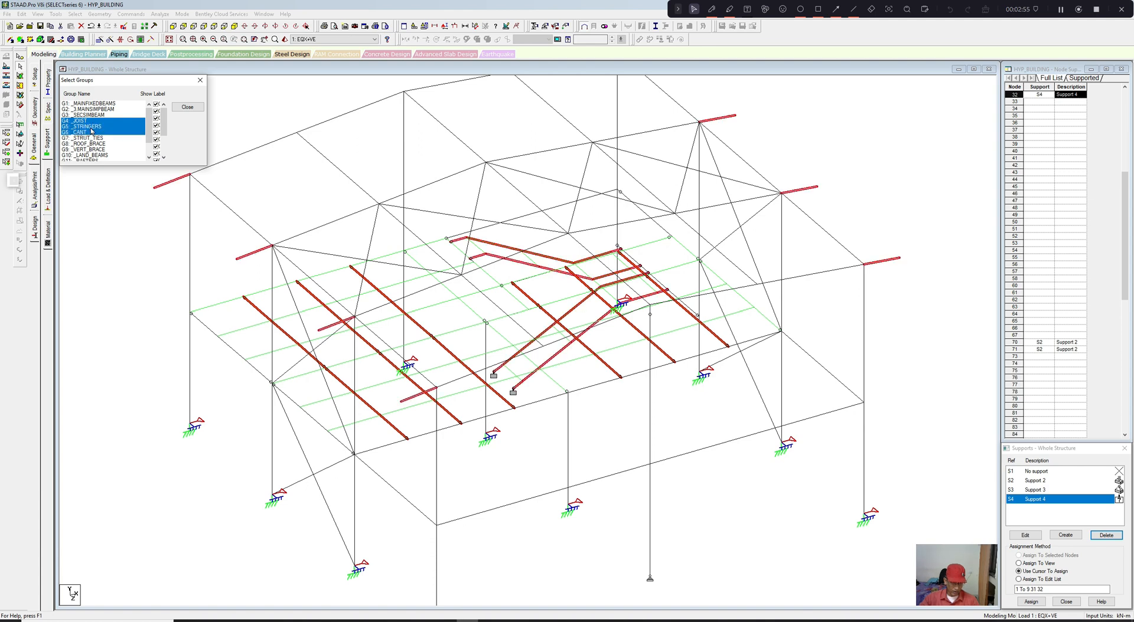
left_click(89, 132)
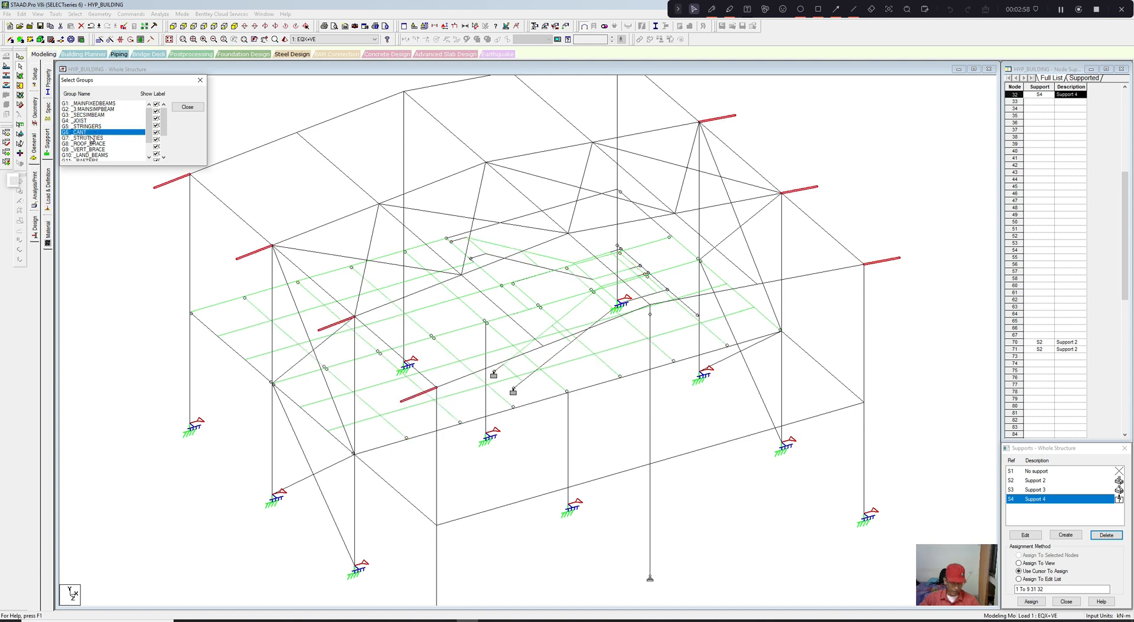
left_click(92, 138)
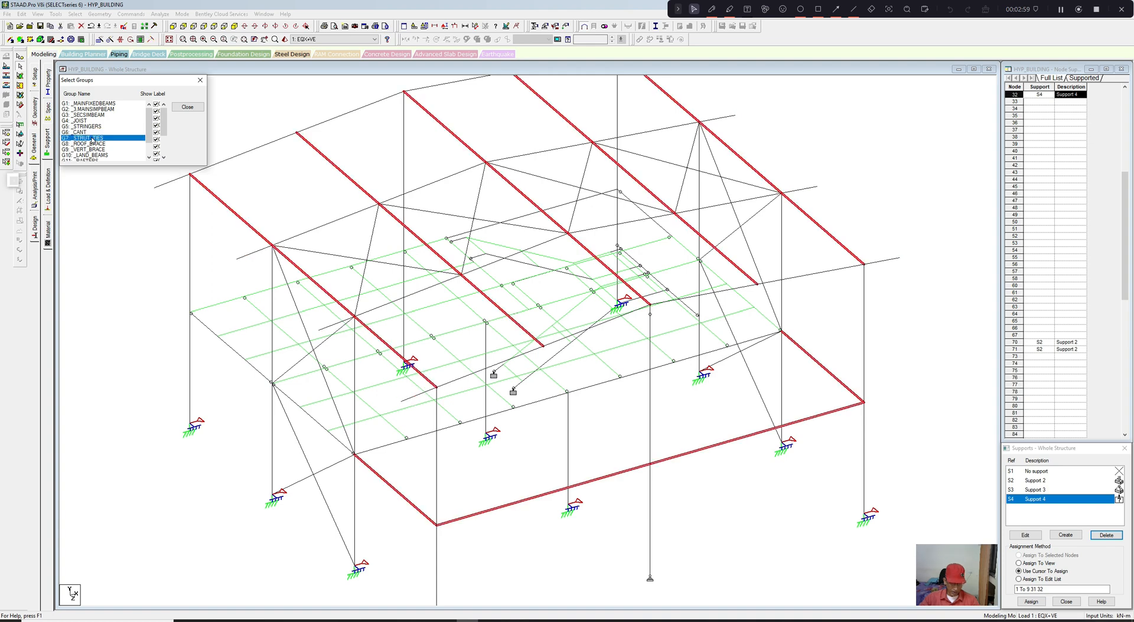
left_click(95, 144)
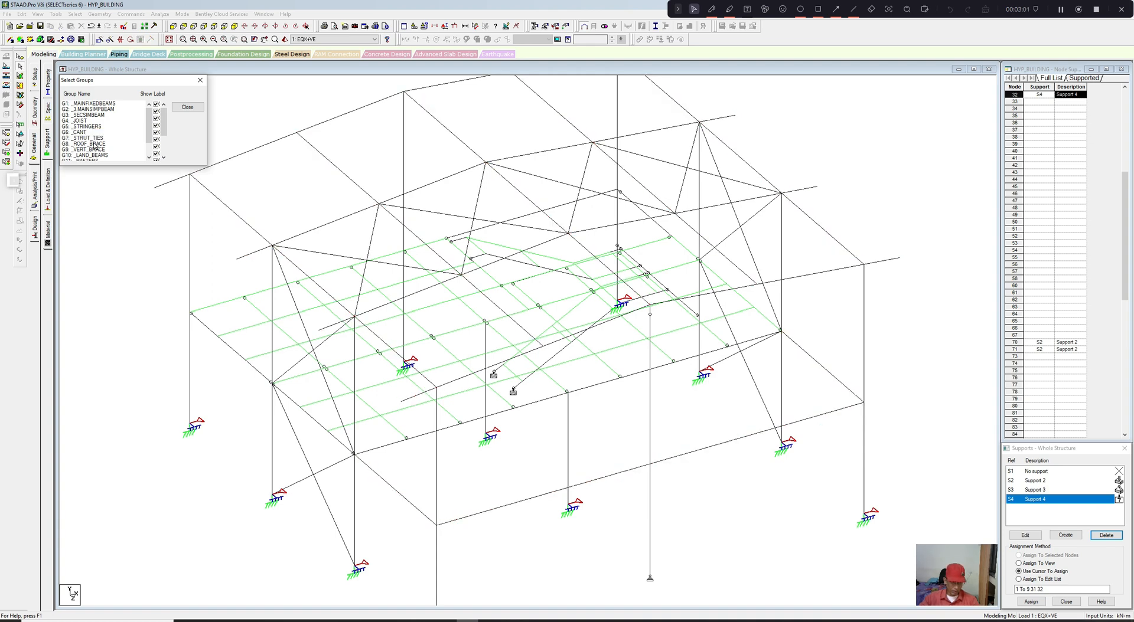
left_click(97, 150)
scroll(151, 138, "down", 1)
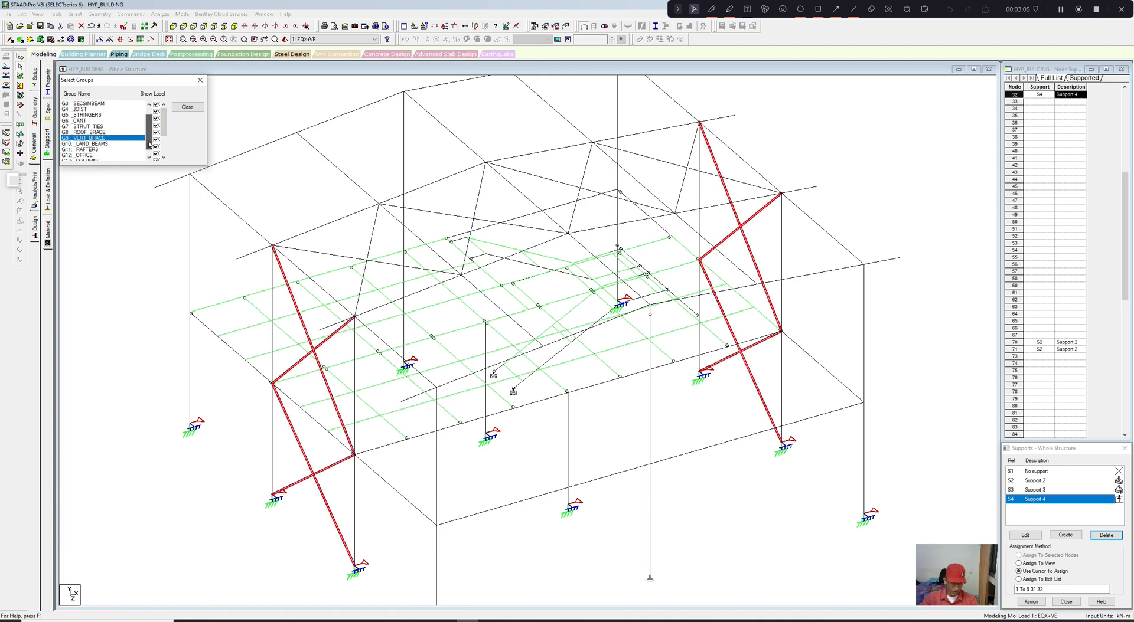
left_click(106, 145)
left_click(106, 145)
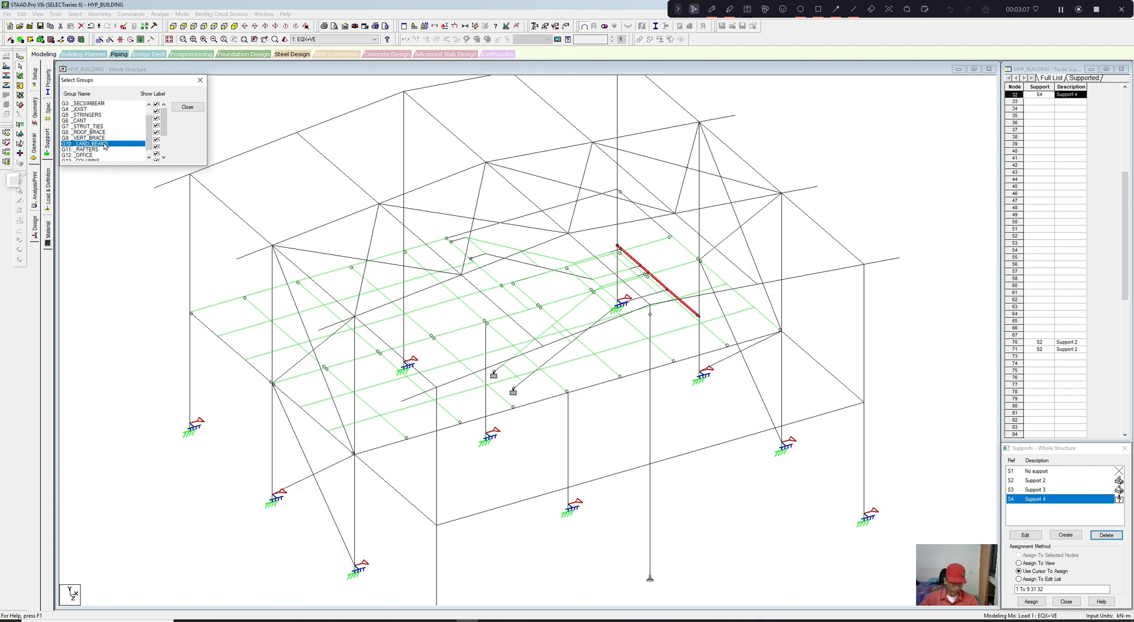
left_click(96, 150, "ctrl")
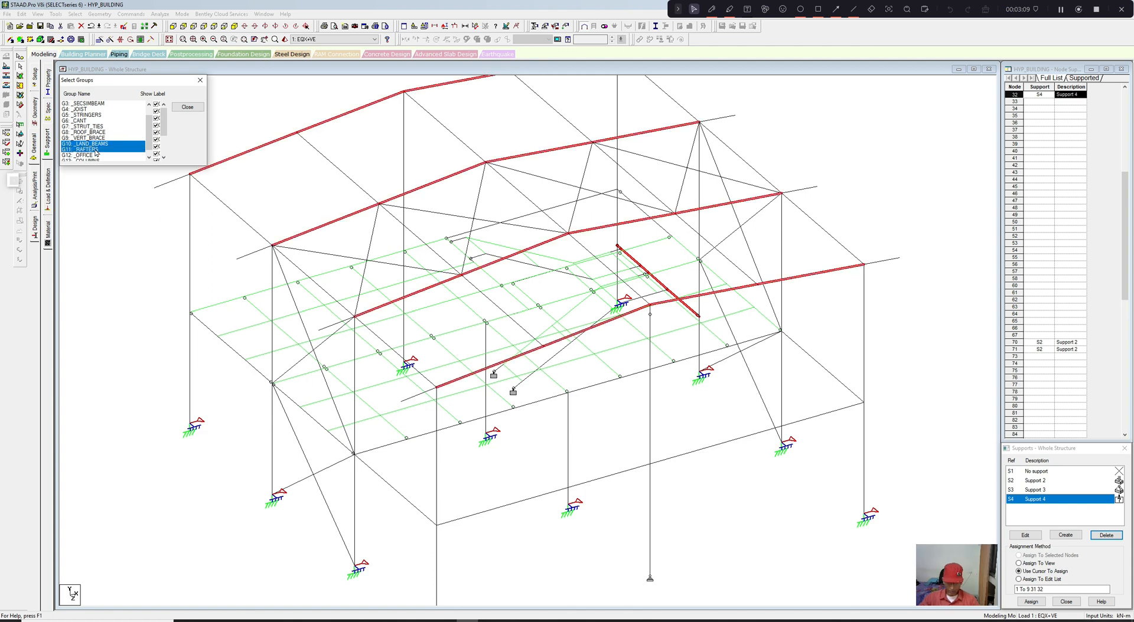
scroll(135, 121, "up", 1)
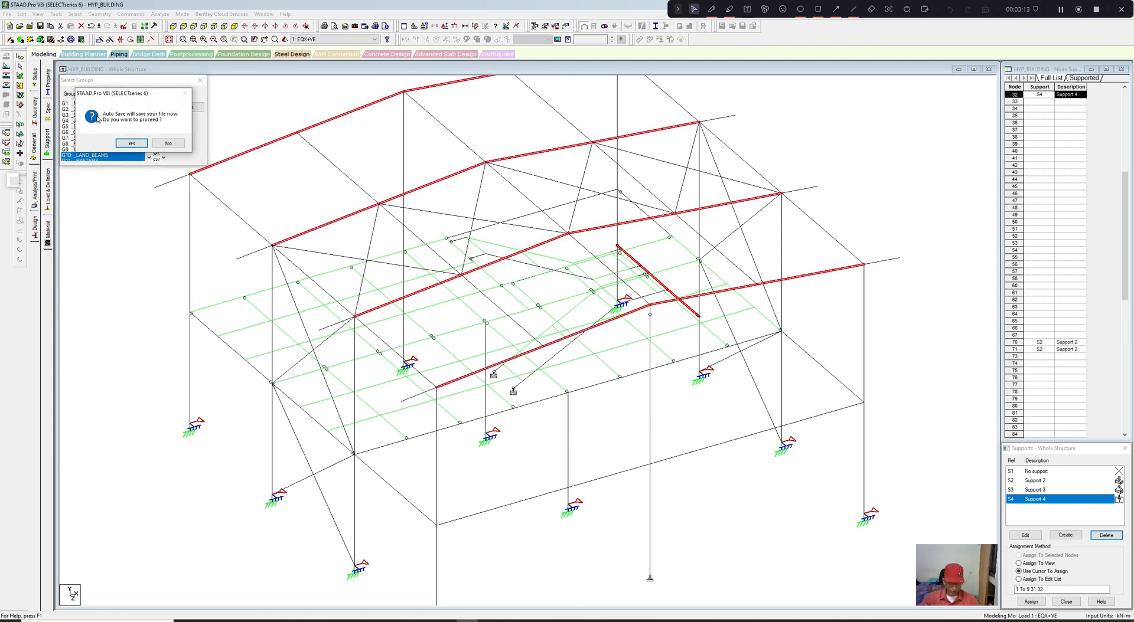
Step: Decline the auto save and reduce the group selection to _3.MAINSIMPBEAM only
left_click(169, 143)
left_click(98, 115, "ctrl")
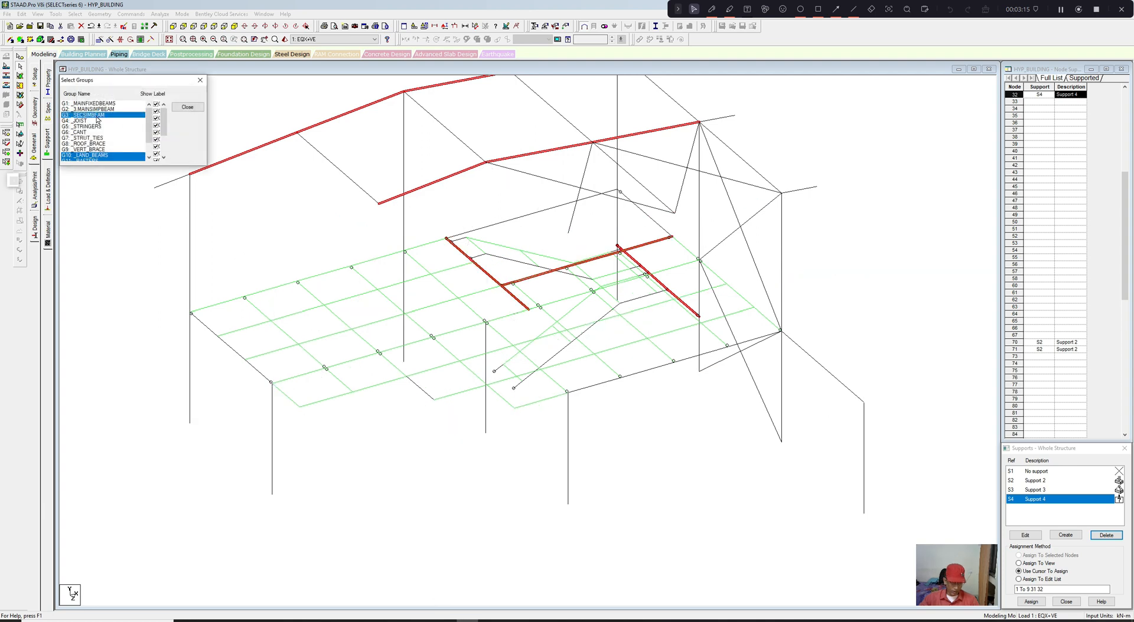
left_click(105, 156, "ctrl")
scroll(142, 137, "down", 2)
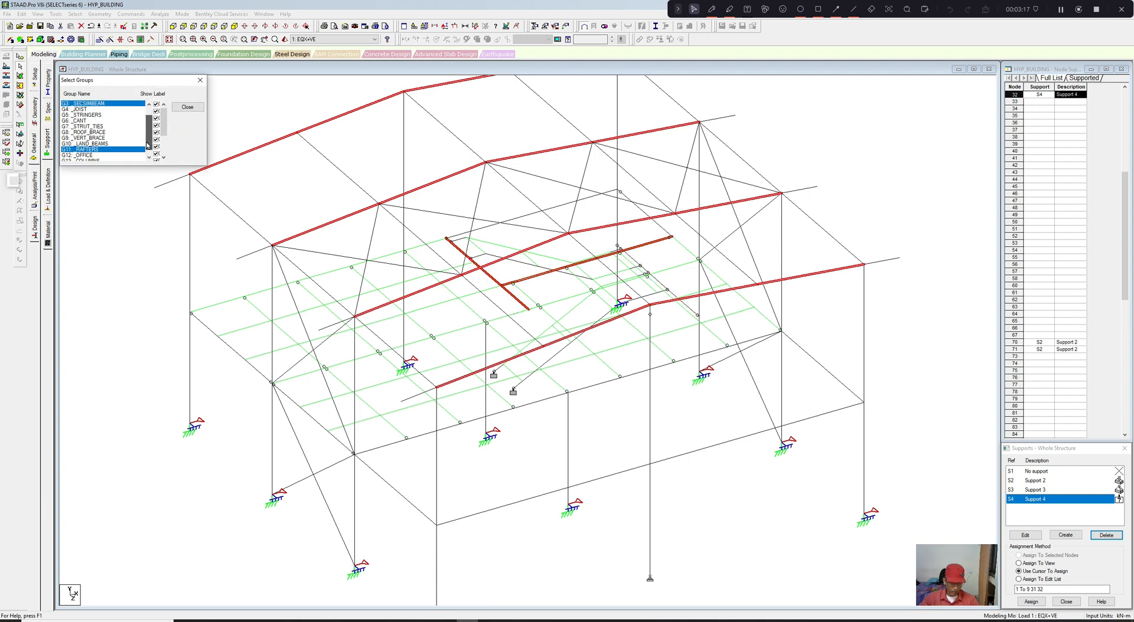
left_click(100, 147, "ctrl")
scroll(148, 130, "up", 2)
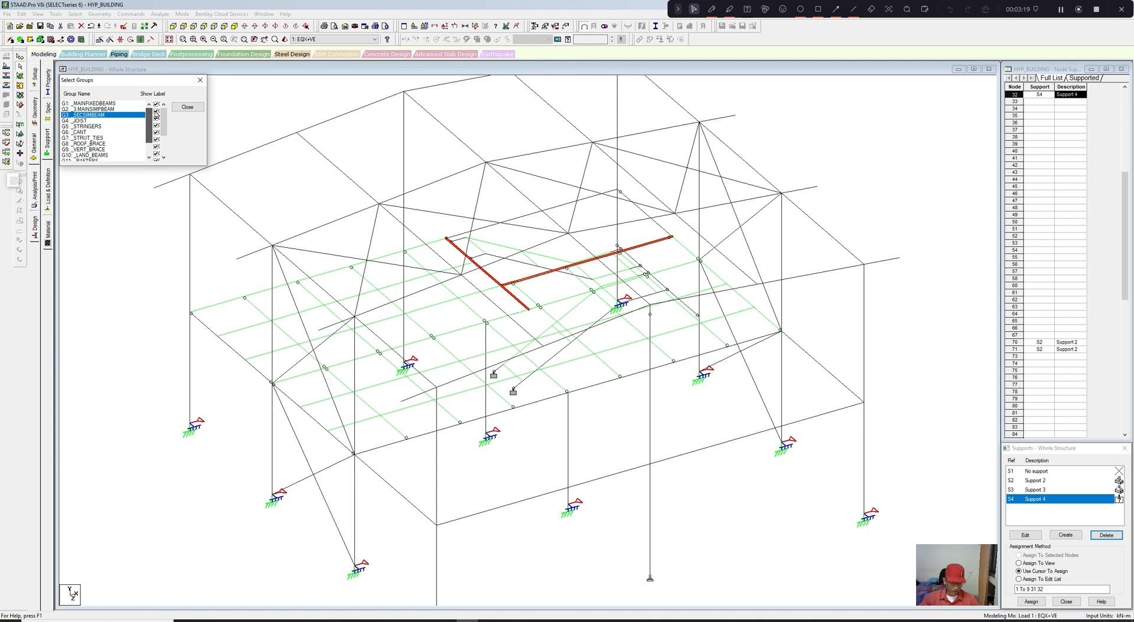
left_click(97, 110, "ctrl")
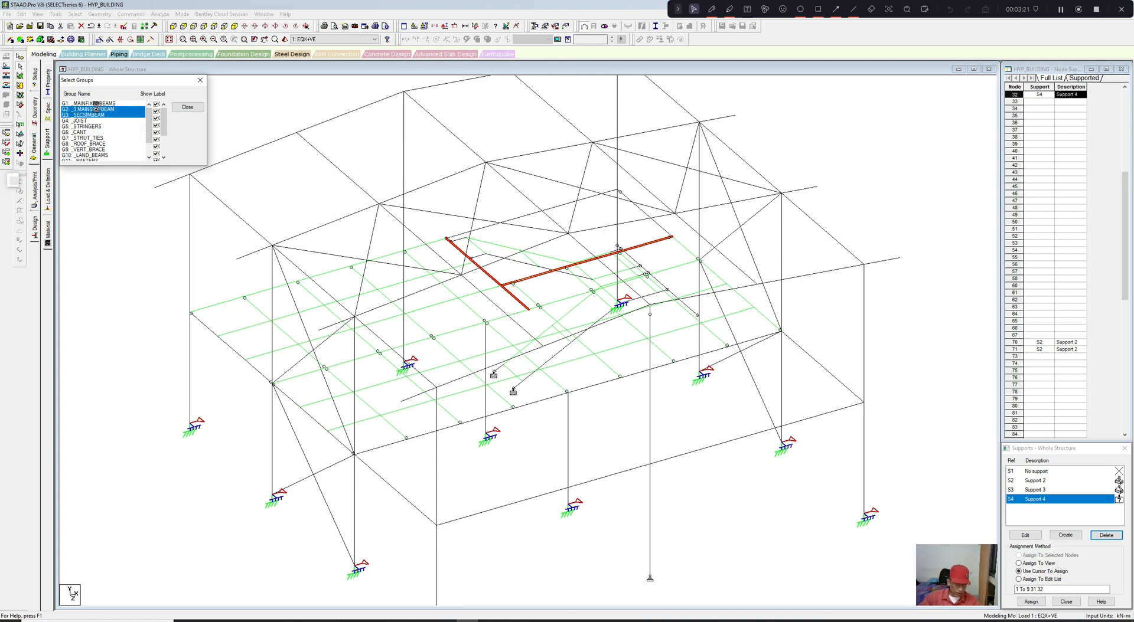
left_click(99, 115, "ctrl")
Step: Add all beam members along the middle floor line, parallel to the two highlighted outer lines, to the selection
scroll(325, 254, "up", 2)
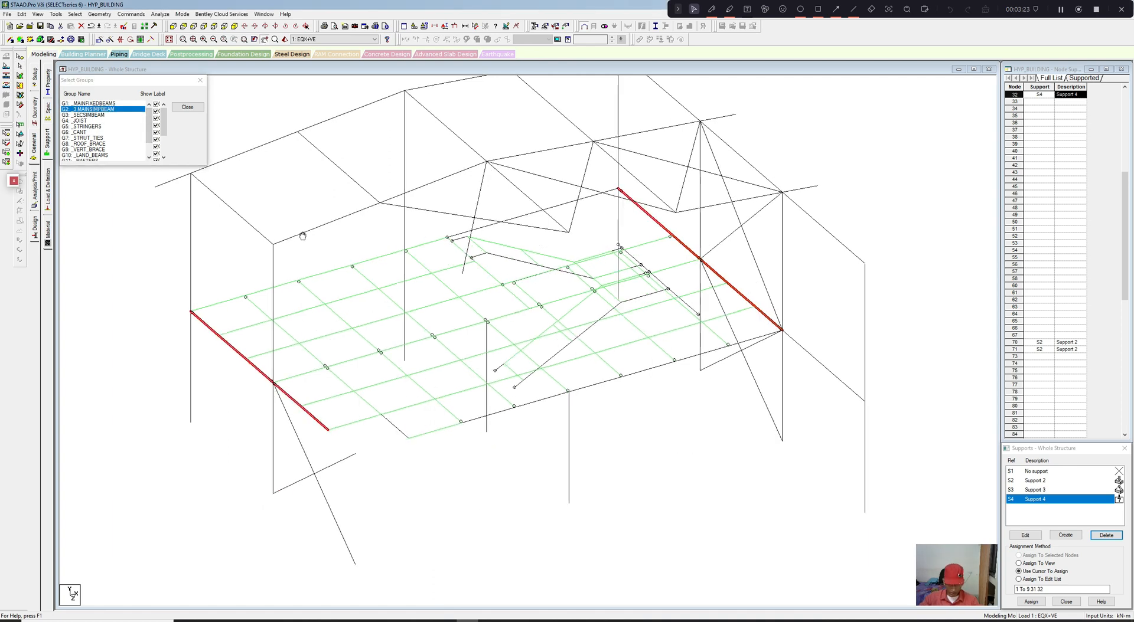
left_click(580, 396, "ctrl")
left_click(521, 345, "ctrl")
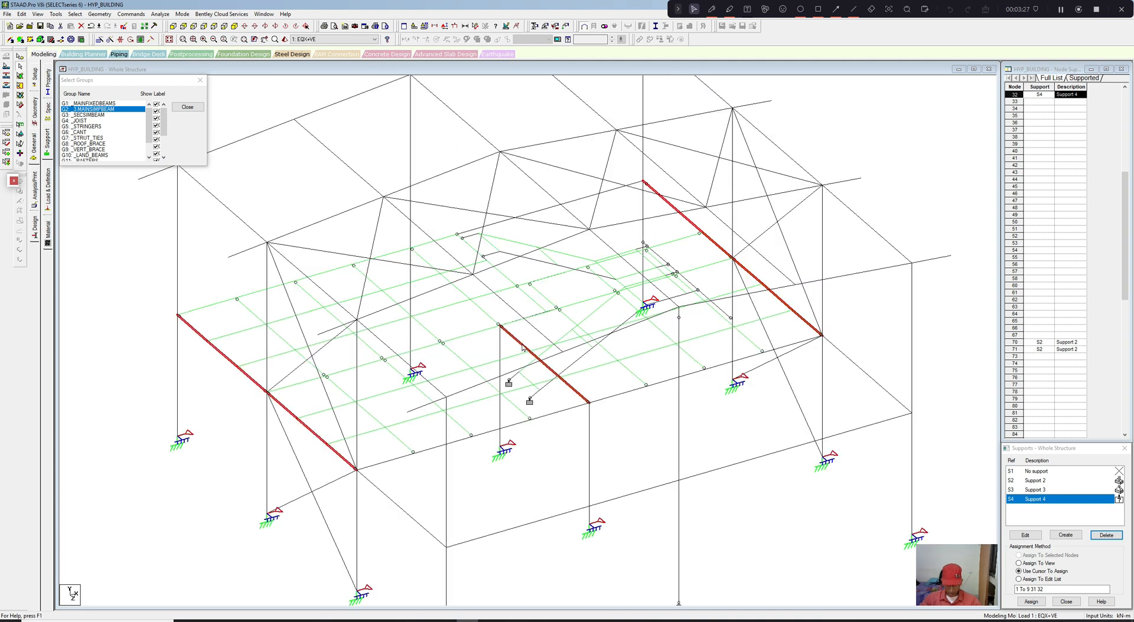
left_click(491, 319, "ctrl")
left_click(466, 296, "ctrl")
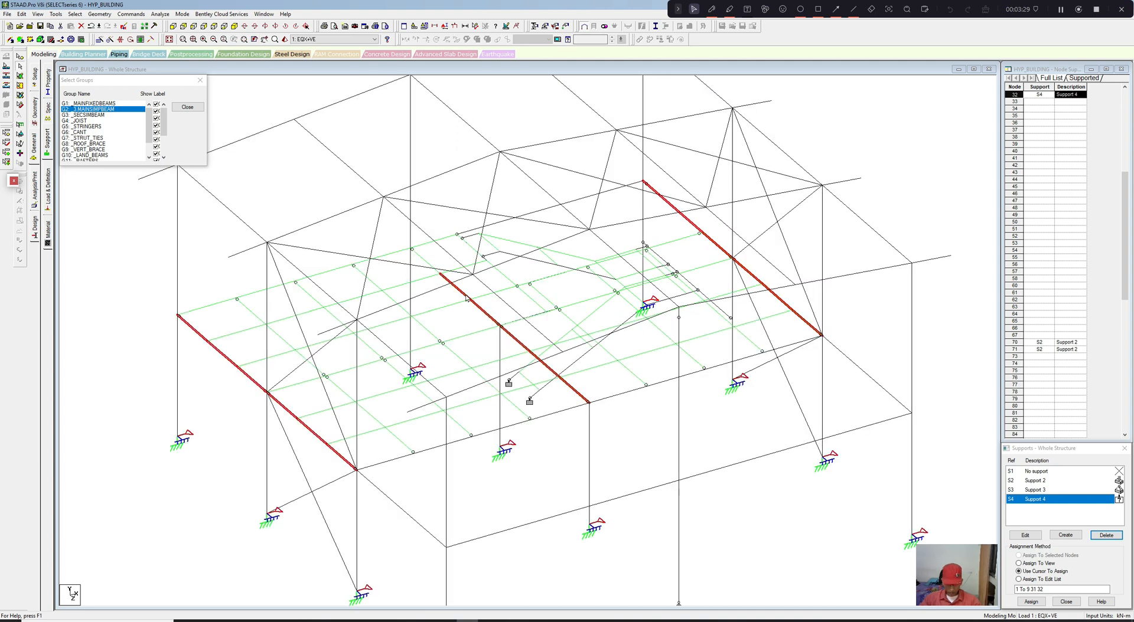
left_click(429, 266, "ctrl")
scroll(449, 313, "up", 2)
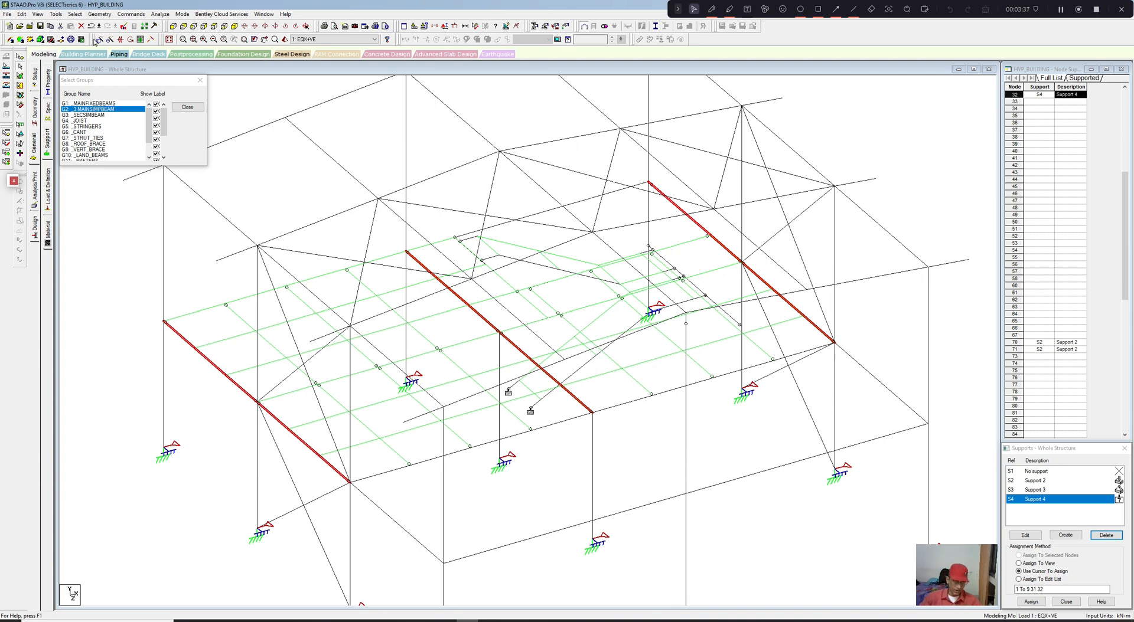
Step: Associate the selected beam geometry with the _3.MAINSIMPBEAM group, close both group dialogs and clear the selection
left_click(56, 13)
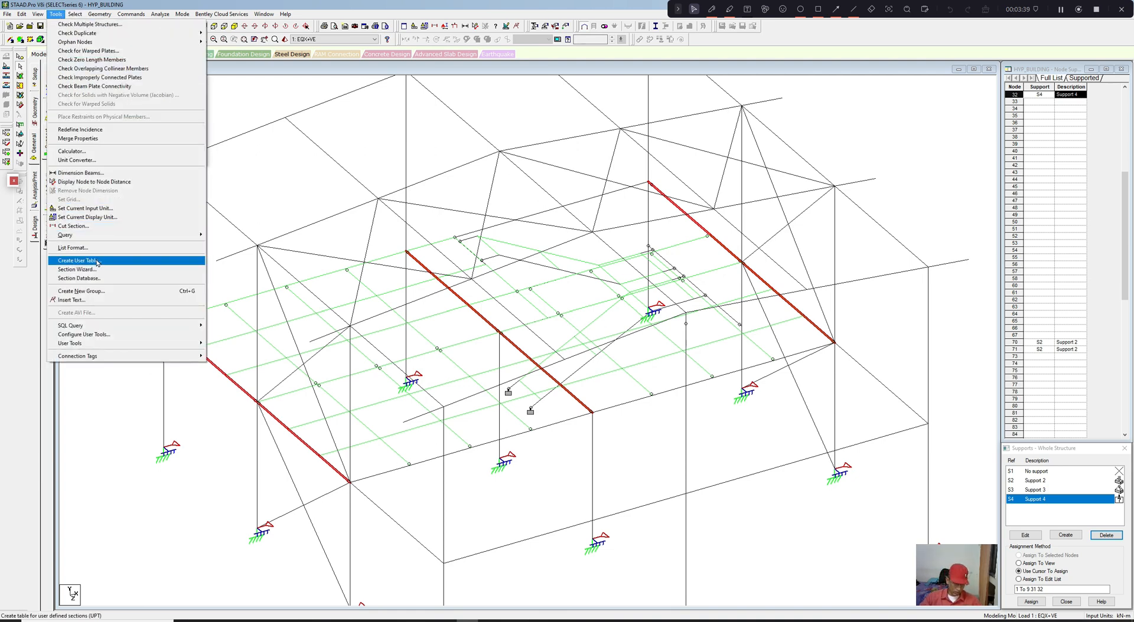
left_click(83, 291)
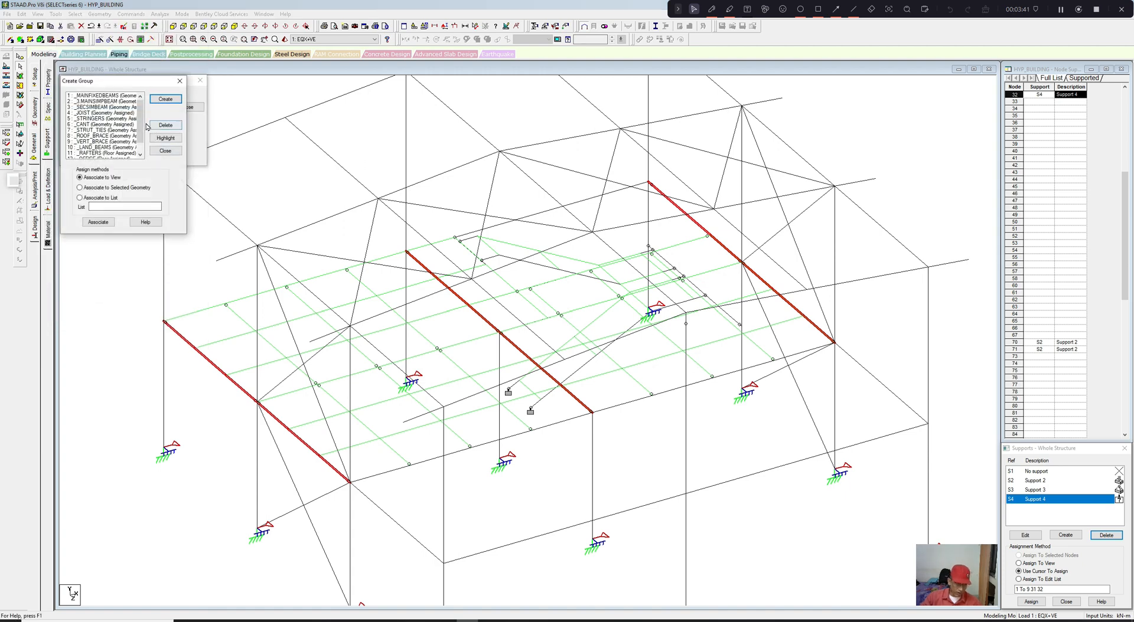
left_click(96, 101)
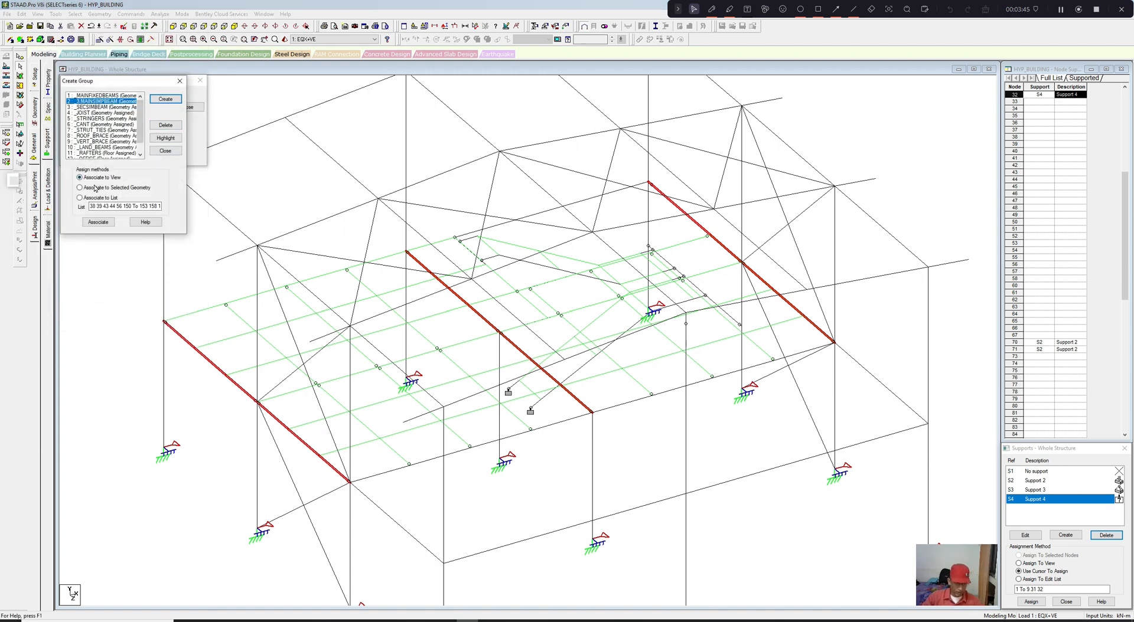
left_click(84, 189)
left_click(98, 222)
left_click(179, 81)
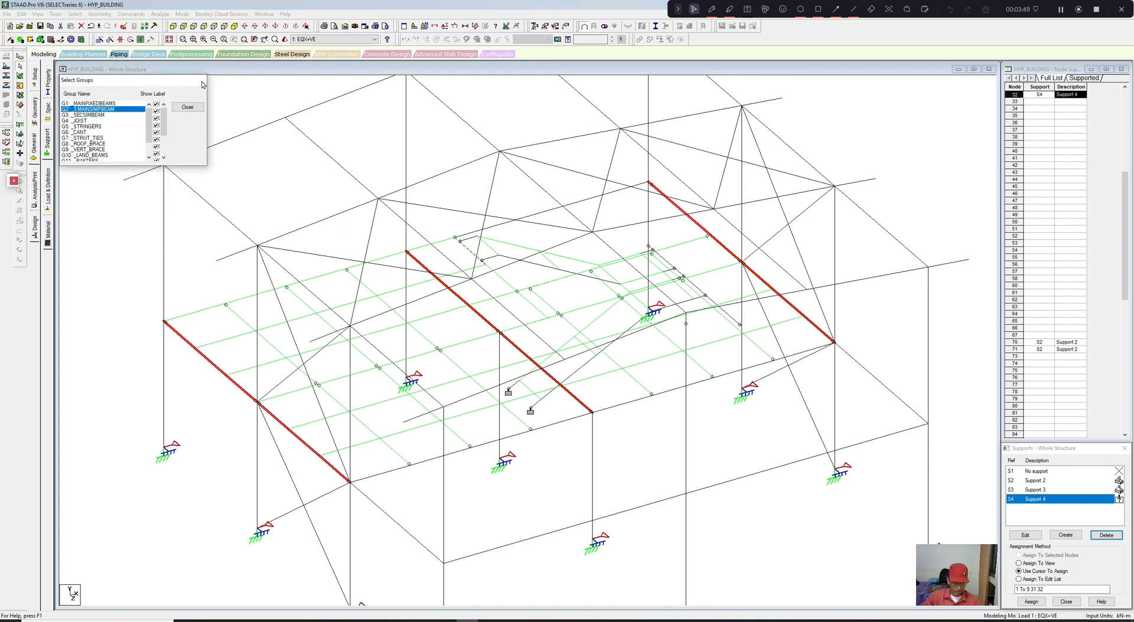
left_click(202, 82)
left_click(220, 95)
scroll(222, 101, "down", 3)
middle_click_drag(359, 182, 371, 240)
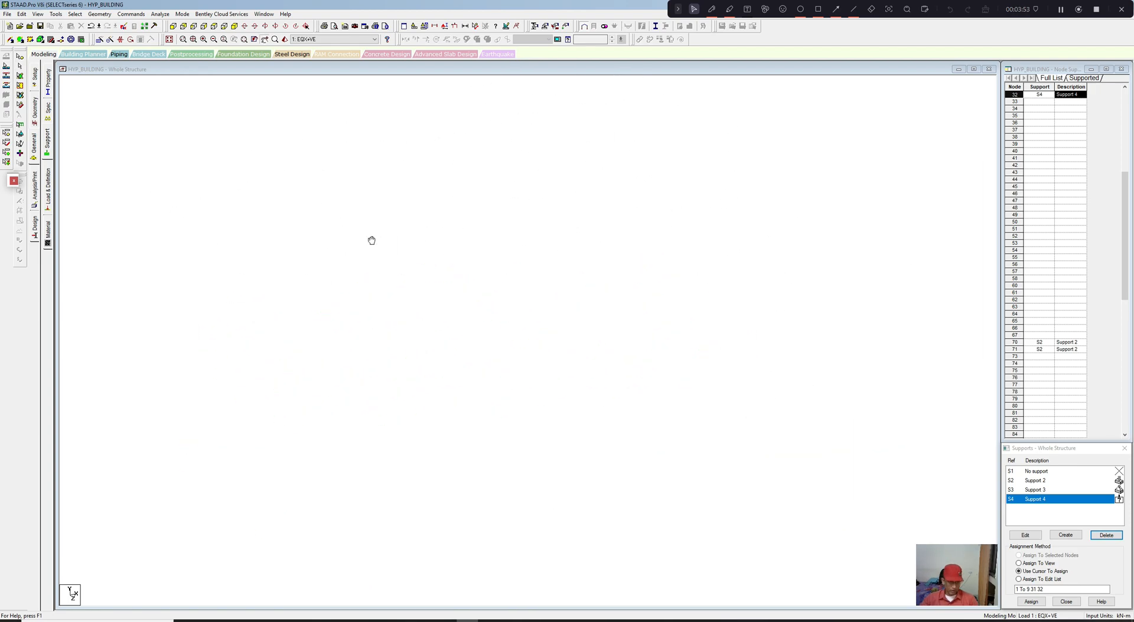
Step: Open the steel design definitions and review the entries under PARAMETER 1
left_click(35, 227)
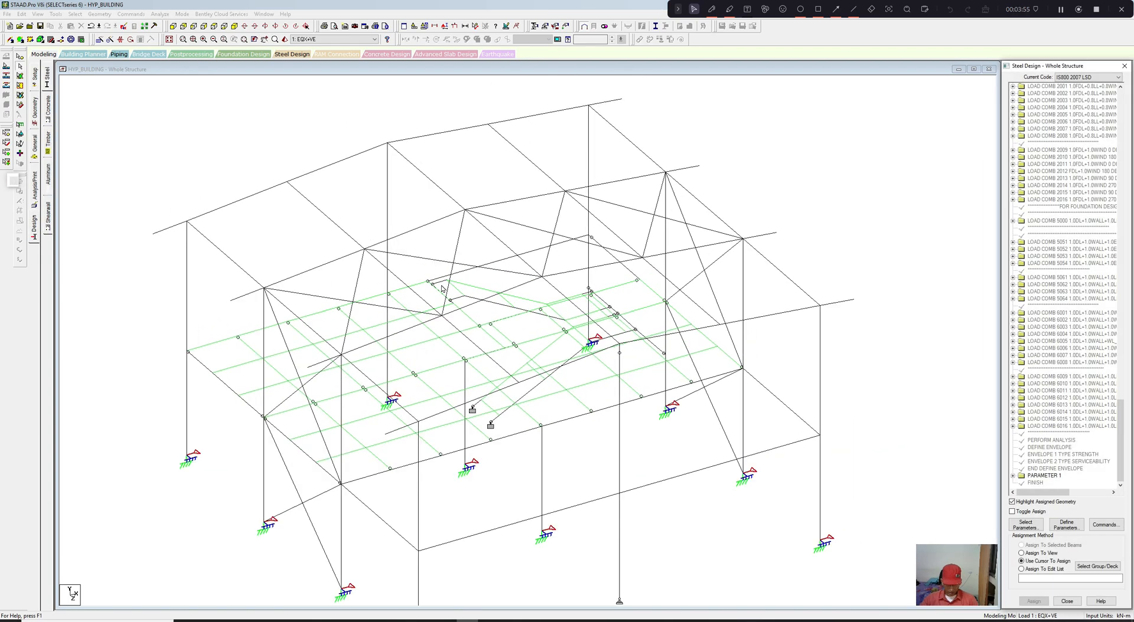
left_click(1012, 476)
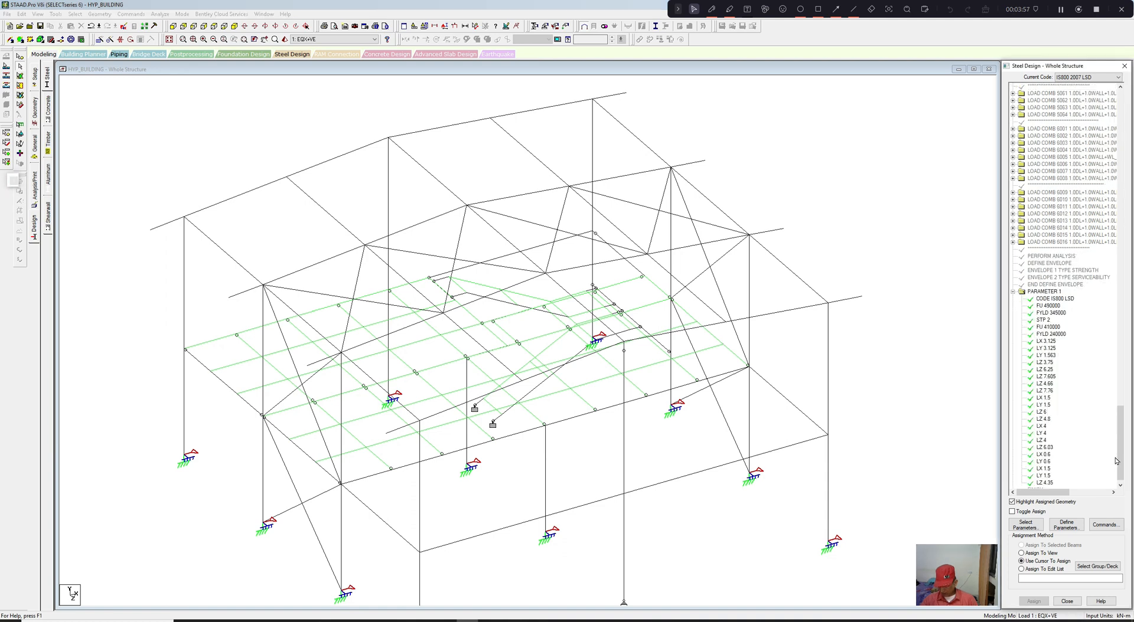
mouse_move(1116, 460)
left_mouse_down()
mouse_move(1119, 442)
mouse_move(1119, 460)
left_mouse_up()
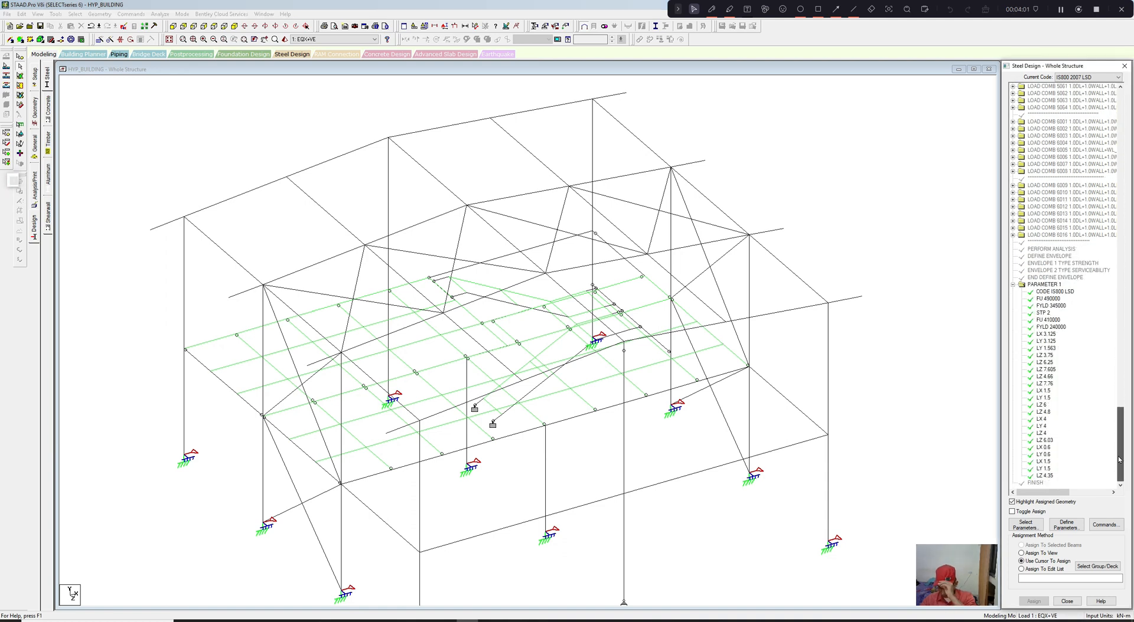
Step: Select all members of the structure, assign the CHECK CODE design command to them and clear the selection
scroll(909, 374, "down", 2)
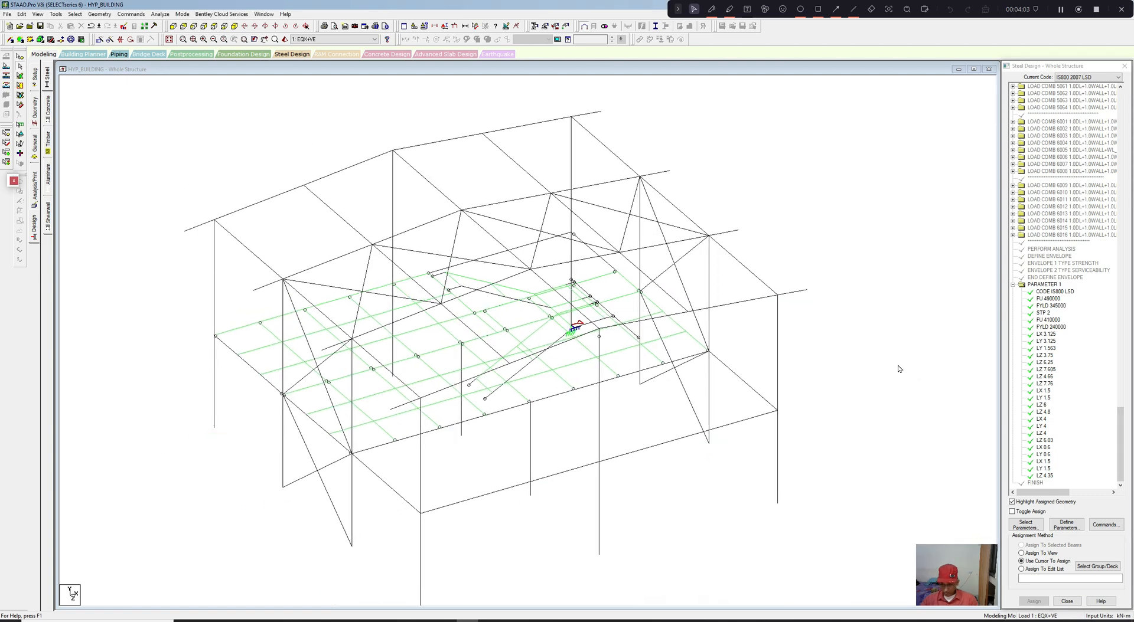
scroll(778, 353, "down", 1)
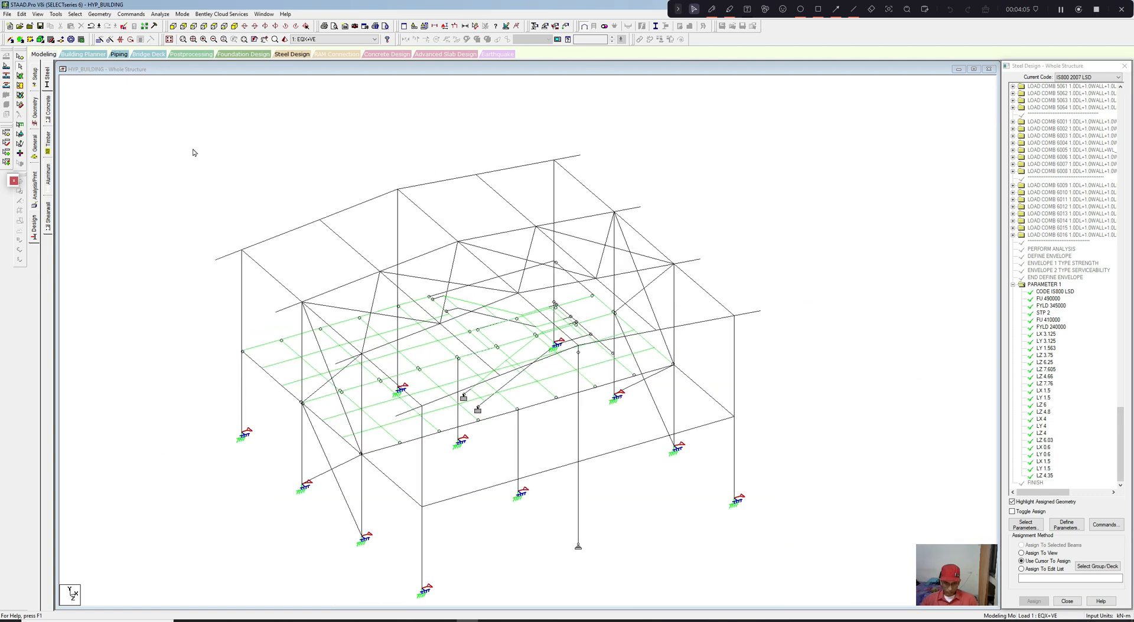
left_click_drag(141, 137, 807, 607)
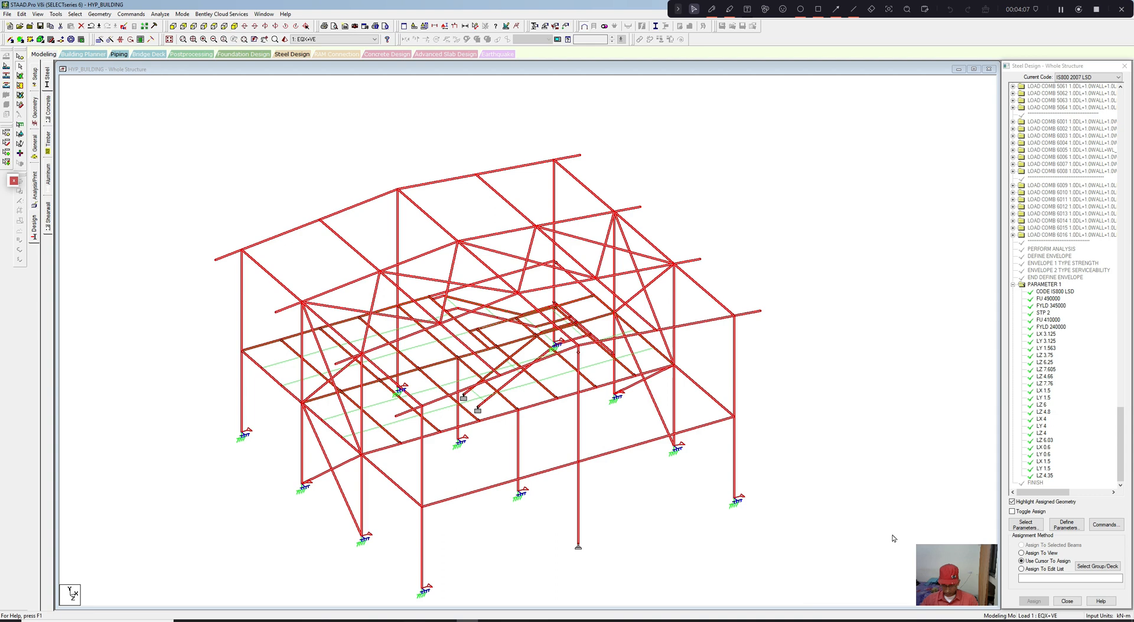
left_click(1104, 526)
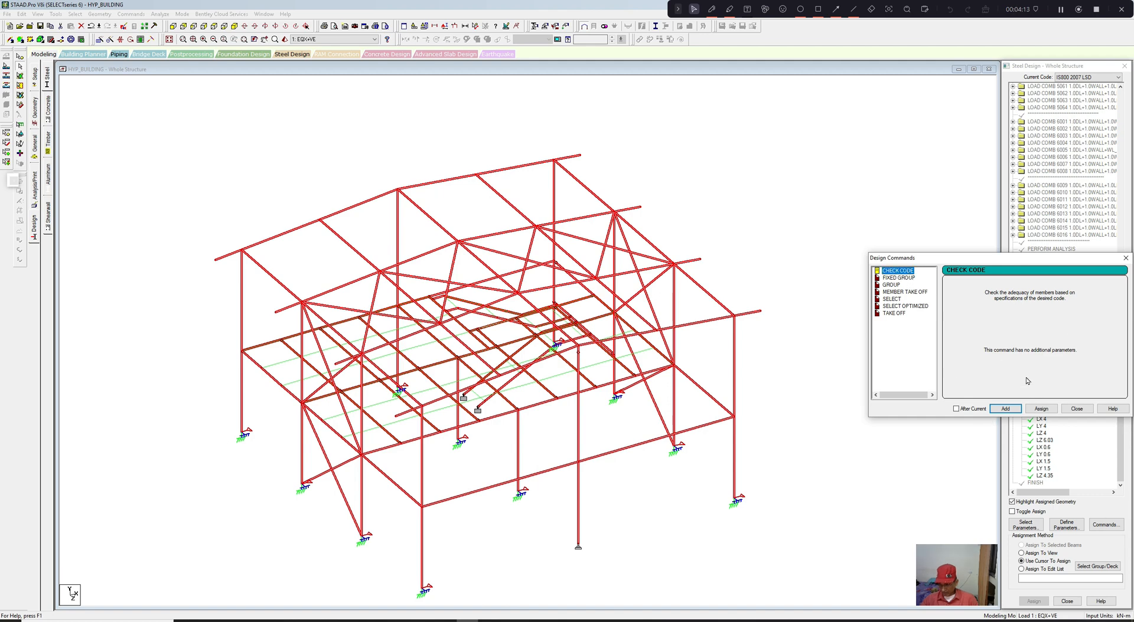
left_click(1040, 408)
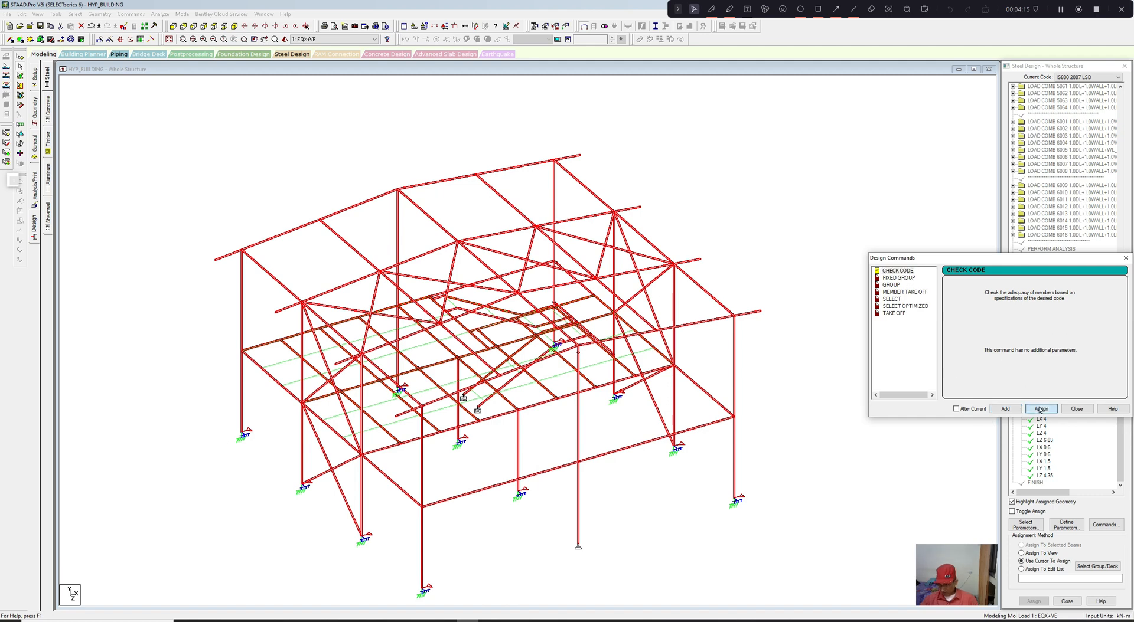
left_click(1077, 408)
scroll(1123, 276, "up", 10)
scroll(1122, 276, "down", 15)
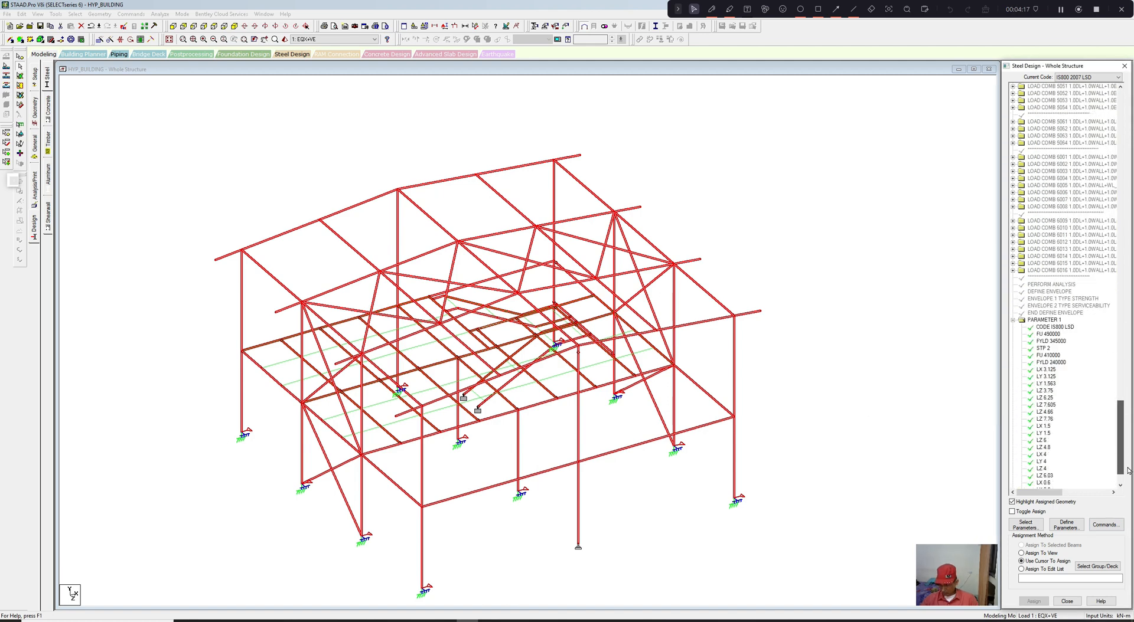
left_click(902, 447)
Step: Turn on the node point display and examine the framing of the whole structure
scroll(902, 447, "up", 5)
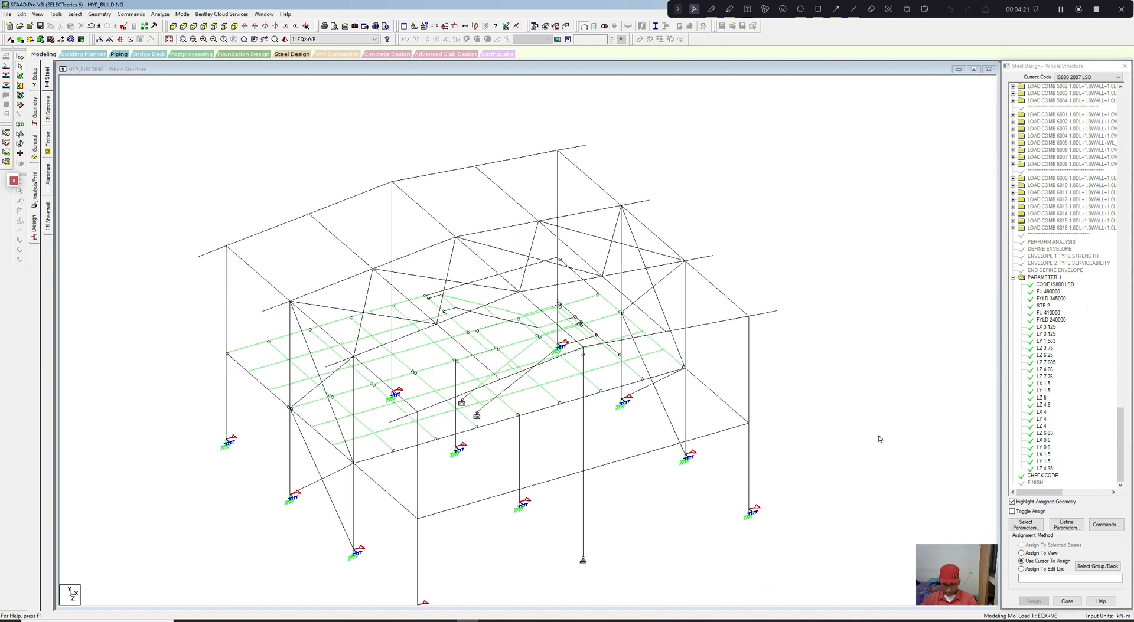
scroll(877, 419, "down", 2)
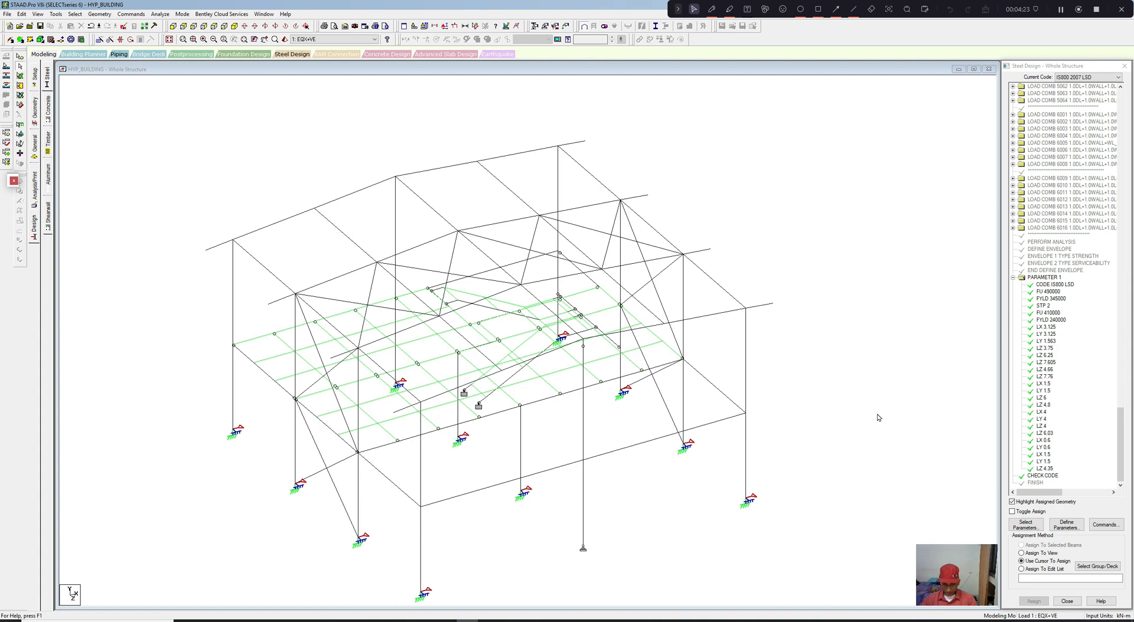
middle_click_drag(867, 421, 862, 401)
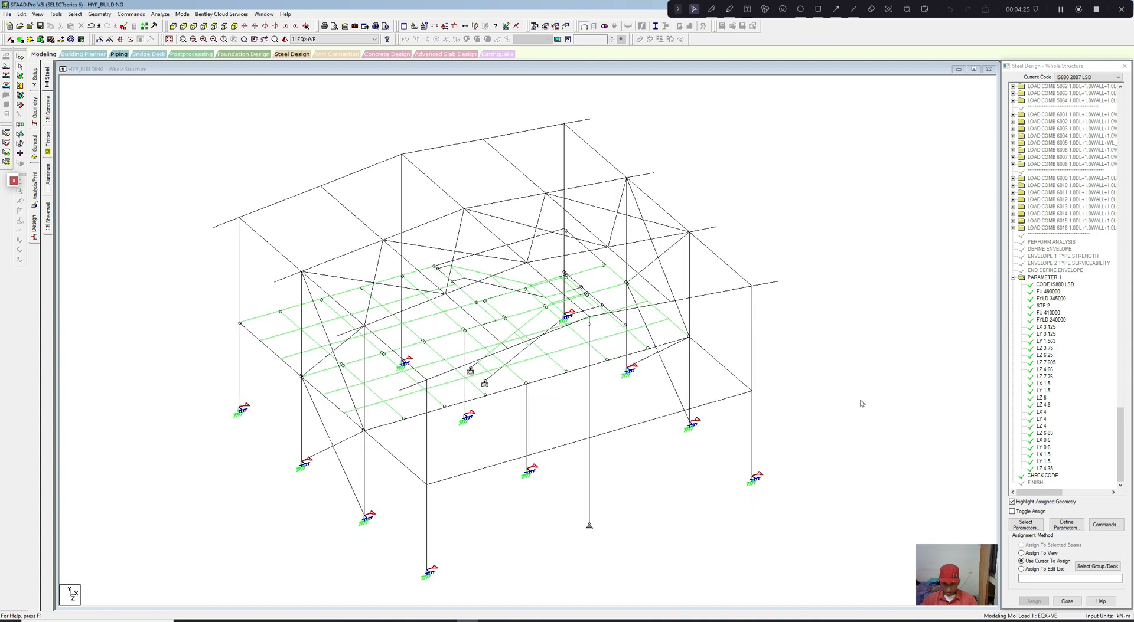
scroll(833, 417, "up", 2)
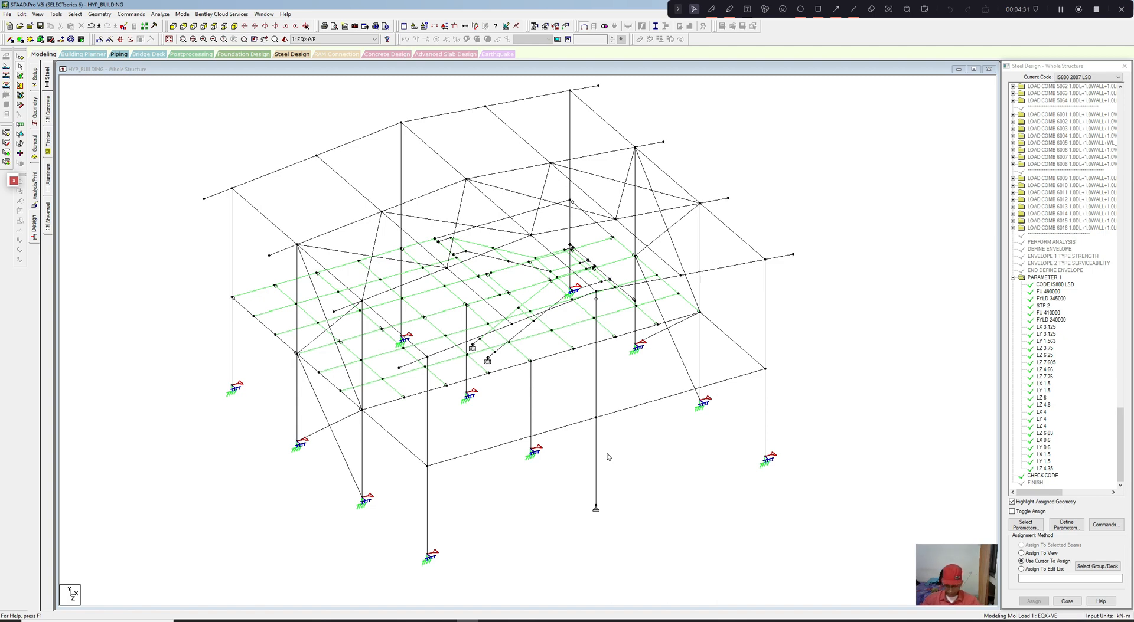
scroll(607, 457, "up", 1)
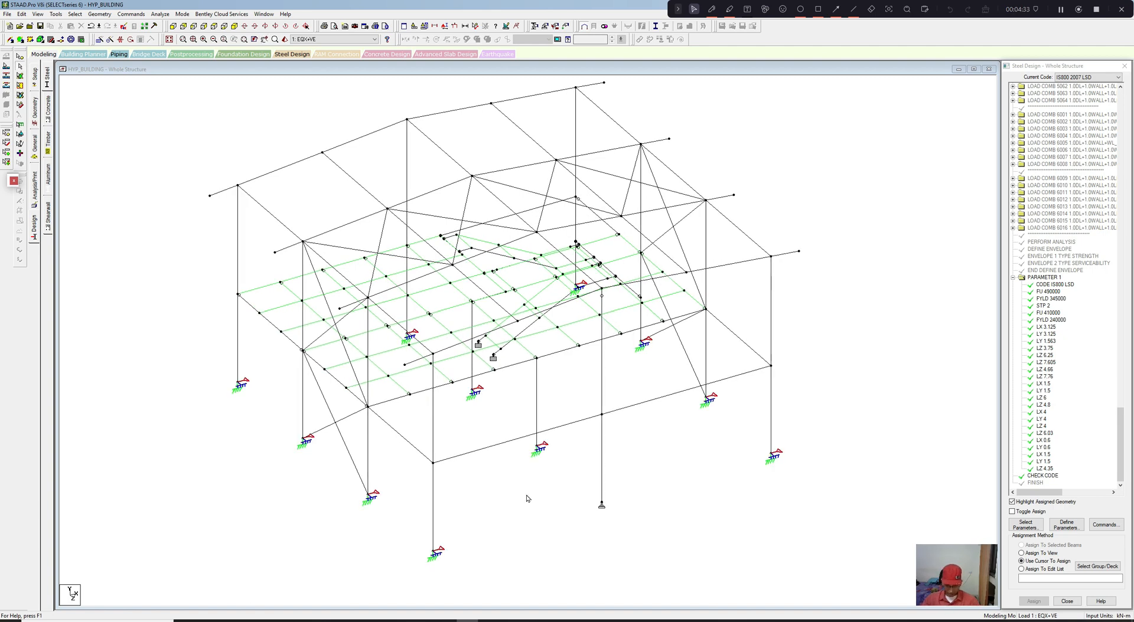
scroll(528, 499, "down", 1)
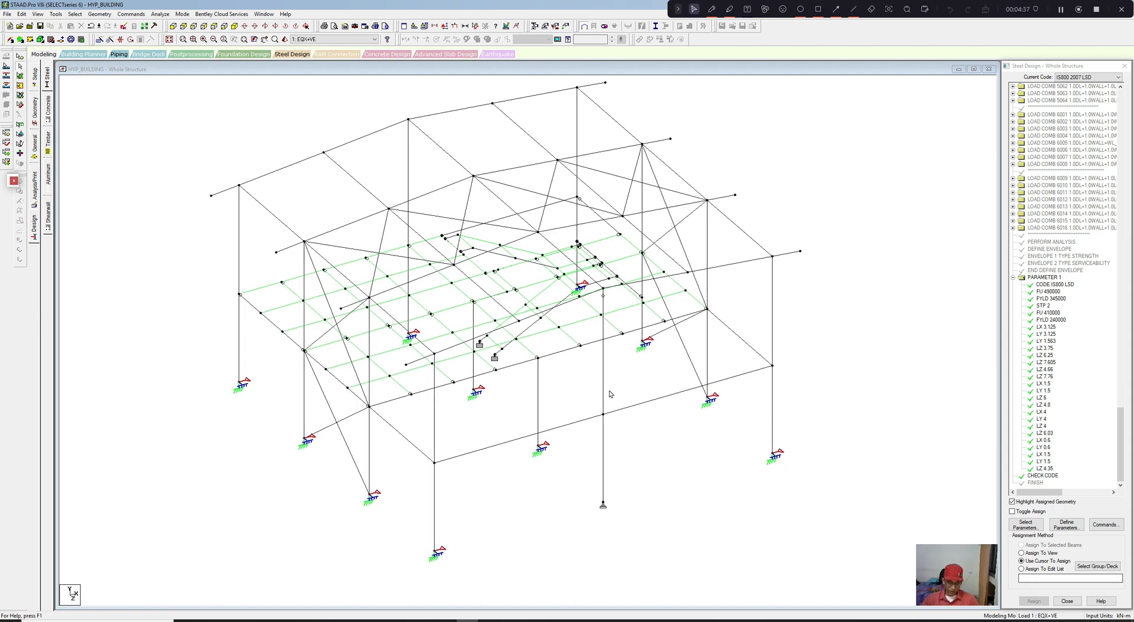
middle_click_drag(578, 387, 579, 398)
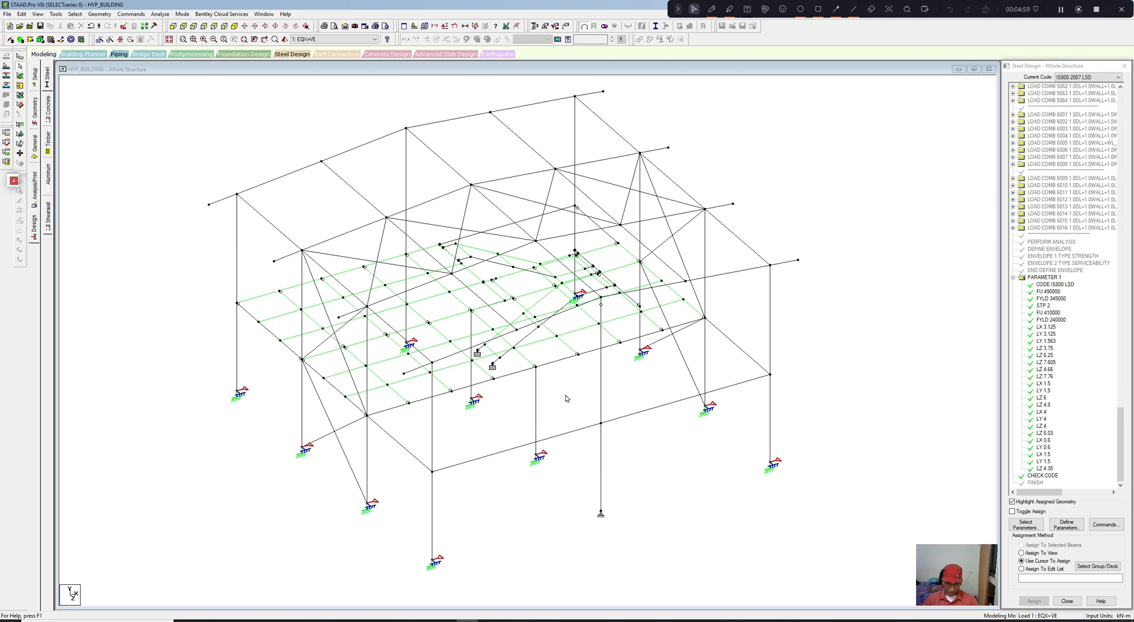
scroll(557, 384, "up", 2)
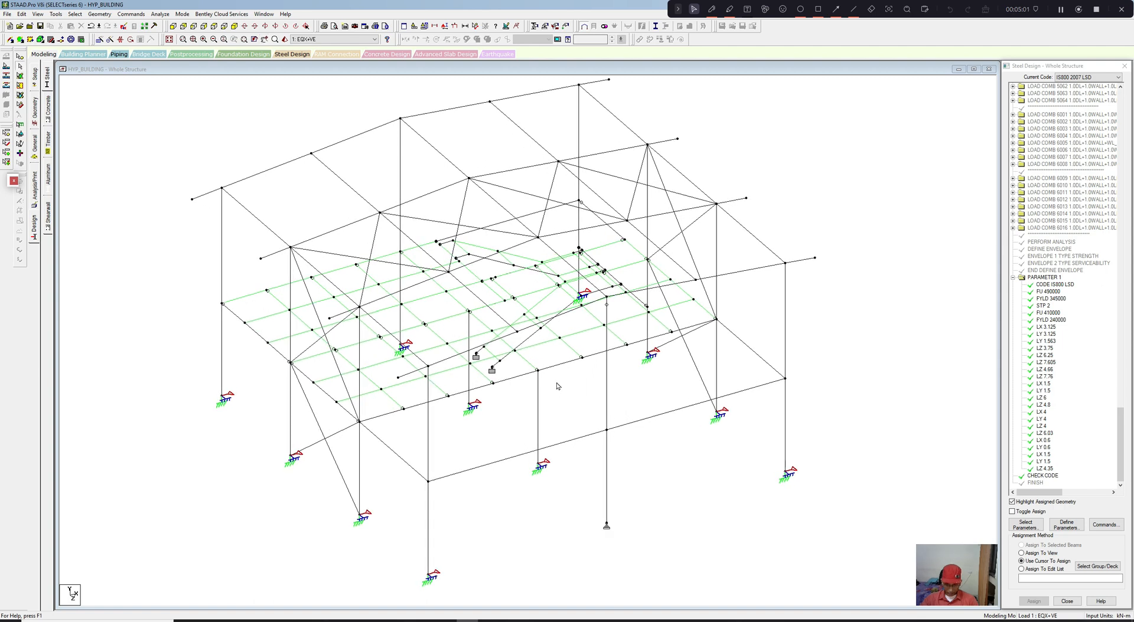
scroll(557, 386, "down", 1)
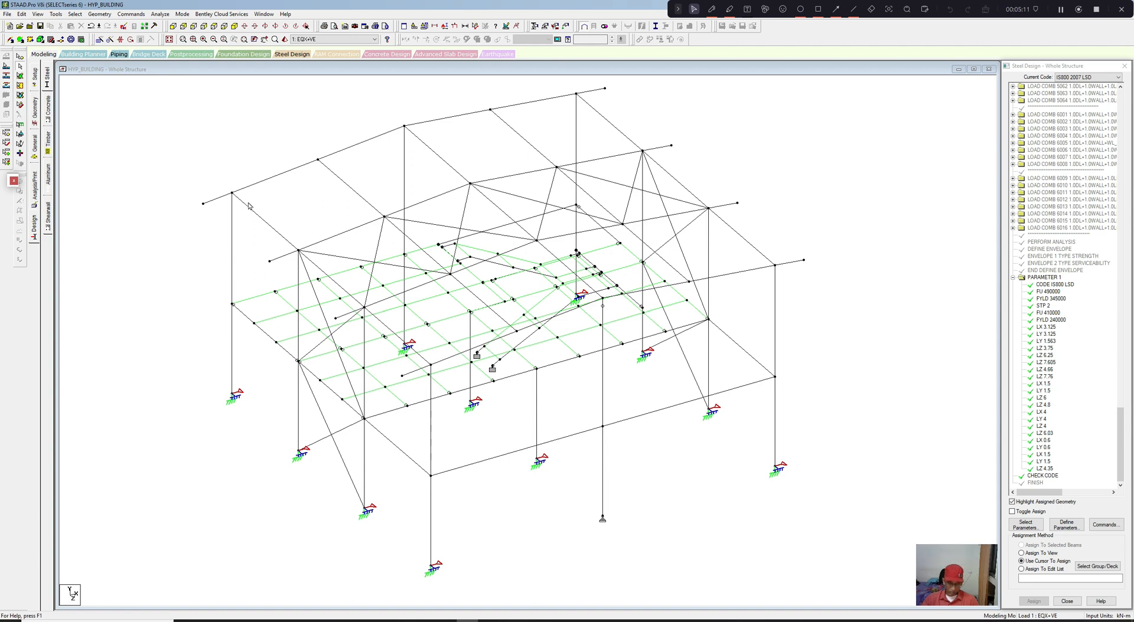
Step: Select the members of the _JOIST group by group name and display only those selected members
left_click(75, 13)
mouse_move(101, 291)
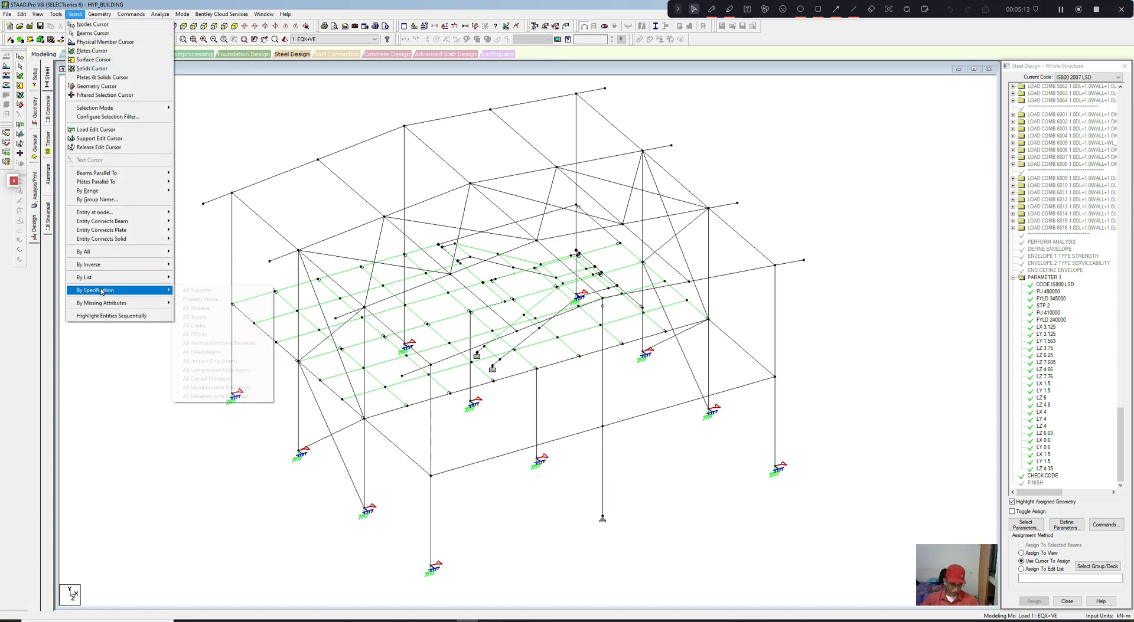
left_click(97, 200)
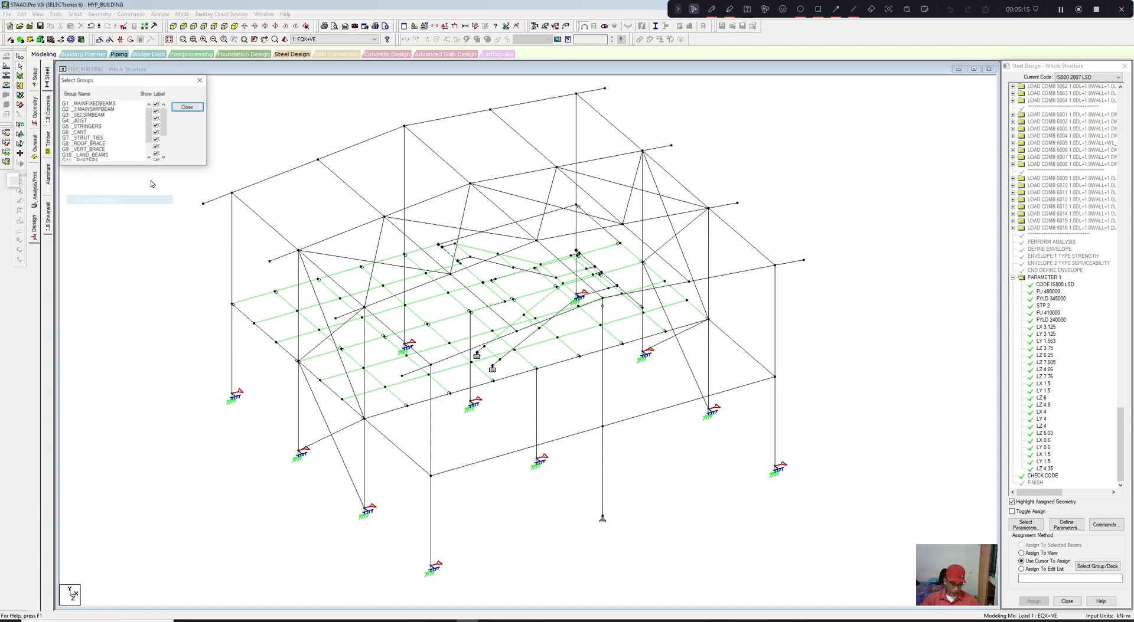
left_click(83, 121)
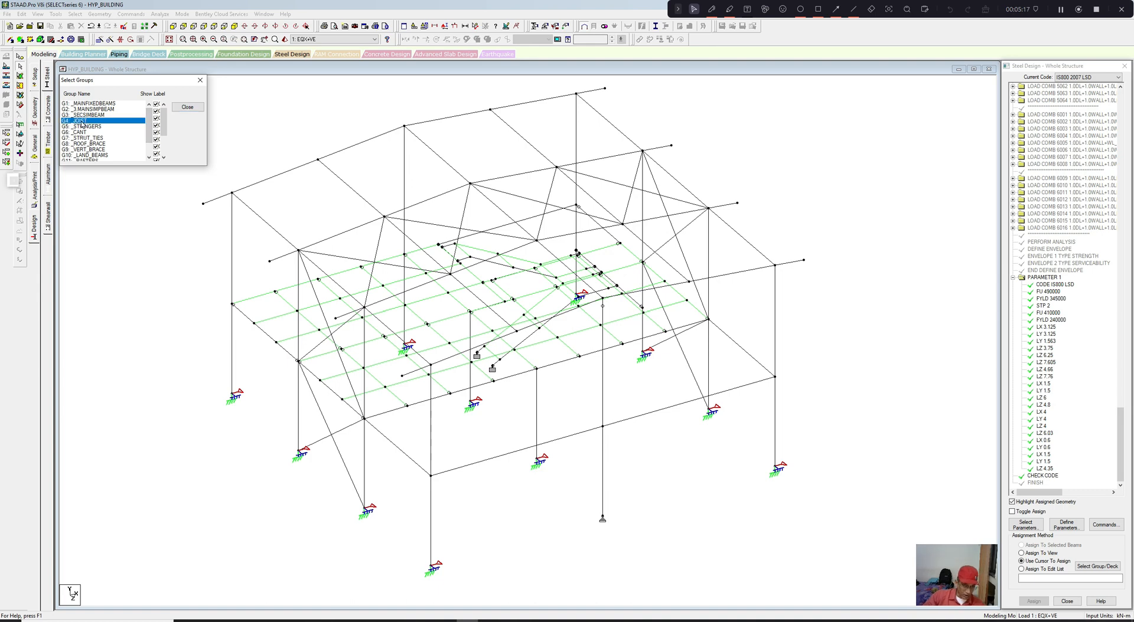
left_click(200, 81)
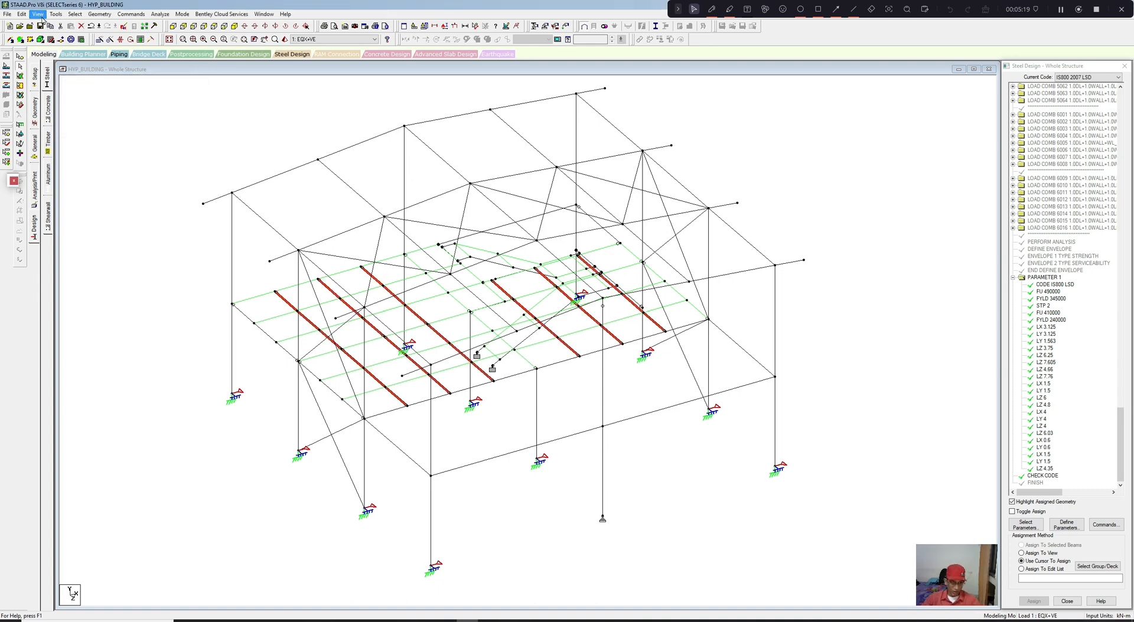
left_click(37, 13)
left_click(62, 42)
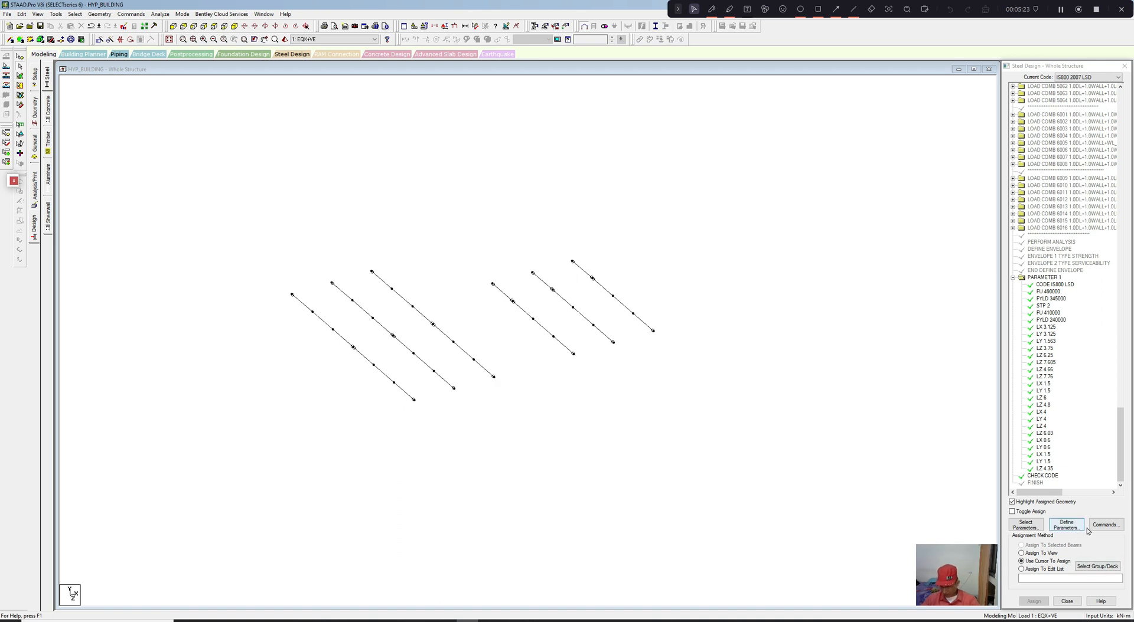
middle_click_drag(615, 453, 621, 461)
scroll(621, 460, "up", 1)
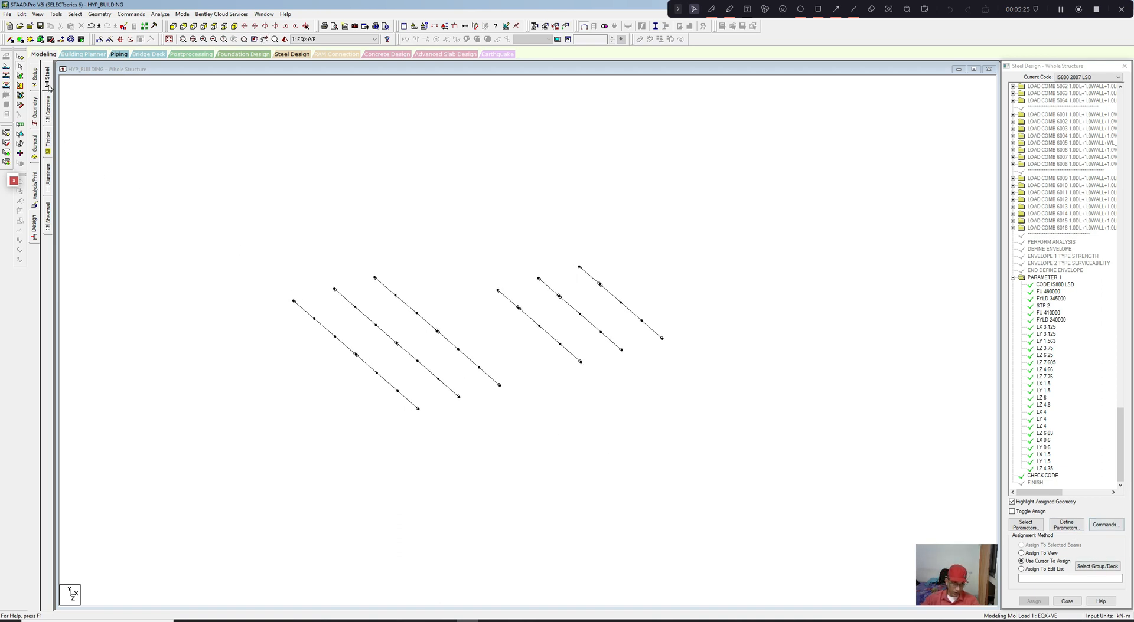
Step: Open the member section properties and start defining a new Tapered I section with steel material
left_click(44, 142)
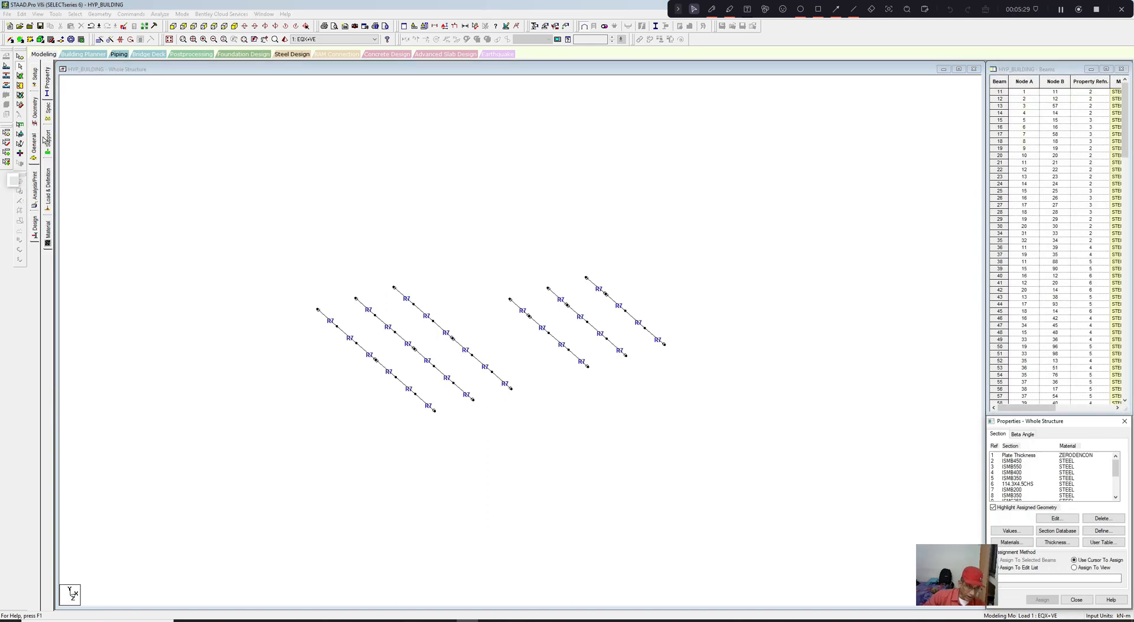
left_click(1097, 532)
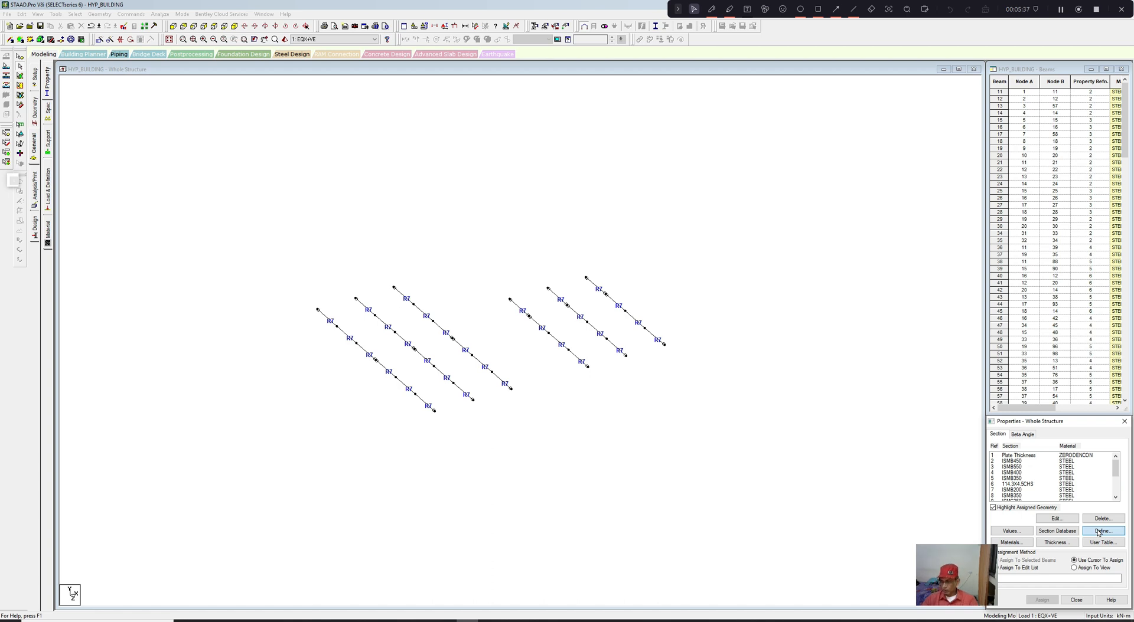
left_click(1097, 531)
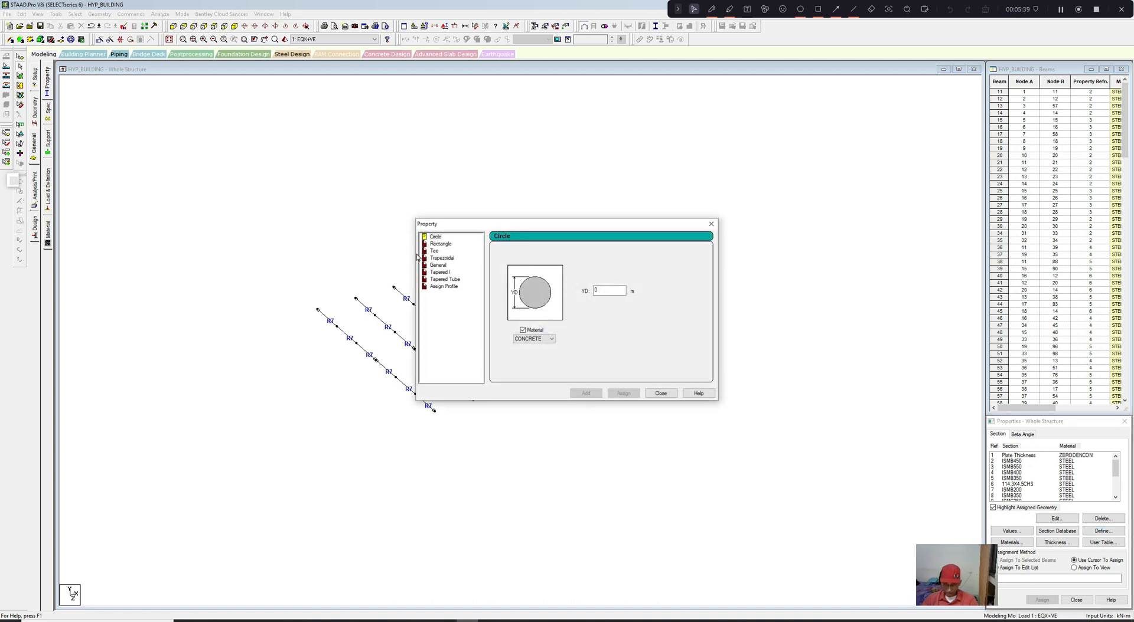
left_click(444, 275)
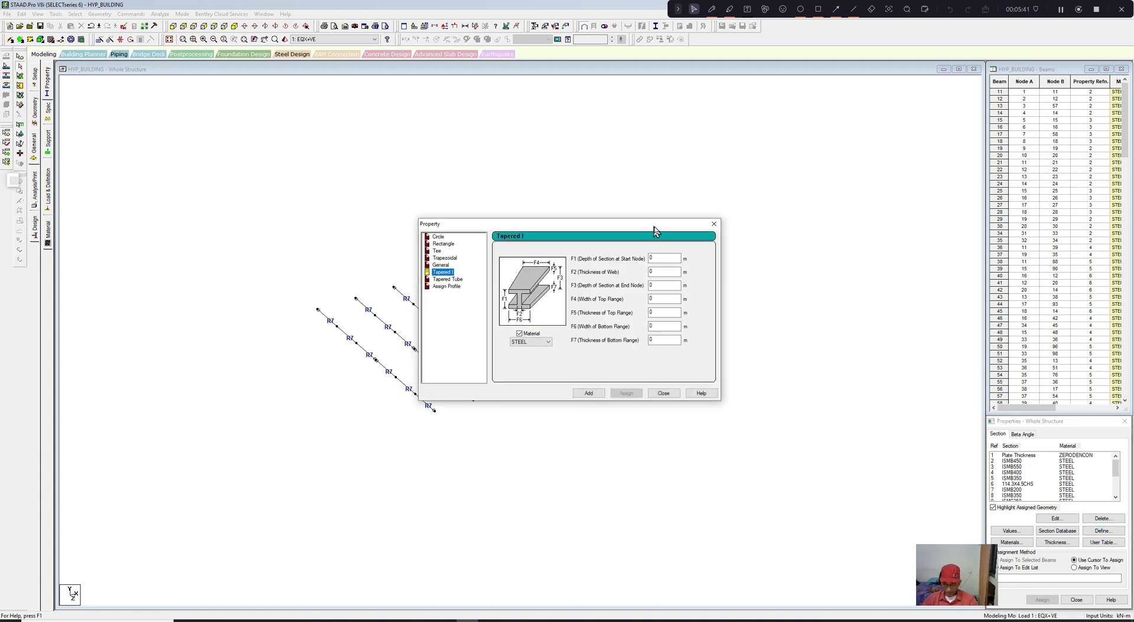
left_click_drag(652, 228, 814, 236)
left_click(810, 262)
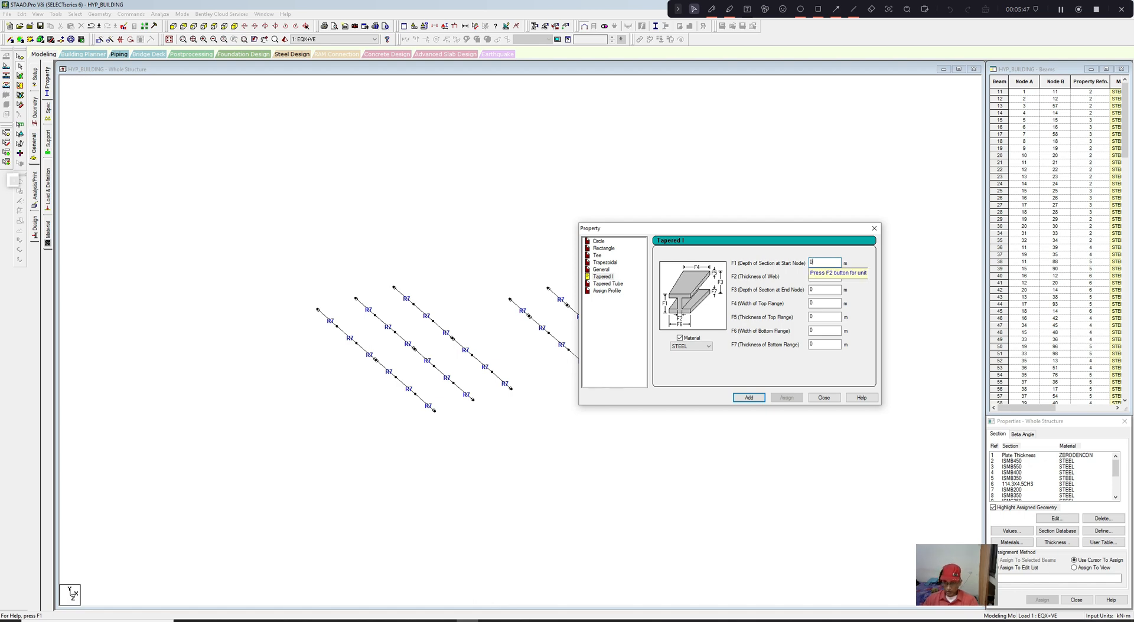
left_click(711, 9)
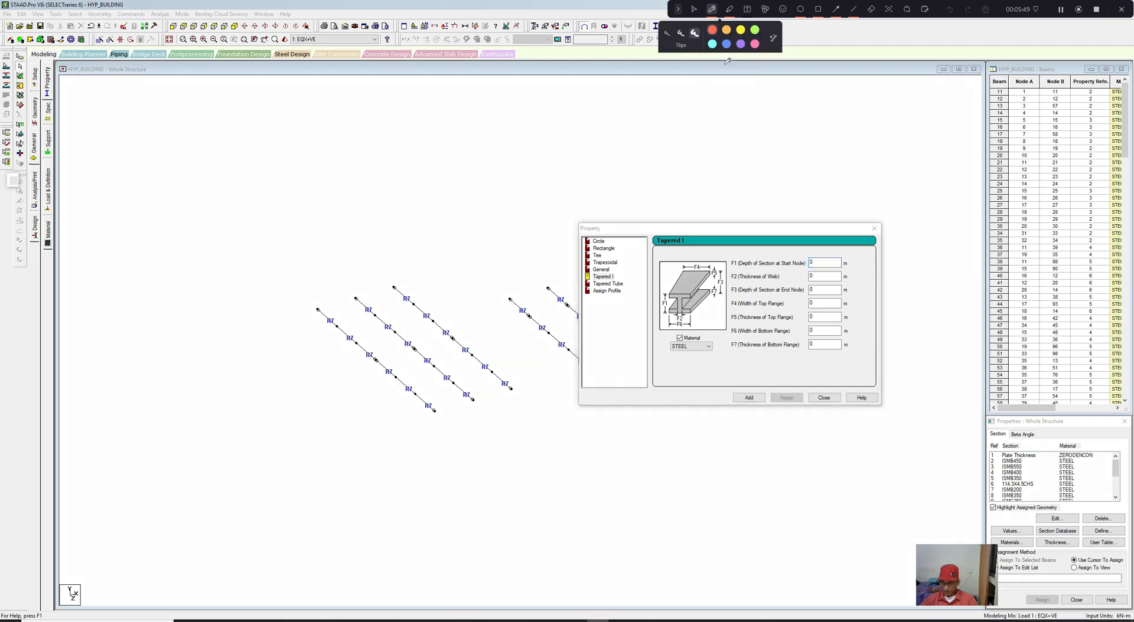
left_click_drag(702, 96, 803, 103)
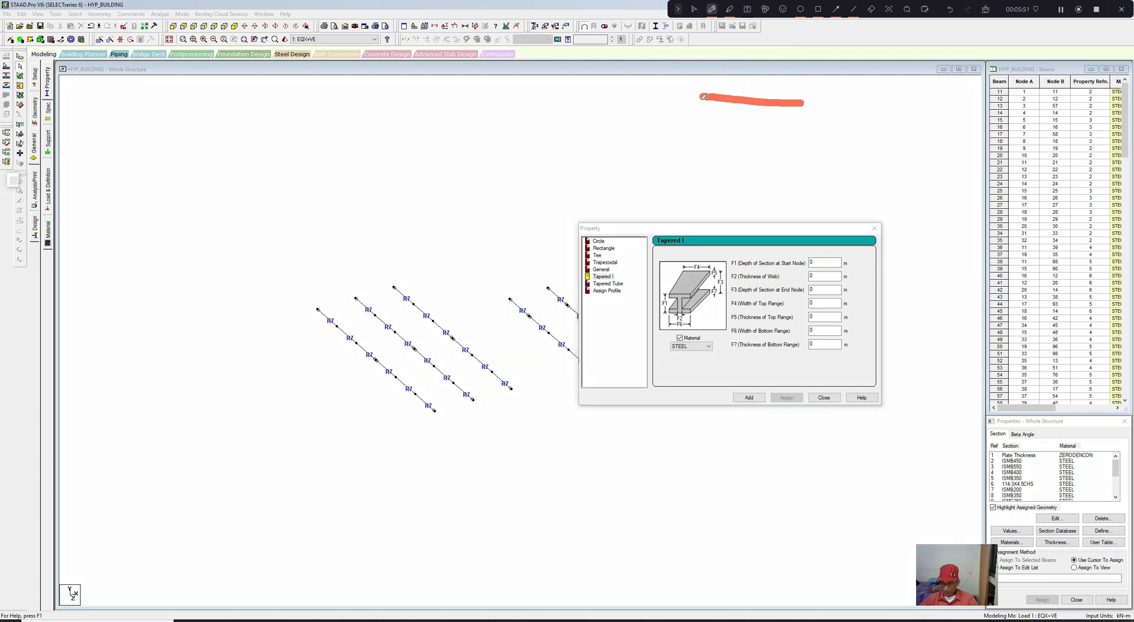
mouse_move(706, 96)
left_mouse_down()
mouse_move(794, 104)
mouse_move(743, 188)
mouse_move(787, 189)
left_mouse_up()
mouse_move(735, 115)
left_mouse_down()
mouse_move(741, 172)
mouse_move(740, 114)
mouse_move(739, 132)
mouse_move(691, 159)
mouse_move(713, 152)
left_mouse_up()
mouse_move(707, 126)
left_mouse_down()
mouse_move(706, 139)
mouse_move(722, 139)
mouse_move(712, 151)
left_mouse_up()
mouse_move(709, 125)
left_mouse_down()
mouse_move(724, 120)
mouse_move(719, 137)
left_mouse_up()
mouse_move(744, 79)
left_mouse_down()
mouse_move(750, 95)
mouse_move(760, 82)
mouse_move(766, 93)
mouse_move(769, 75)
mouse_move(804, 89)
mouse_move(802, 101)
left_mouse_up()
left_click_drag(703, 80, 699, 100)
left_click(790, 189)
left_click_drag(790, 189, 792, 207)
mouse_move(715, 184)
left_mouse_down()
mouse_move(711, 205)
mouse_move(786, 204)
mouse_move(801, 190)
left_mouse_up()
mouse_move(800, 191)
left_mouse_down()
mouse_move(785, 215)
mouse_move(717, 210)
mouse_move(757, 207)
mouse_move(784, 157)
mouse_move(809, 152)
mouse_move(806, 169)
left_mouse_up()
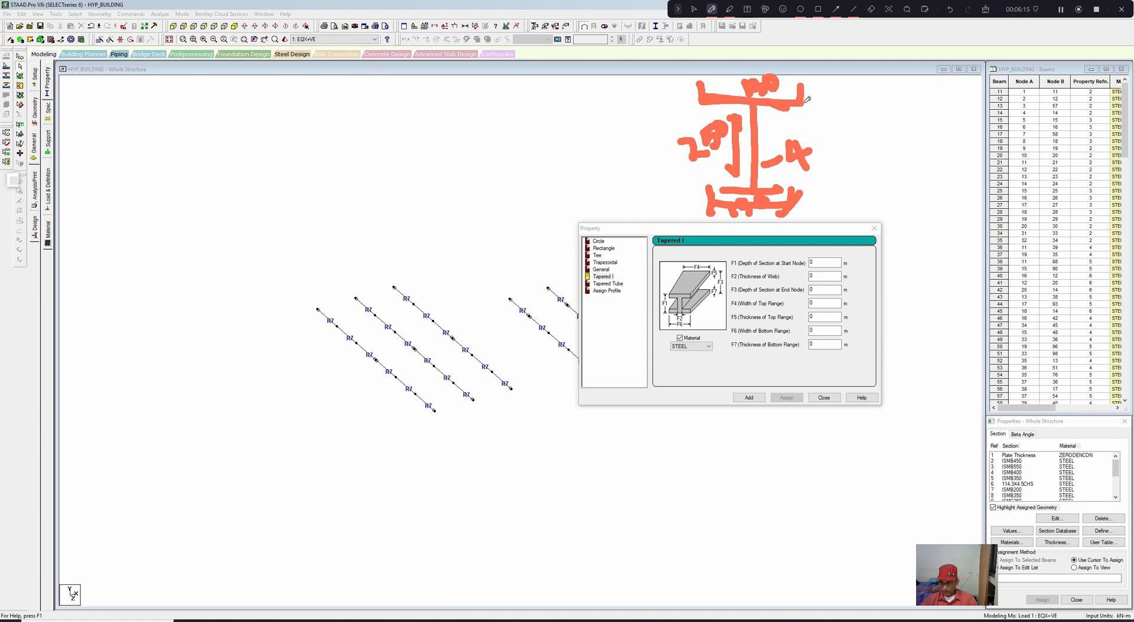
mouse_move(805, 103)
left_mouse_down()
mouse_move(835, 104)
mouse_move(860, 131)
mouse_move(857, 117)
left_mouse_up()
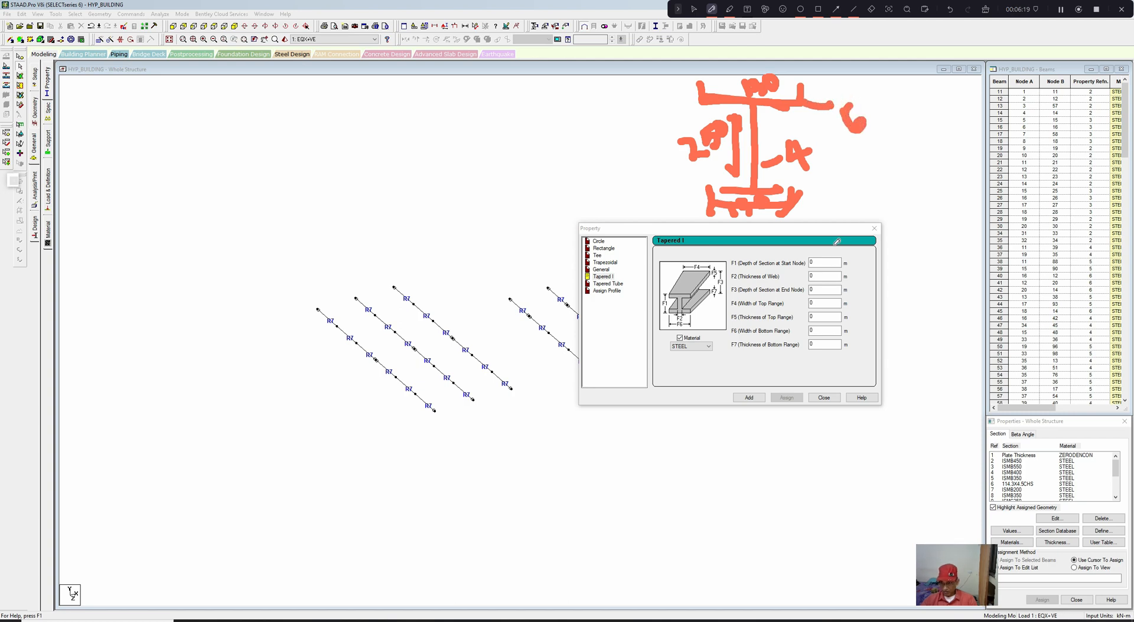
left_click(693, 9)
Step: Set the Tapered I section's start and end depths to 0.262 m and its web thickness to 0.004 m
left_click(823, 262)
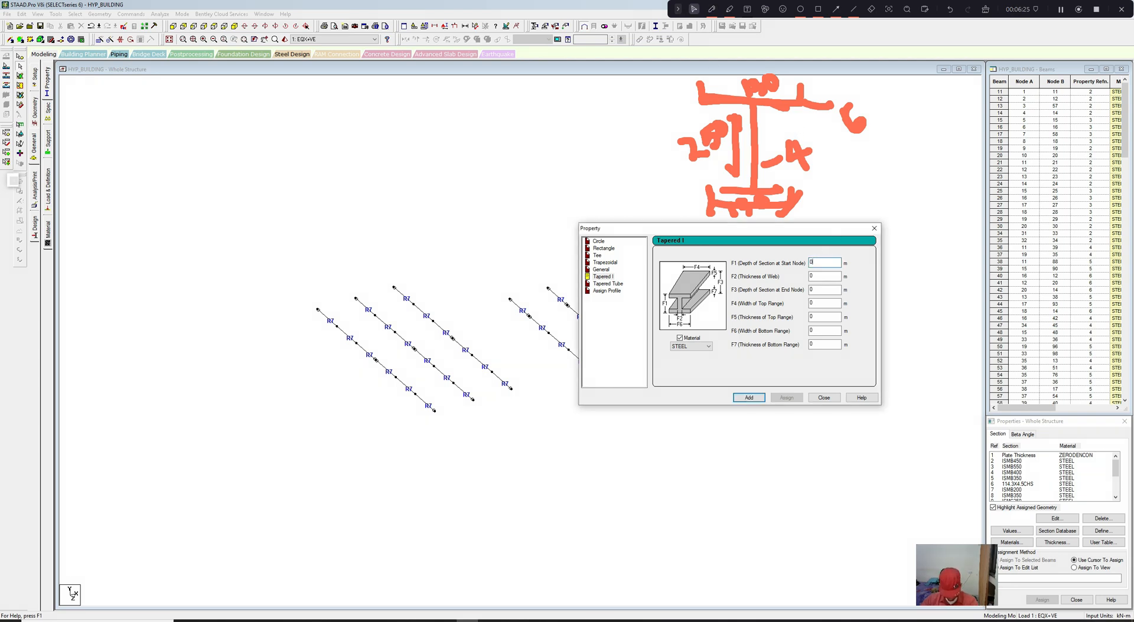
type(".262")
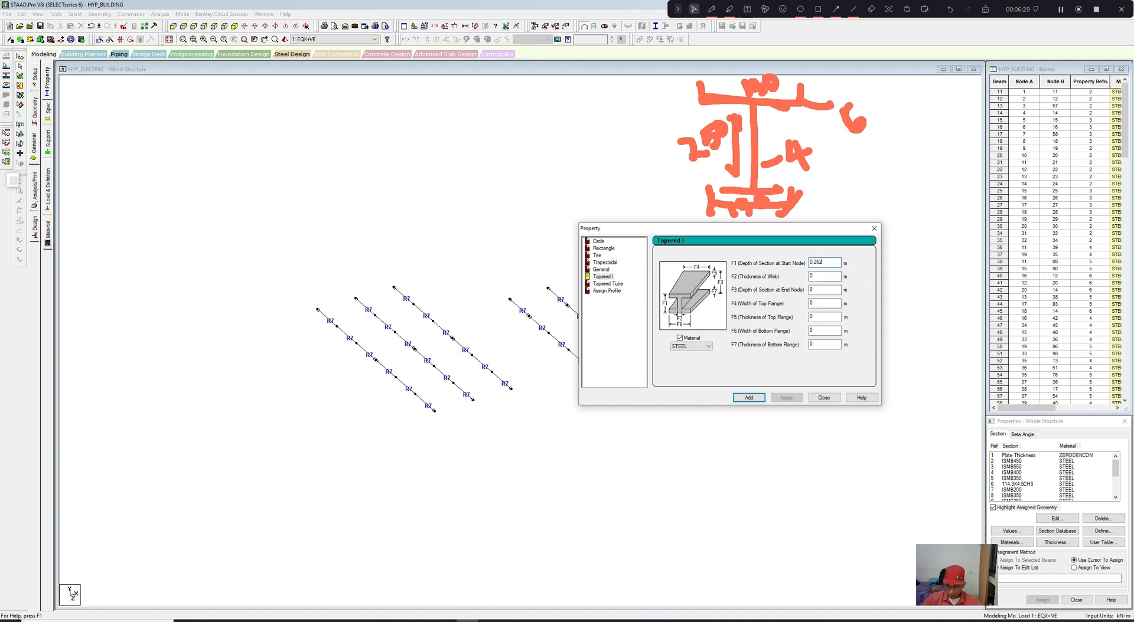
key("Tab")
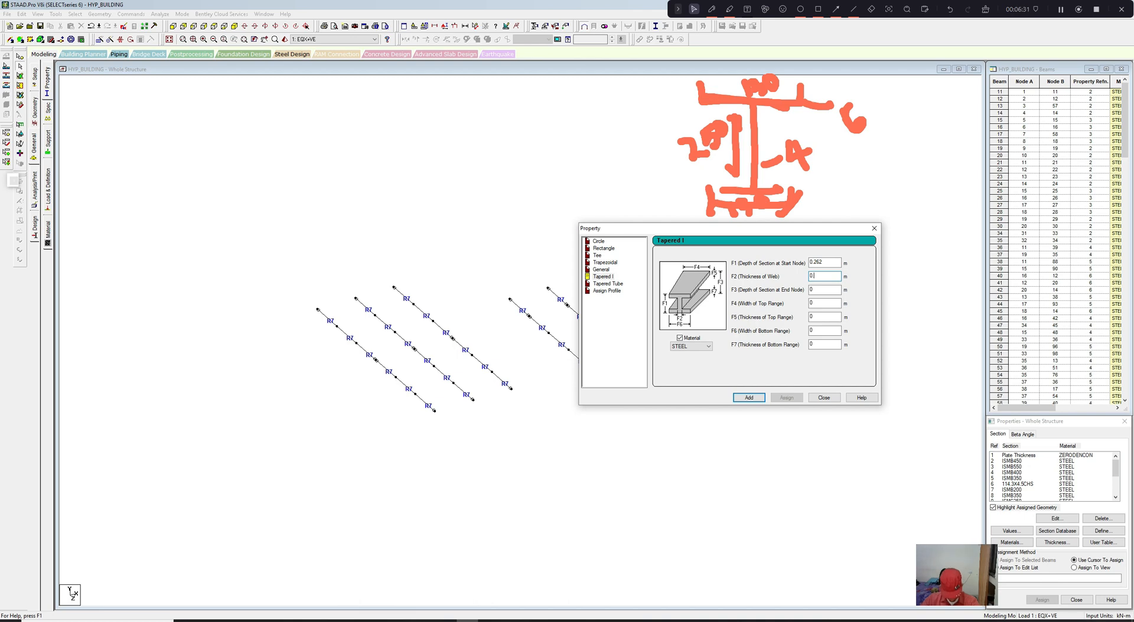
left_click(820, 289)
type(".262")
Step: Set the top flange width to 0.13 m and thickness to 0.006 m, and add the tapered section to the model
key("Tab")
type("0.1")
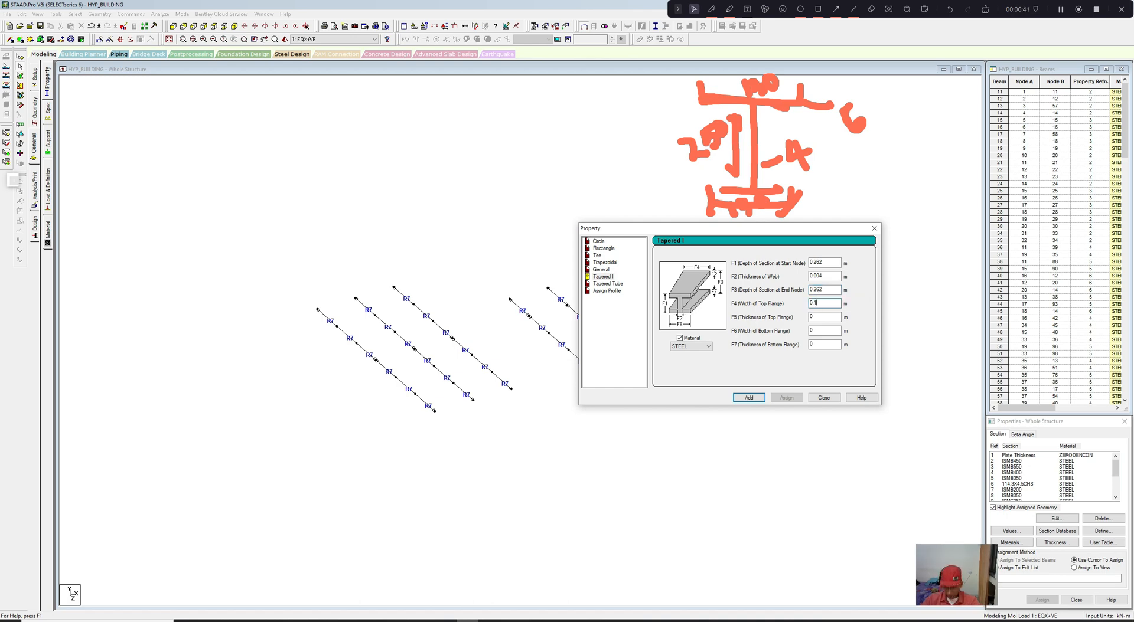
type("3")
key("Tab")
type("0")
left_click(758, 399)
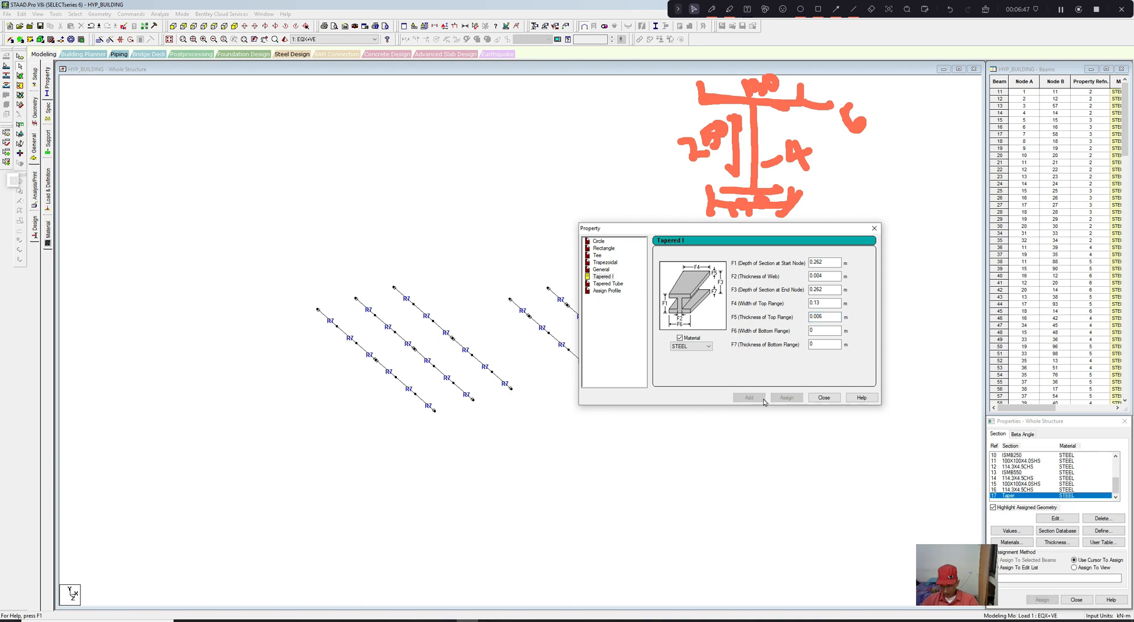
left_click(823, 397)
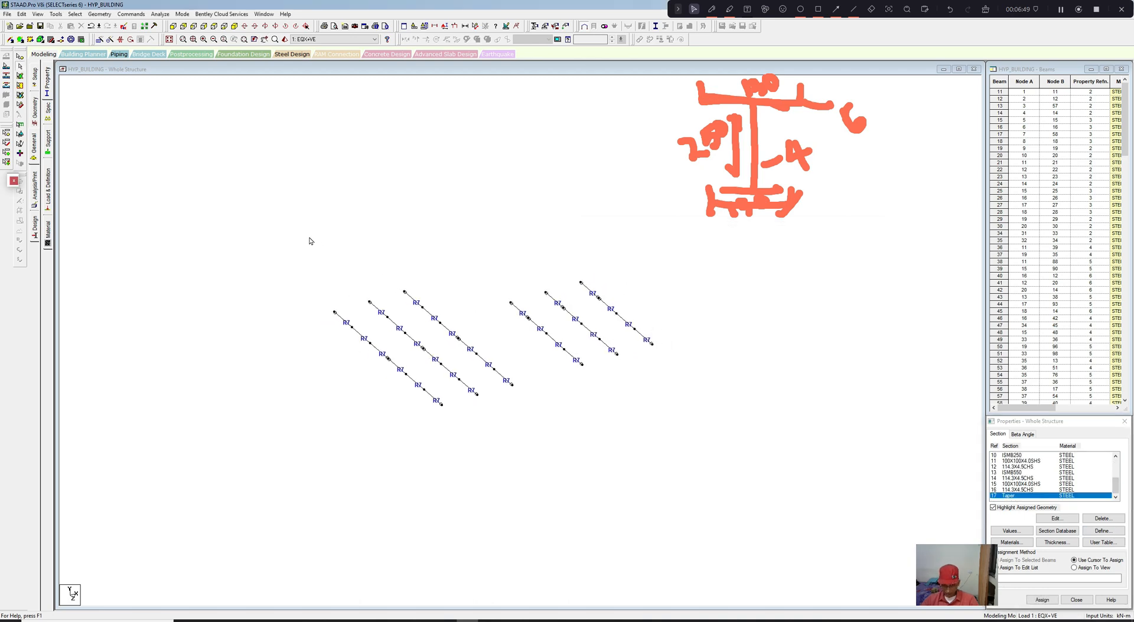
Step: Select all displayed joist members and assign the new Taper section to them
left_click_drag(311, 241, 658, 414)
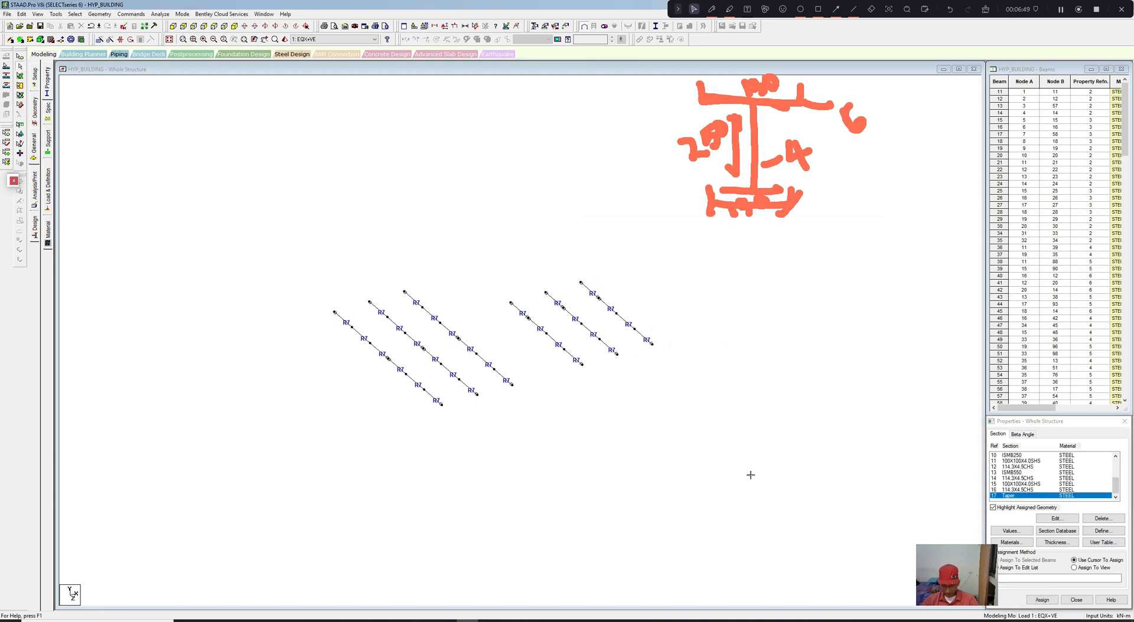
left_click(1042, 600)
left_click(1073, 536)
middle_click_drag(706, 420, 704, 435)
Step: Run the analysis and steel design of the model and finish it with the option to stay in modeling mode
left_click(160, 14)
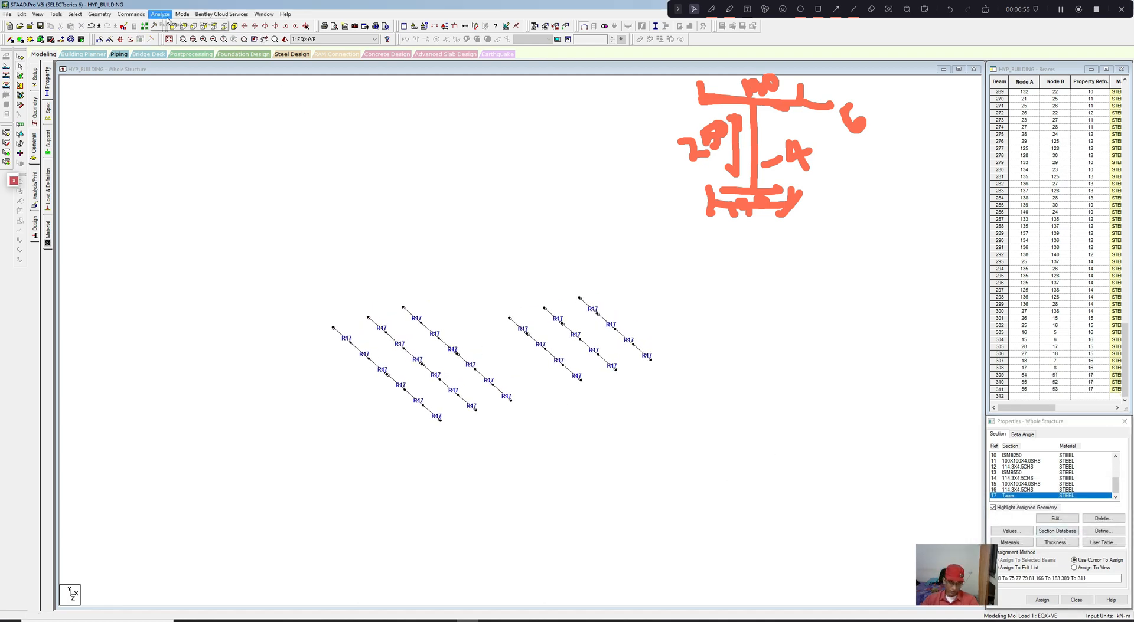
left_click(177, 24)
left_click(512, 325)
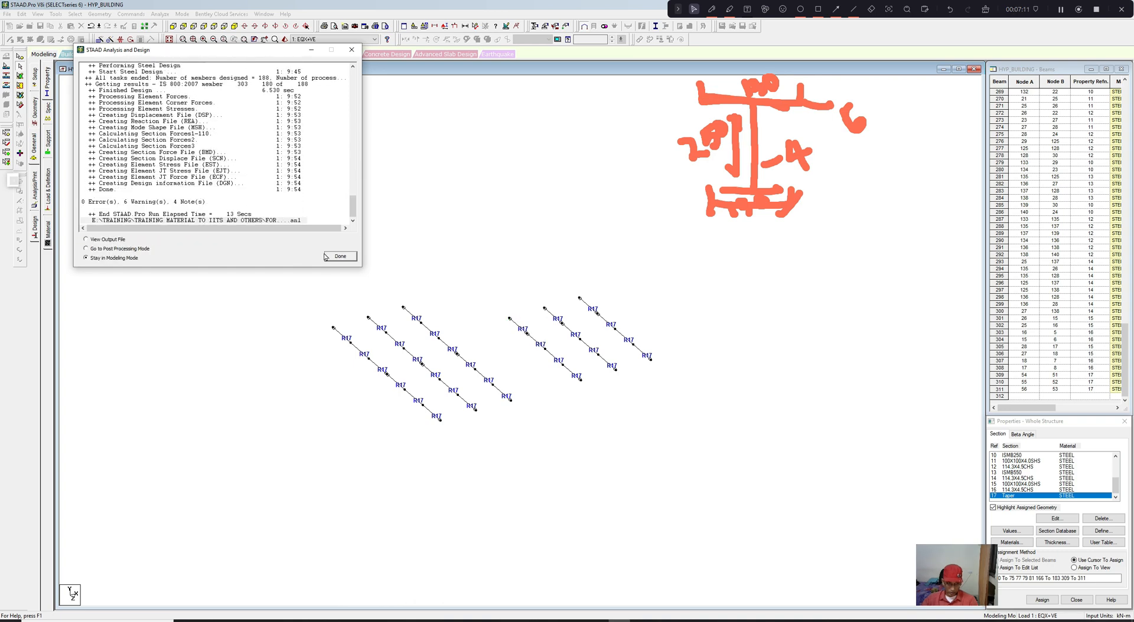
left_click(333, 257)
Step: Open the analysis output file, review its list of warnings and return to the model
left_click(134, 27)
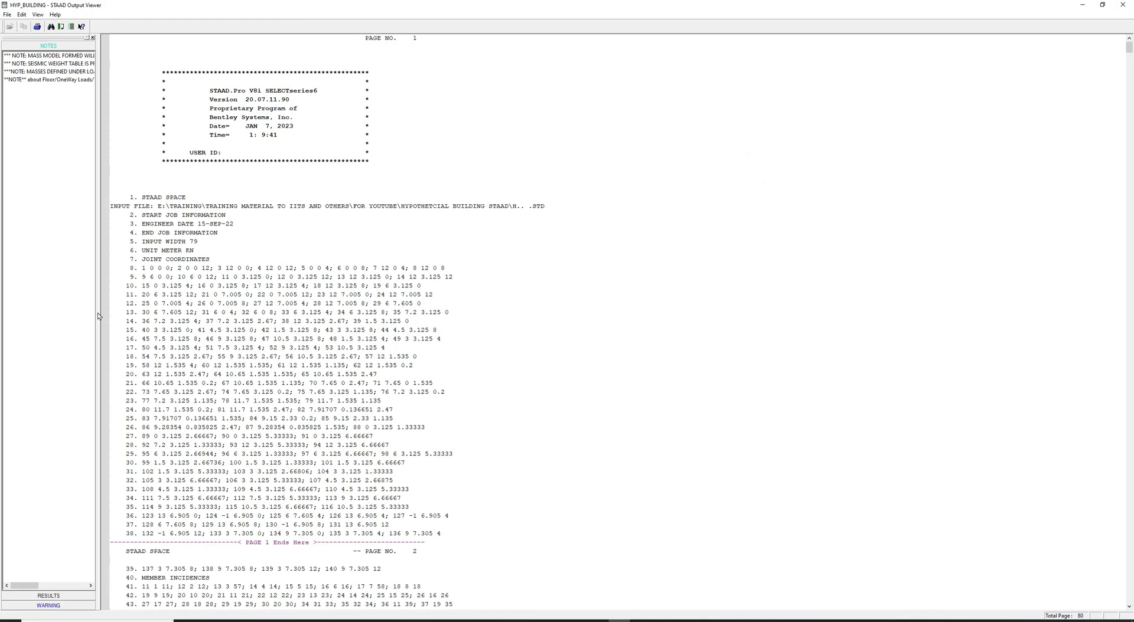
left_click(48, 605)
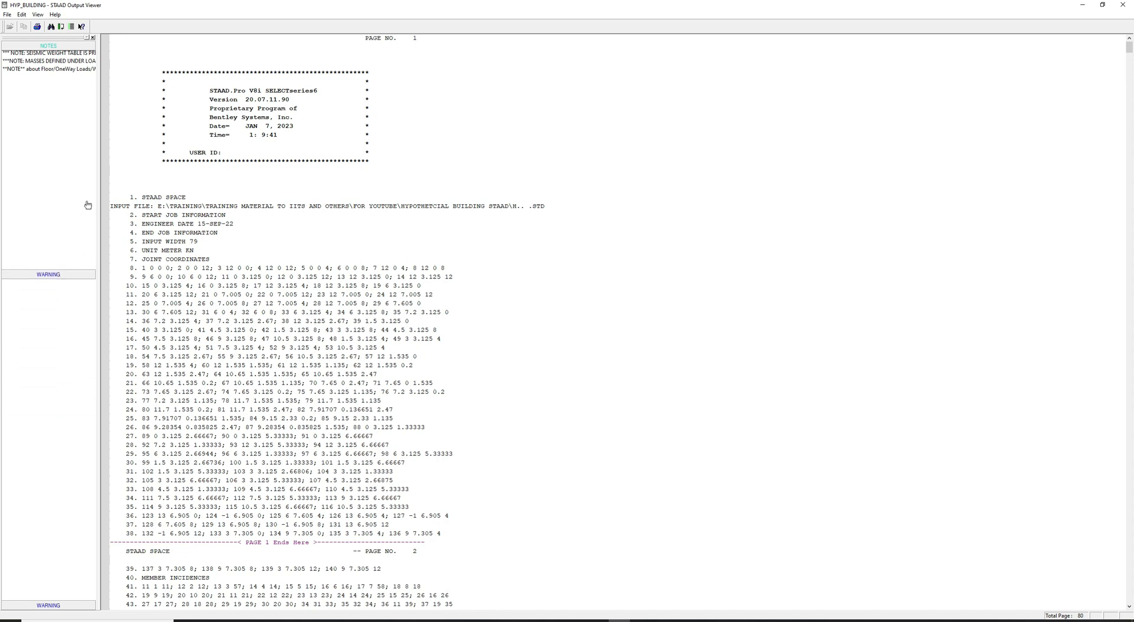
left_click_drag(99, 121, 133, 123)
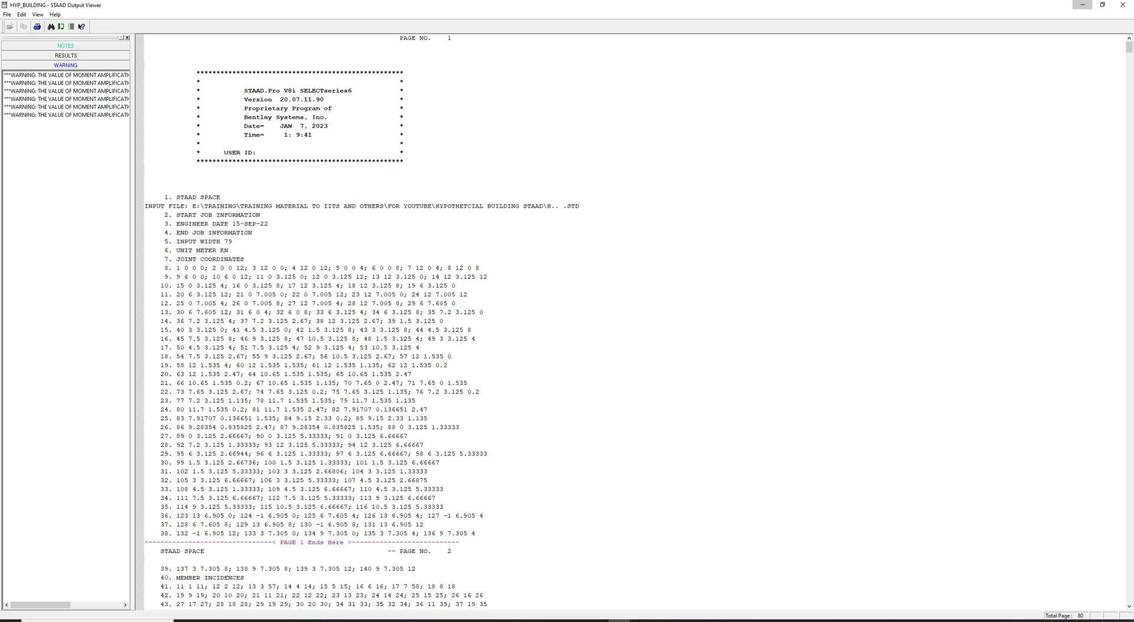
left_click(1082, 4)
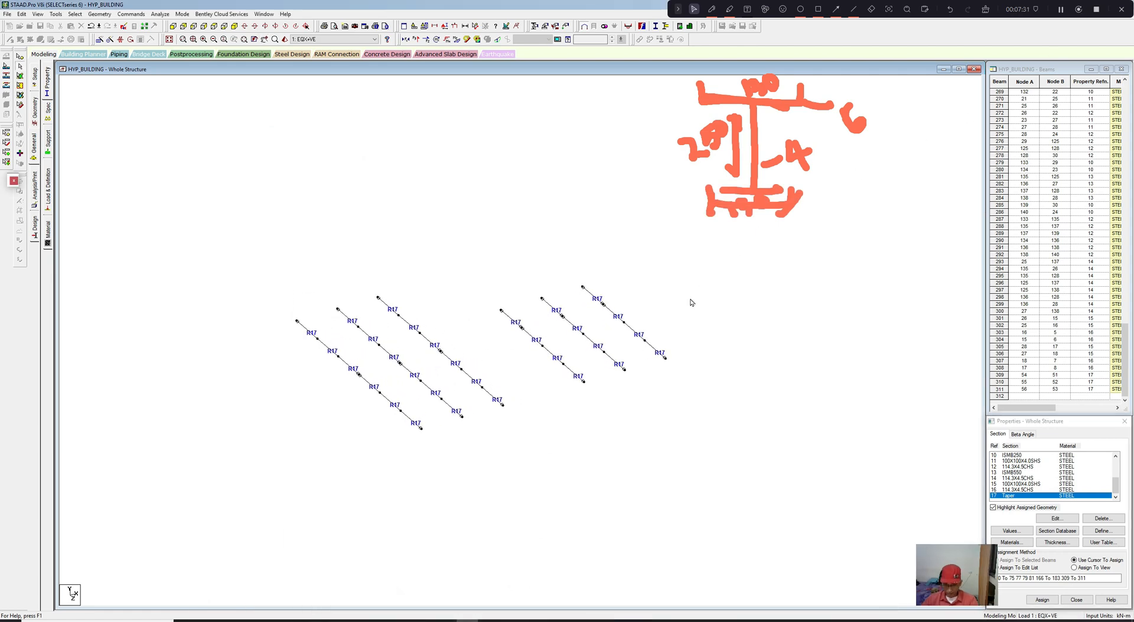
middle_click_drag(473, 341, 487, 344)
scroll(486, 344, "up", 3)
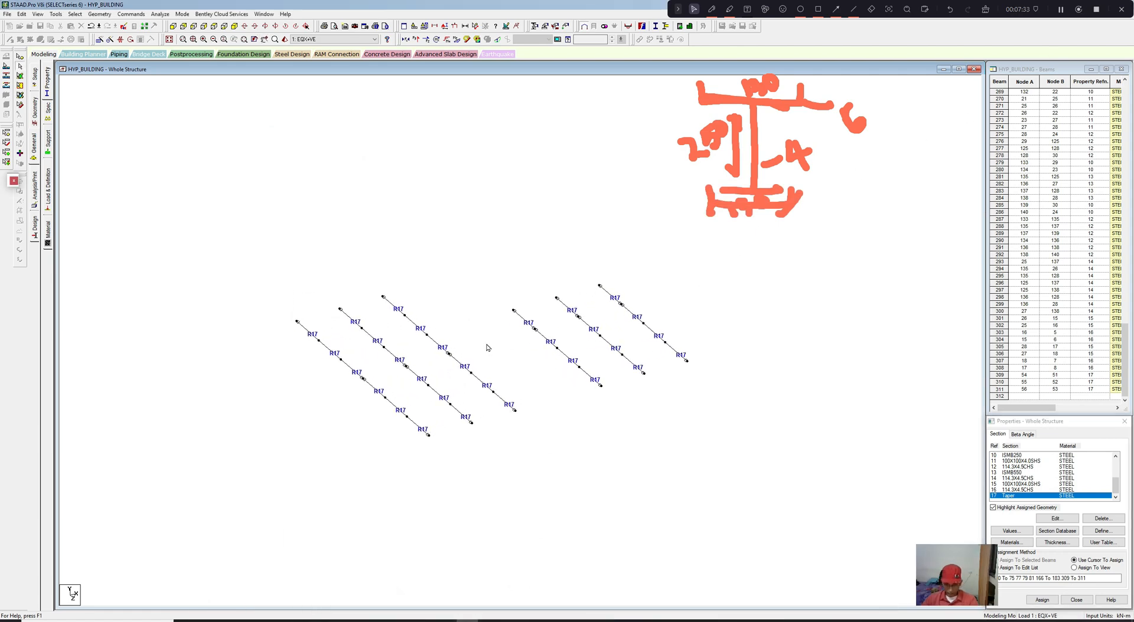
scroll(487, 344, "down", 1)
scroll(486, 347, "up", 1)
middle_click_drag(487, 347, 484, 348)
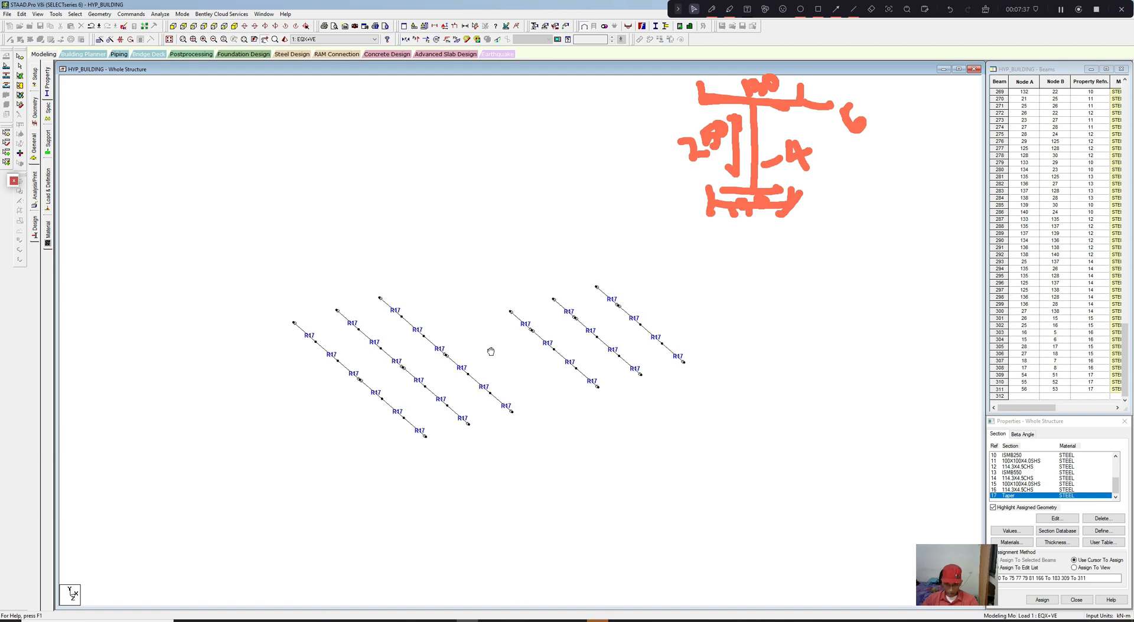
scroll(484, 347, "up", 1)
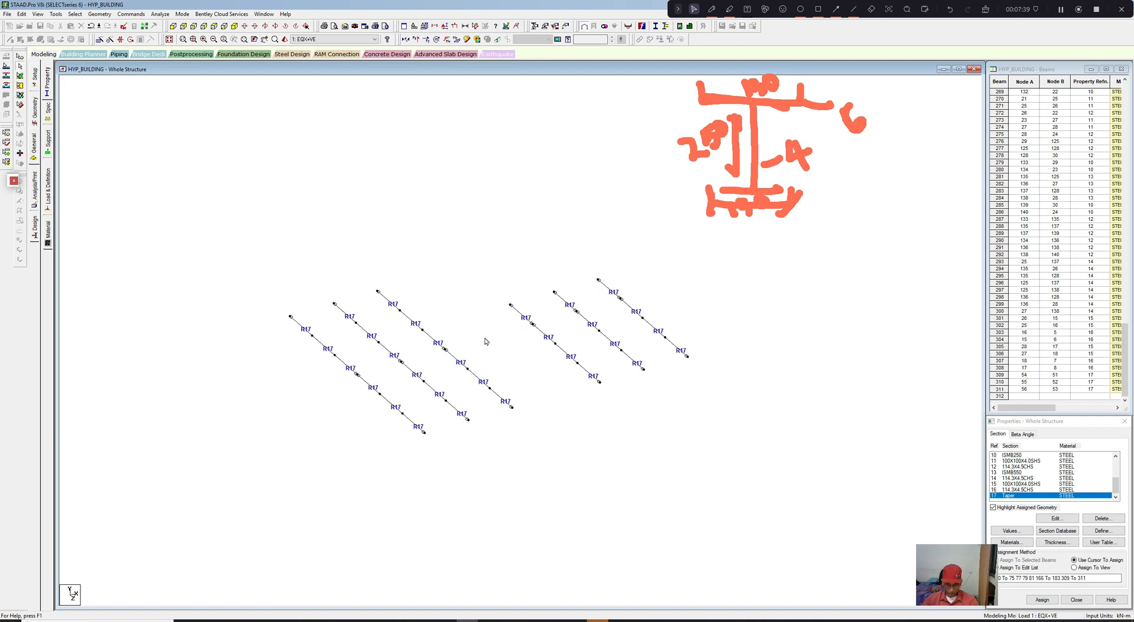
middle_click_drag(484, 347, 485, 341)
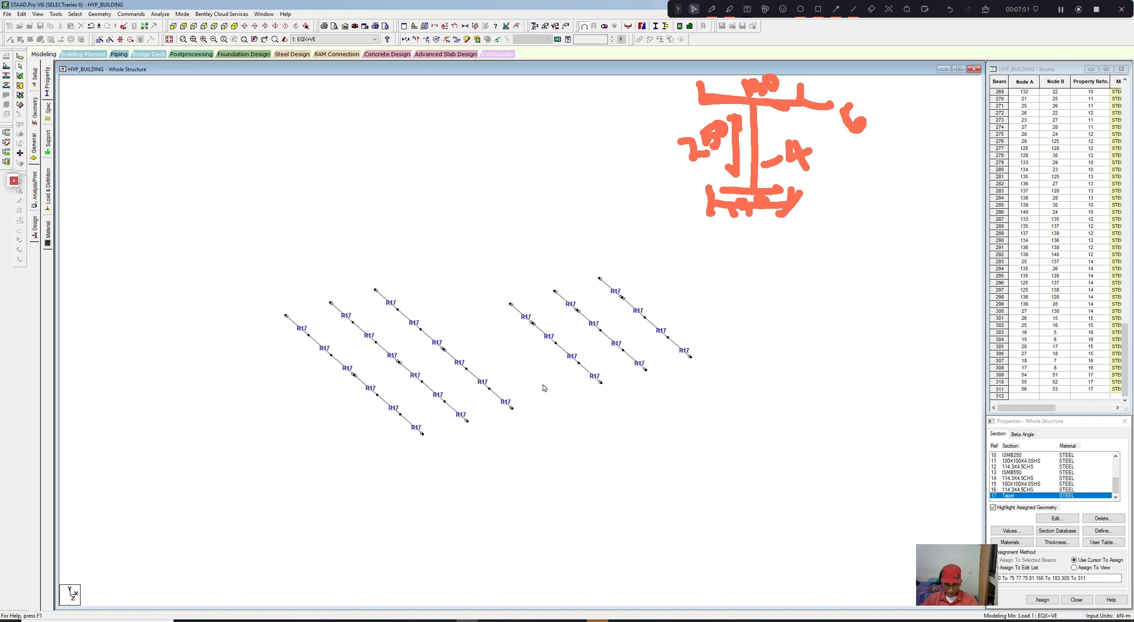
scroll(542, 388, "down", 1)
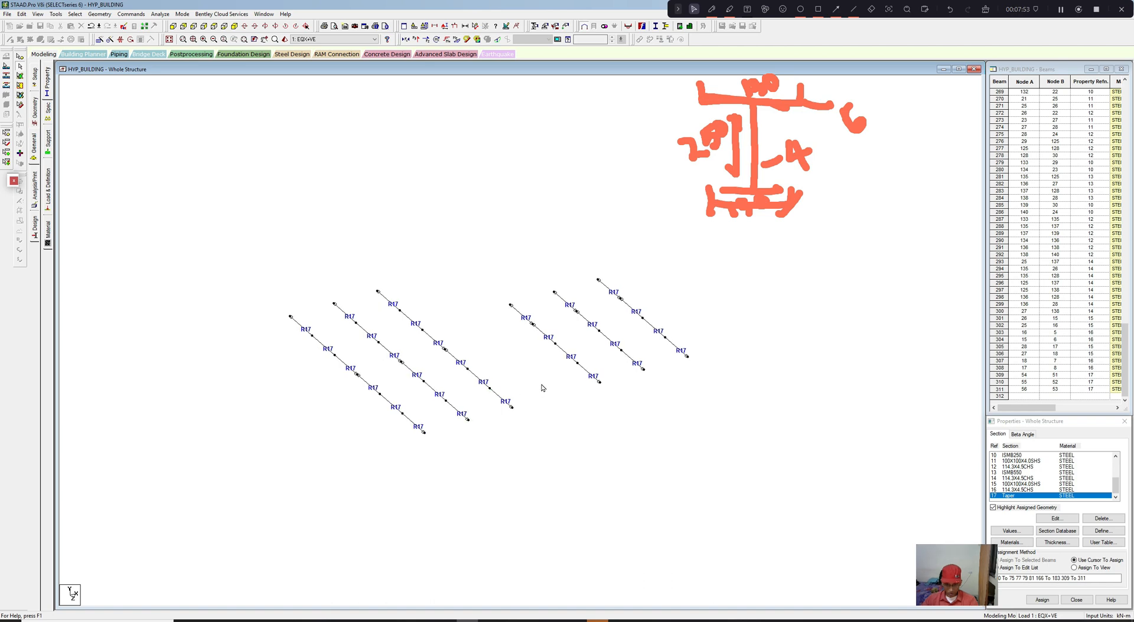
scroll(542, 388, "up", 2)
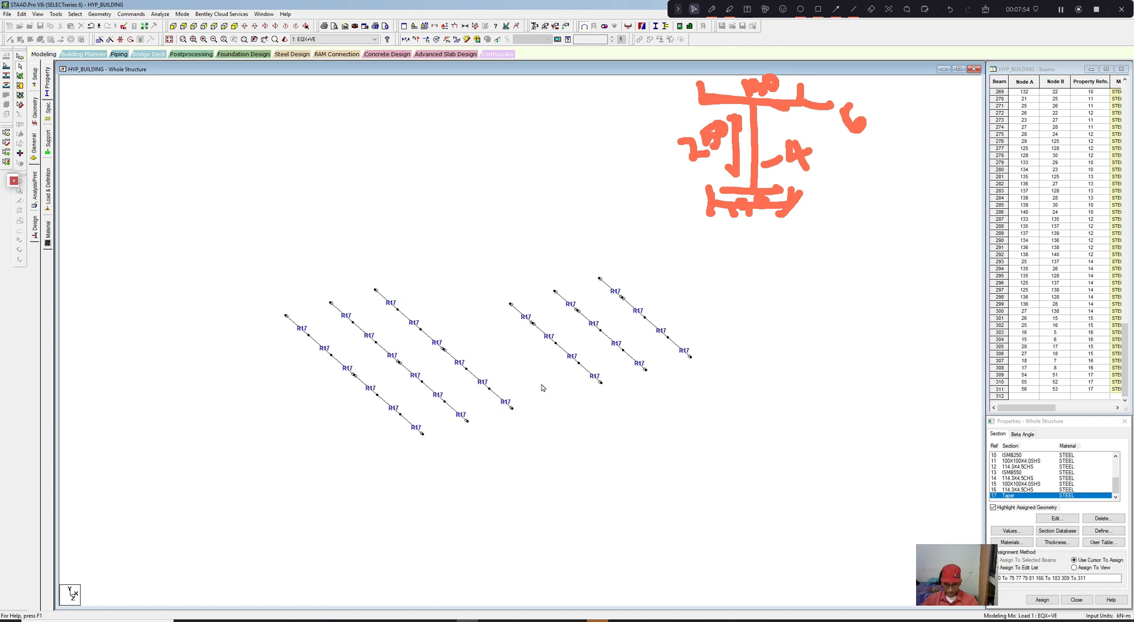
Step: Display the design results diagram based on actual ratio, with values shown, on the joists
right_click(455, 234)
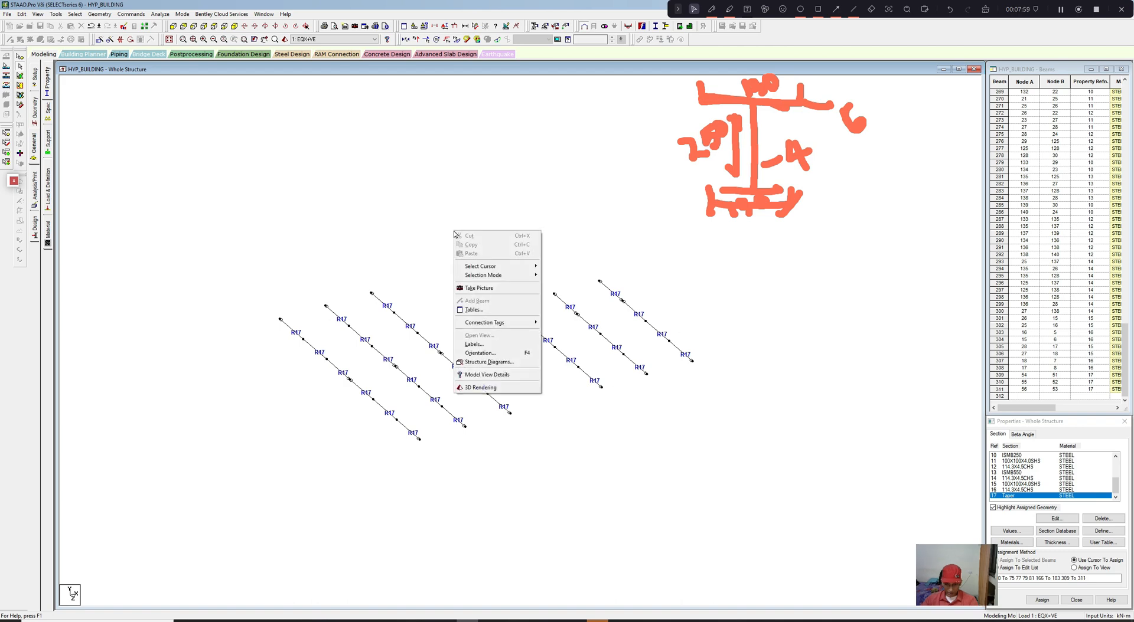
left_click(473, 345)
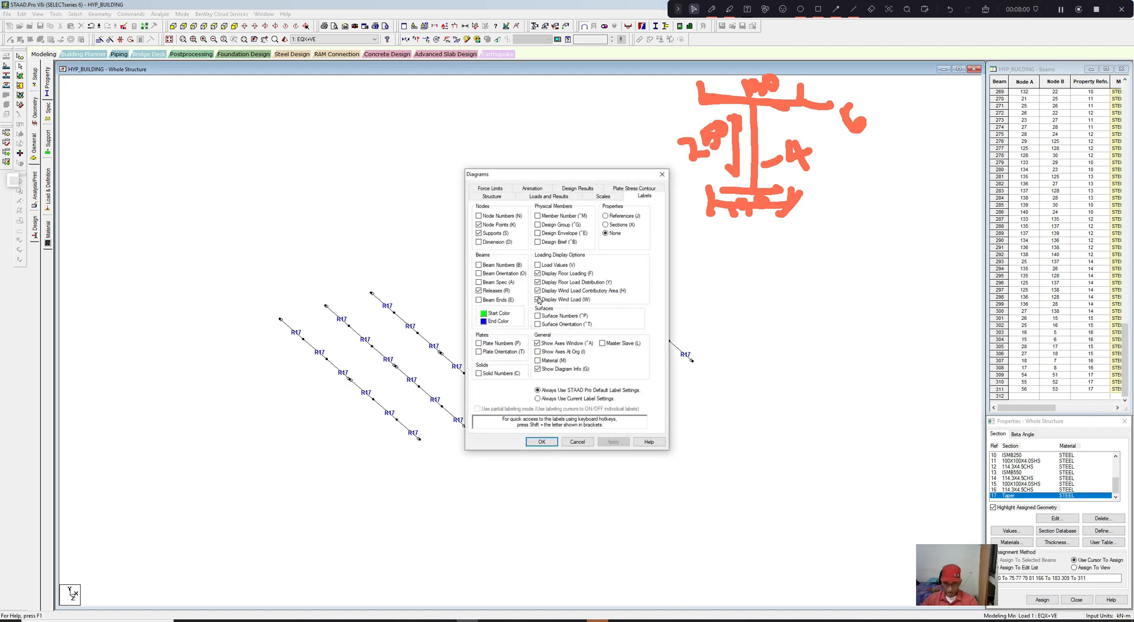
left_click(585, 191)
left_click(476, 222)
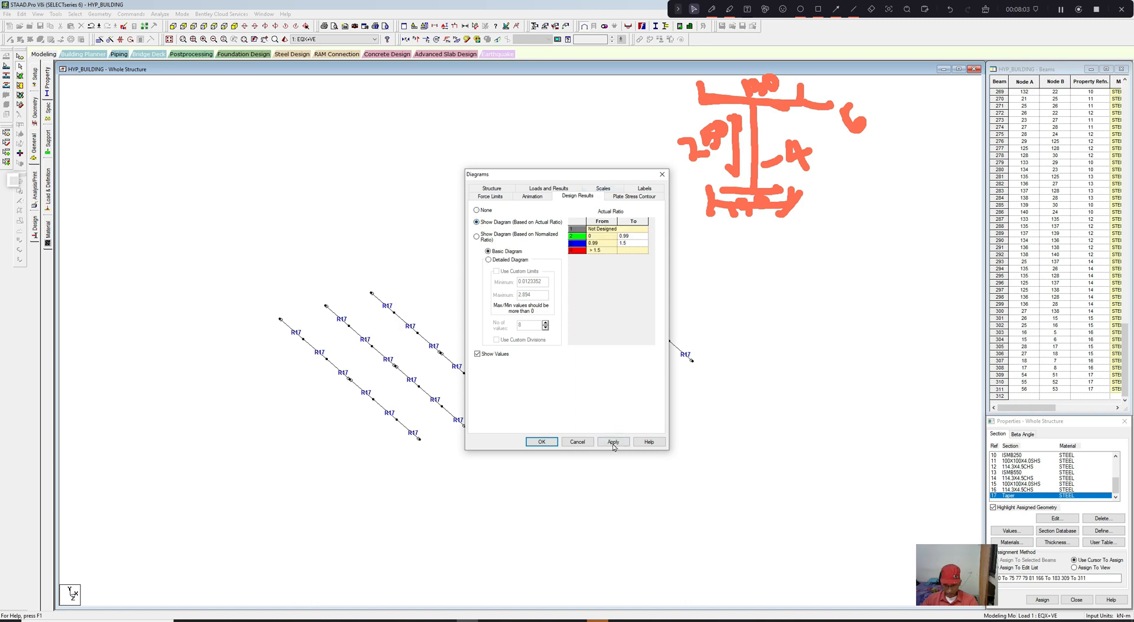
left_click(612, 442)
left_click(540, 442)
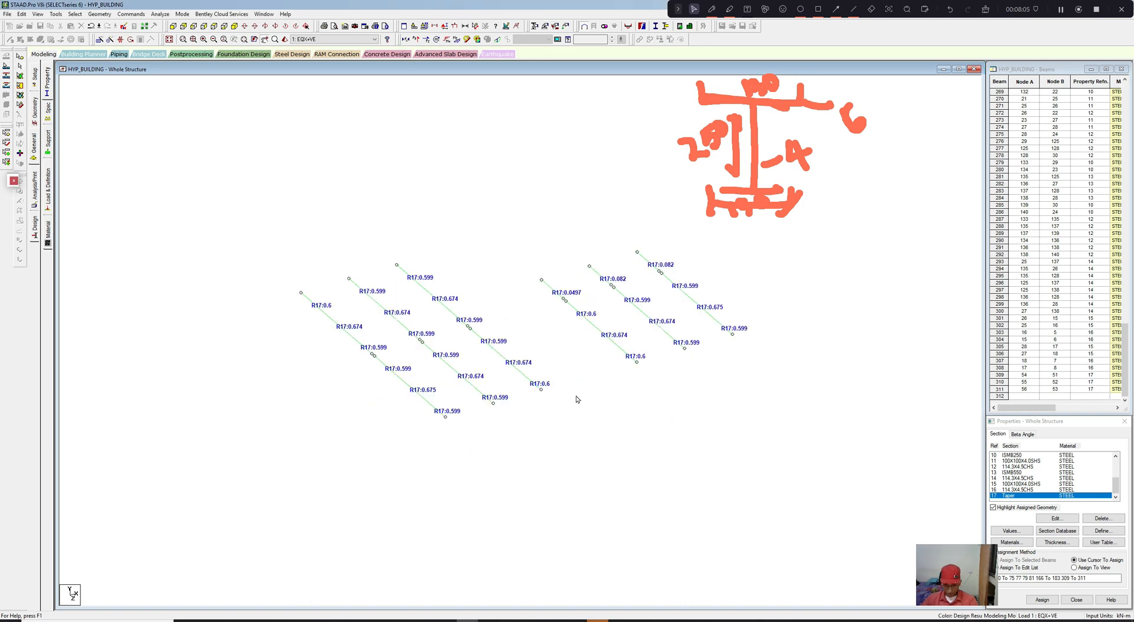
Step: Examine the design ratios along the joists, selecting one joist member and clearing the selection
middle_click_drag(562, 400, 560, 416)
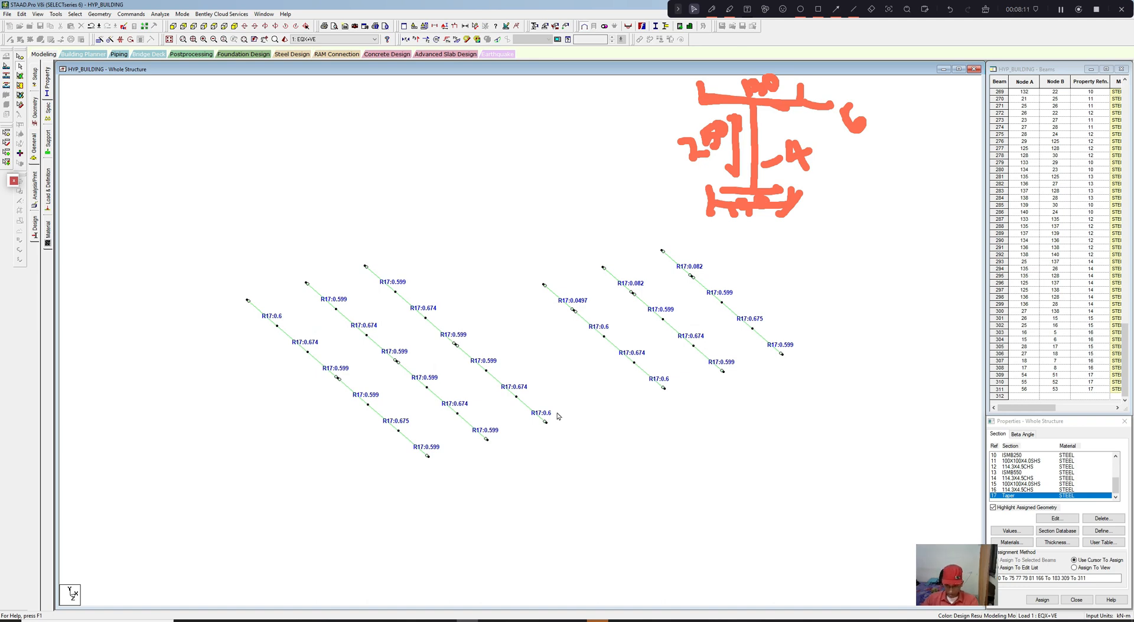
left_click(506, 389)
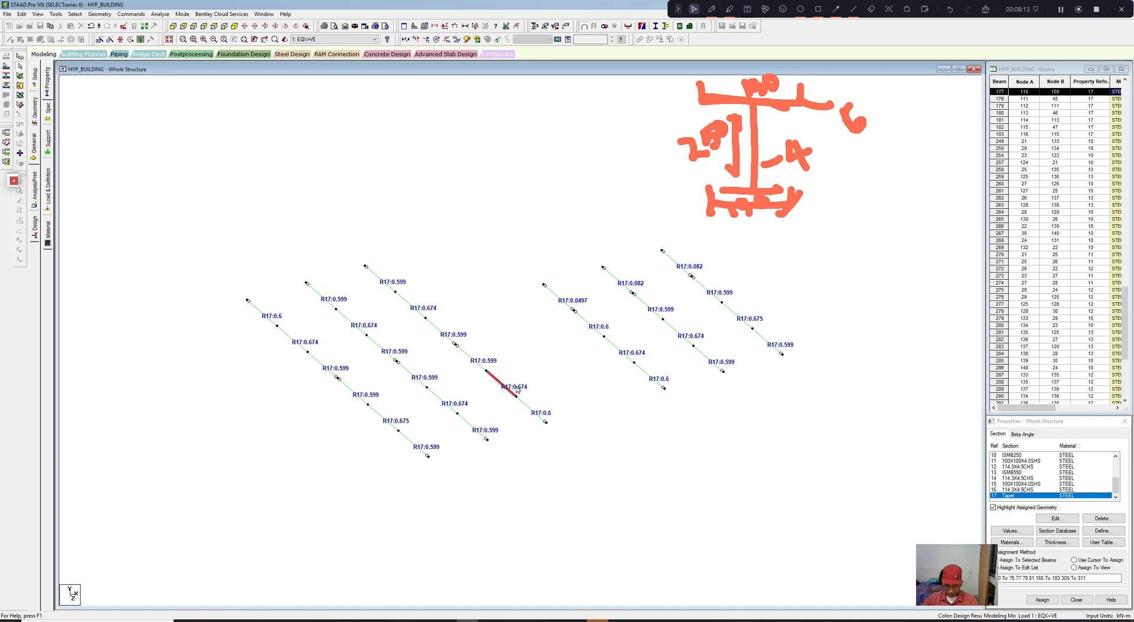
left_click(524, 388)
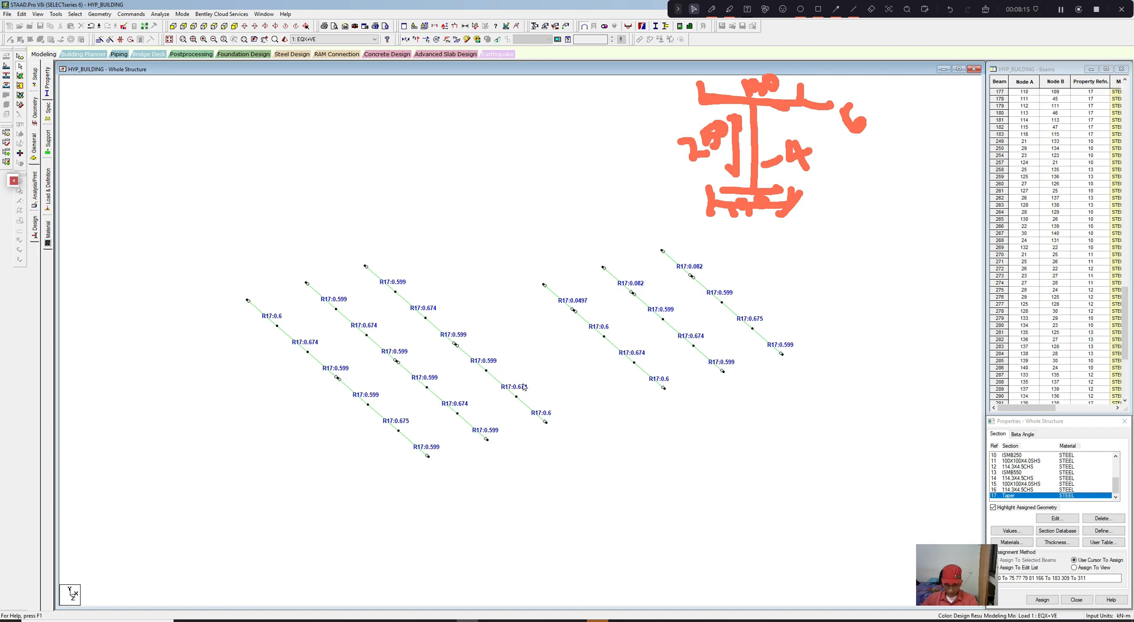
Step: Restore the whole structure view and select the G2 main simple beam and G3 secondary simple beam groups
middle_click_drag(525, 382, 520, 385)
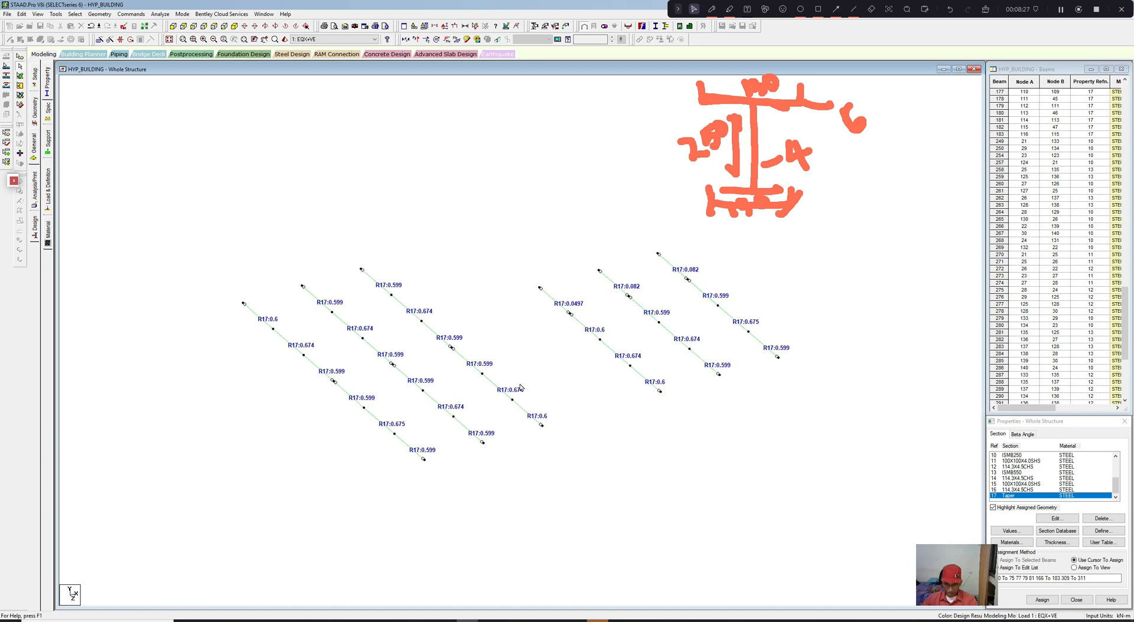
scroll(521, 387, "down", 1)
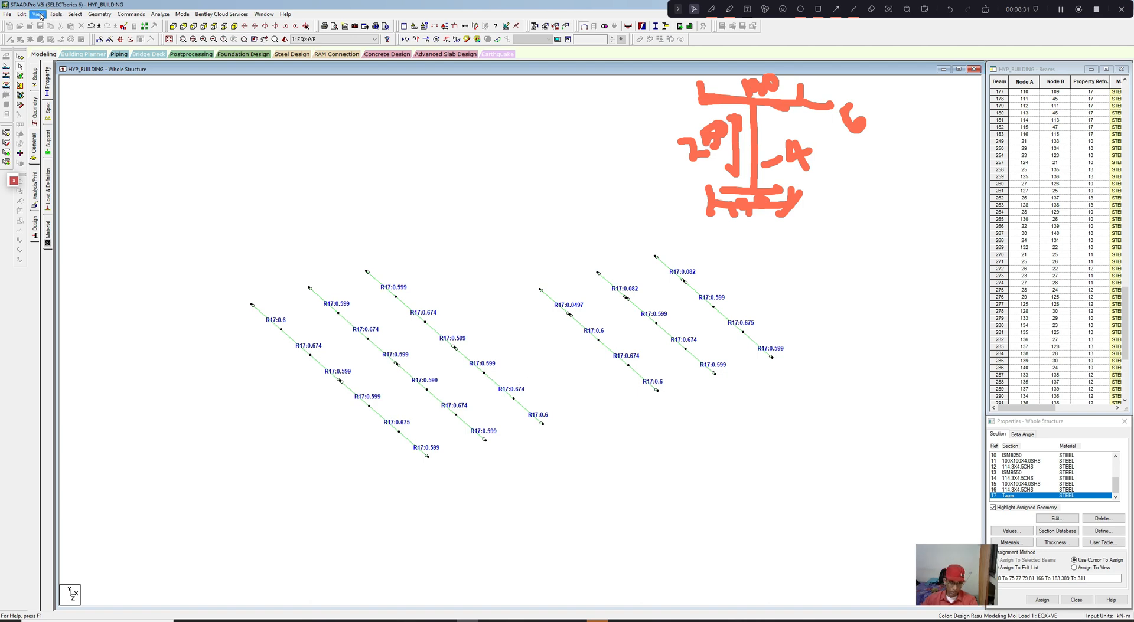
left_click(39, 15)
left_click(59, 72)
left_click(75, 15)
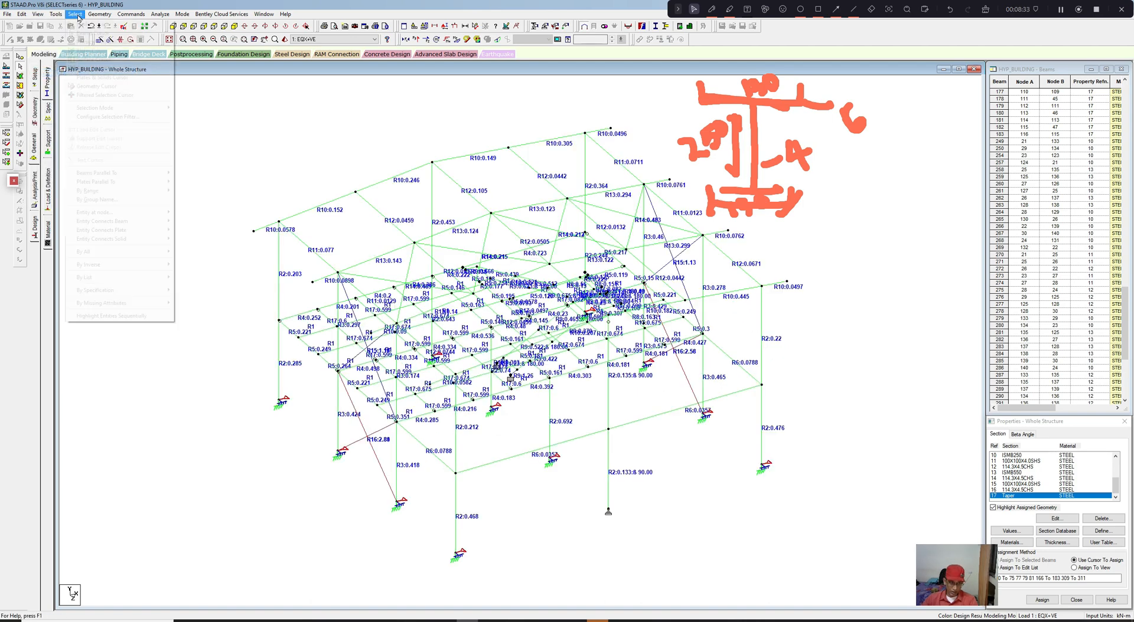
left_click(118, 200)
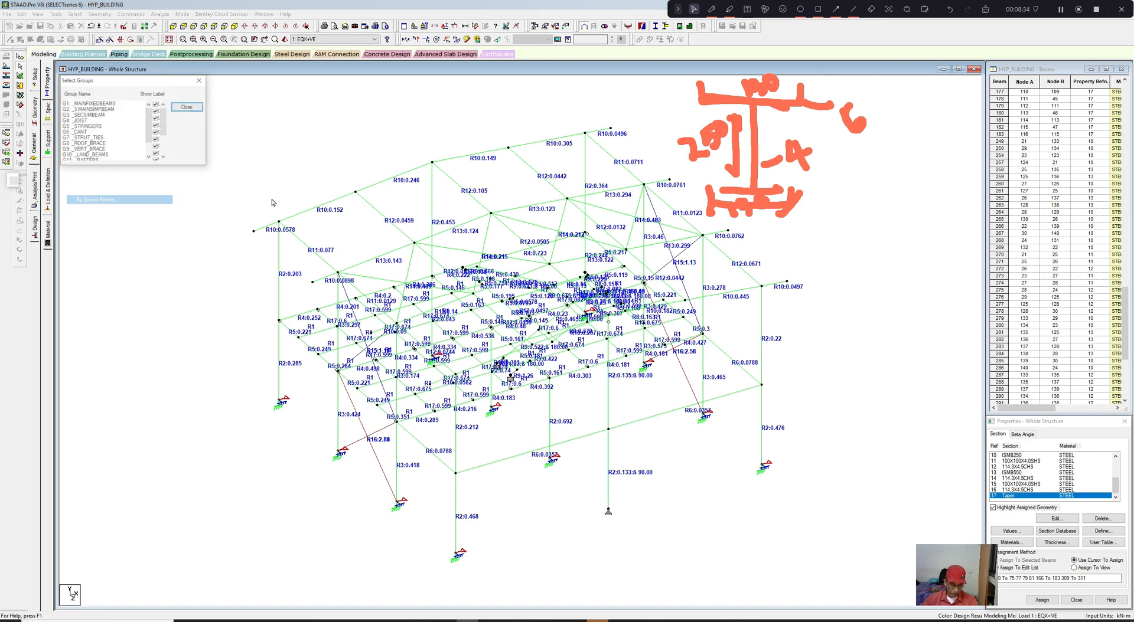
left_click(107, 109)
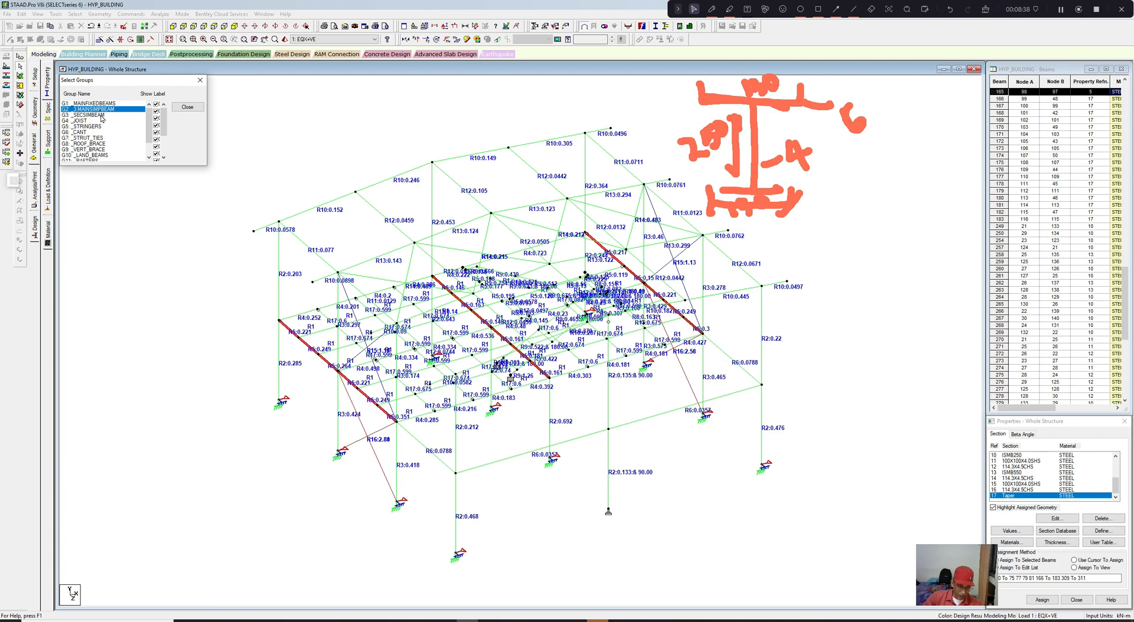
left_click(101, 115, "ctrl")
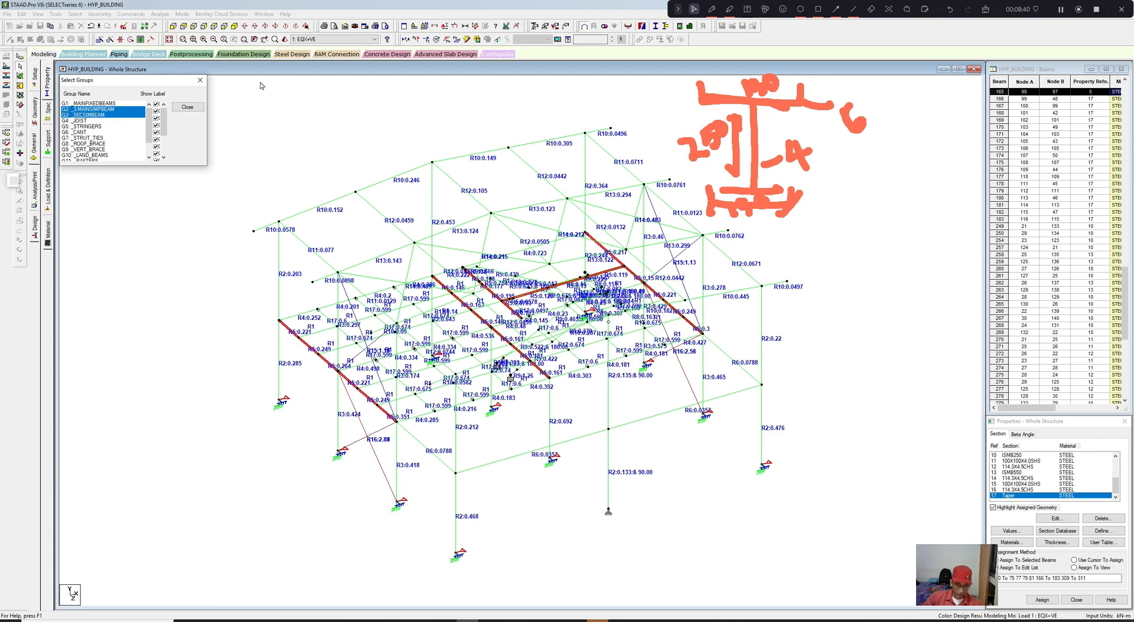
left_click(202, 82)
Step: Show only the selected main and secondary simple beams and clear the selection
scroll(267, 133, "up", 3)
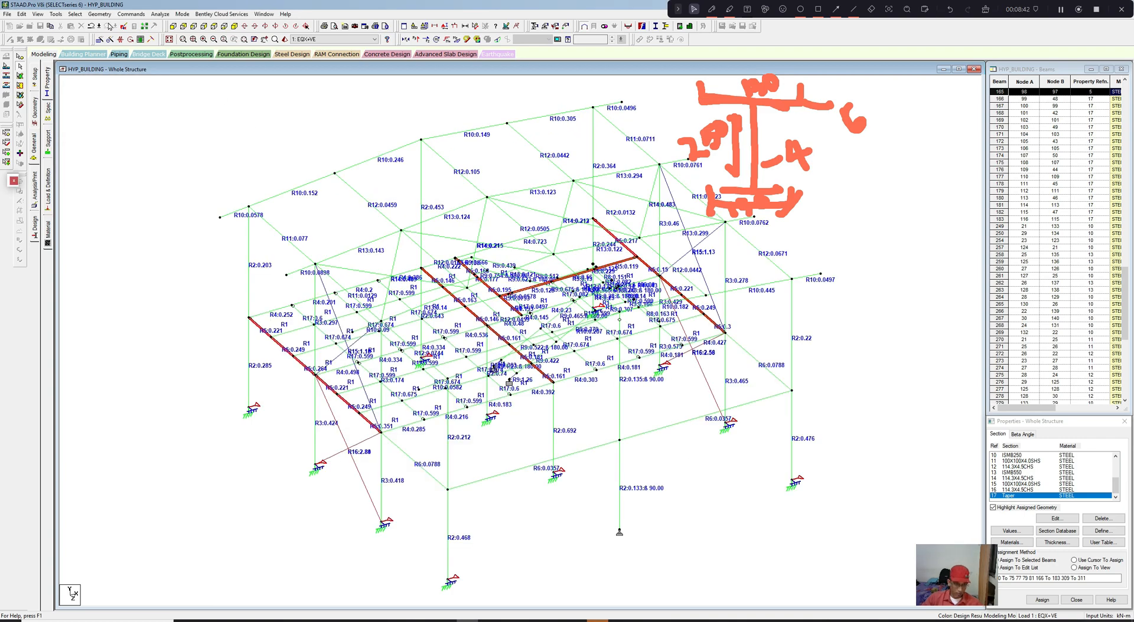
left_click(38, 14)
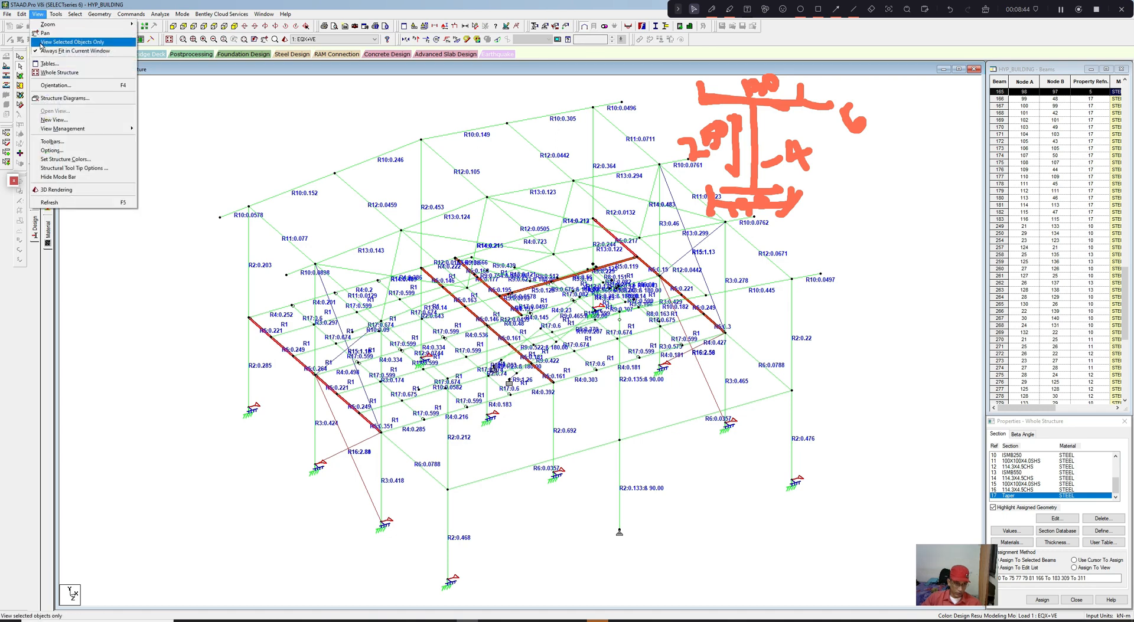
left_click(59, 44)
left_click(357, 221)
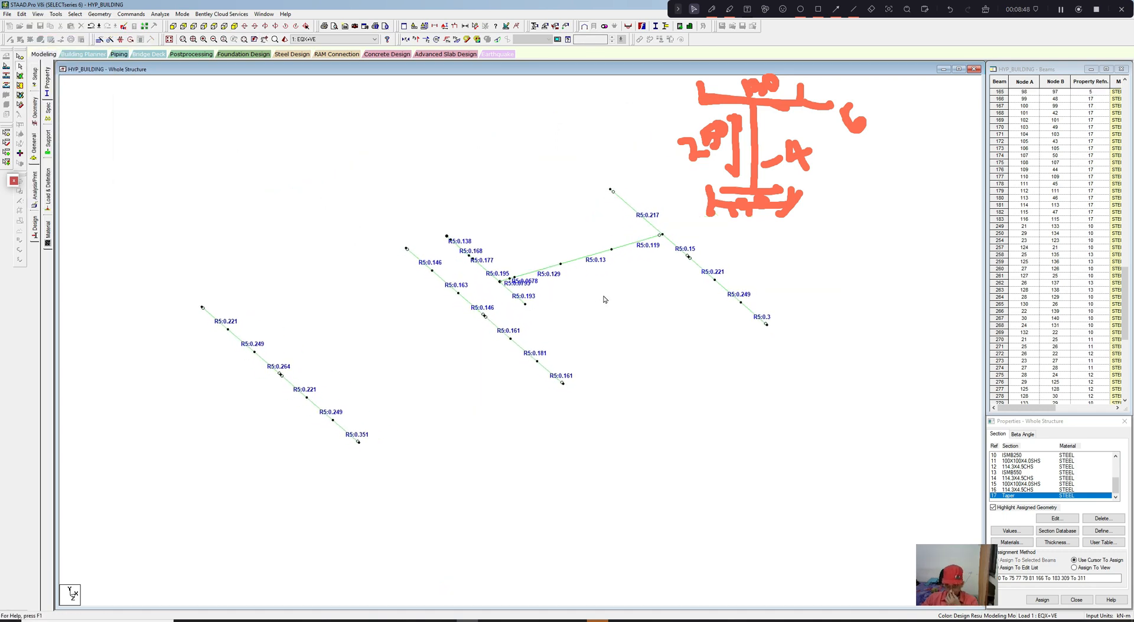
Step: Check the section of a member in the middle main beam line through its beam details, and clear the selection
middle_click_drag(604, 300, 611, 299)
double_click(539, 358)
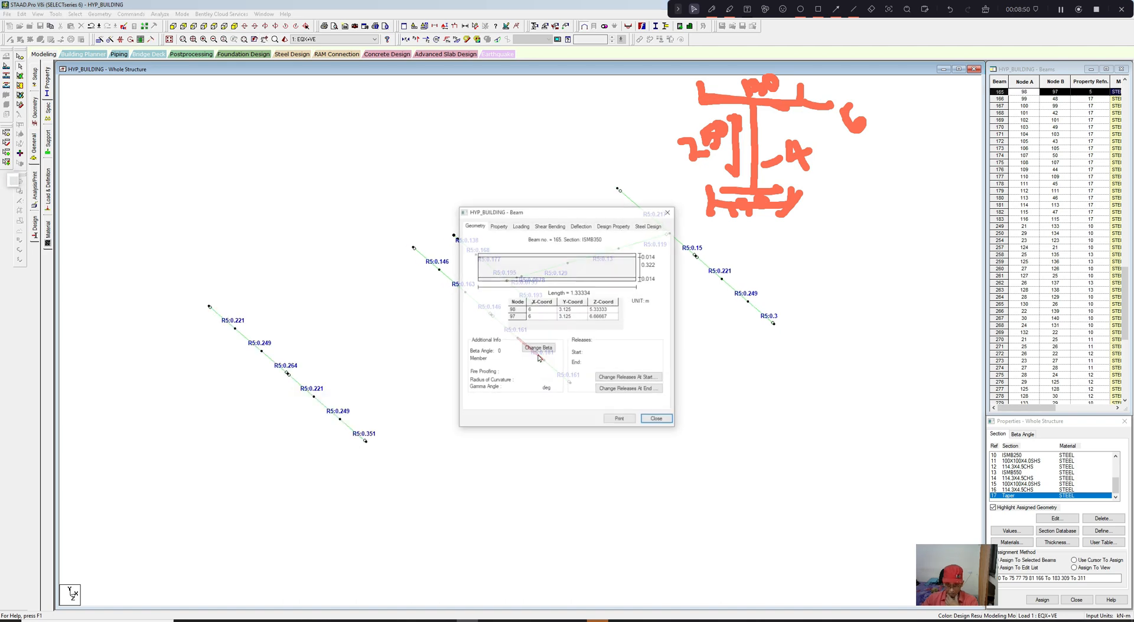
left_click(669, 212)
left_click(568, 299)
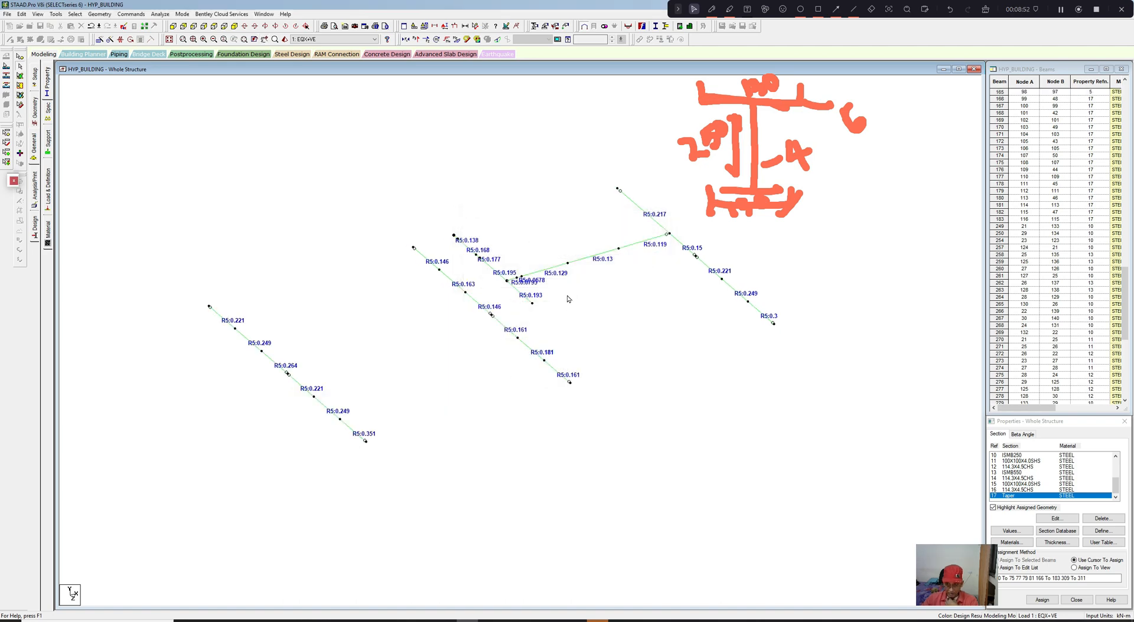
middle_click_drag(650, 320, 654, 324)
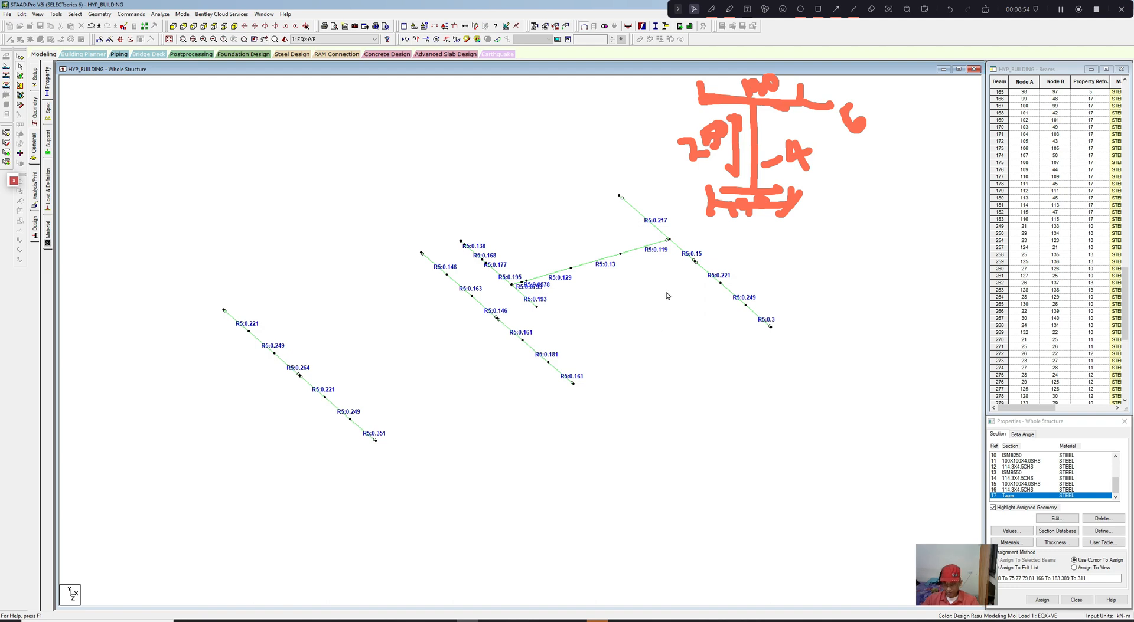
middle_click_drag(685, 256, 671, 280)
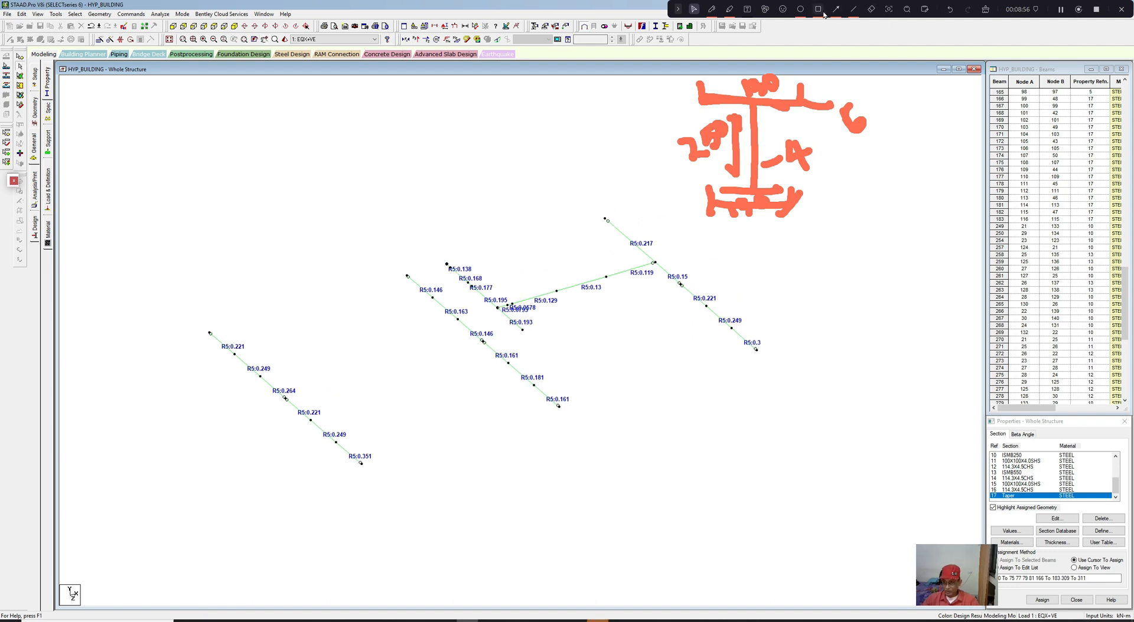
Step: Define a new steel Tapered I section with 0.316 m depth at both start and end nodes and 0.004 m web thickness
left_click(1102, 531)
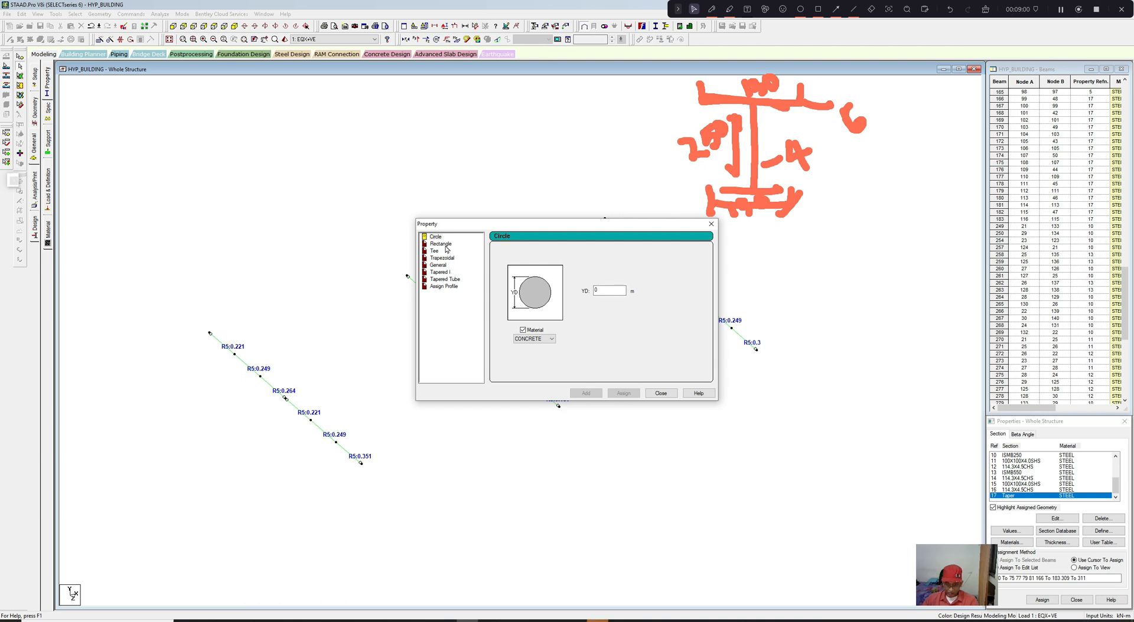
left_click(443, 273)
left_click(656, 258)
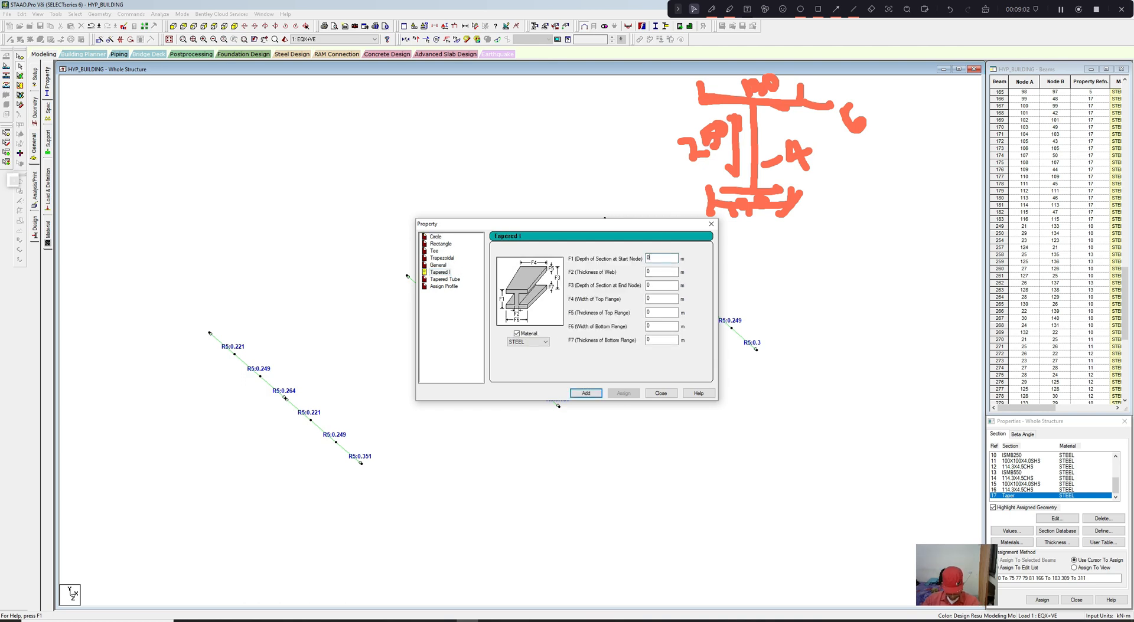
type(".")
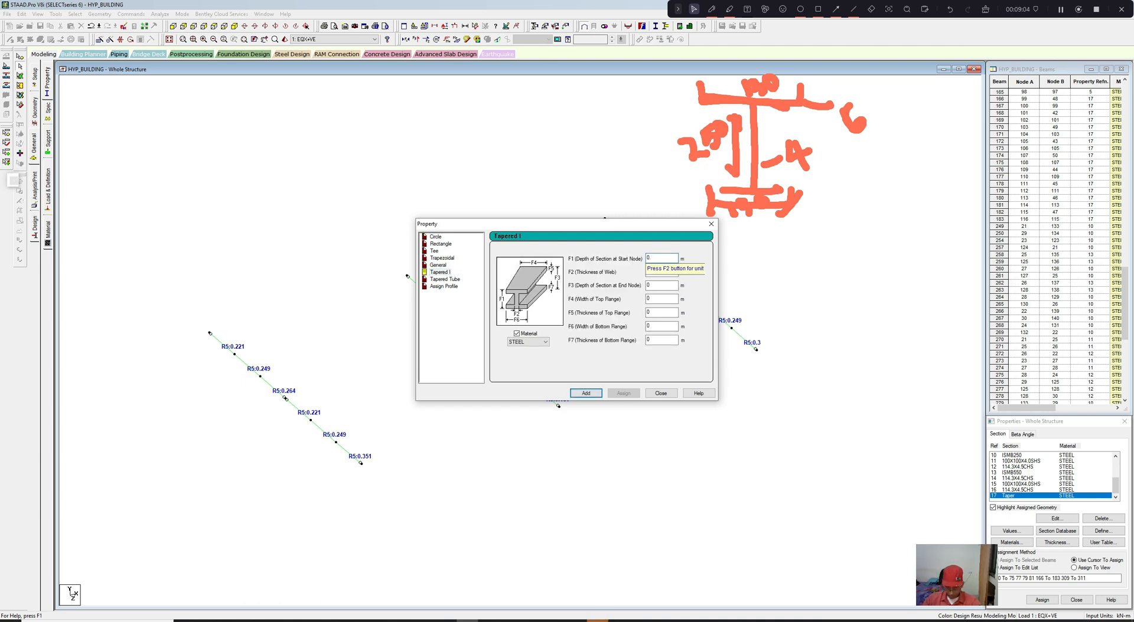
type("3")
key("Tab")
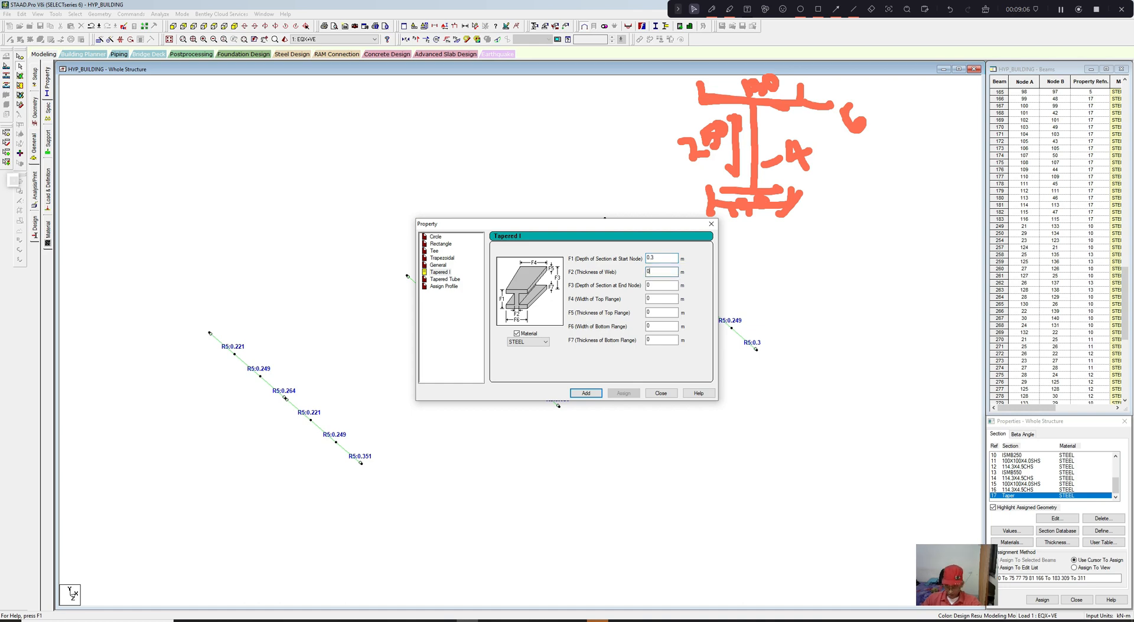
type("0.004")
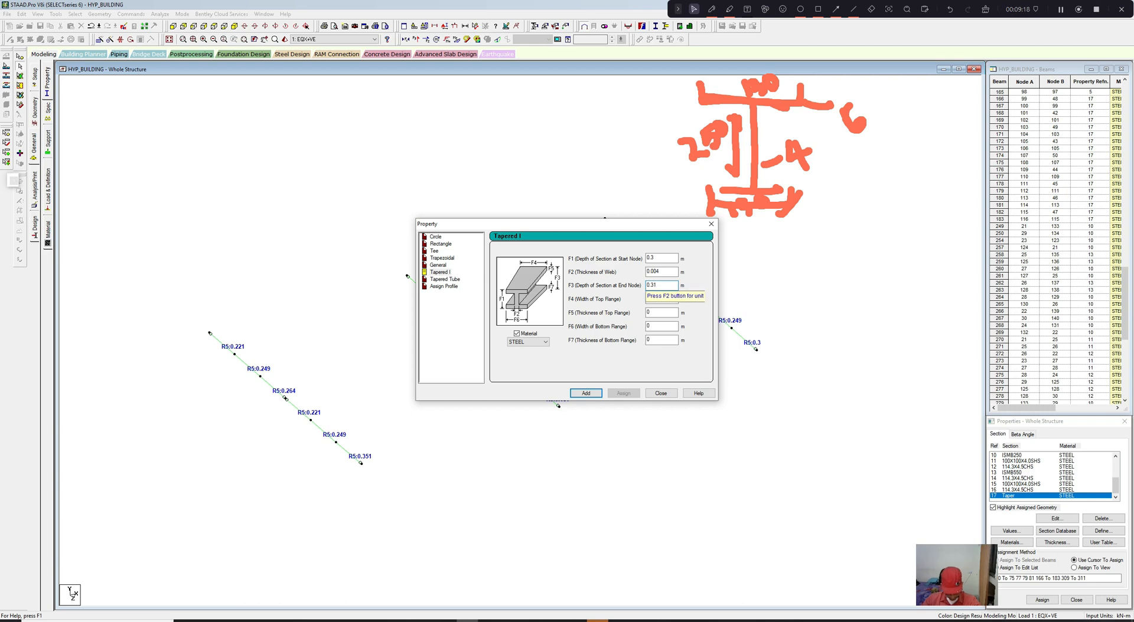
type("6")
left_click(651, 258)
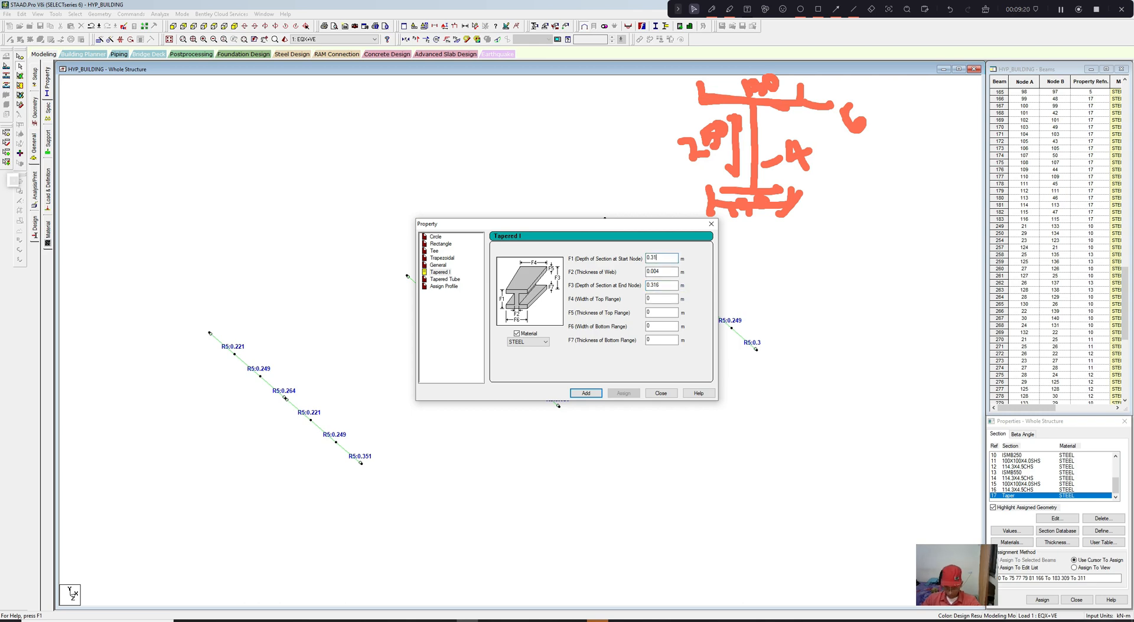
key("Tab")
key("Tab")
key("Tab")
Step: Set the top flange to 0.15 m wide and 0.008 m thick, and add the tapered section to the property list
type("0.15")
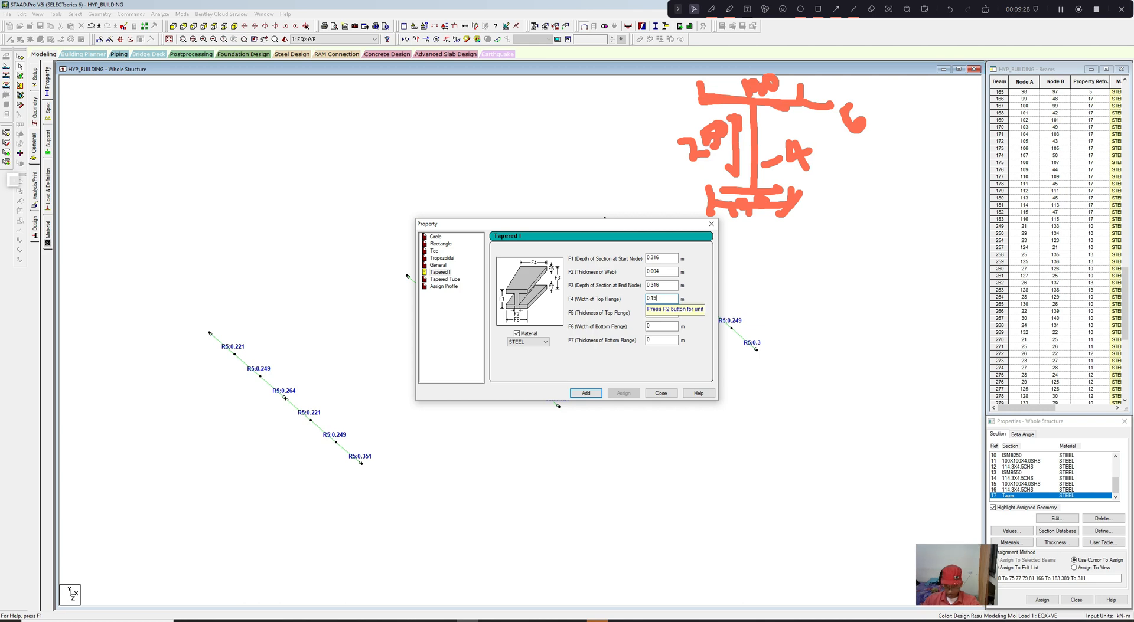
key("Tab")
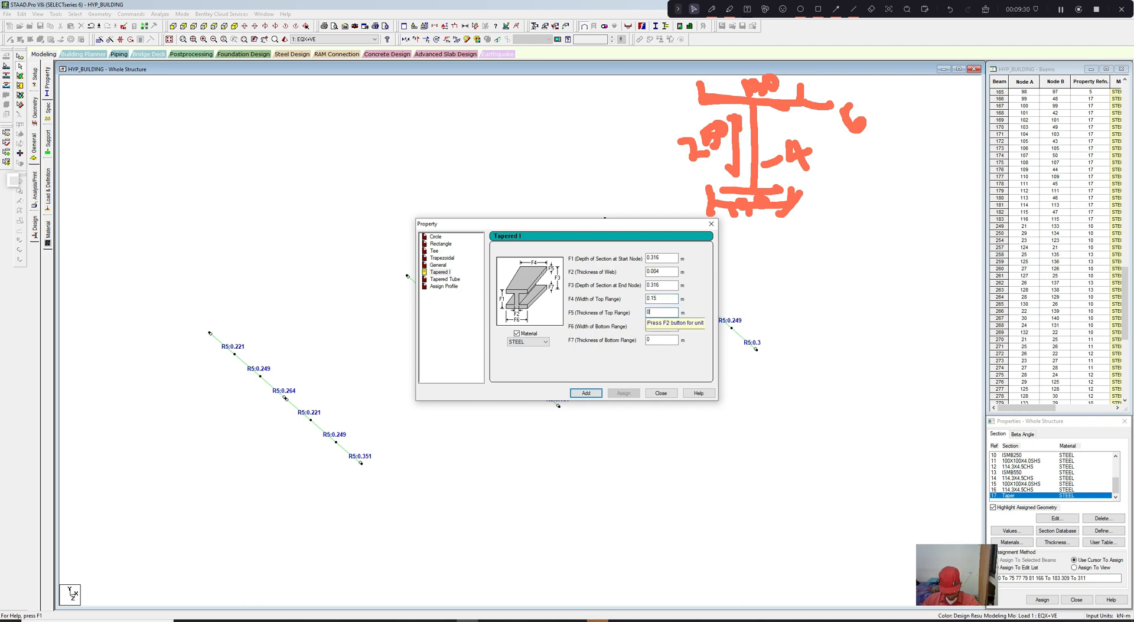
type(".008")
left_click(586, 393)
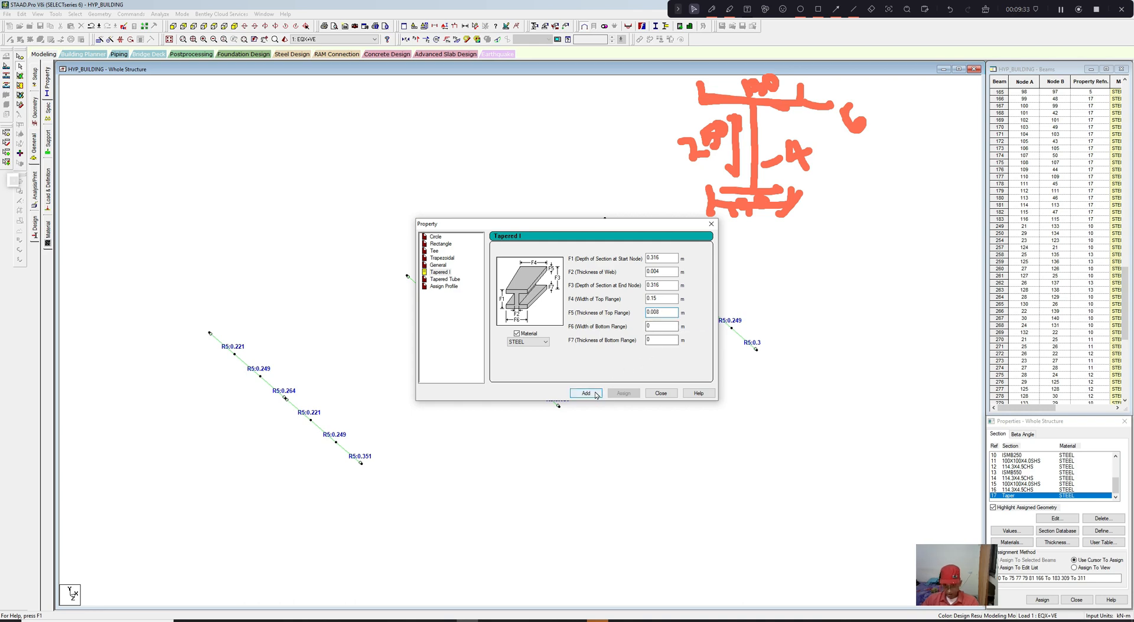
left_click(661, 393)
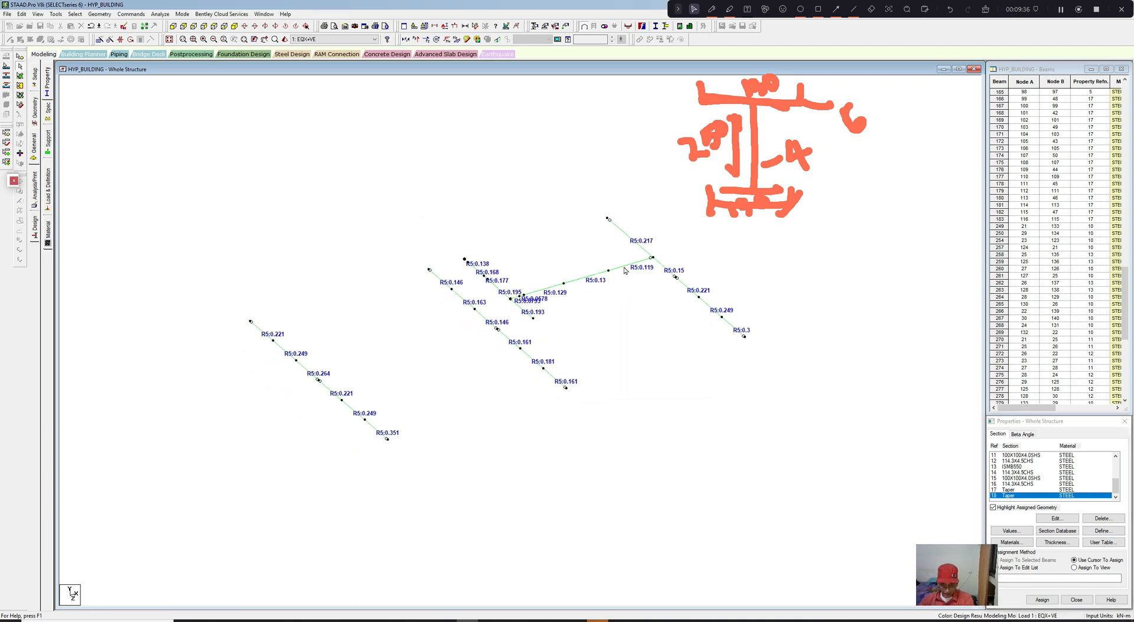
Step: Assign the new tapered section to all the displayed main and secondary simple beams and confirm the assignment
left_click_drag(325, 215, 792, 504)
left_click(1041, 599)
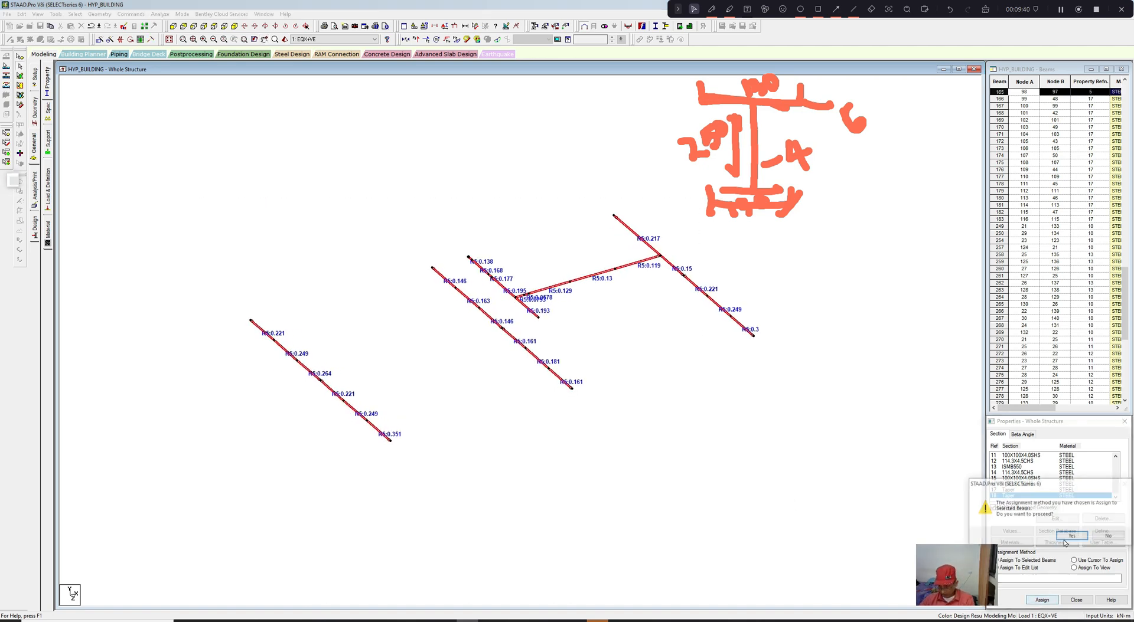
left_click(1064, 536)
left_click(1062, 537)
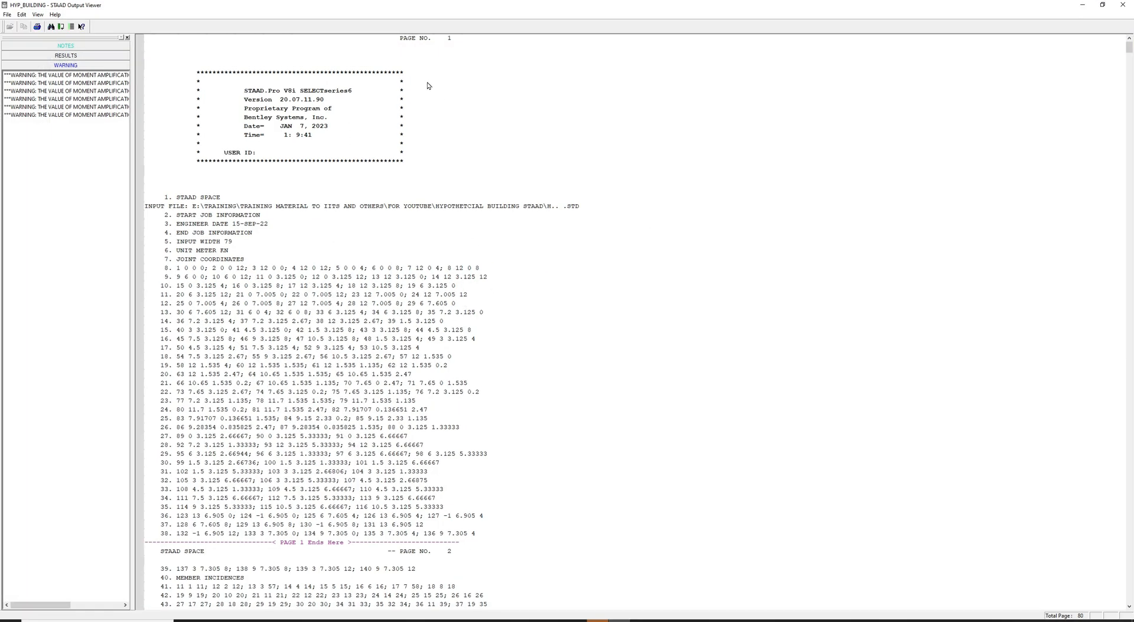
Step: Close the output file, run the analysis and steel design, and finish with the option to stay in modeling mode
left_click(1124, 7)
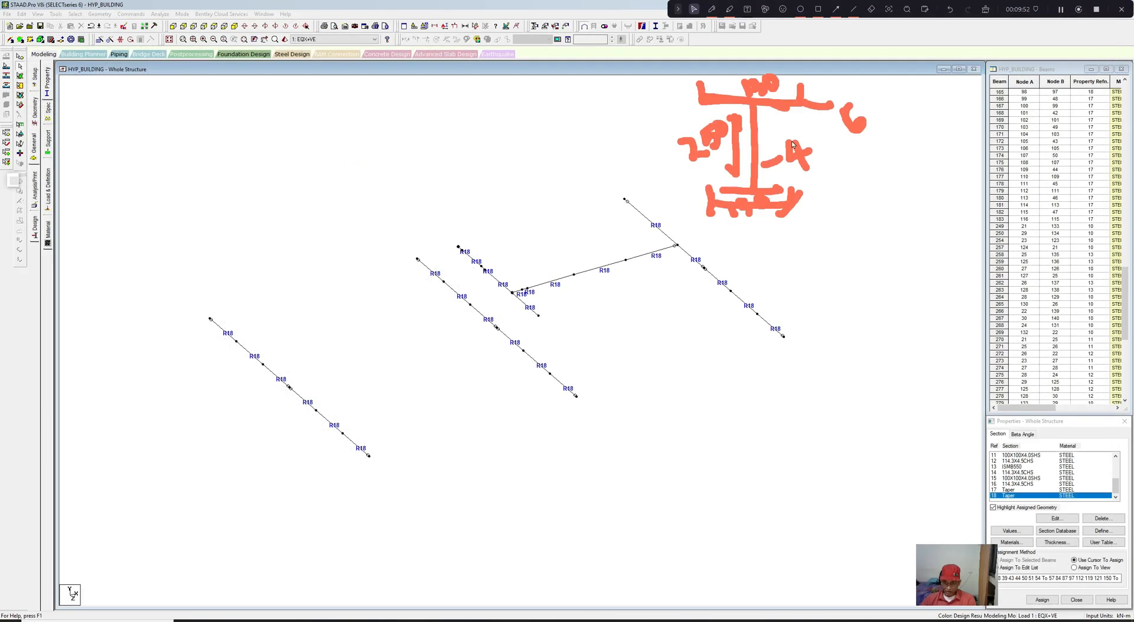
left_click(985, 9)
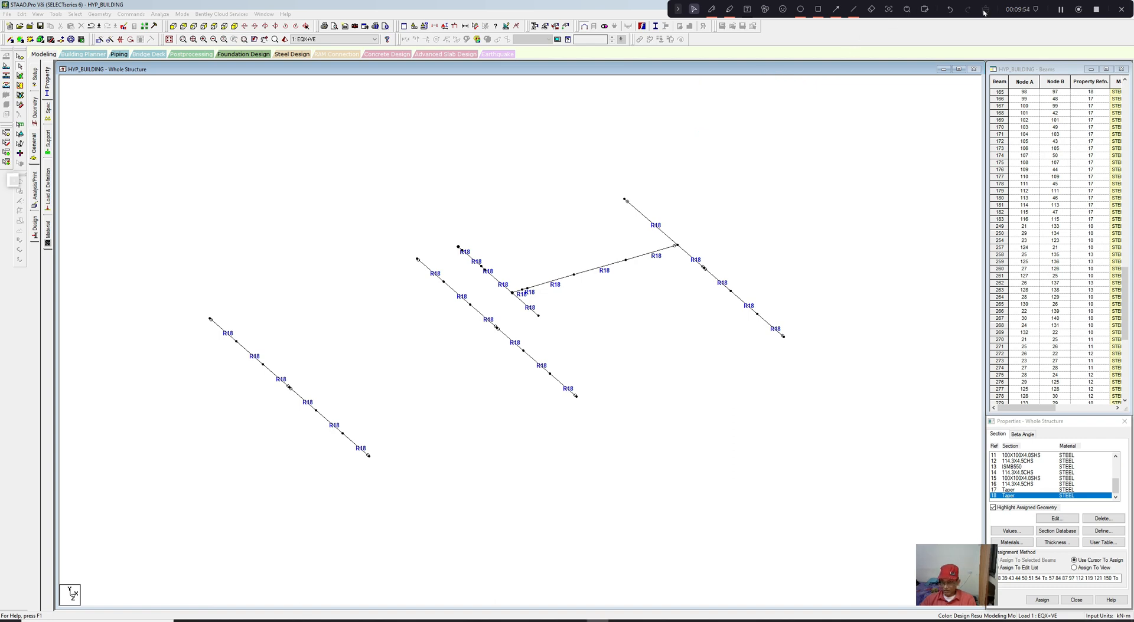
left_click(160, 14)
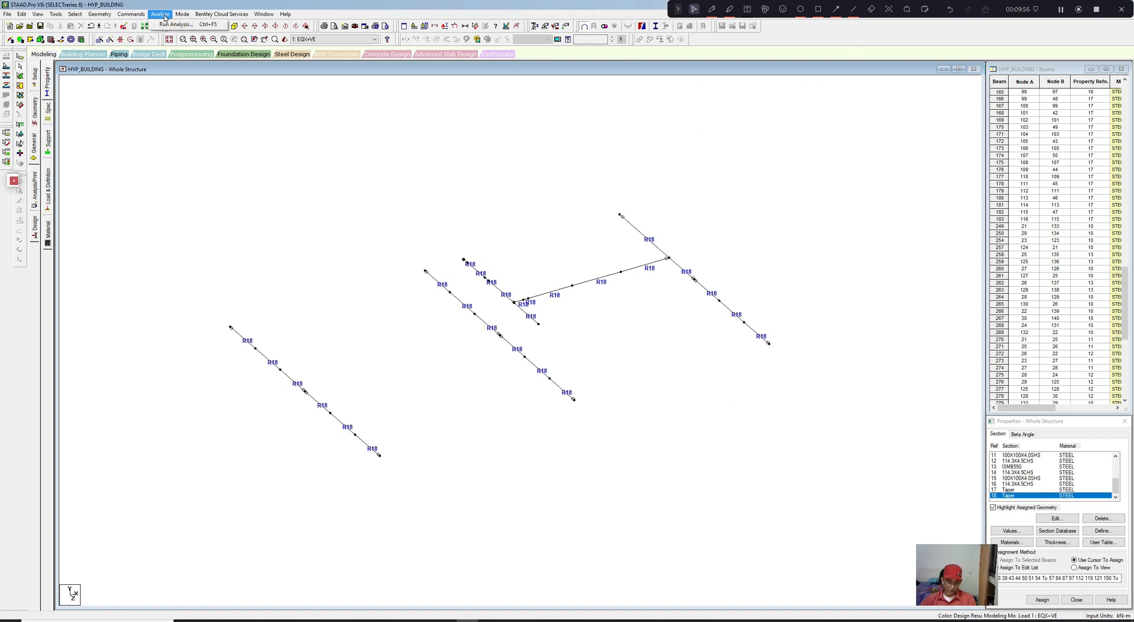
left_click(177, 43)
left_click(511, 325)
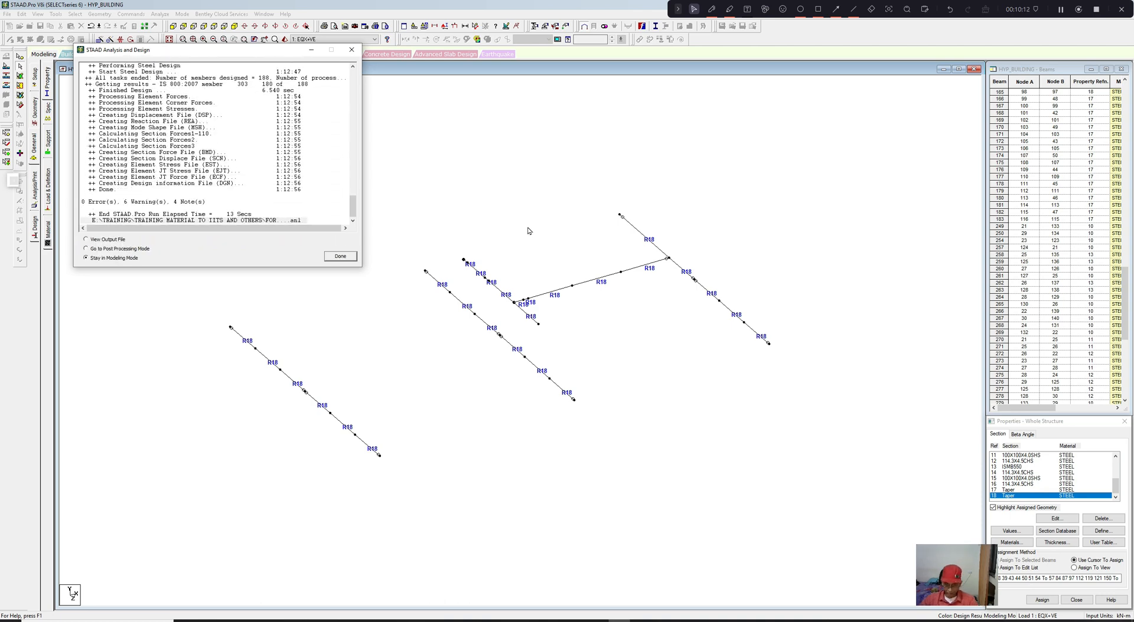
left_click(341, 256)
Step: Display the design results with ratios on the main and secondary simple beams
right_click(370, 196)
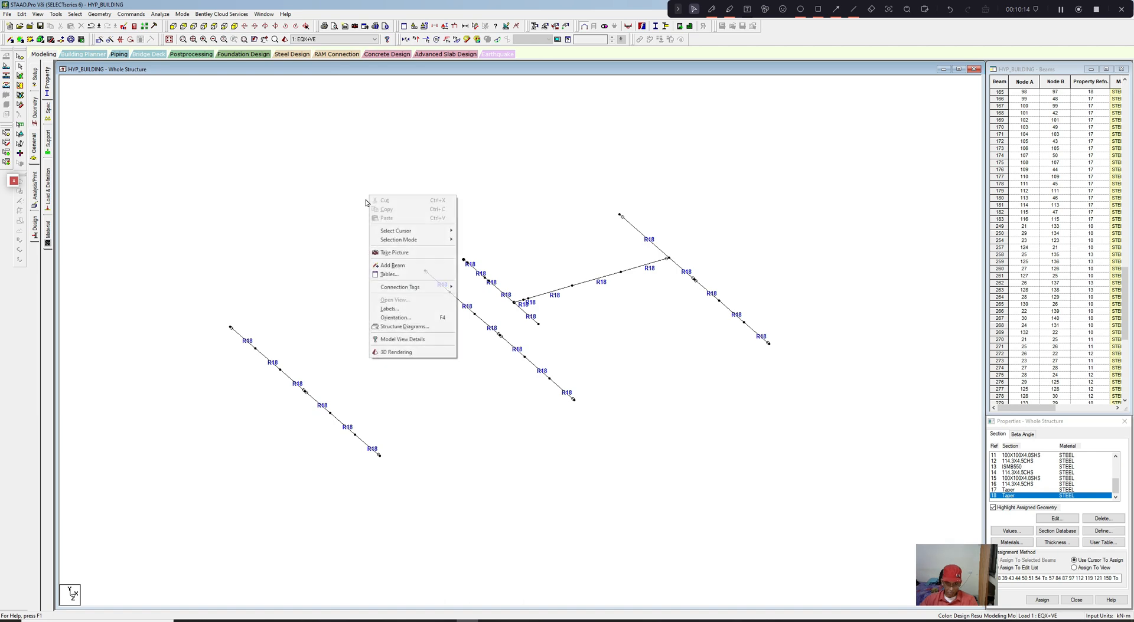
left_click(390, 312)
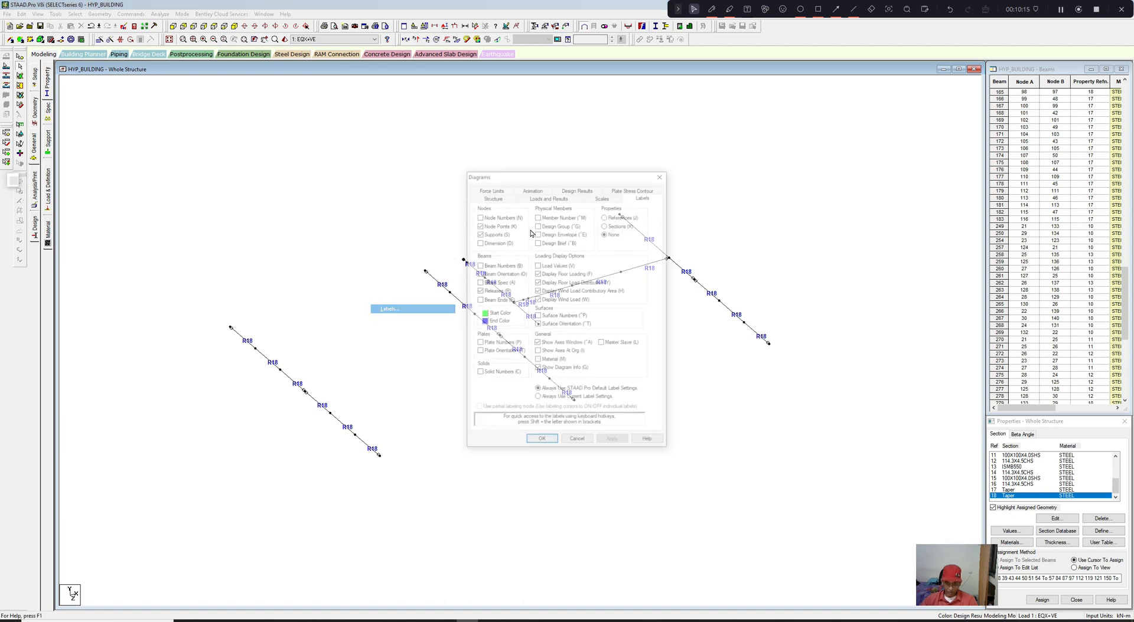
left_click(591, 190)
left_click(548, 442)
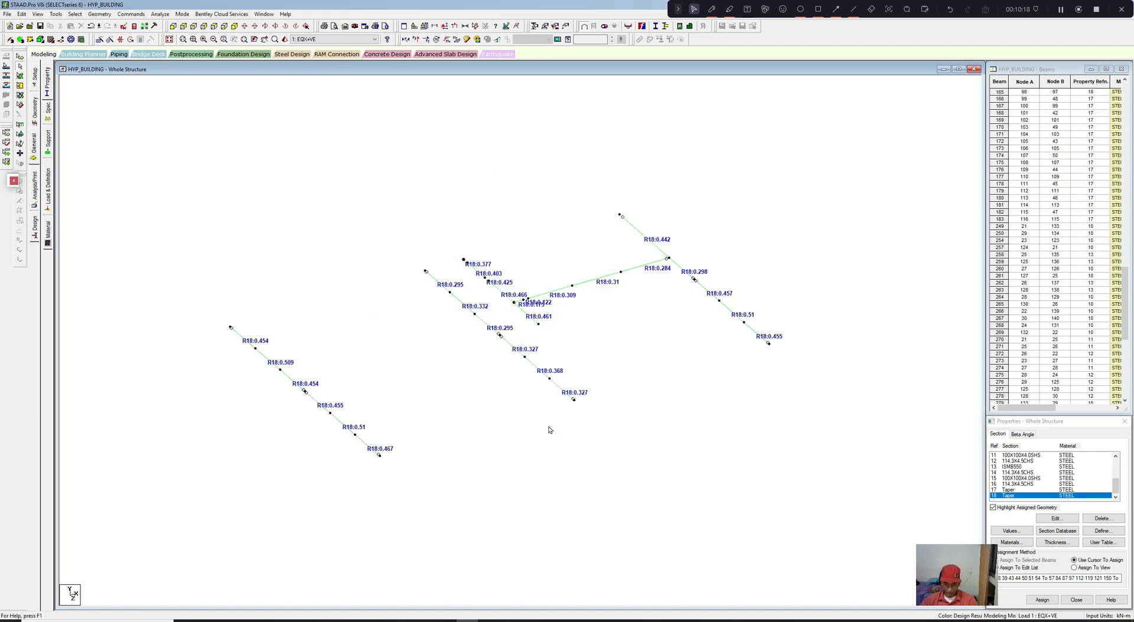
Step: Examine the design ratios along the simple beams and select a member in the middle main beam line
middle_click_drag(551, 430, 611, 263)
middle_click_drag(492, 333, 513, 323)
scroll(499, 329, "down", 3)
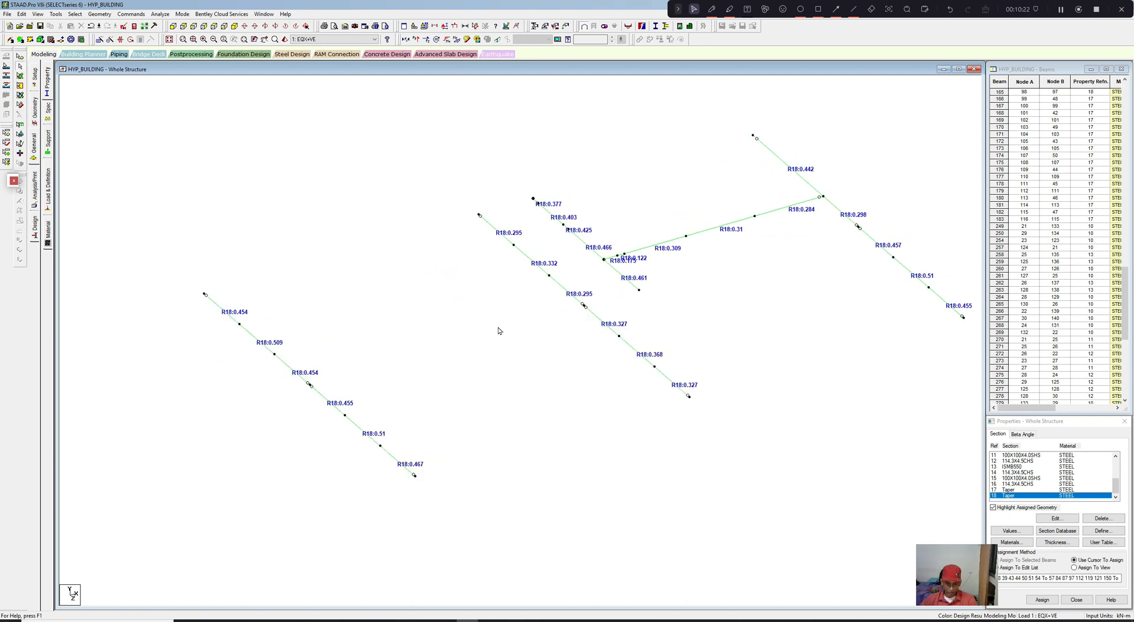
scroll(560, 299, "up", 1)
middle_click_drag(560, 299, 534, 311)
scroll(546, 302, "down", 1)
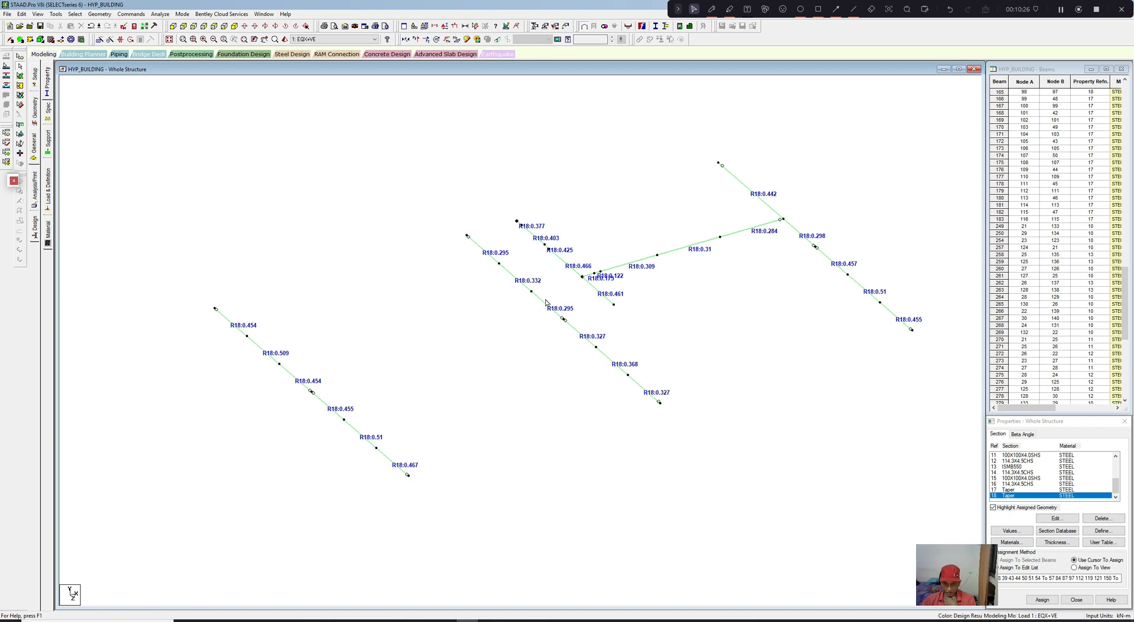
left_click(620, 367)
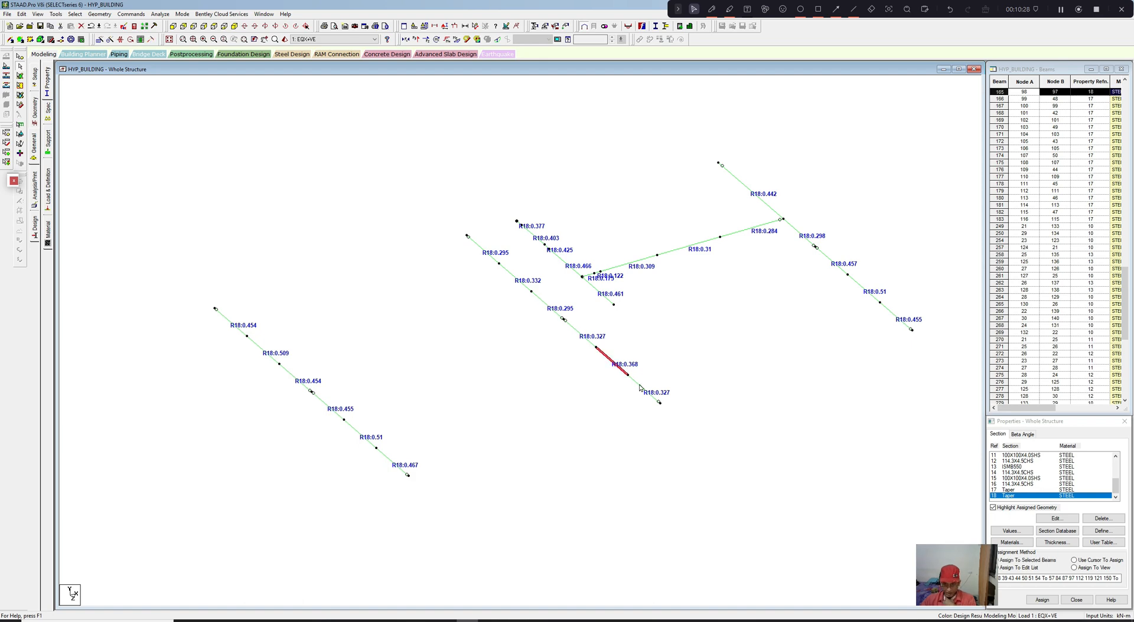
Step: Examine the design ratios of individual members along the middle main simple beam line
left_click(638, 383)
left_click(574, 329)
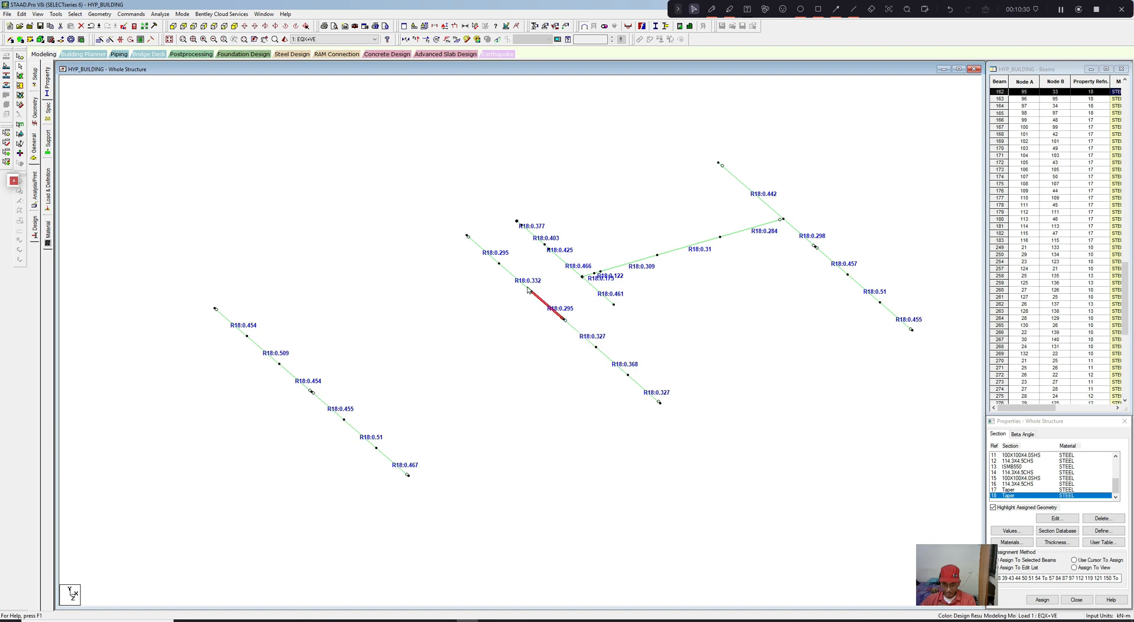
left_click(527, 289)
left_click(496, 260)
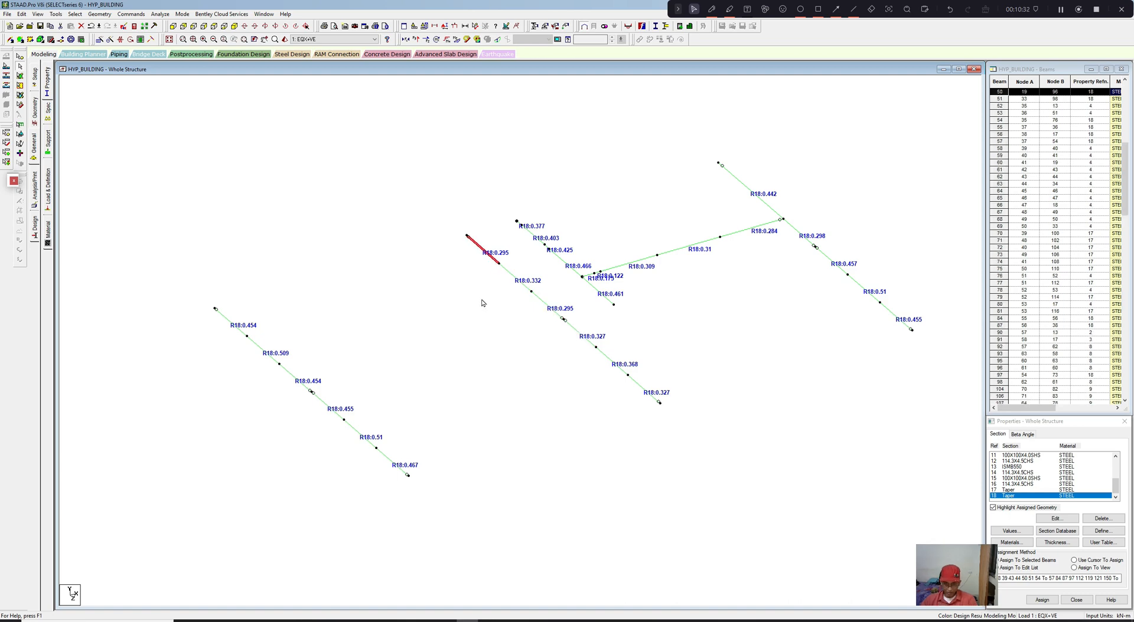
middle_click_drag(482, 303, 481, 300)
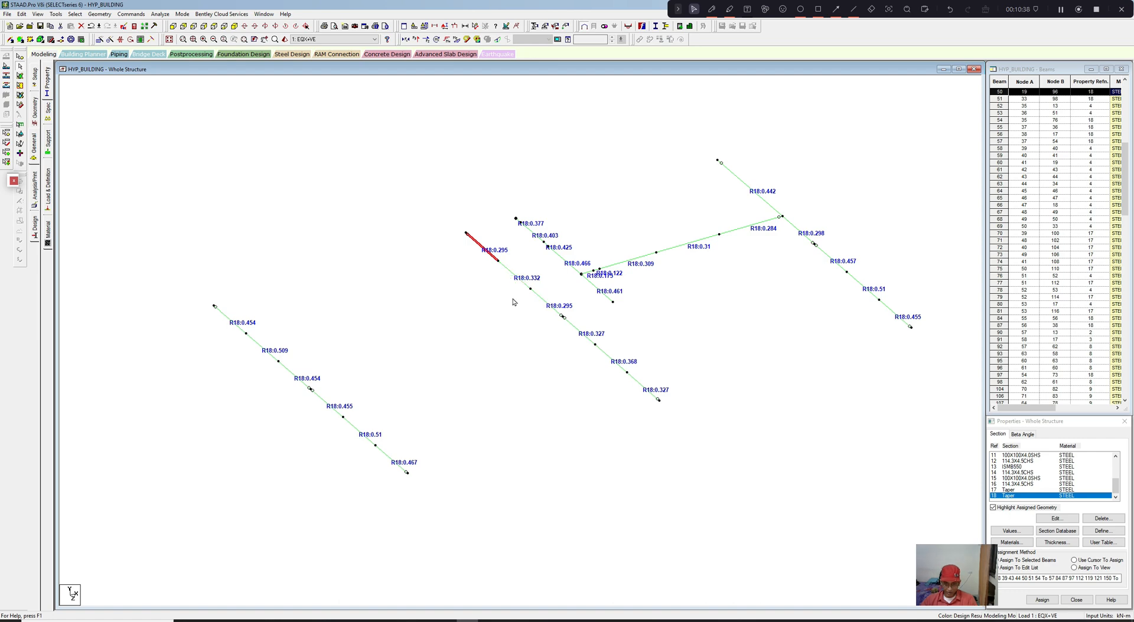
middle_click_drag(513, 301, 519, 304)
scroll(518, 303, "down", 1)
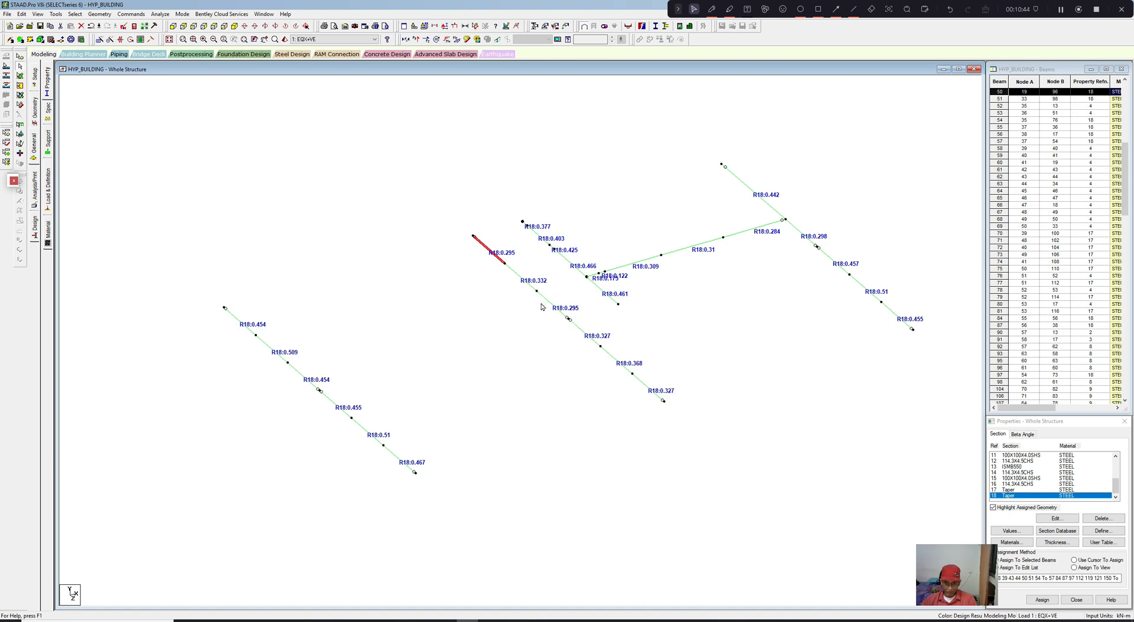
scroll(541, 308, "down", 1)
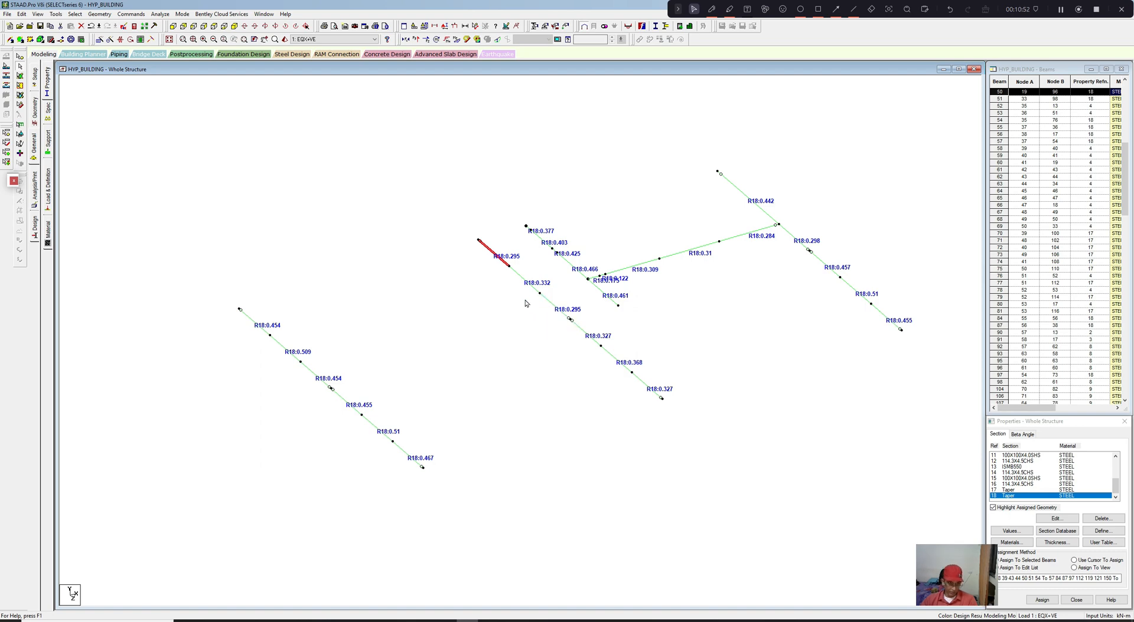
Step: Restore the display of the whole structure with its section and design ratio labels
left_click(37, 14)
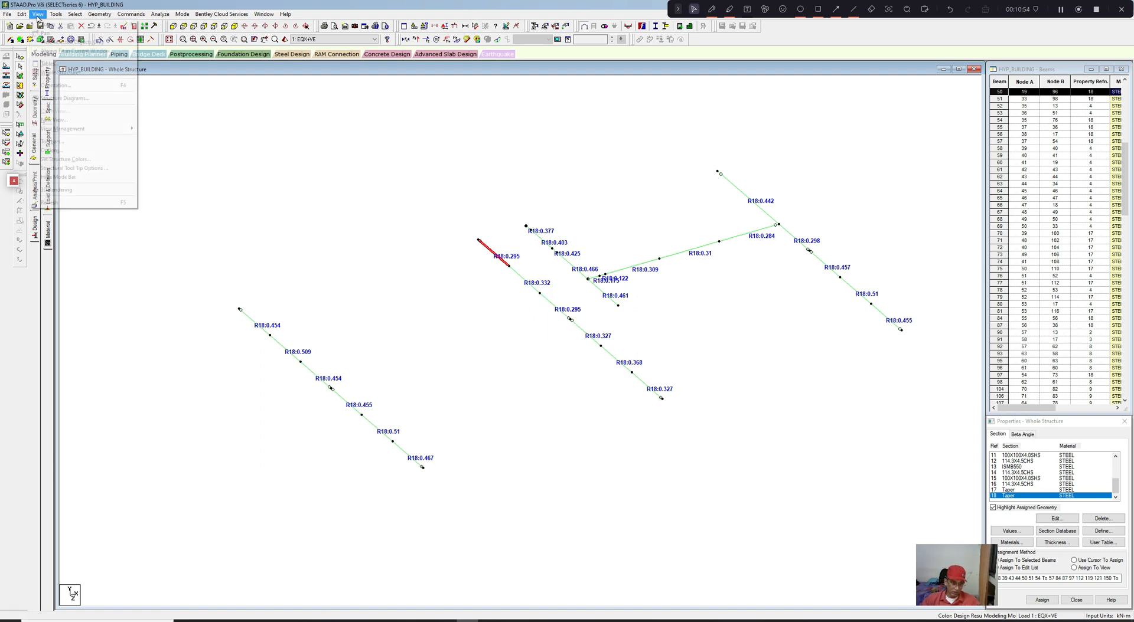
left_click(53, 72)
scroll(235, 157, "up", 3)
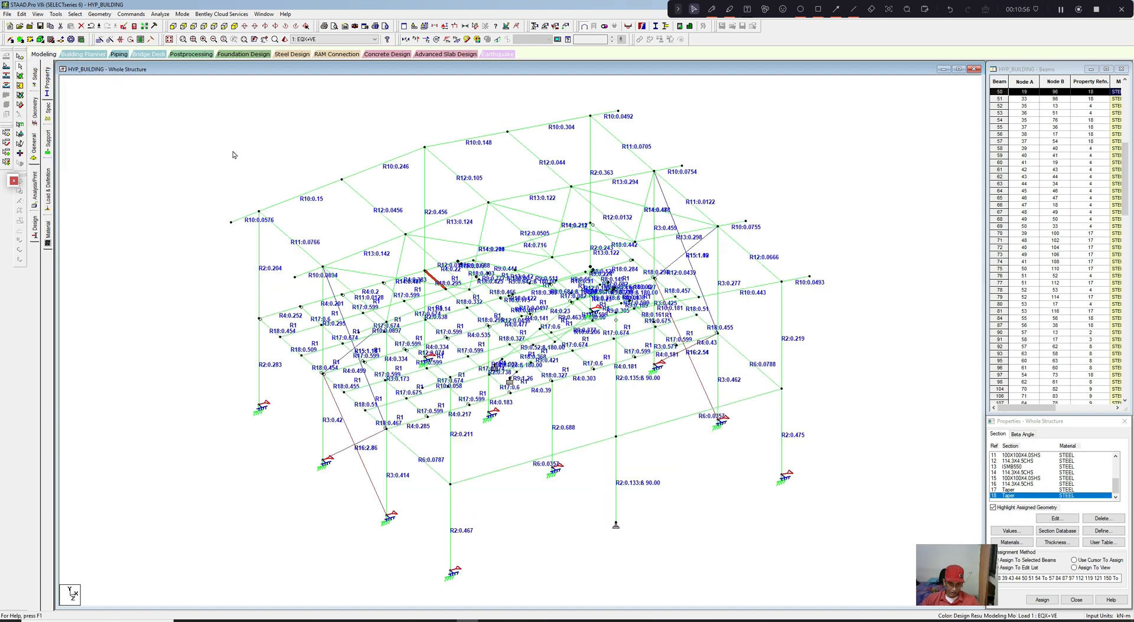
scroll(272, 148, "up", 1)
scroll(273, 148, "down", 2)
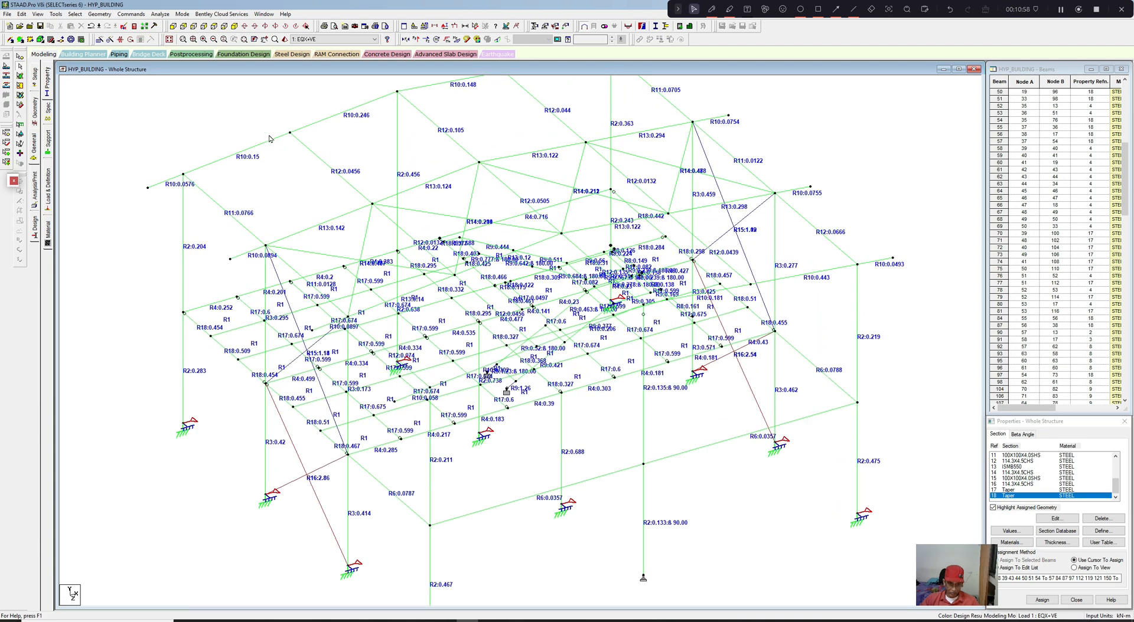
middle_click_drag(275, 138, 267, 146)
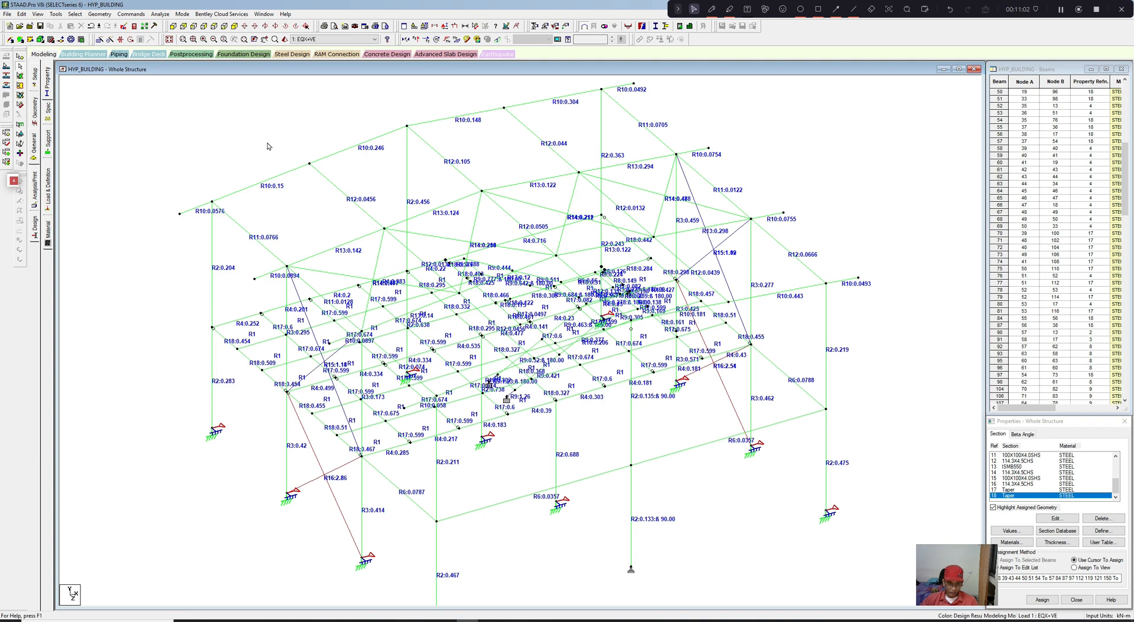
middle_click_drag(268, 147, 266, 134)
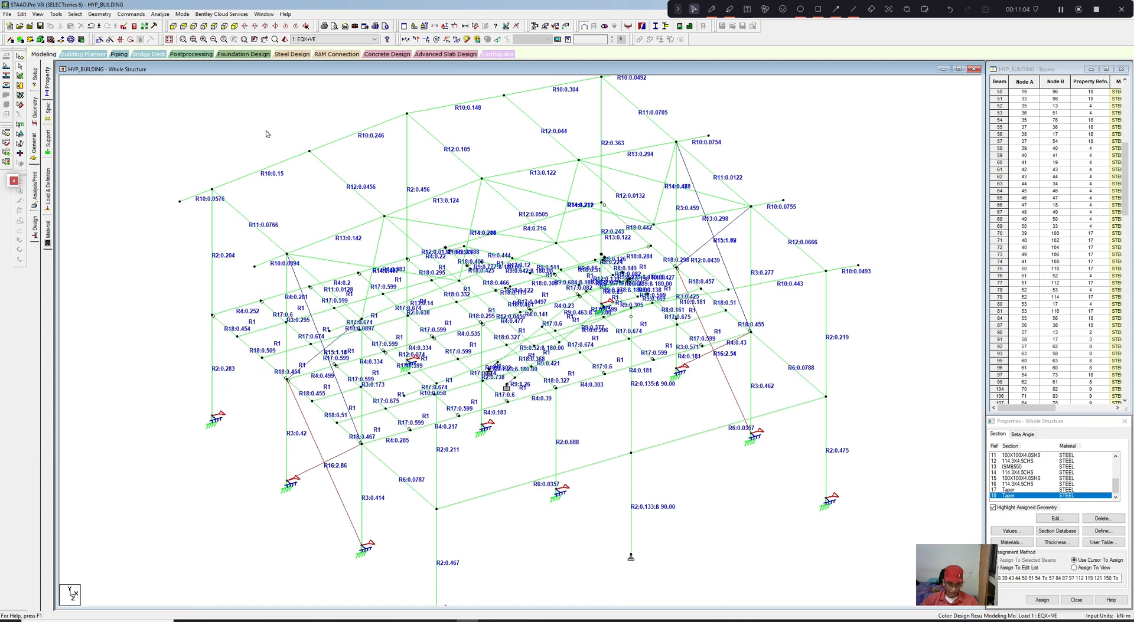
scroll(266, 134, "up", 1)
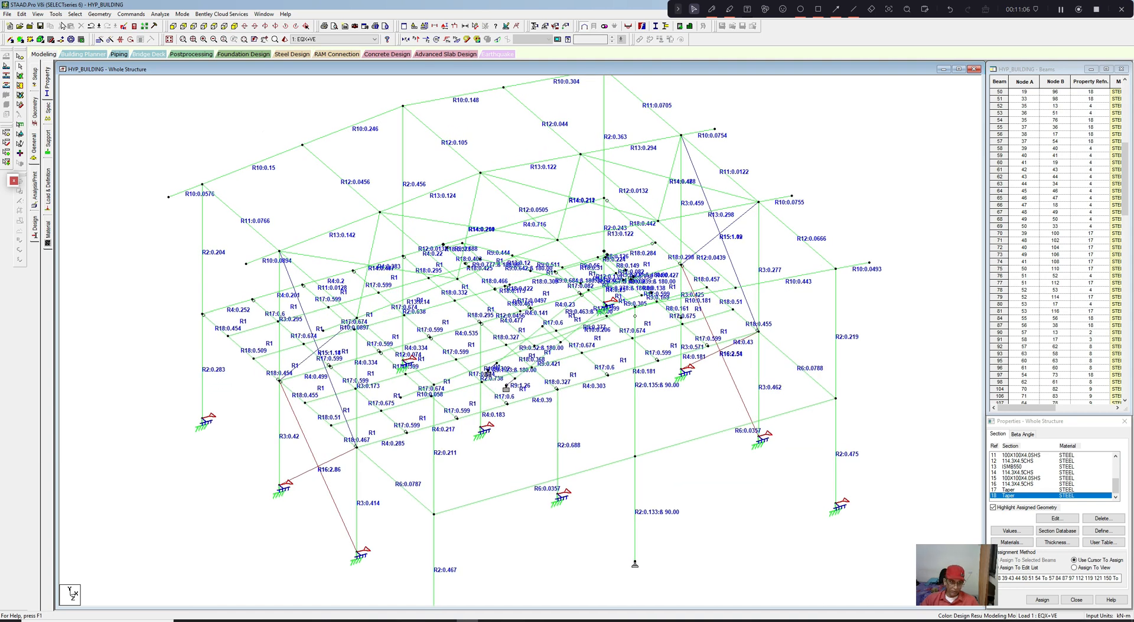
Step: Select all members of the G1 _MAINFIXEDBEAMS group by group name
left_click(75, 13)
mouse_move(117, 295)
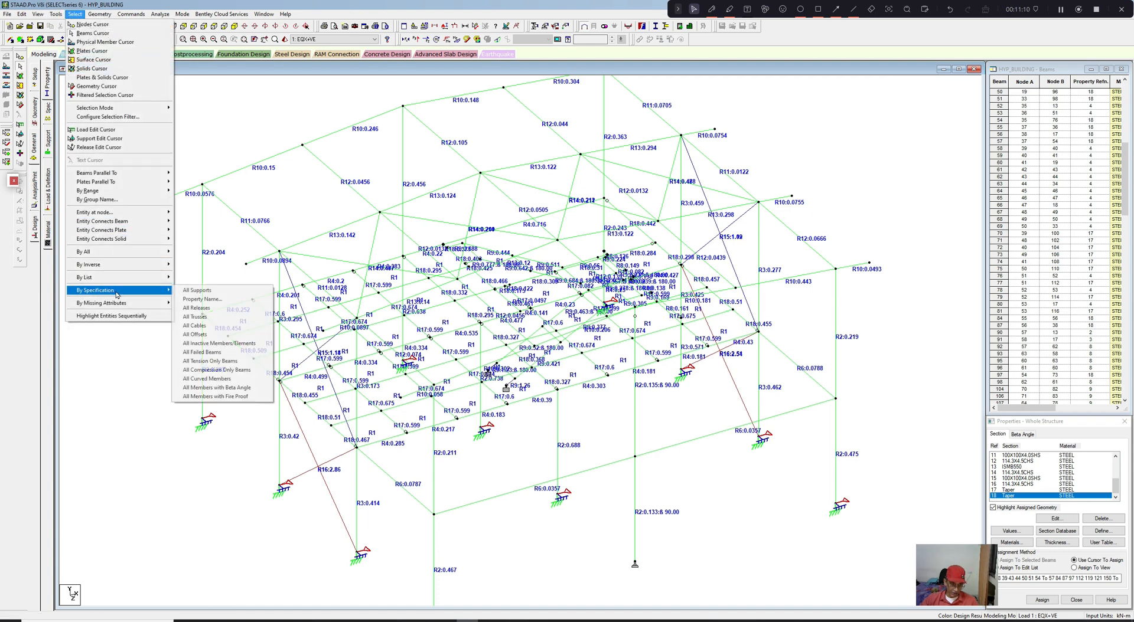
left_click(200, 247)
left_click(75, 14)
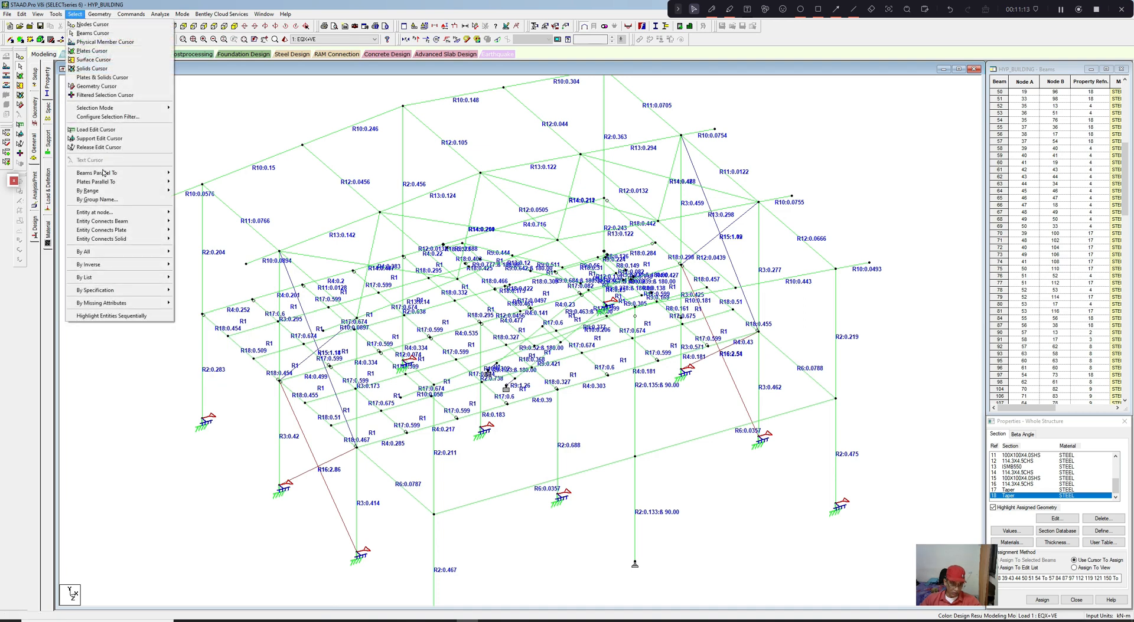
left_click(100, 200)
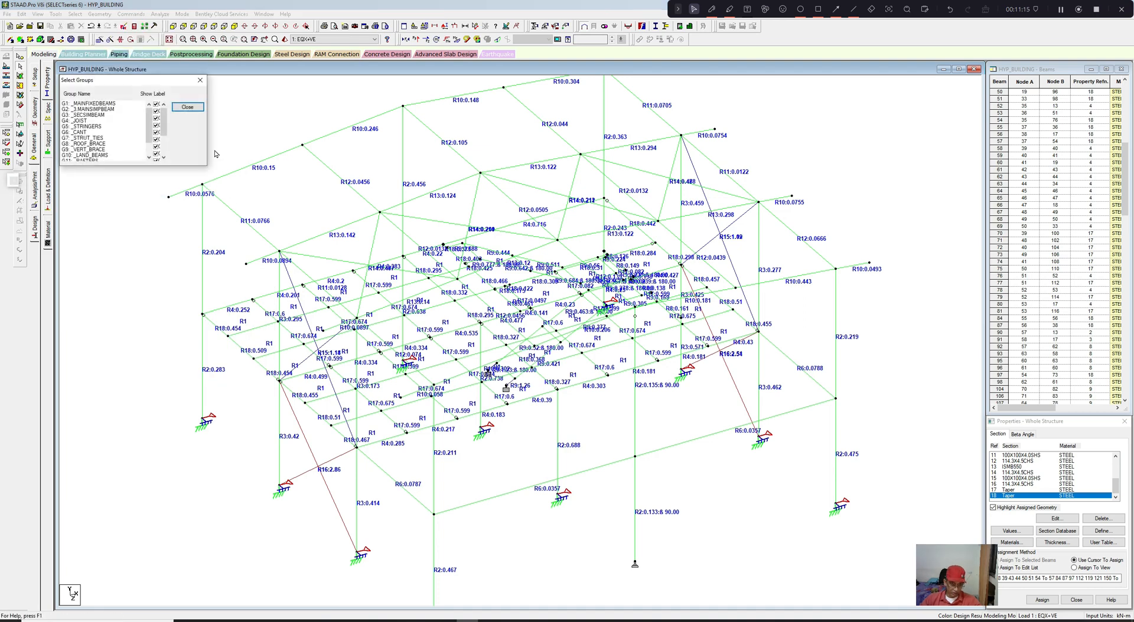
left_click(91, 116)
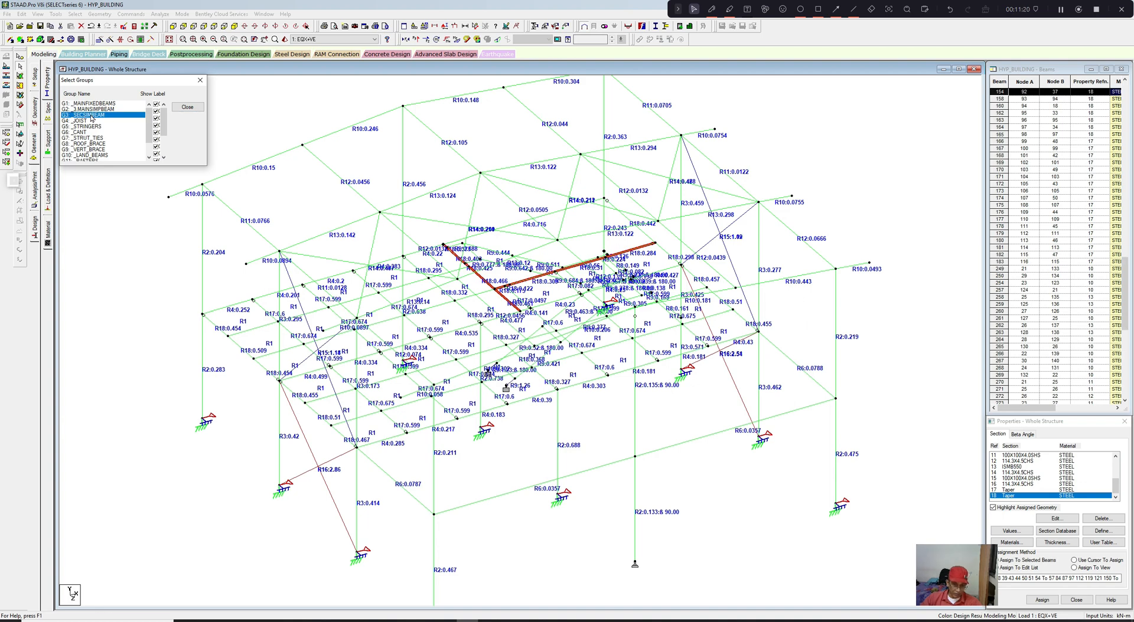
left_click(87, 121, "ctrl")
left_click(89, 121, "ctrl")
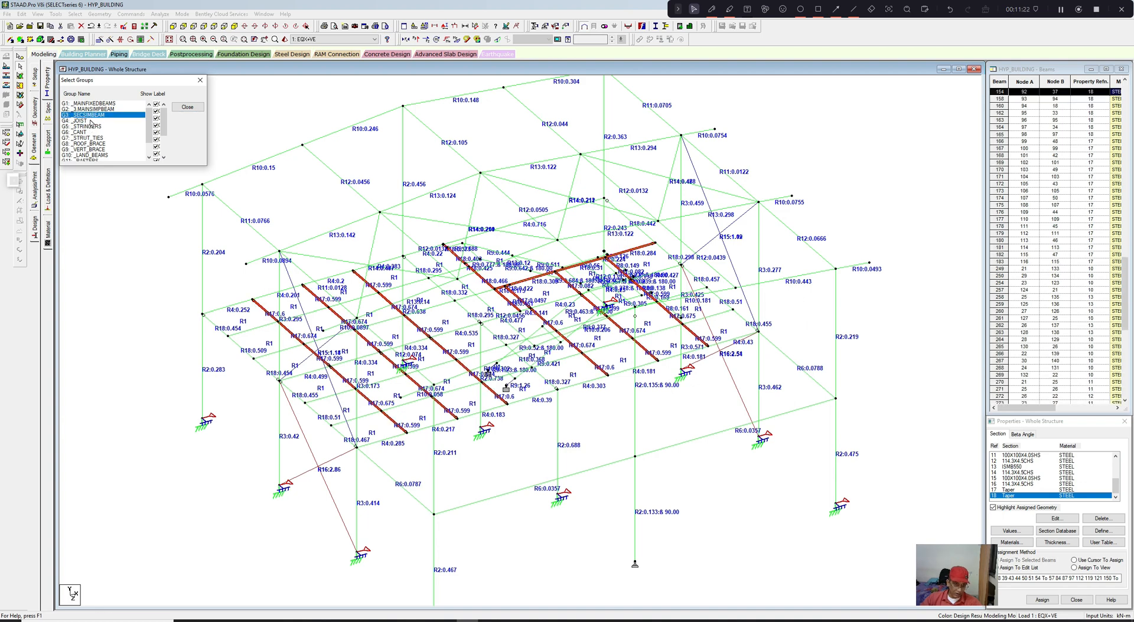
left_click(101, 104, "ctrl")
left_click(105, 116, "ctrl")
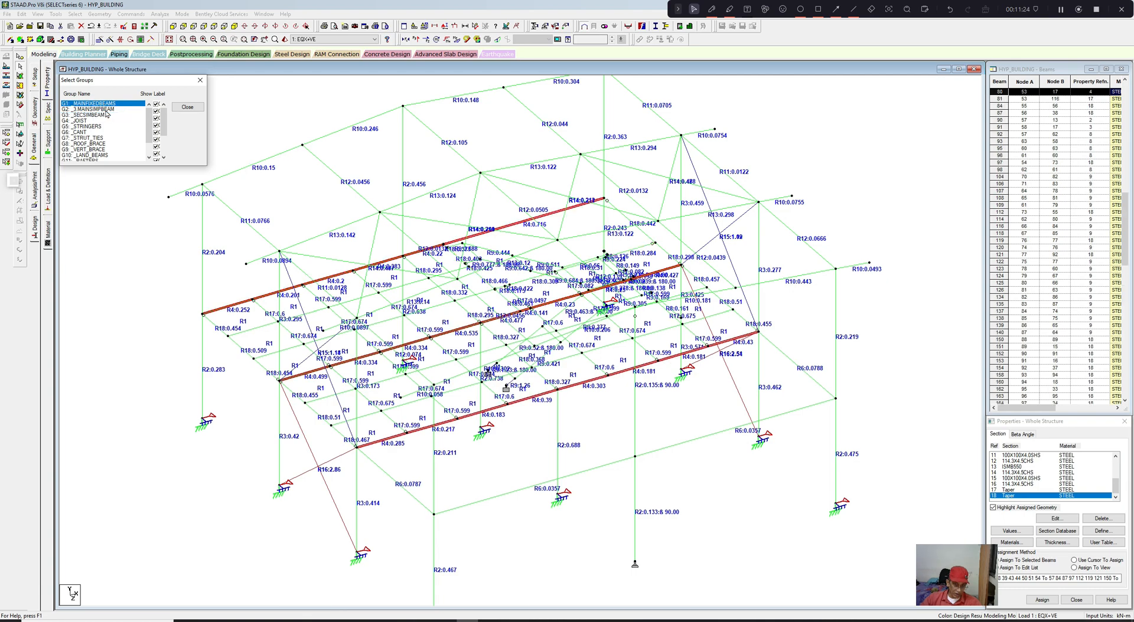
left_click(200, 79)
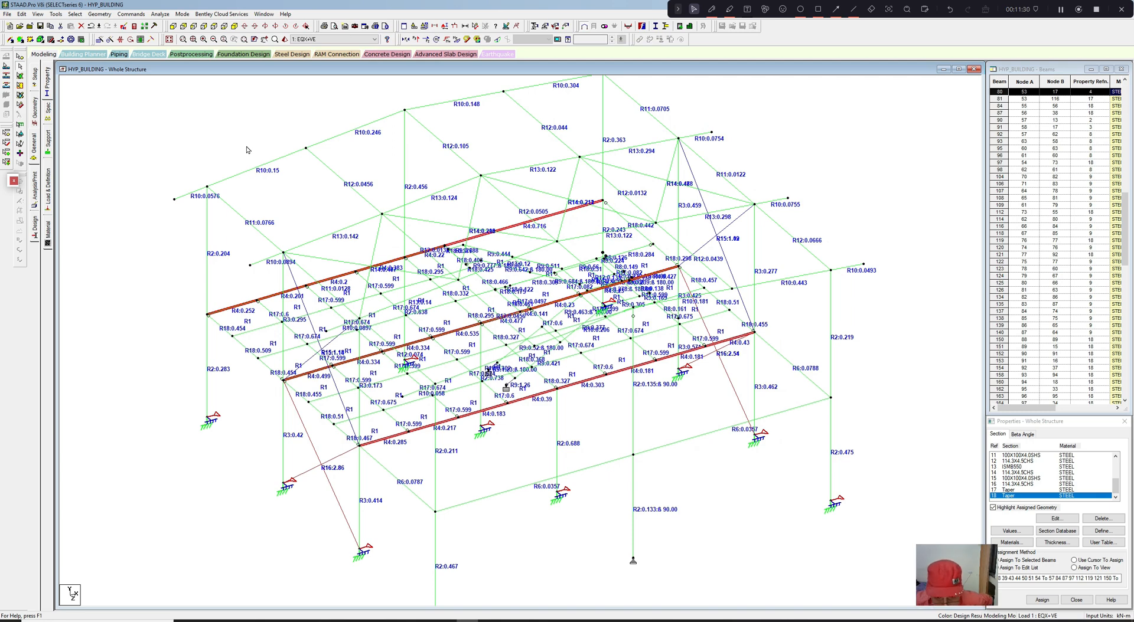
Step: Isolate the main fixed beams in the view and select all of their members
left_click(37, 13)
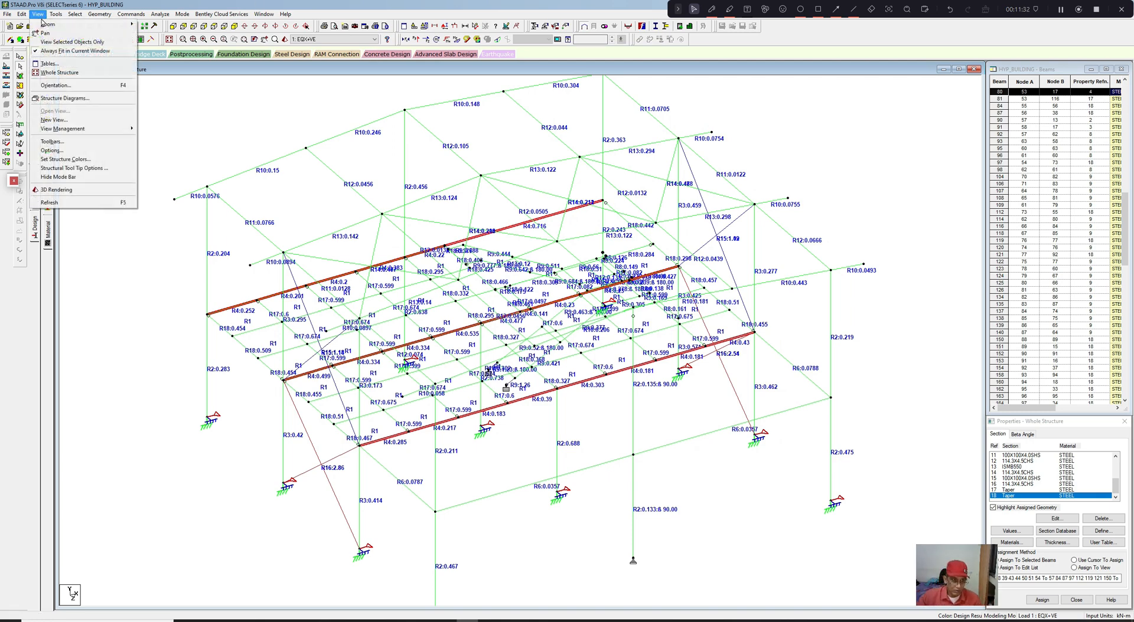
left_click(41, 43)
left_click(319, 221)
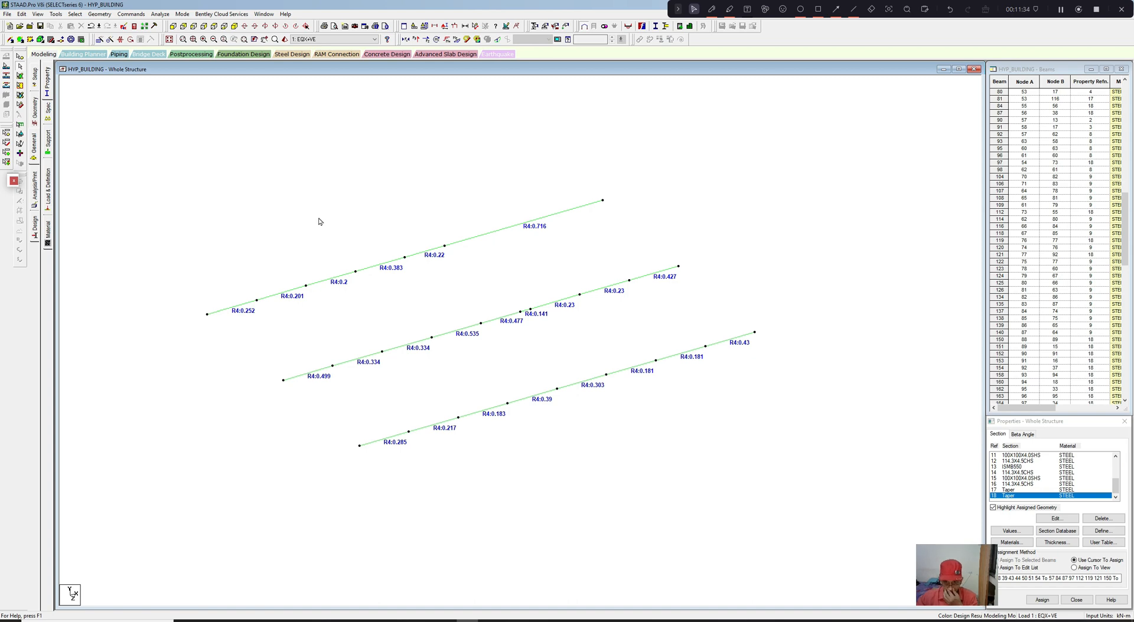
left_click_drag(141, 185, 787, 486)
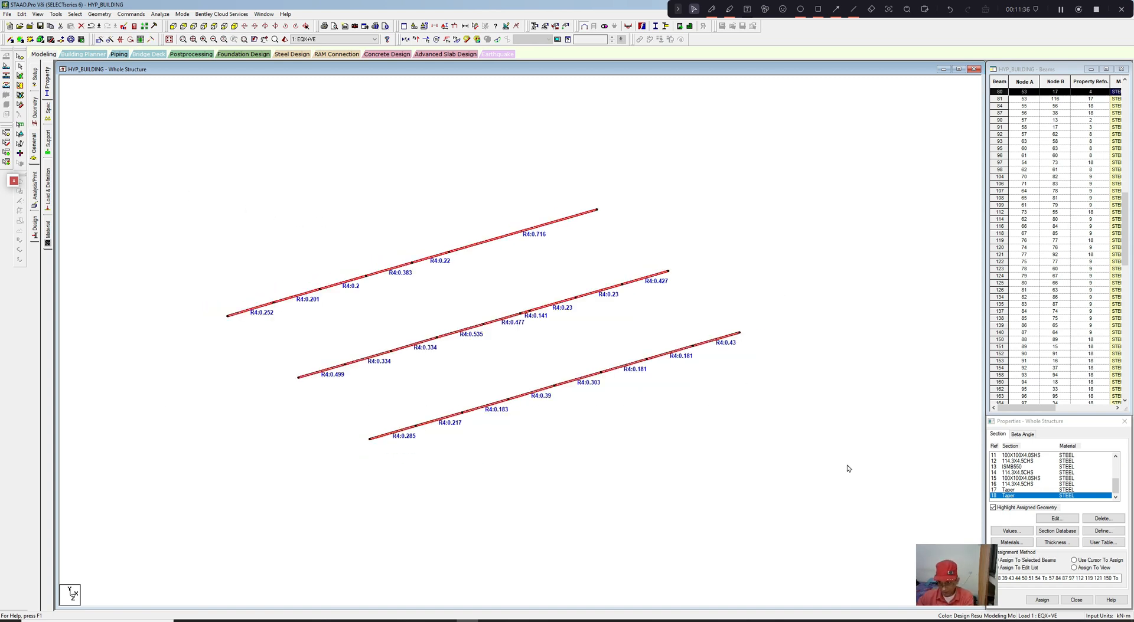
Step: Define a steel Tapered I section with 0.316 m depth at both start and end nodes and 0.004 m web thickness
left_click(1093, 532)
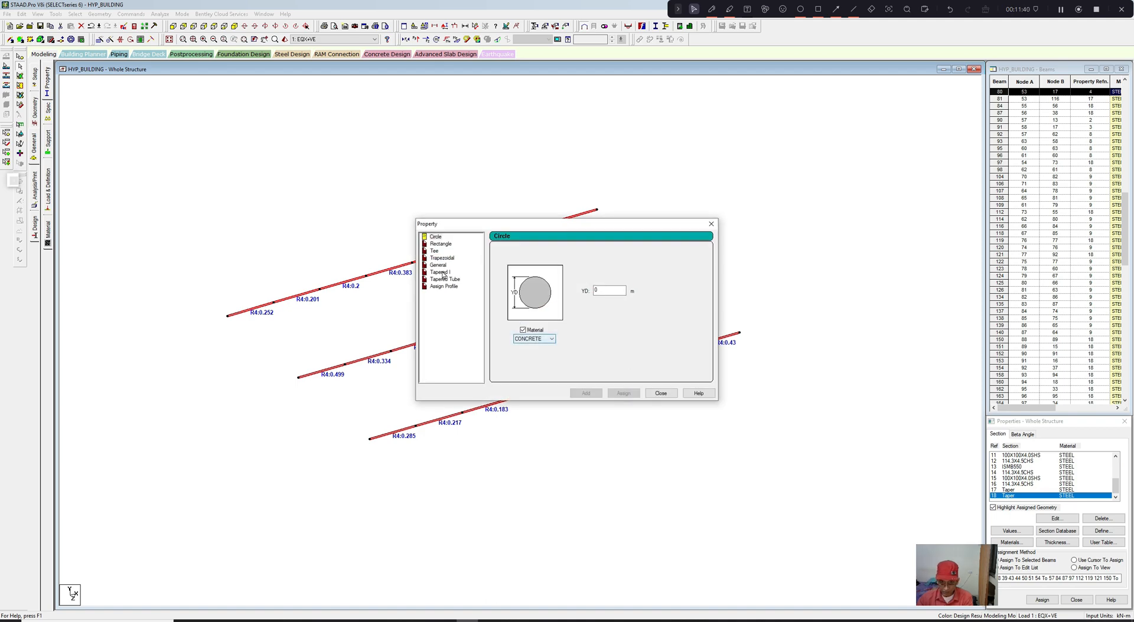
left_click(443, 273)
left_click(650, 260)
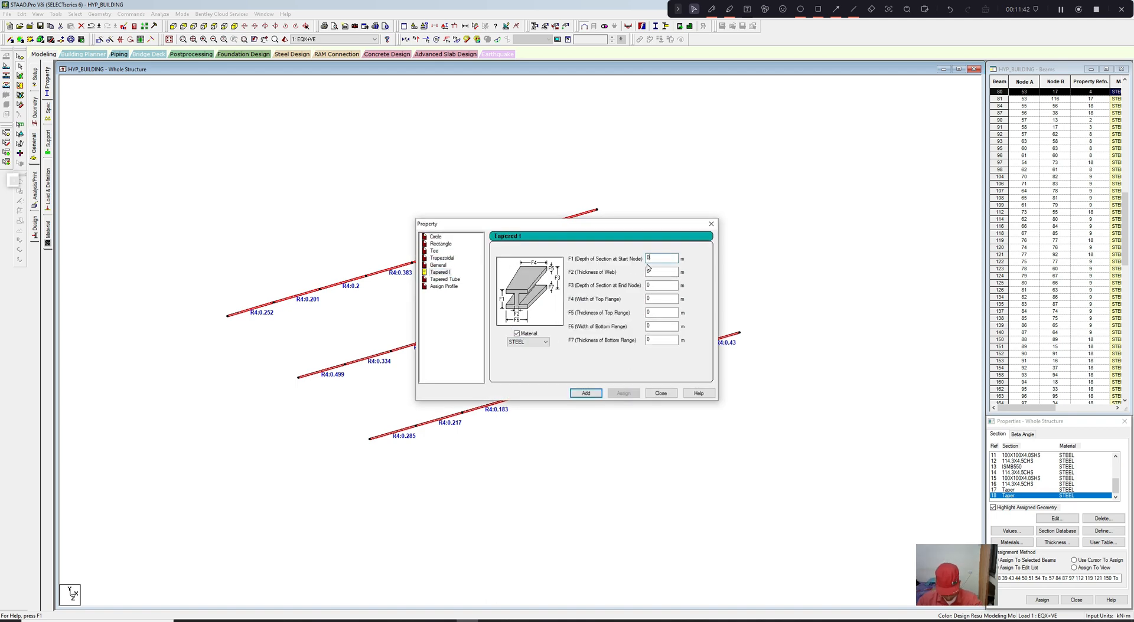
type(".316")
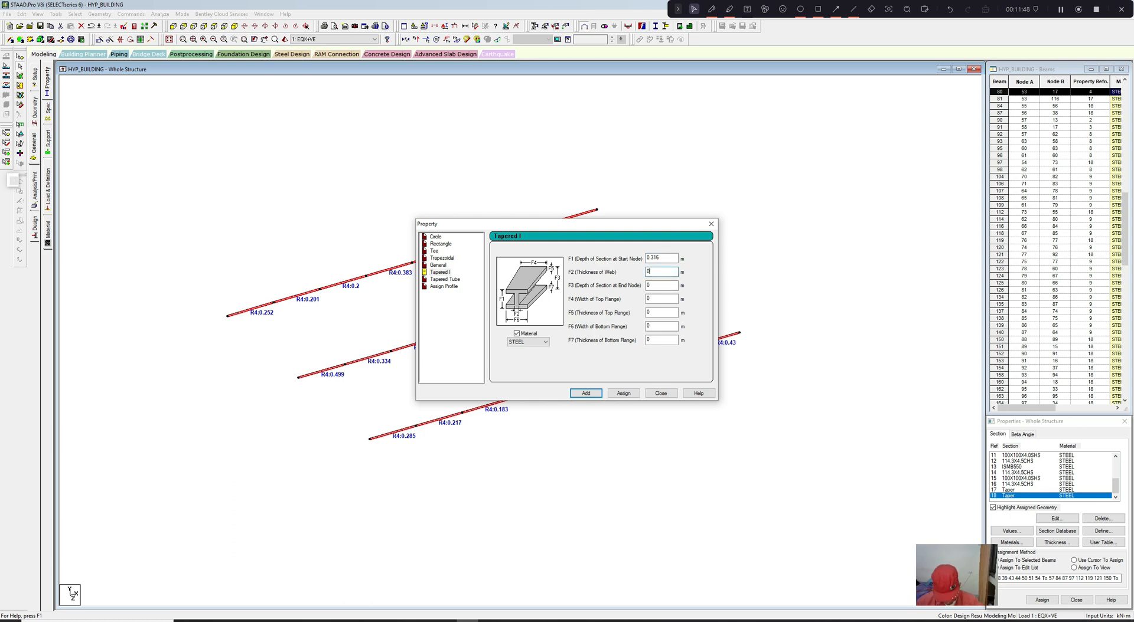
type("004")
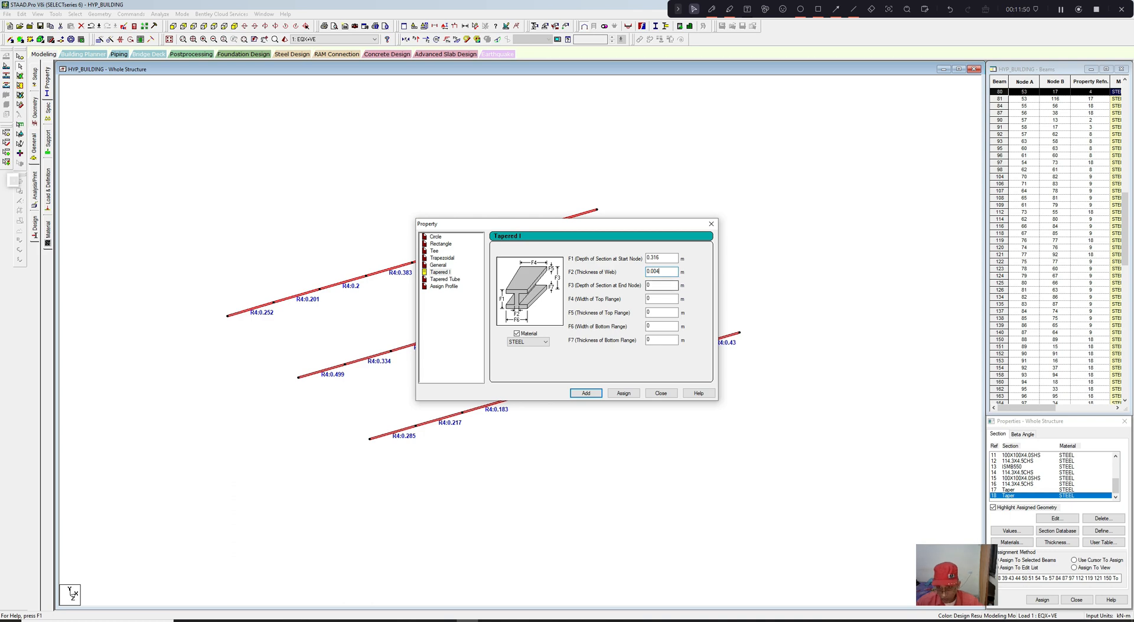
left_click(650, 285)
type(".31")
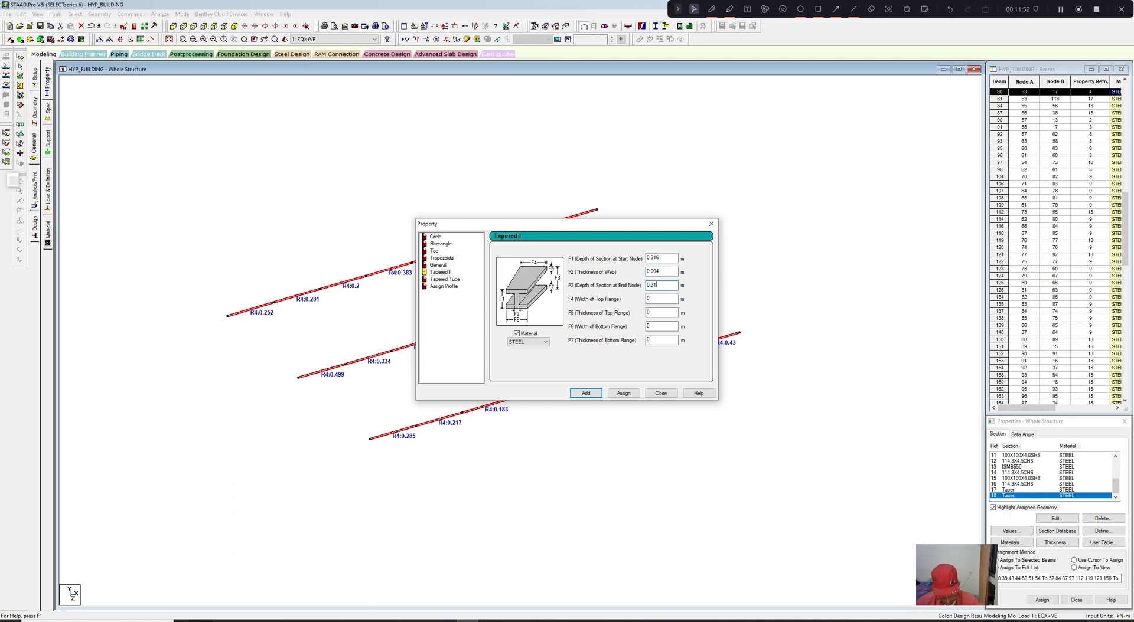
type("6")
Step: Give the section a 0.15 m wide, 0.008 m thick top flange and assign it to the main fixed beams, deleting the old result files
left_click(650, 298)
type(".15")
left_click(650, 312)
type(".00")
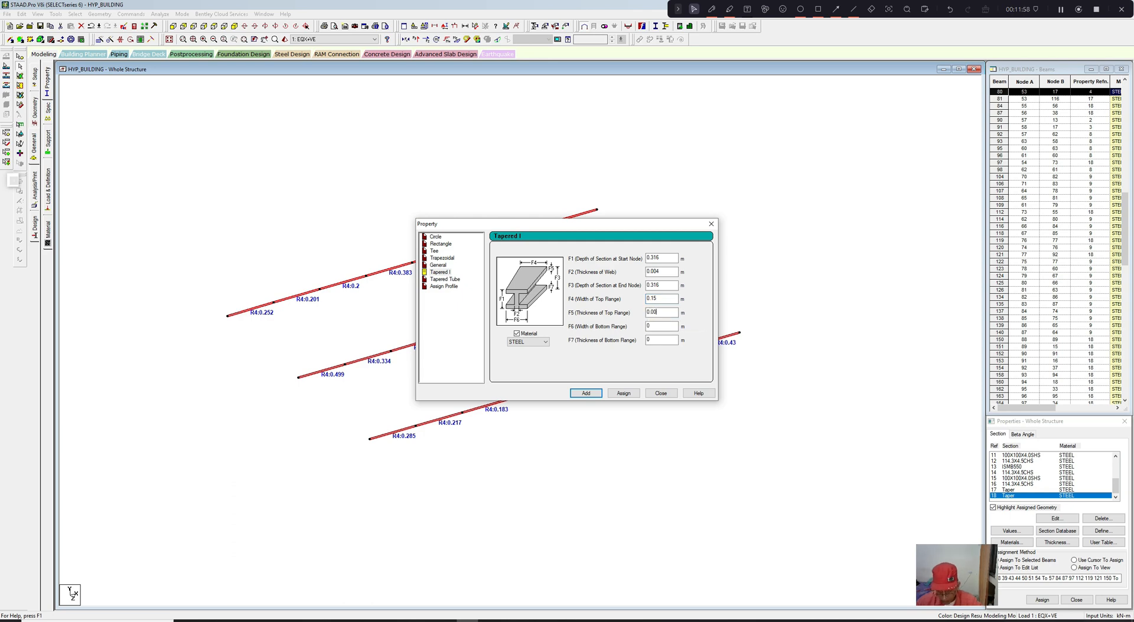
type("8")
left_click(623, 393)
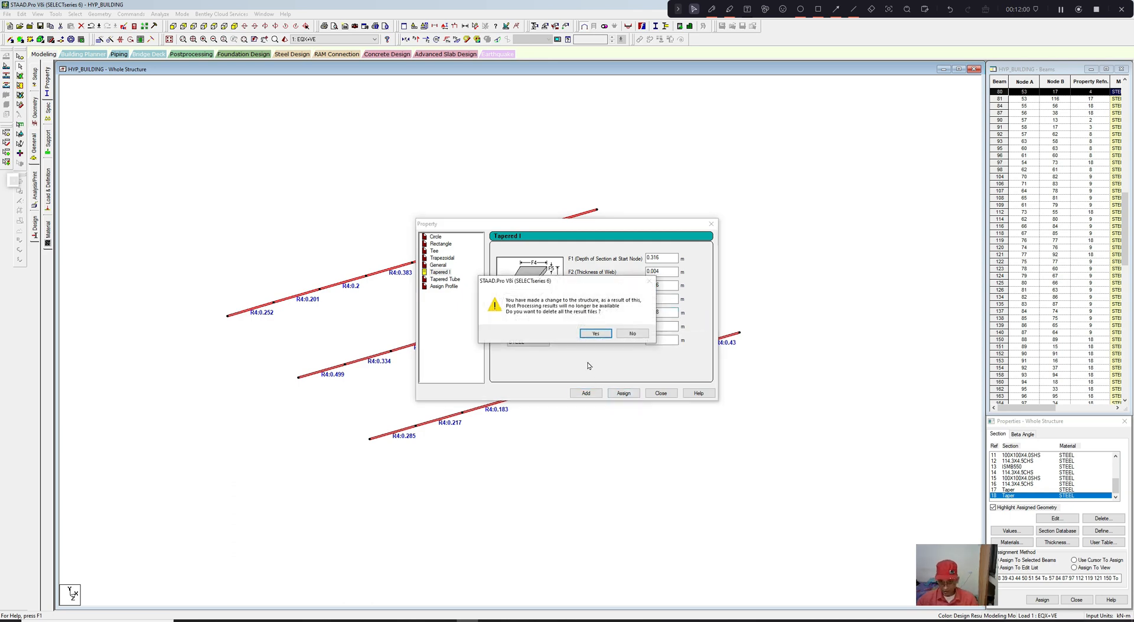
left_click(595, 335)
left_click(659, 394)
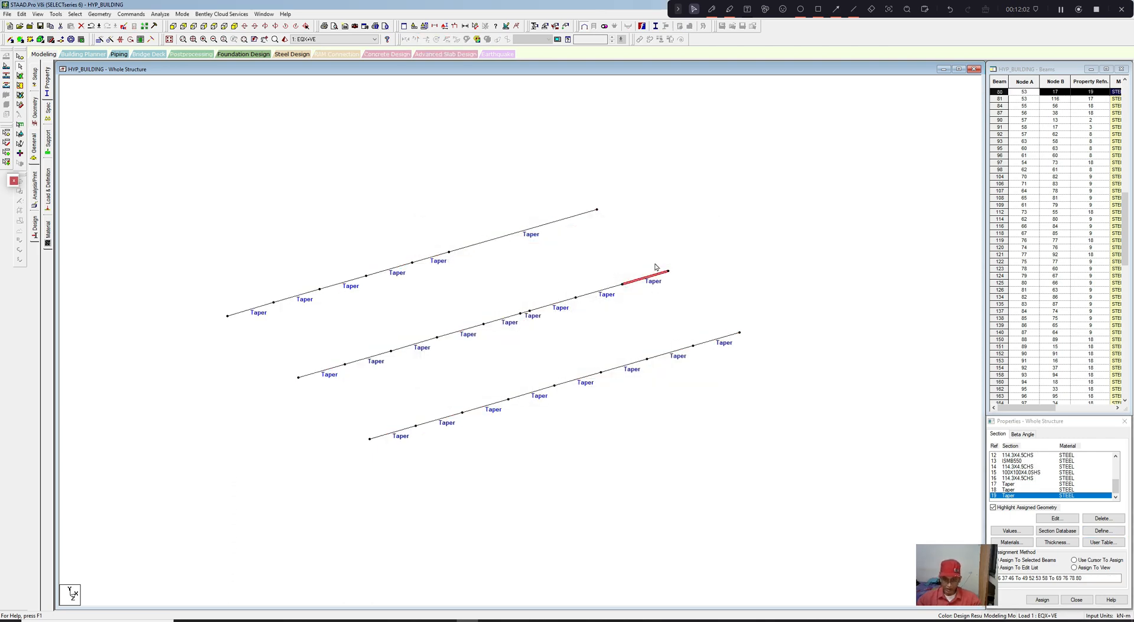
Step: Run the analysis and steel design on the updated main fixed beams and finish in modeling mode
left_click(160, 14)
left_click(177, 24)
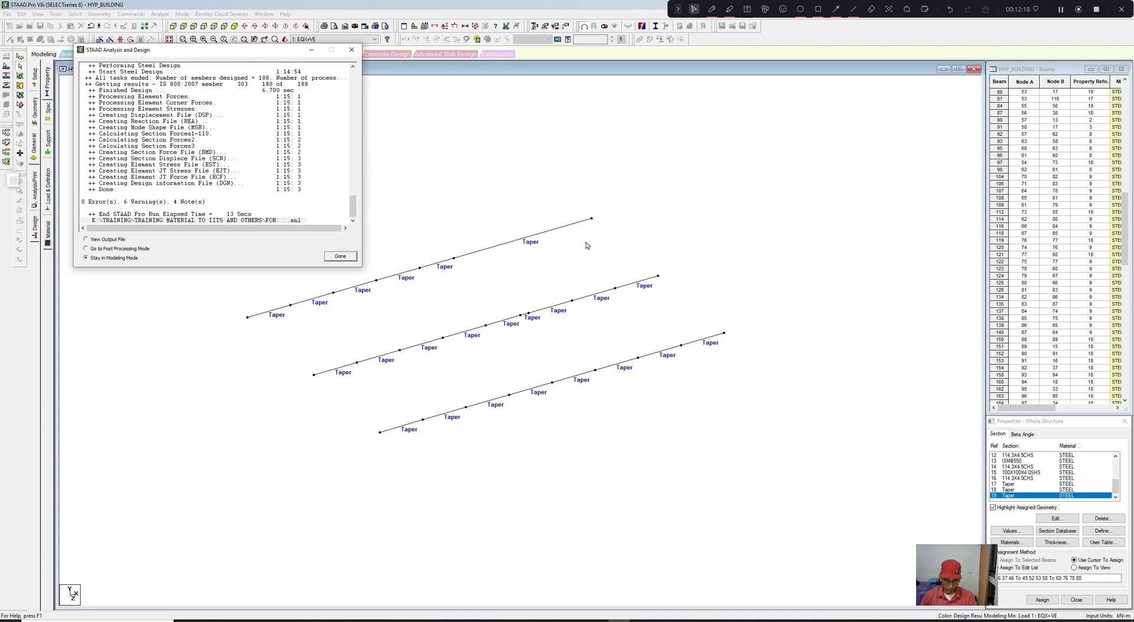
left_click(338, 256)
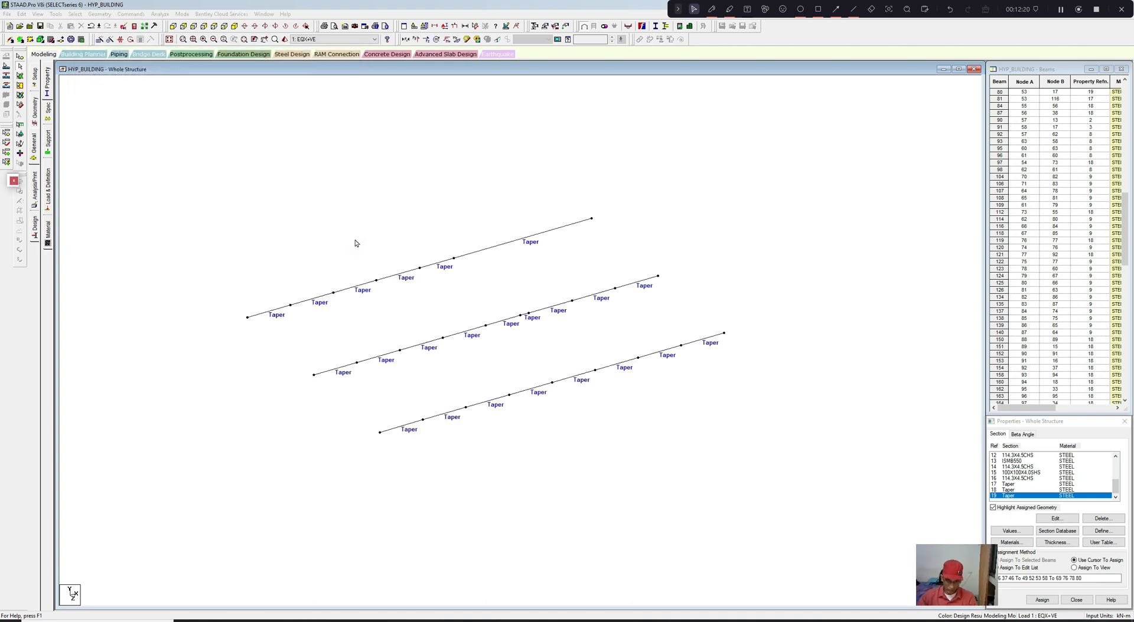
Step: Display the actual design ratios on the main fixed beams and select a member in the rear beam line to review
right_click(368, 196)
left_click(388, 308)
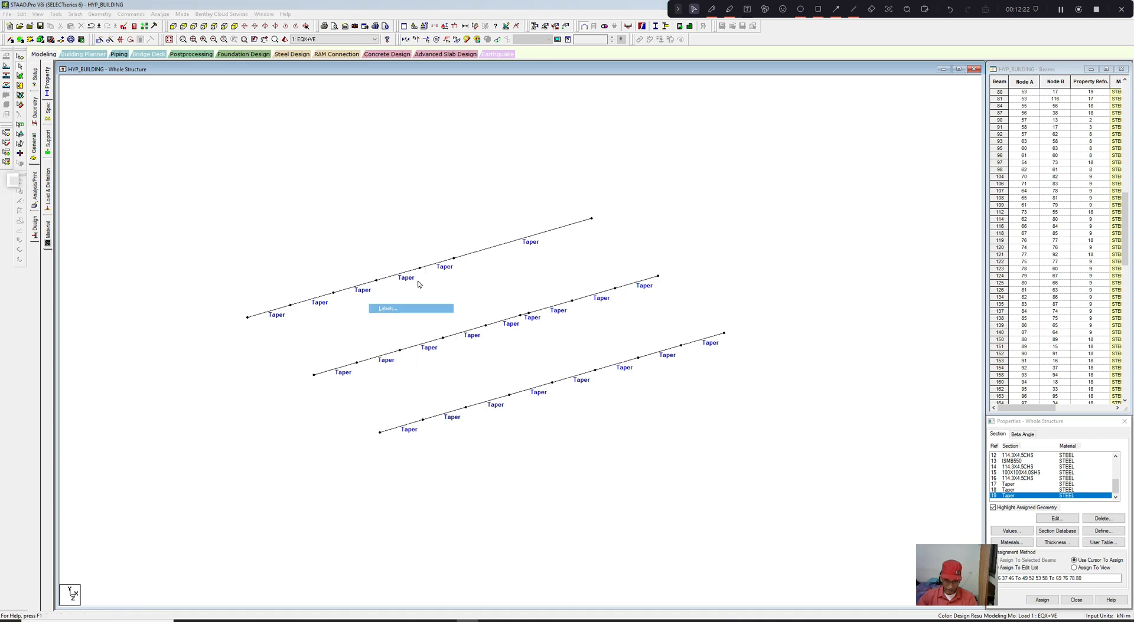
left_click(590, 189)
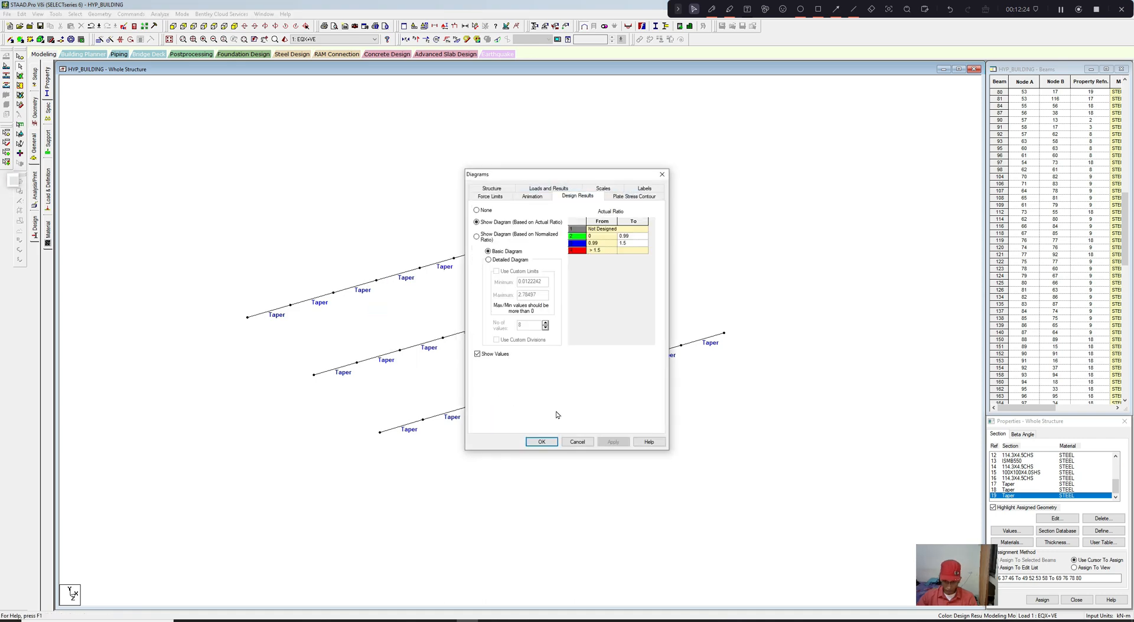
left_click(541, 442)
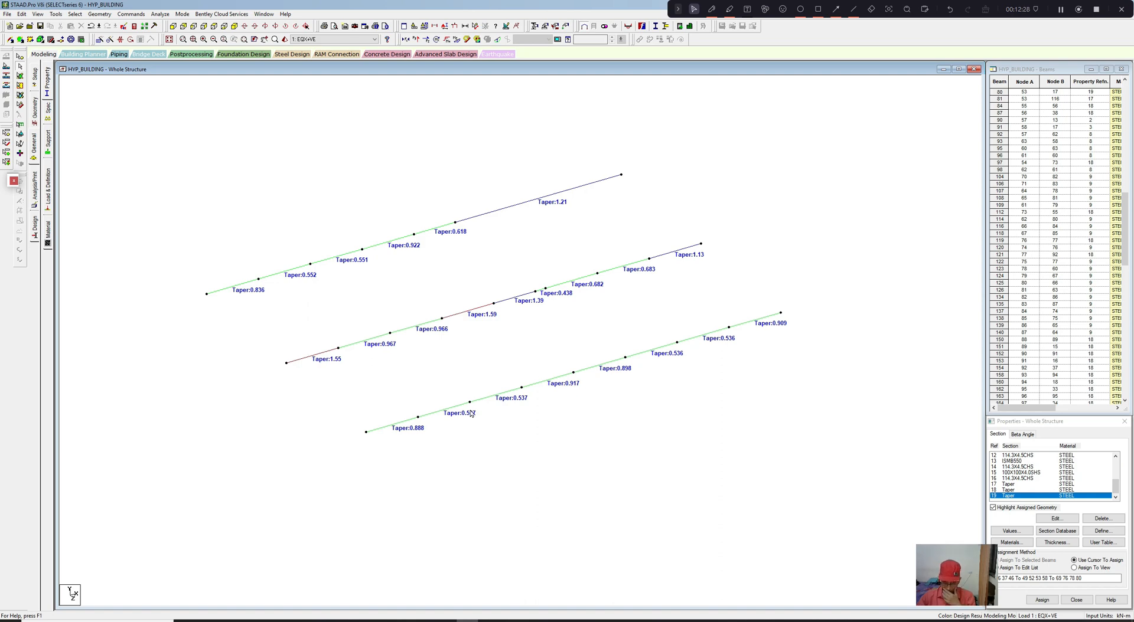
left_click_drag(379, 379, 625, 444)
left_click(346, 255)
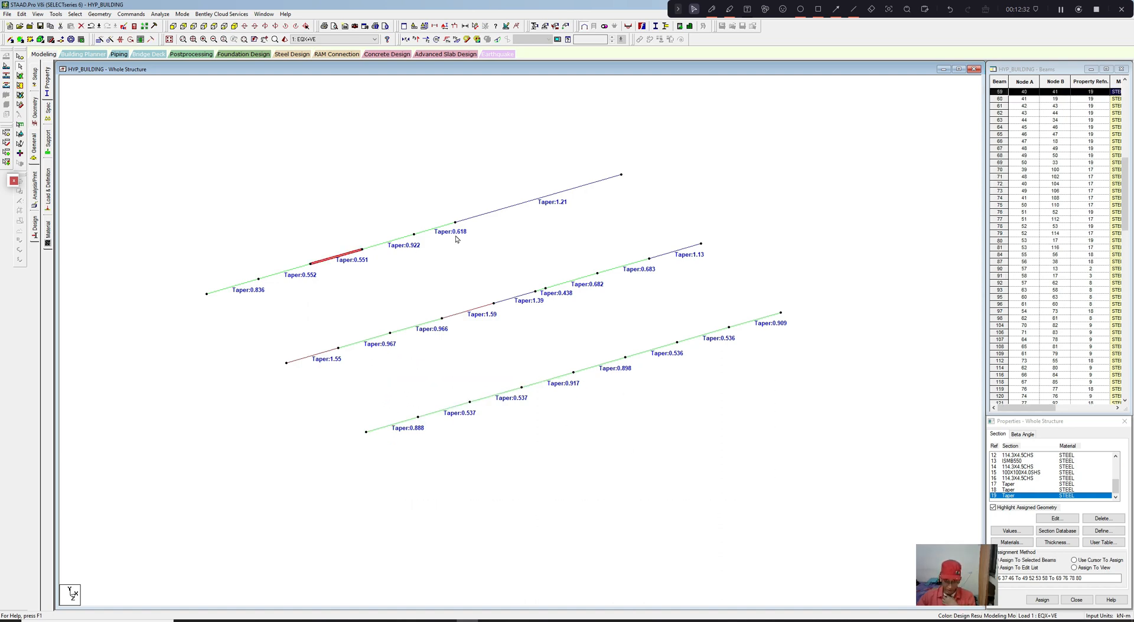
Step: Select the long end member of the rear beam line and measure the distance between its two end nodes
left_click(451, 225)
left_click(467, 222)
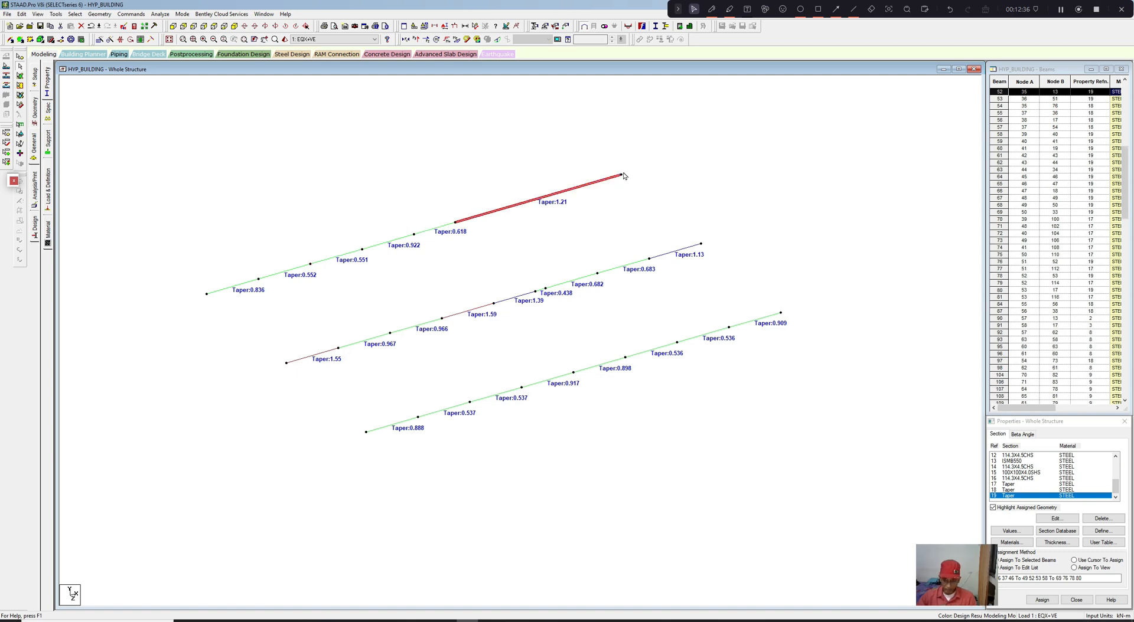
left_click(476, 26)
left_click(621, 174)
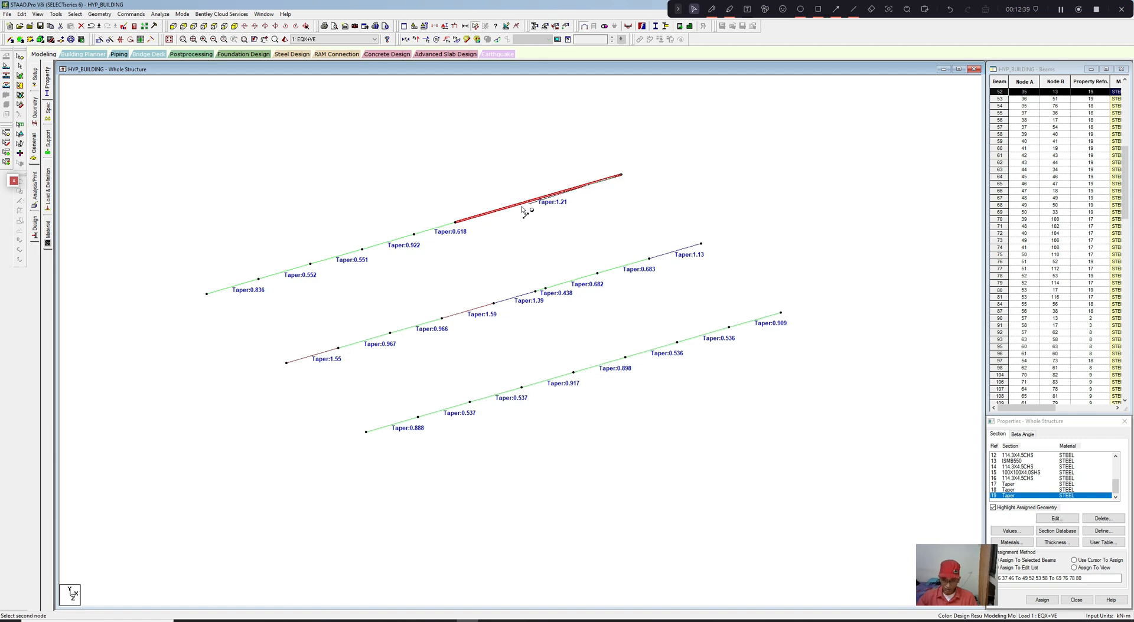
left_click(457, 223)
Step: Examine the design ratios along the three main fixed beam lines, focusing on the members of the middle line
scroll(482, 237, "up", 1)
scroll(481, 237, "up", 1)
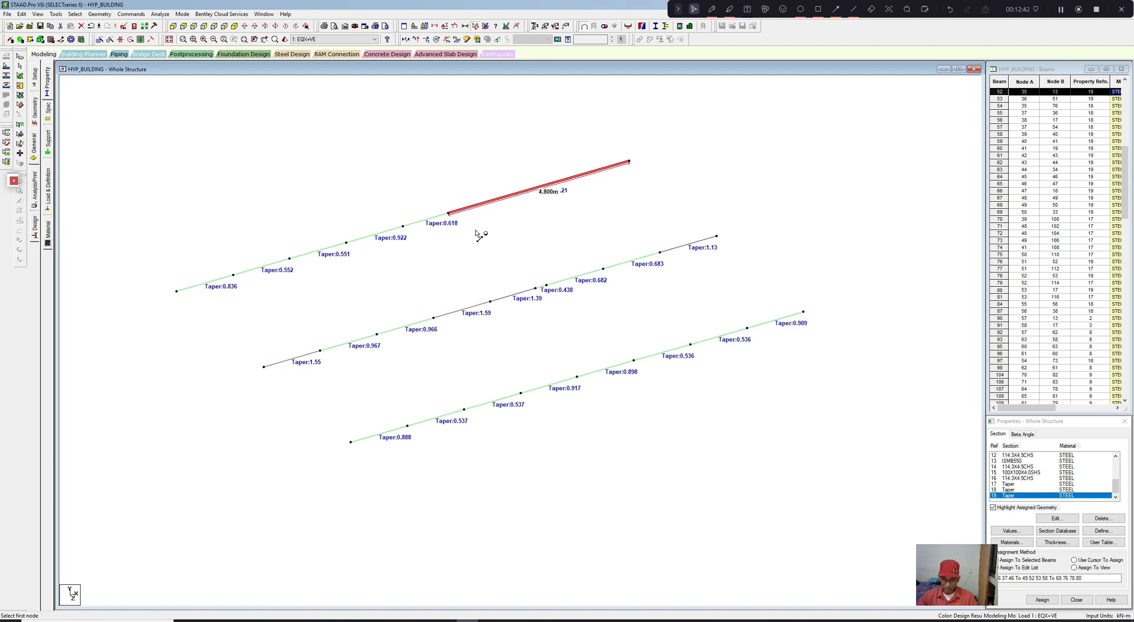
scroll(477, 235, "down", 1)
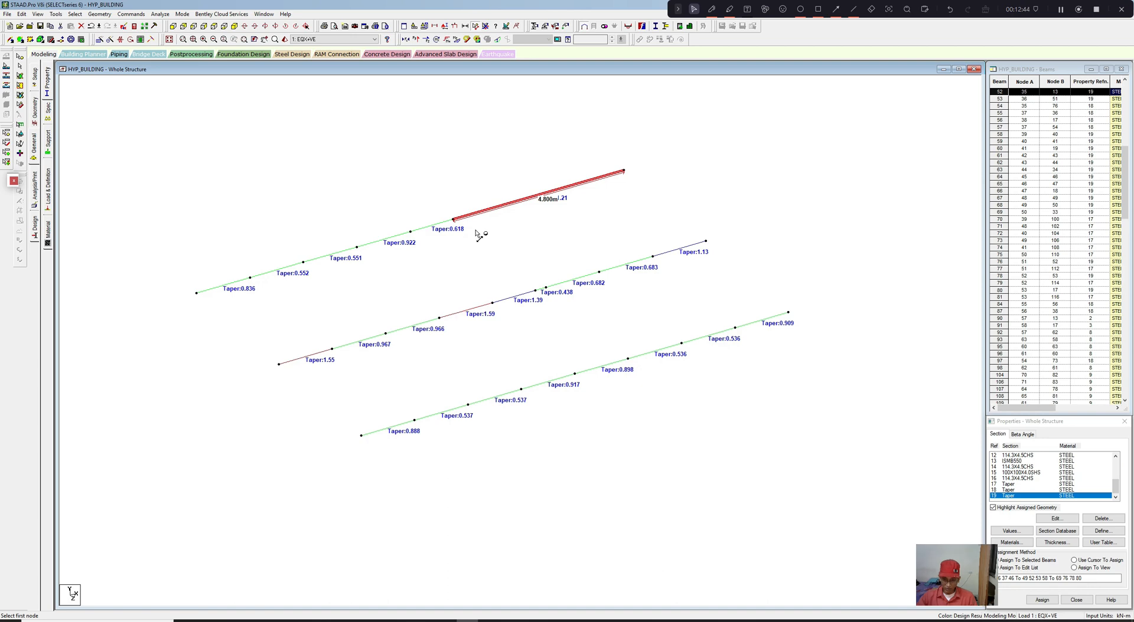
scroll(478, 235, "up", 2)
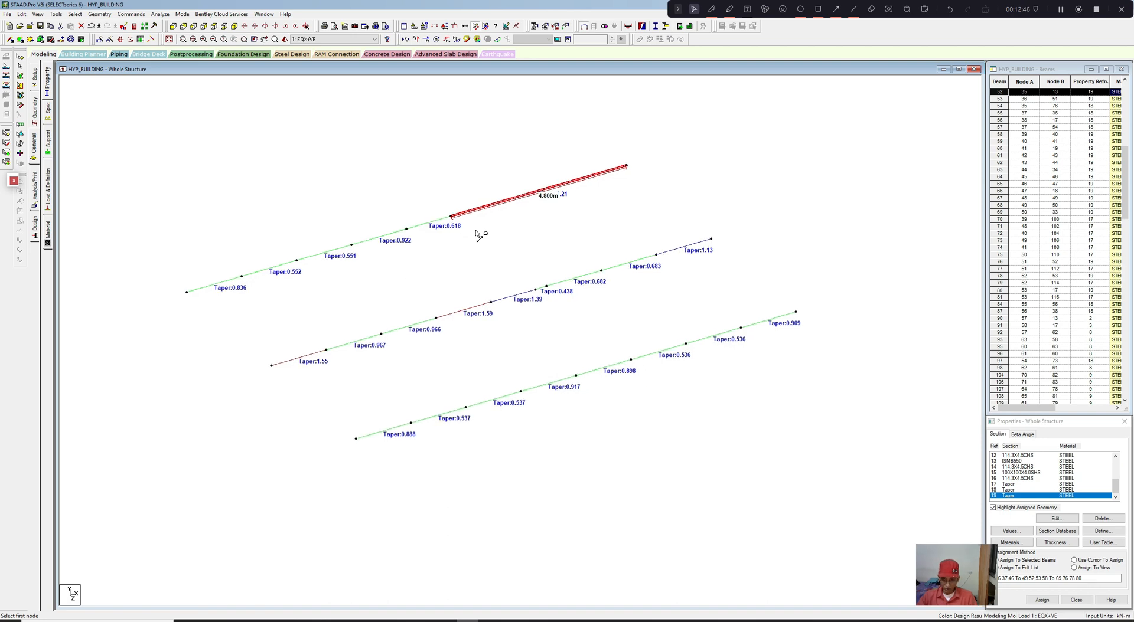
scroll(478, 235, "down", 3)
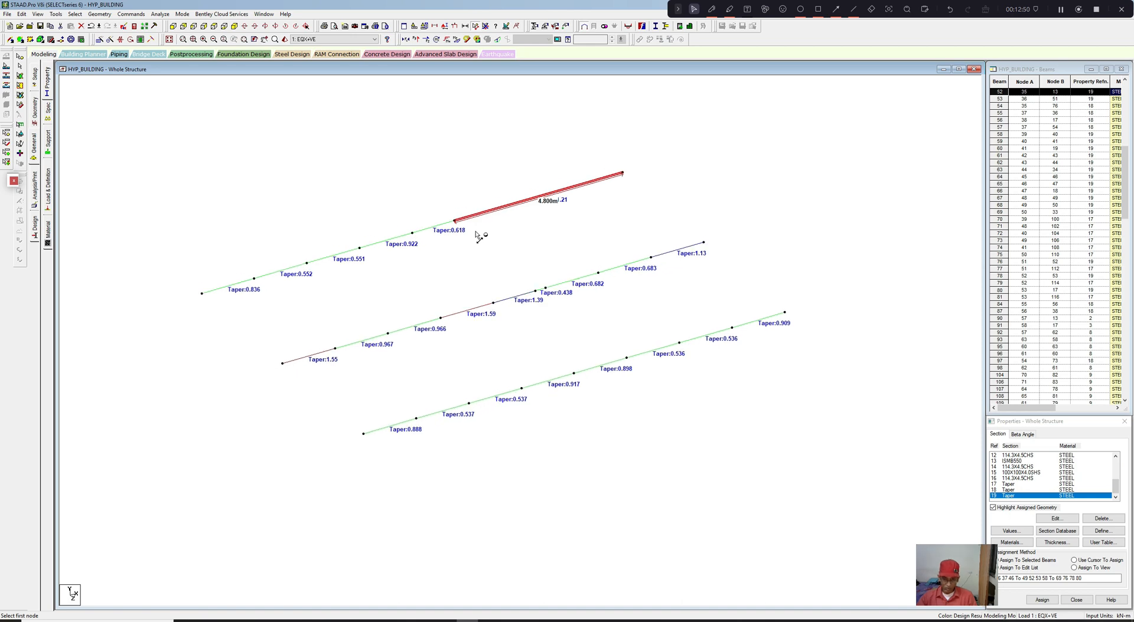
scroll(478, 235, "up", 2)
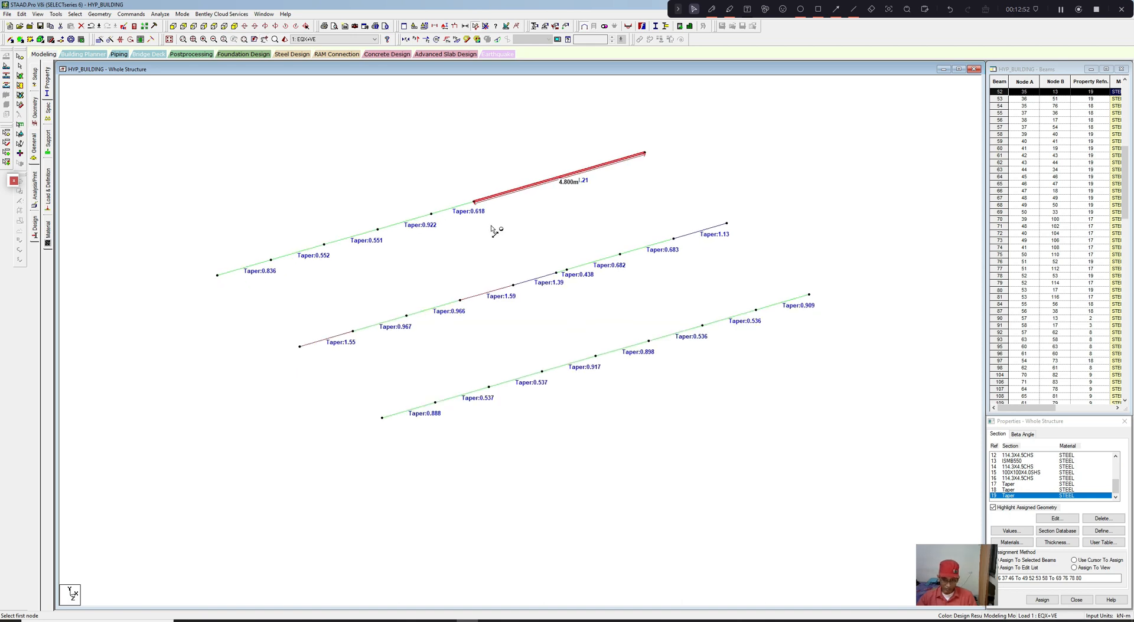
scroll(490, 235, "down", 1)
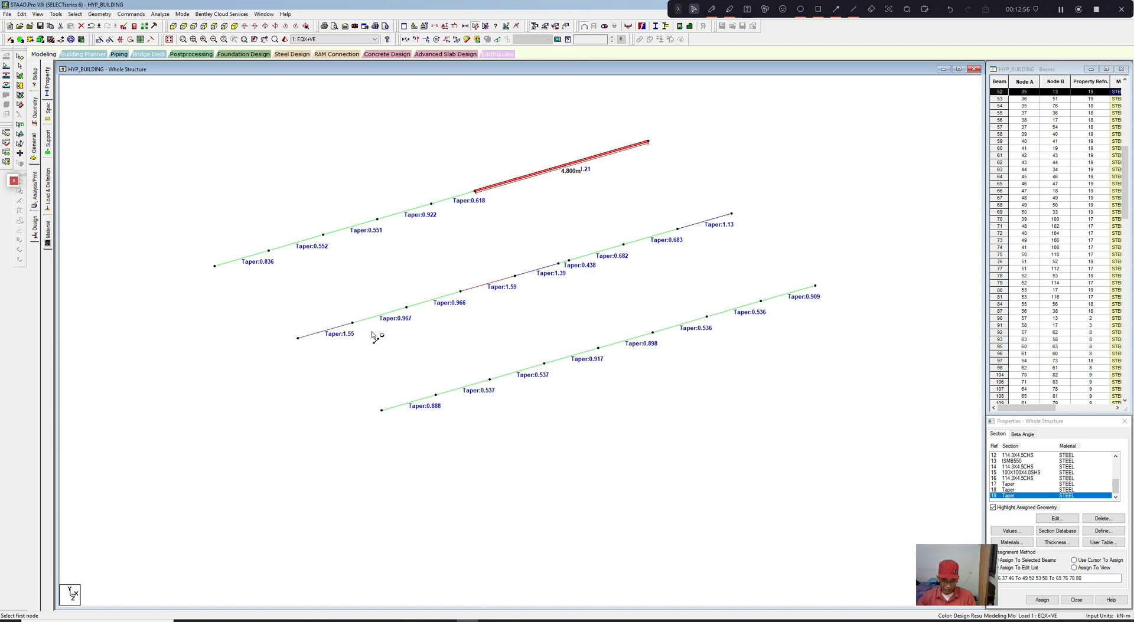
scroll(355, 330, "up", 1)
scroll(431, 238, "up", 1)
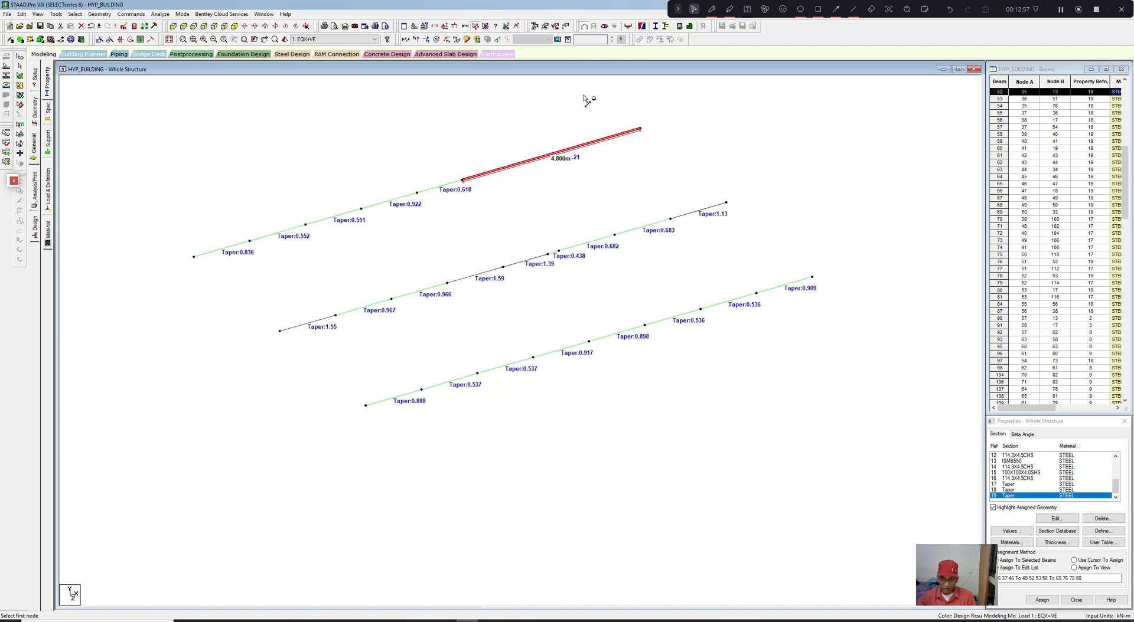
left_click(729, 8)
mouse_move(481, 242)
left_mouse_down()
mouse_move(256, 336)
mouse_move(723, 177)
mouse_move(413, 252)
left_mouse_up()
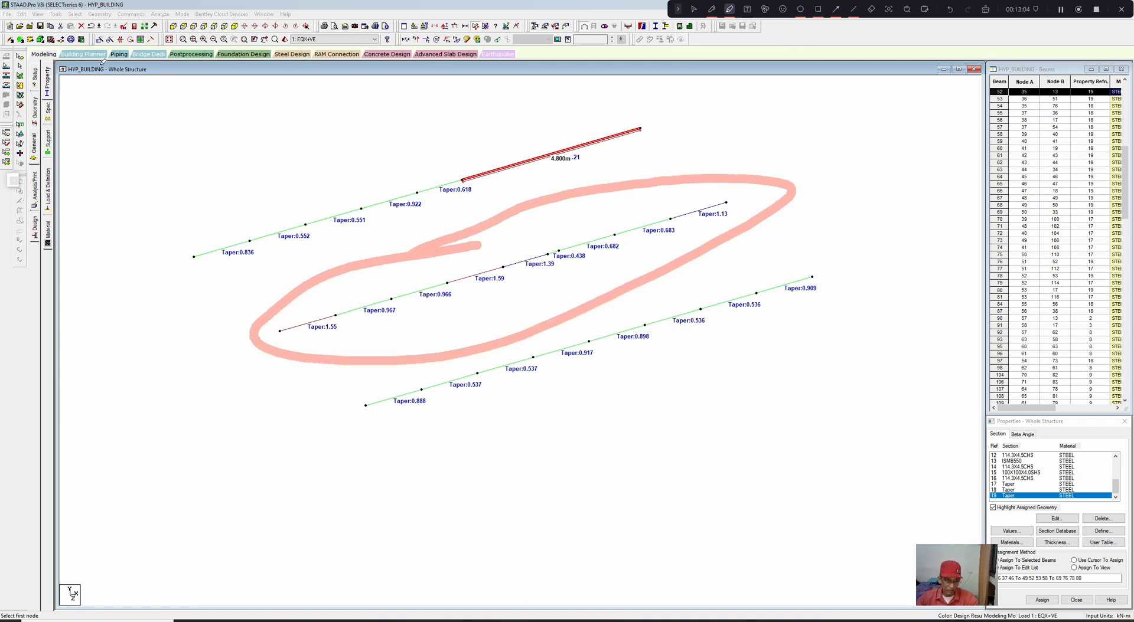
left_click(986, 13)
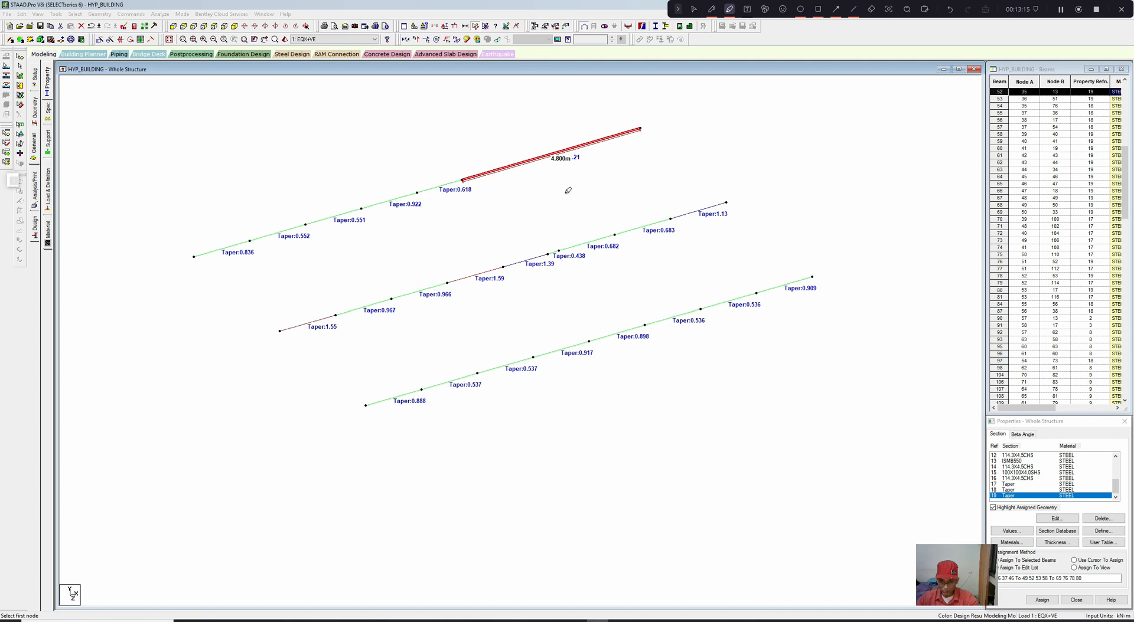
left_click(694, 9)
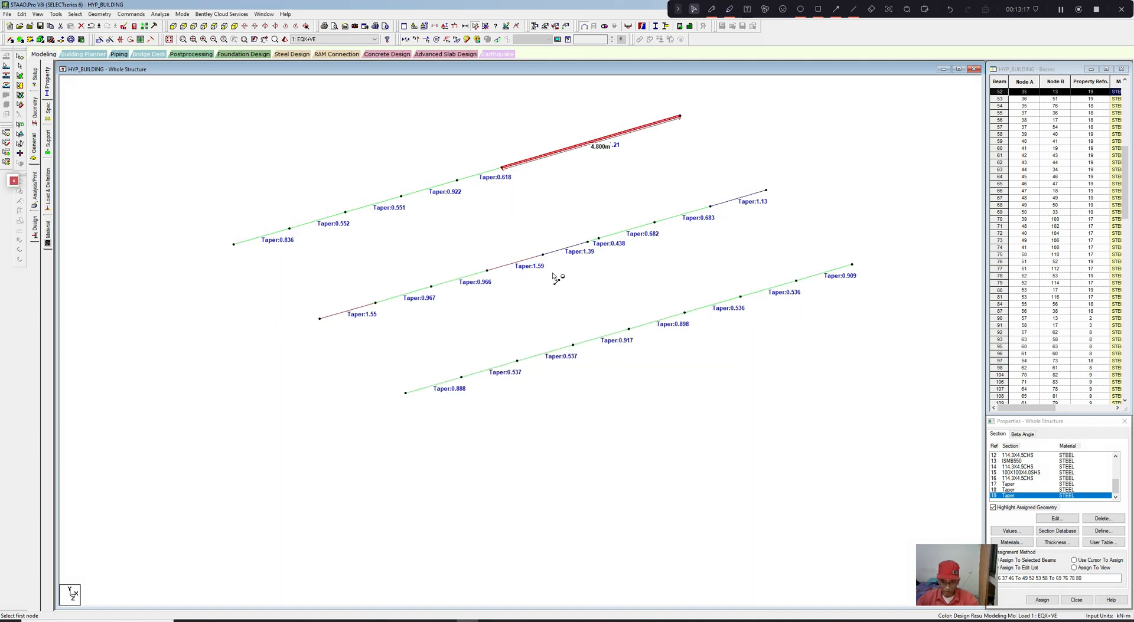
Step: Select all members of the middle main fixed beam line from one end to the other
scroll(555, 281, "up", 1)
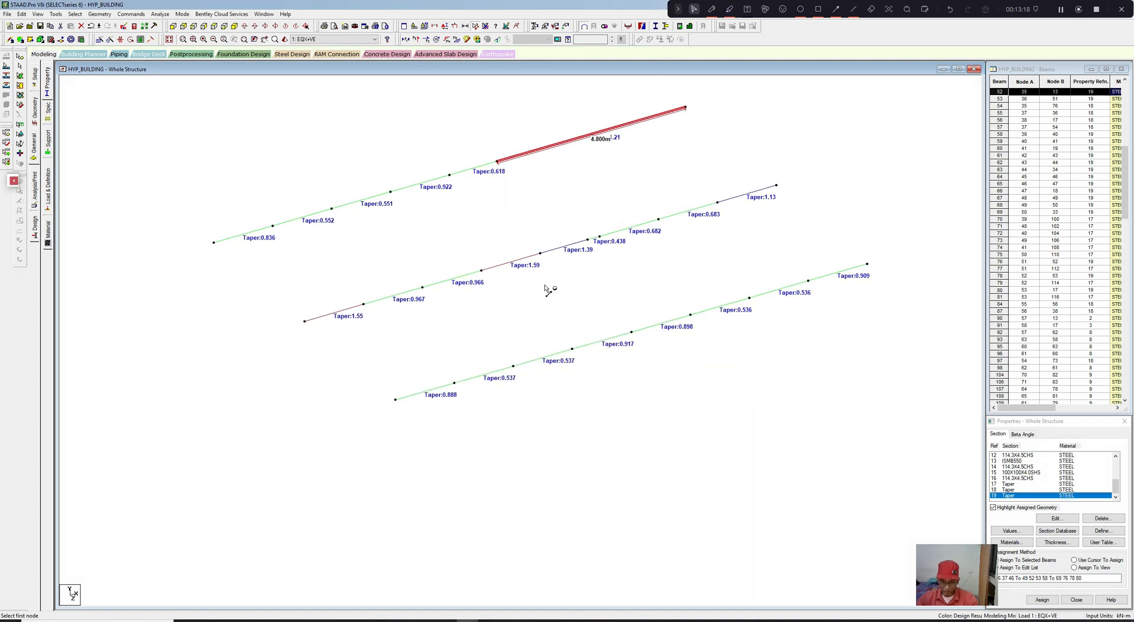
left_click(358, 304)
left_click(411, 290, "ctrl")
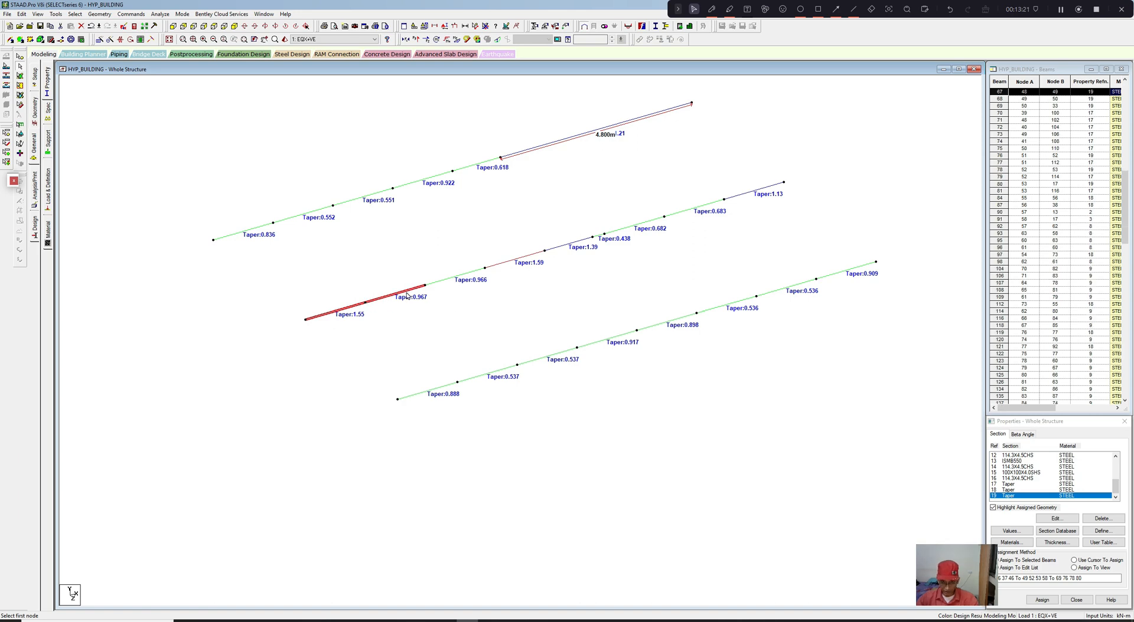
left_click(476, 271, "ctrl")
left_click(517, 259, "ctrl")
left_click(581, 242, "ctrl")
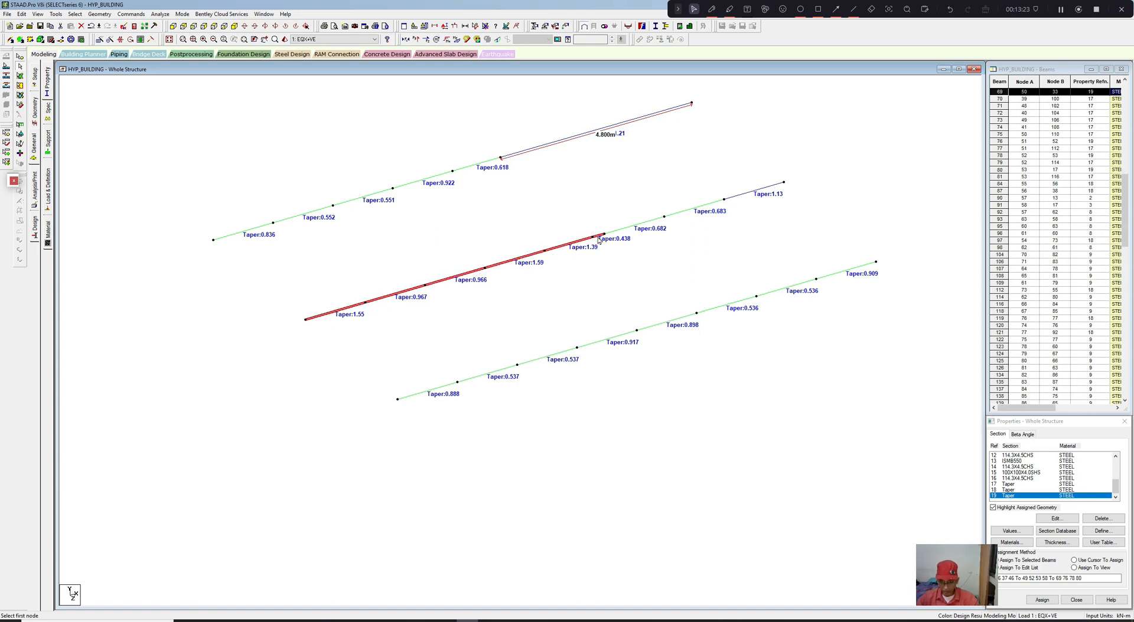
left_click(630, 229, "ctrl")
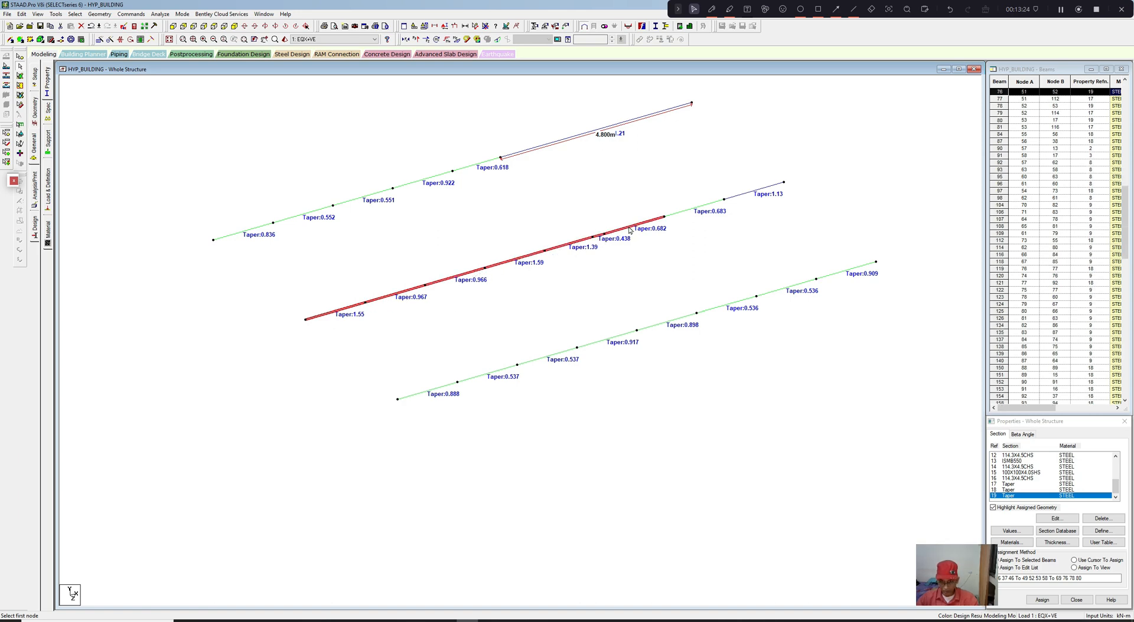
left_click(743, 195, "ctrl")
scroll(719, 258, "up", 3)
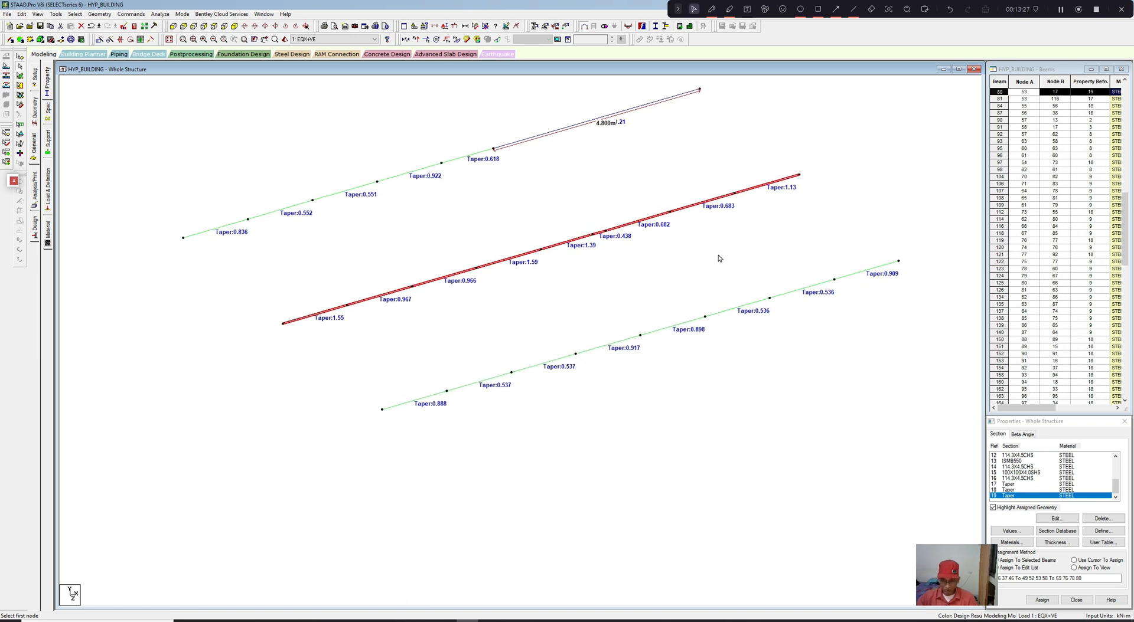
Step: Define a steel Tapered I section with 0.370 m depth at both start and end nodes and 0.004 m web thickness
left_click(1102, 531)
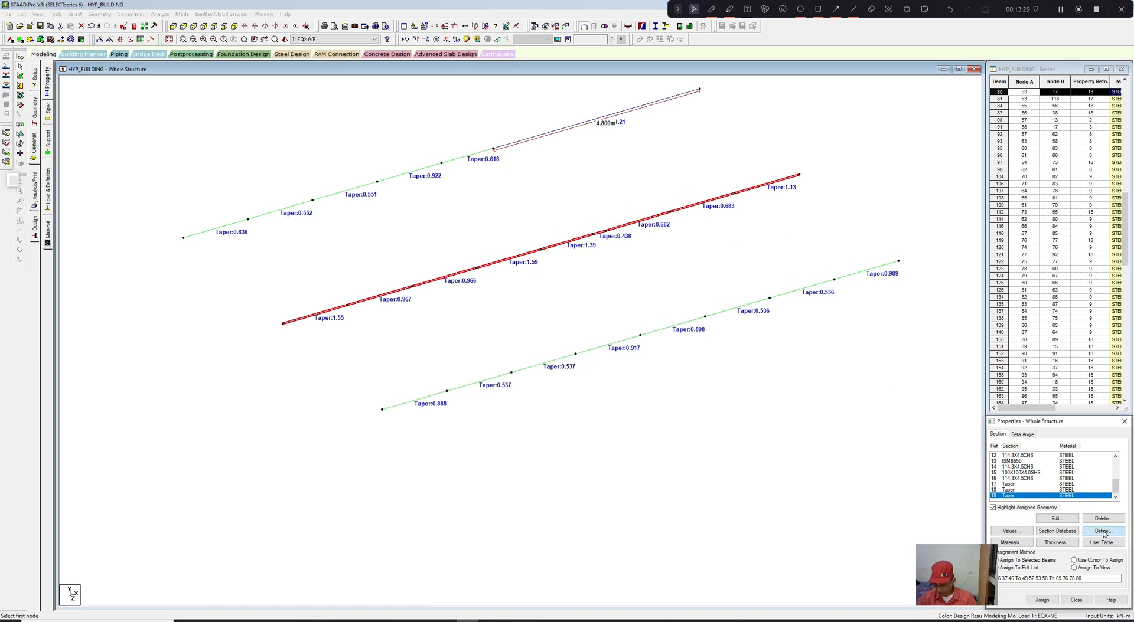
left_click(450, 273)
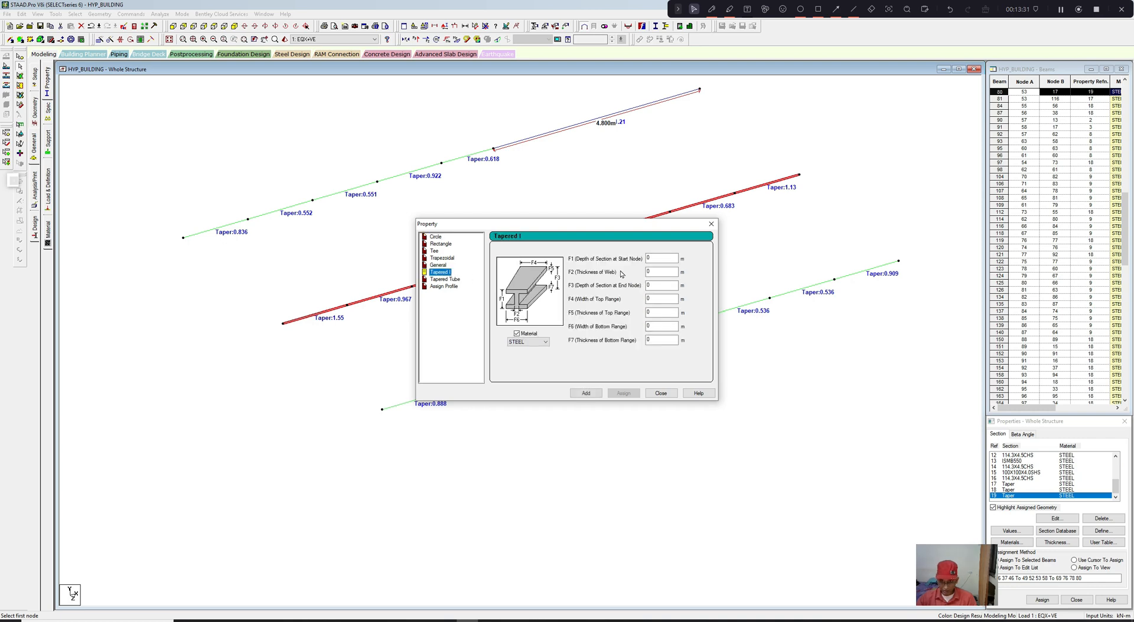
type(".")
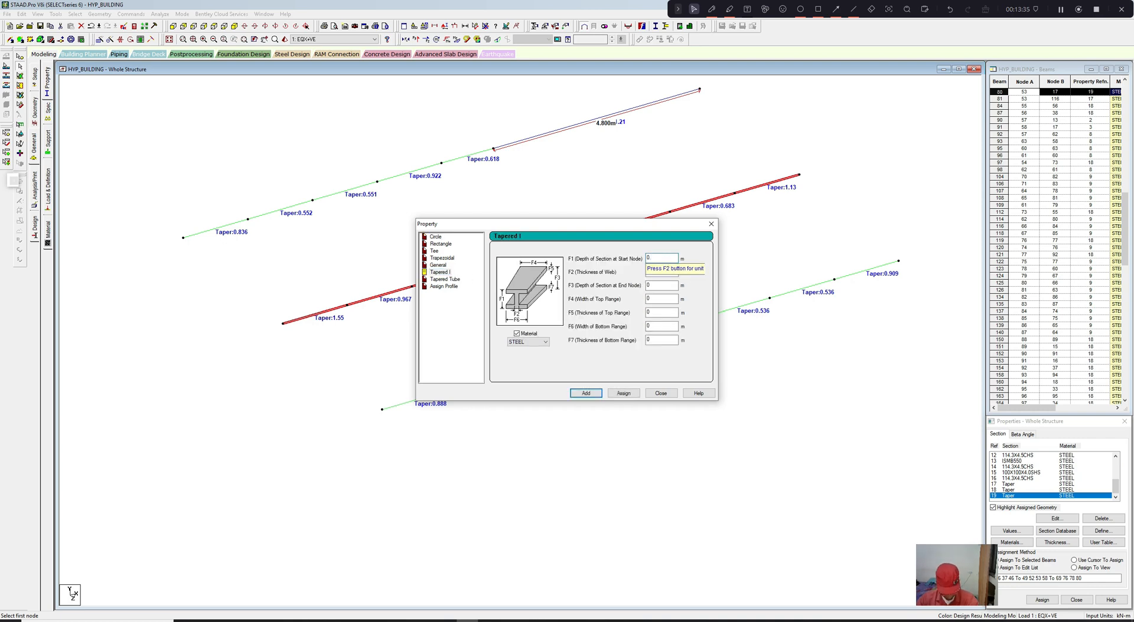
key("BackSpace")
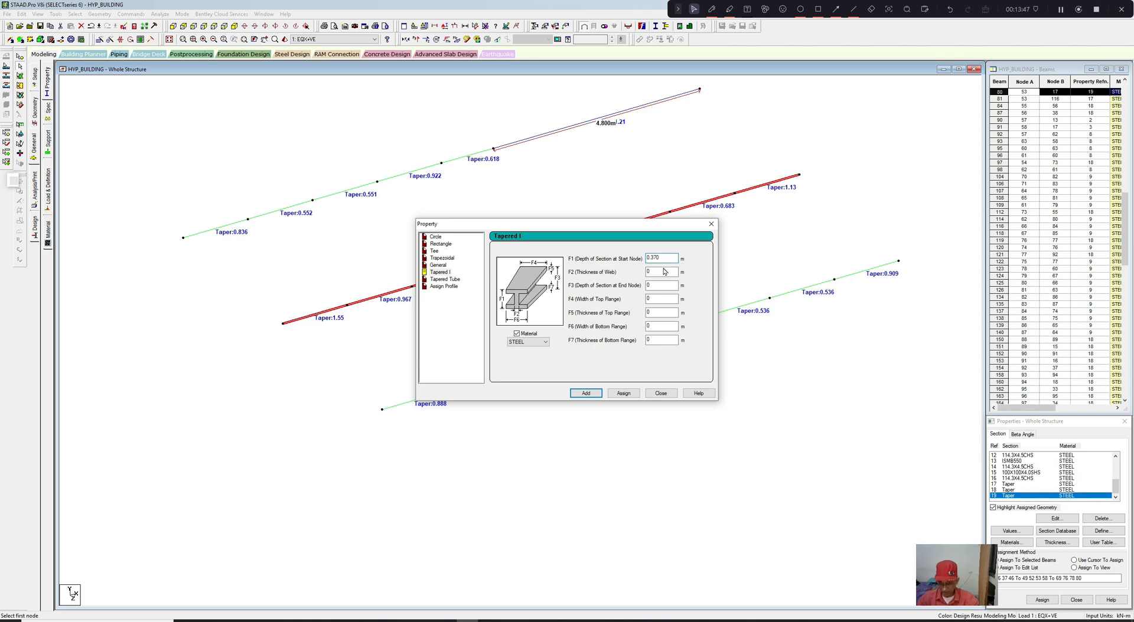
key("Tab")
type(".004")
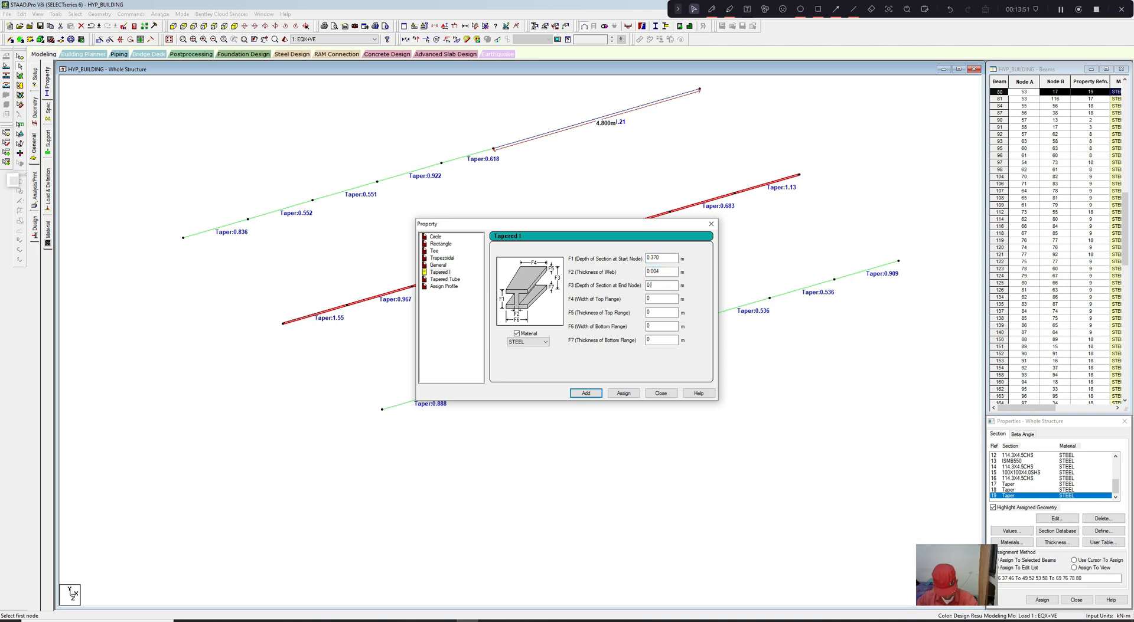
type(".370")
key("Tab")
Step: Give the section a 0.15 m wide, 0.010 m thick top flange and assign it to the middle beam line, deleting the old result files
type("0")
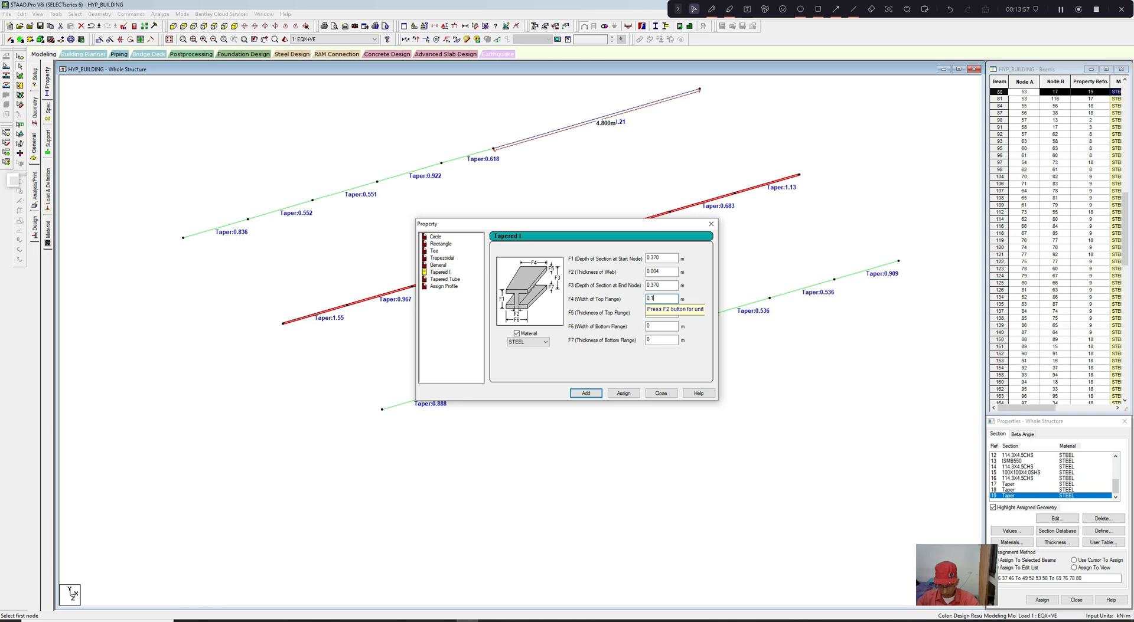
type(".15")
key("Tab")
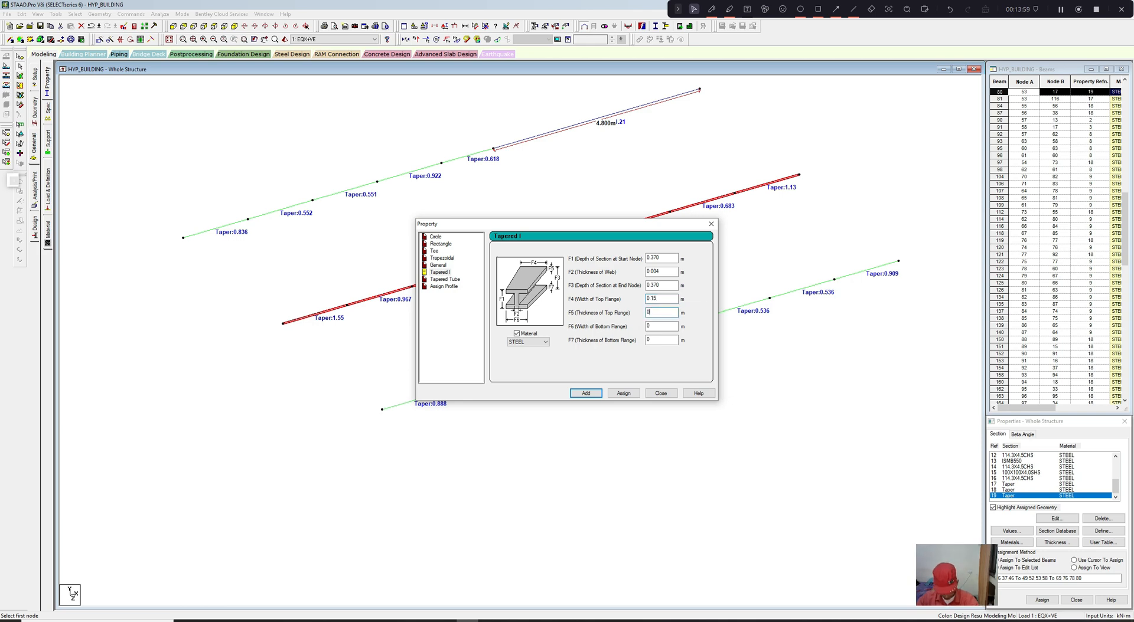
type(".010")
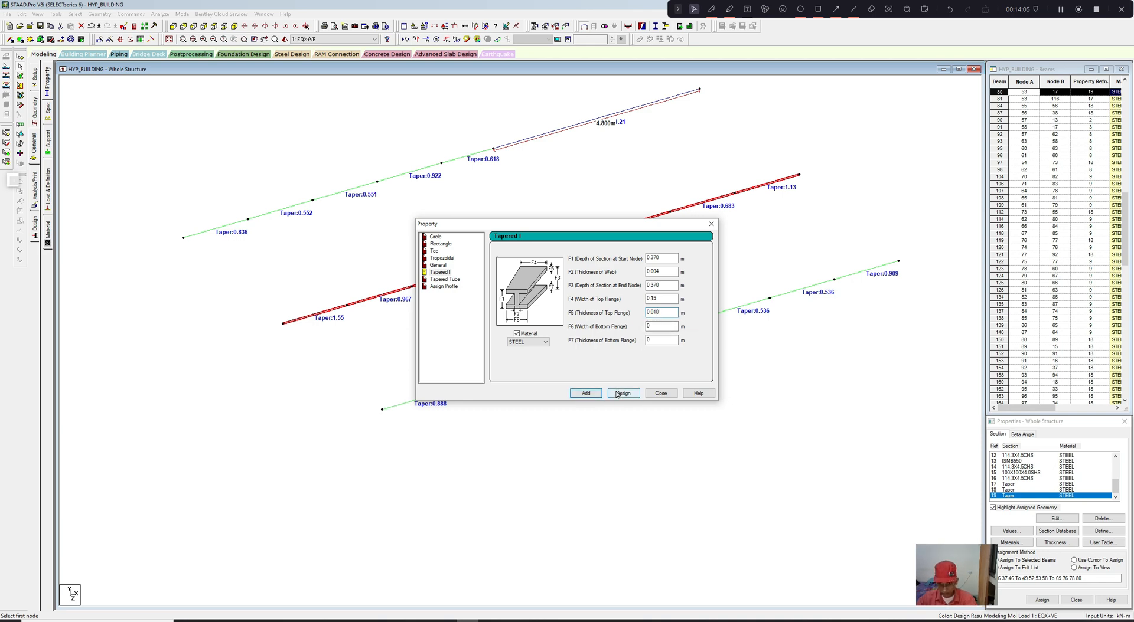
left_click(623, 394)
left_click(610, 337)
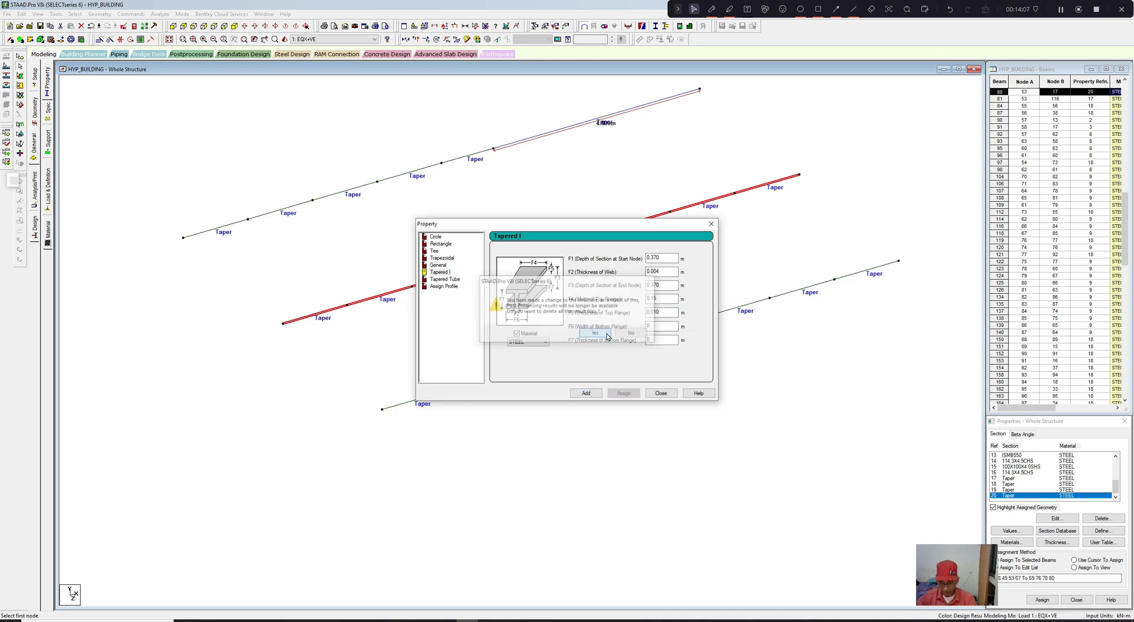
left_click(711, 224)
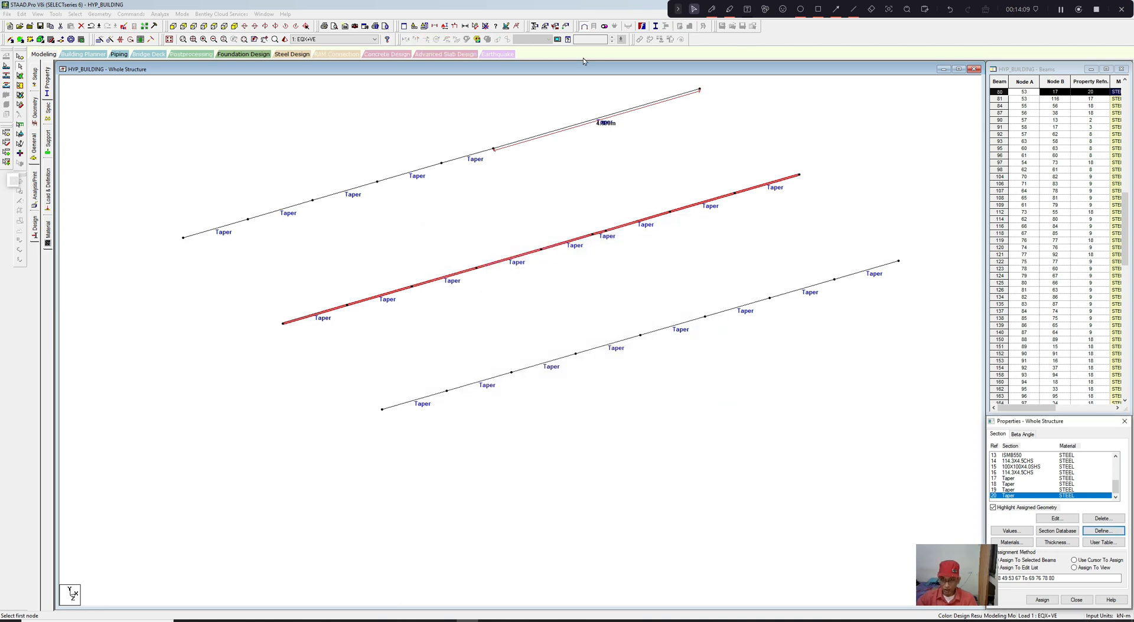
left_click(818, 10)
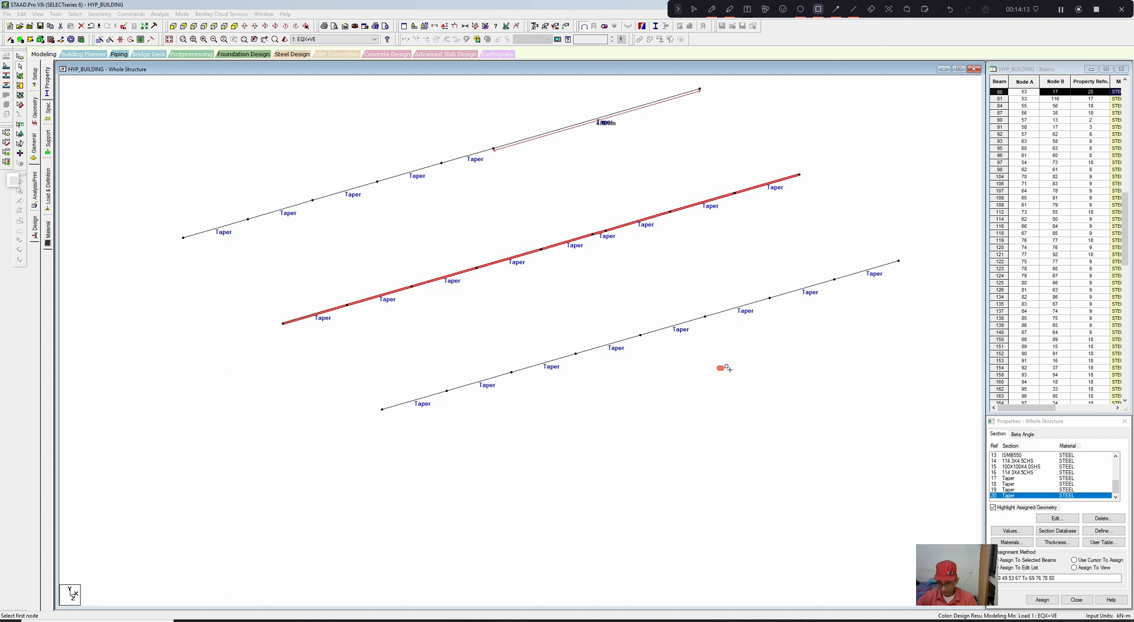
left_click_drag(728, 369, 862, 378)
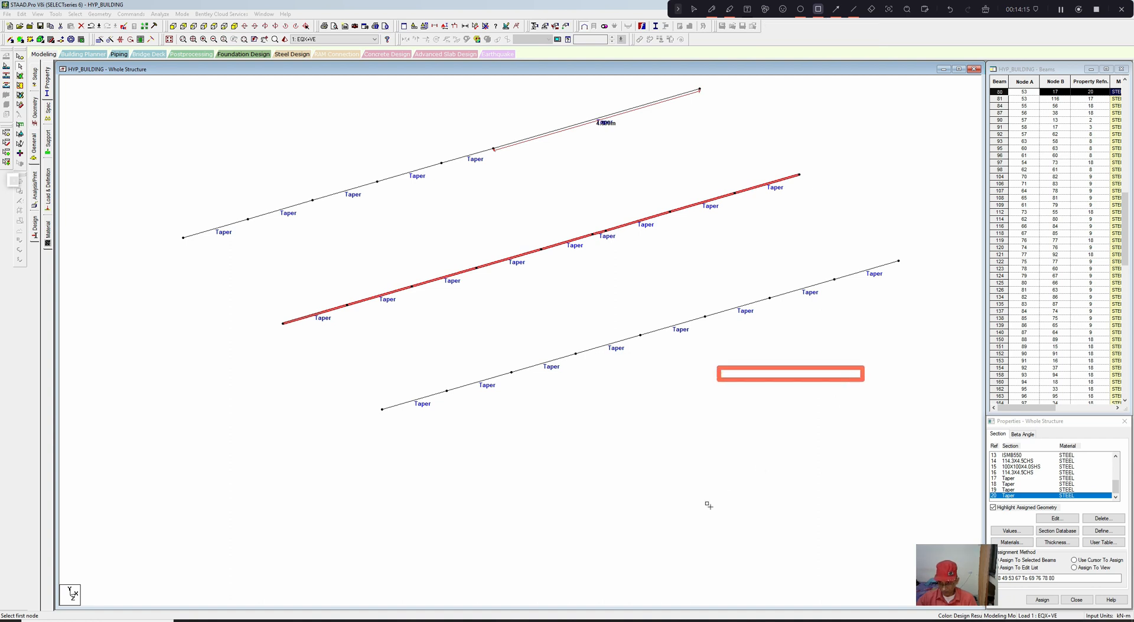
mouse_move(706, 520)
left_mouse_down()
mouse_move(865, 532)
mouse_move(820, 533)
left_mouse_up()
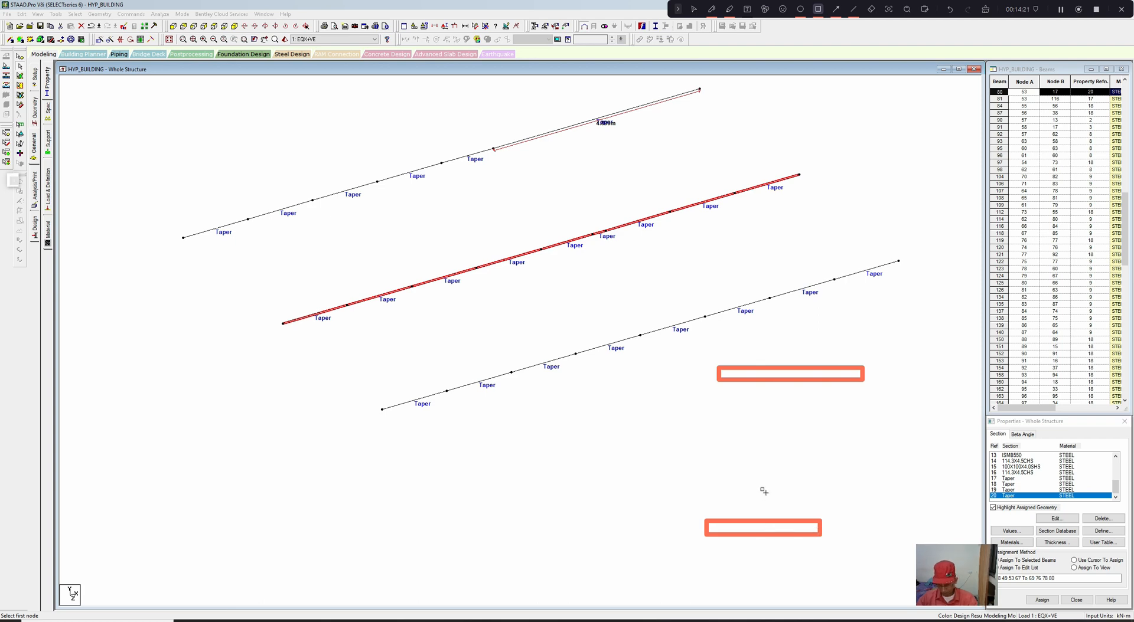
left_click(985, 10)
left_click(817, 10)
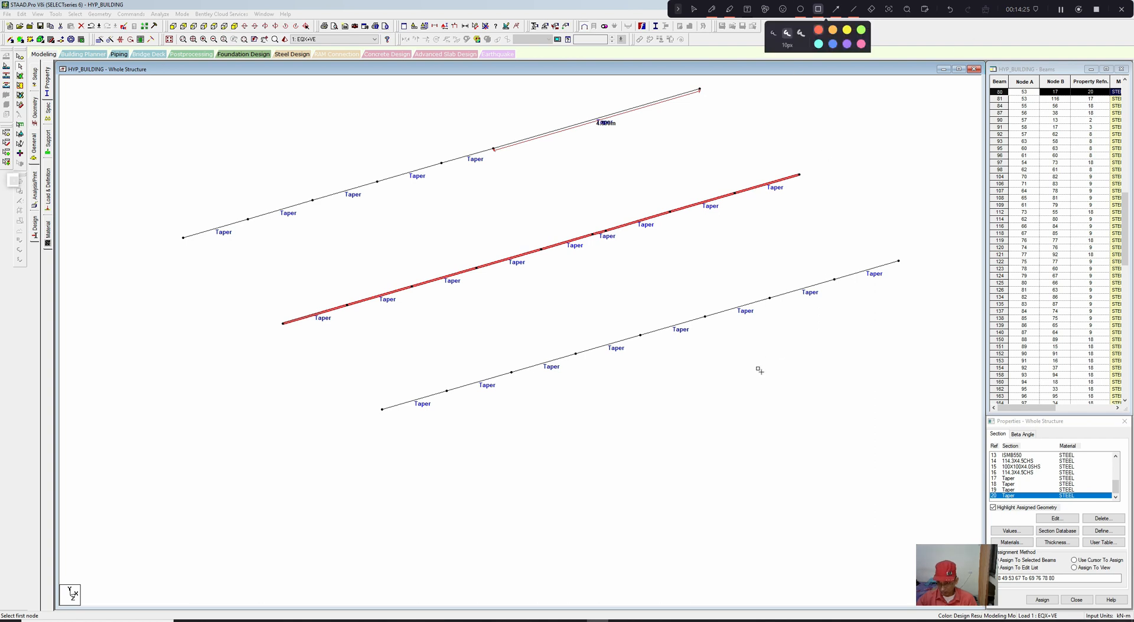
left_click_drag(757, 372, 872, 384)
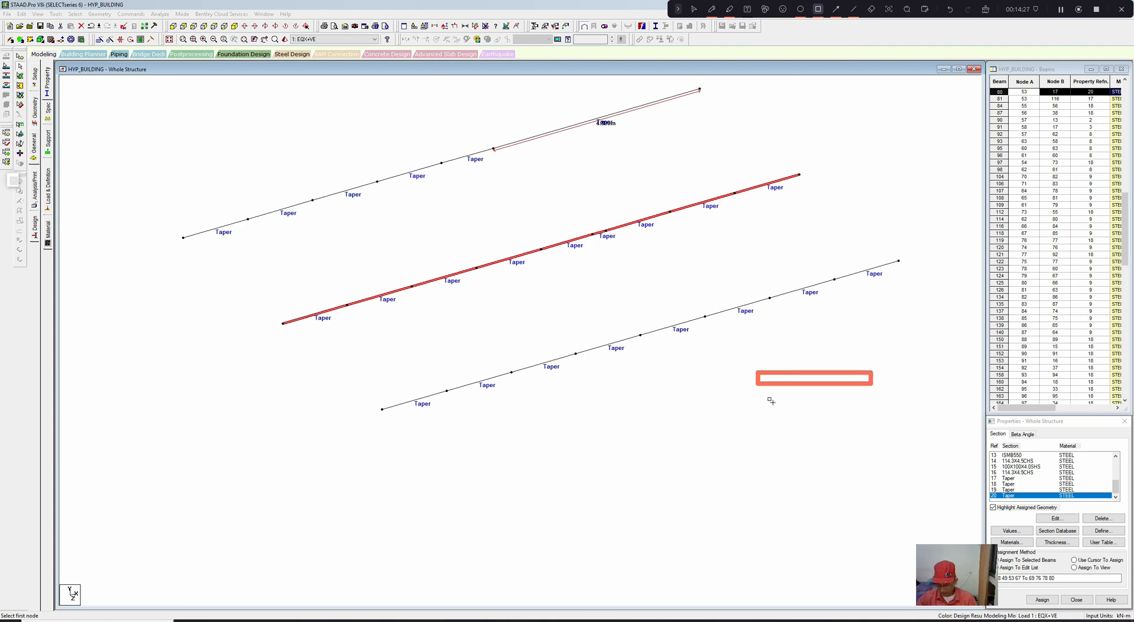
left_click_drag(756, 512, 875, 527)
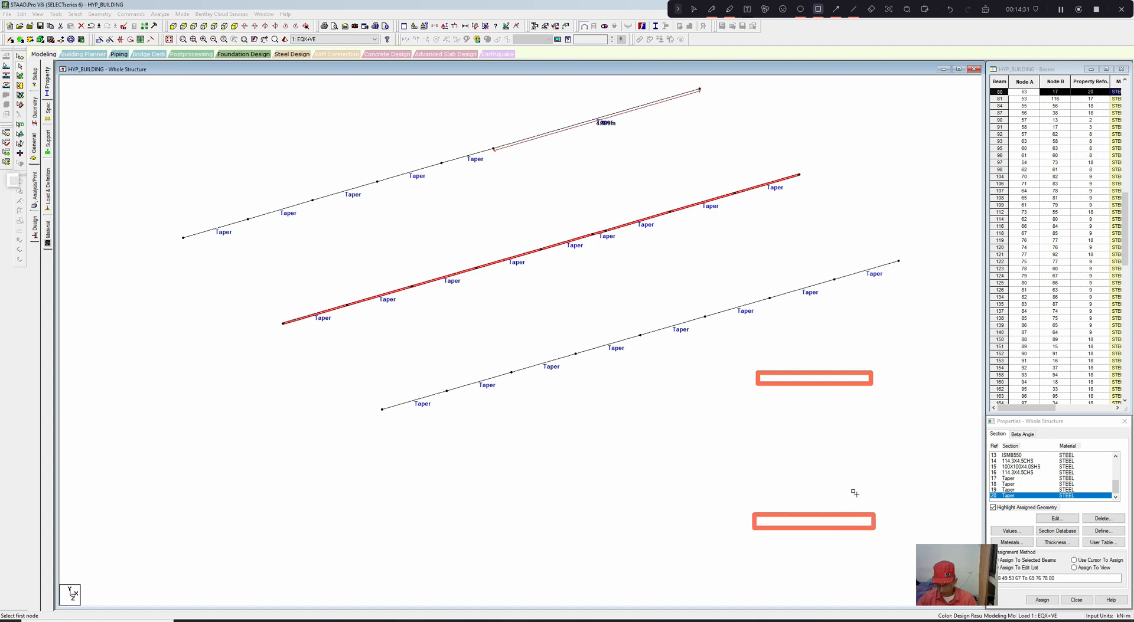
left_click_drag(814, 388, 819, 510)
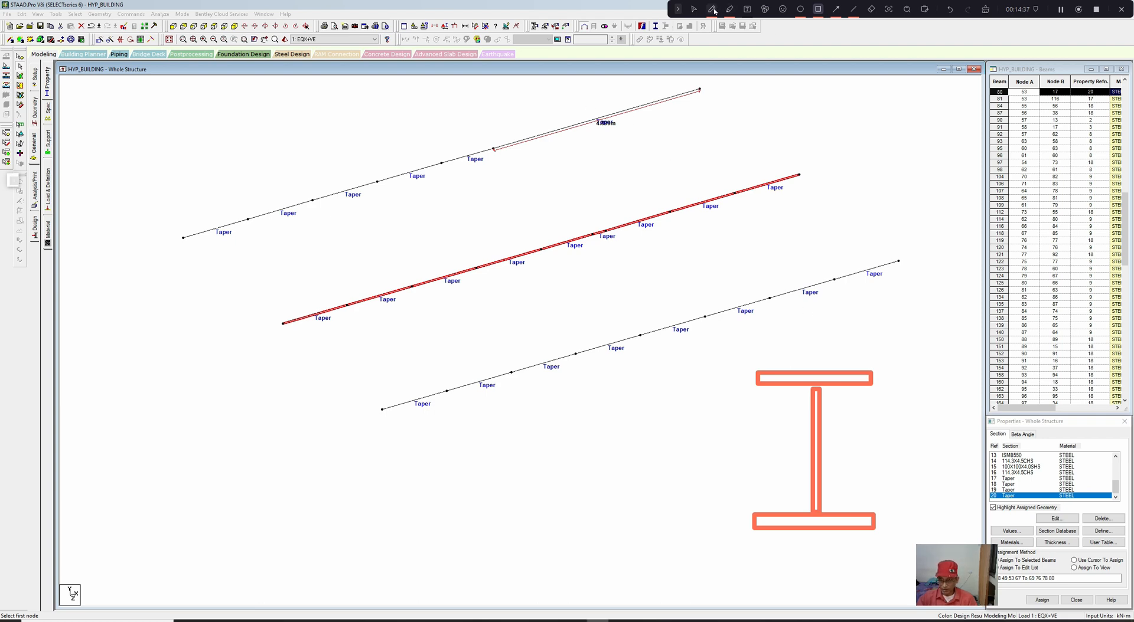
left_click(712, 9)
left_click_drag(759, 439, 768, 466)
mouse_move(779, 431)
left_mouse_down()
mouse_move(794, 461)
mouse_move(795, 421)
mouse_move(802, 434)
left_mouse_up()
left_click(807, 349)
left_click_drag(806, 350, 807, 368)
left_click_drag(824, 336, 823, 343)
mouse_move(817, 531)
left_mouse_down()
mouse_move(813, 553)
mouse_move(827, 550)
mouse_move(828, 533)
left_mouse_up()
left_click_drag(889, 528, 934, 517)
mouse_move(877, 370)
left_mouse_down()
mouse_move(910, 371)
mouse_move(896, 376)
left_mouse_up()
left_click_drag(896, 373, 920, 535)
mouse_move(917, 536)
left_mouse_down()
mouse_move(932, 518)
mouse_move(910, 552)
left_mouse_up()
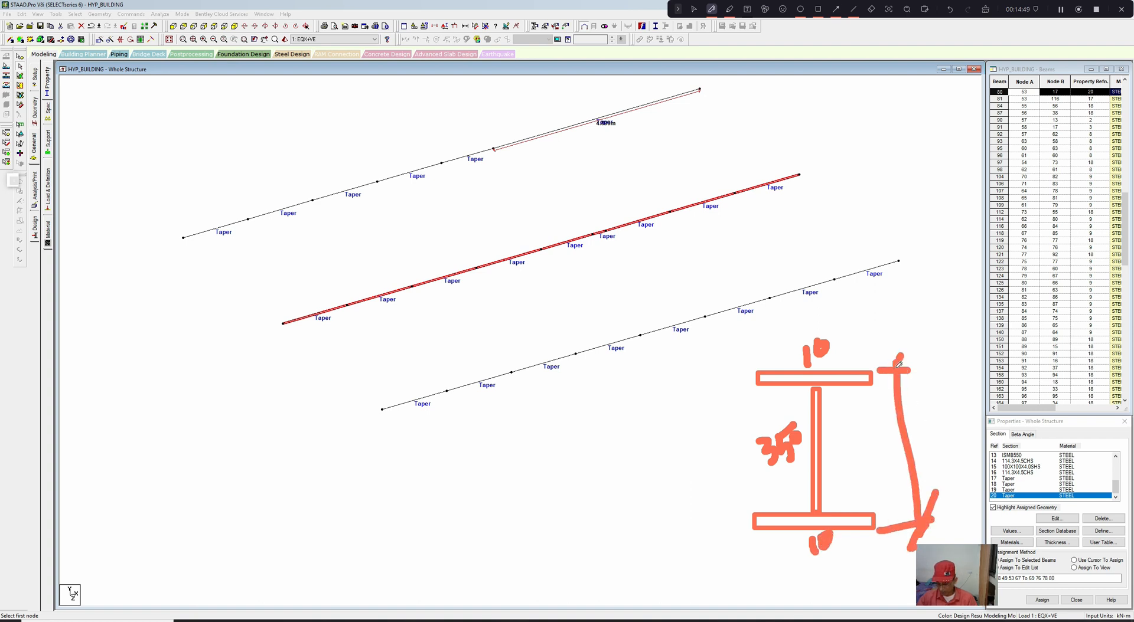
mouse_move(898, 363)
left_mouse_down()
mouse_move(890, 380)
mouse_move(945, 422)
mouse_move(935, 445)
left_mouse_up()
mouse_move(958, 394)
left_mouse_down()
mouse_move(956, 424)
mouse_move(984, 408)
left_mouse_up()
left_click_drag(985, 407, 973, 392)
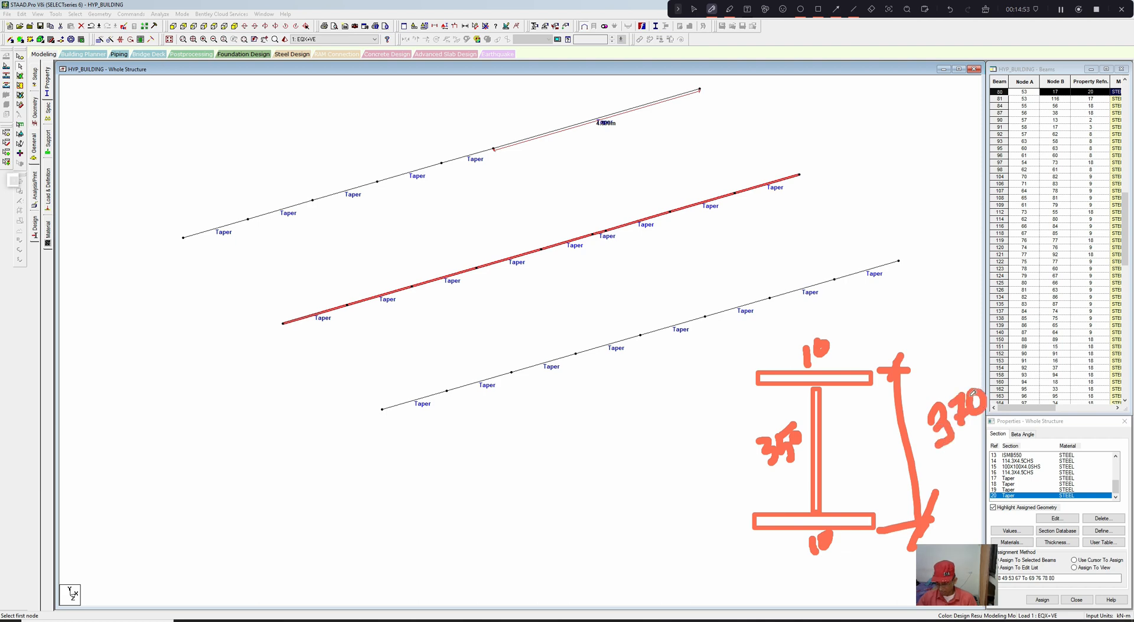
left_click(985, 10)
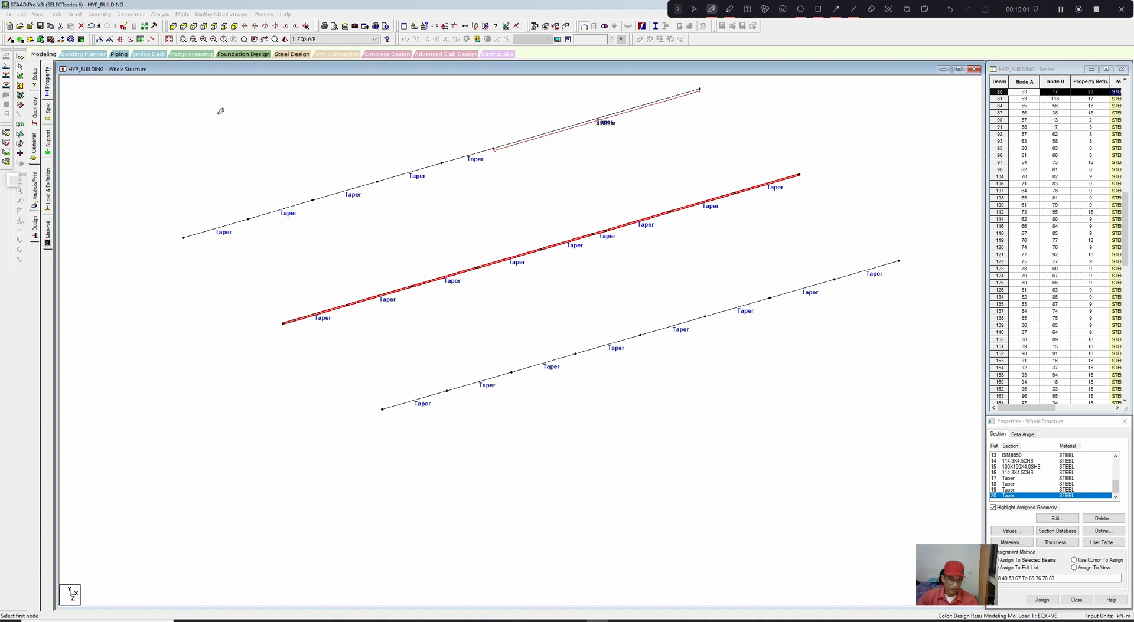
left_click(694, 9)
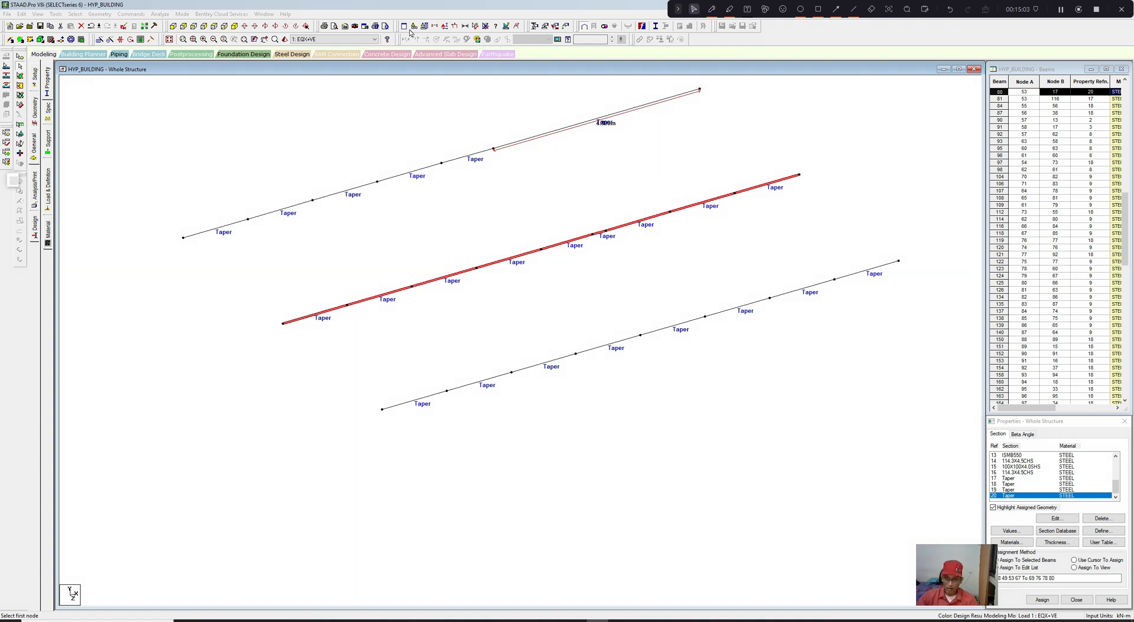
Step: Run the structural analysis with the new beam section assigned and close the analysis report, staying in modeling mode
left_click(160, 13)
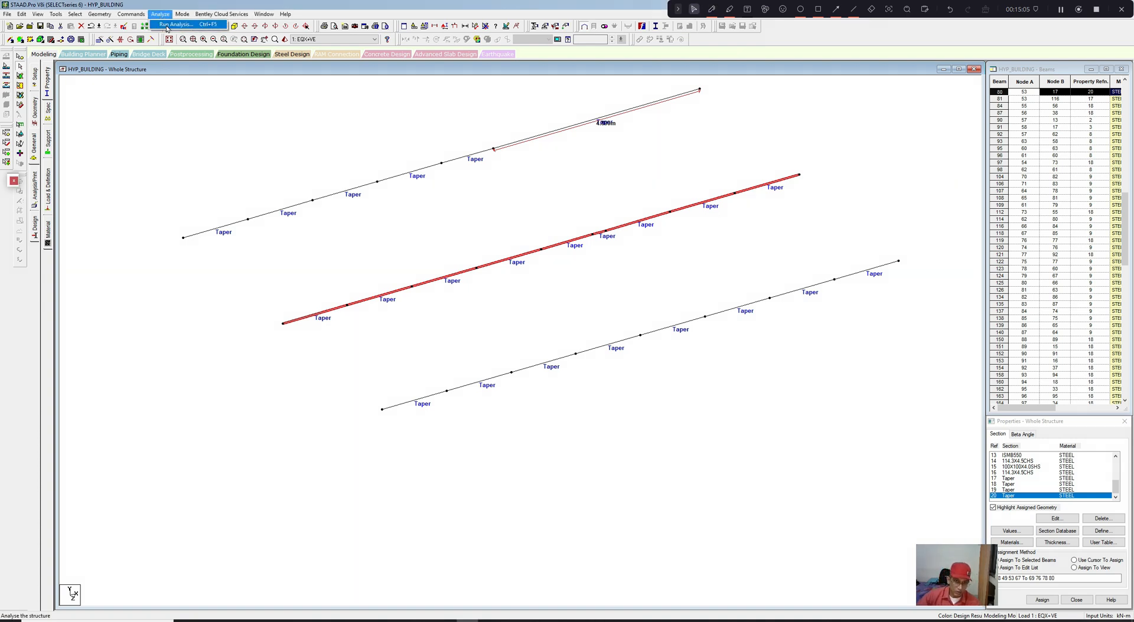
left_click(177, 25)
left_click(511, 325)
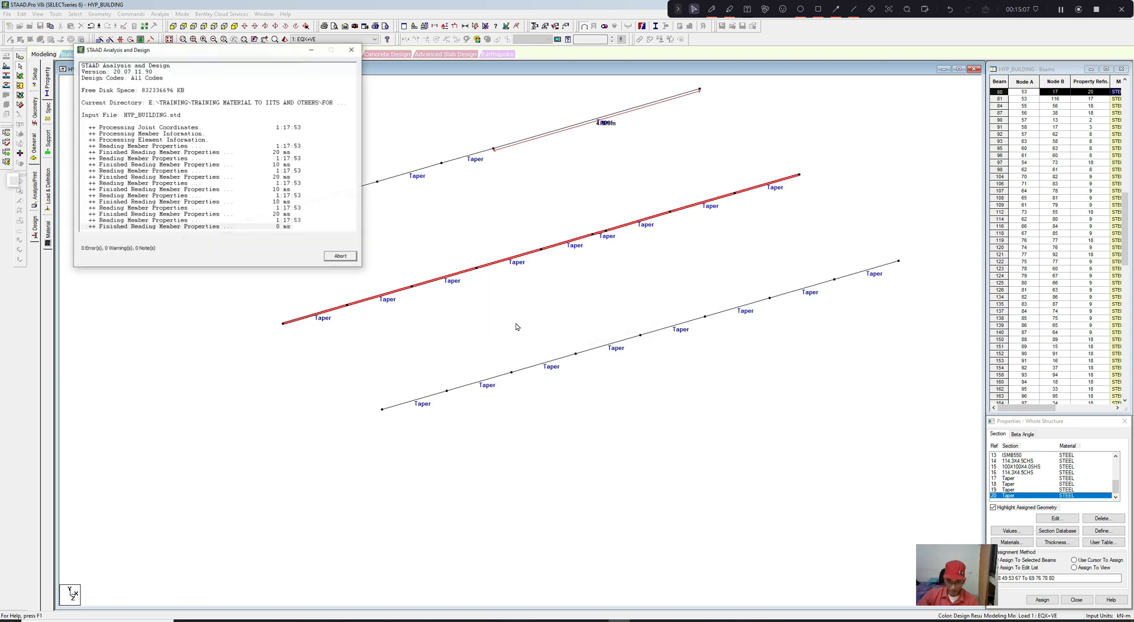
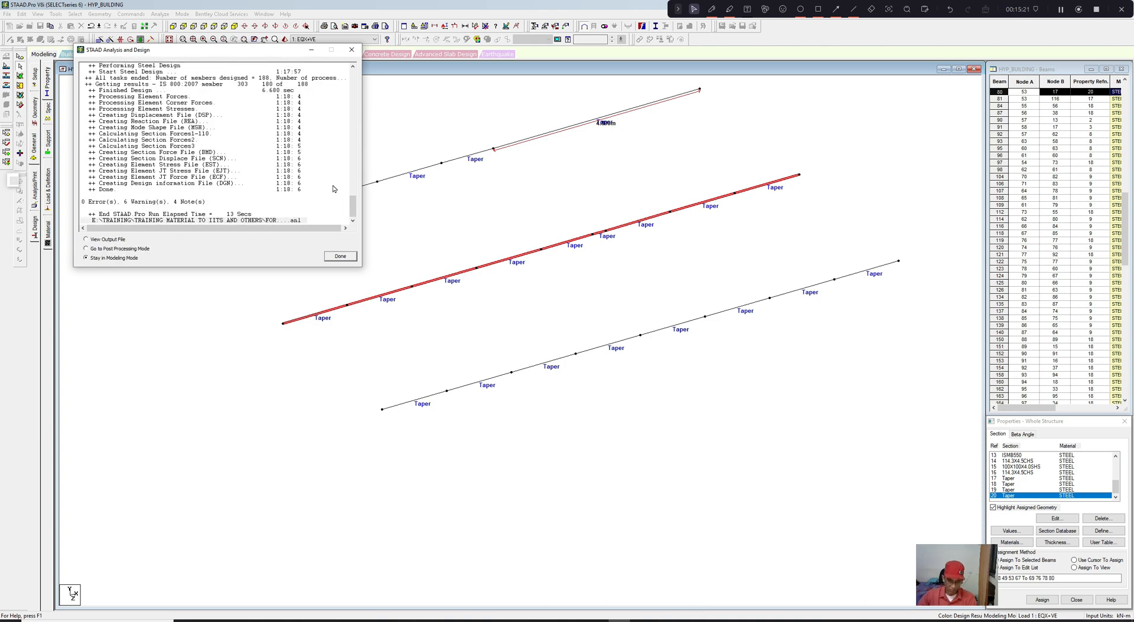
left_click(340, 256)
Step: Display the design results for the three beam lines as a basic actual-ratio diagram with values shown
right_click(349, 237)
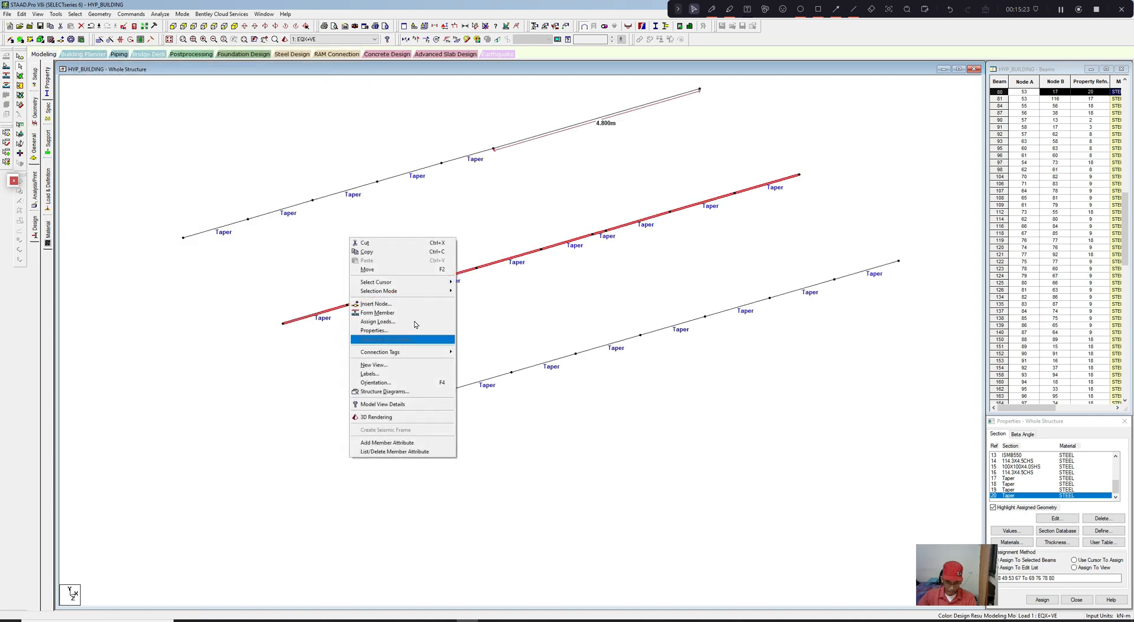
left_click(402, 339)
right_click(393, 216)
left_click(425, 331)
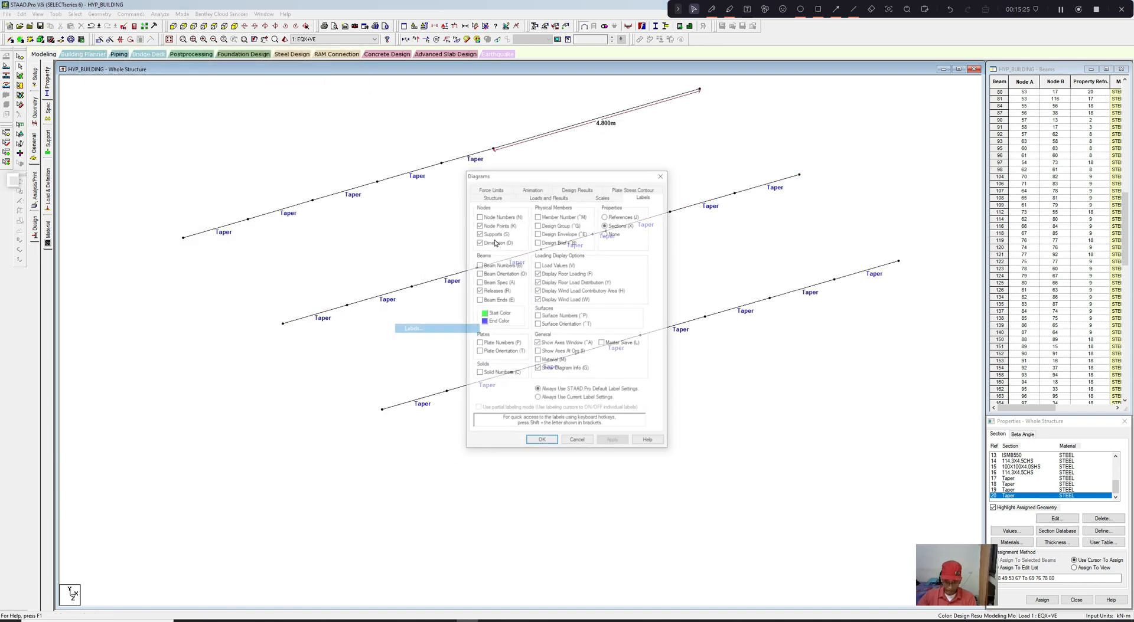
left_click(589, 189)
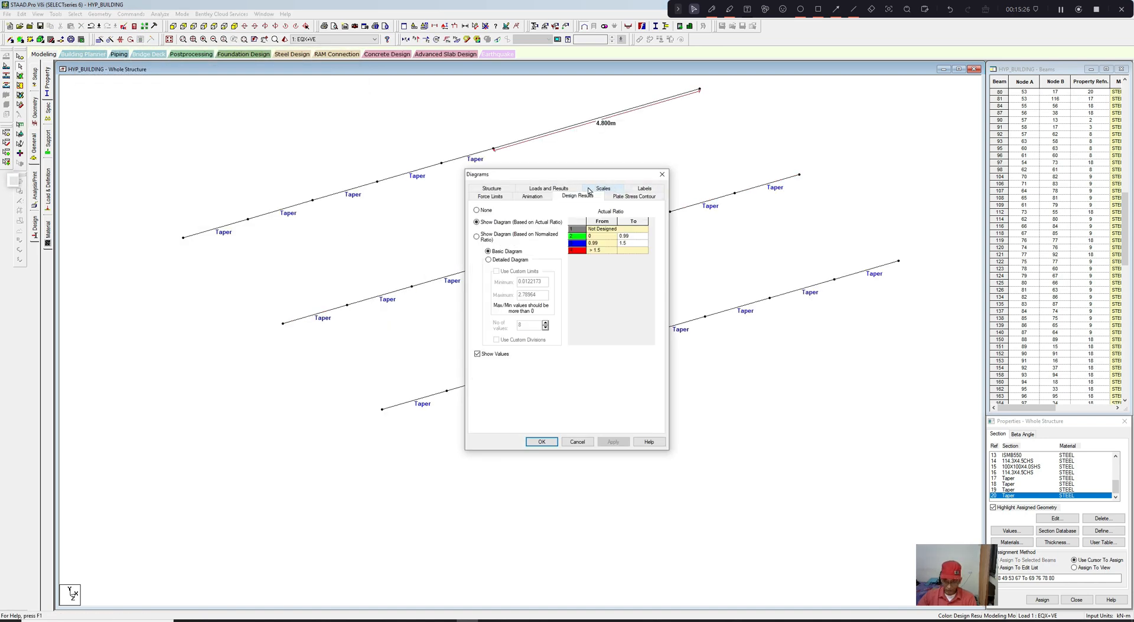
left_click(548, 442)
Step: Examine the design ratios along the three beam lines, including the 4.8 m end member of the rear line
scroll(530, 333, "up", 1)
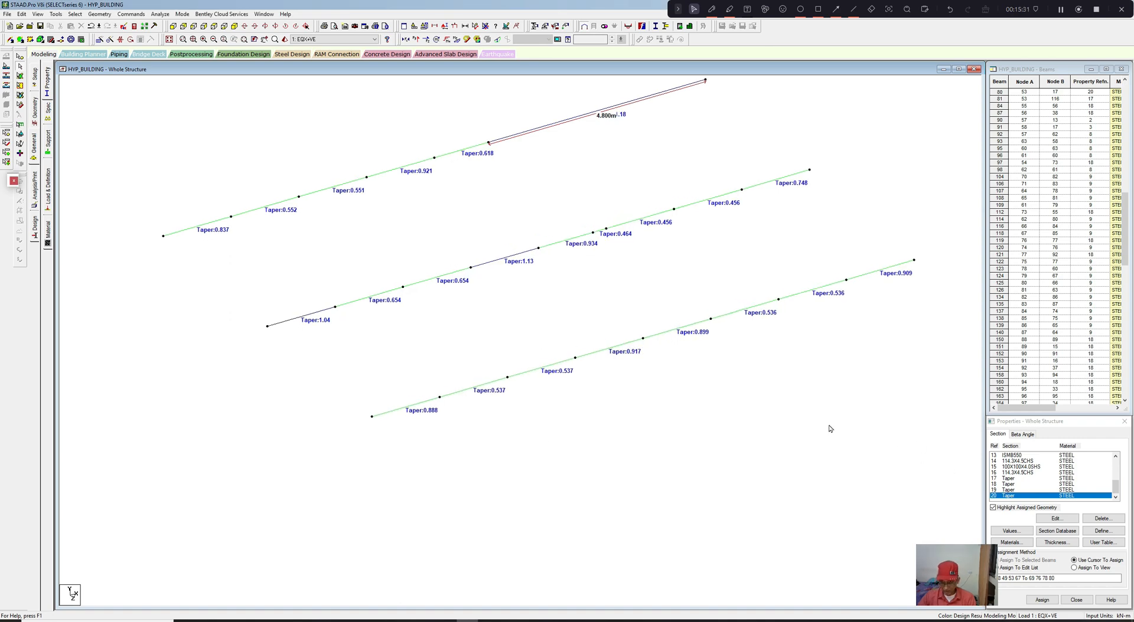
middle_click_drag(829, 429, 830, 438)
scroll(830, 437, "down", 1)
middle_click_drag(718, 304, 717, 314)
left_click(583, 141)
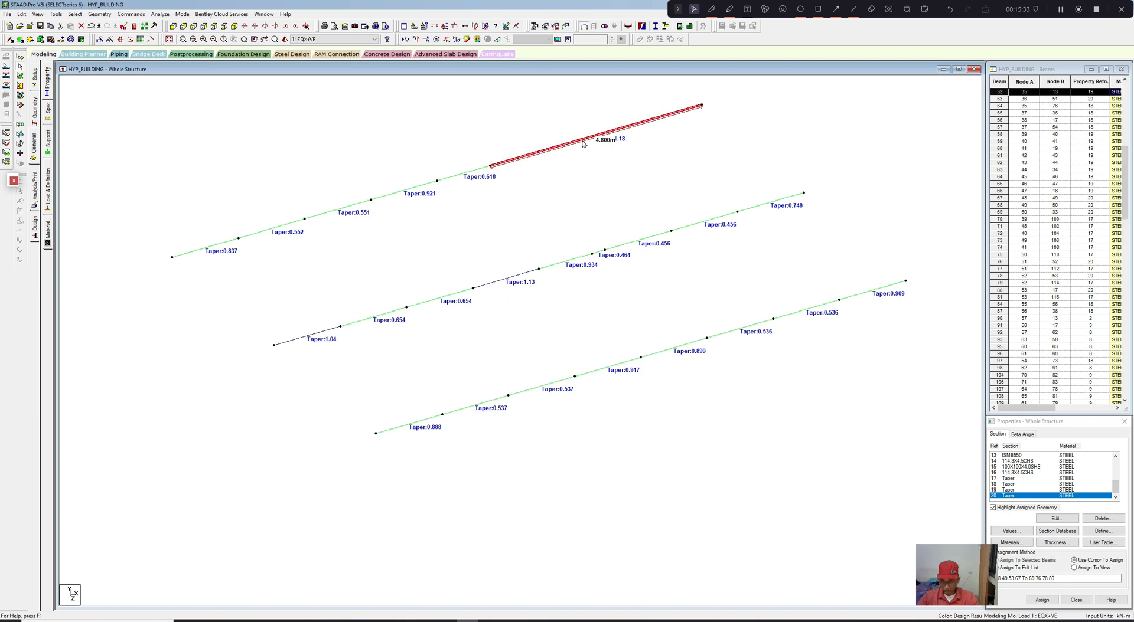
left_click(832, 403)
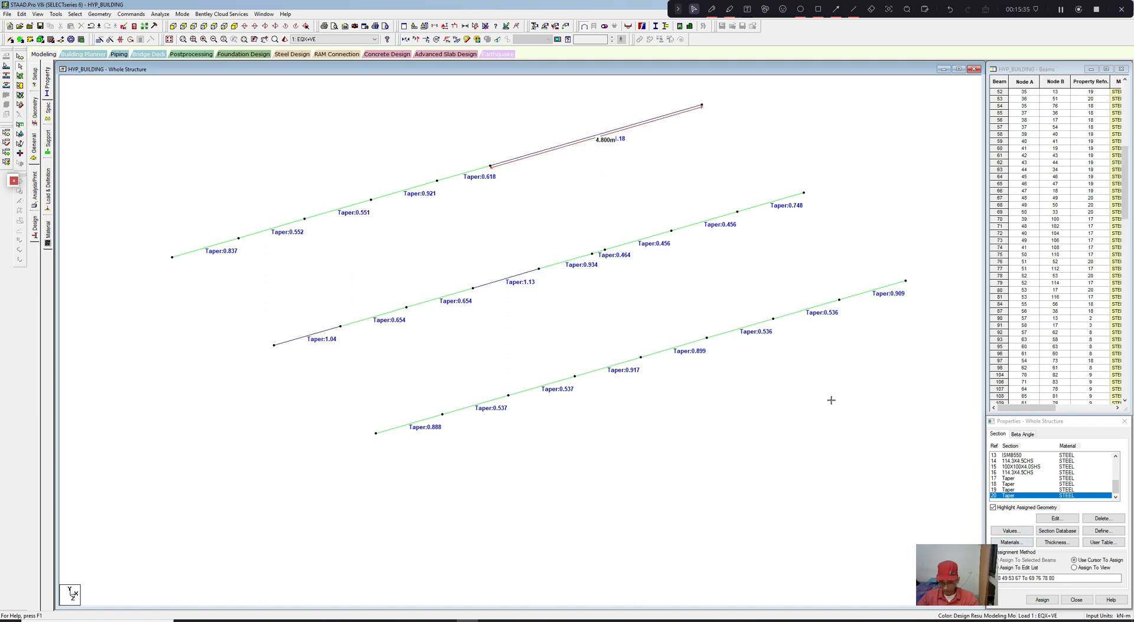
Step: Set the top flange width of the middle beam line's Tapered I section to 0.175 m
left_click(1063, 520)
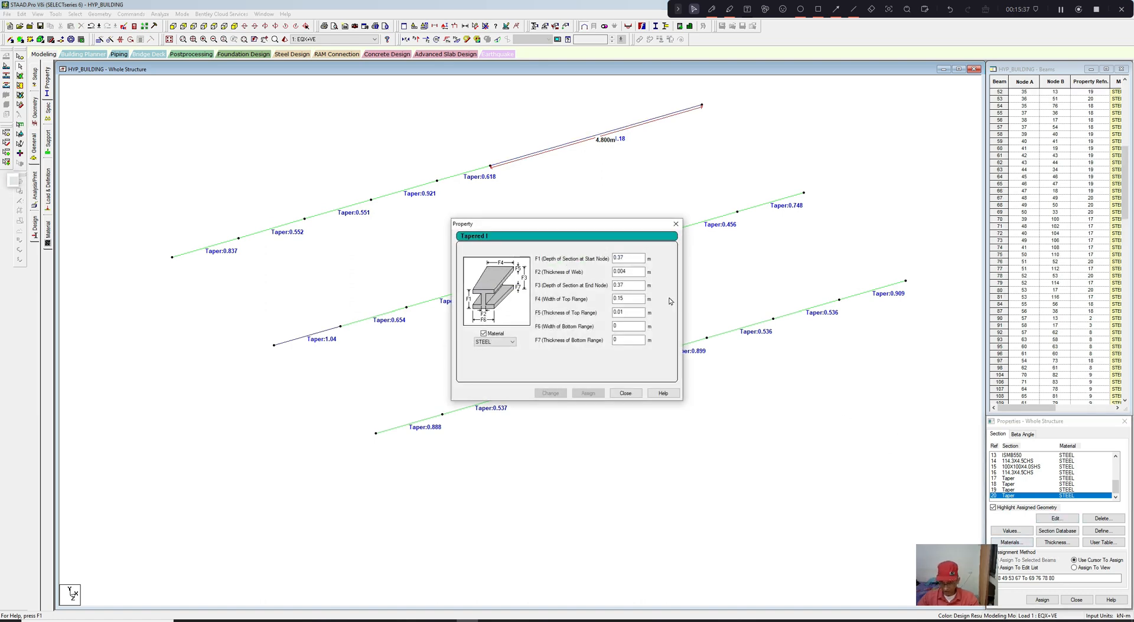
left_click(619, 299)
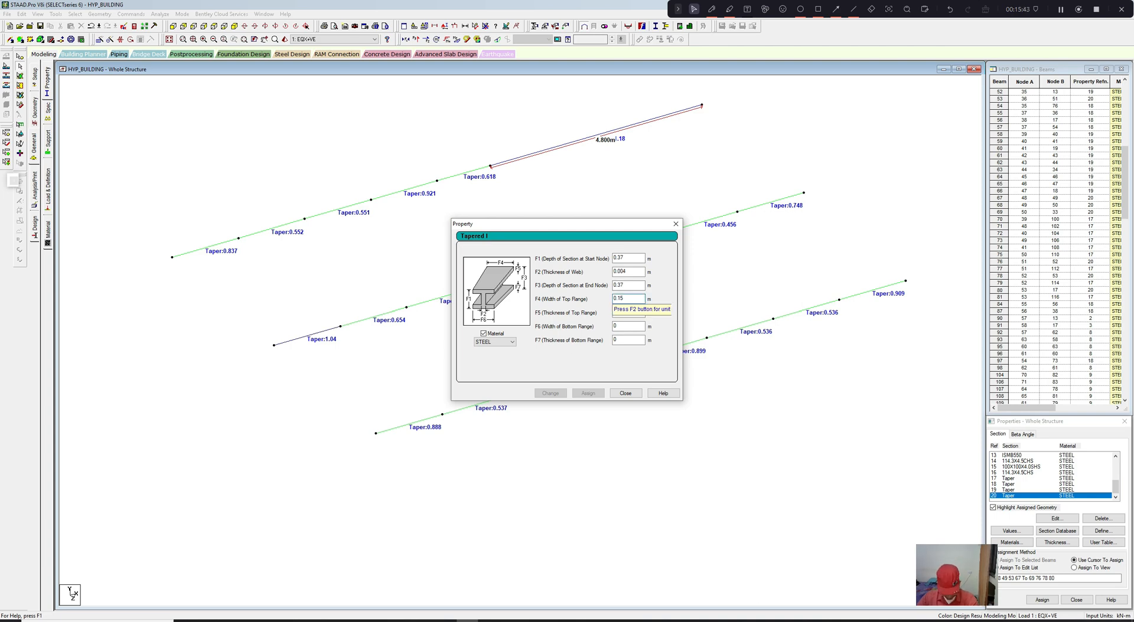
type("7")
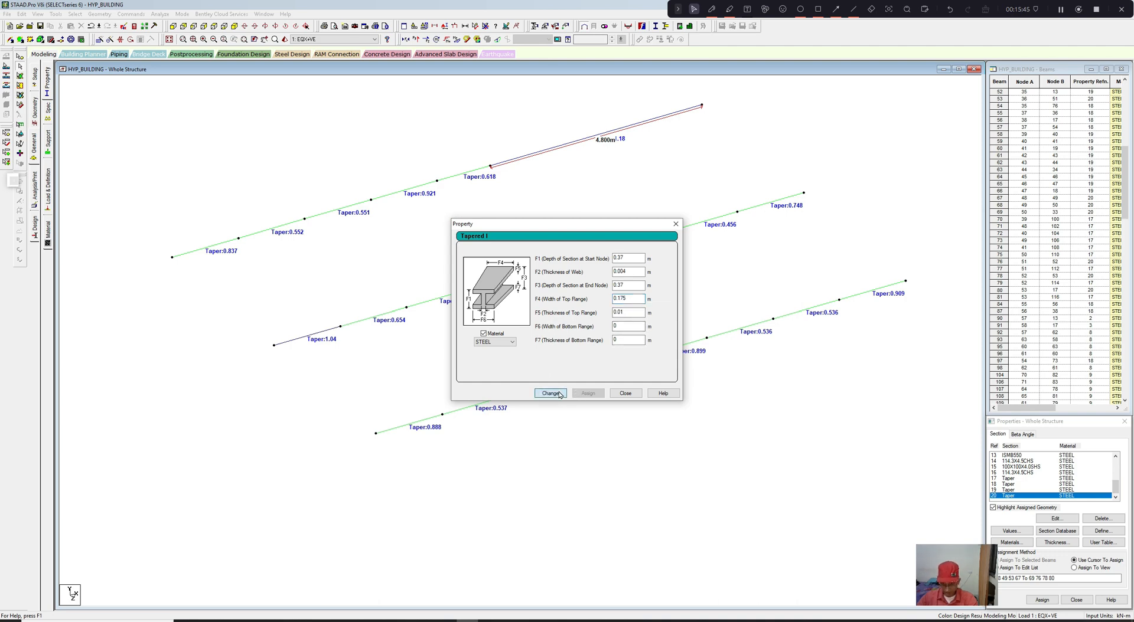
left_click(560, 393)
left_click(606, 356)
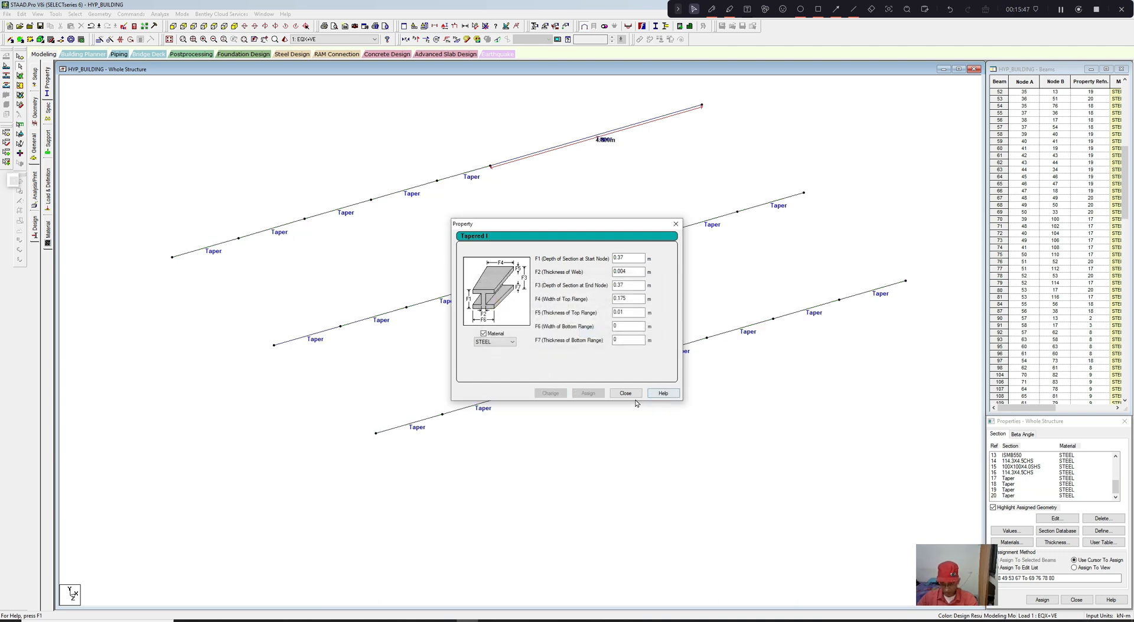
left_click(625, 393)
Step: Assign Taper section 20 to the rear beam line's 4.8 m member and the short member adjoining it
left_click_drag(321, 270, 476, 371)
left_click(1004, 490)
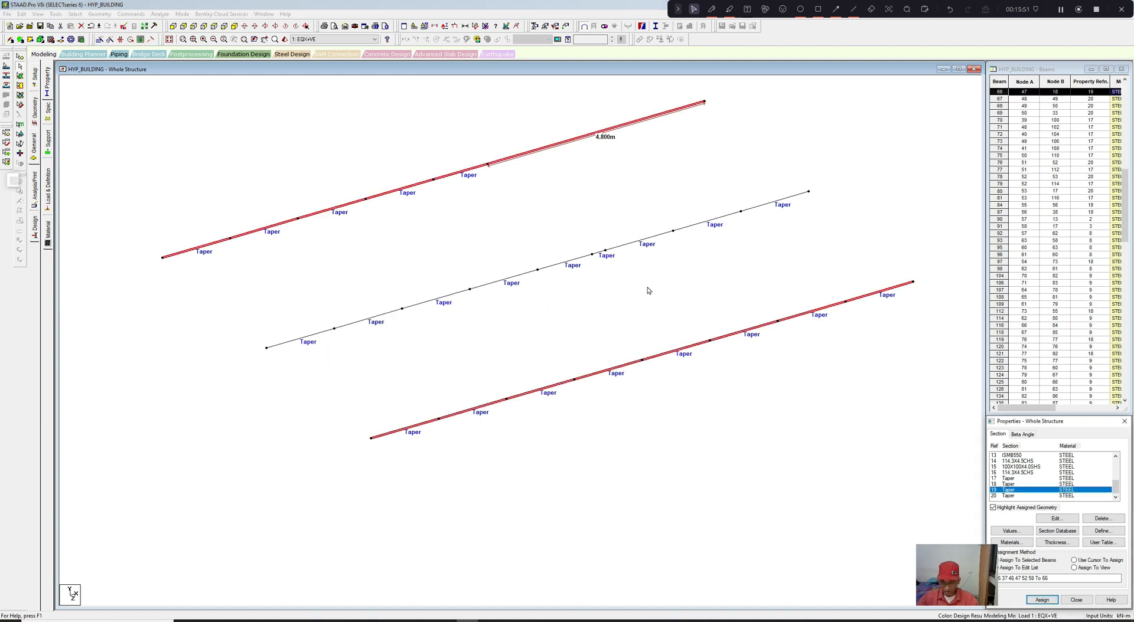
left_click(1008, 496)
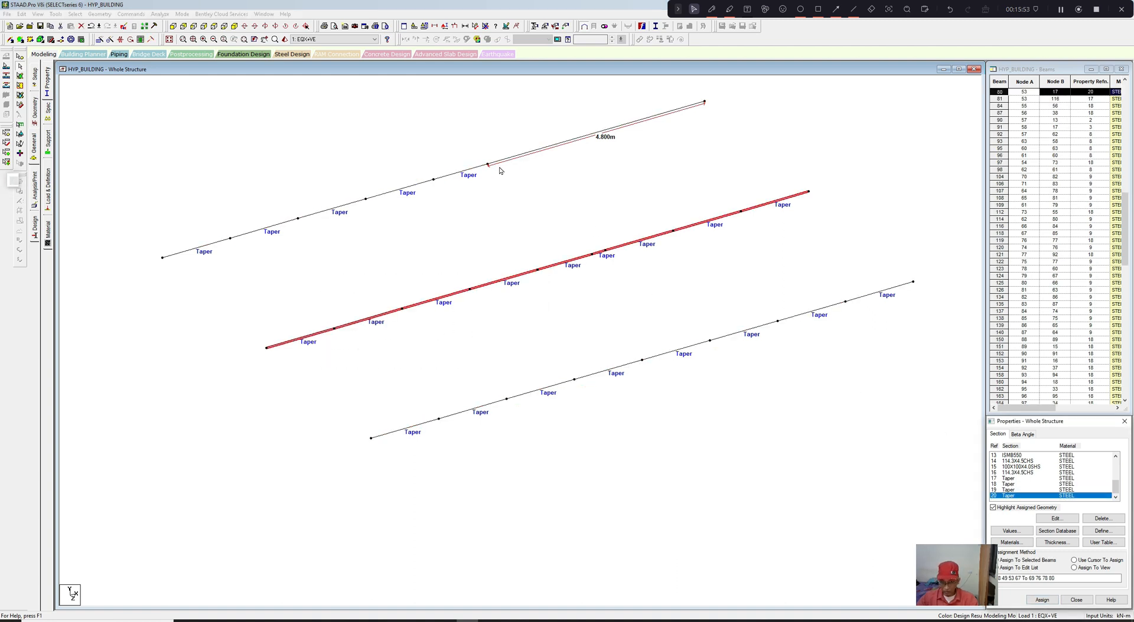
left_click(481, 167)
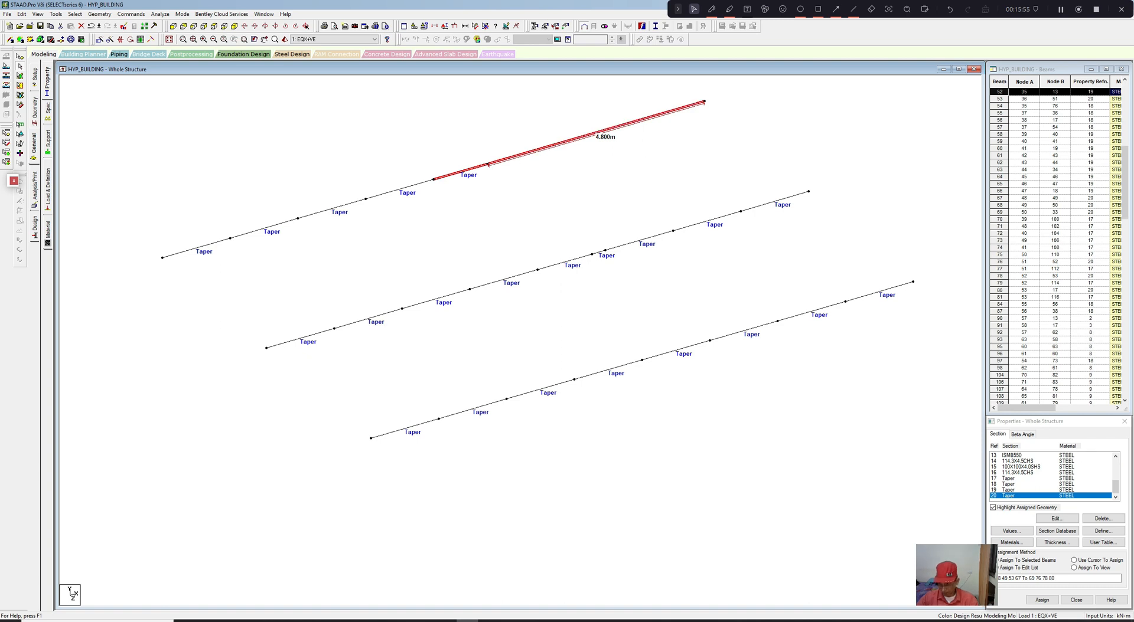
left_click(1042, 600)
left_click(1076, 538)
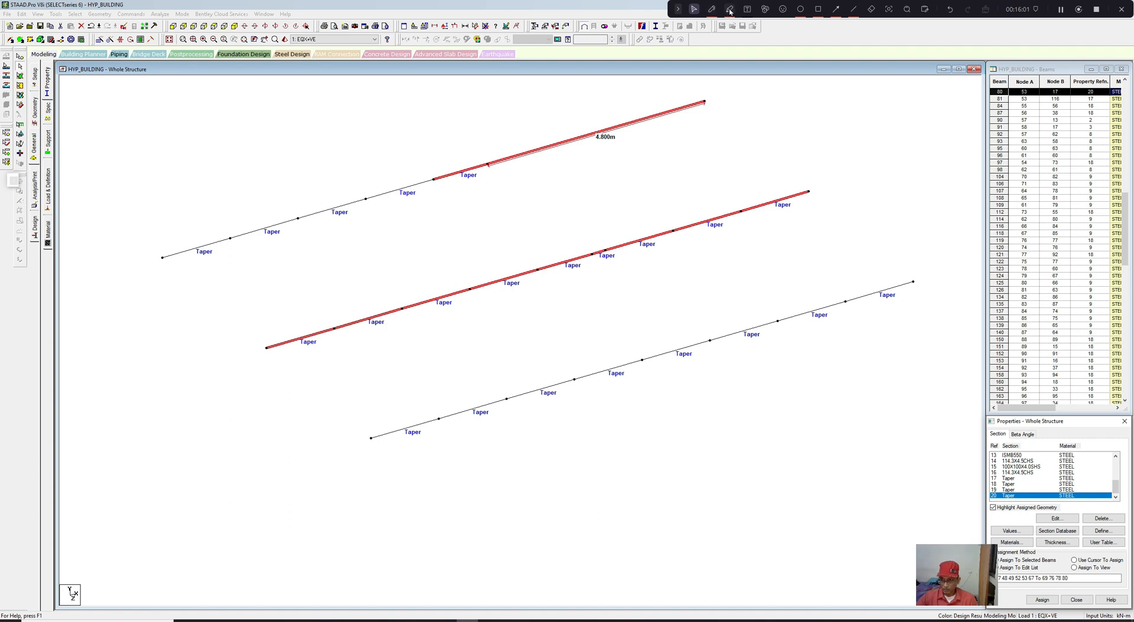
left_click(711, 9)
mouse_move(774, 179)
left_mouse_down()
mouse_move(316, 321)
mouse_move(286, 358)
mouse_move(847, 190)
mouse_move(715, 180)
left_mouse_up()
mouse_move(669, 113)
left_mouse_down()
mouse_move(625, 101)
mouse_move(444, 185)
mouse_move(715, 89)
mouse_move(591, 102)
left_mouse_up()
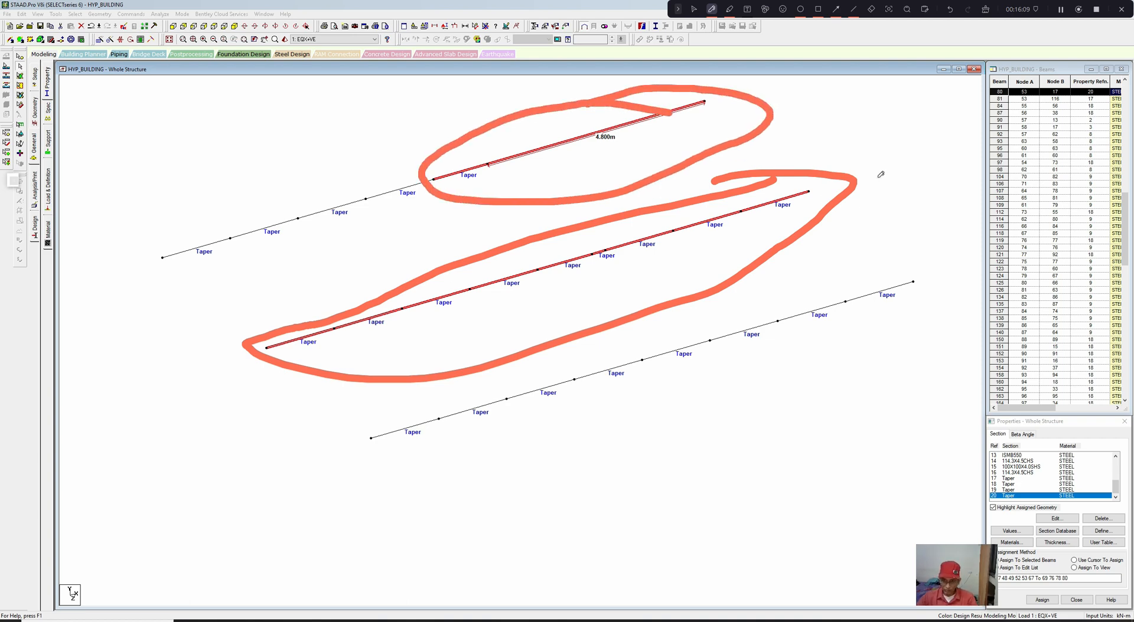
left_click(984, 10)
left_click(695, 9)
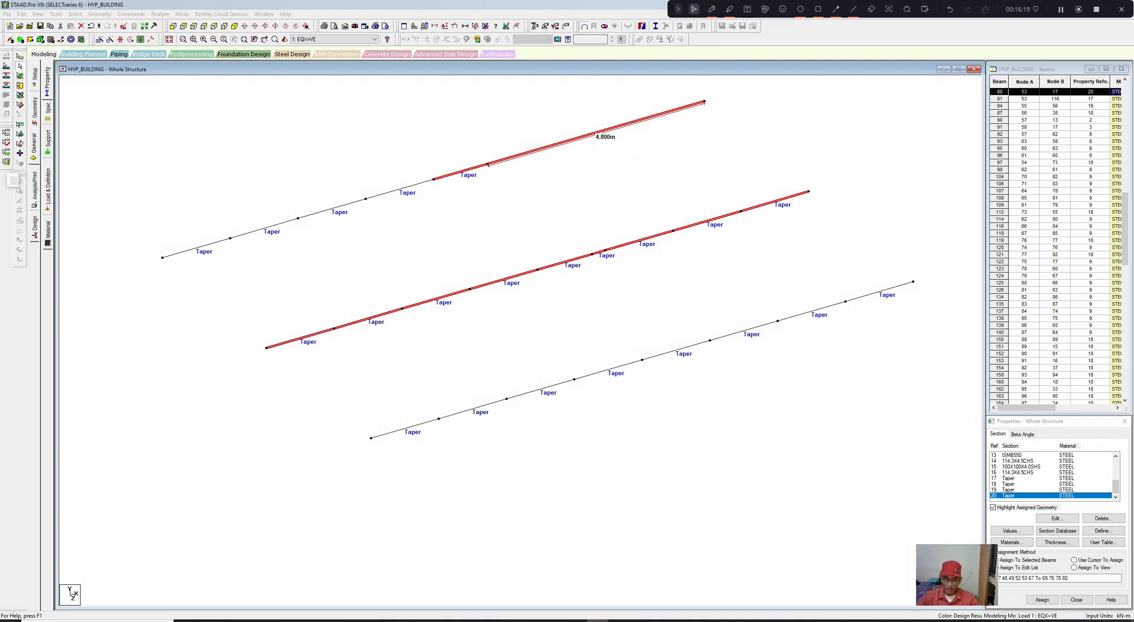
Step: Rerun the analysis with the revised Taper section assignments and close the report, staying in modeling mode
left_click(159, 15)
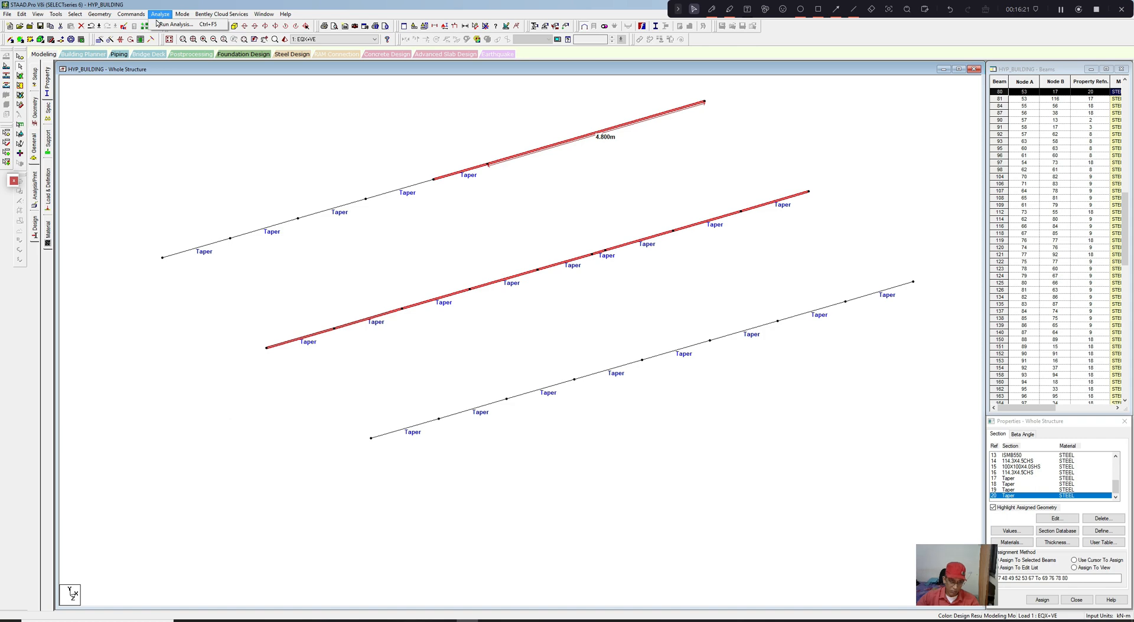
left_click(160, 24)
left_click(512, 323)
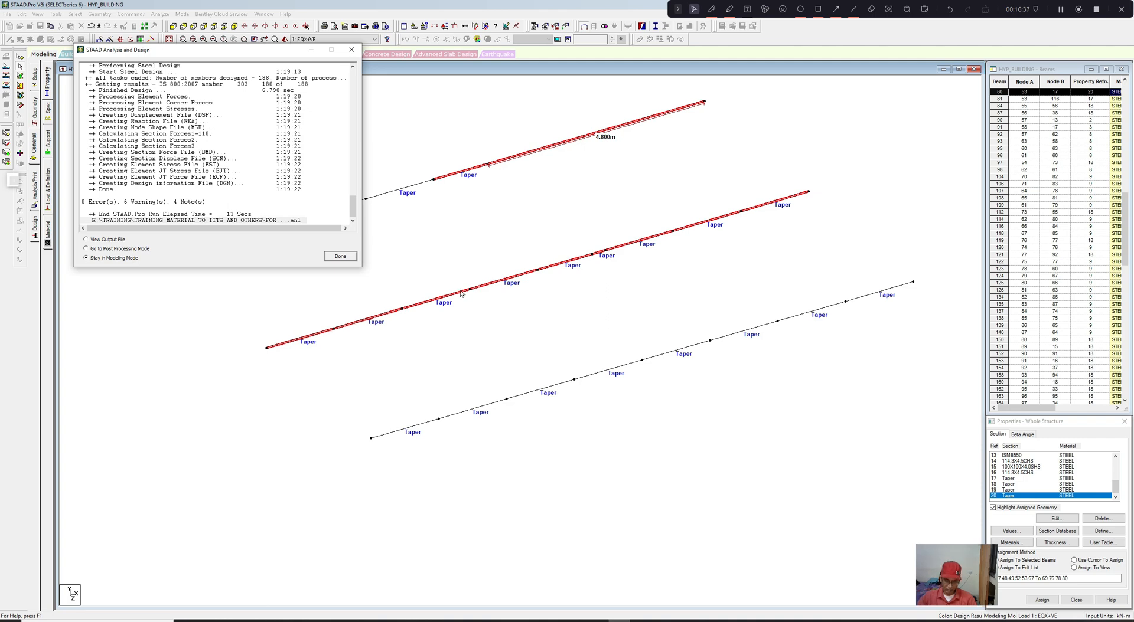
left_click(340, 256)
Step: Show the updated actual design ratios with values and review them along all three beam lines
right_click(376, 236)
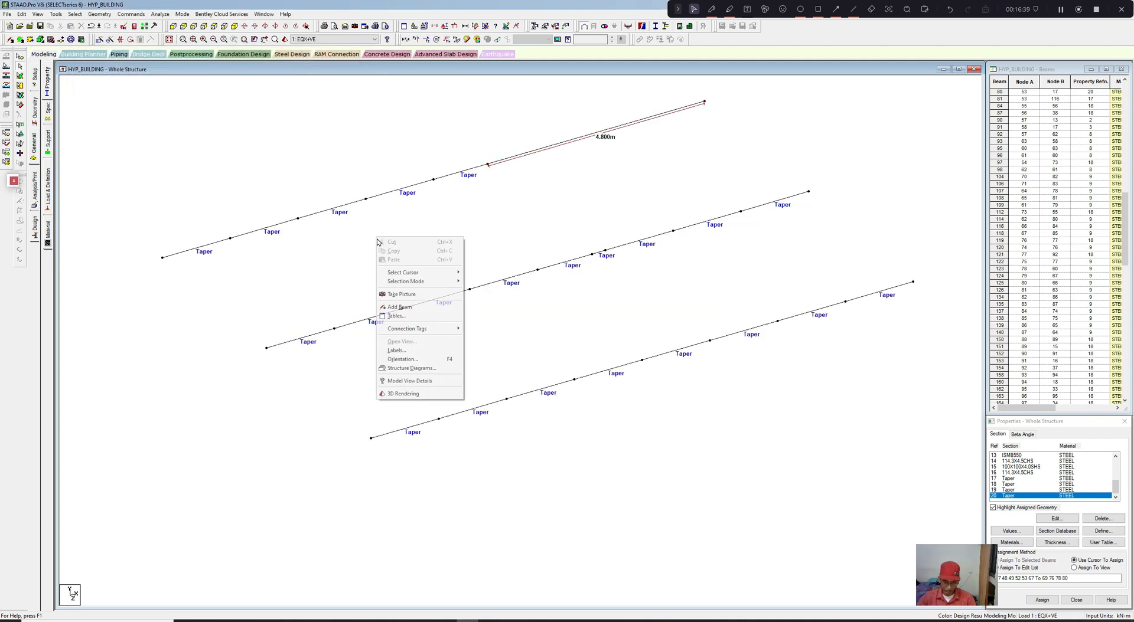
left_click(408, 351)
left_click(592, 190)
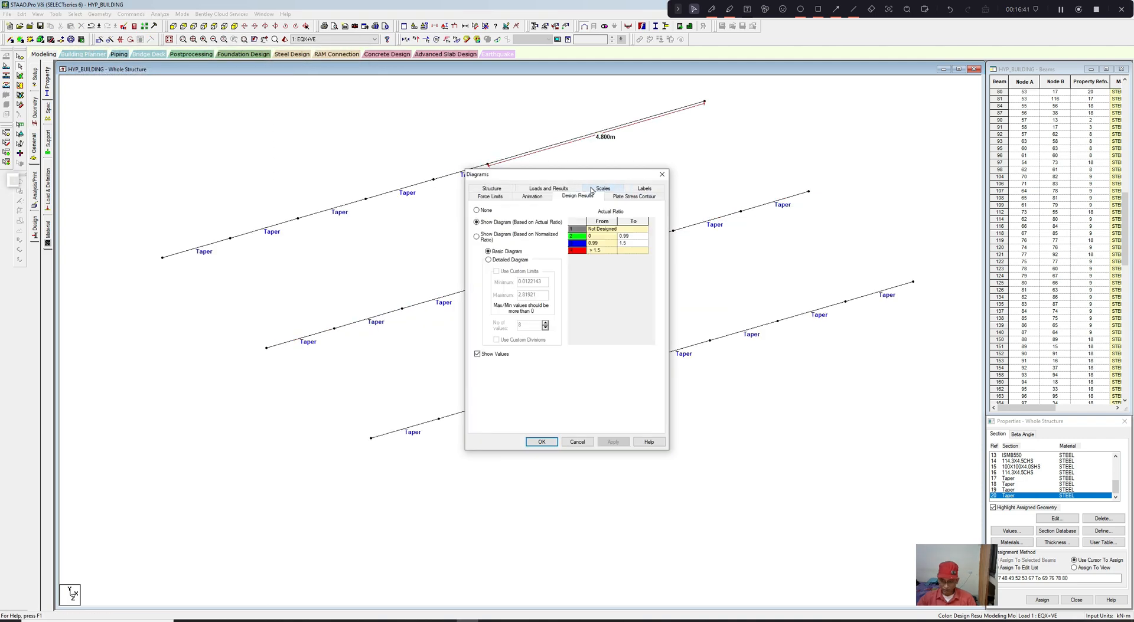
left_click(540, 442)
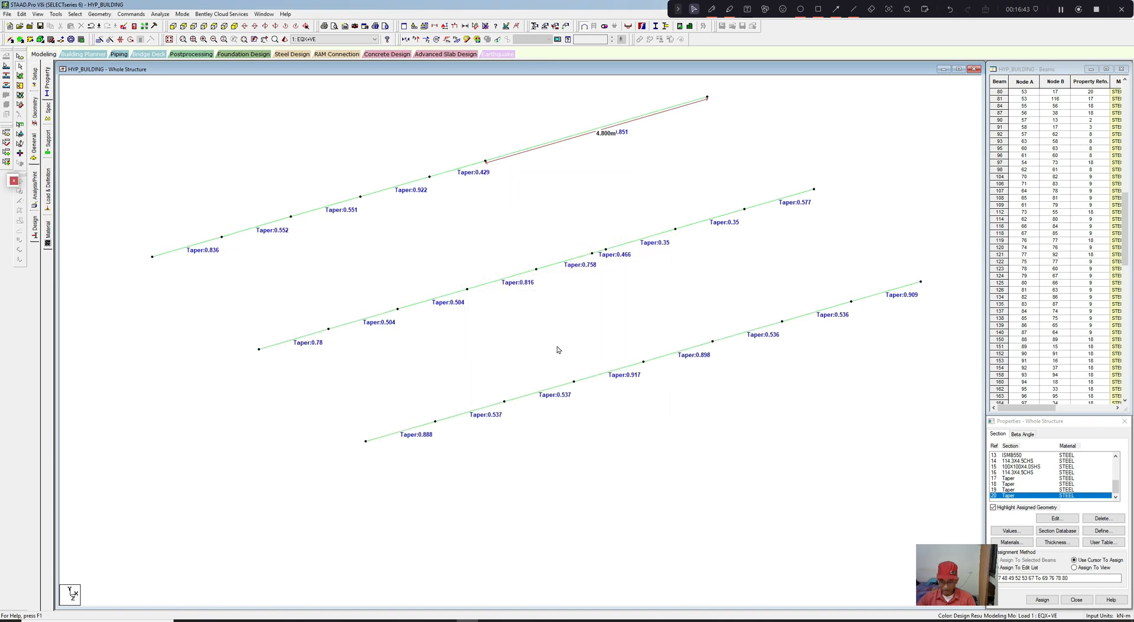
middle_click_drag(559, 350, 555, 367)
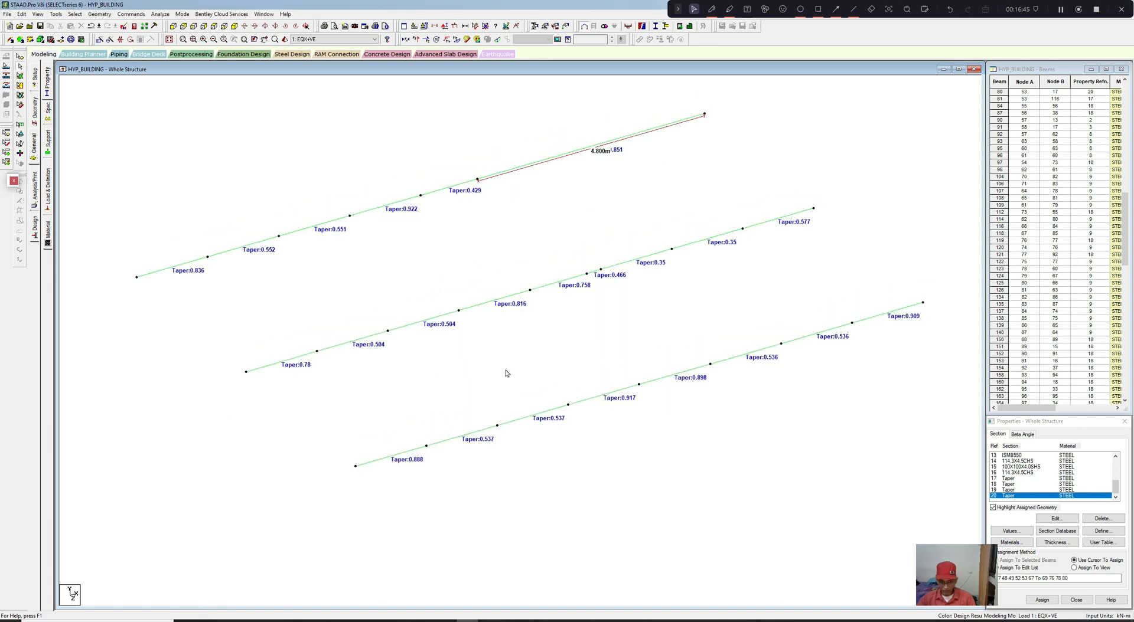
middle_click_drag(435, 378, 480, 362)
scroll(586, 313, "up", 1)
middle_click_drag(586, 314, 540, 333)
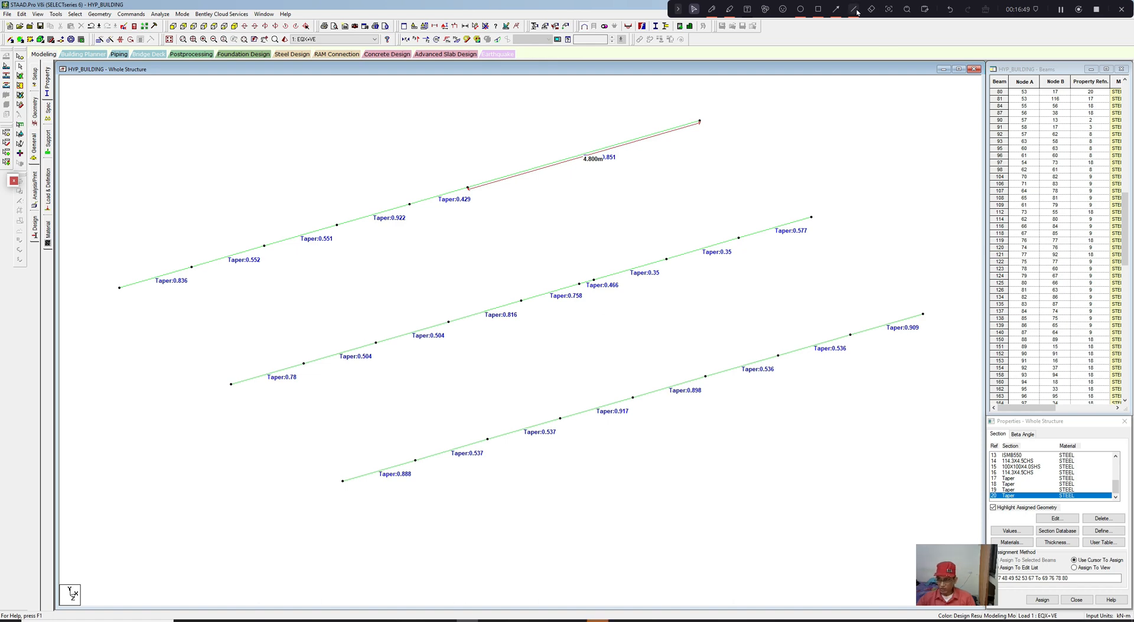
left_click(730, 9)
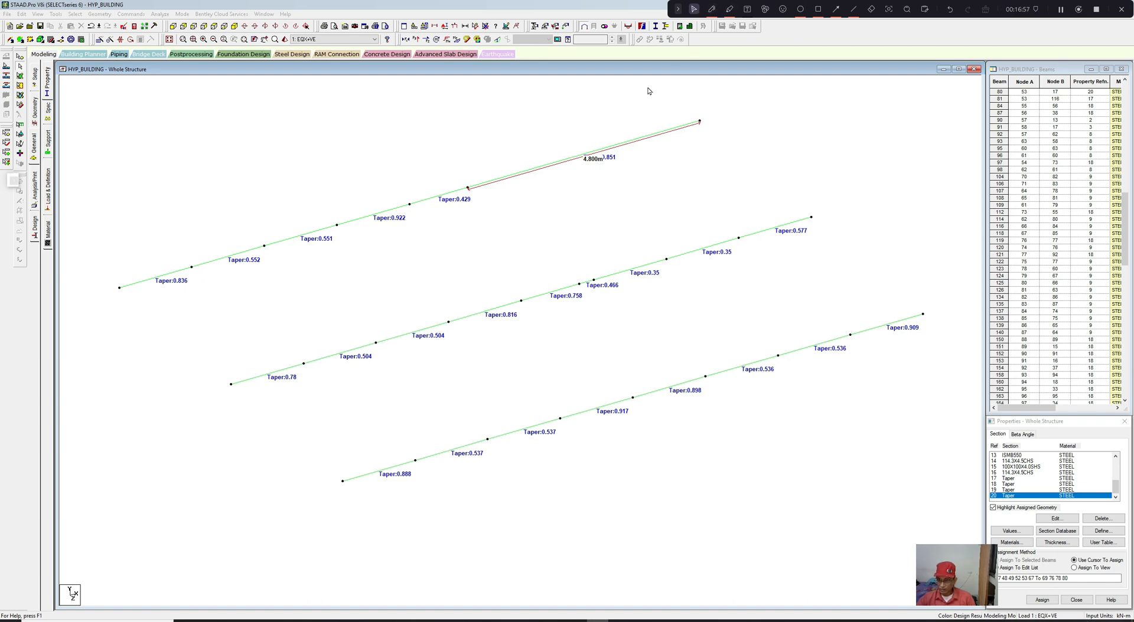
Step: Remove the 4.8 m dimension from the view and check individual members of the middle and rear beam lines
left_click(485, 26)
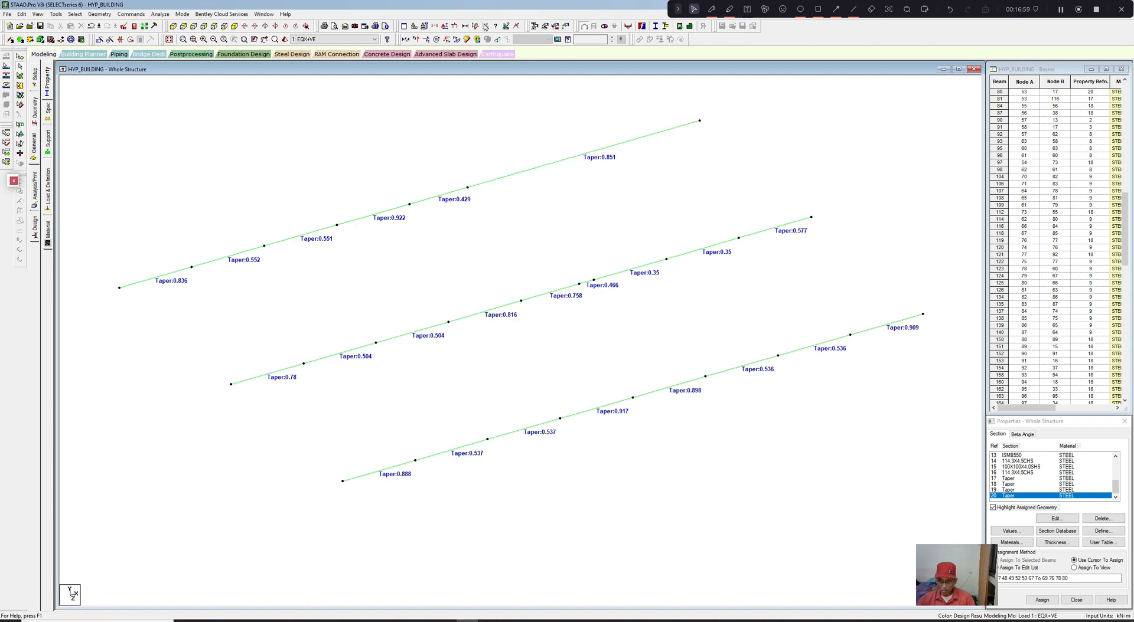
left_click(730, 243)
left_click(766, 229)
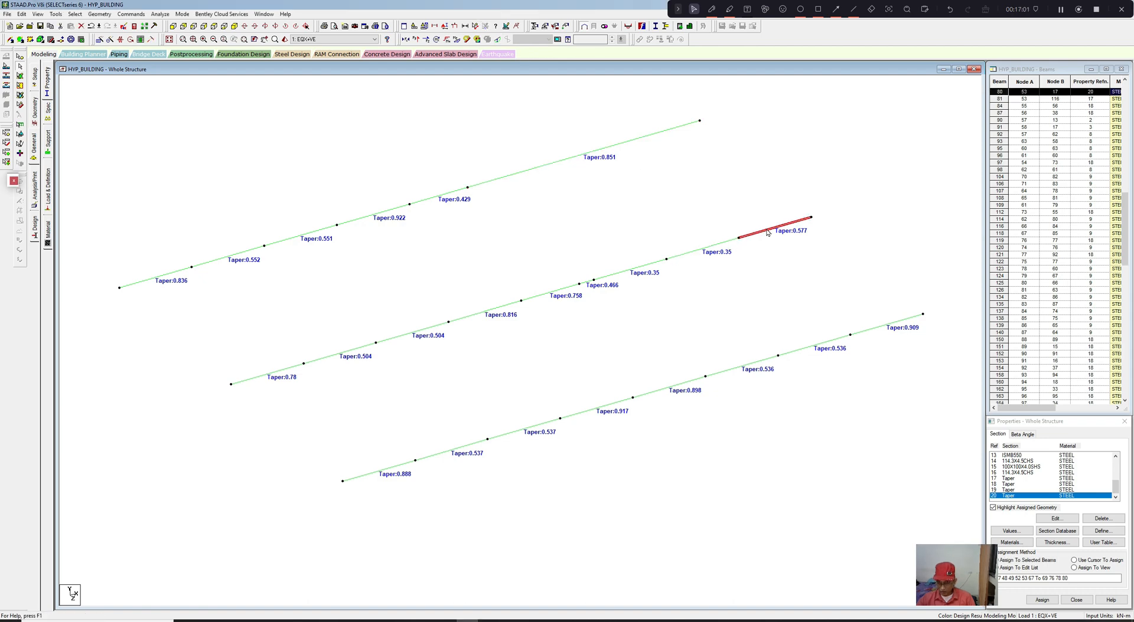
left_click(617, 277)
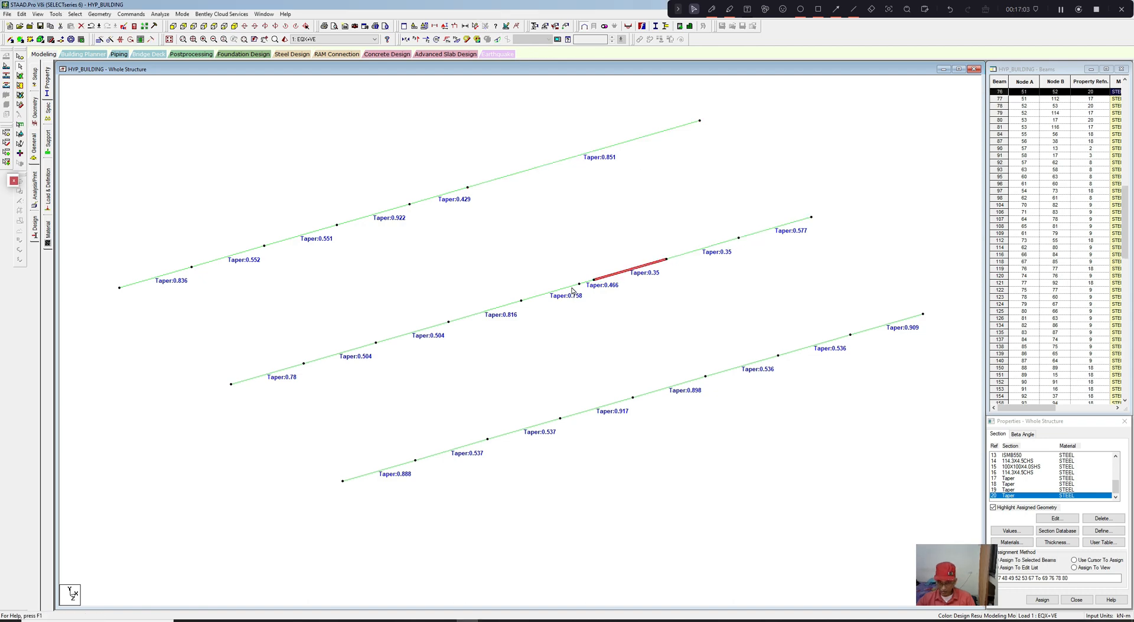
left_click(636, 323)
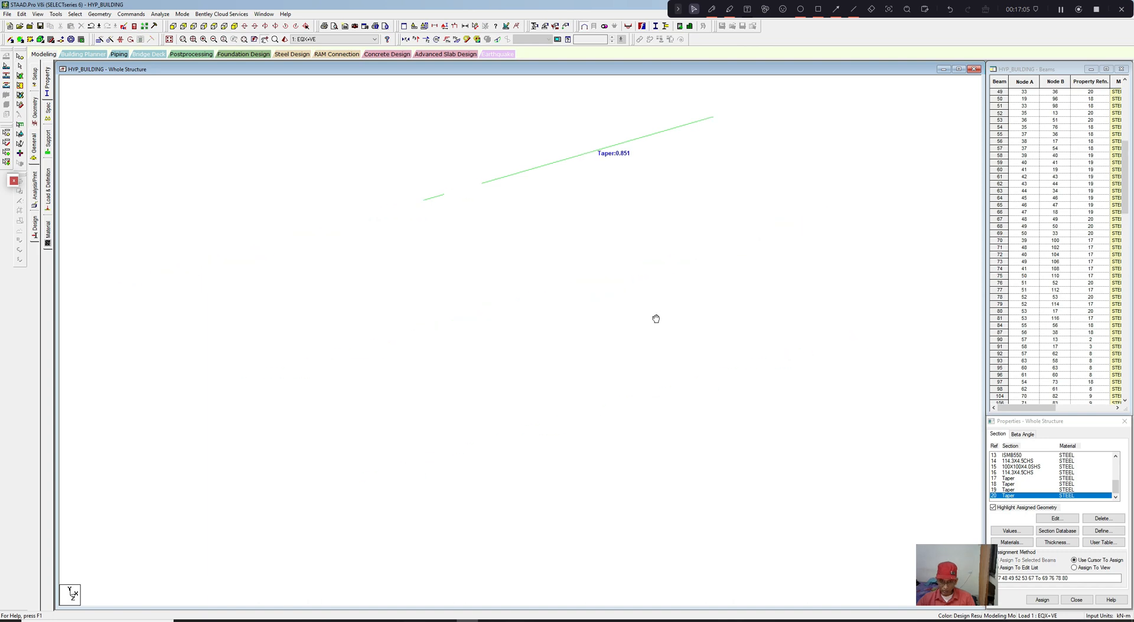
middle_click_drag(414, 244, 480, 246)
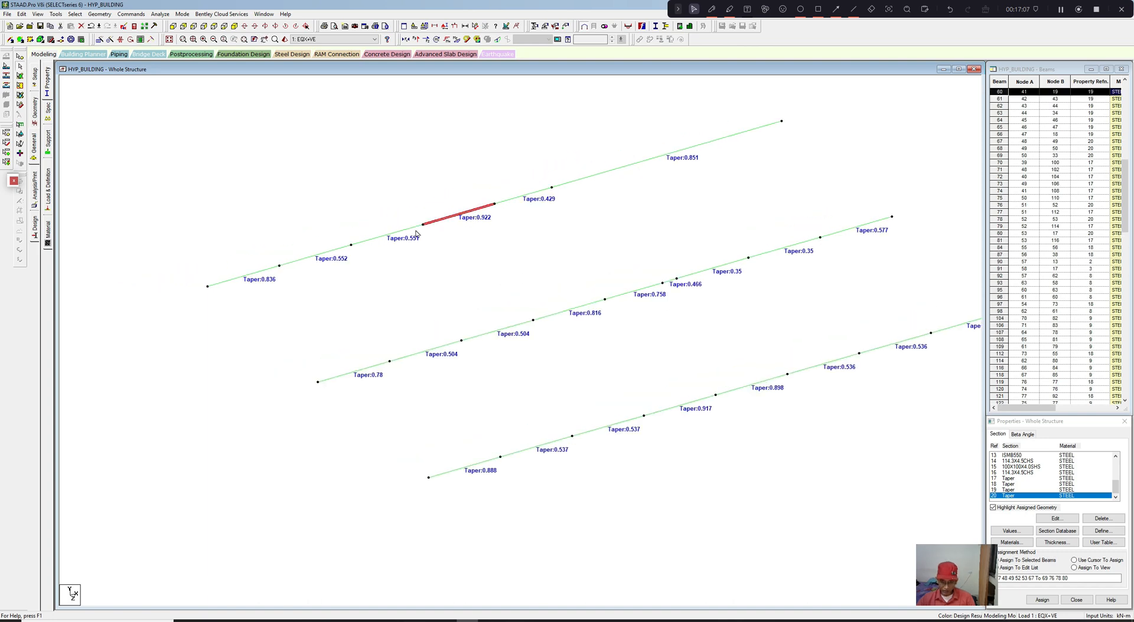
Step: Look over the design ratios along the three beam lines, then bring the whole structure back into view
middle_click_drag(392, 294, 362, 300)
scroll(366, 298, "down", 1)
left_click(364, 312)
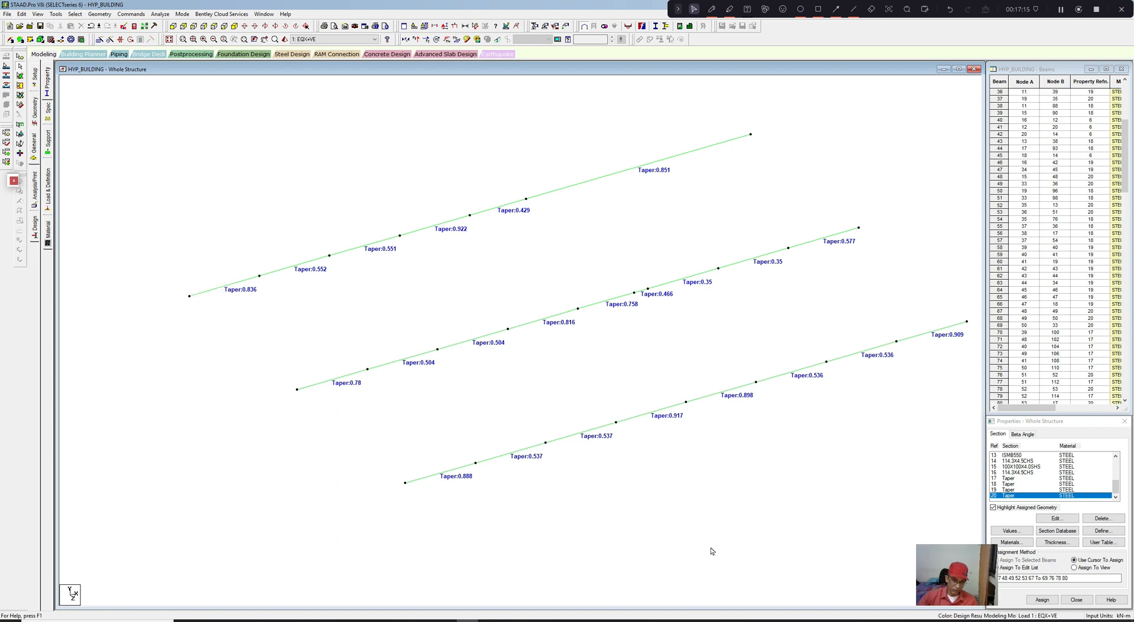
middle_click_drag(541, 435, 538, 418)
scroll(530, 422, "up", 1)
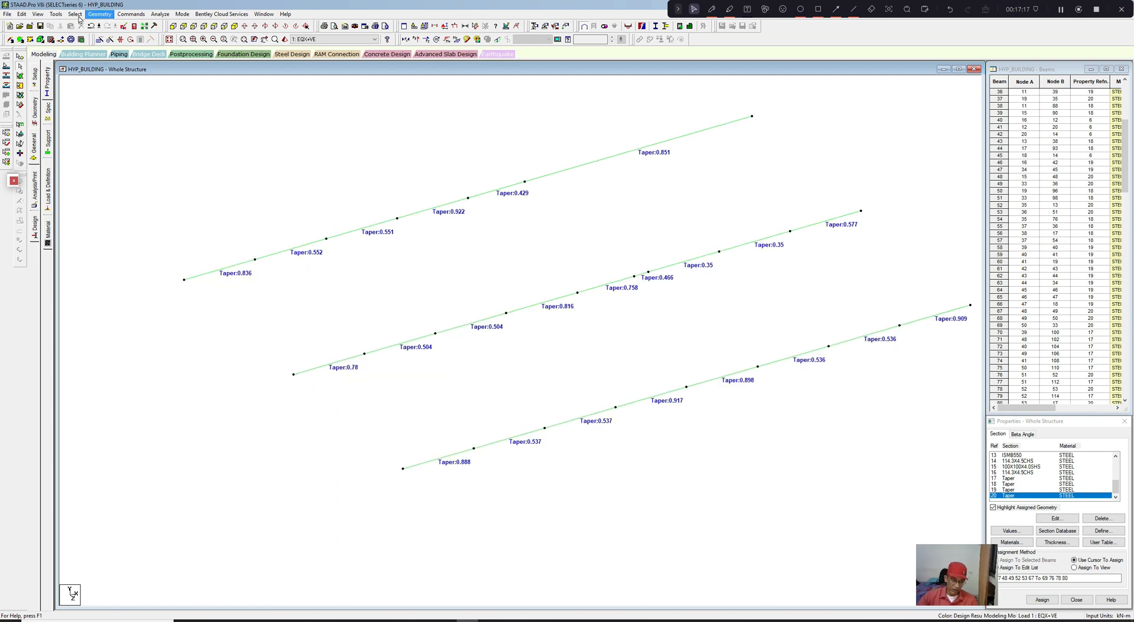
left_click(37, 14)
left_click(61, 72)
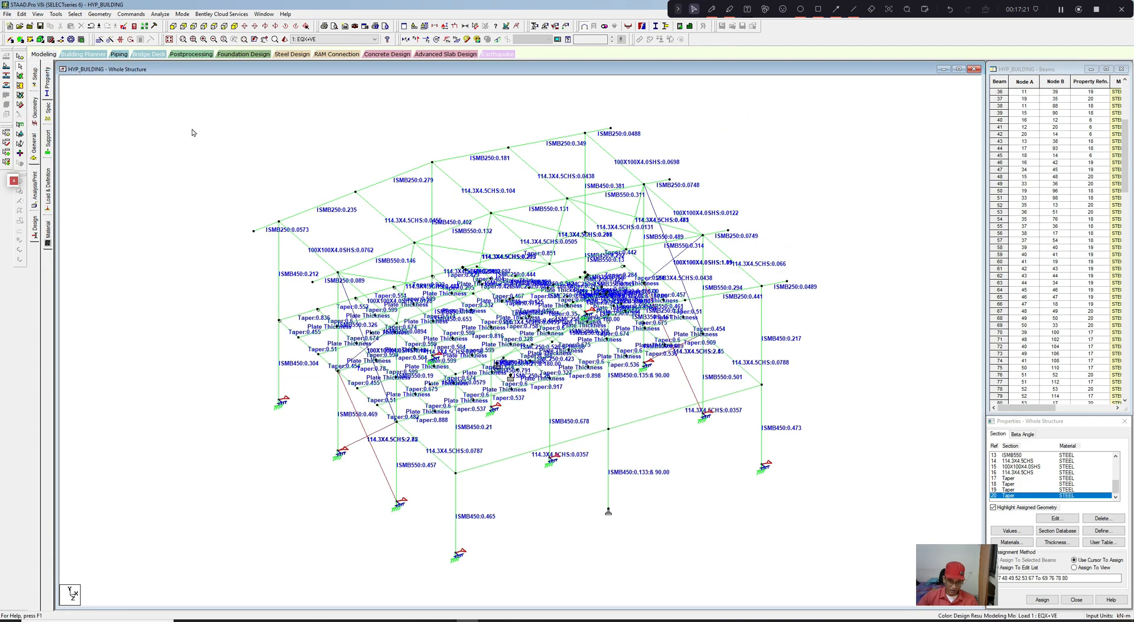
Step: Select the G5 _STRINGERS group and display only its members
left_click(73, 15)
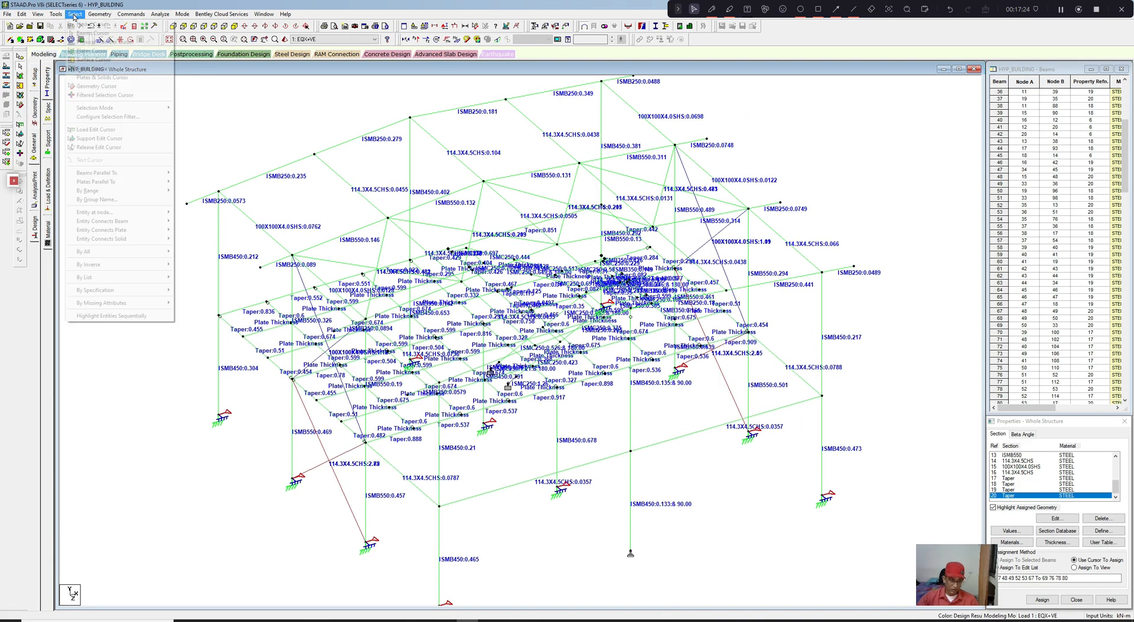
left_click(106, 198)
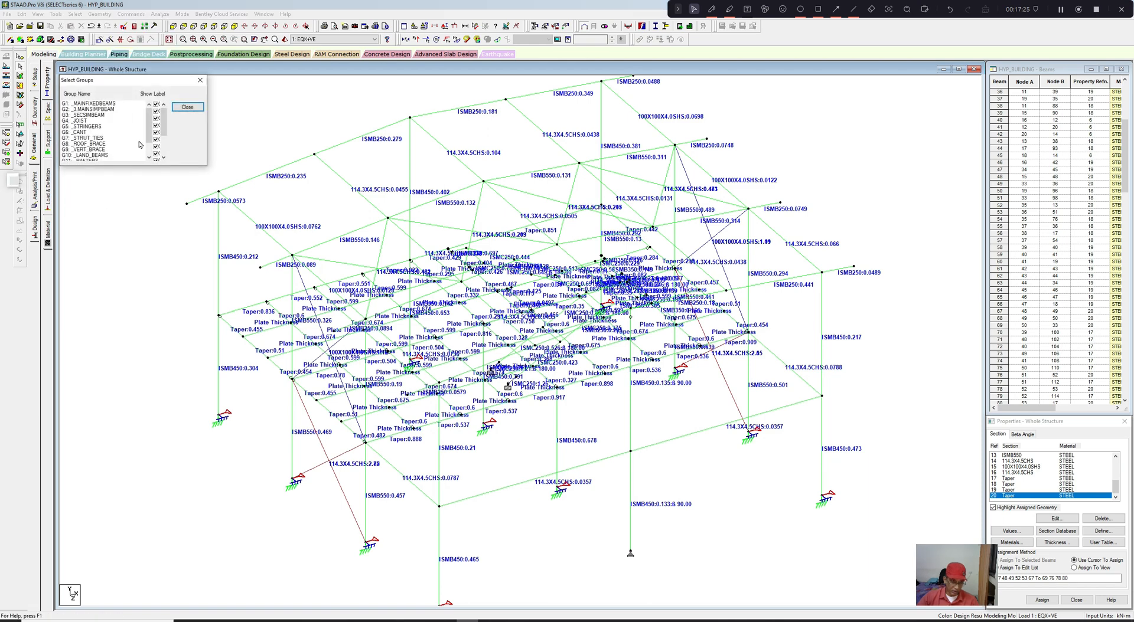
left_click(92, 128)
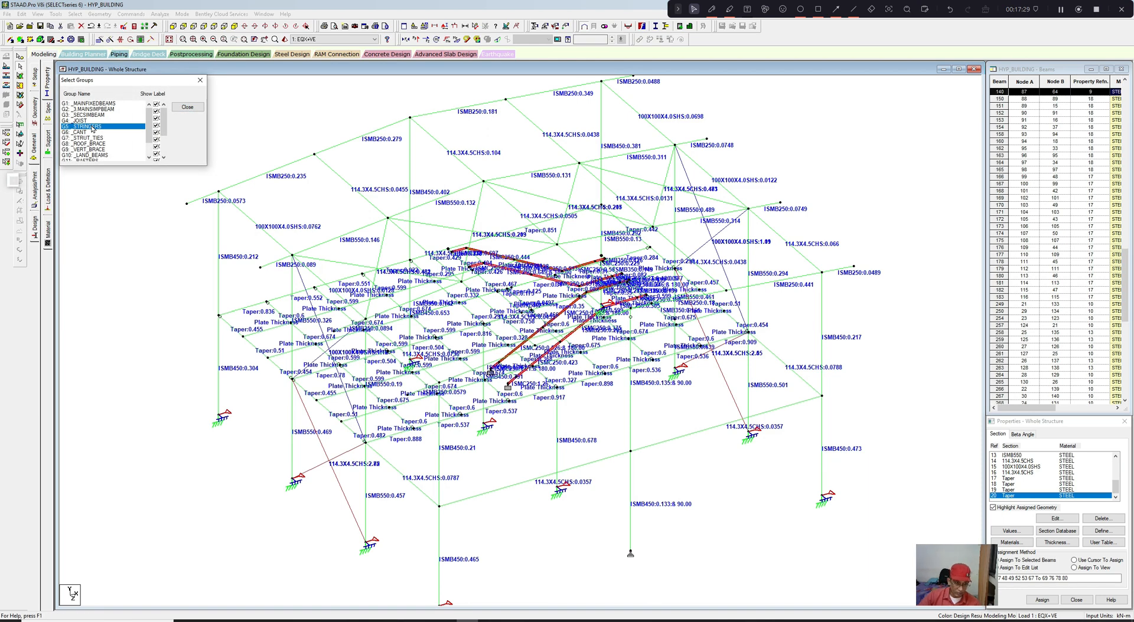
left_click(200, 80)
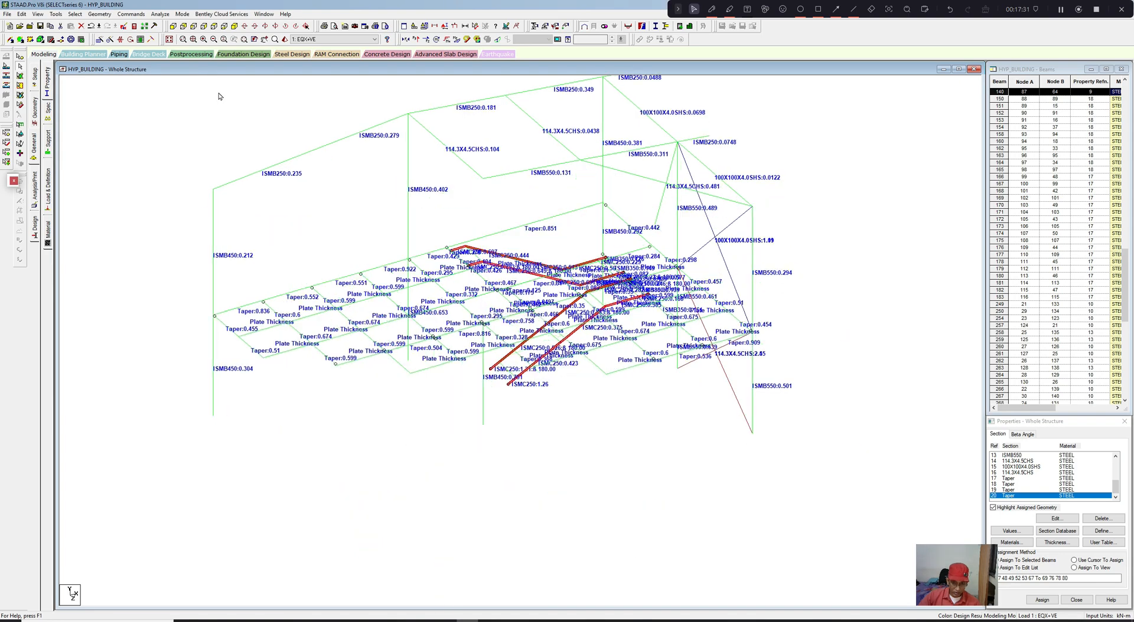
left_click(37, 14)
left_click(40, 50)
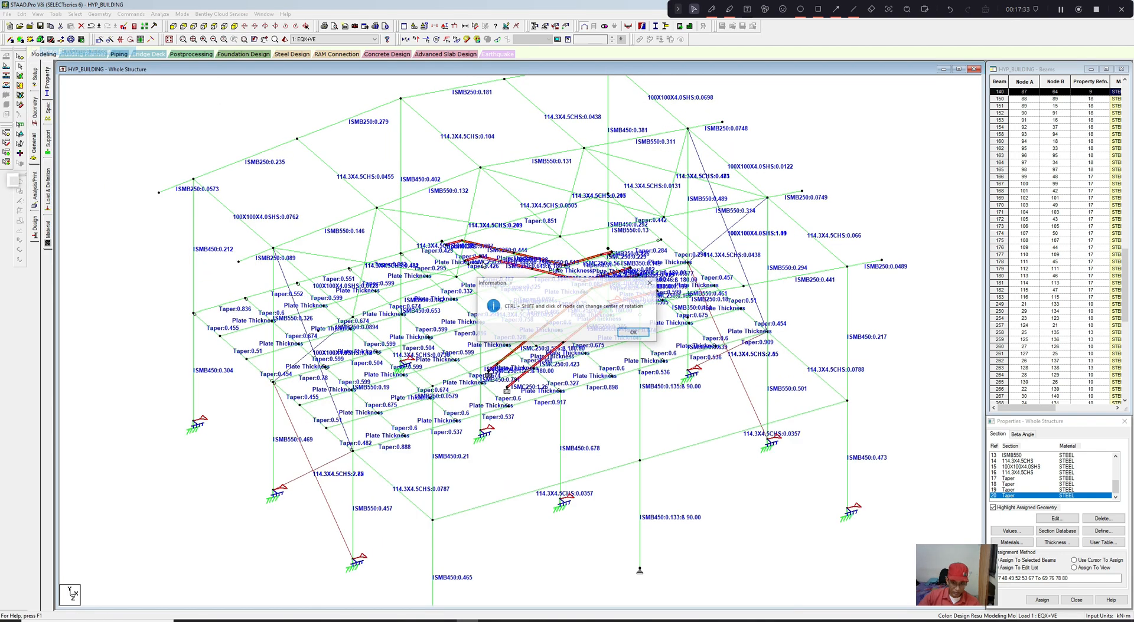
left_click(632, 332)
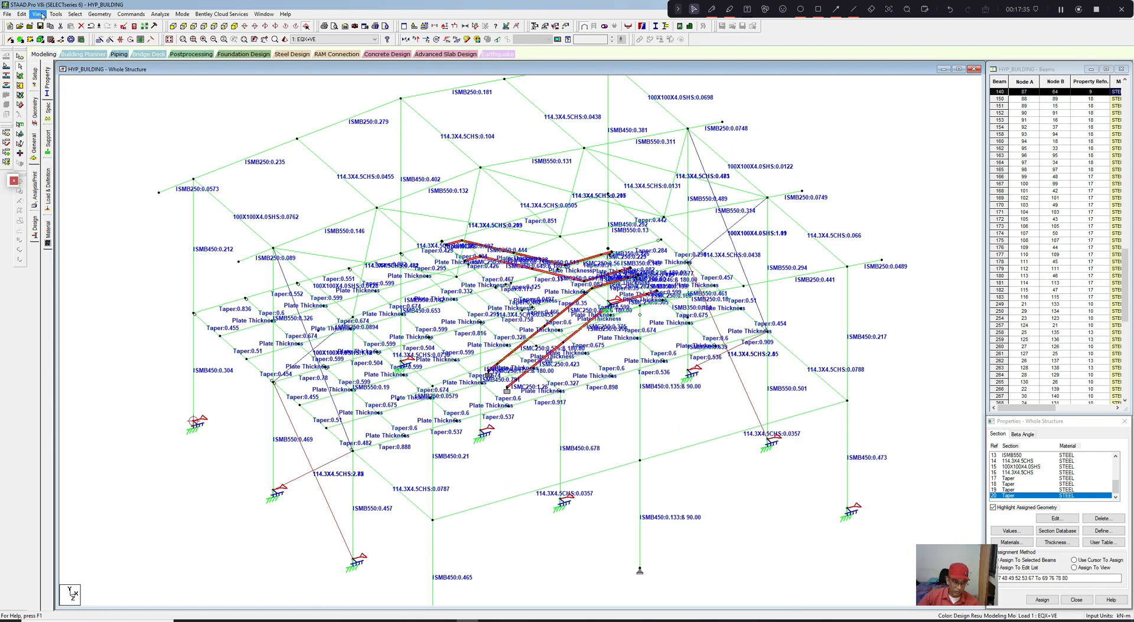
left_click(41, 16)
left_click(44, 44)
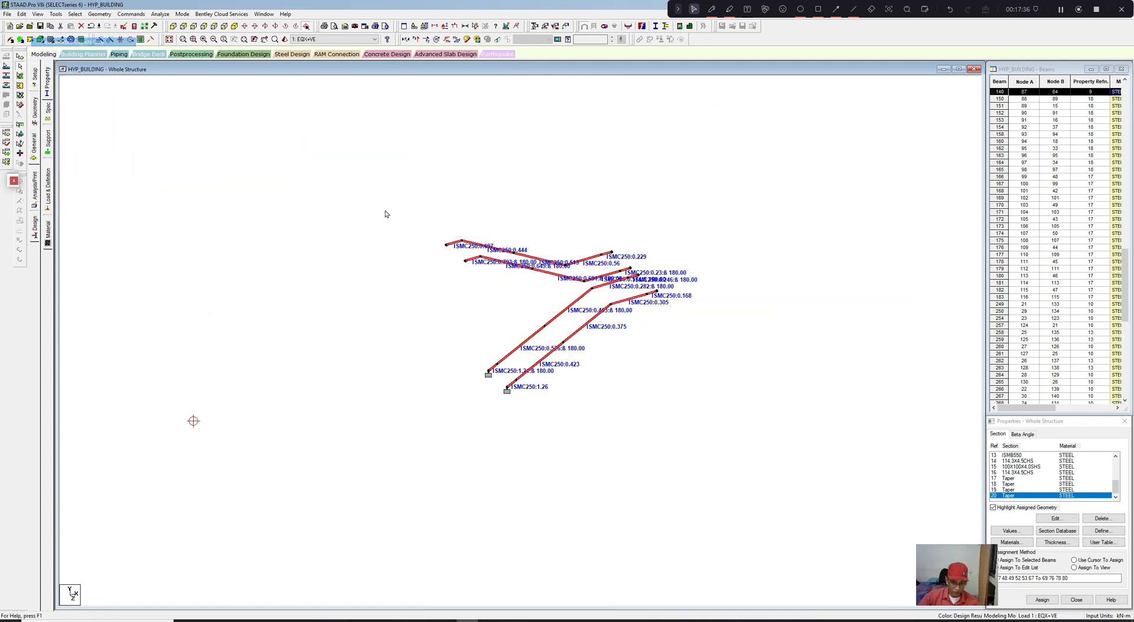
Step: Check the member details of a lower-flight stringer segment and of the short horizontal stringer end, beam 126
double_click(534, 339)
left_click(667, 213)
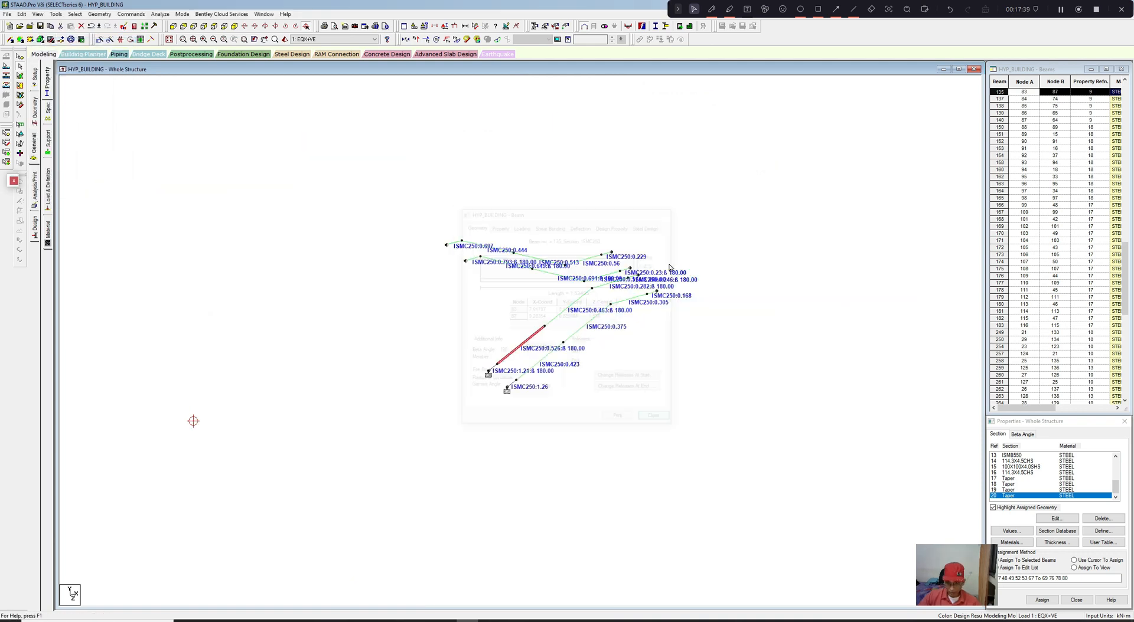
mouse_move(670, 267)
middle_mouse_down()
mouse_move(592, 367)
mouse_move(577, 352)
mouse_move(597, 335)
middle_mouse_up()
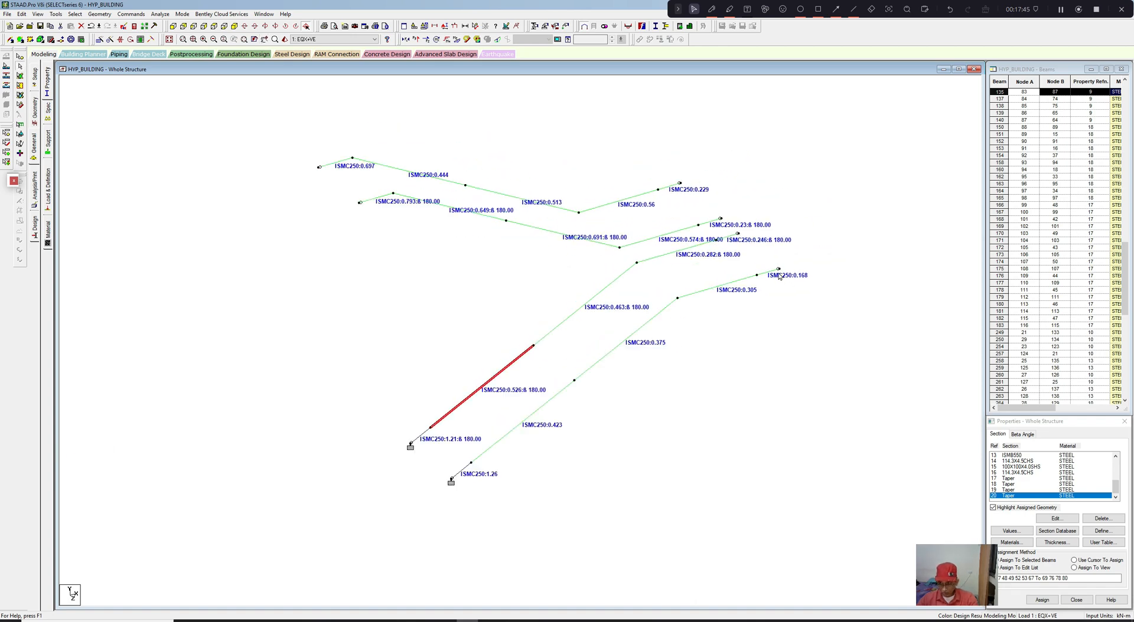
double_click(777, 272)
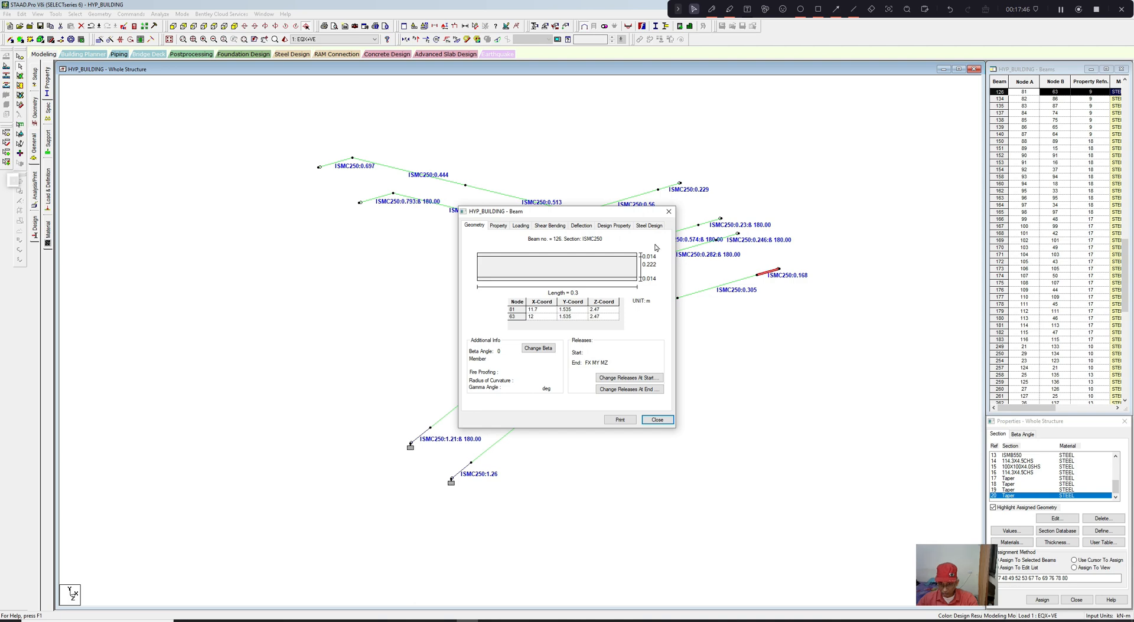
left_click(668, 211)
left_click(590, 354)
Step: Review the steel design results of the short bottom stringer segment, beam 104
double_click(495, 428)
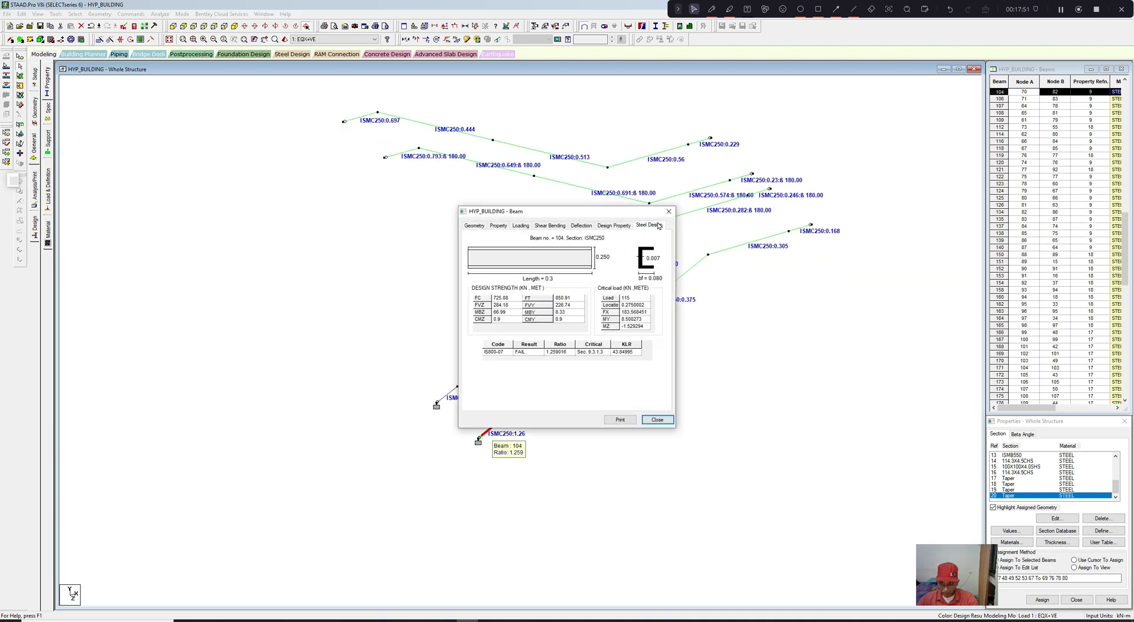
left_click(668, 212)
left_click(624, 272)
scroll(625, 273, "down", 2)
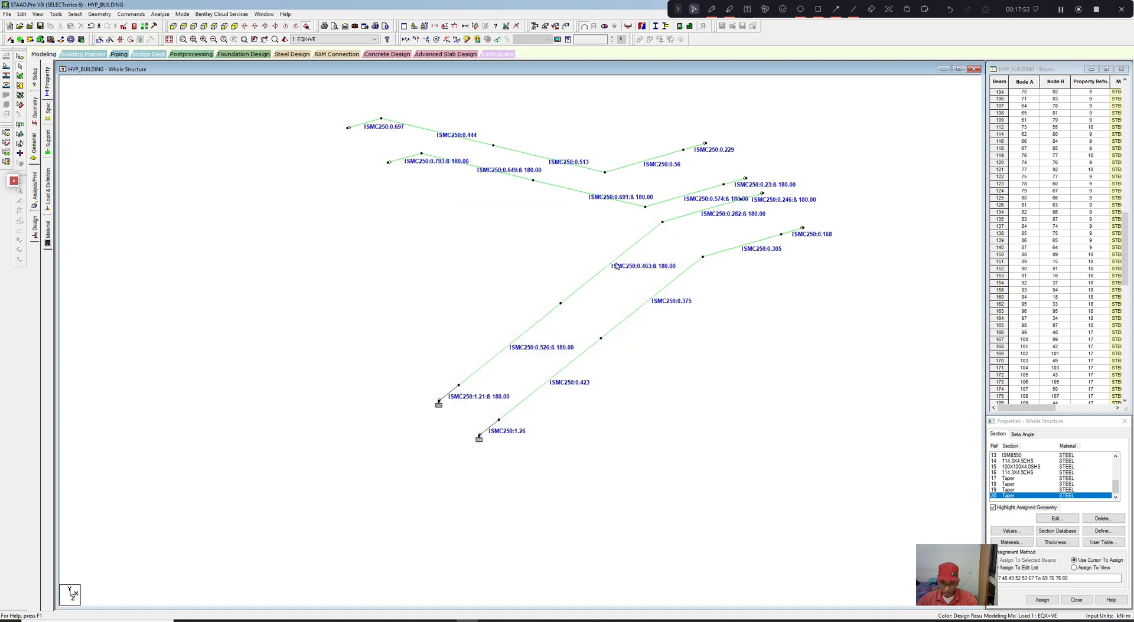
left_click_drag(323, 130, 850, 522)
scroll(766, 409, "up", 1)
scroll(766, 409, "up", 1)
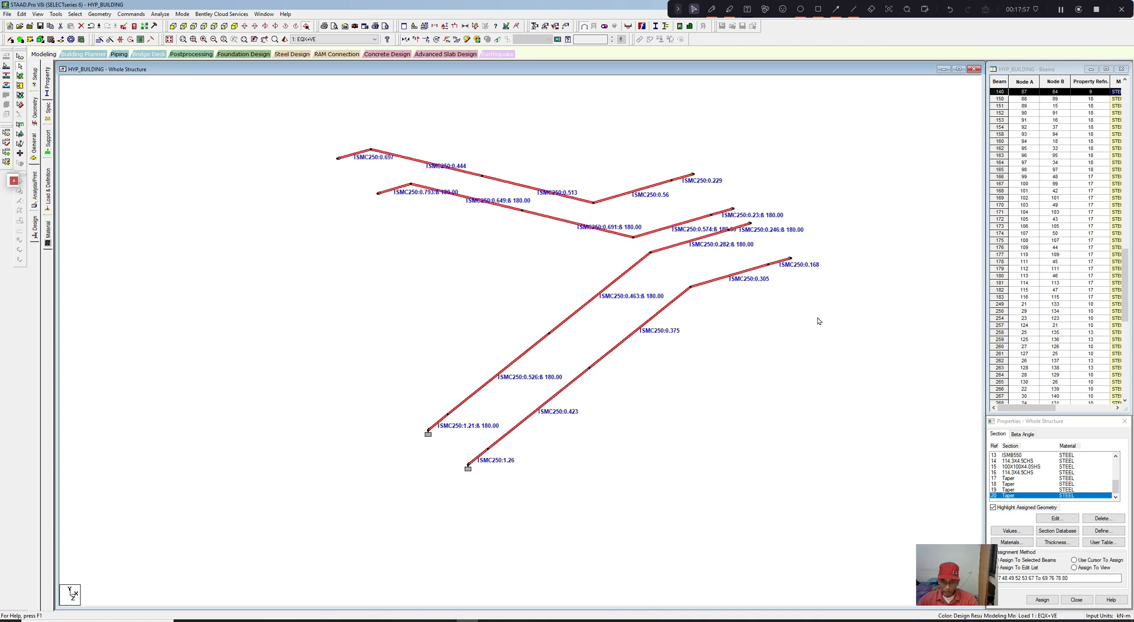
left_click(560, 189)
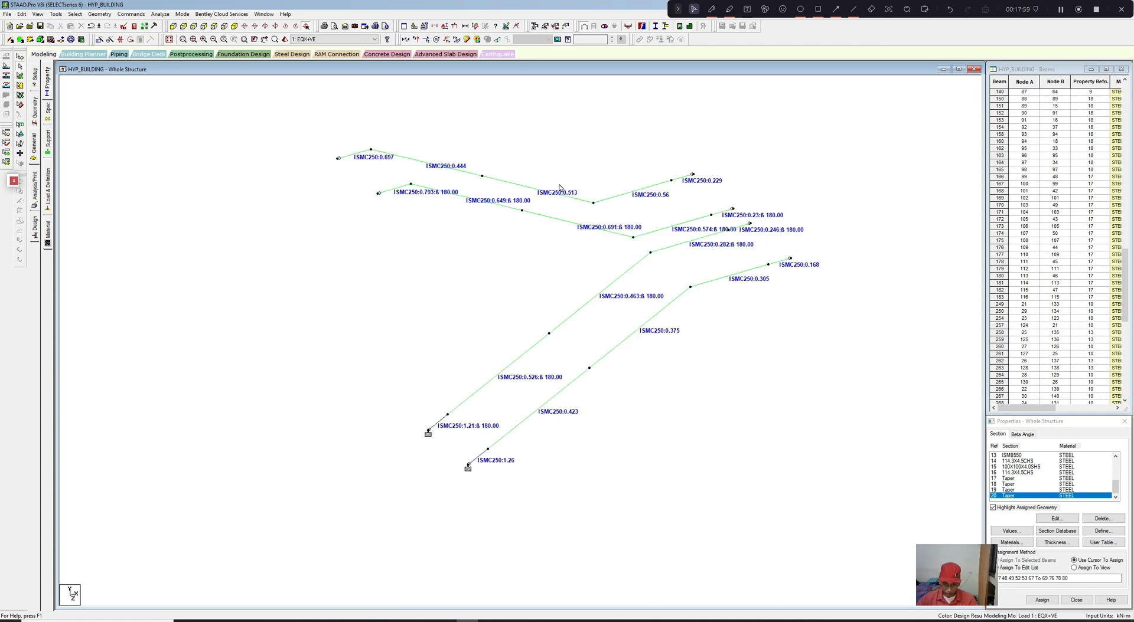
Step: Review the steel design results of the parallel short bottom stringer segment, beam 106, and recheck beam 104
double_click(446, 420)
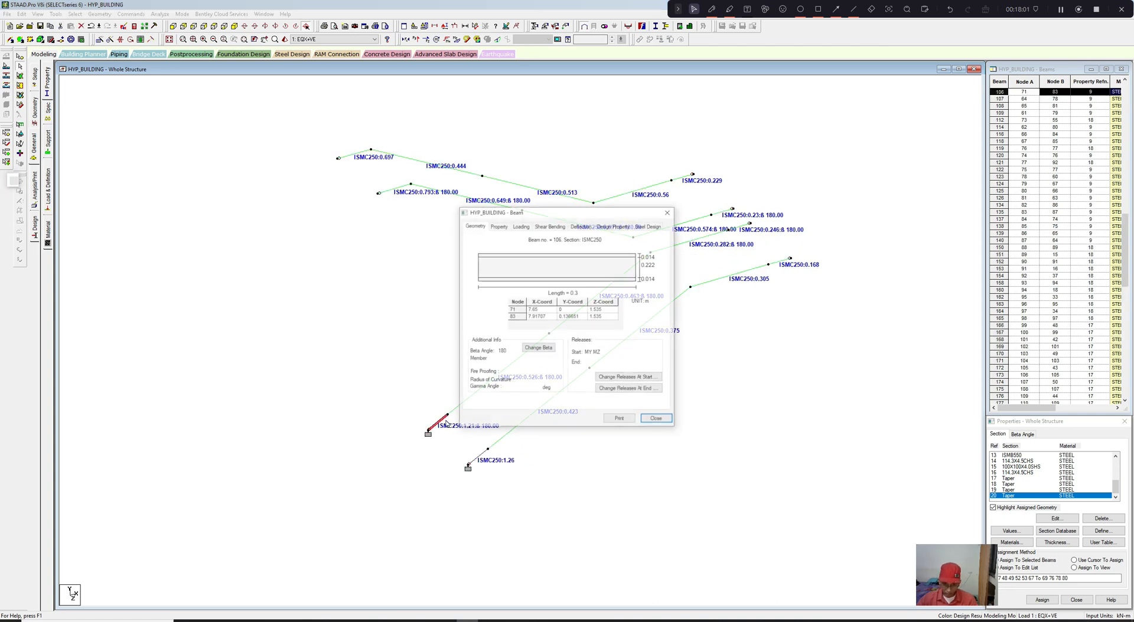
left_click(649, 225)
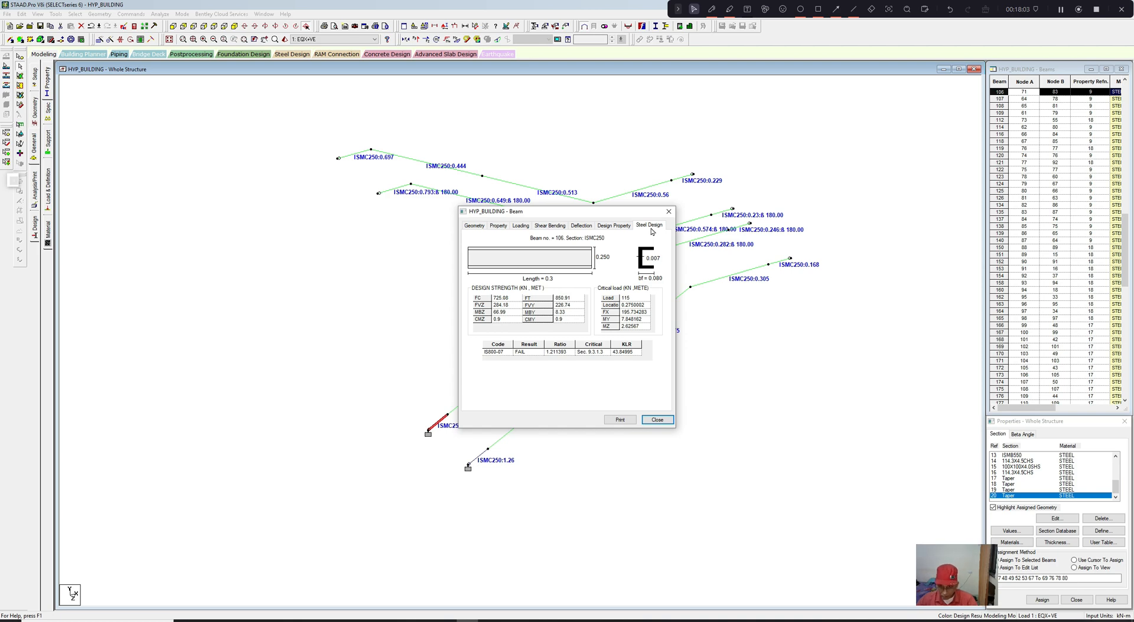
left_click(668, 211)
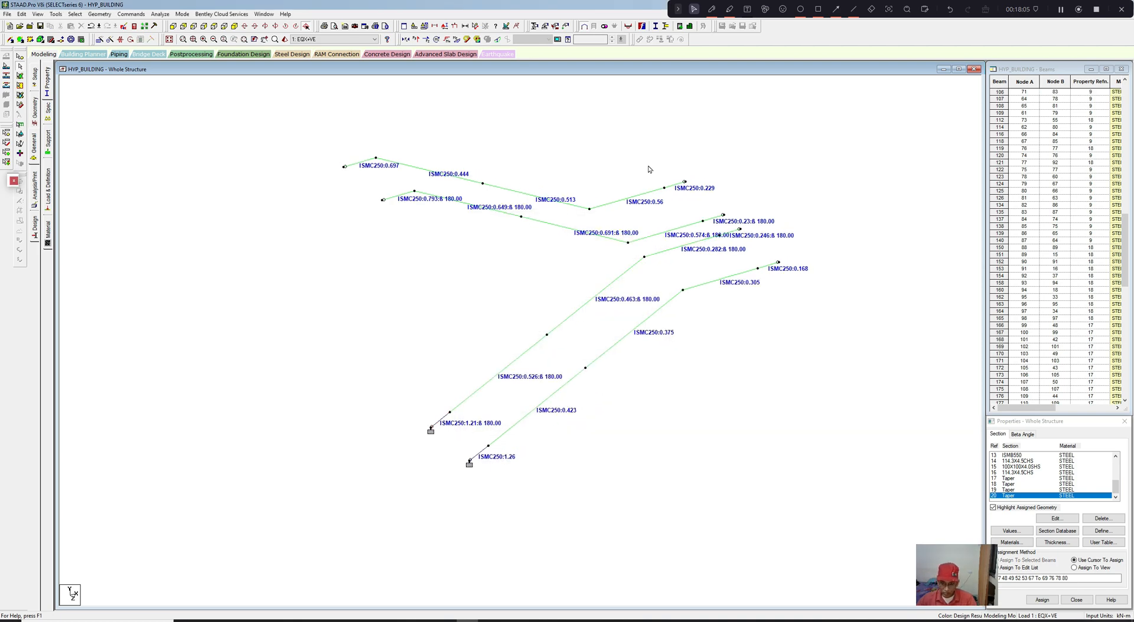
scroll(650, 165, "down", 4)
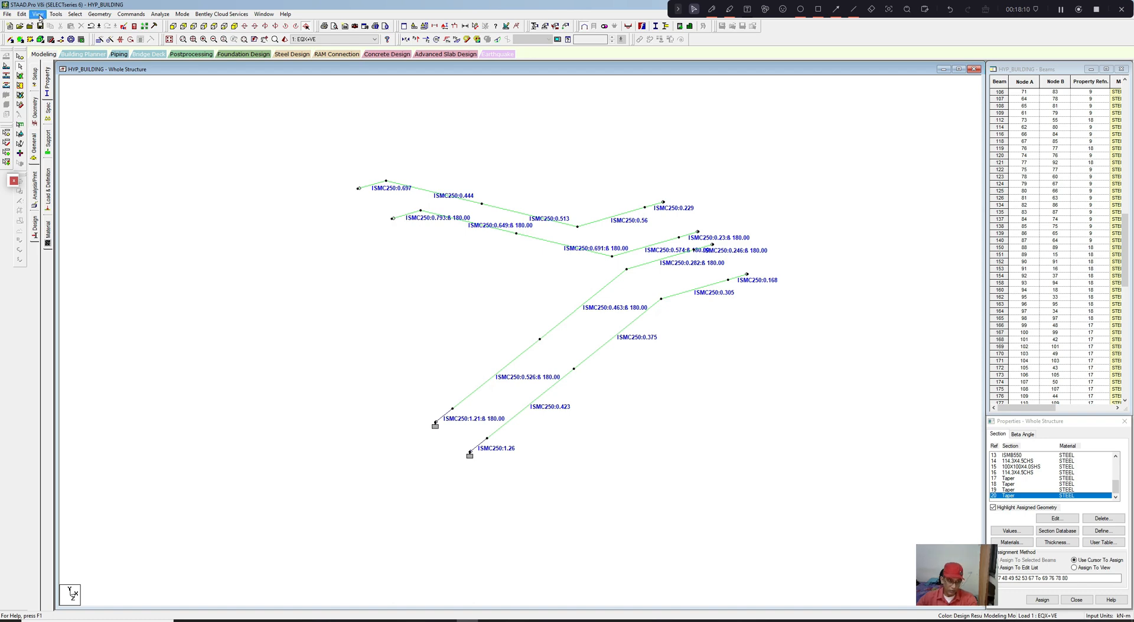
double_click(482, 446)
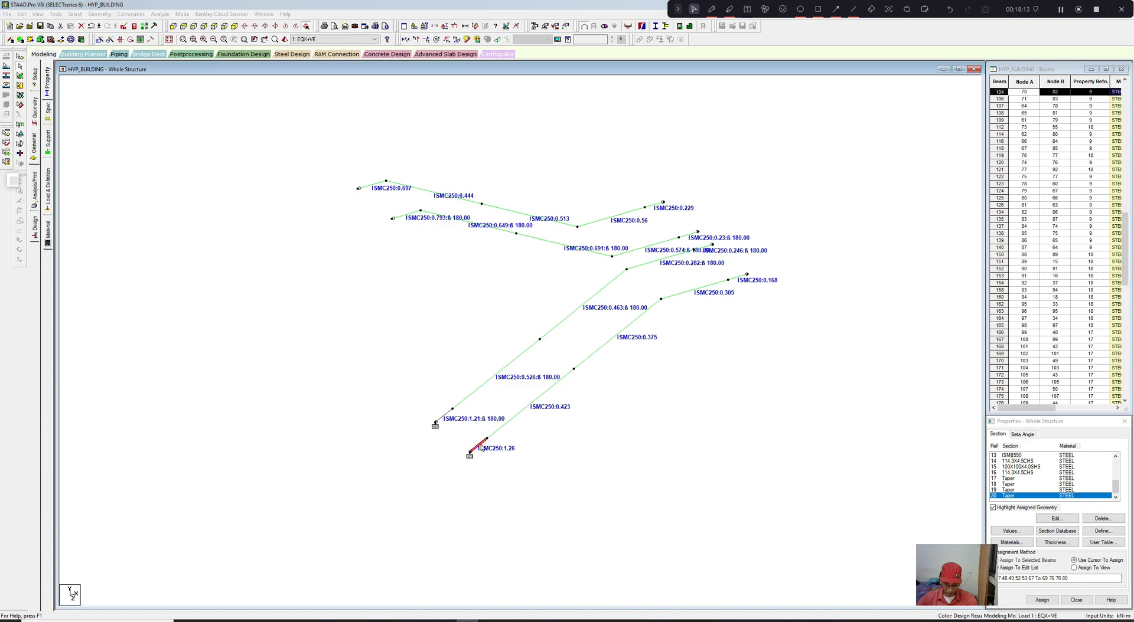
left_click(665, 207)
left_click(578, 175)
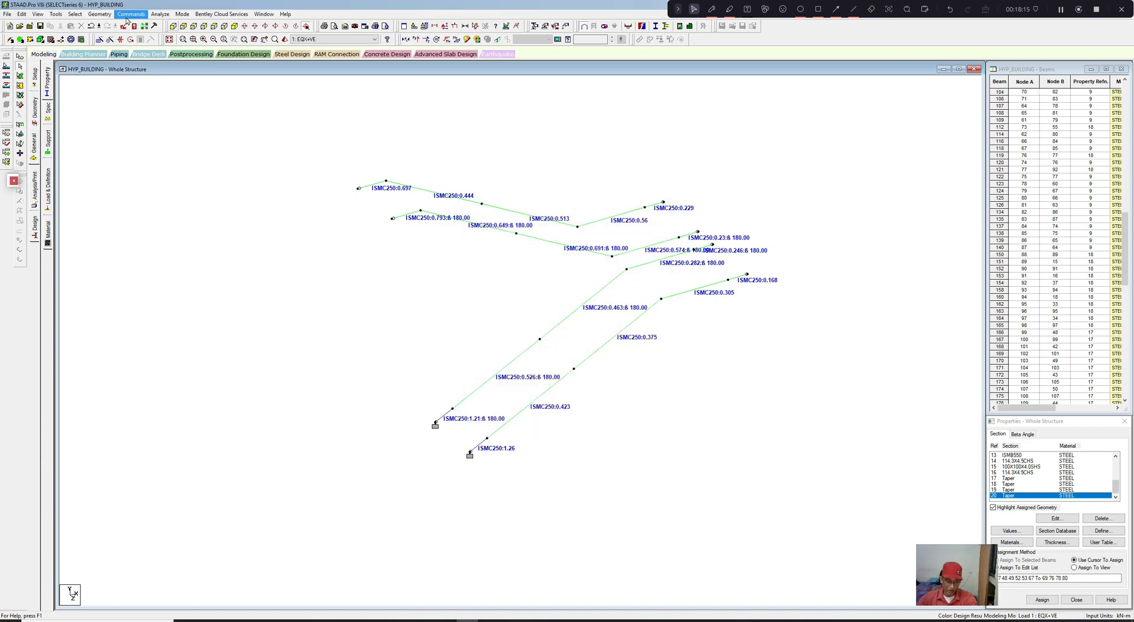
Step: Display the whole structure again and examine the area around the supports at the foot of the stair stringers
left_click(38, 13)
left_click(55, 73)
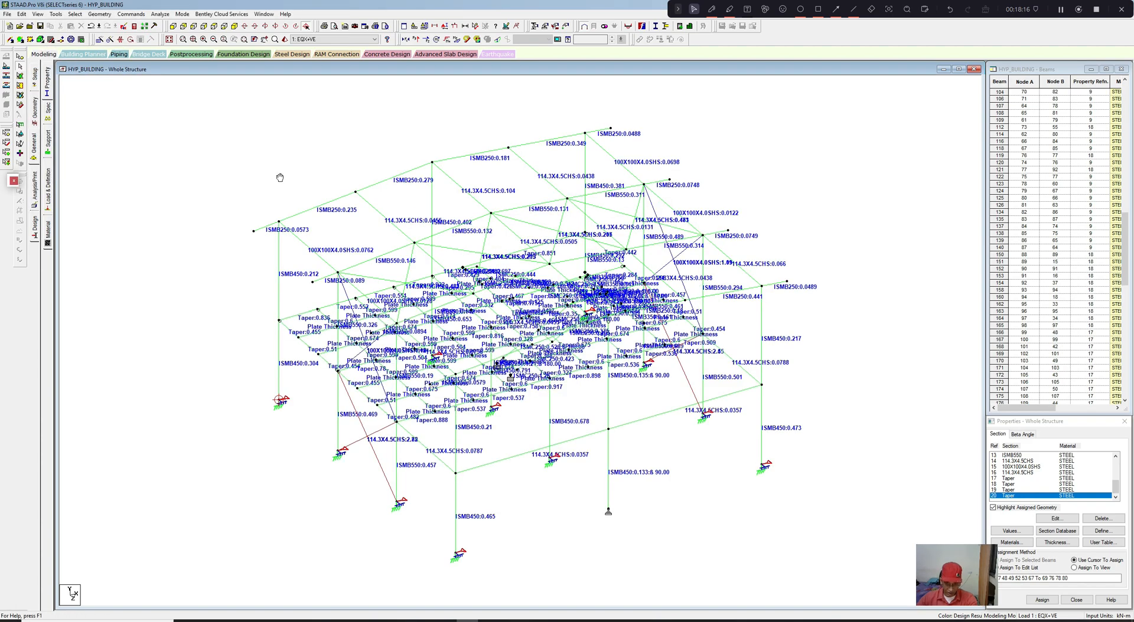
scroll(537, 403, "up", 6)
scroll(537, 403, "up", 6)
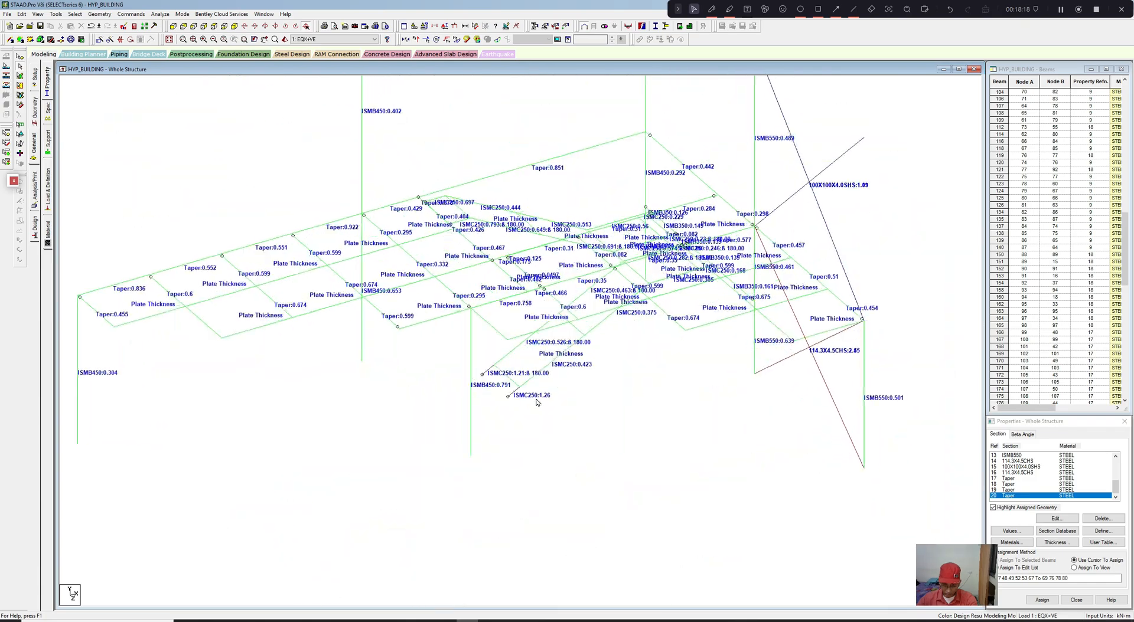
scroll(537, 402, "up", 1)
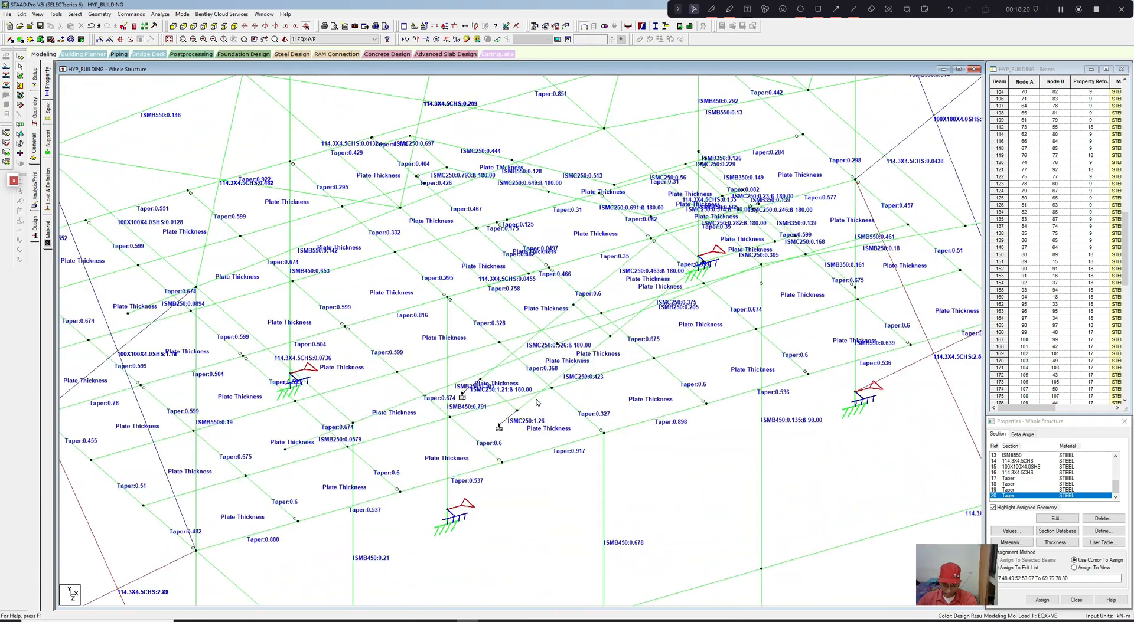
scroll(494, 335, "up", 2)
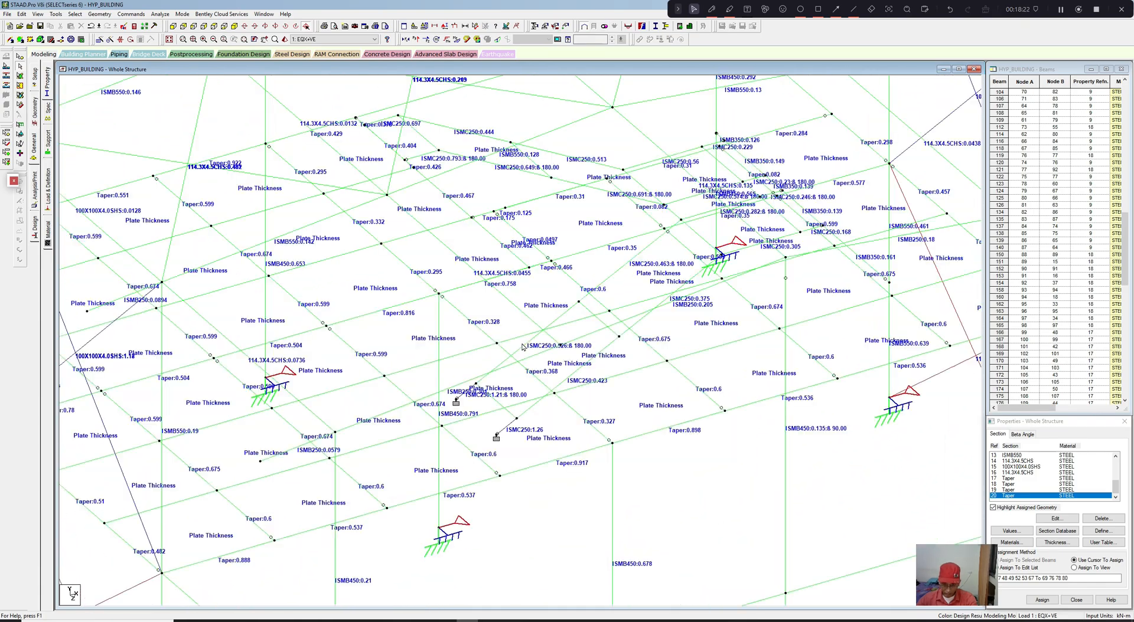
scroll(507, 403, "up", 3)
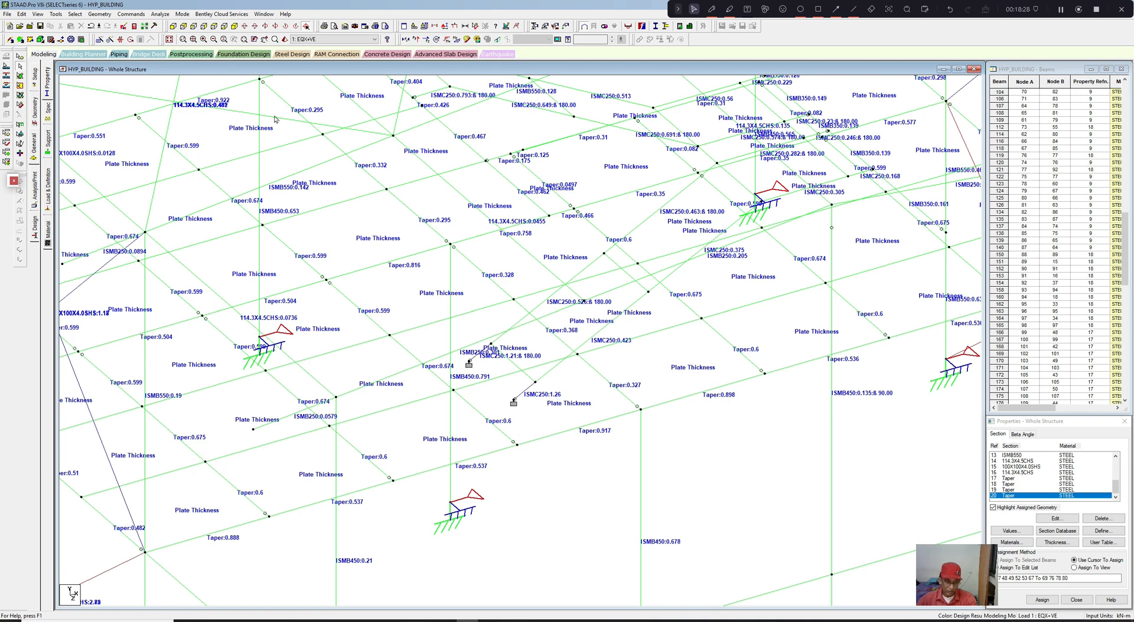
left_click(75, 13)
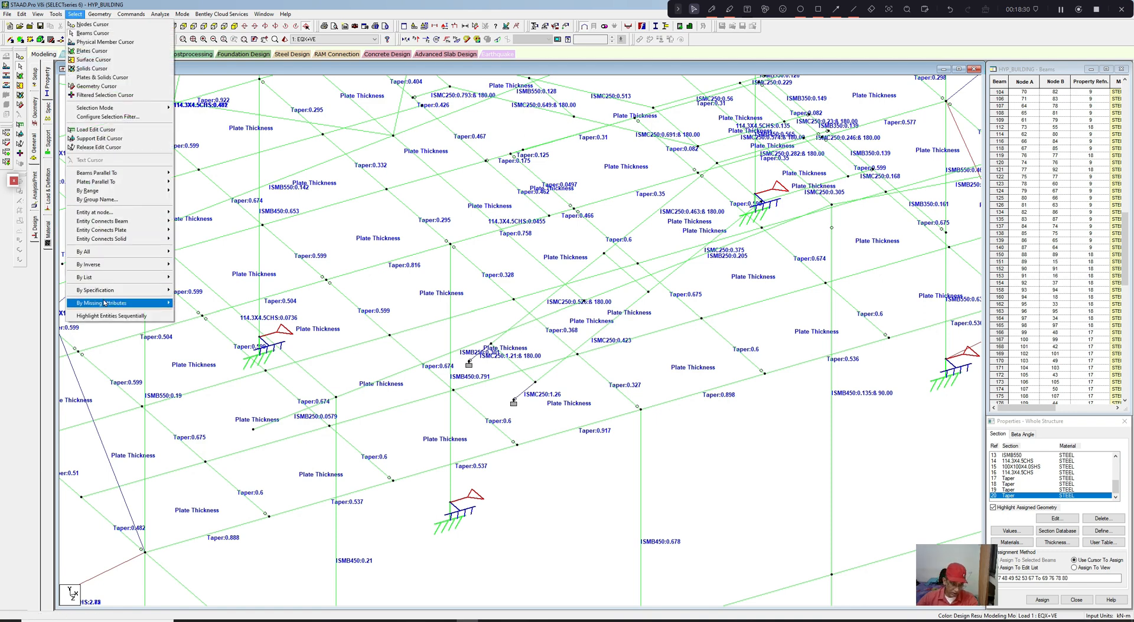
left_click(131, 12)
mouse_move(75, 13)
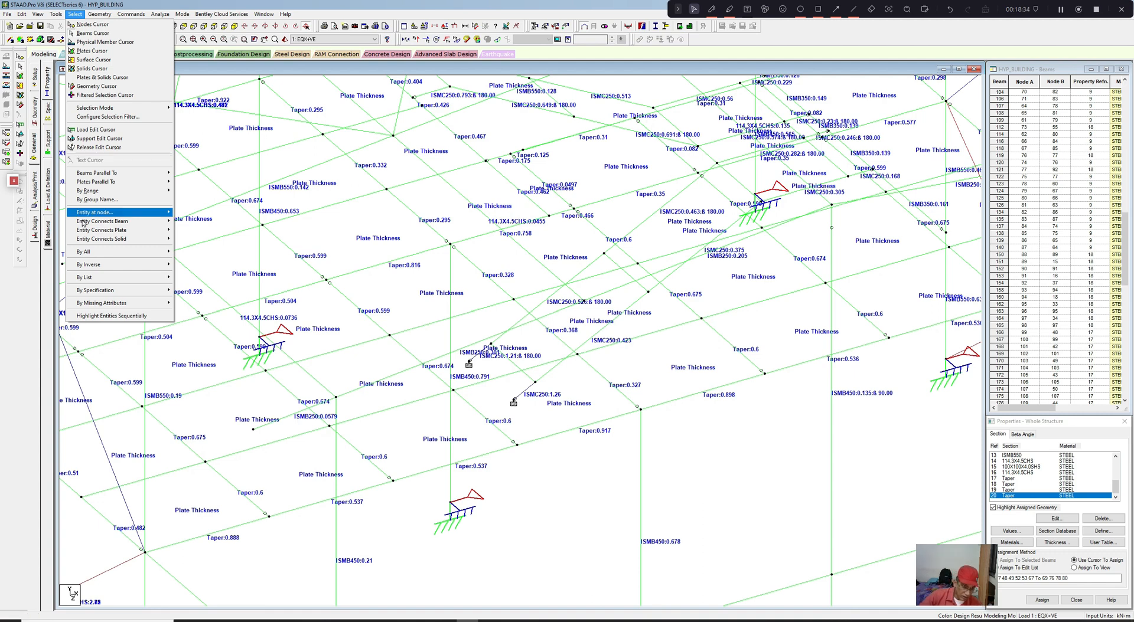
mouse_move(129, 297)
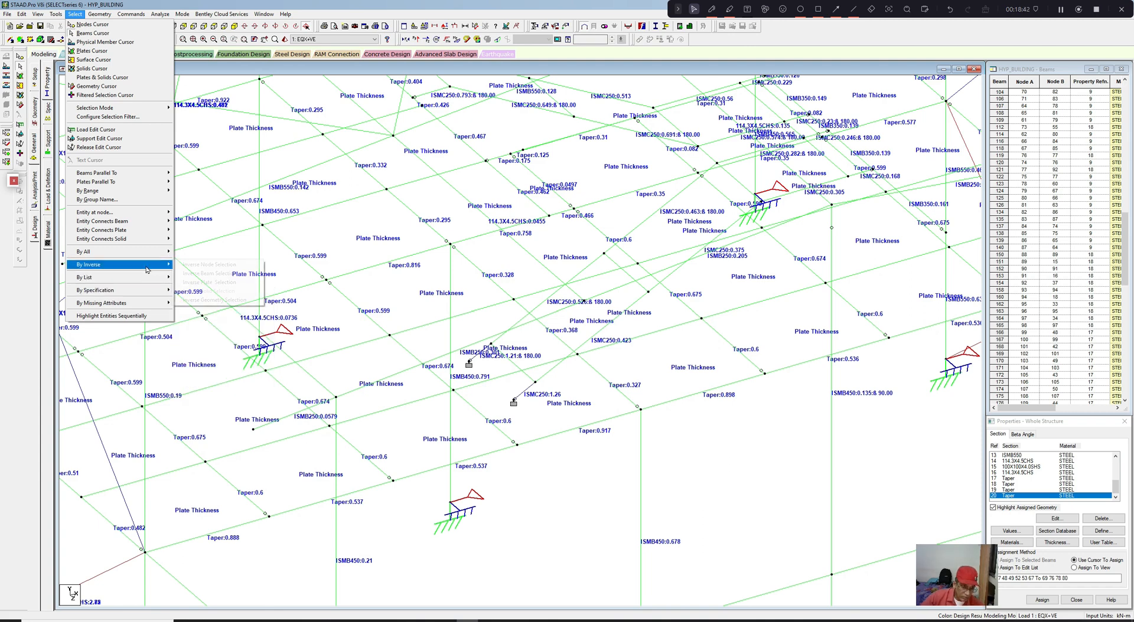
left_click(133, 15)
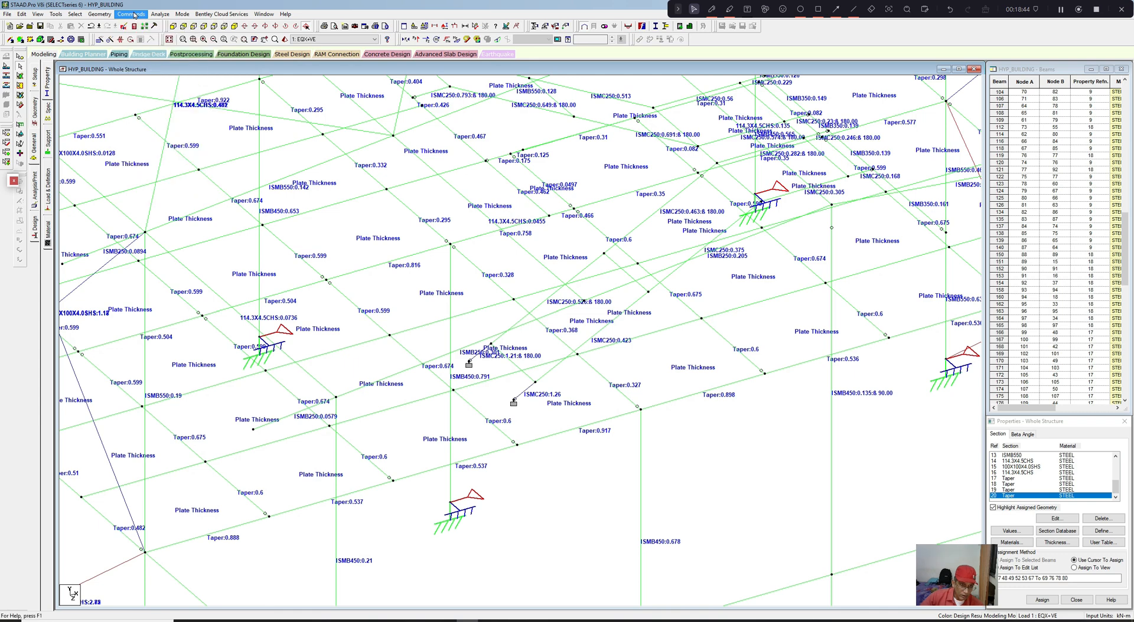
Step: Bring up the member and plate specifications and highlight the geometry assigned ELEMENT PLANE STRESS
left_click(133, 15)
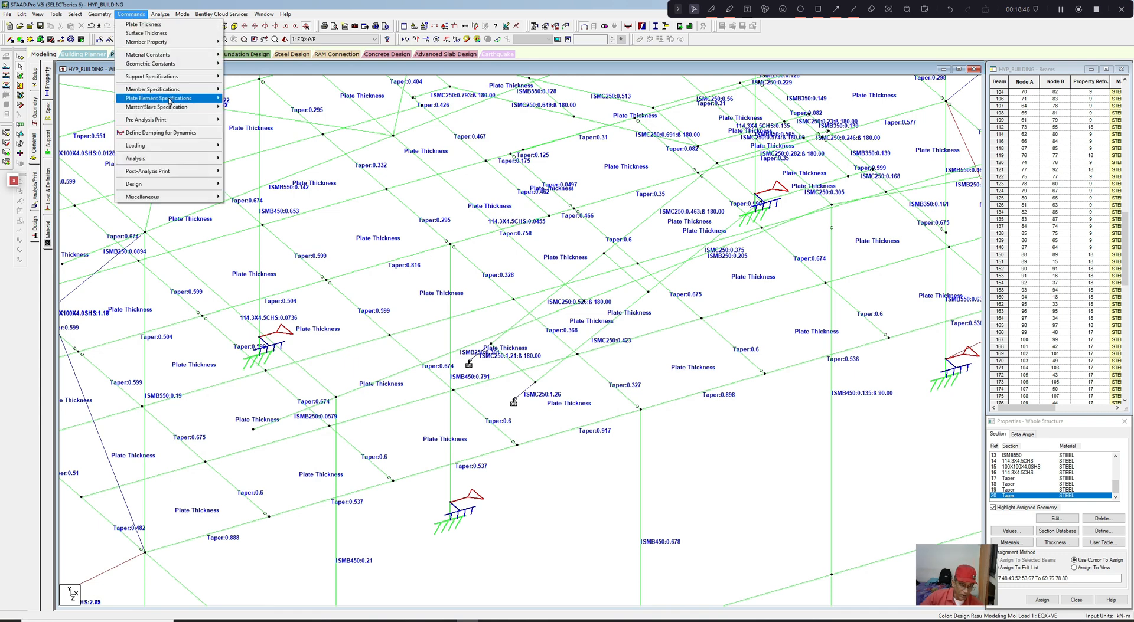
mouse_move(171, 98)
left_click(269, 116)
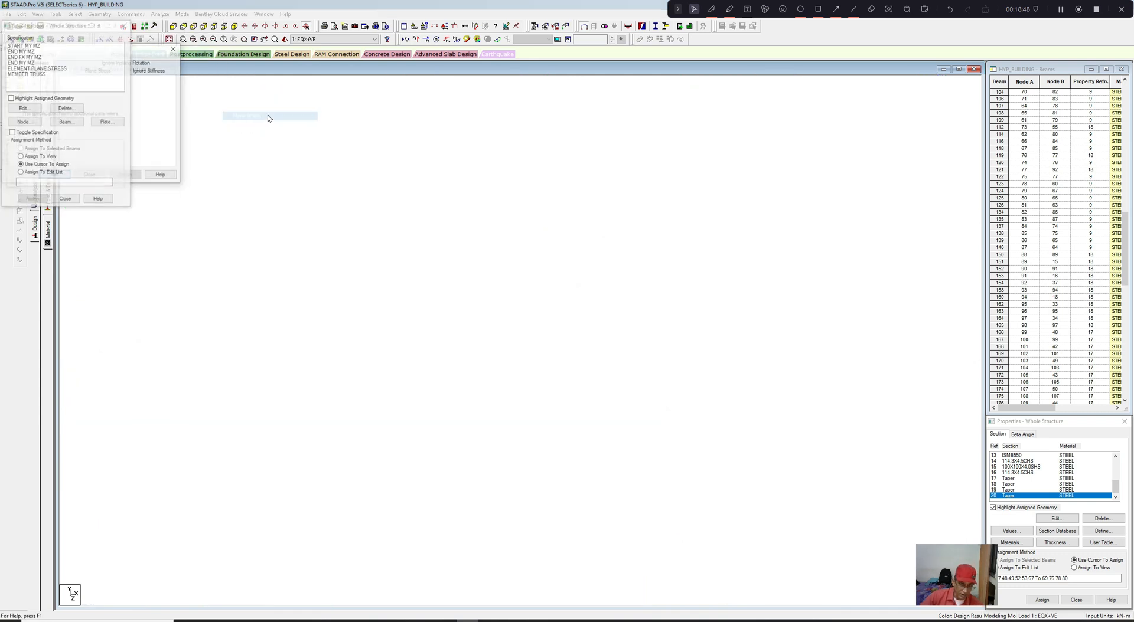
key("Return")
left_click_drag(106, 25, 144, 30)
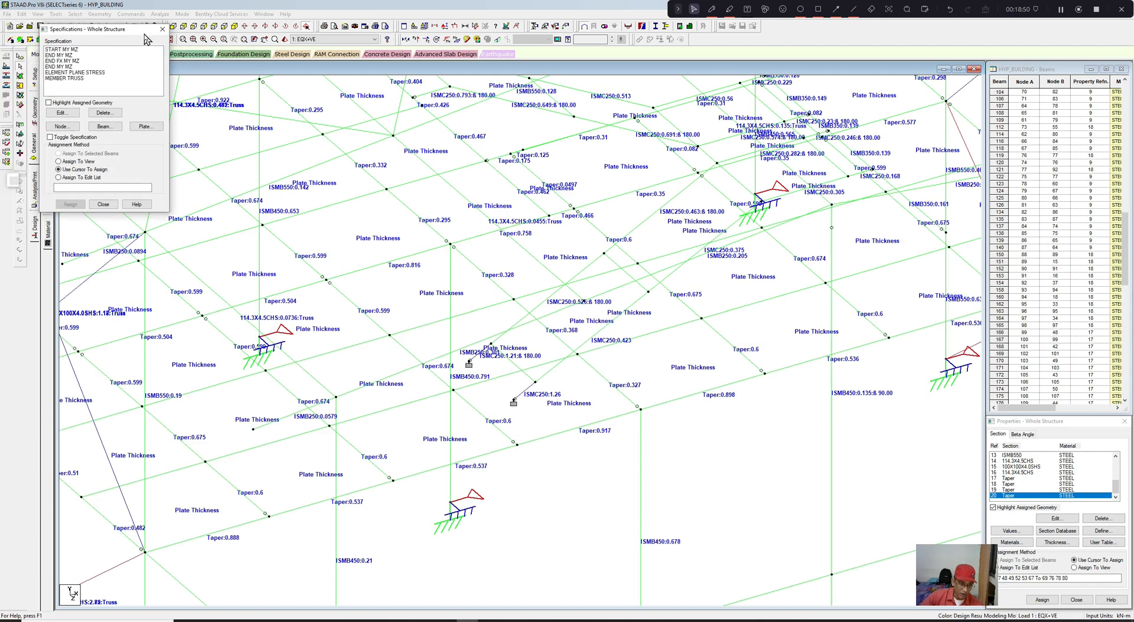
left_click(88, 74)
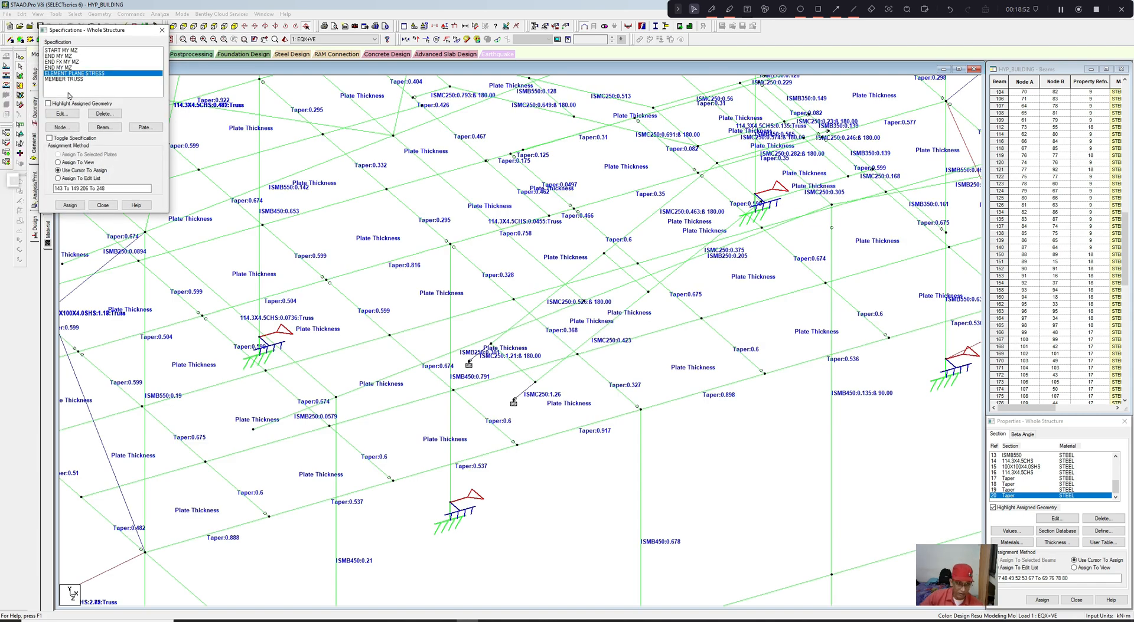
left_click(48, 103)
left_click(562, 393)
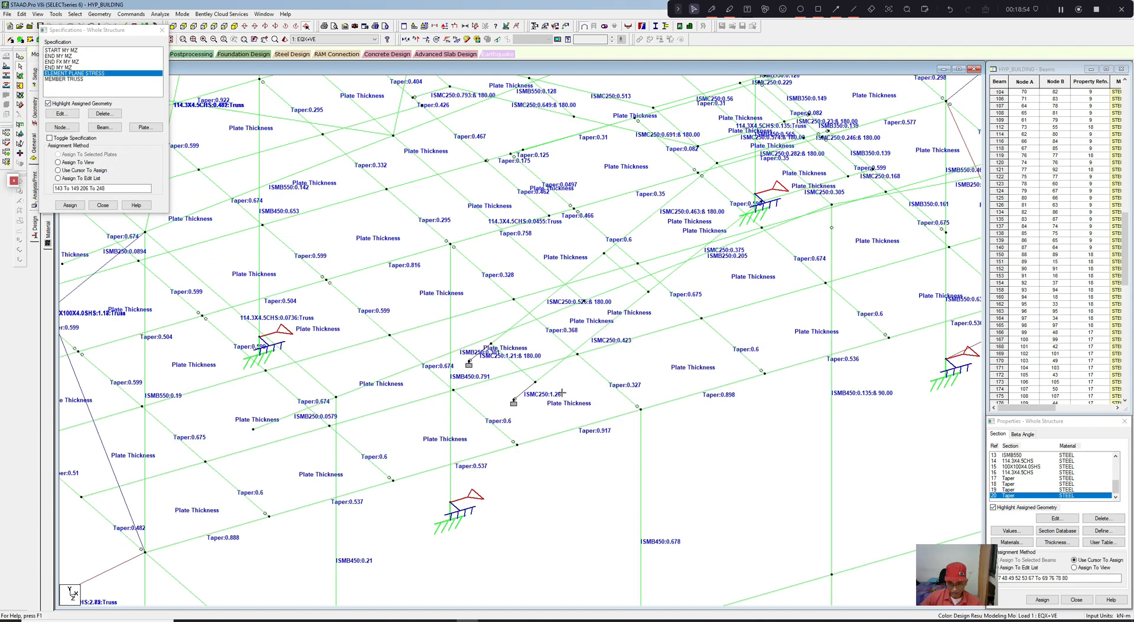
Step: Select both short bottom stringer segments at the supports, beams 104 and 106
scroll(561, 393, "up", 1)
left_click(531, 391)
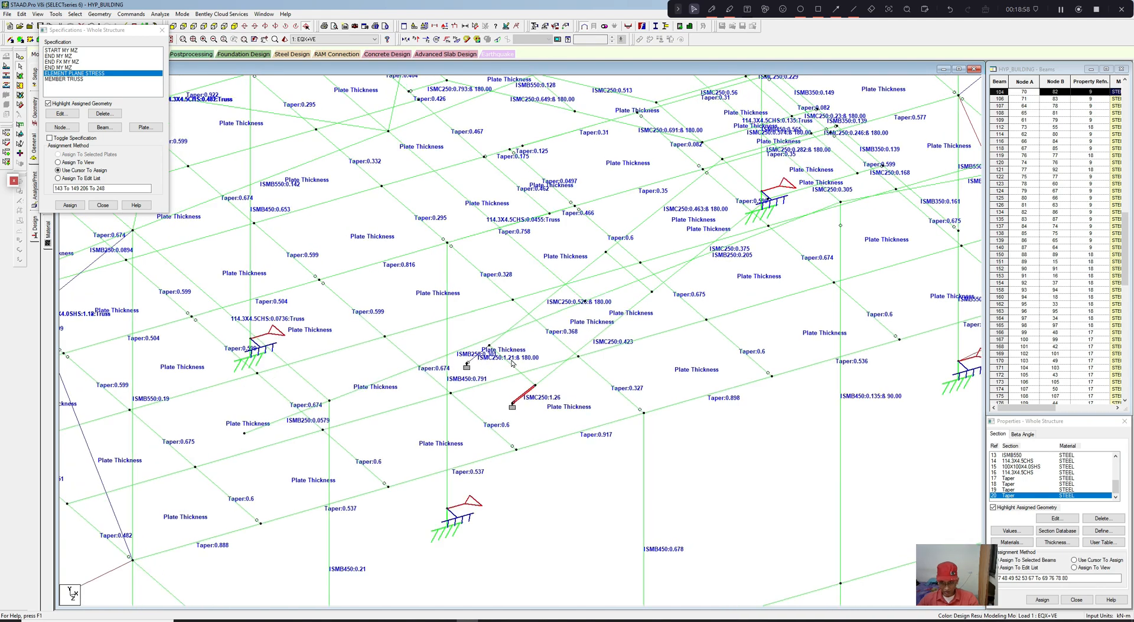
scroll(511, 364, "down", 2)
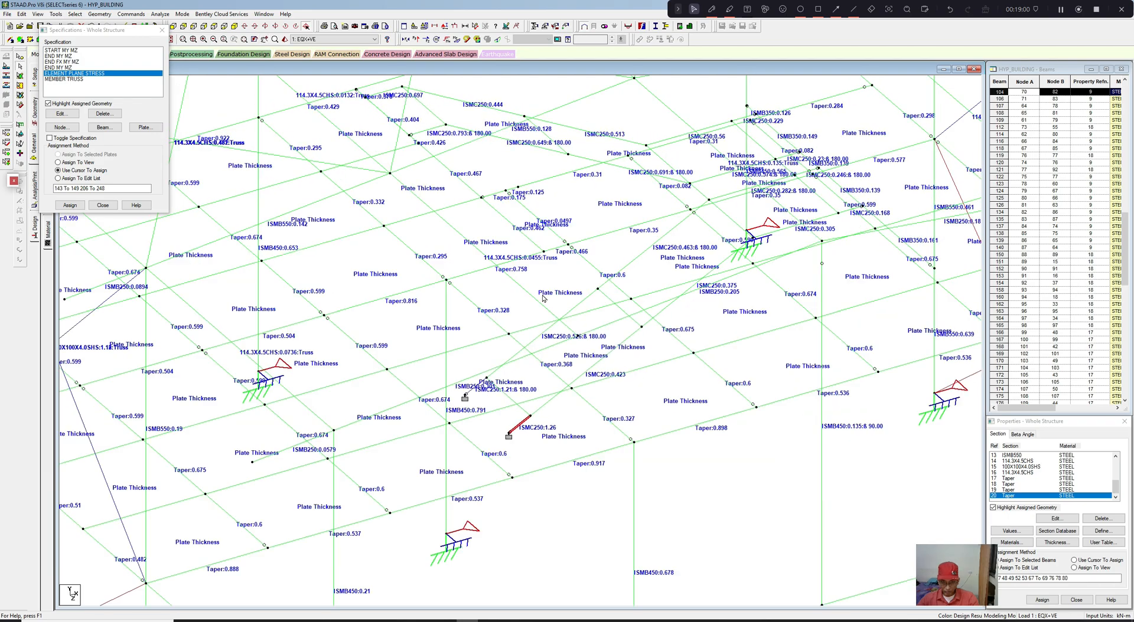
scroll(543, 307, "down", 1)
scroll(522, 401, "up", 1)
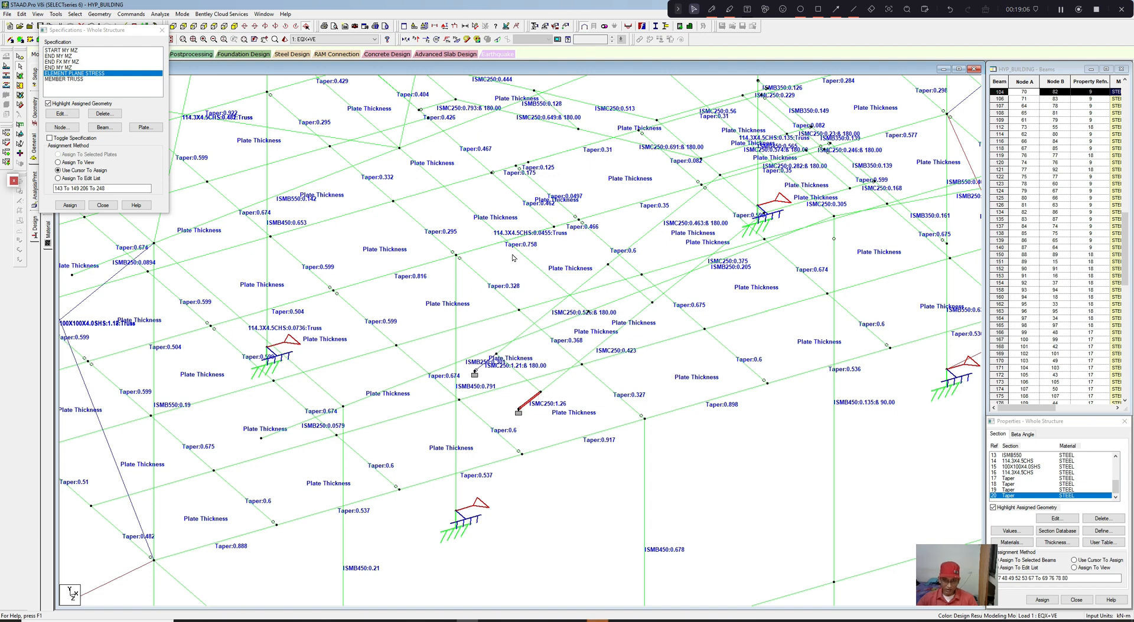
left_click(523, 381)
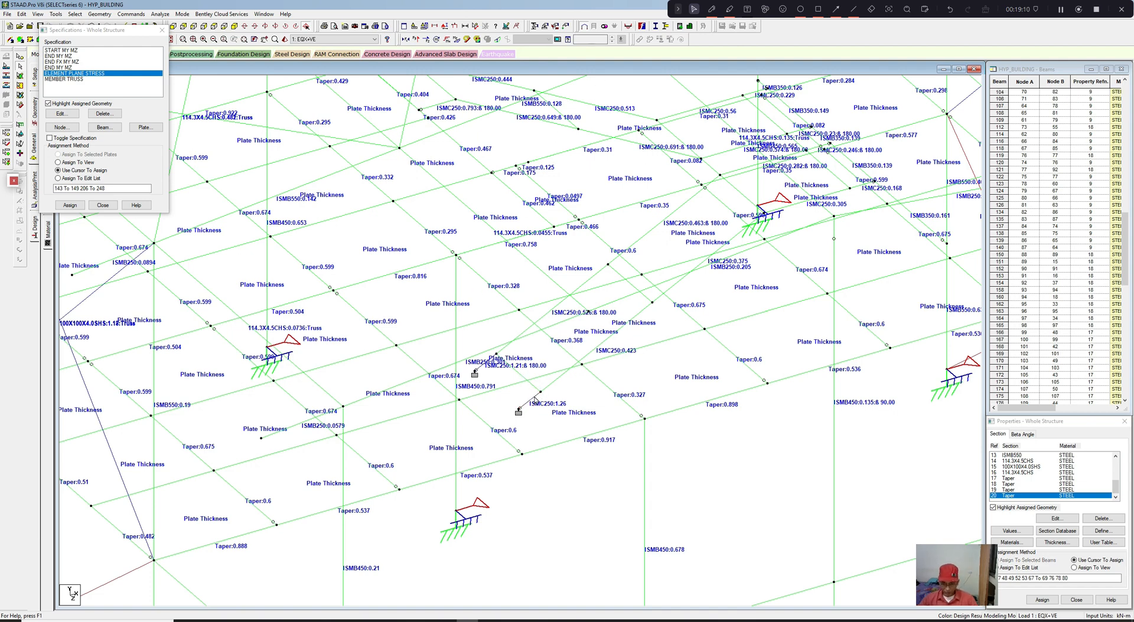
scroll(553, 396, "up", 2)
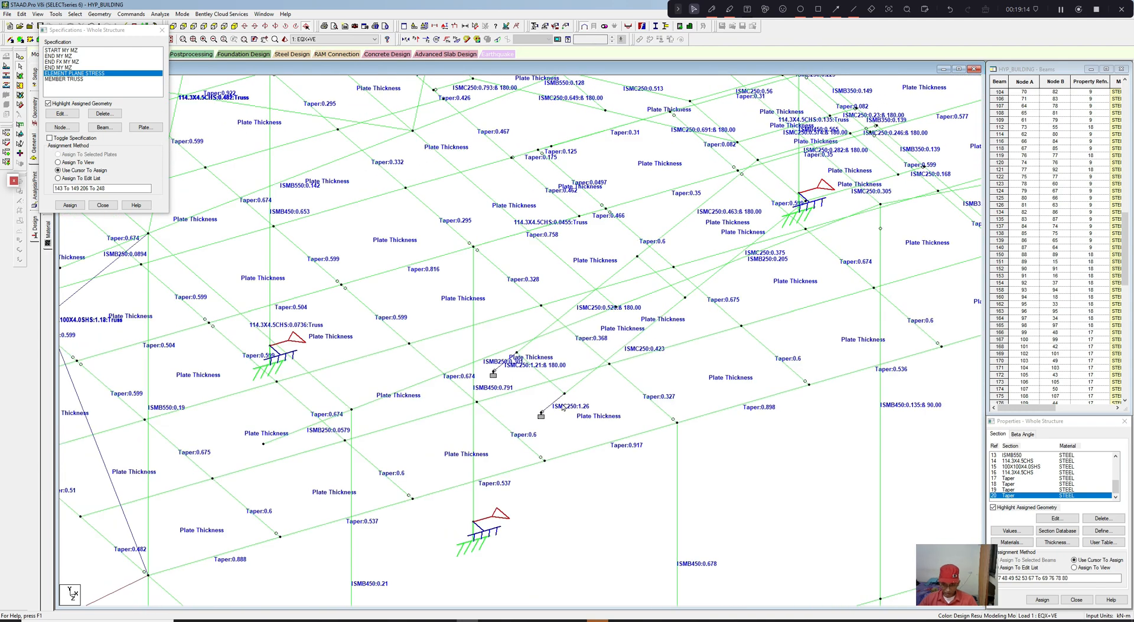
left_click(554, 402)
left_click(506, 364)
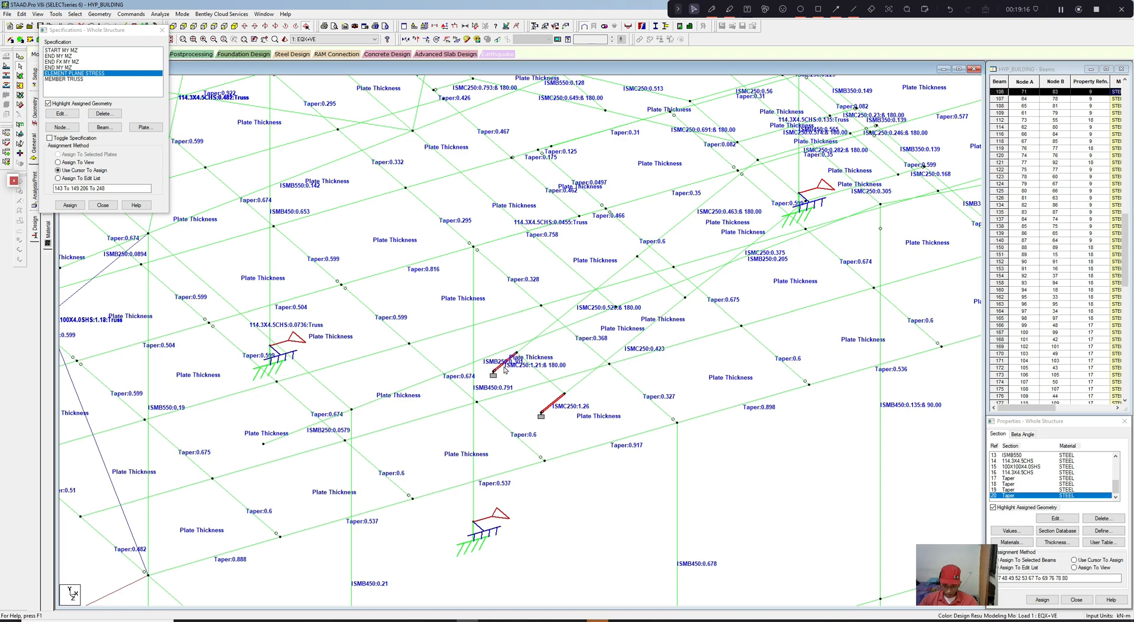
scroll(502, 351, "up", 1)
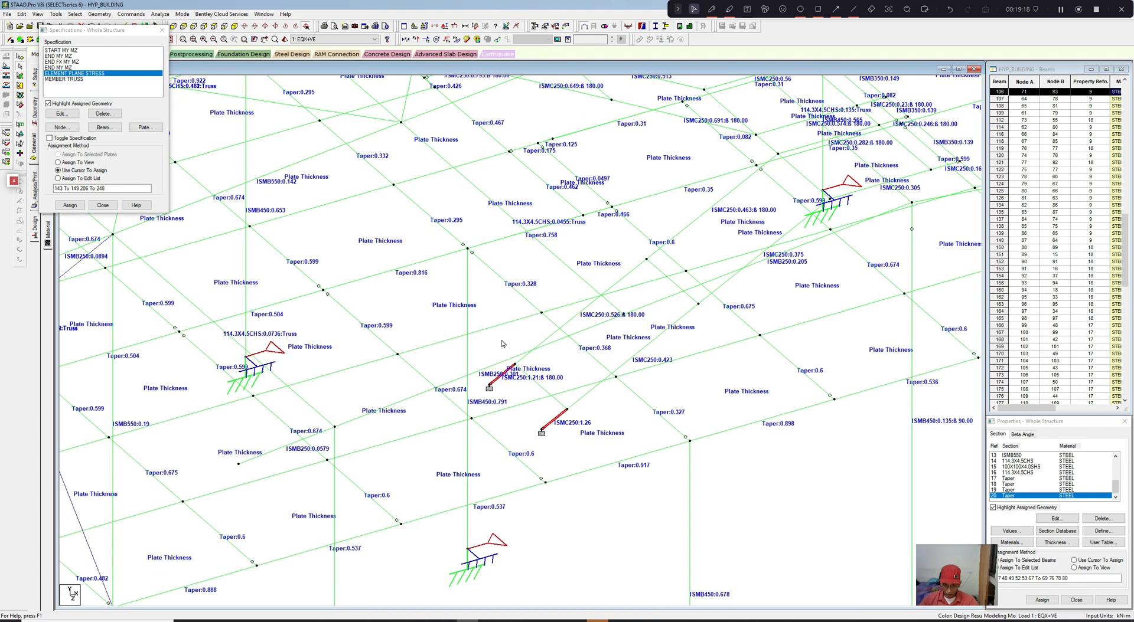
right_click(502, 343)
left_click(531, 404)
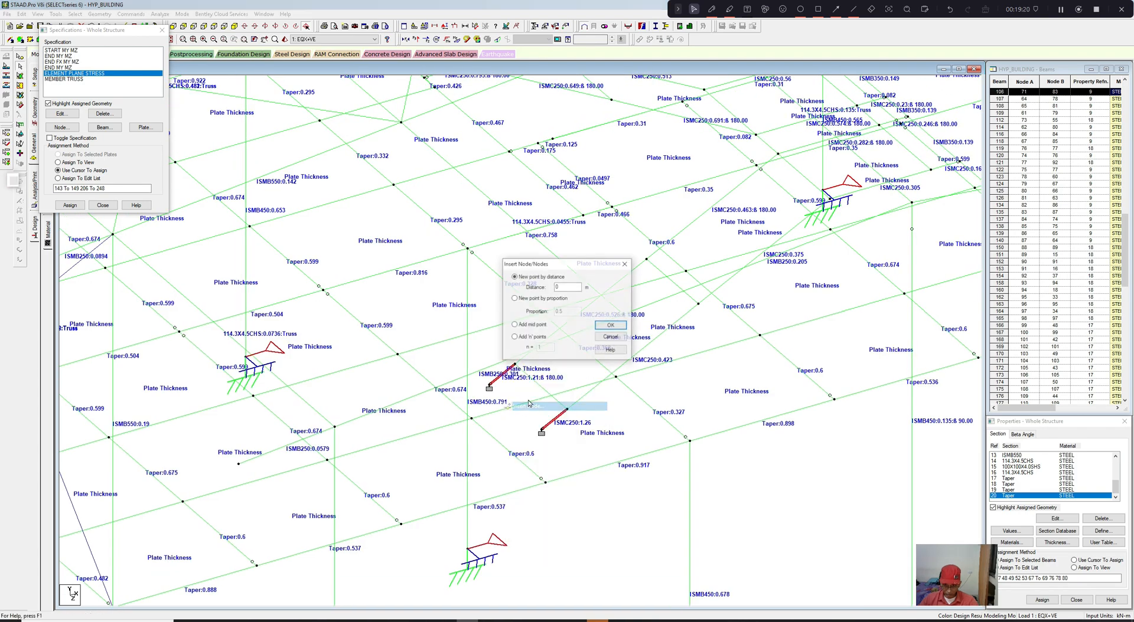
left_click(520, 337)
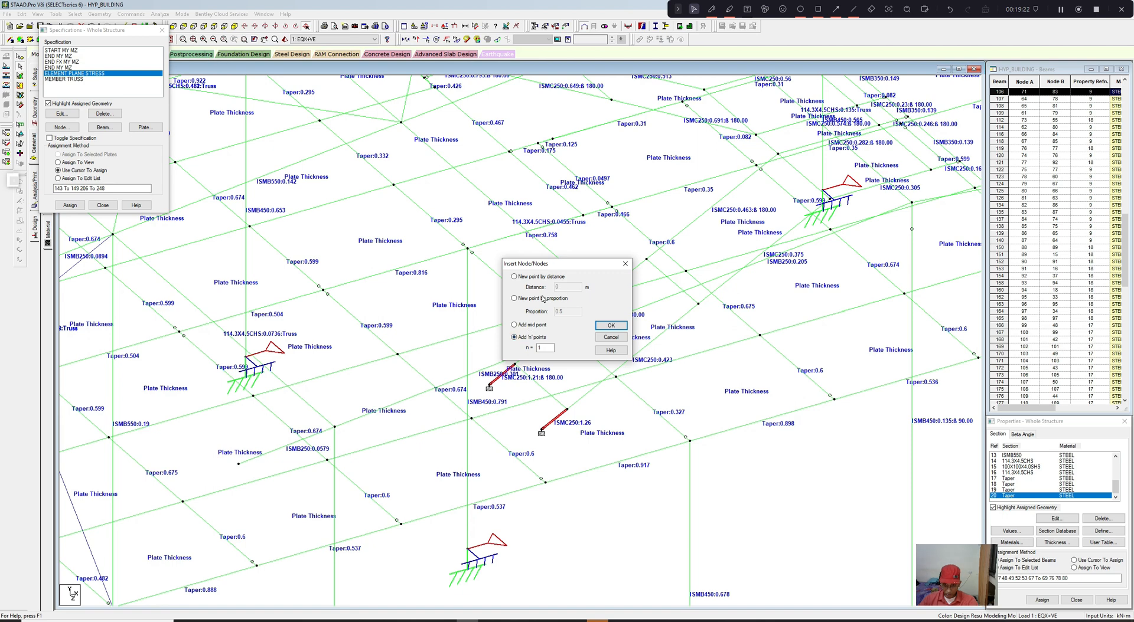
double_click(538, 348)
type("0.0")
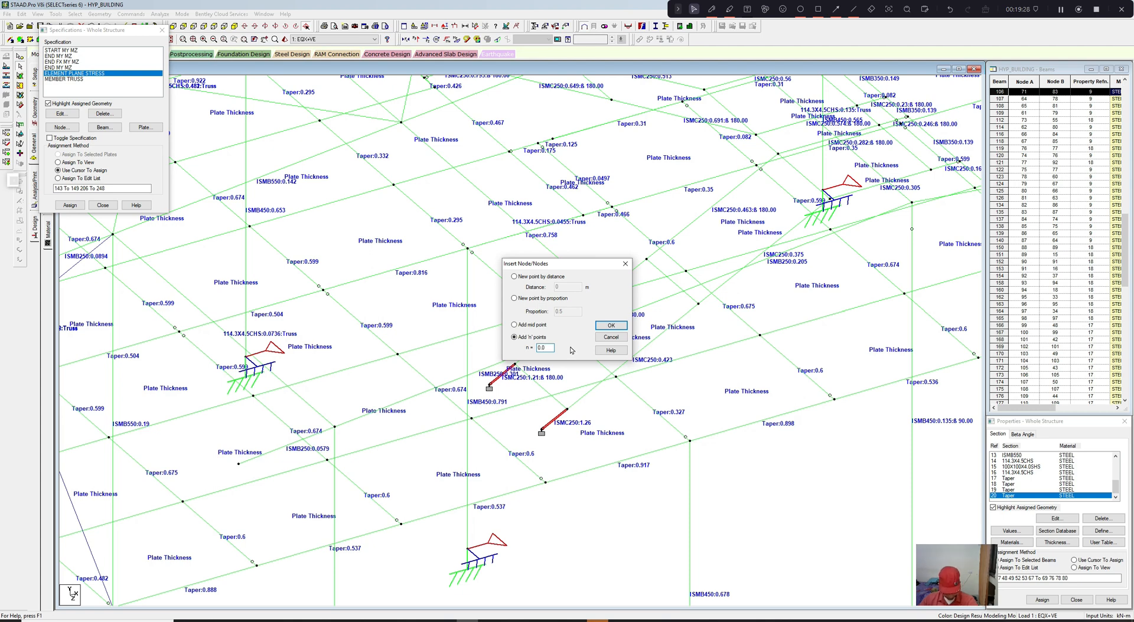
type("5")
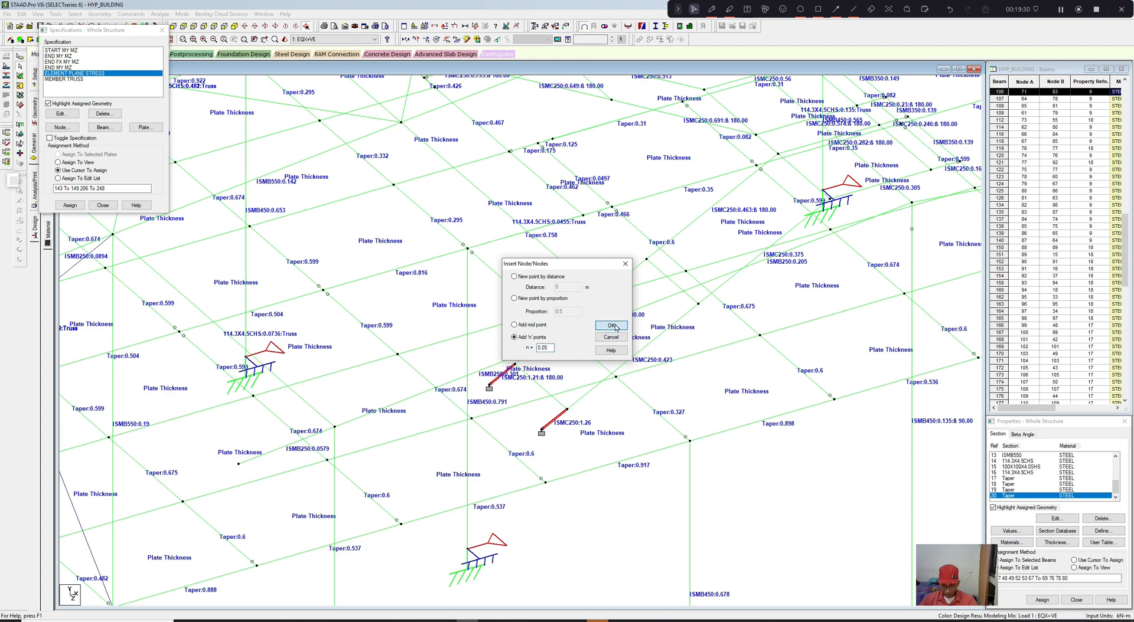
left_click(614, 328)
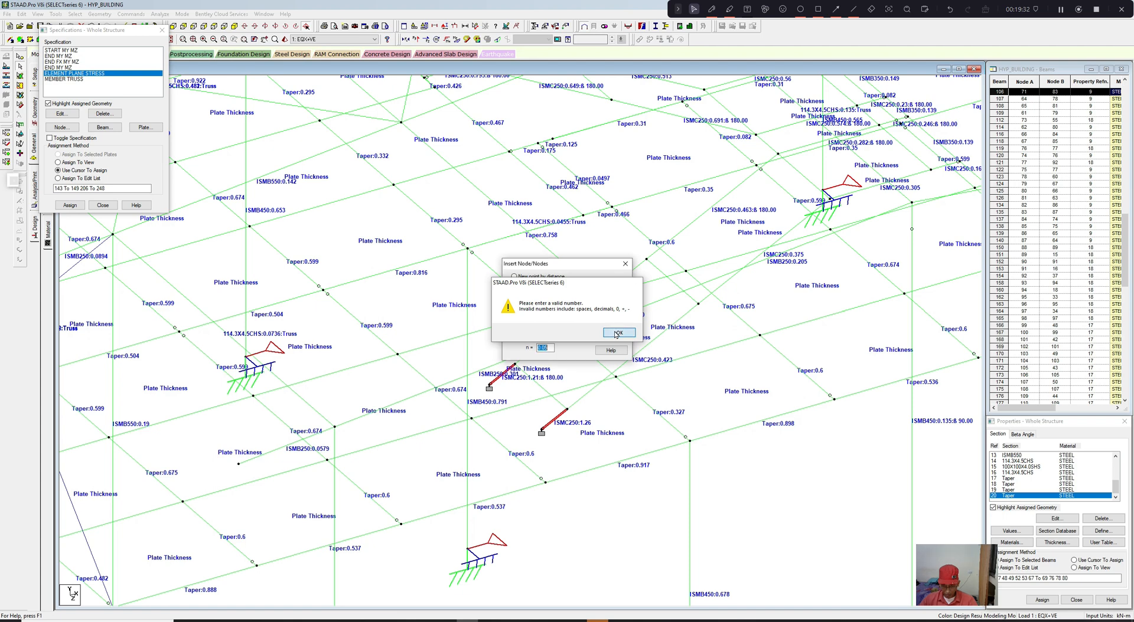
left_click(614, 316)
left_click(522, 278)
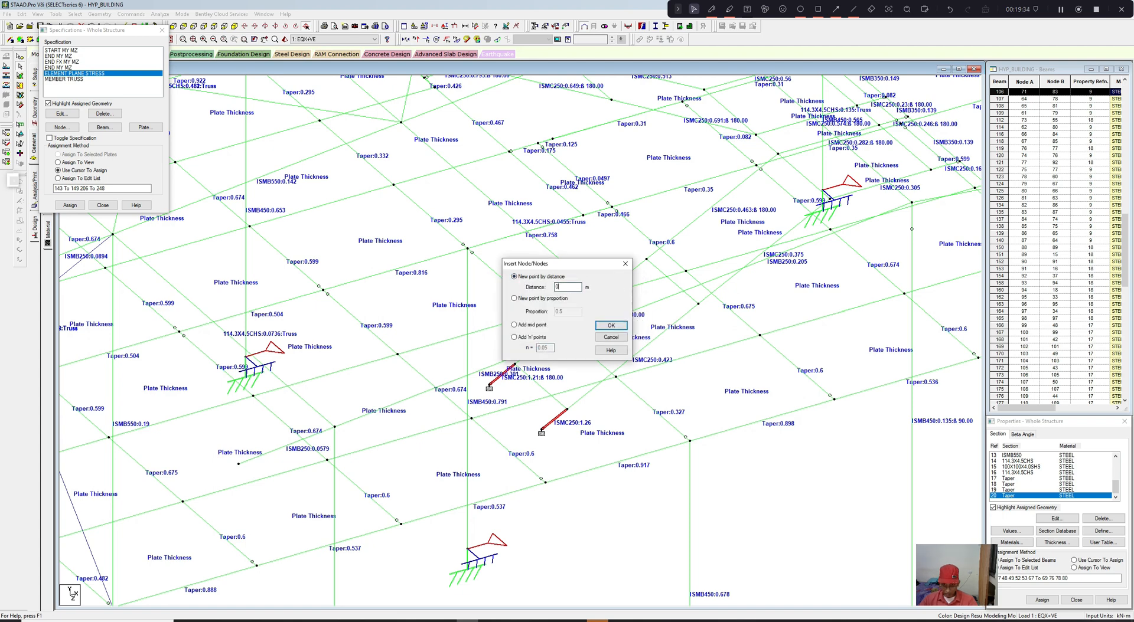
left_click(625, 264)
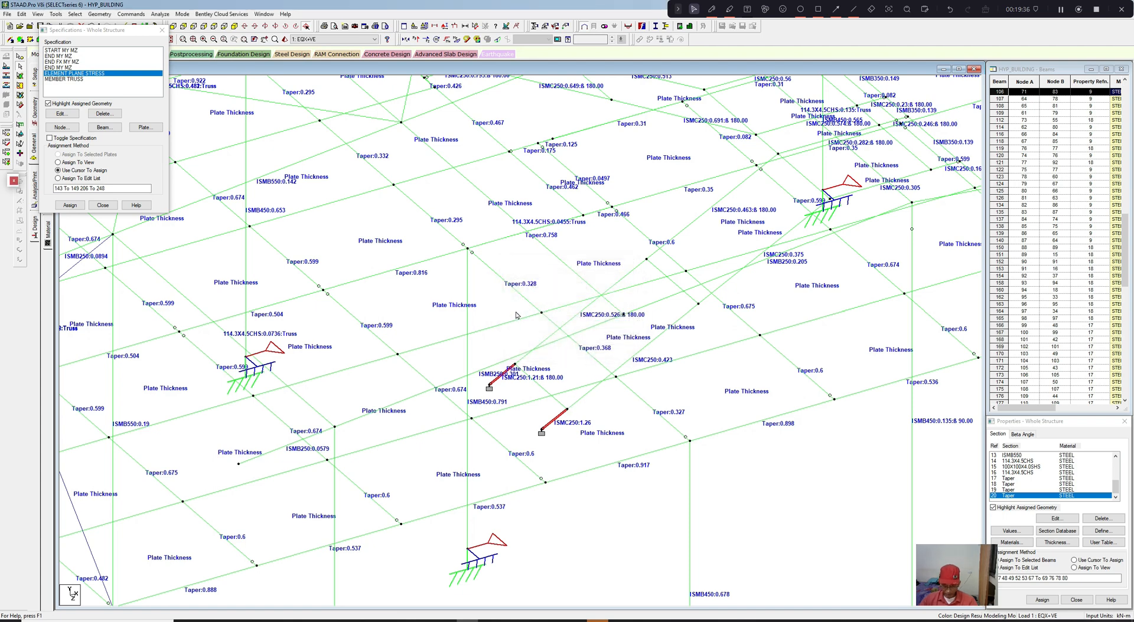
Step: Insert a node at a distance of 0.05 m into both selected bottom stringer segments
right_click(510, 304)
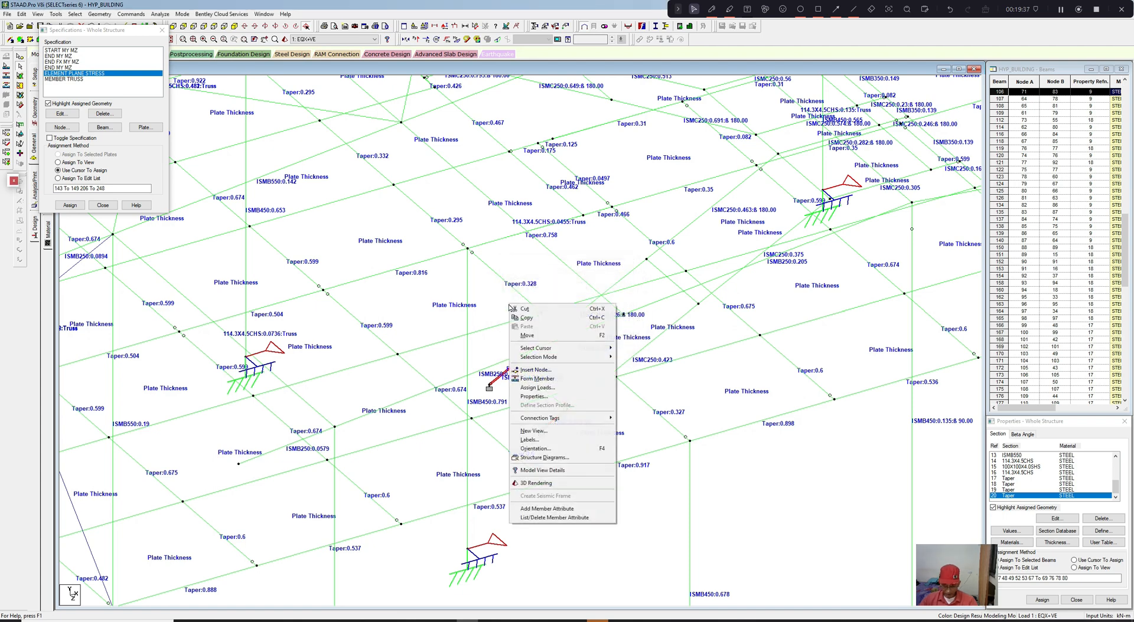
left_click(534, 370)
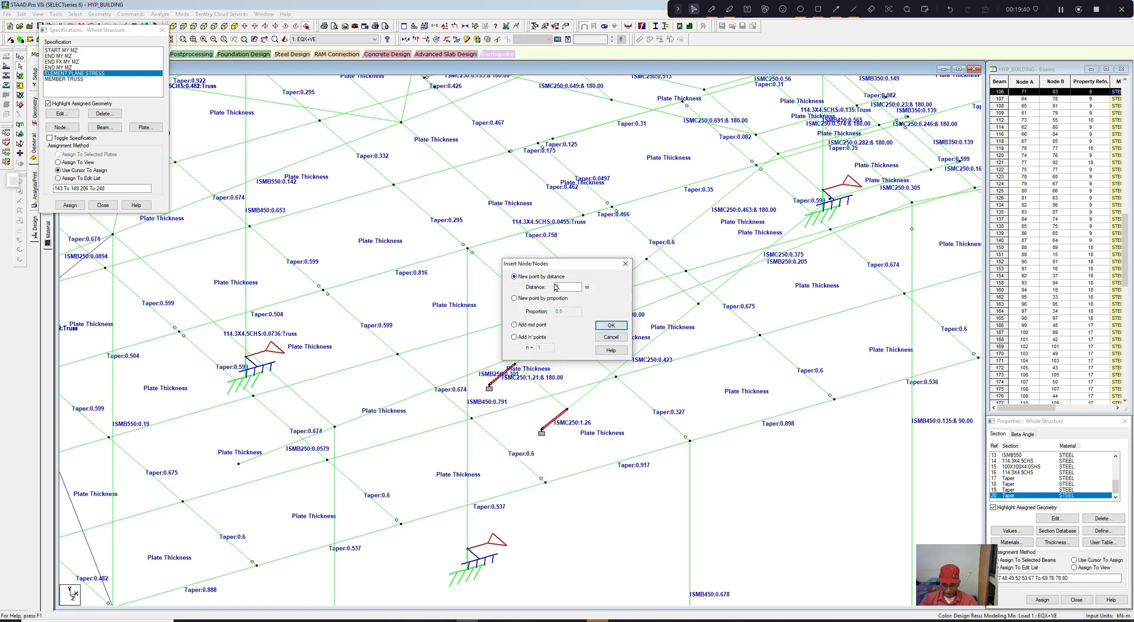
left_click(555, 287)
type("0.05")
left_click(610, 326)
left_click(608, 333)
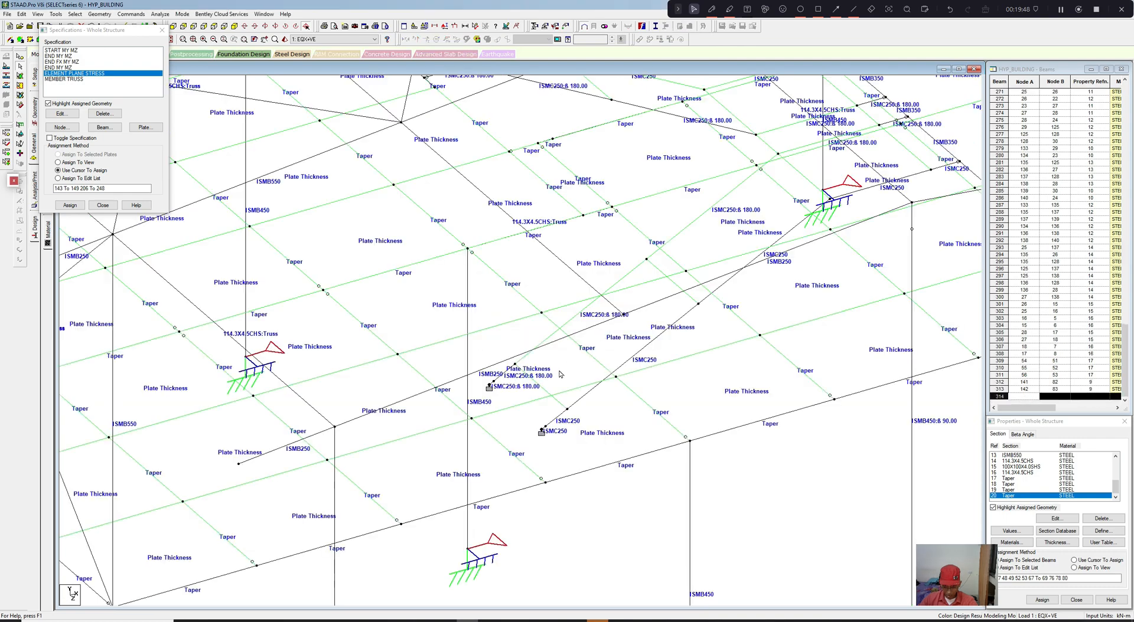
Step: Insert another node 0.05 m along beam 312, the longer piece of the split stringer segment
left_click(558, 410)
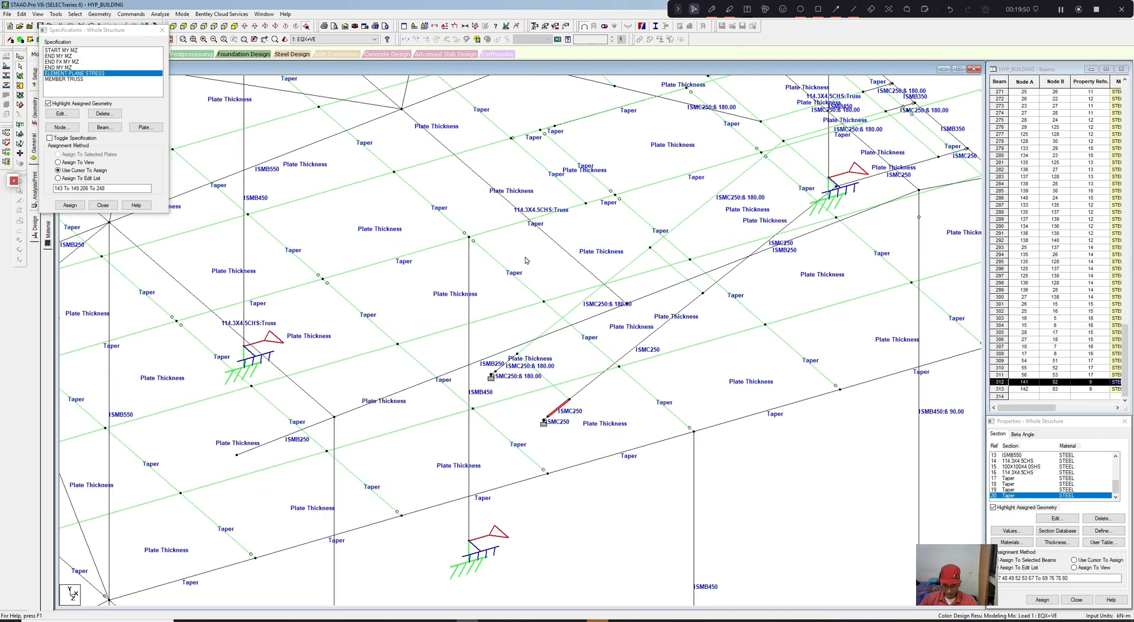
right_click(526, 260)
left_click(549, 320)
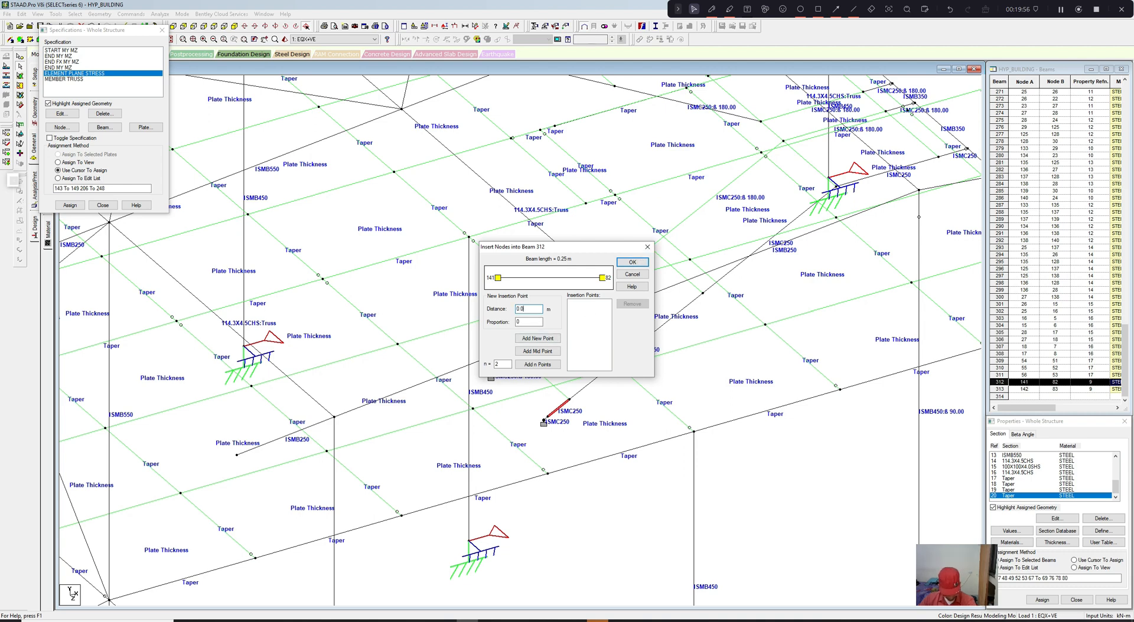
type("5")
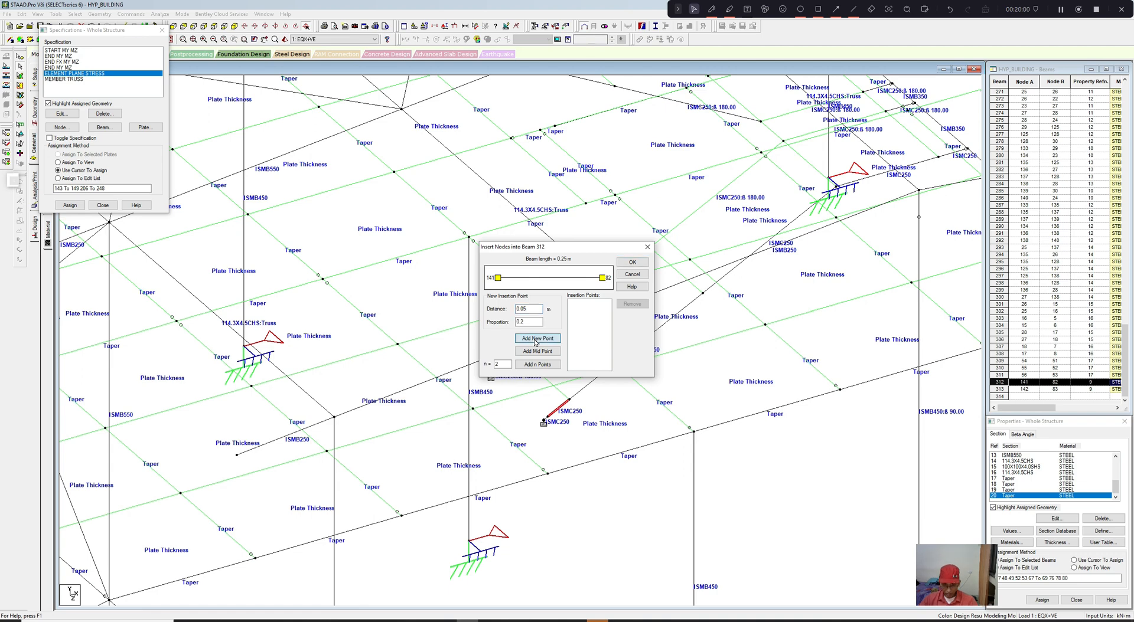
left_click(536, 339)
left_click(640, 262)
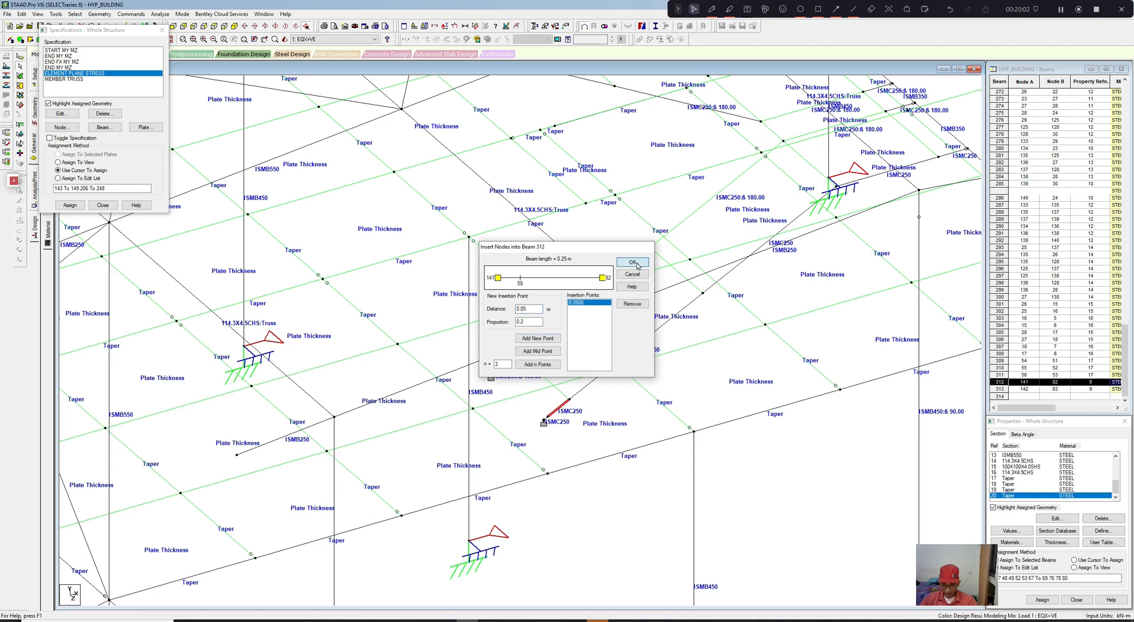
scroll(572, 368, "up", 1)
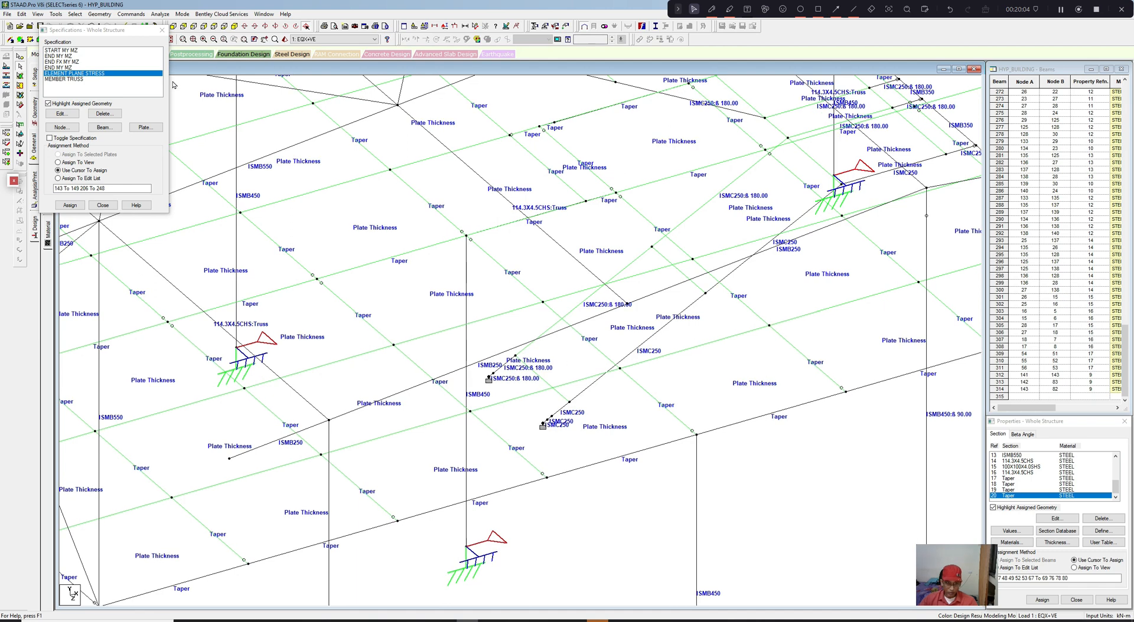
Step: Select beams 312 and 314, the two adjoining pieces of the split stringer segment near the support
left_click(165, 41)
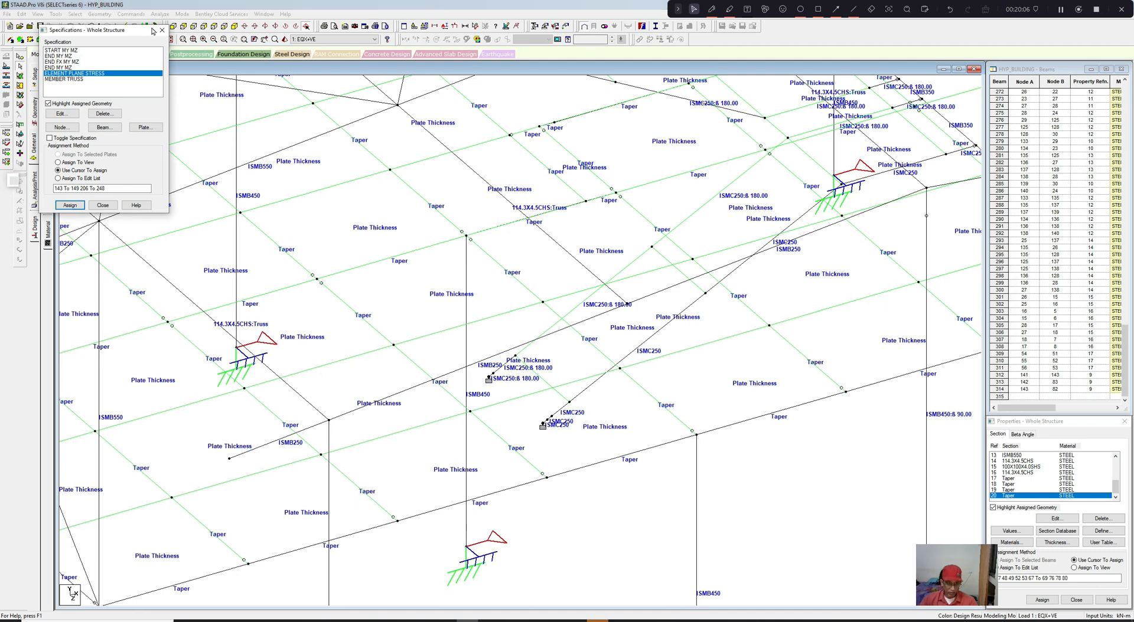
left_click(536, 372)
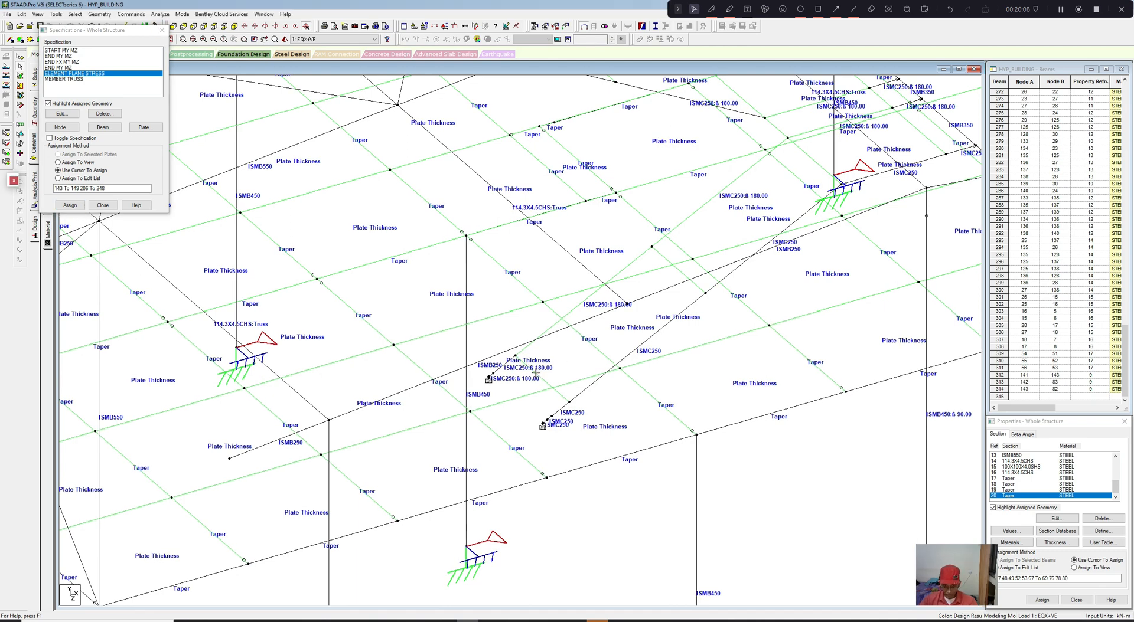
left_click(510, 368)
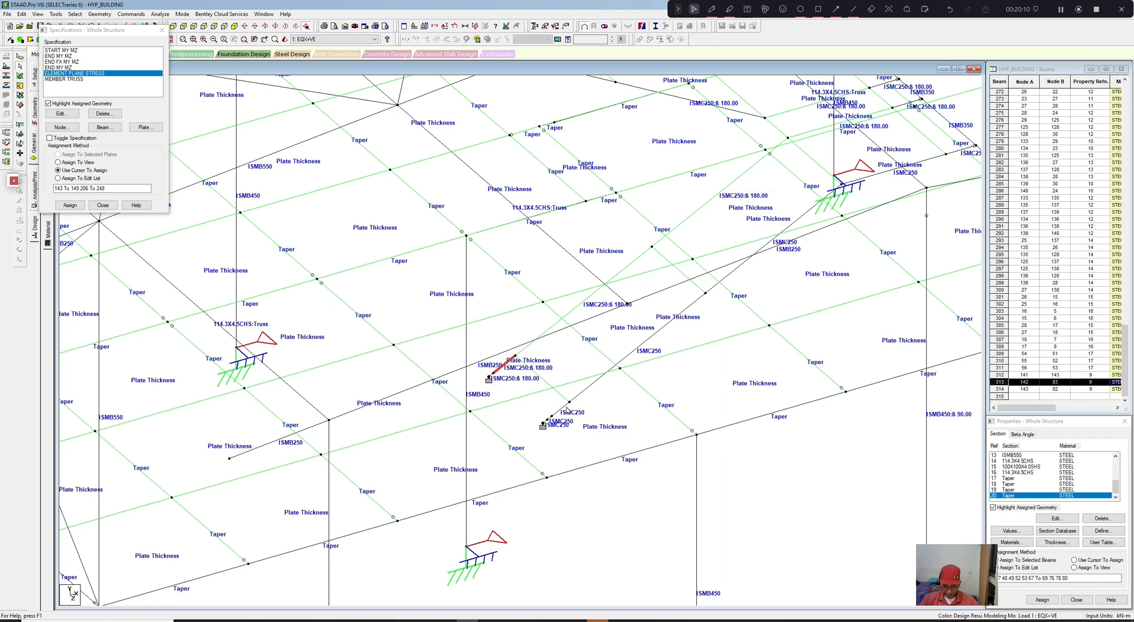
left_click(561, 409, "ctrl")
scroll(563, 418, "up", 2)
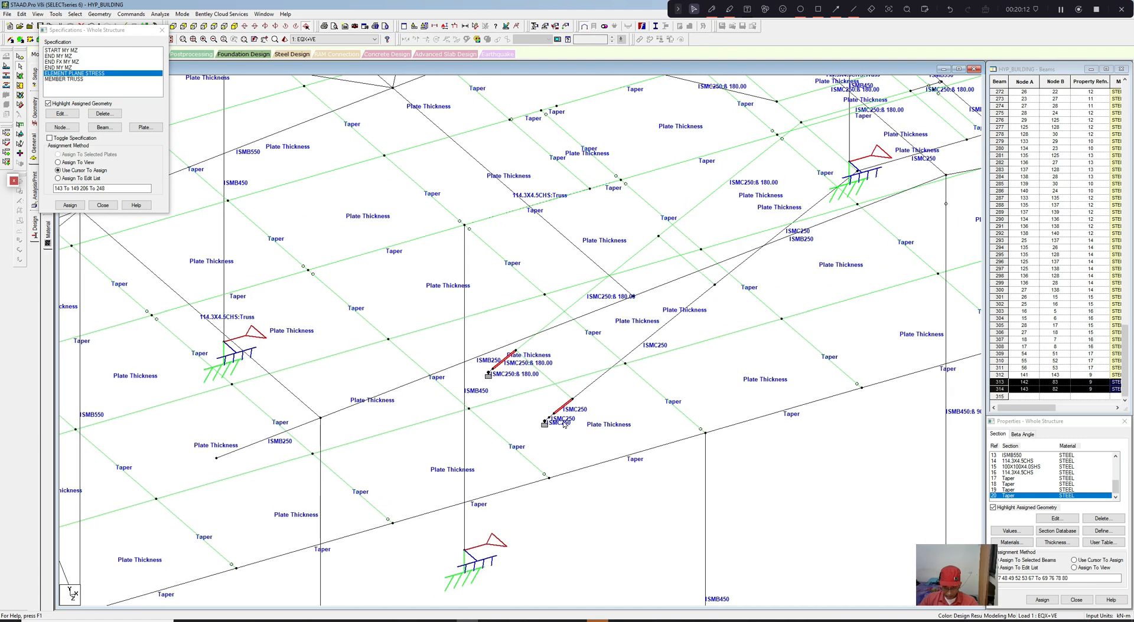
left_click(561, 421)
scroll(560, 420, "up", 2)
left_click_drag(536, 437, 577, 403)
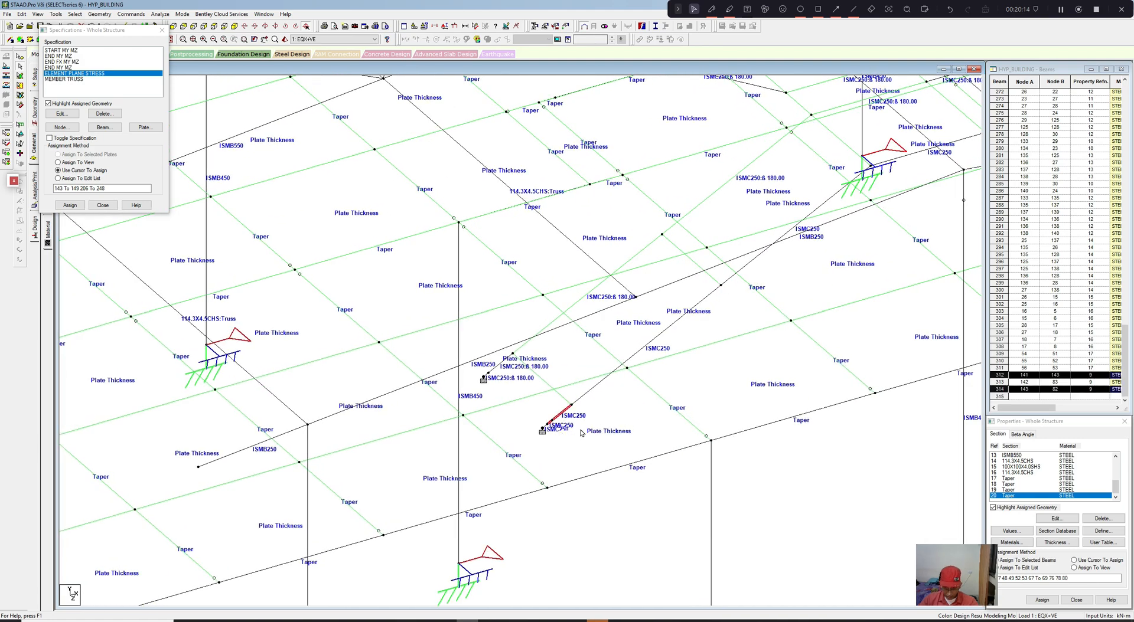
Step: Undo the last beam addition at the short ISMC250 beam, select the two short ISMC250 beams, and close the Specifications dialog
left_click(578, 426)
key("ctrl+z")
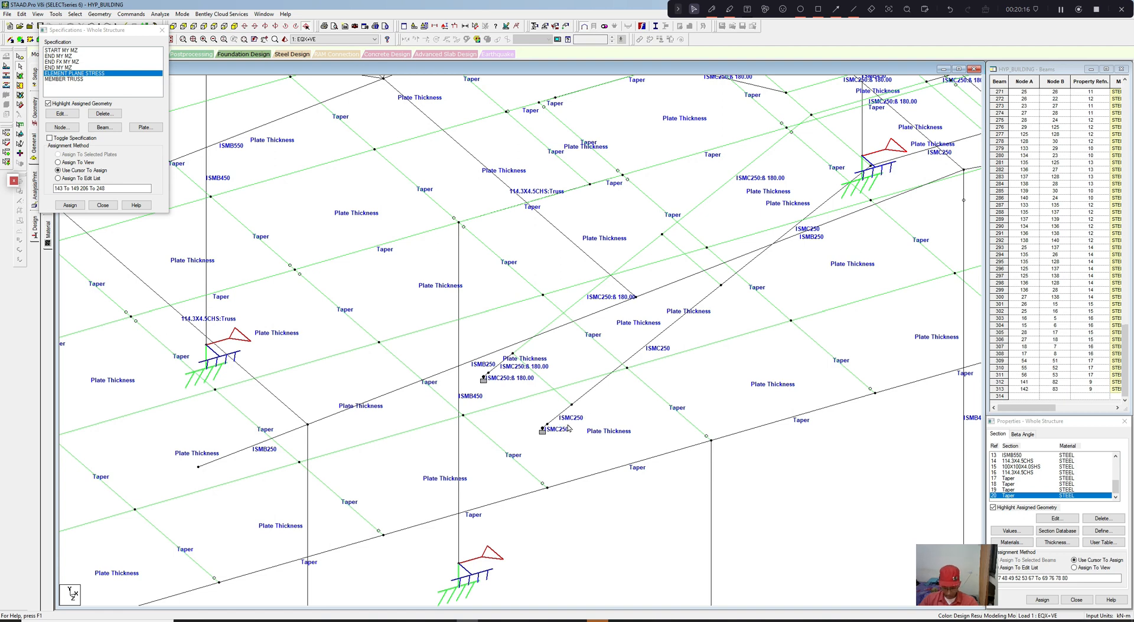
scroll(568, 428, "up", 1)
left_click(570, 418)
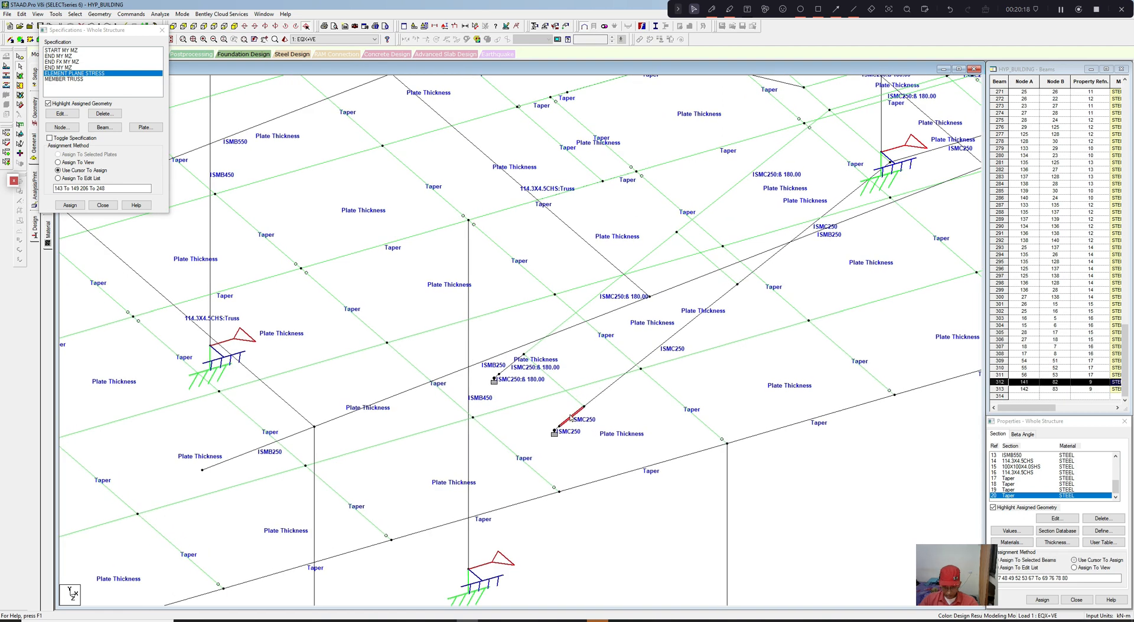
left_click(512, 368, "ctrl")
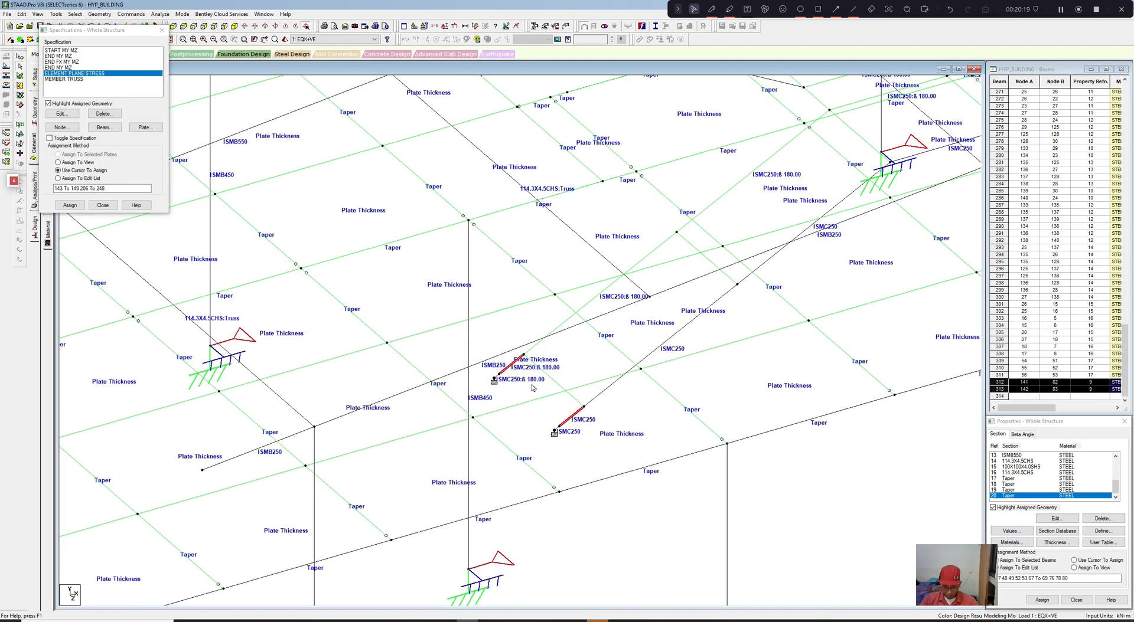
left_click(162, 29)
Step: Merge the two end nodes, 82 and 141, of the lower short ISMC250 beam, keeping node 141
left_click(563, 350)
scroll(473, 305, "up", 2)
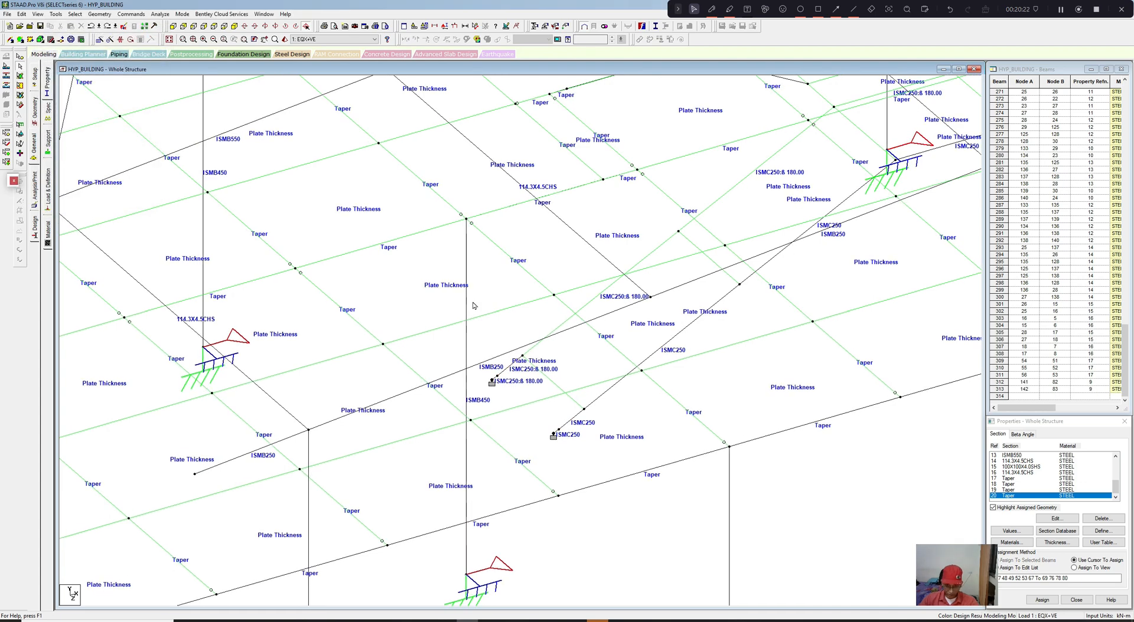
left_click(21, 67)
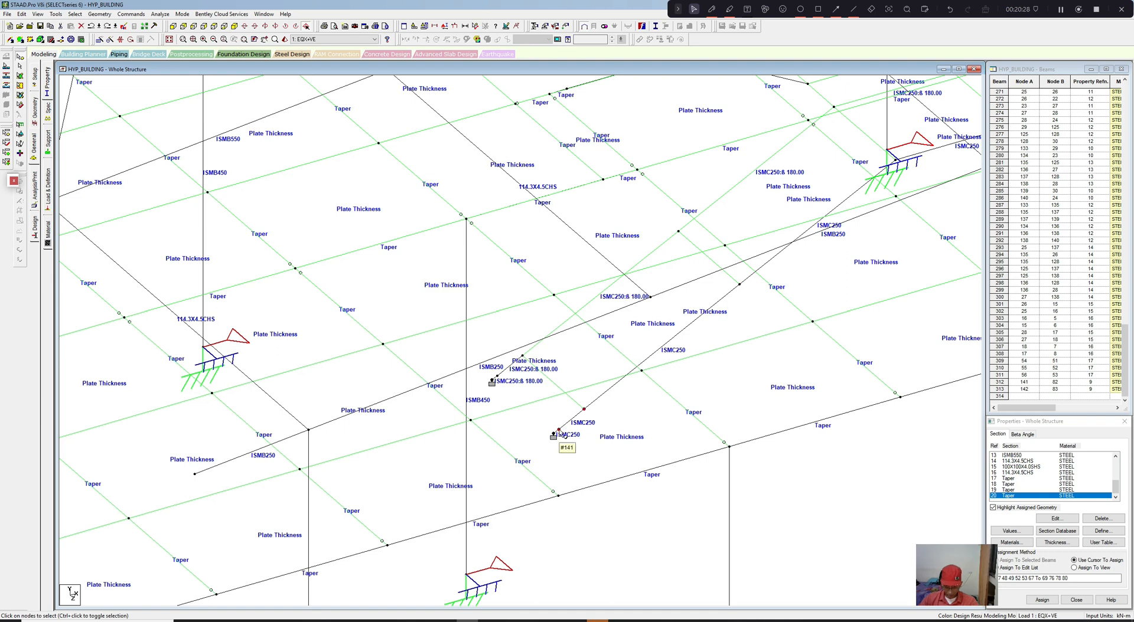
left_click(85, 16)
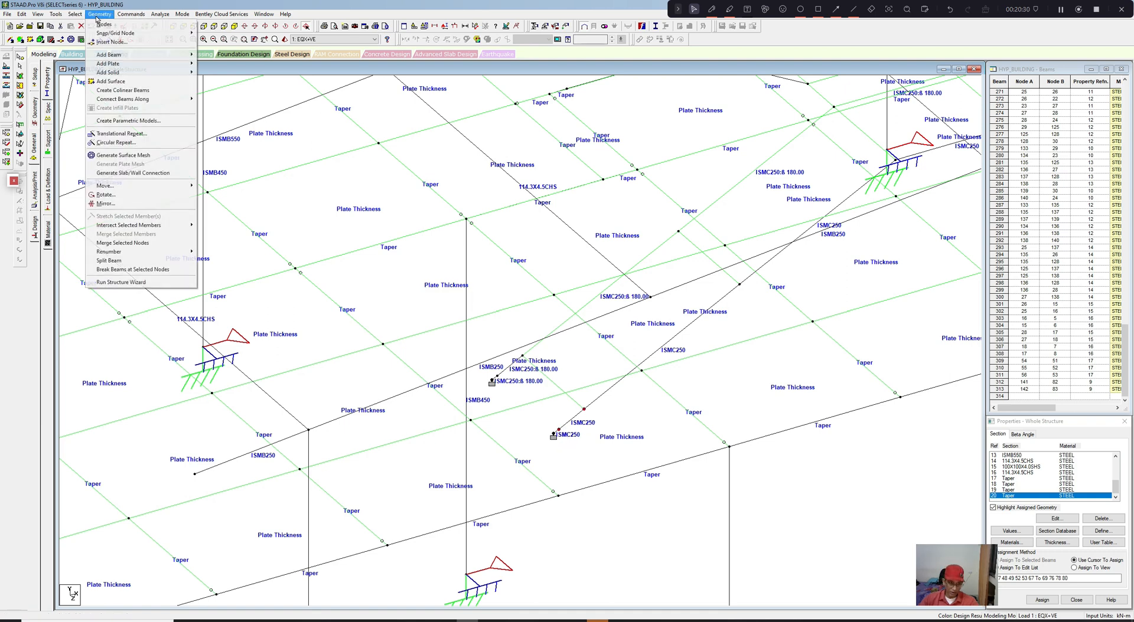
left_click(127, 243)
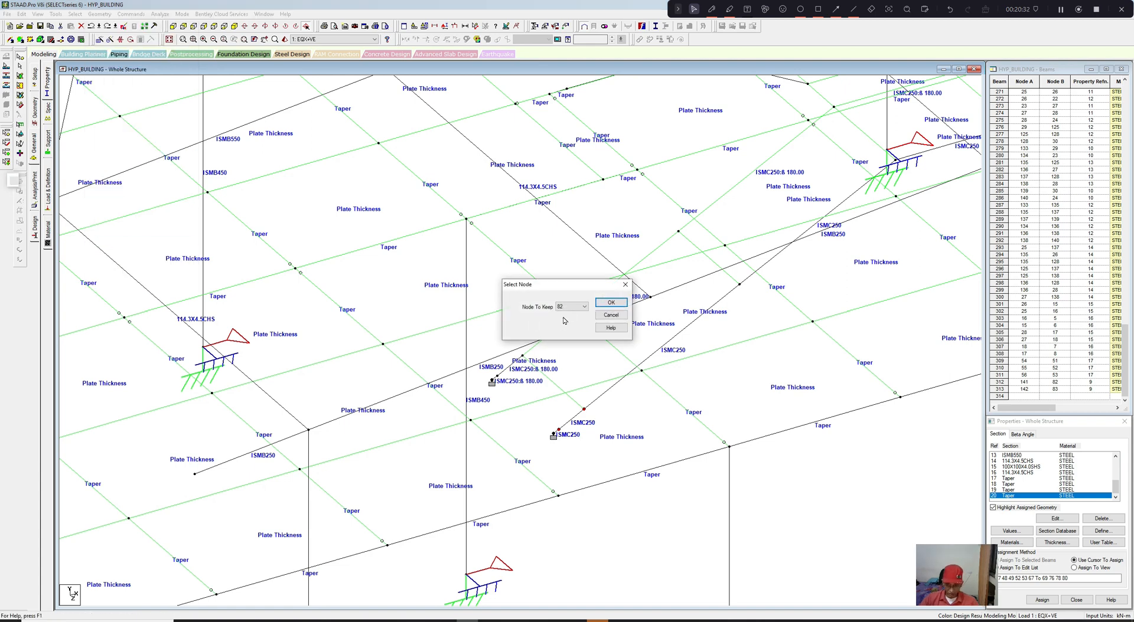
left_click(576, 308)
left_click(574, 321)
left_click(610, 303)
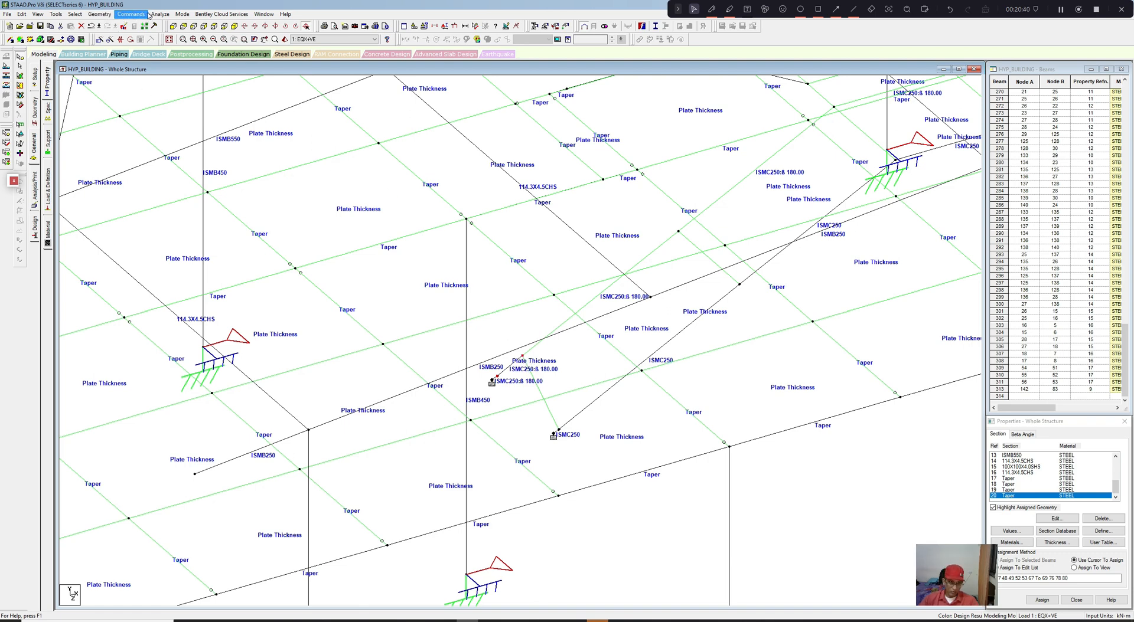
Step: Try merging nodes 83 and 142 of the upper short ISMC250 beam with node 83 kept, and undo the merge
left_click(110, 14)
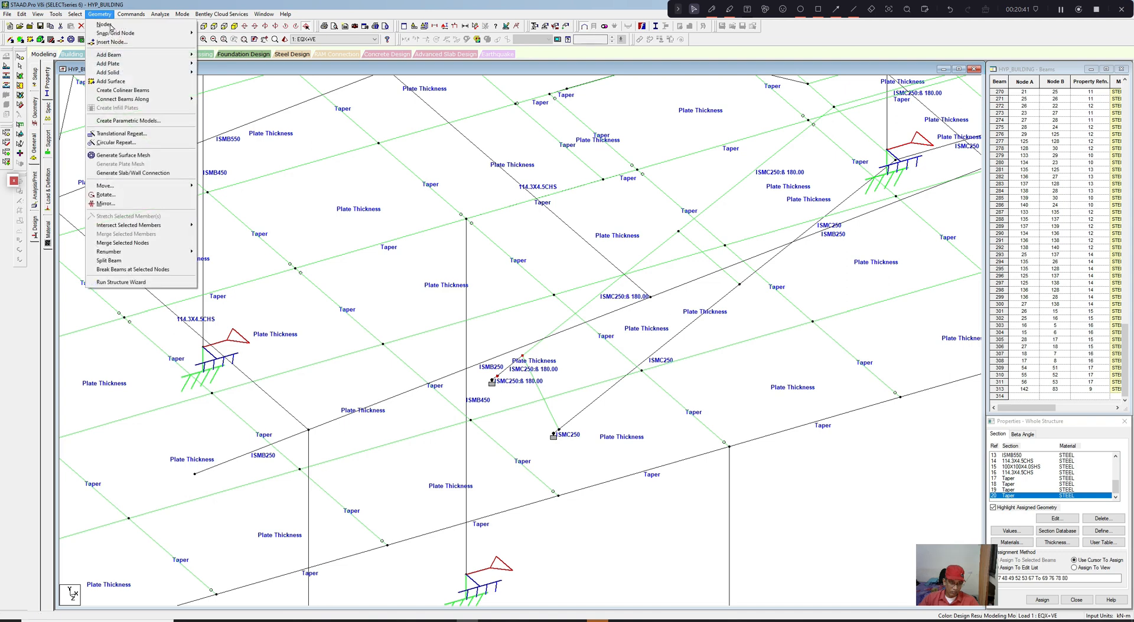
left_click(124, 240)
left_click(565, 307)
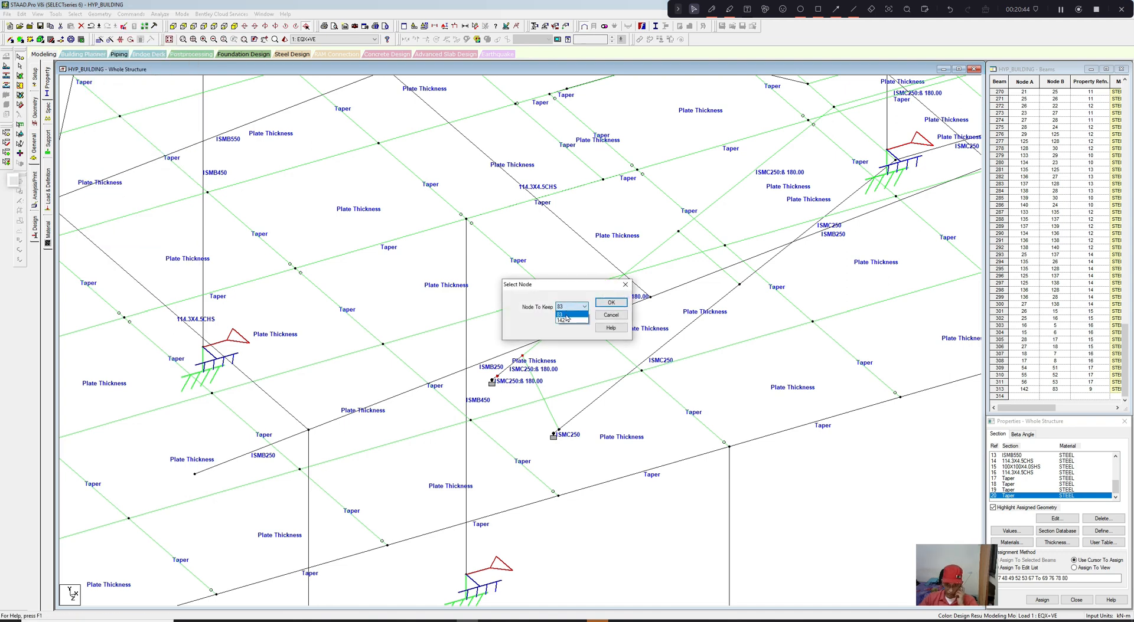
left_click(566, 315)
left_click(611, 303)
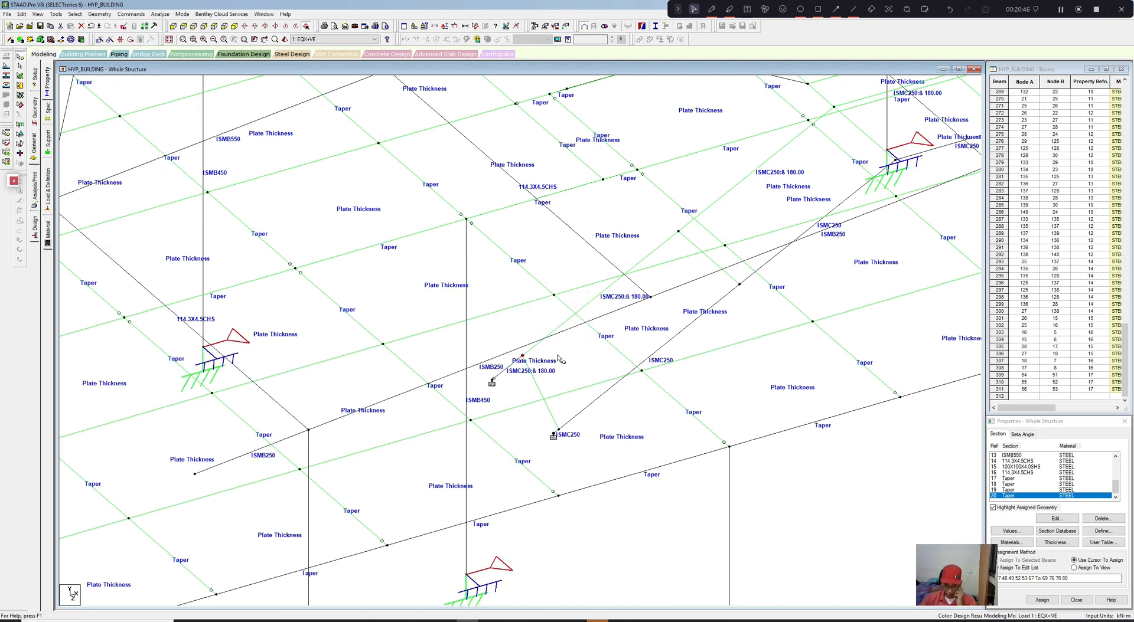
key("ctrl+z")
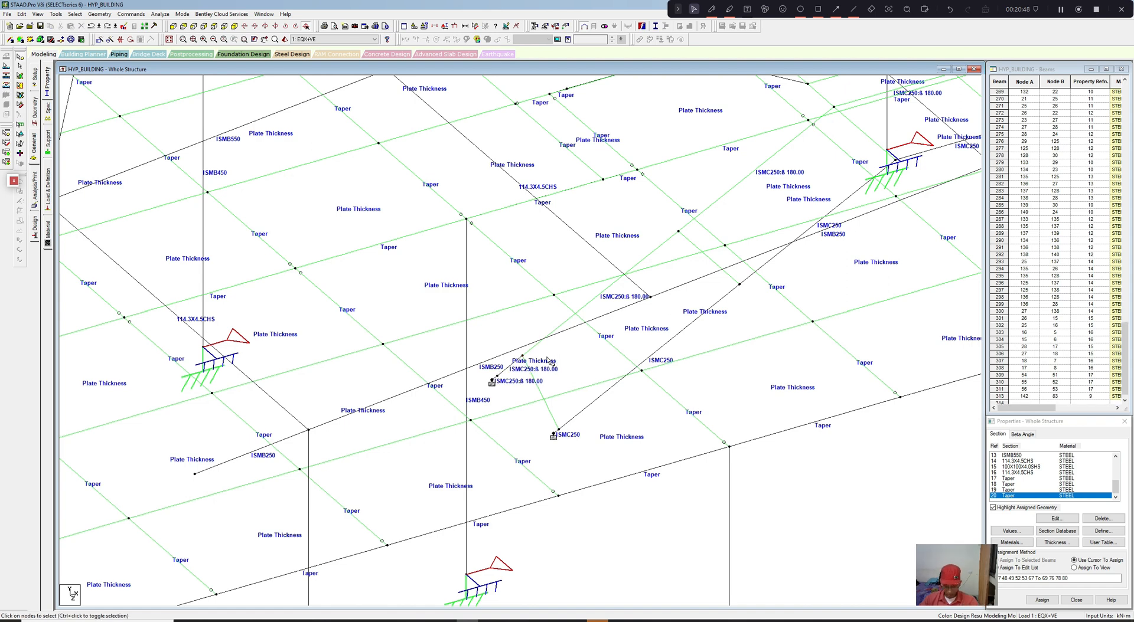
Step: Check the number of the inner end node on the upper short ISMC250 beam and merge its end nodes, keeping node 142
double_click(497, 376)
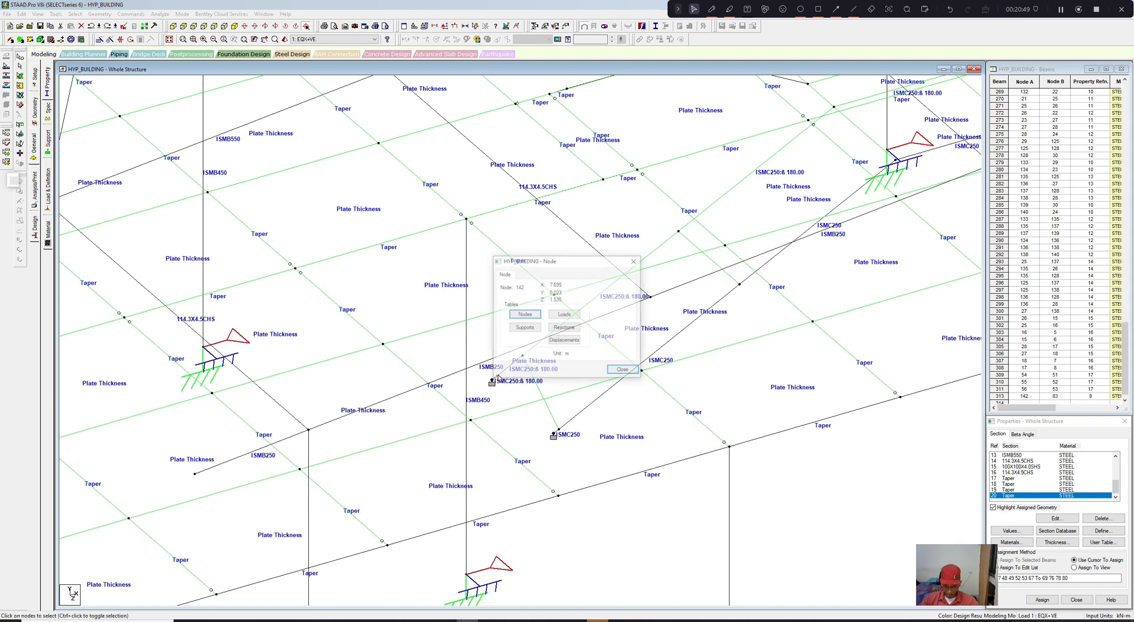
left_click(636, 261)
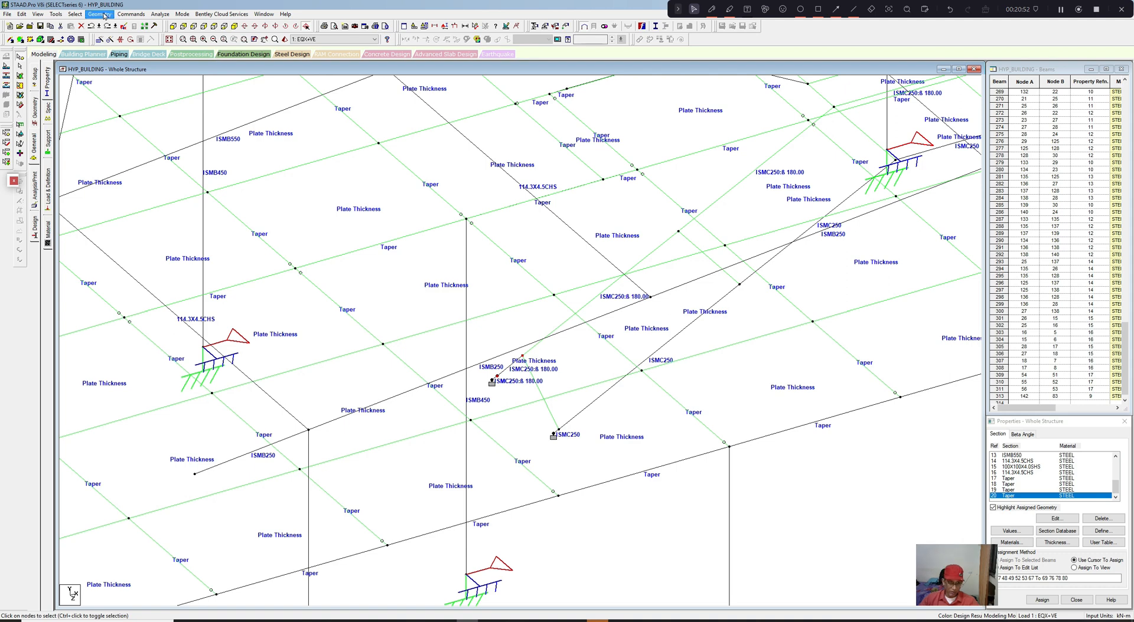
left_click(99, 13)
left_click(124, 245)
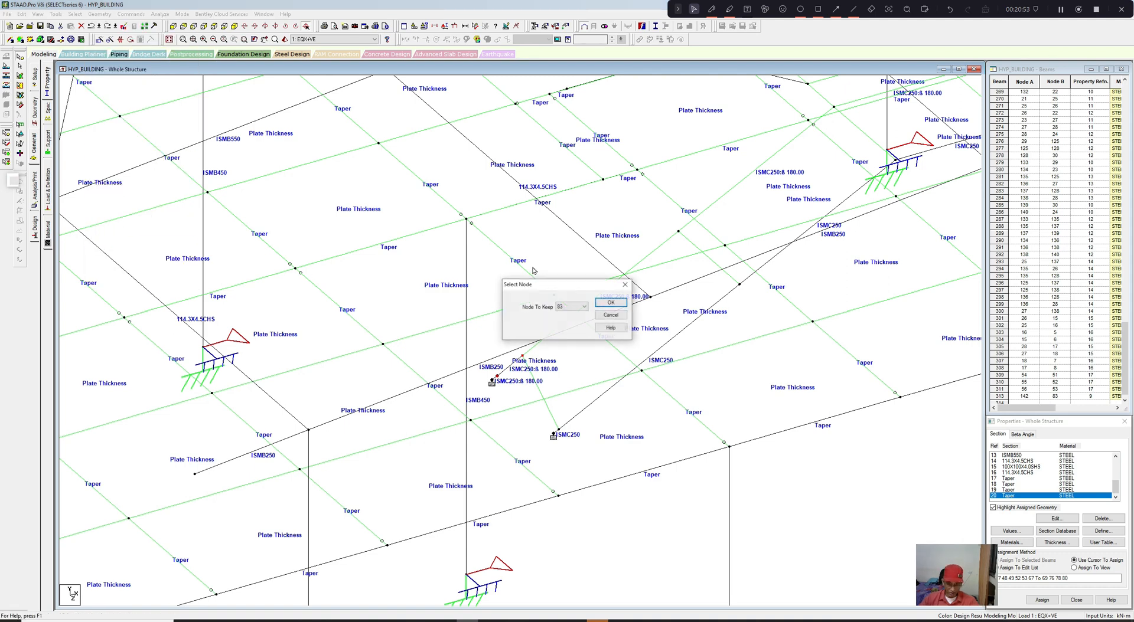
left_click(583, 306)
left_click(570, 321)
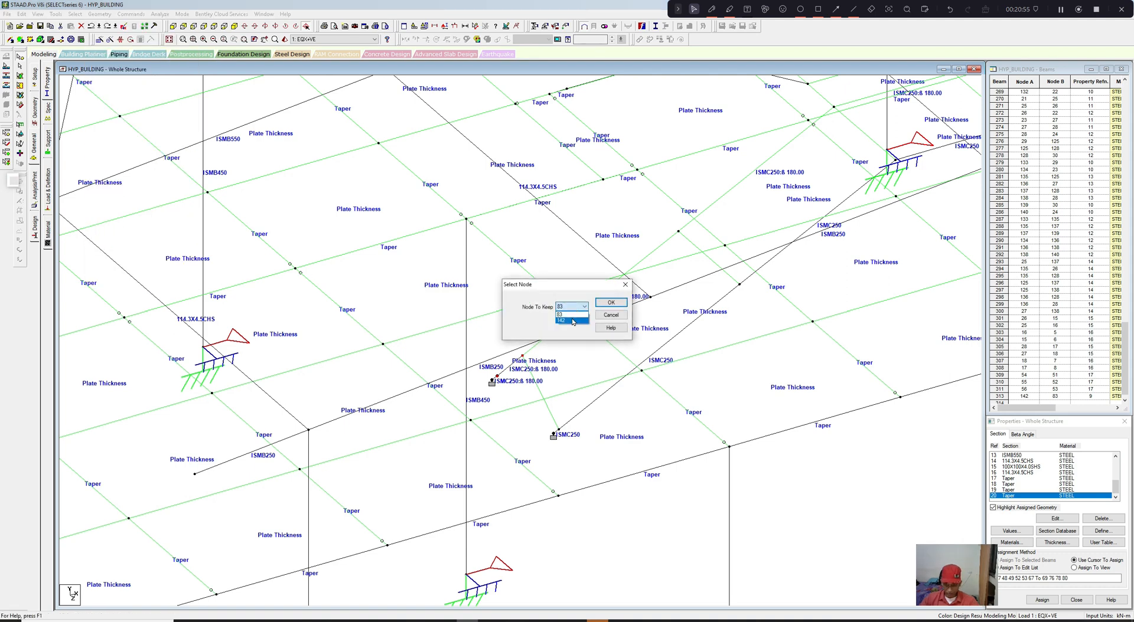
left_click(610, 302)
Step: Open the steel design commands, expand PARAMETER 1 and select the CHECK CODE command for assignment
middle_click_drag(569, 342, 590, 260)
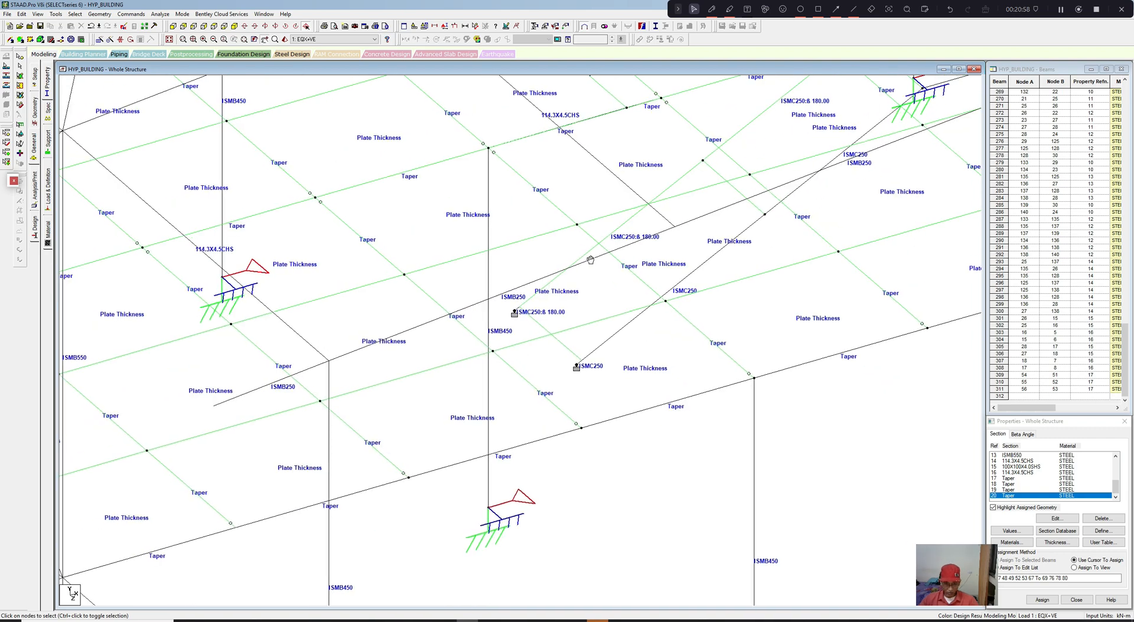
scroll(584, 291, "up", 2)
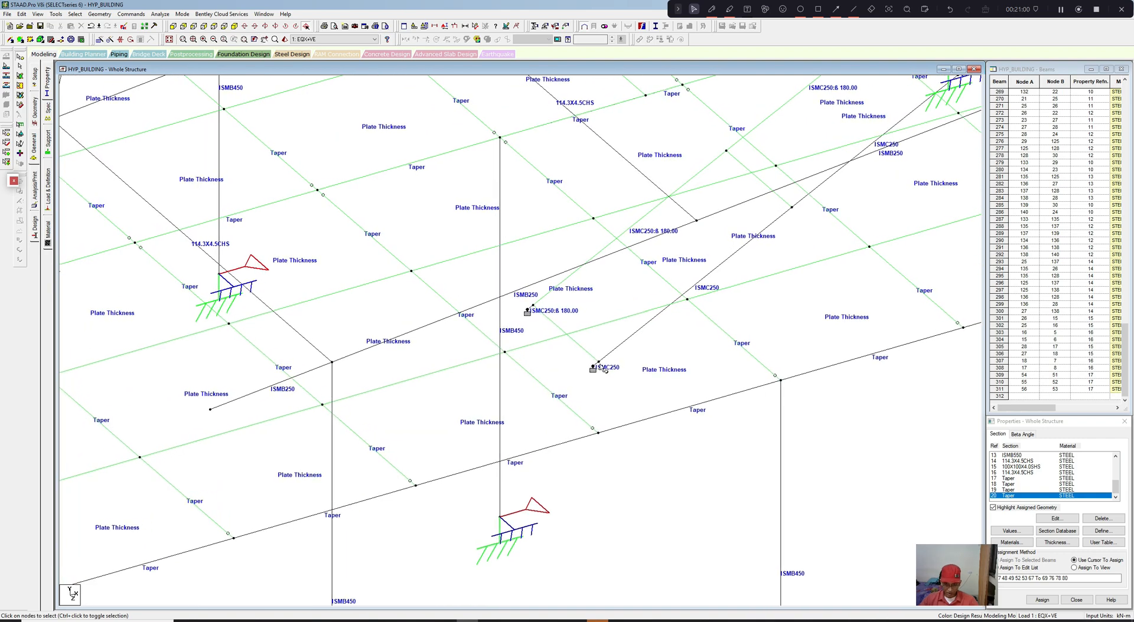
scroll(604, 369, "up", 1)
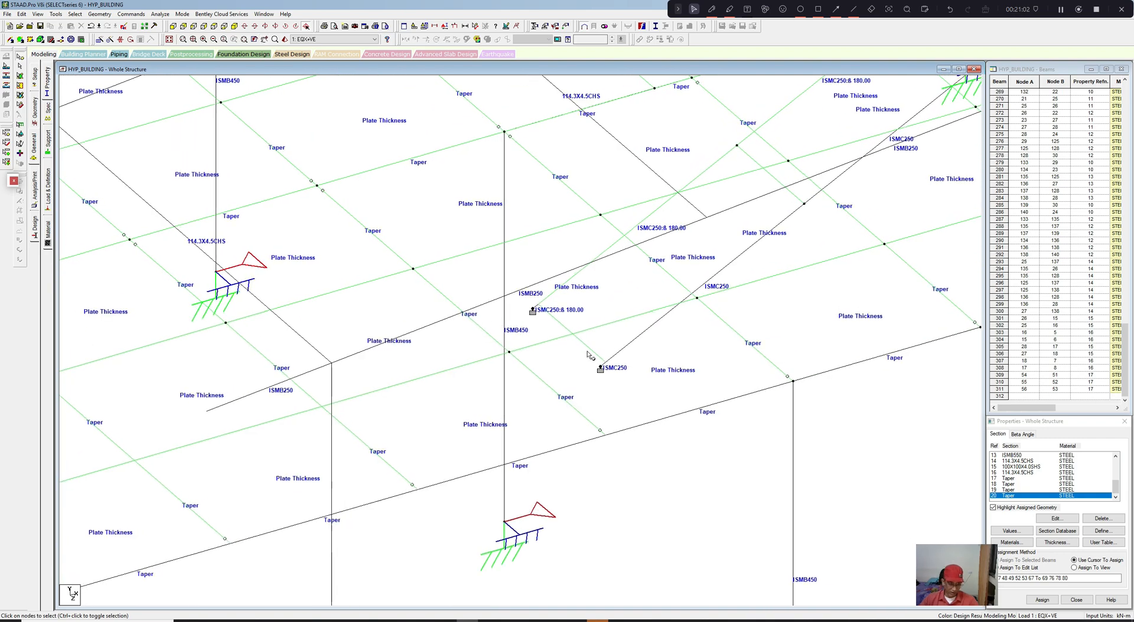
middle_click_drag(587, 355, 608, 376)
left_click(47, 81)
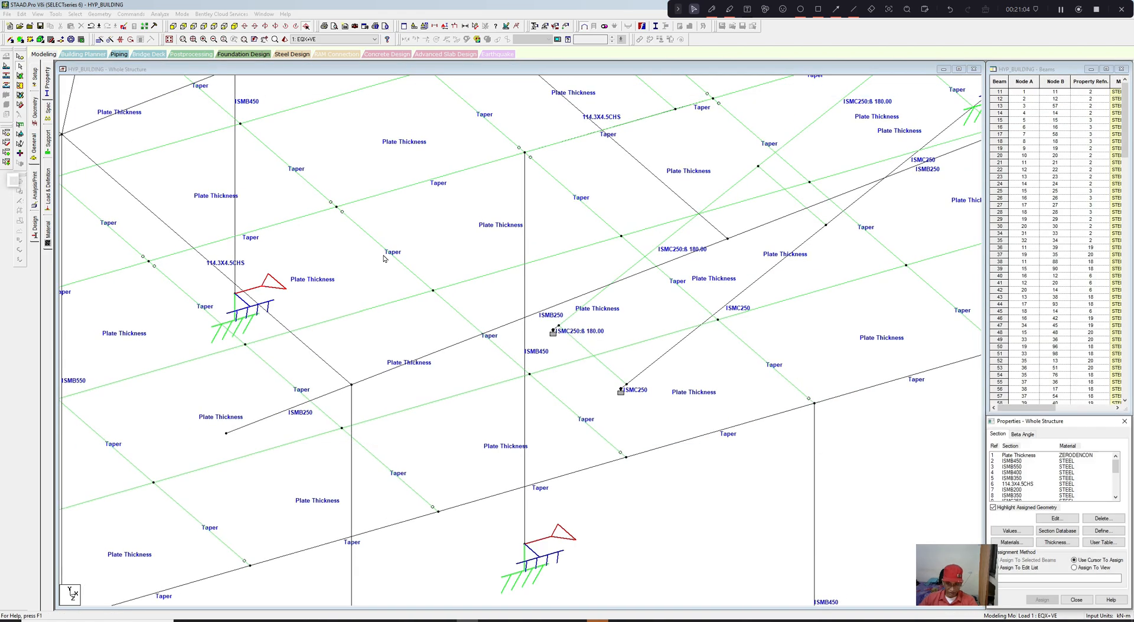
scroll(677, 248, "up", 1)
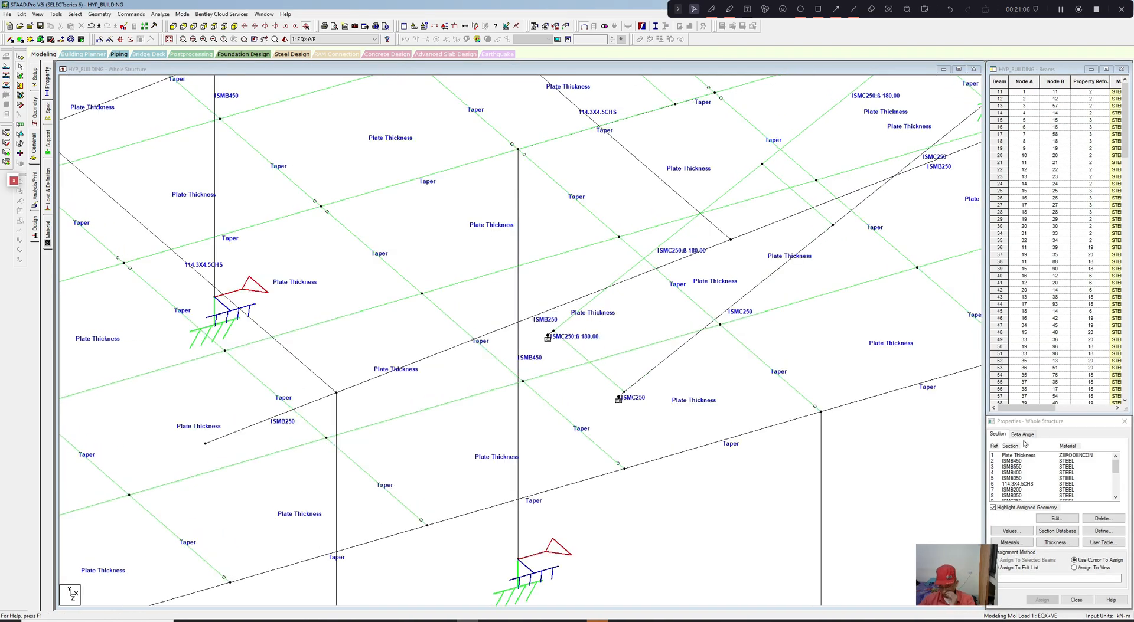
left_click(35, 229)
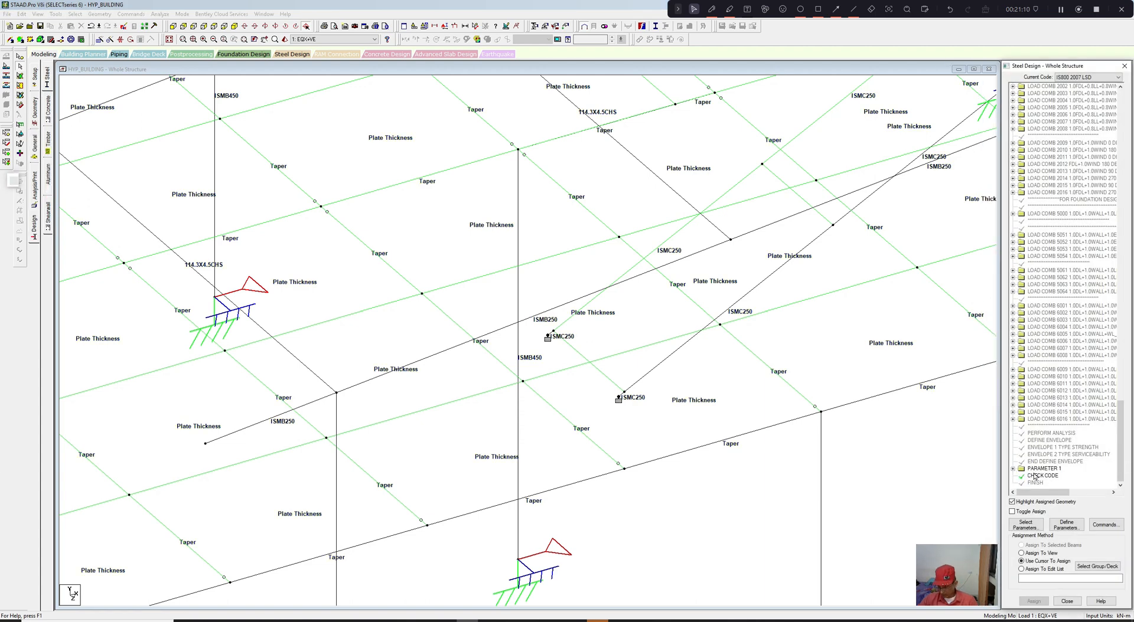
left_click(1013, 469)
left_click_drag(1118, 437, 1116, 454)
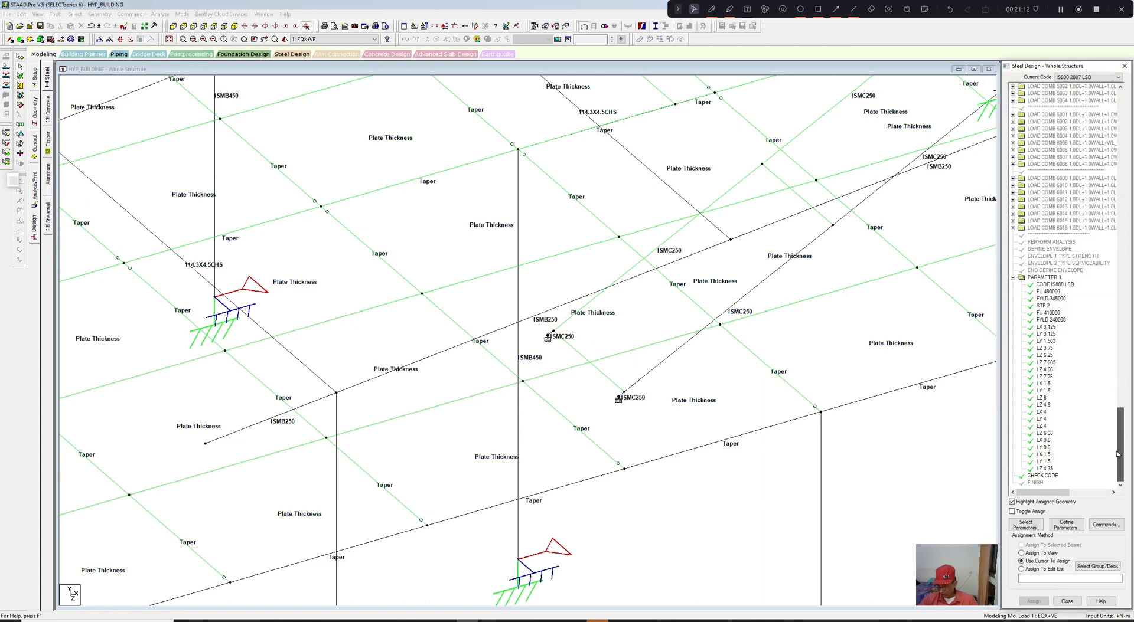
left_click(1043, 476)
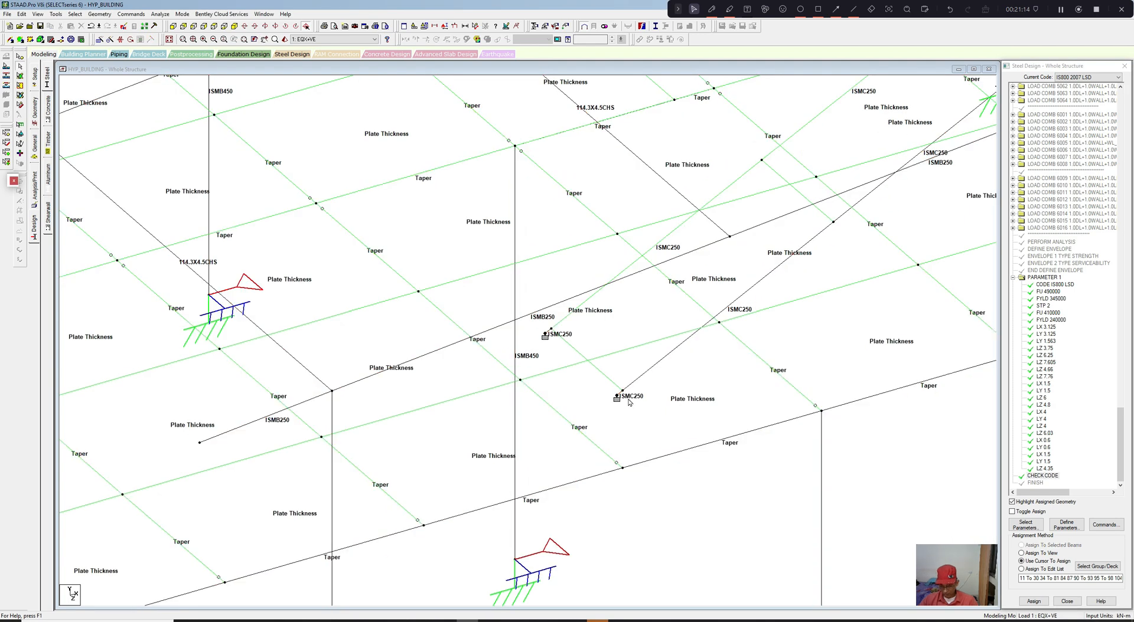
Step: Select the two short members at the ISMC250 beam ends and assign CHECK CODE to the selected beams, declining the auto save
left_click_drag(609, 386, 627, 401)
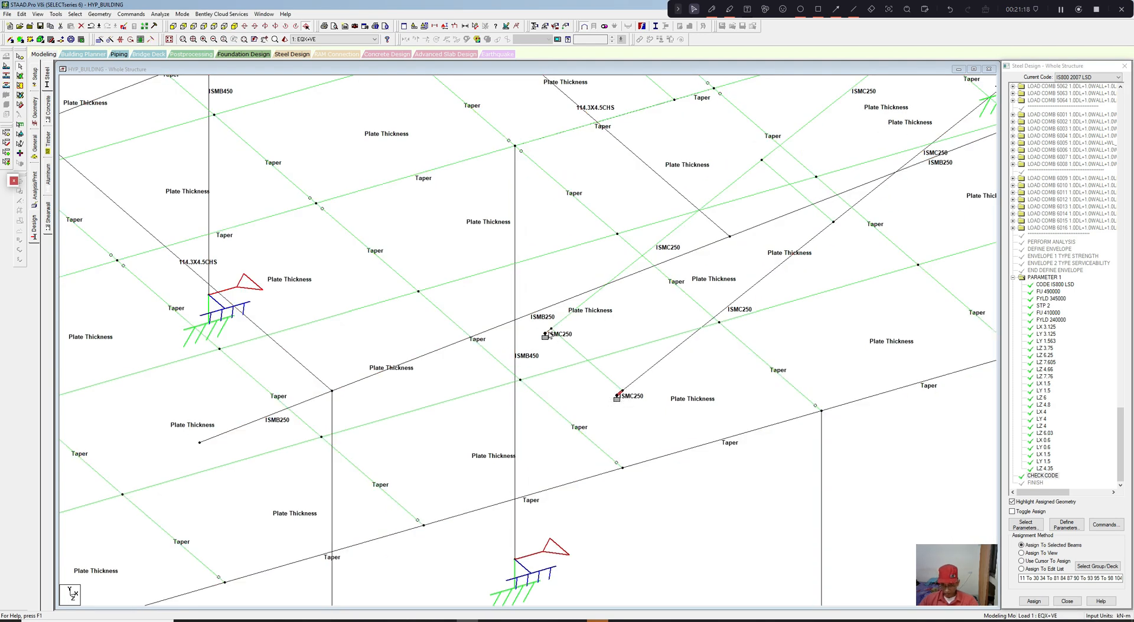
left_click_drag(553, 338, 553, 338)
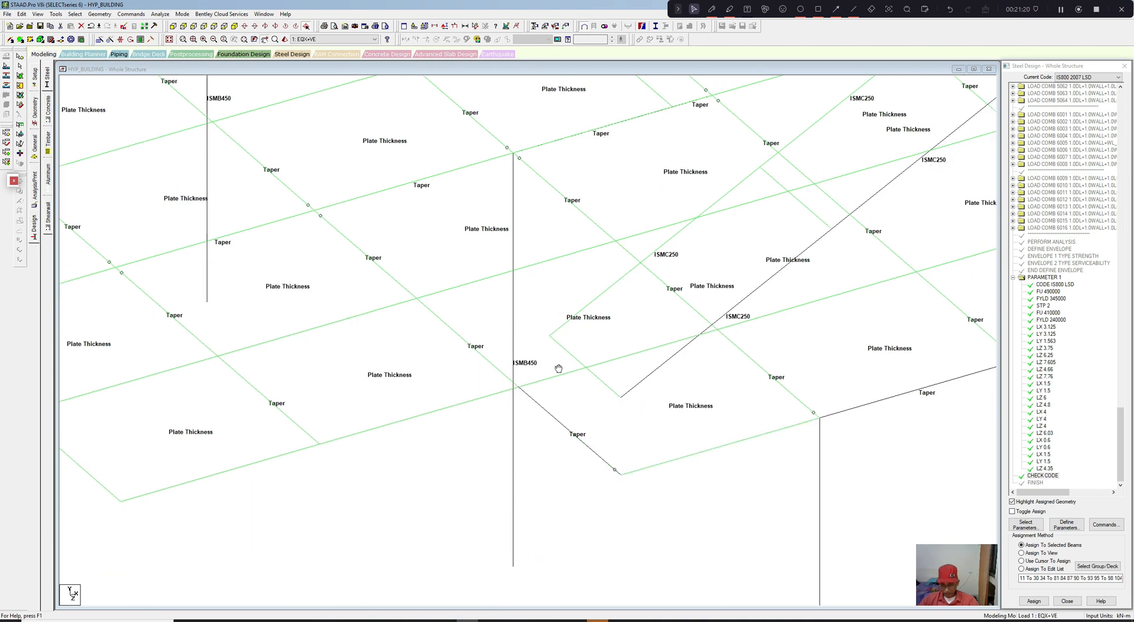
scroll(558, 369, "up", 1)
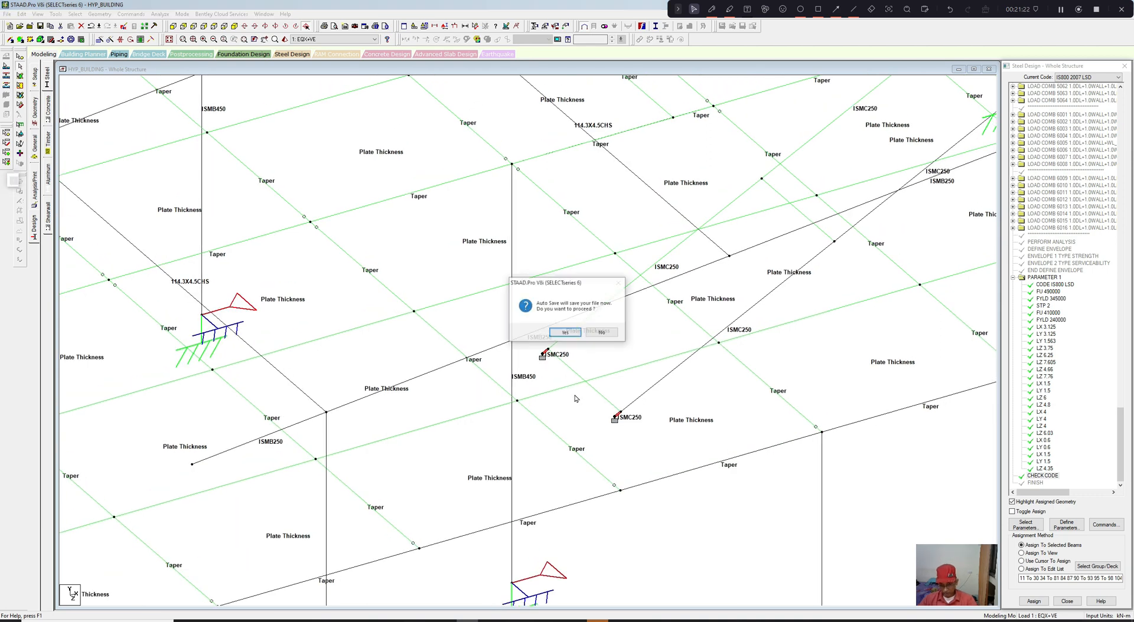
left_click(600, 335)
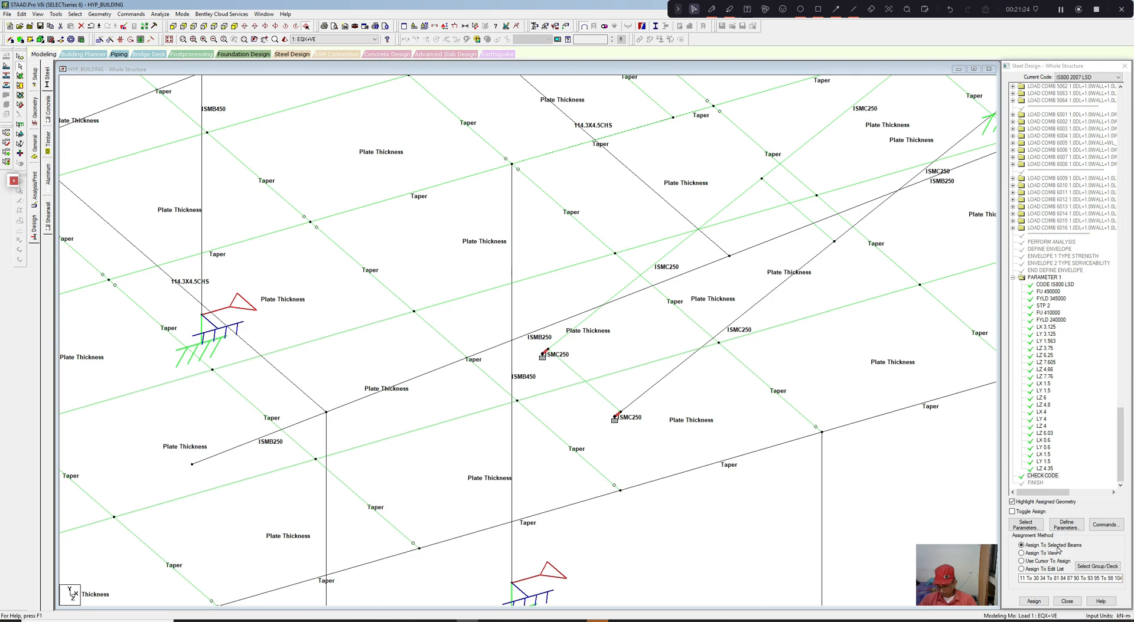
left_click(1034, 601)
left_click(1030, 512)
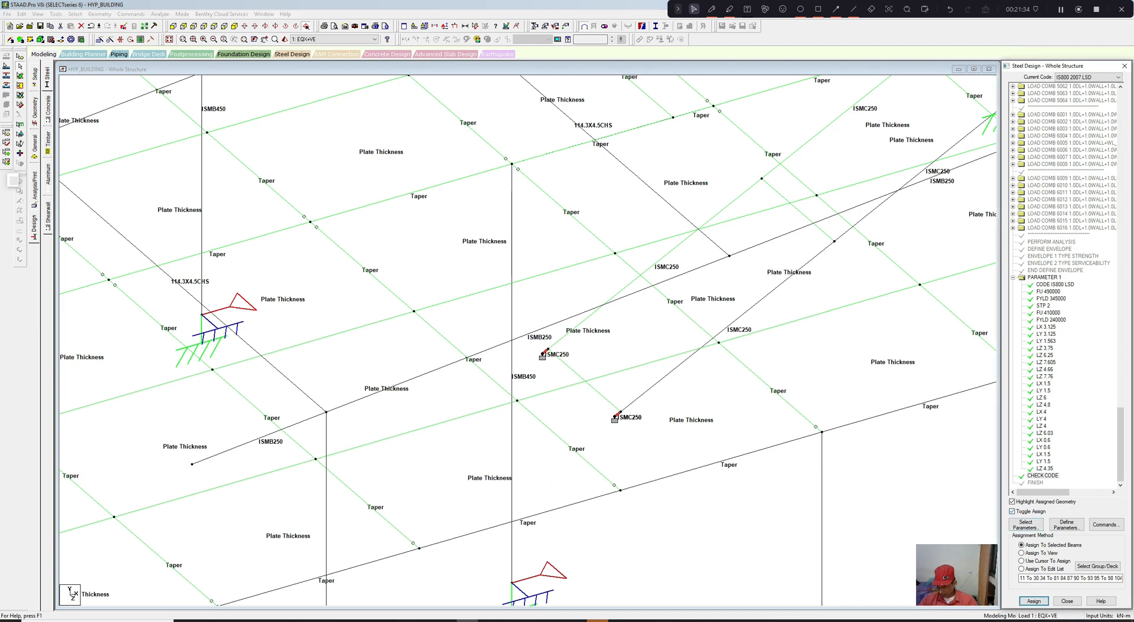
left_click(1033, 601)
left_click(1066, 362)
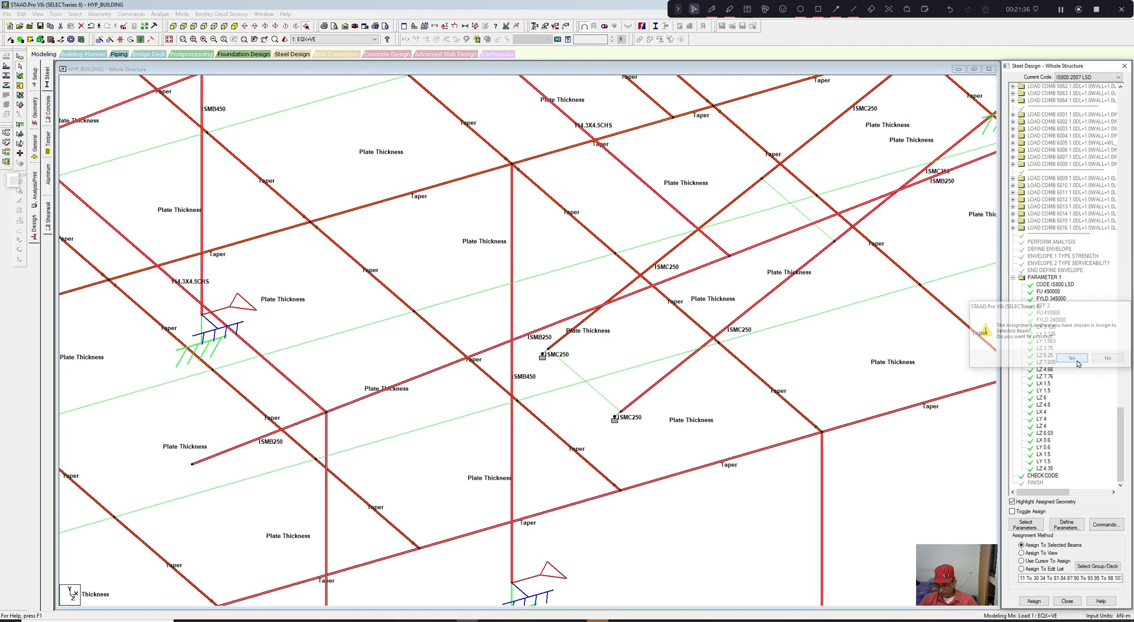
Step: Clear the selection and highlight the members assigned the LX 0.6 parameter to review them
left_click(841, 387)
middle_click_drag(841, 387, 829, 440)
scroll(801, 420, "down", 2)
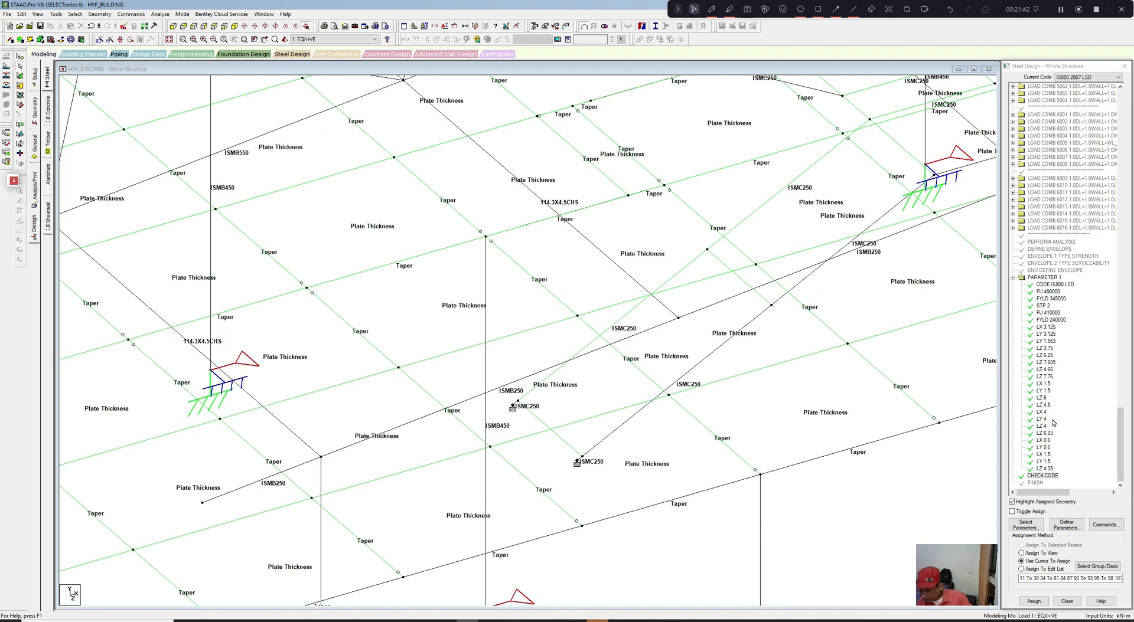
left_click(1048, 447)
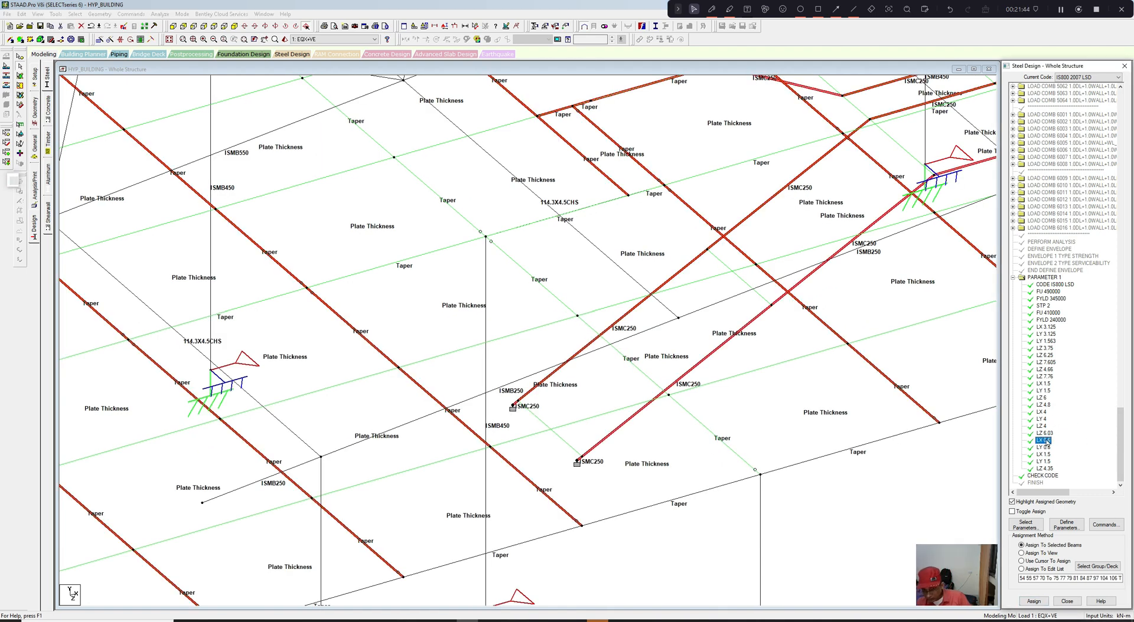
scroll(822, 407, "down", 2)
middle_click_drag(824, 394, 787, 417)
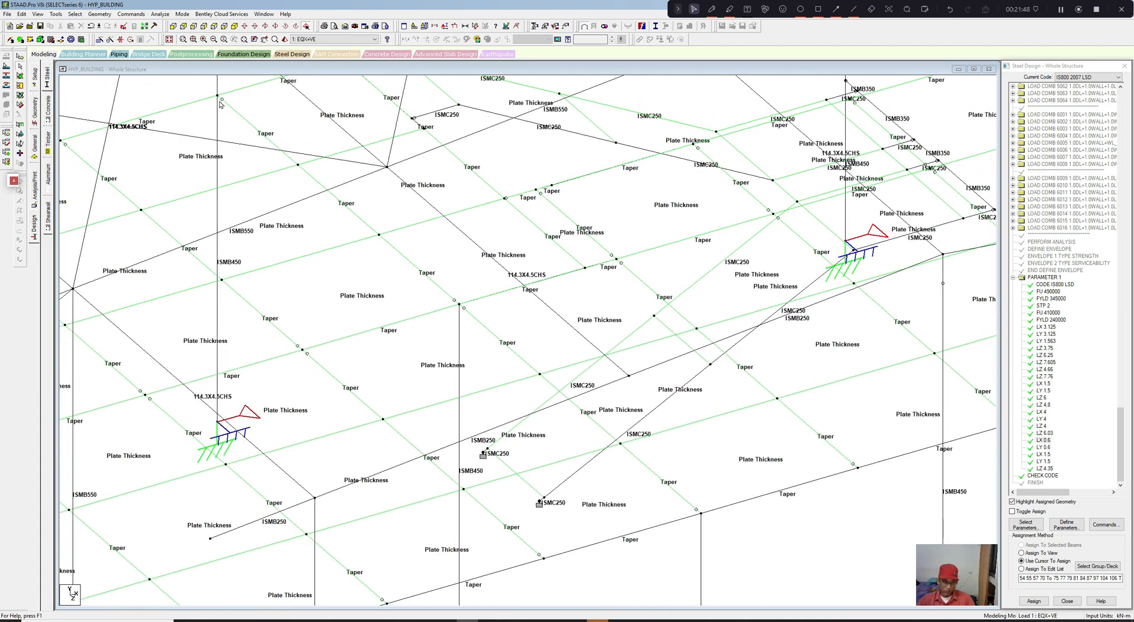
Step: Run the analysis and design of the HYP_BUILDING model
left_click(159, 14)
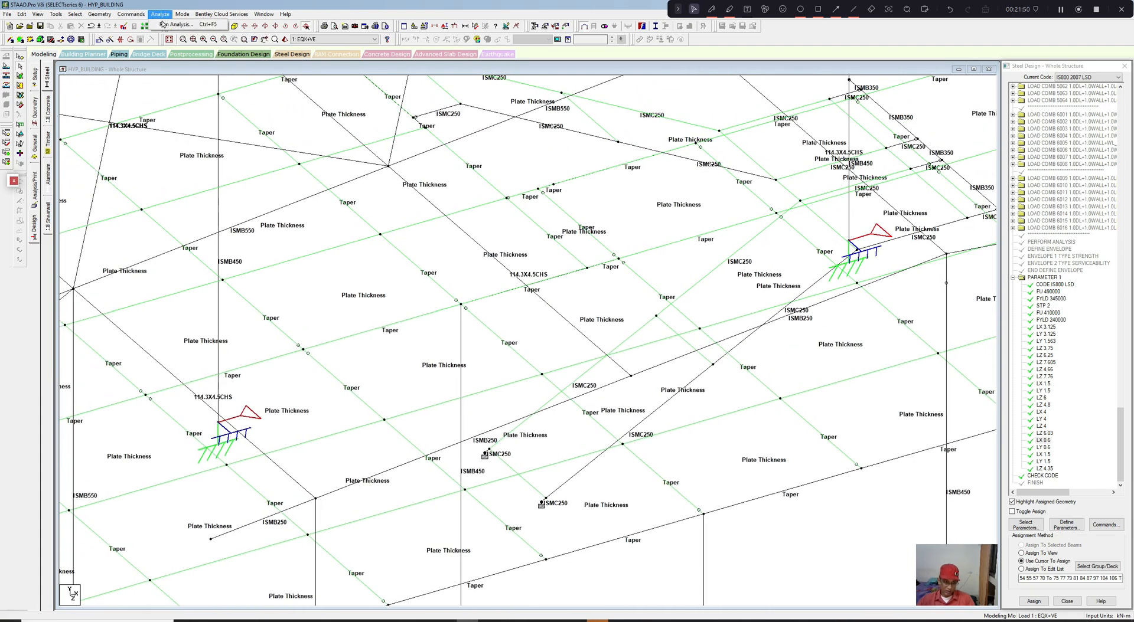
left_click(162, 24)
left_click(509, 323)
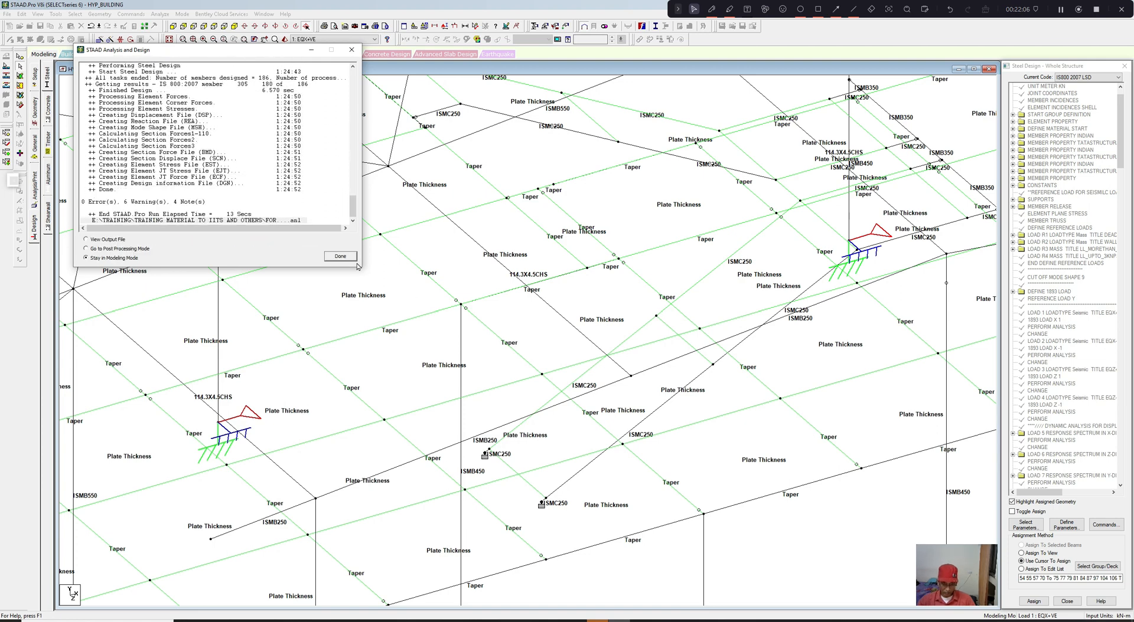
Step: Dismiss the analysis report, staying in modeling mode, and display the design results diagram based on actual ratio with values
left_click(352, 258)
right_click(525, 248)
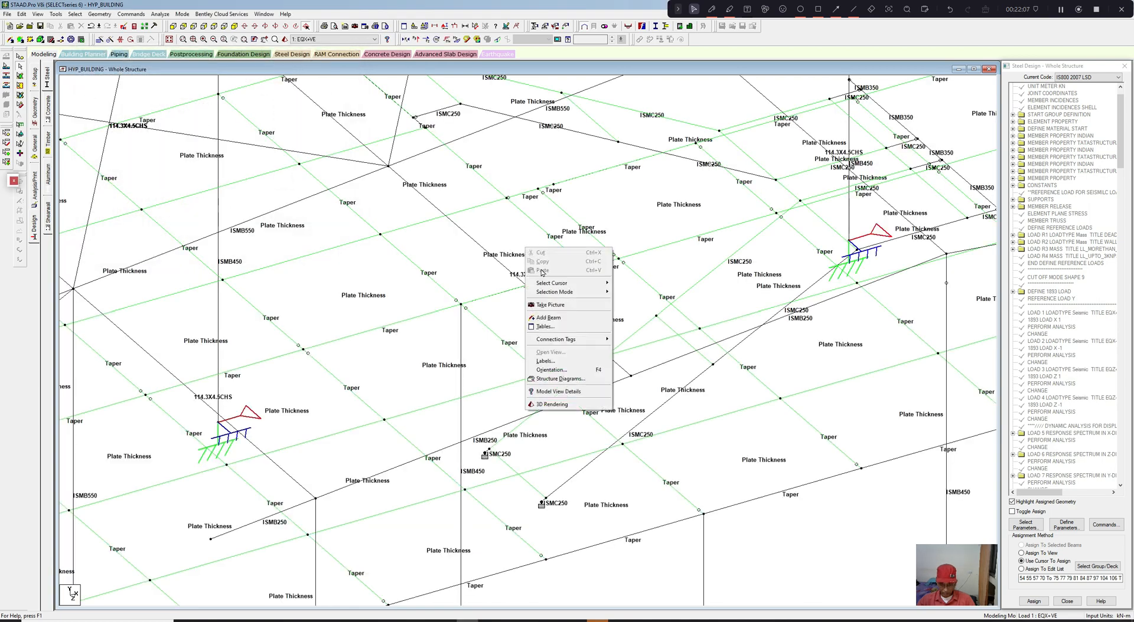
left_click(554, 362)
left_click(591, 190)
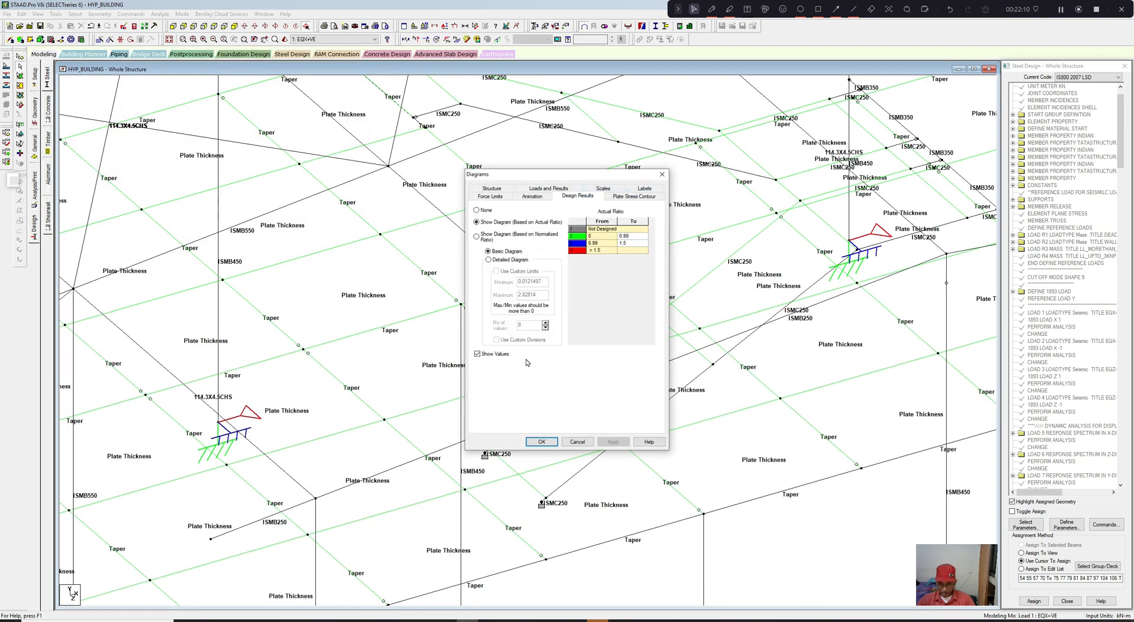
left_click(541, 442)
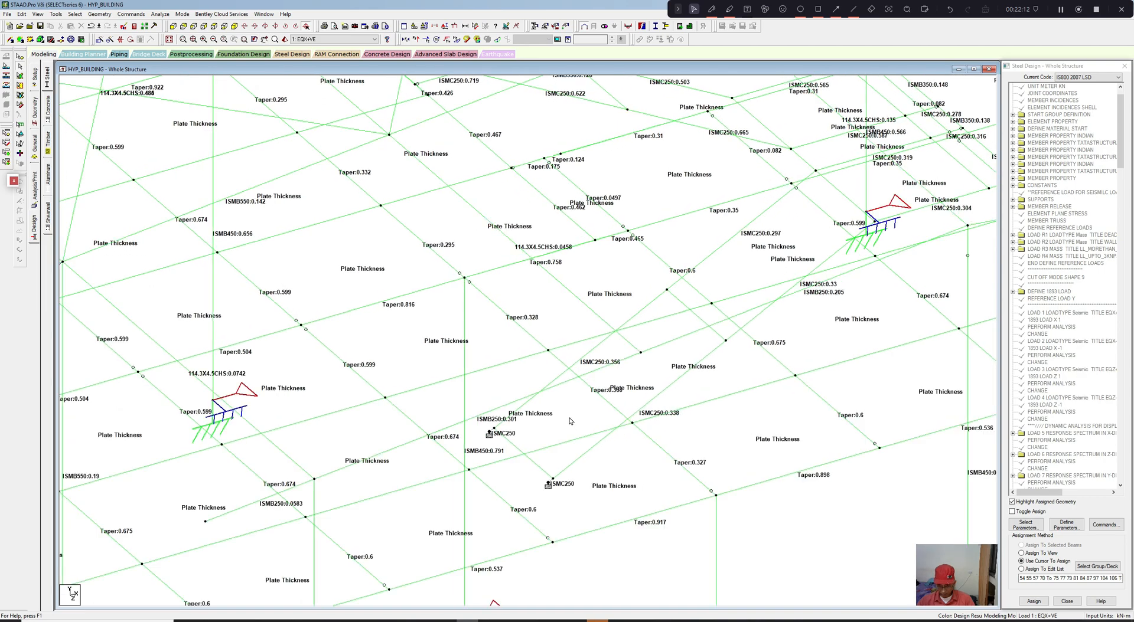
scroll(570, 421, "up", 1)
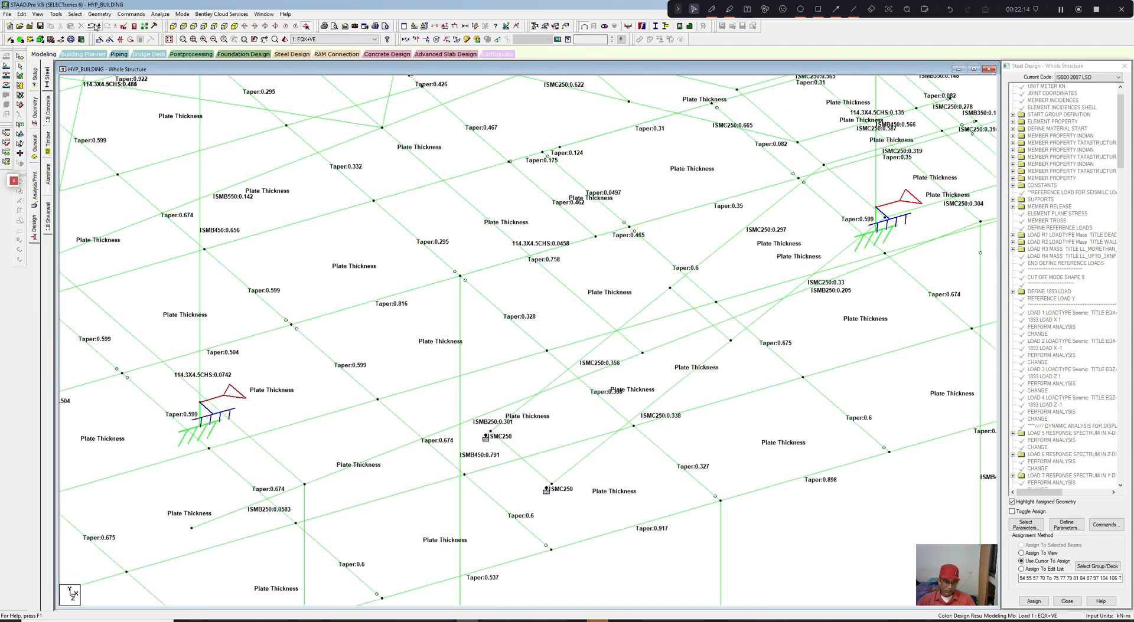
Step: Select all members with the ISMC250 property and show only the selected members in the view
left_click(75, 13)
mouse_move(111, 291)
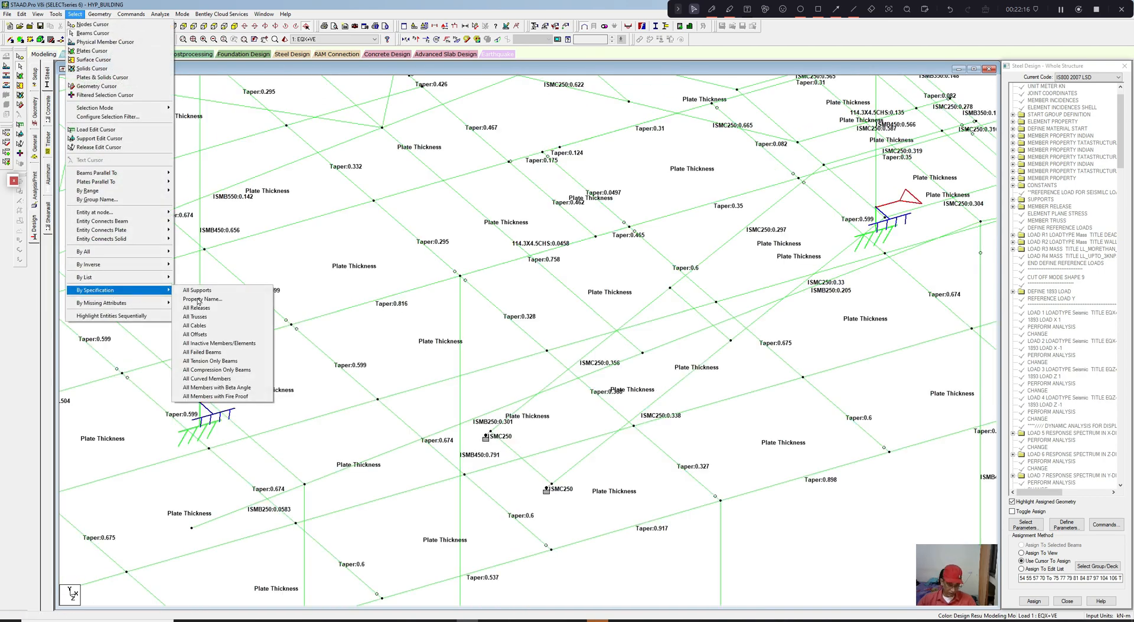
left_click(199, 300)
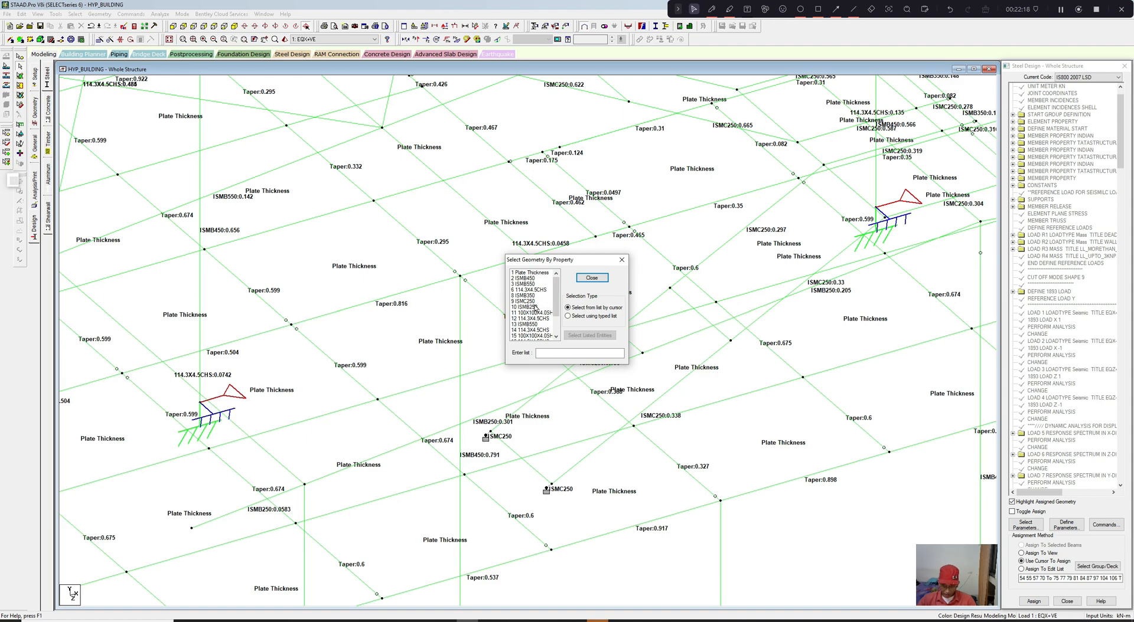
left_click(531, 302)
left_click(621, 260)
middle_click_drag(620, 262, 572, 324)
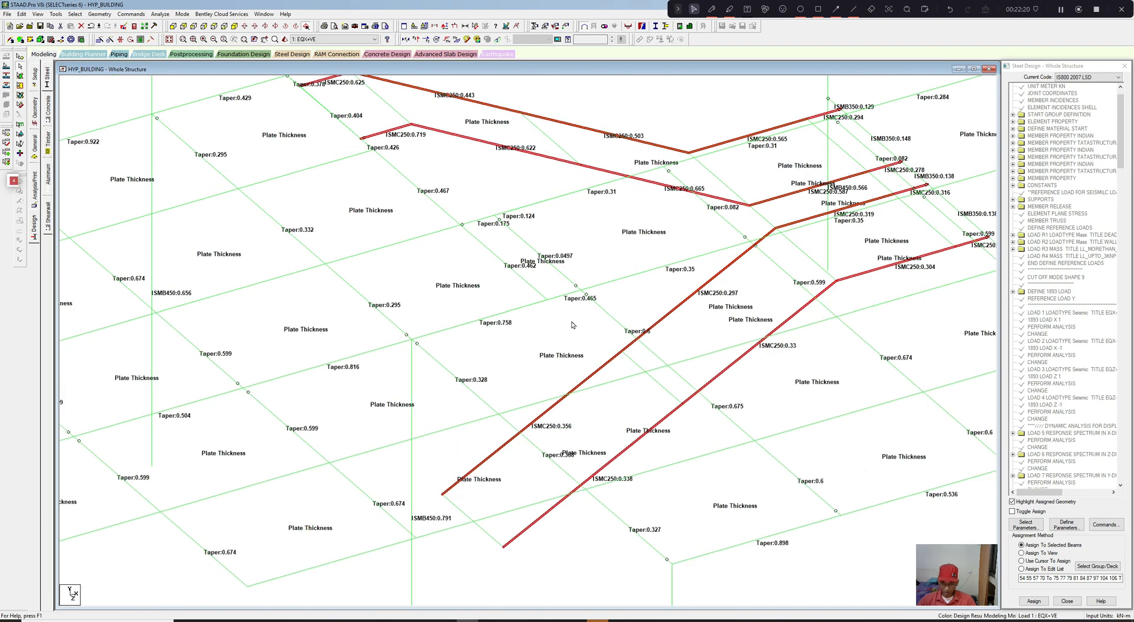
scroll(572, 325, "down", 1)
left_click(38, 14)
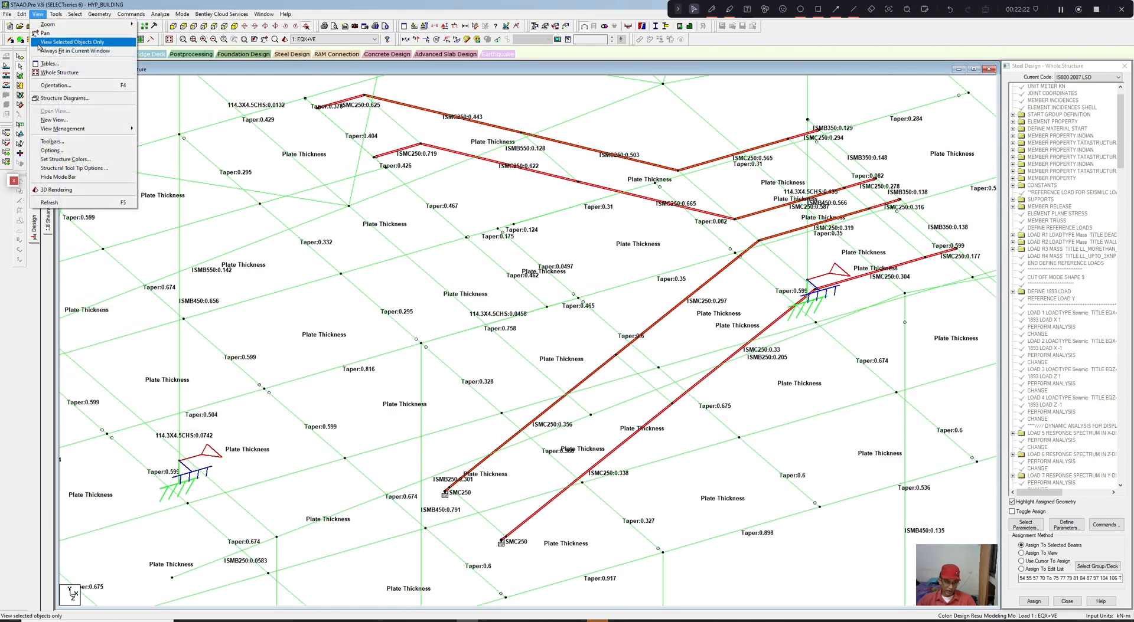
left_click(39, 42)
Step: Hide the section name labels on the isolated ISMC250 members, keeping the design ratio values displayed
left_click(482, 239)
right_click(482, 239)
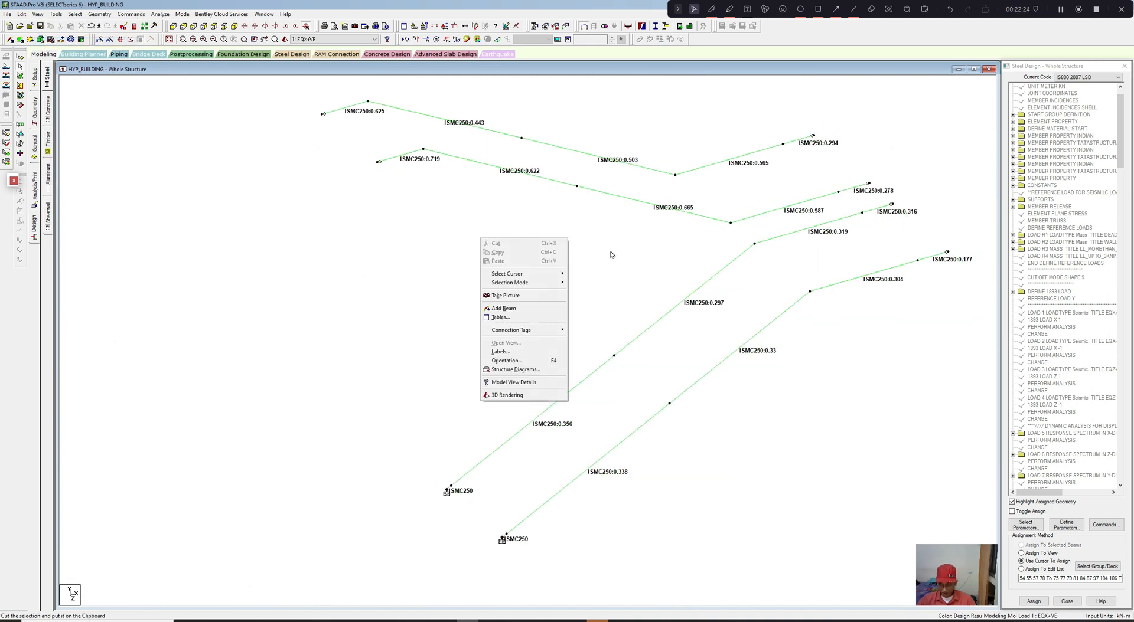
left_click(611, 255)
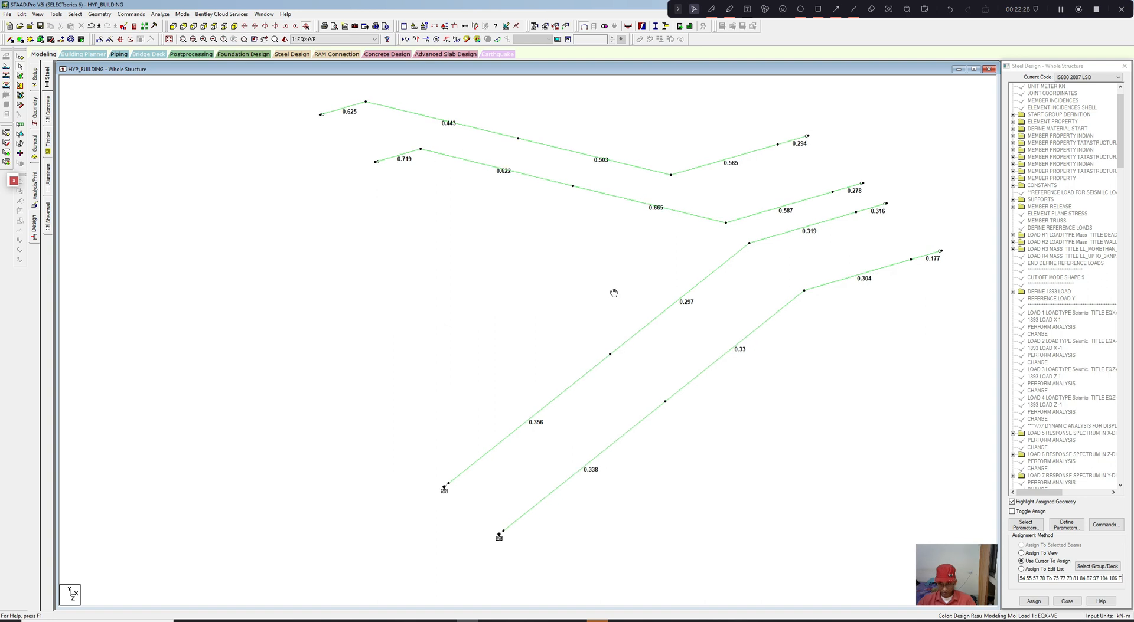
scroll(594, 309, "down", 2)
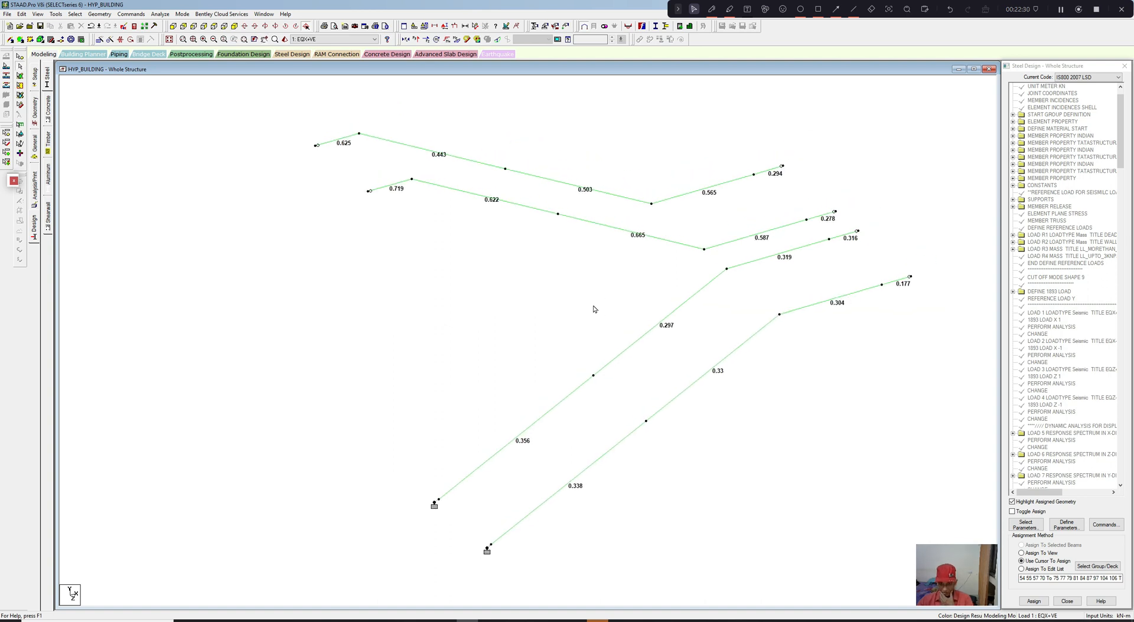
Step: Select the two short members at the supported ends of the ISMC250 beams
left_click(522, 438)
left_click(632, 433)
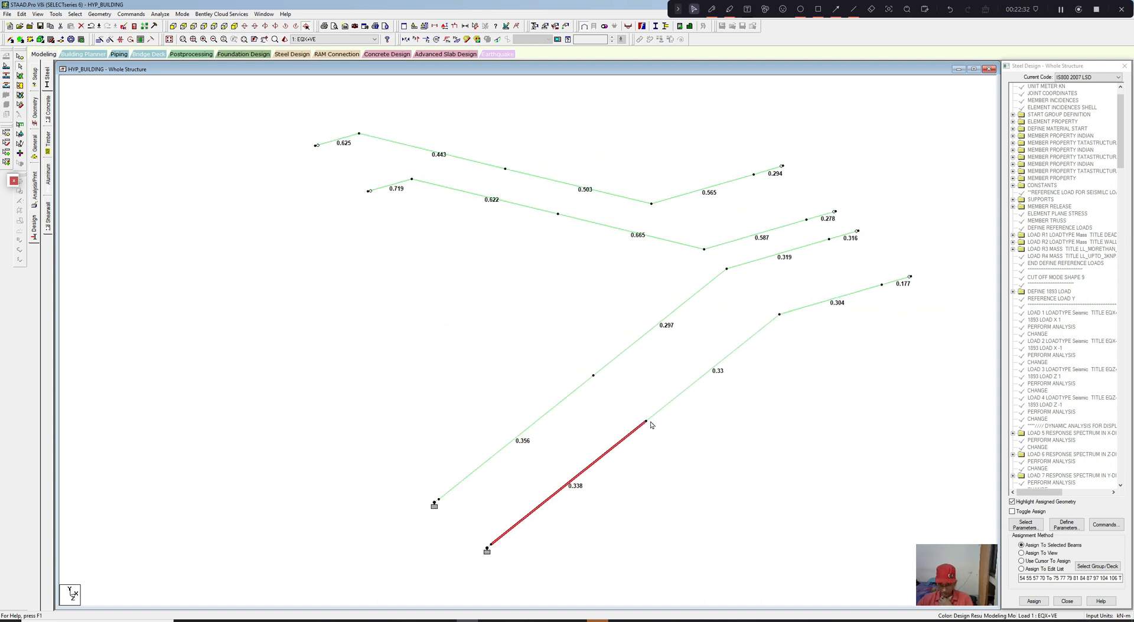
left_click(687, 390)
left_click(489, 546)
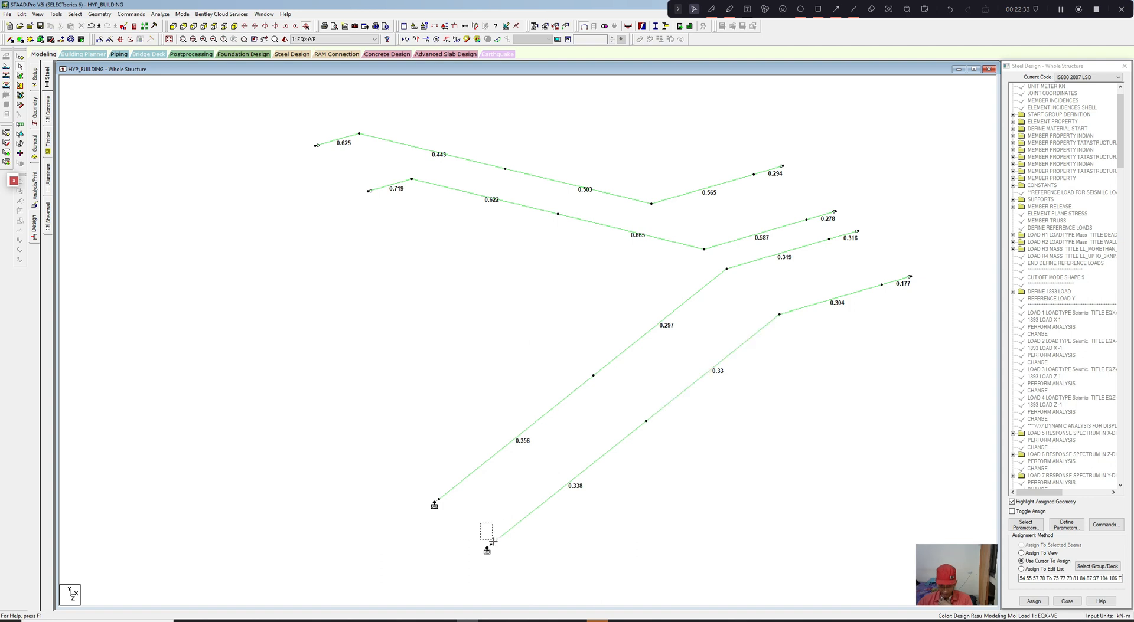
left_click(436, 501)
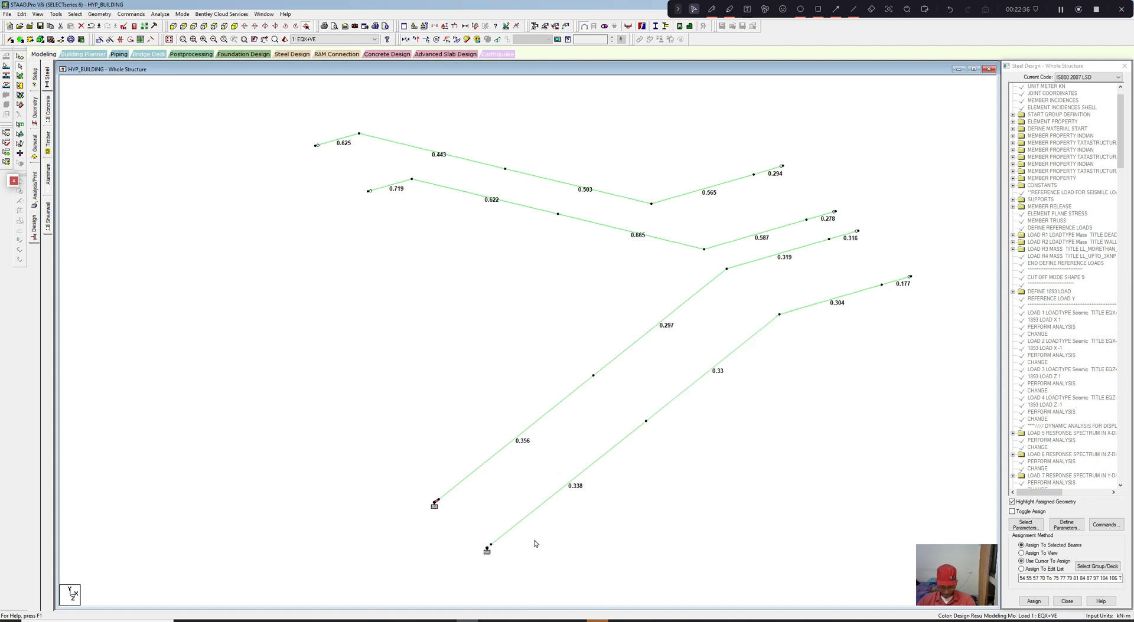
left_click(489, 545, "ctrl")
scroll(487, 501, "up", 3)
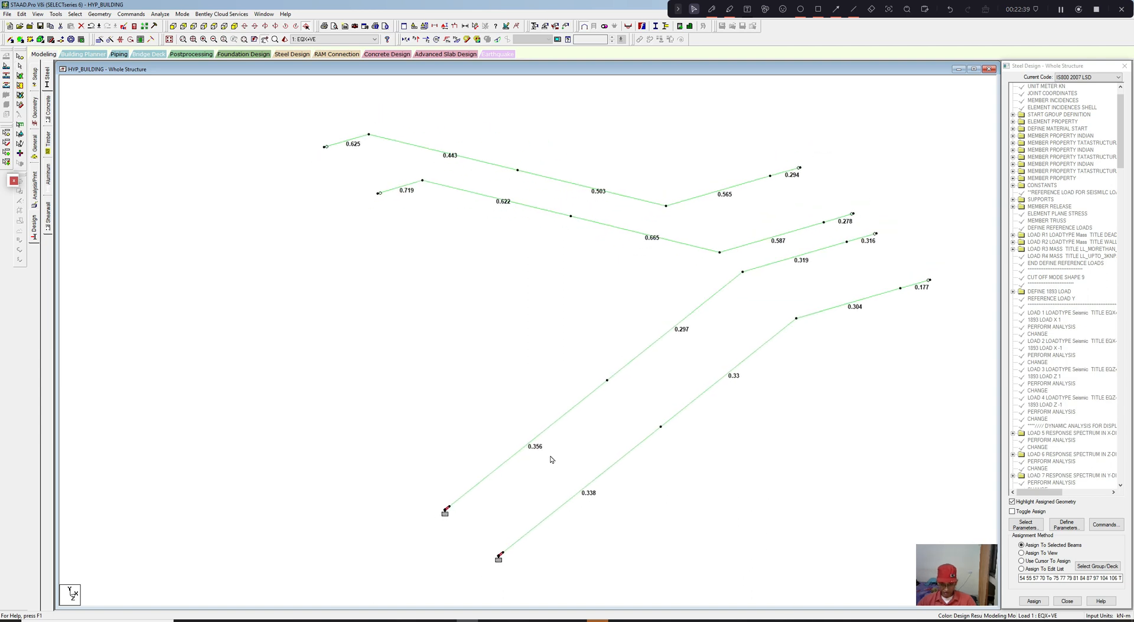
Step: Measure the node-to-node distance between the supported ends of the two ISMC250 beams
middle_click_drag(550, 459, 557, 452)
scroll(544, 341, "down", 2)
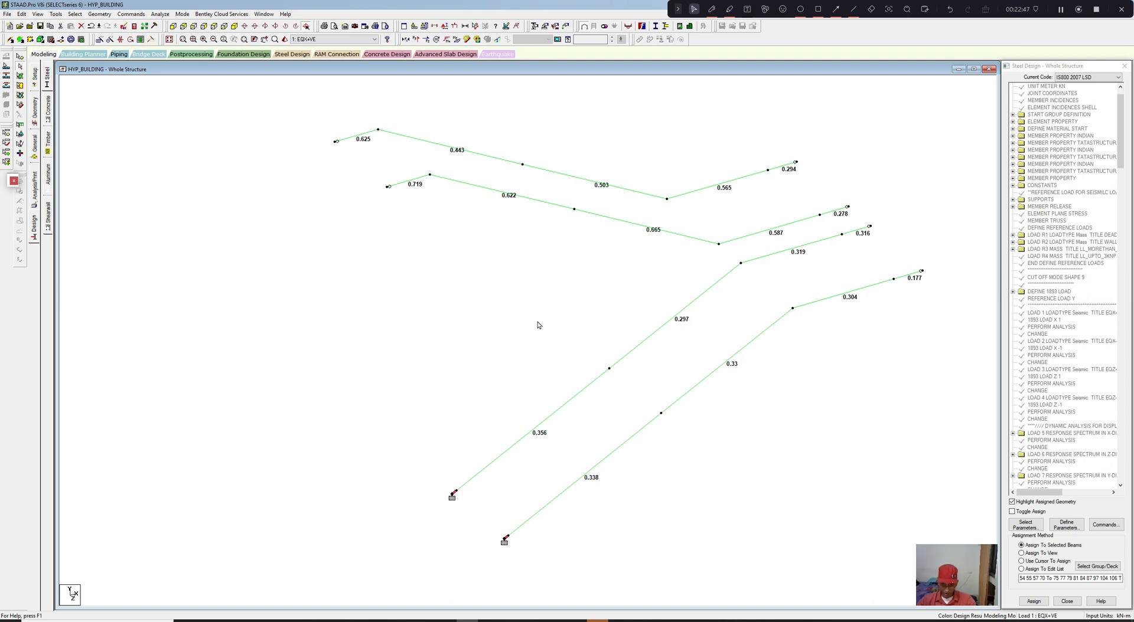
left_click(475, 26)
left_click(452, 494)
left_click(504, 539)
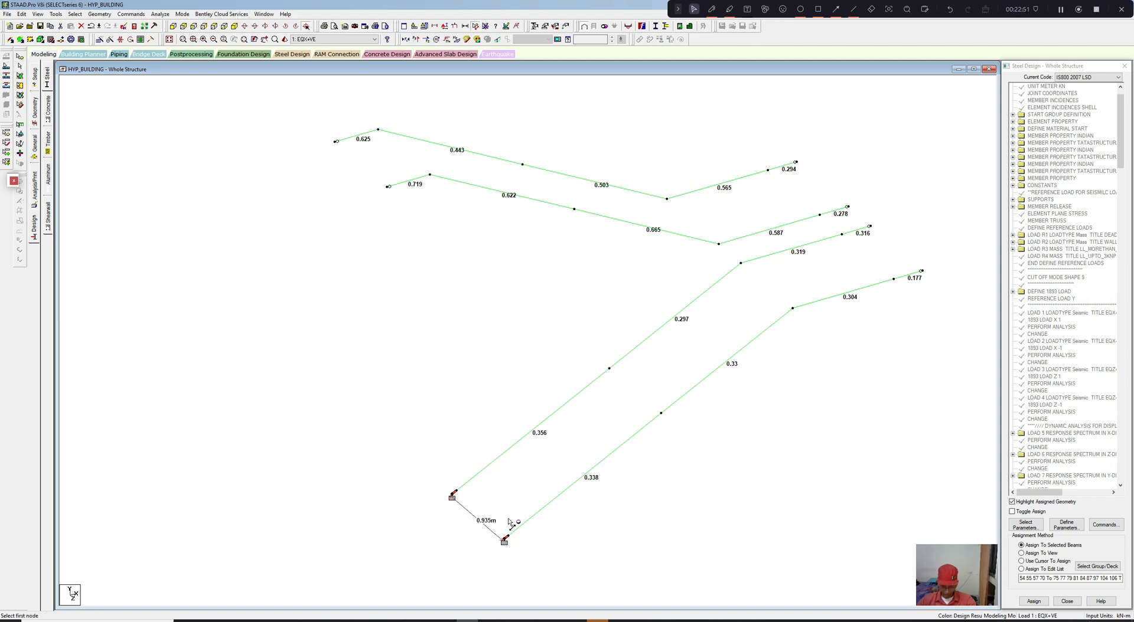
scroll(512, 506, "up", 2)
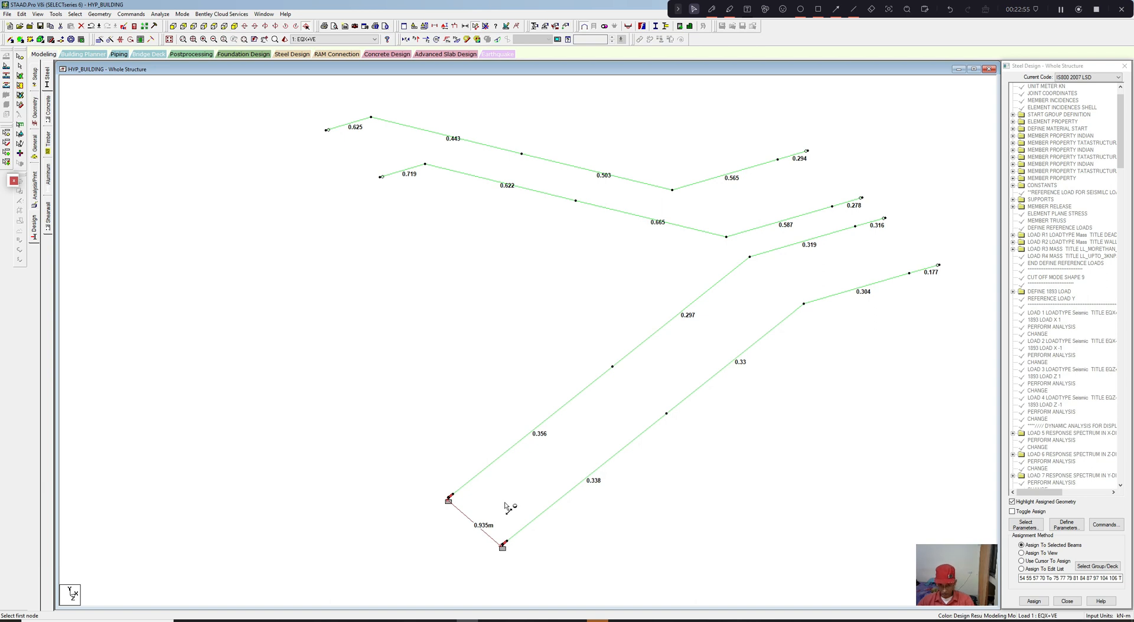
middle_click_drag(476, 508, 496, 497)
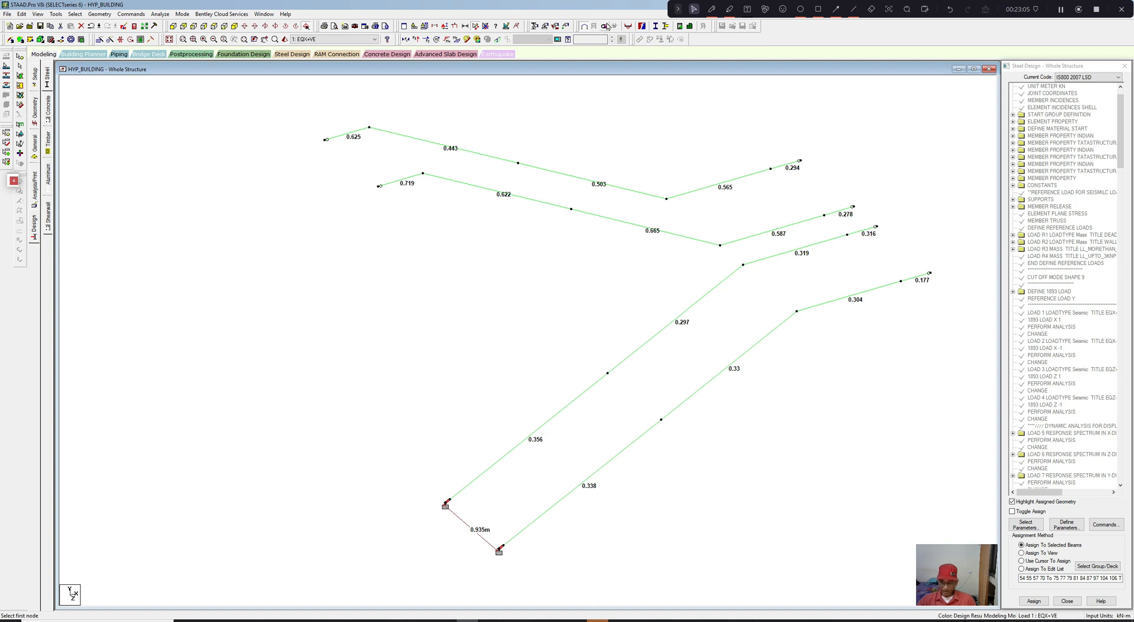
left_click(711, 9)
mouse_move(935, 255)
left_mouse_down()
mouse_move(909, 289)
mouse_move(941, 251)
left_mouse_up()
mouse_move(879, 213)
left_mouse_down()
mouse_move(906, 242)
mouse_move(885, 211)
left_mouse_up()
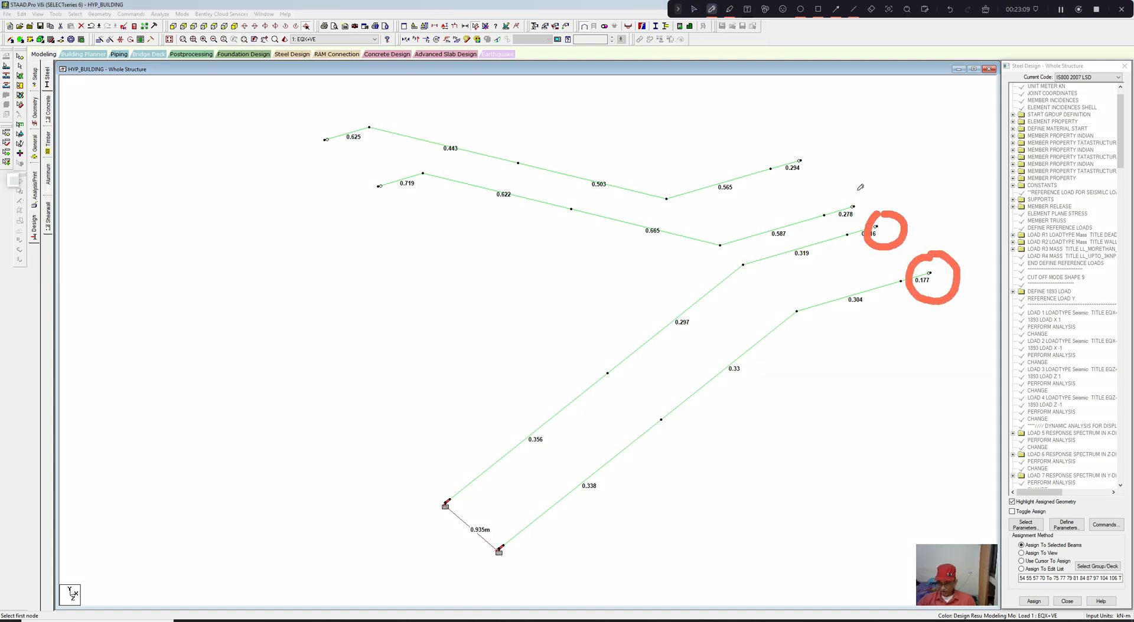
mouse_move(379, 172)
left_mouse_down()
mouse_move(405, 204)
mouse_move(391, 167)
left_mouse_up()
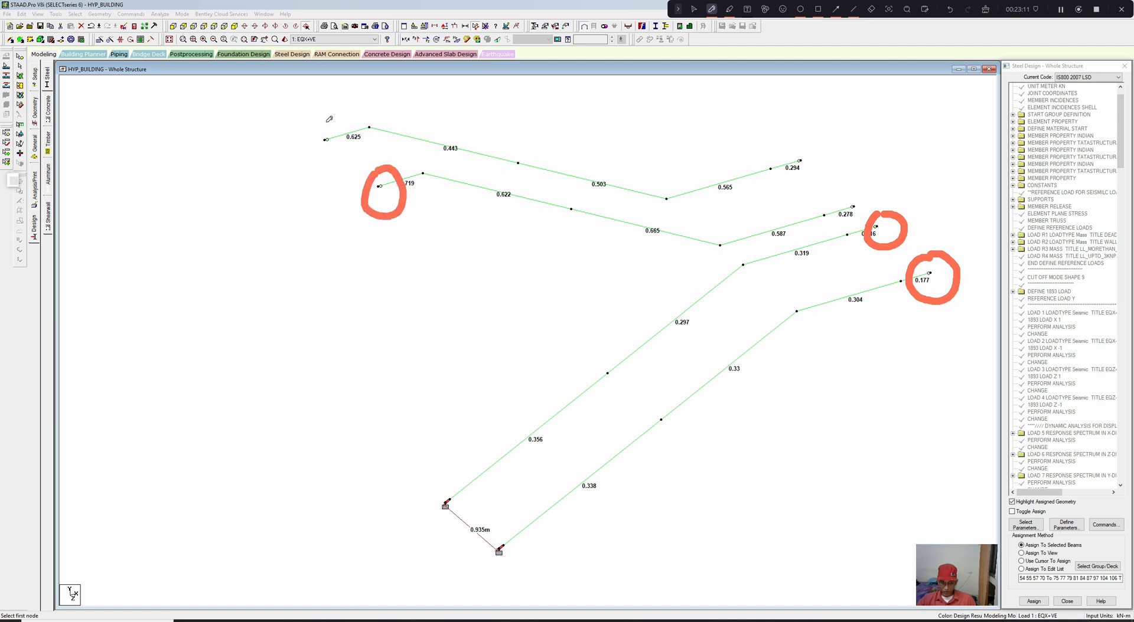
mouse_move(328, 120)
left_mouse_down()
mouse_move(319, 153)
mouse_move(331, 119)
left_mouse_up()
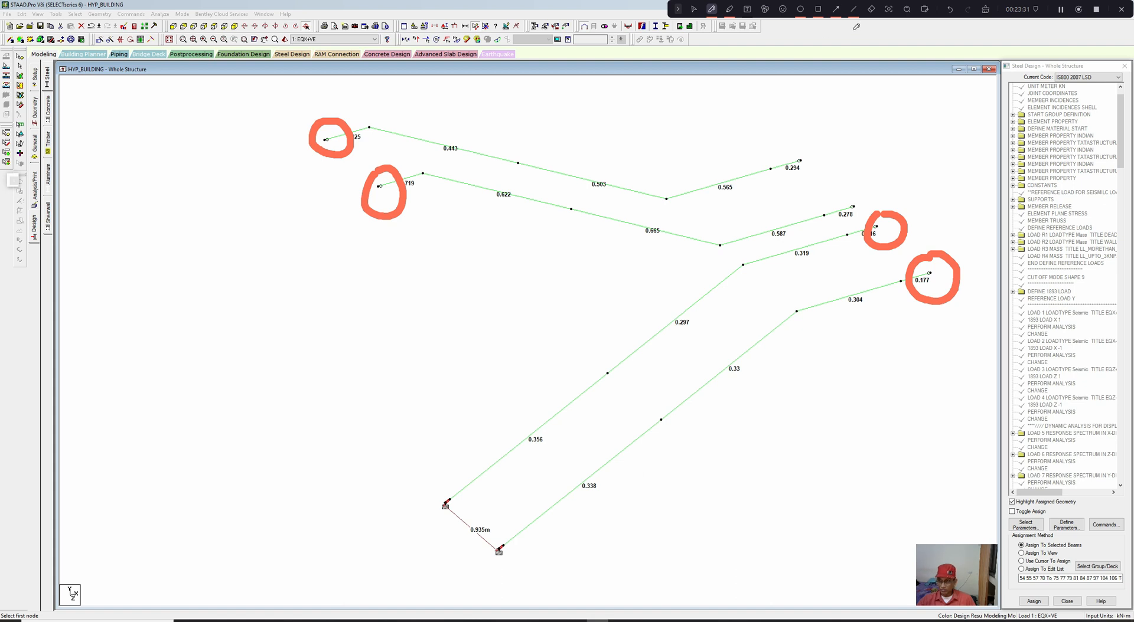
left_click(984, 11)
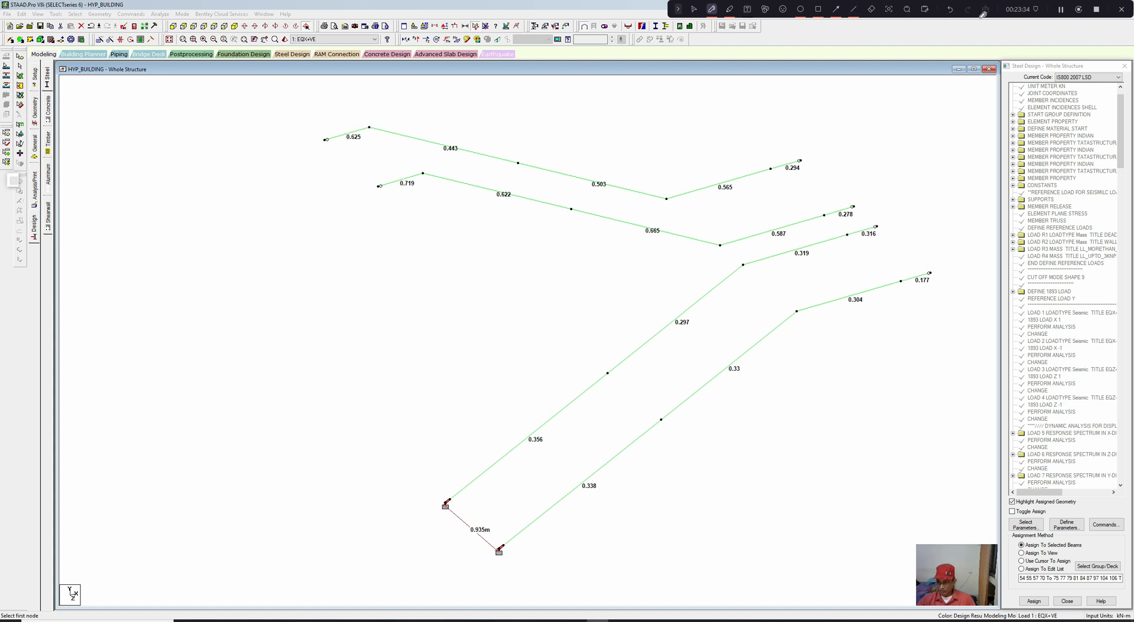
left_click(693, 9)
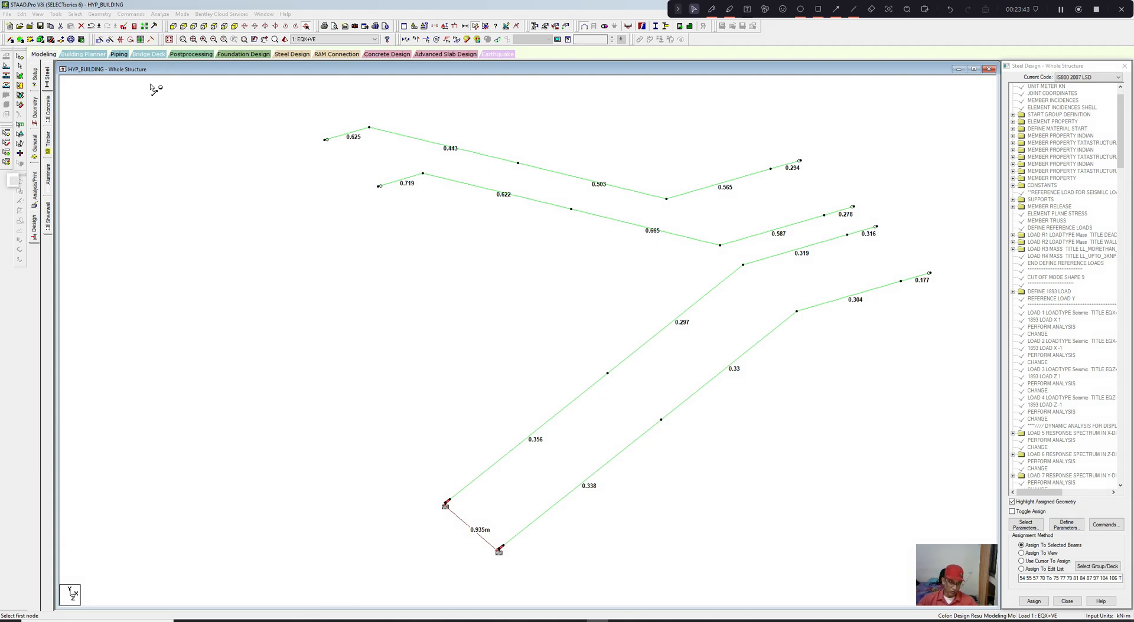
Step: Restore the whole structure view to show the design ratios of every member
left_click(8, 13)
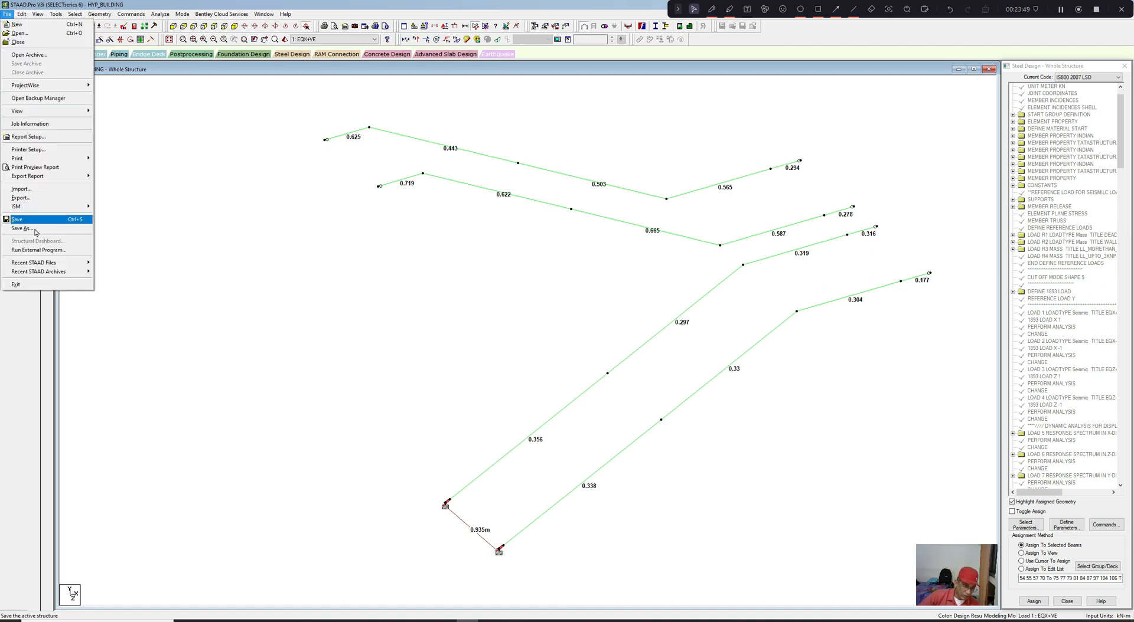
mouse_move(38, 14)
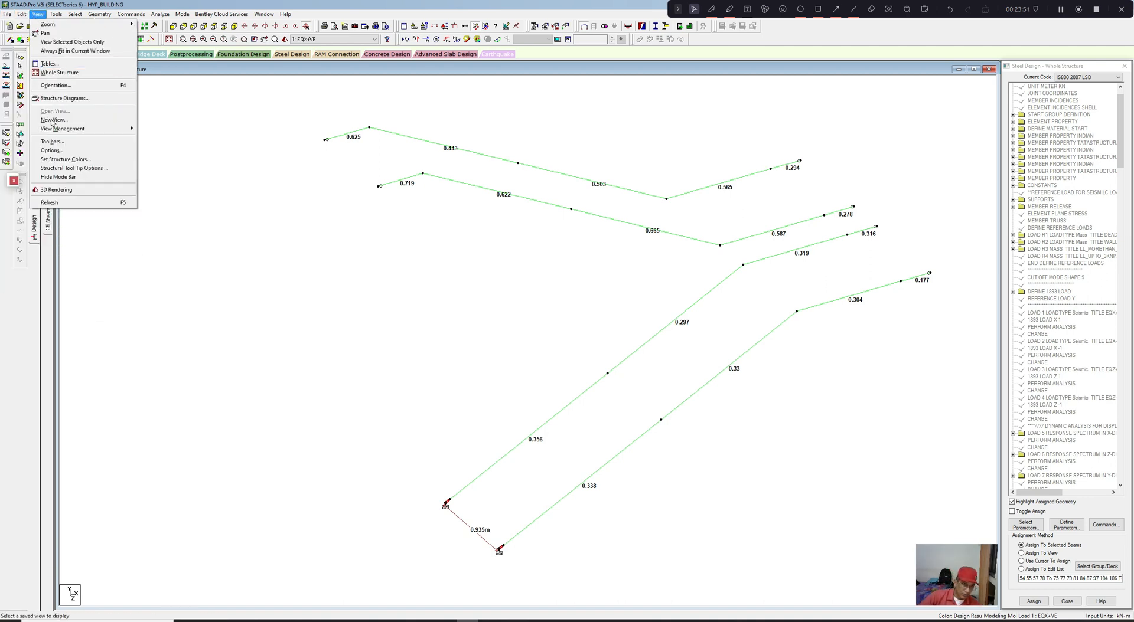
left_click(59, 72)
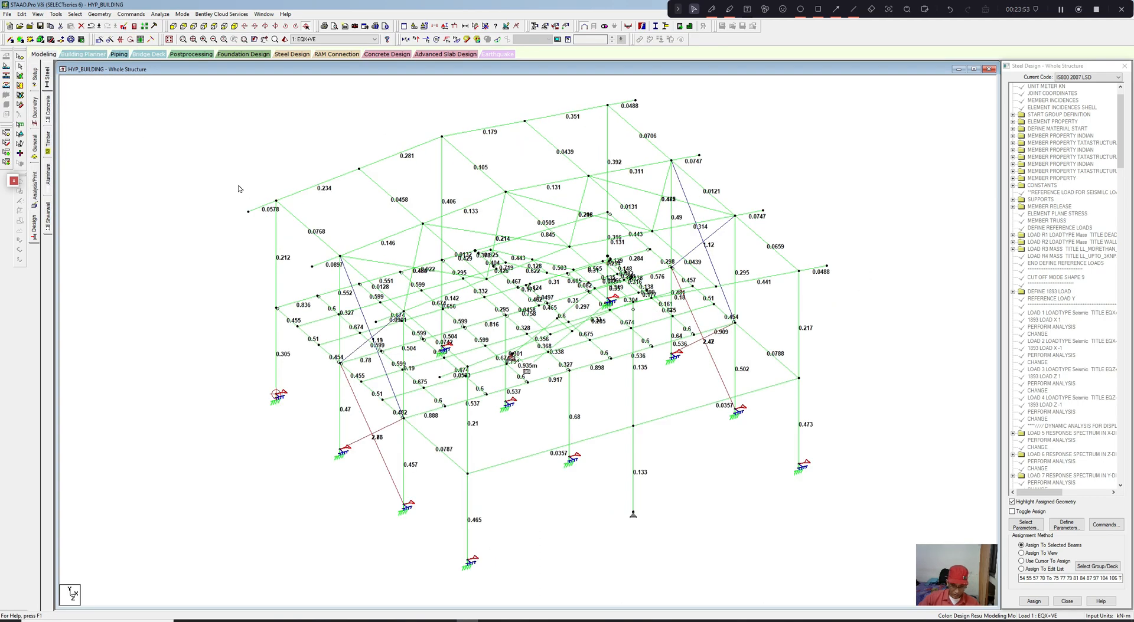
scroll(239, 189, "up", 3)
scroll(239, 189, "down", 1)
mouse_move(238, 189)
middle_mouse_down()
mouse_move(246, 215)
mouse_move(241, 200)
mouse_move(258, 184)
middle_mouse_up()
scroll(240, 206, "down", 1)
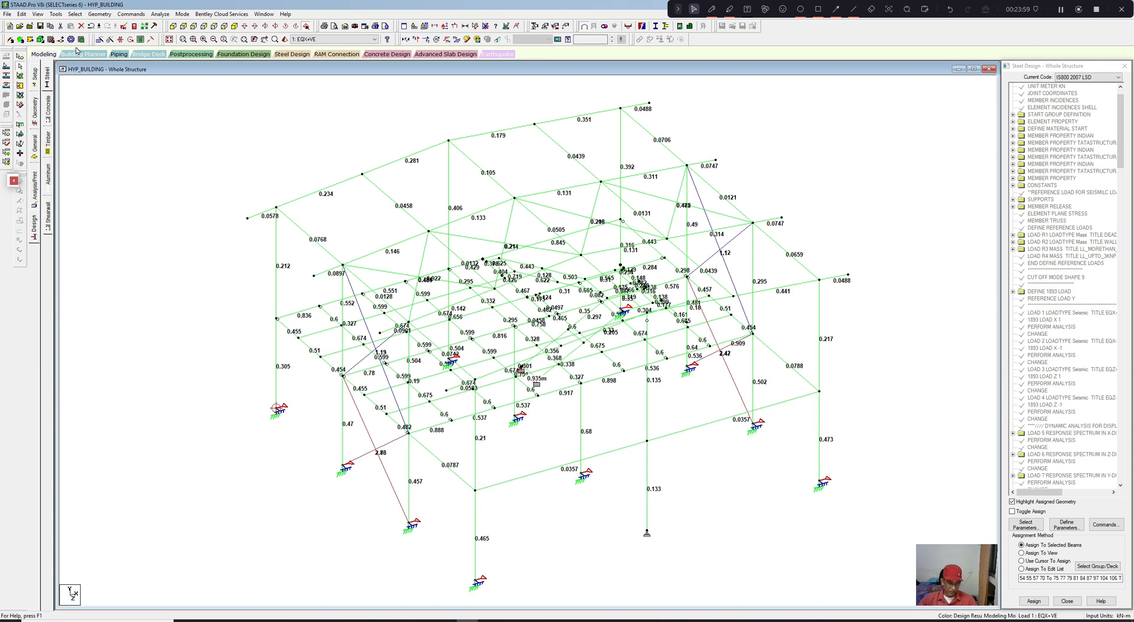
Step: Select the G13 columns group by group name and try to show only those members in the view
left_click(75, 14)
mouse_move(161, 296)
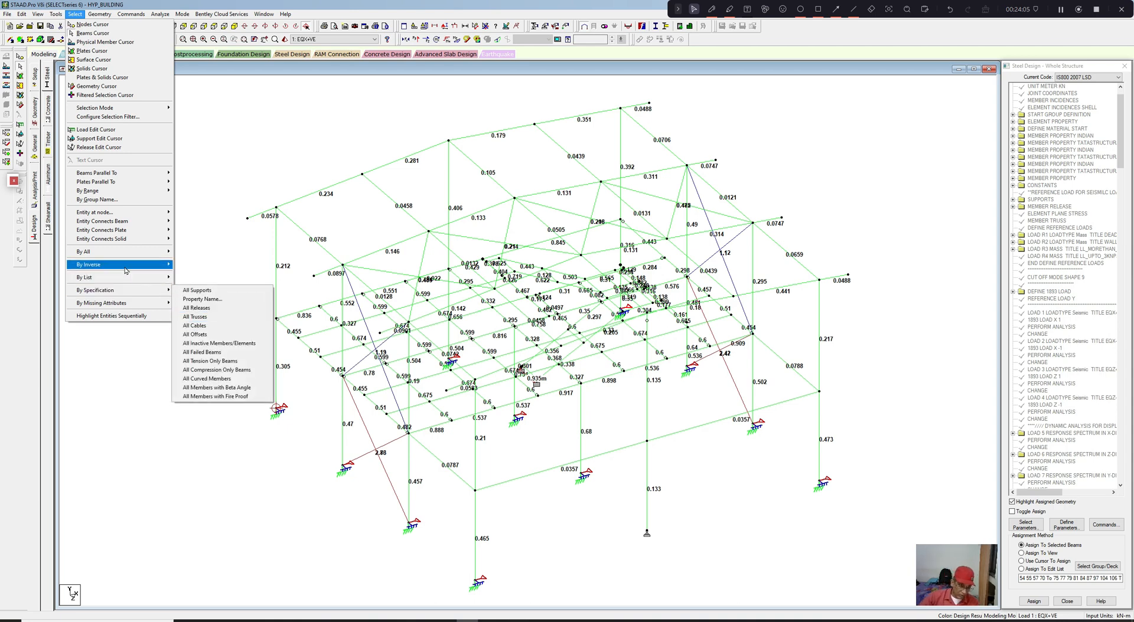
left_click(118, 200)
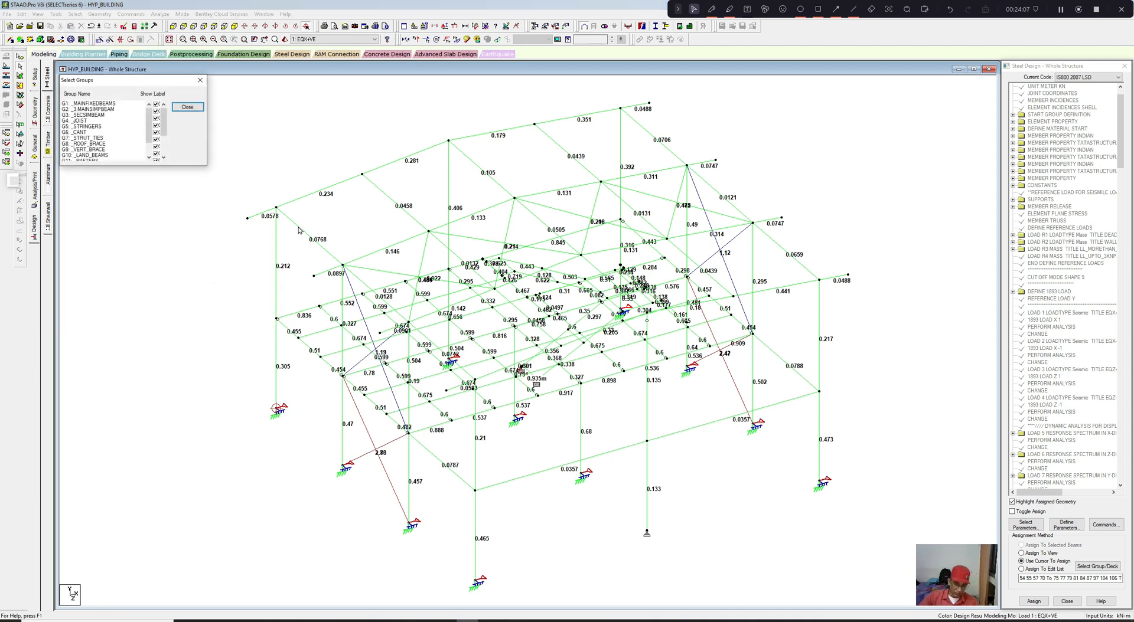
left_click_drag(148, 122, 147, 154)
left_click(95, 156)
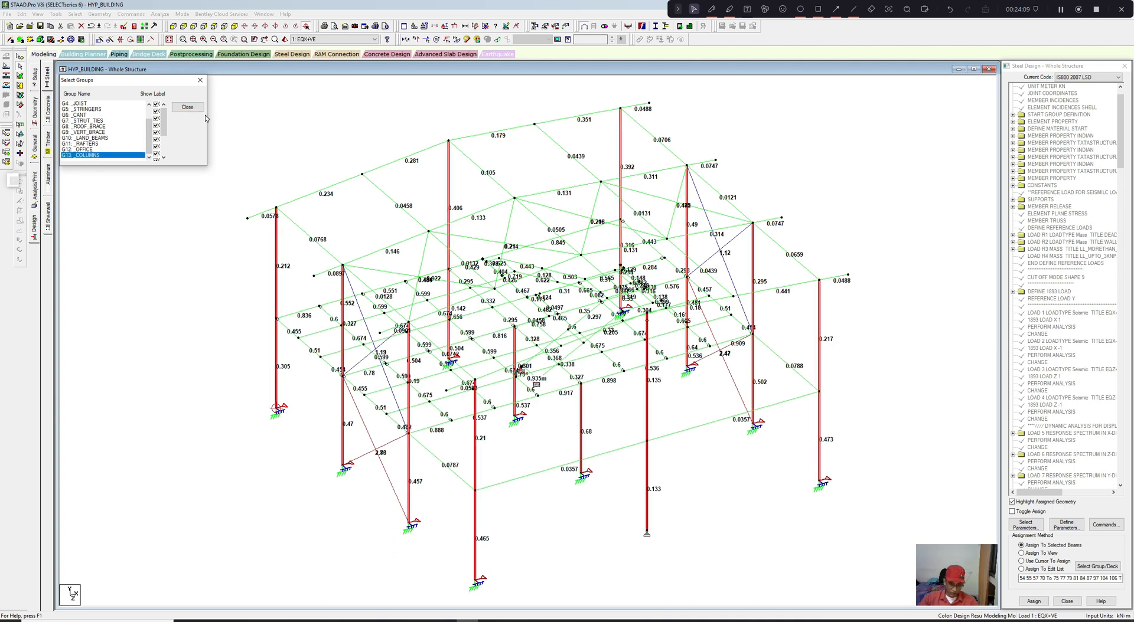
left_click(200, 80)
left_click(37, 13)
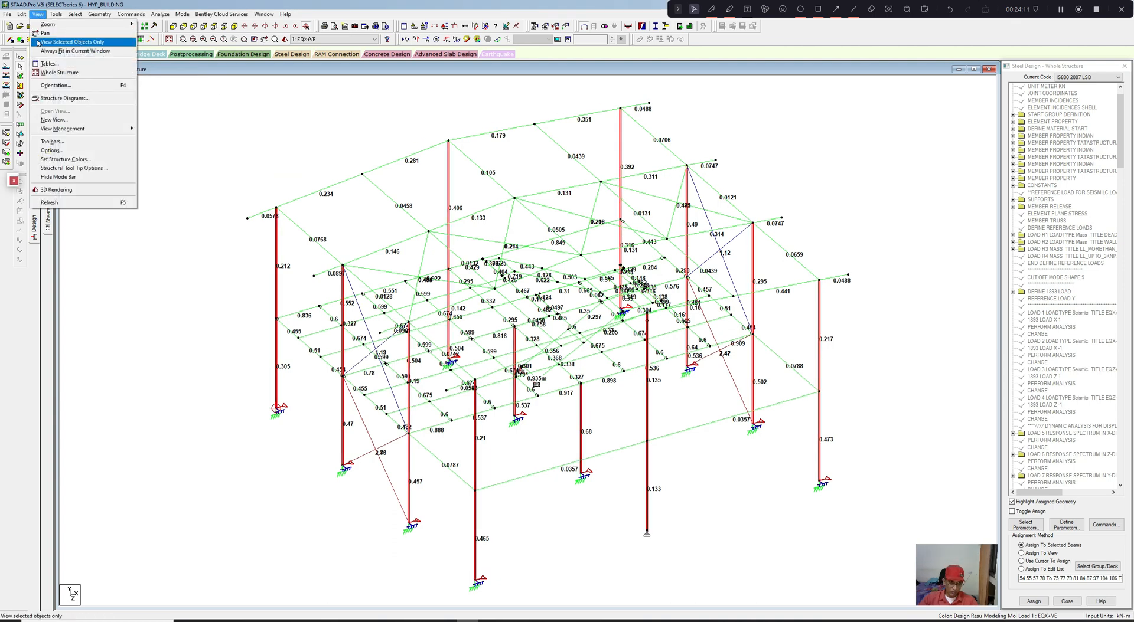
left_click(40, 49)
left_click(305, 199)
Step: Isolate the G13 columns in the view after selecting their group again by name
left_click(75, 14)
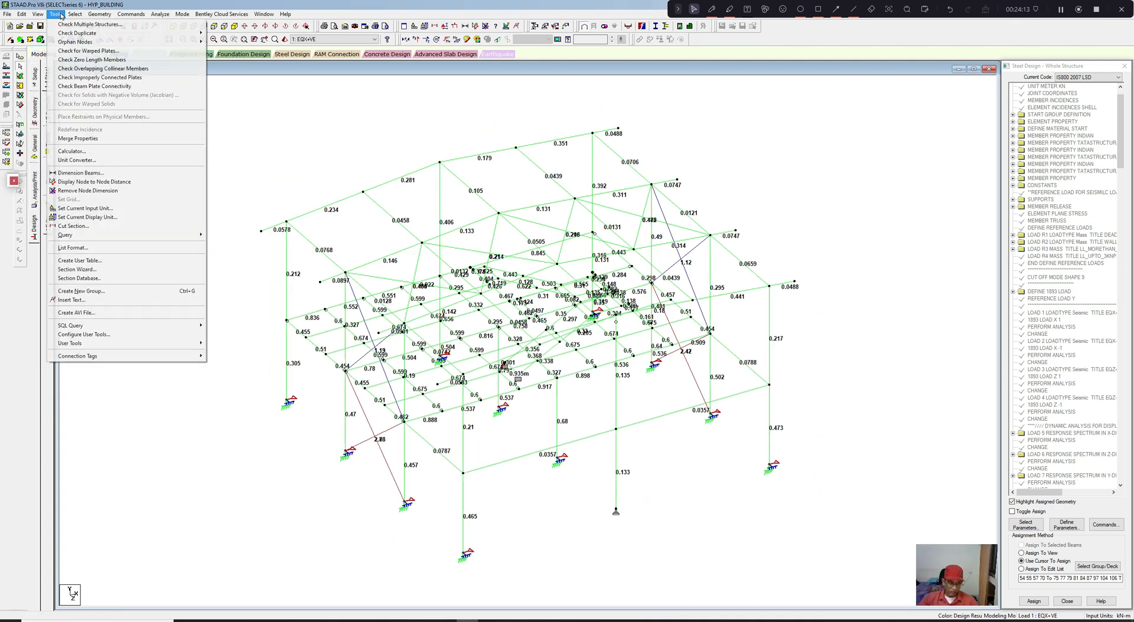
left_click(107, 200)
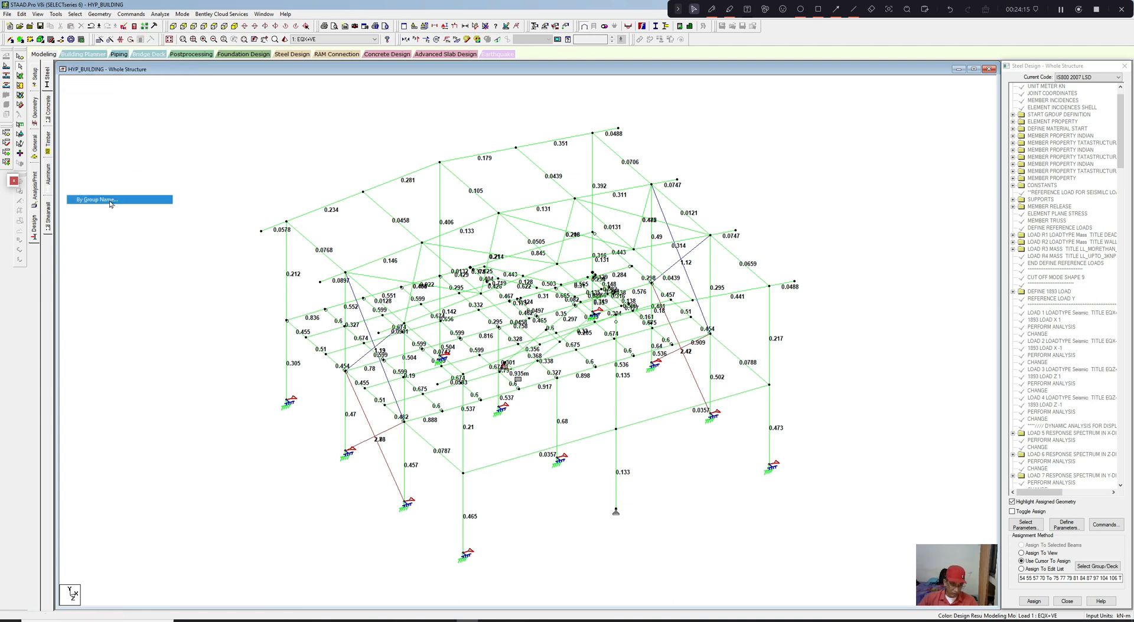
scroll(143, 144, "down", 1)
left_click(122, 153)
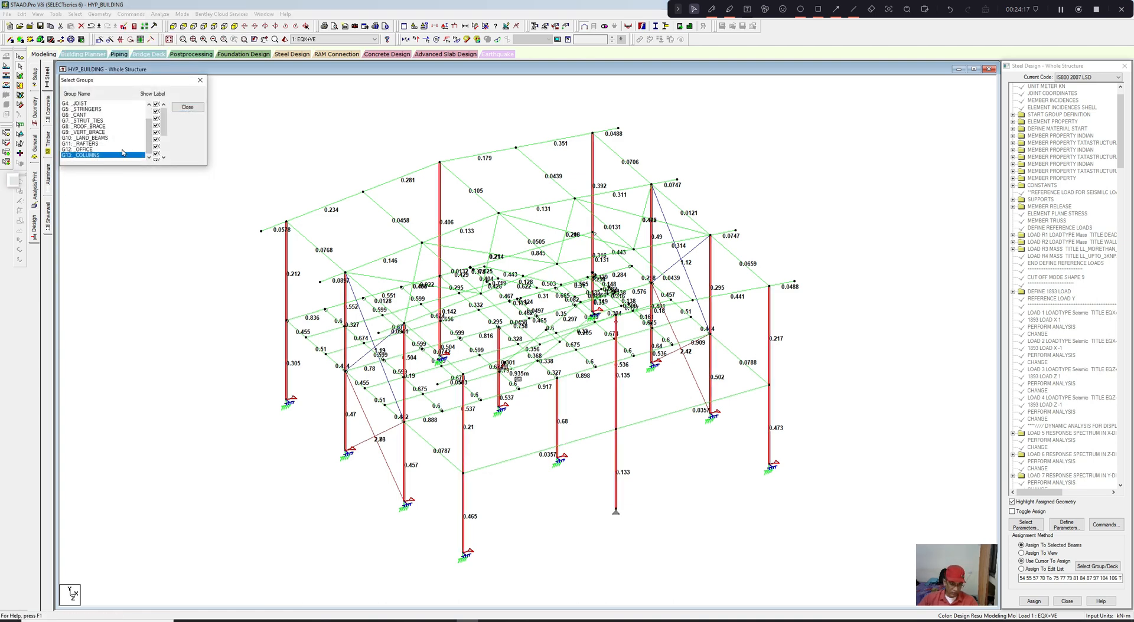
left_click(200, 80)
left_click(37, 13)
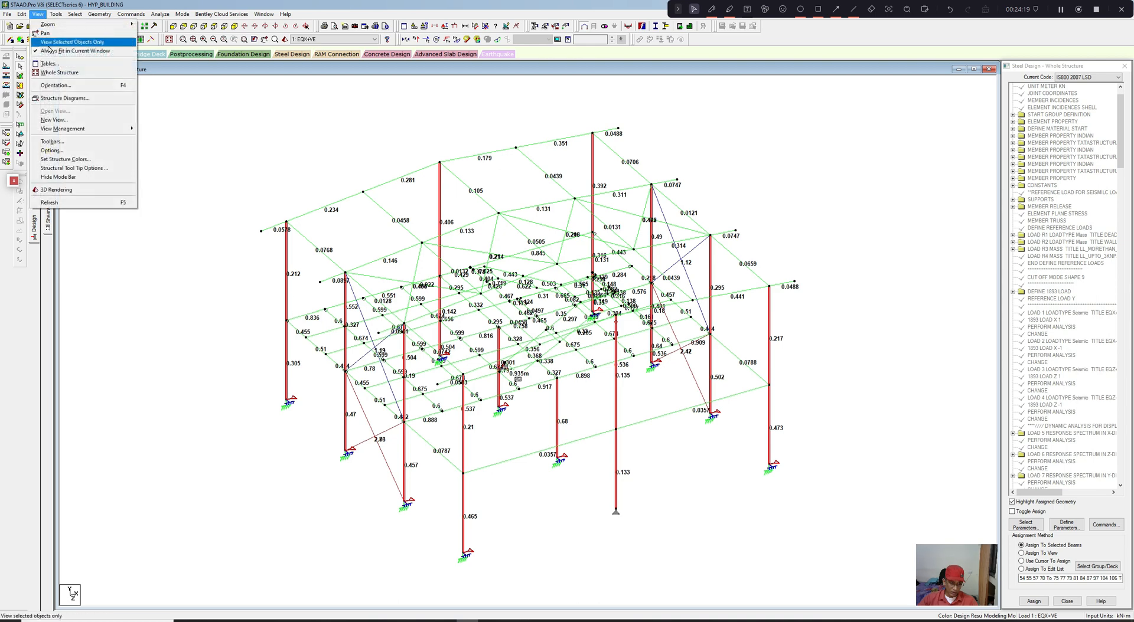
left_click(53, 42)
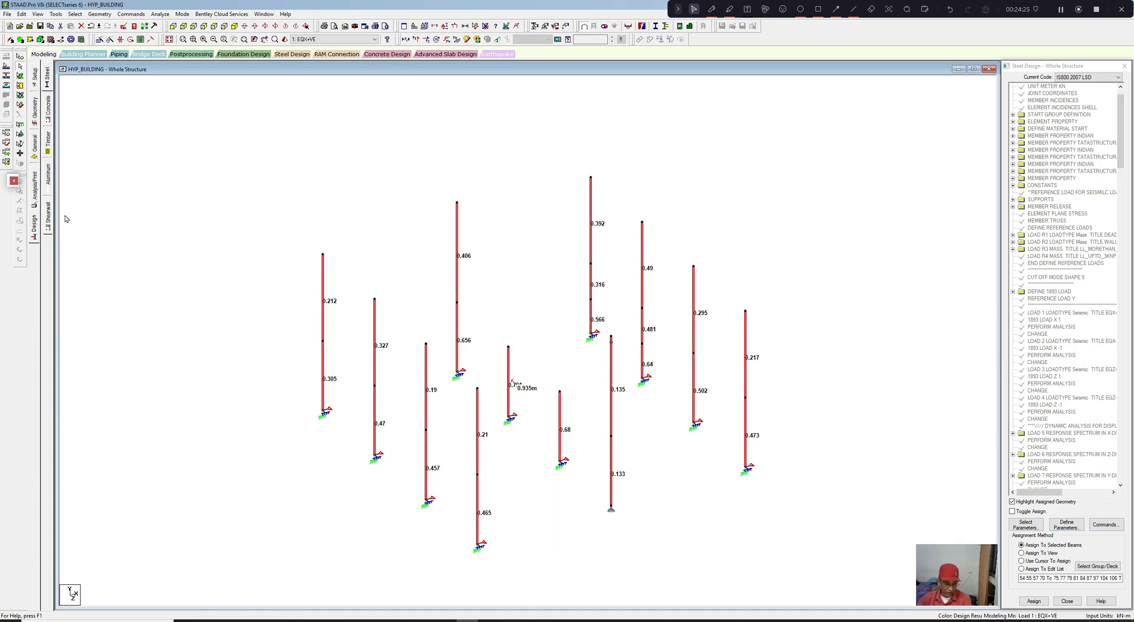
Step: Start a new Tapered I steel section property with a start-node depth of 0.316 m and a web thickness of 0.004 m
left_click(34, 147)
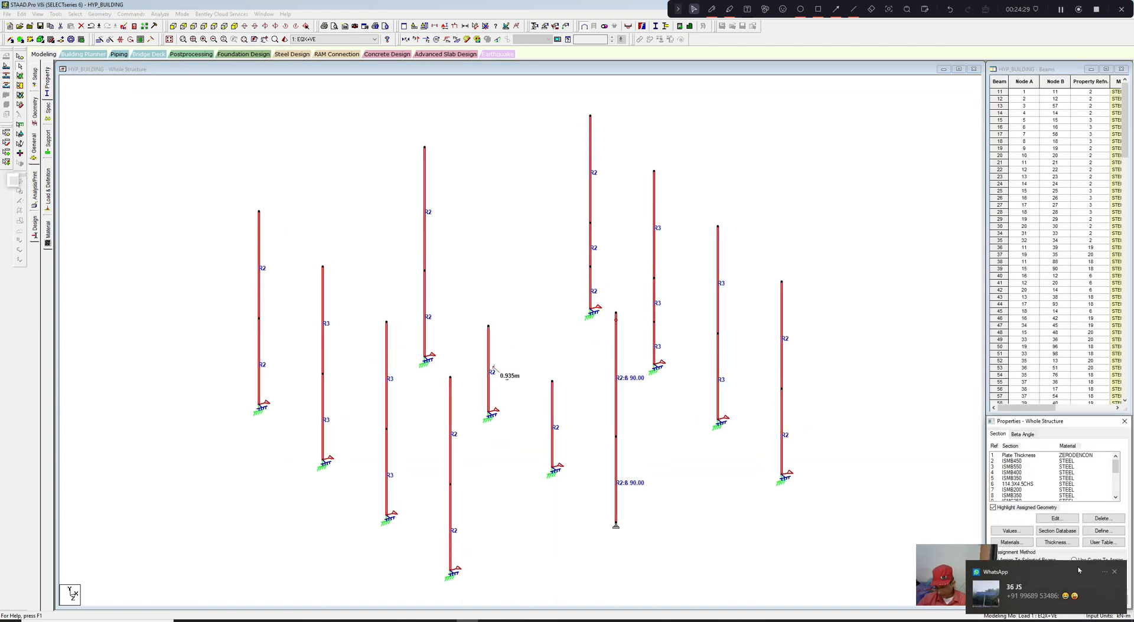
left_click(1114, 572)
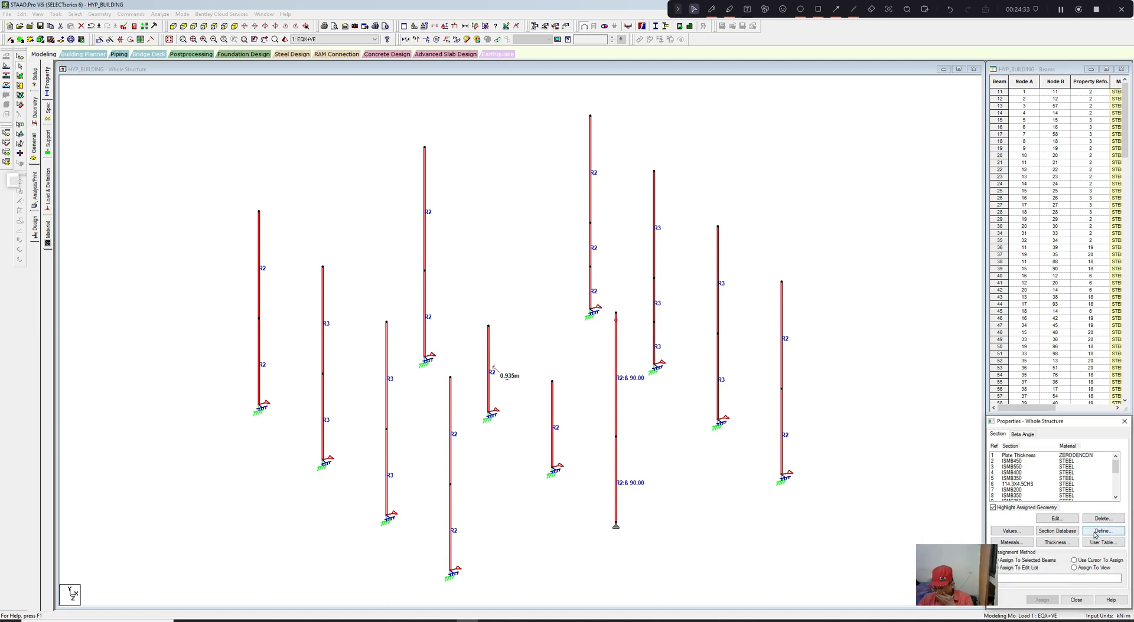
left_click(1102, 531)
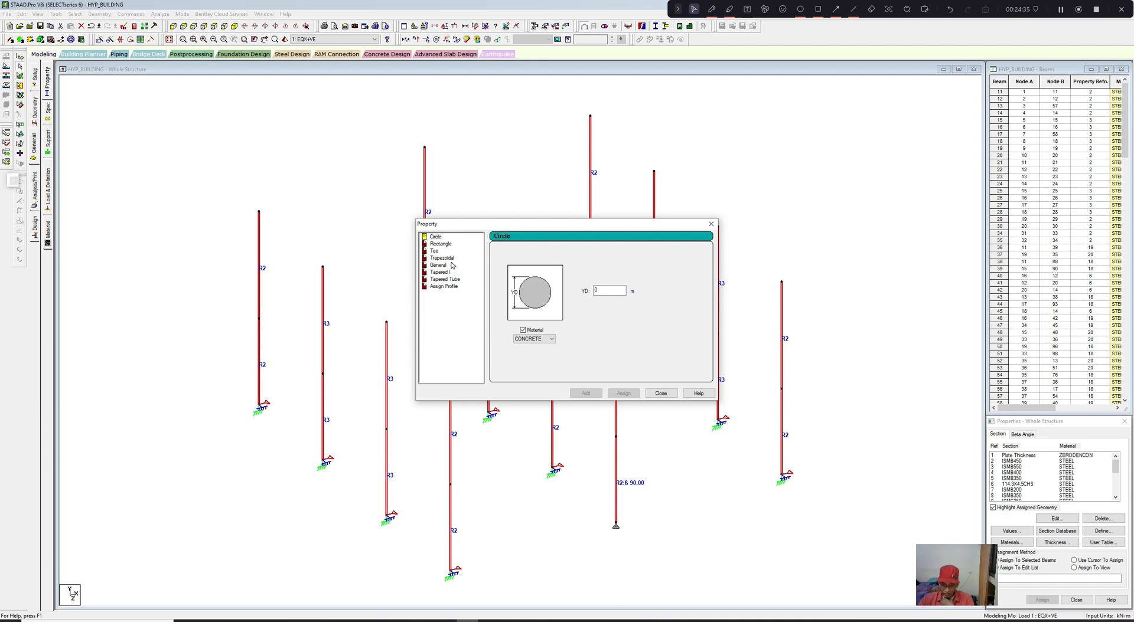
left_click(448, 244)
left_click(448, 272)
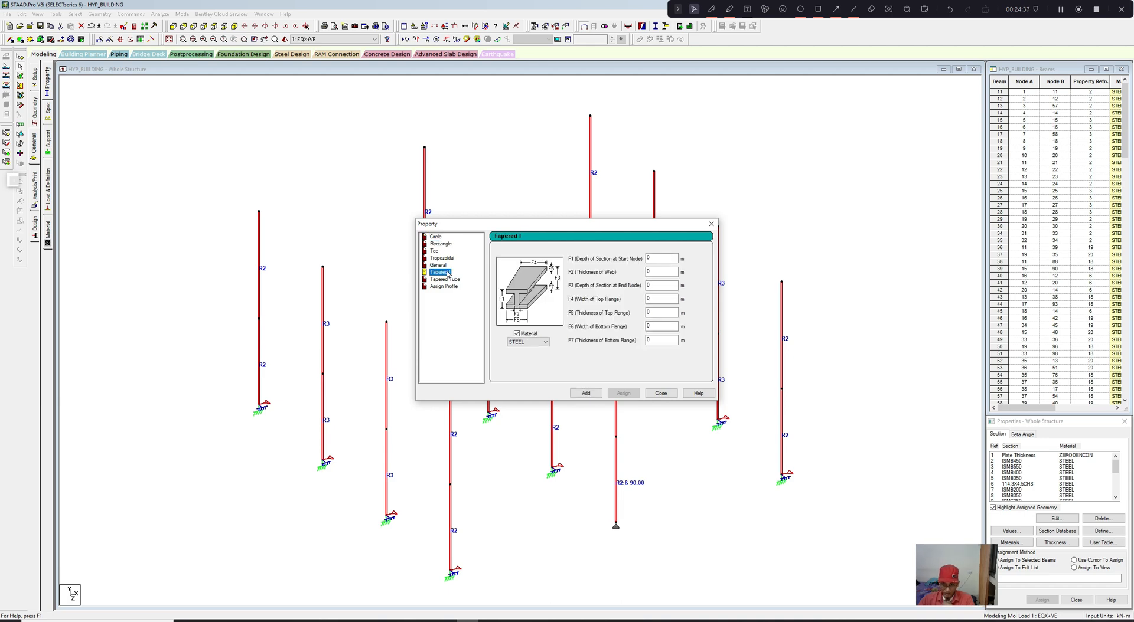
left_click(661, 259)
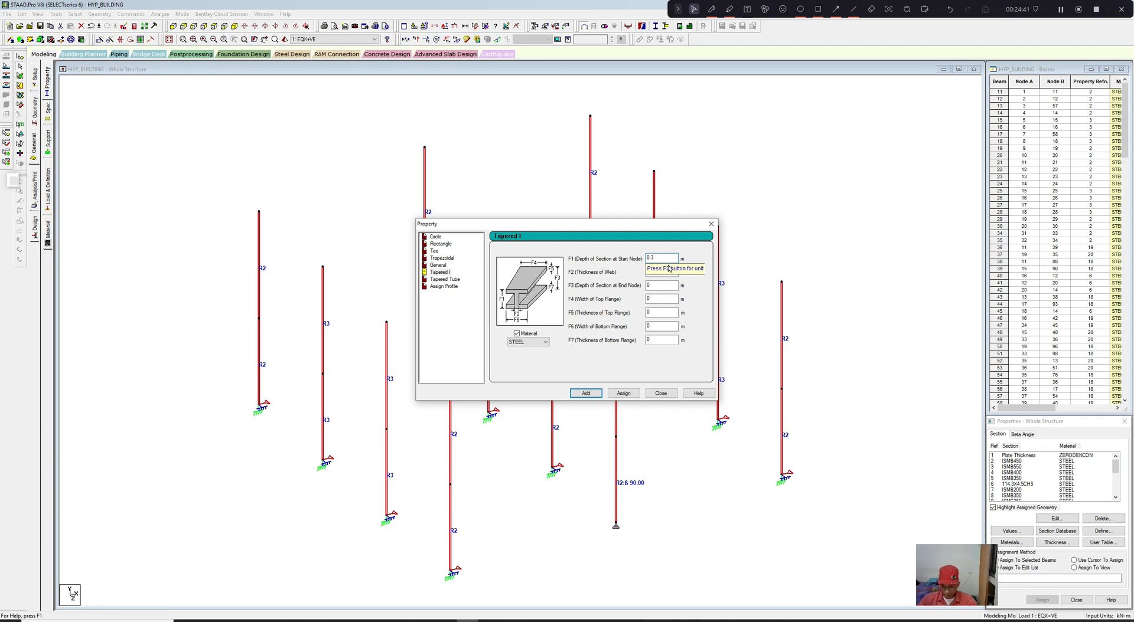
type(".316")
key("Tab")
type("0.00")
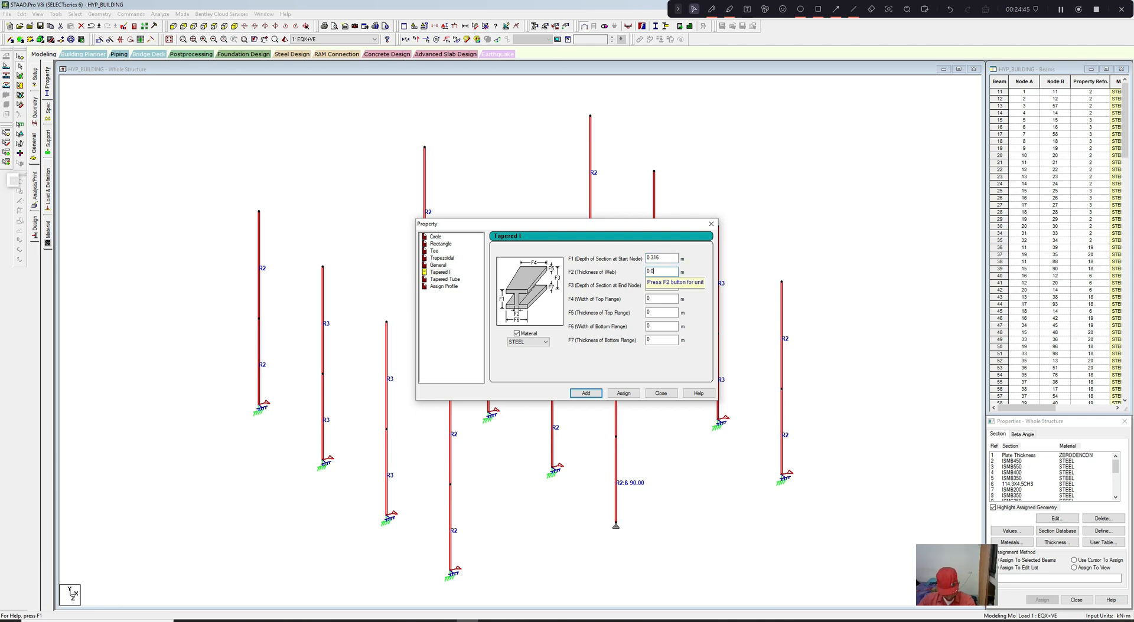
type("4")
key("Tab")
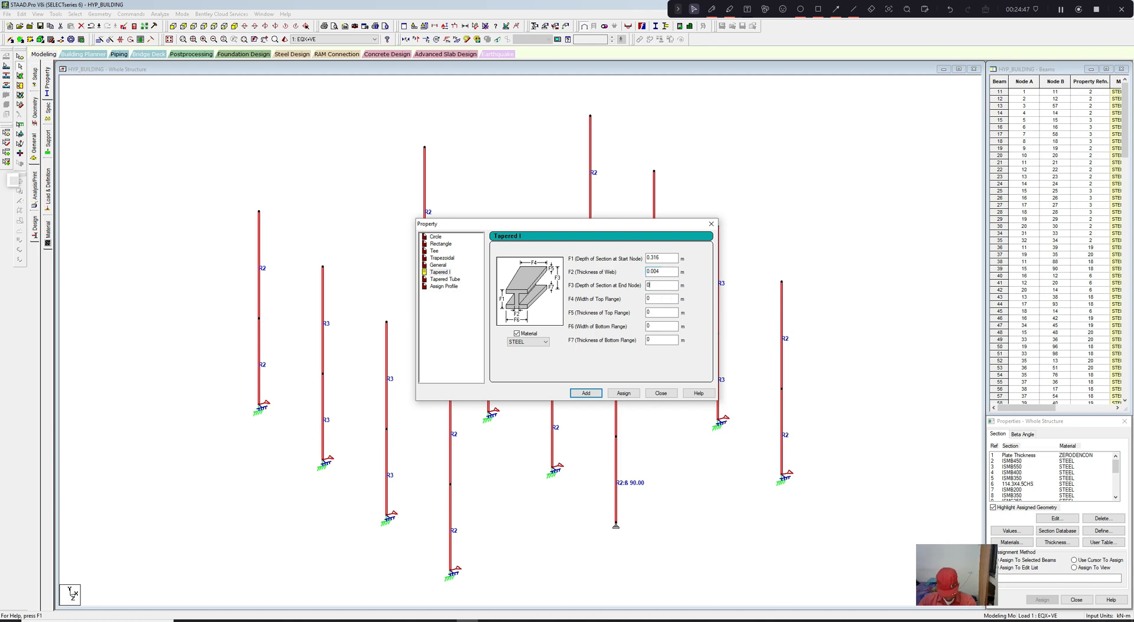
Step: Set the tapered section's end-node depth to 0.316 m, top flange width to 0.15 m and top flange thickness to 0.008 m
type("0.31")
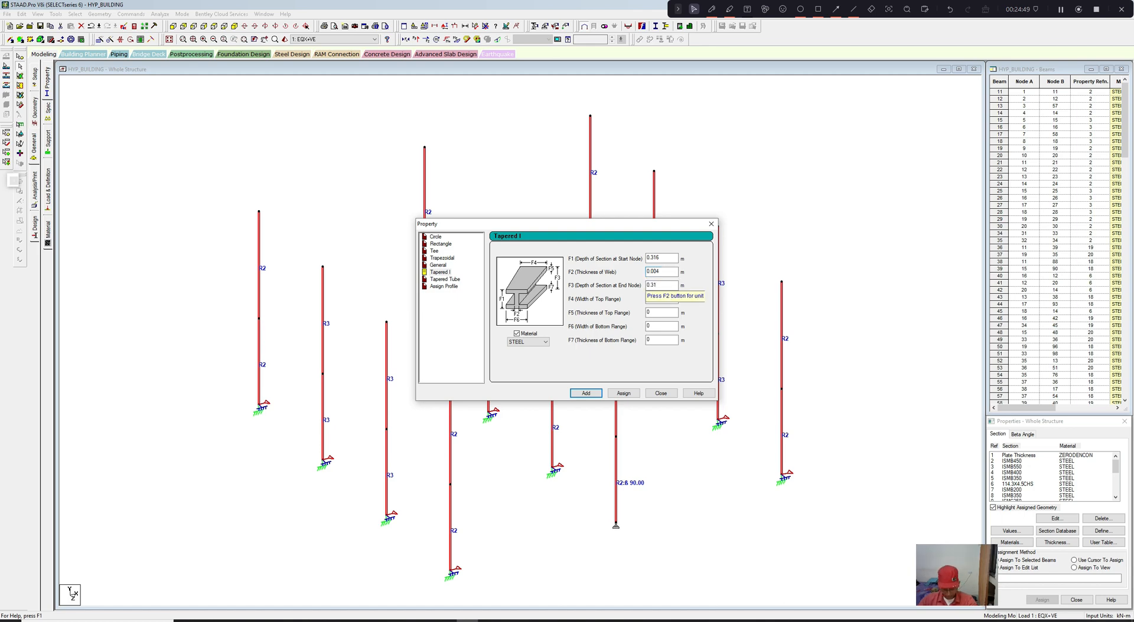
type("6")
key("Tab")
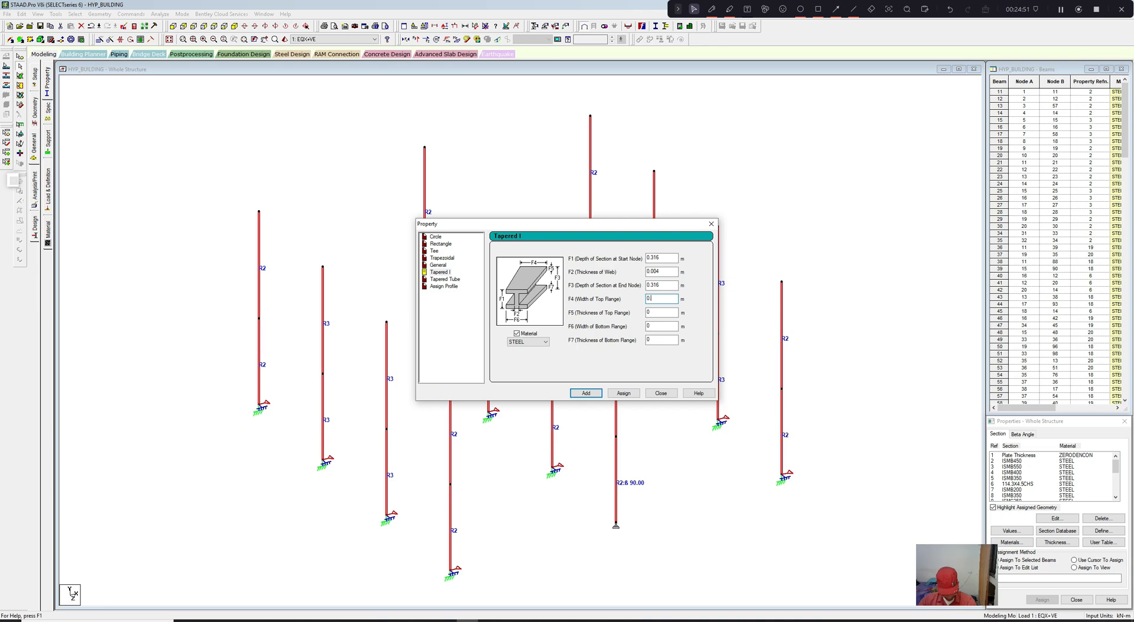
type(".15")
key("Tab")
type("0.008")
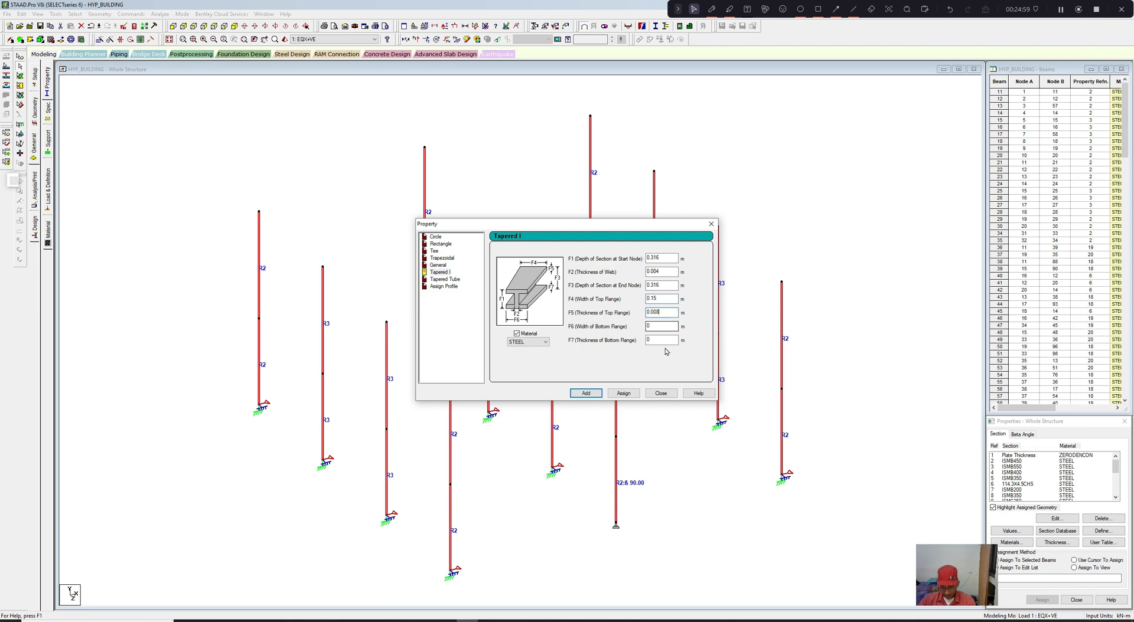
Step: Assign the defined Tapered I section to all the selected columns and finish the property definition
left_click(632, 394)
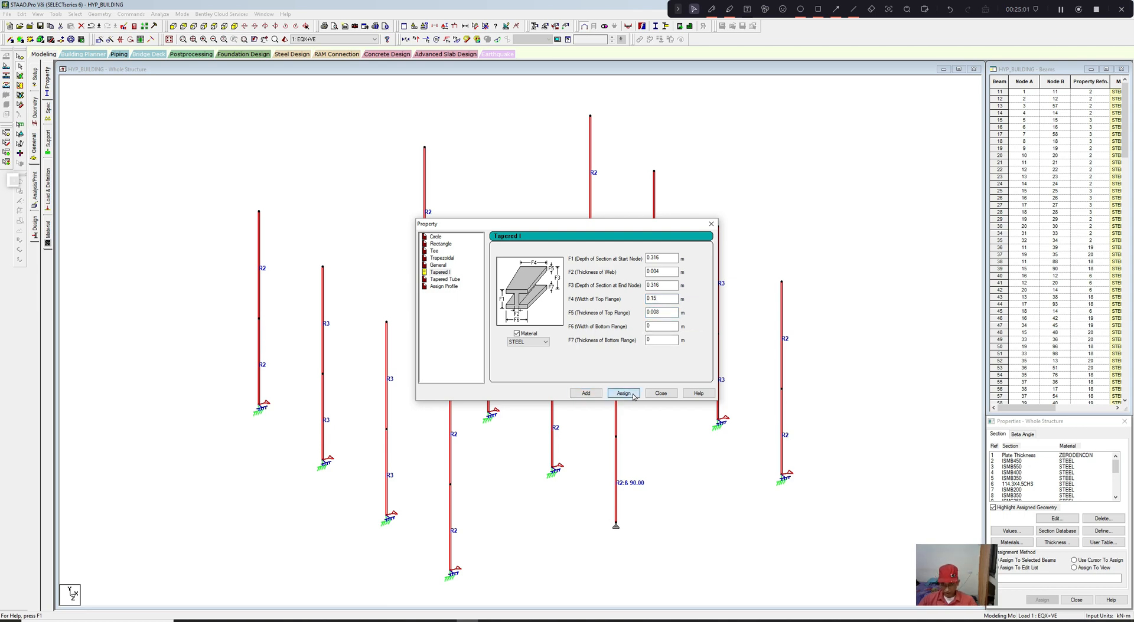
left_click(626, 393)
left_click(599, 334)
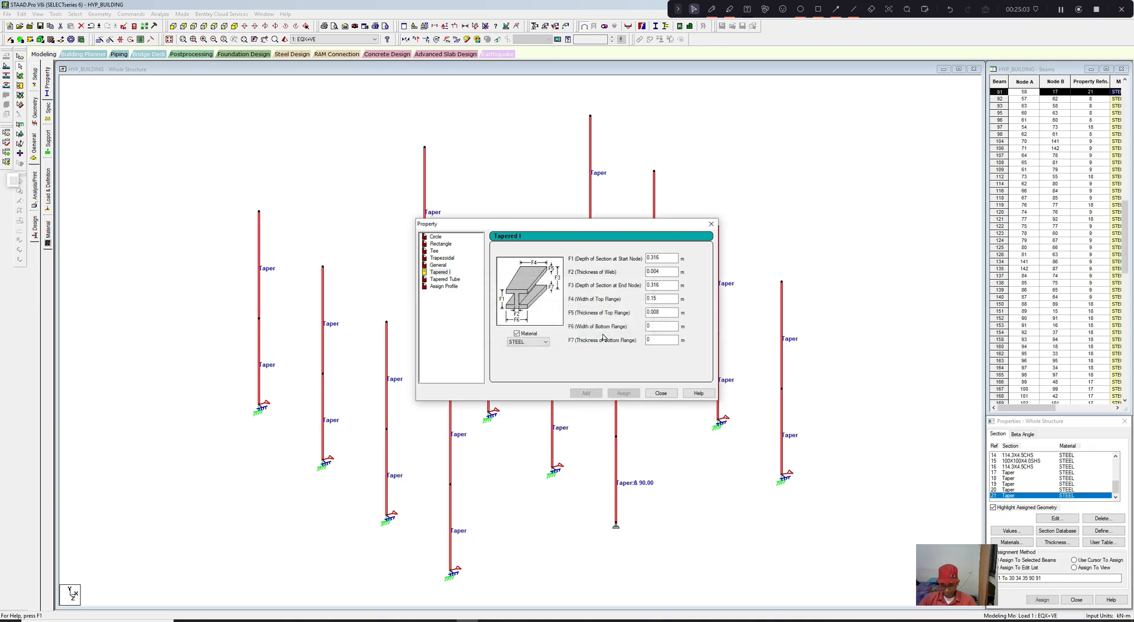
left_click(662, 392)
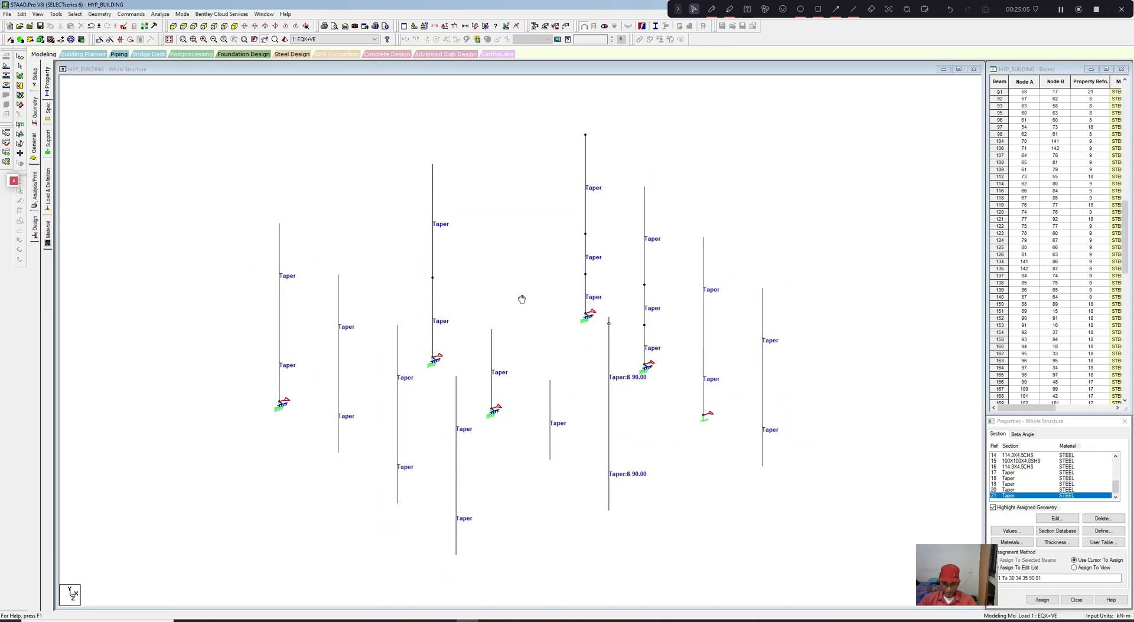
Step: Save the modified structure and run the analysis and steel design, staying in modeling mode
middle_click_drag(524, 299, 527, 288)
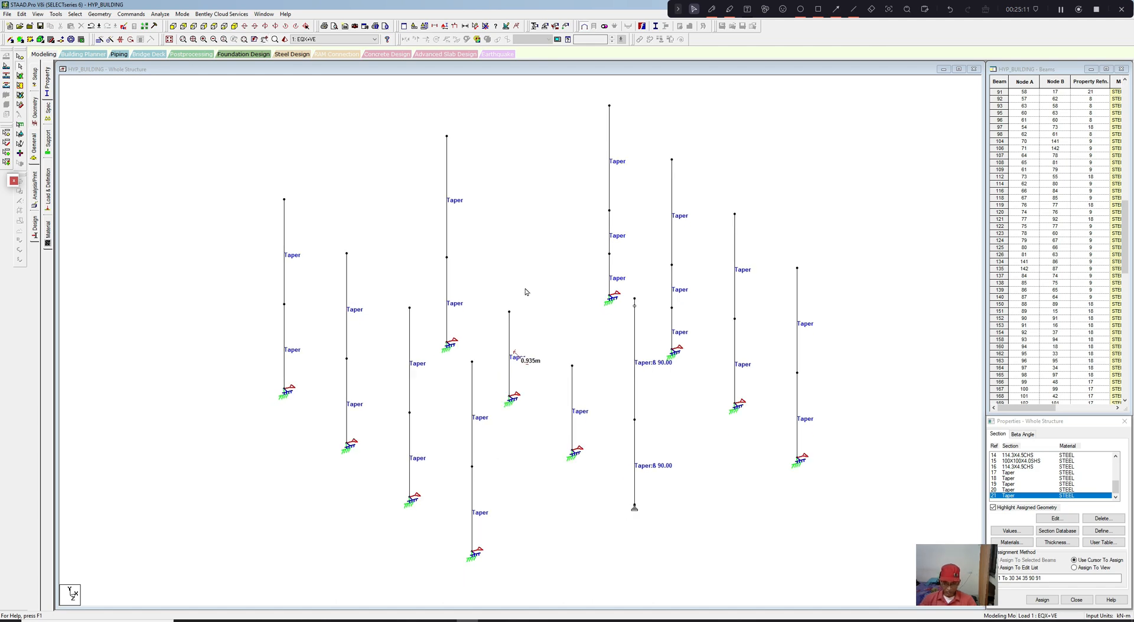
scroll(526, 292, "up", 1)
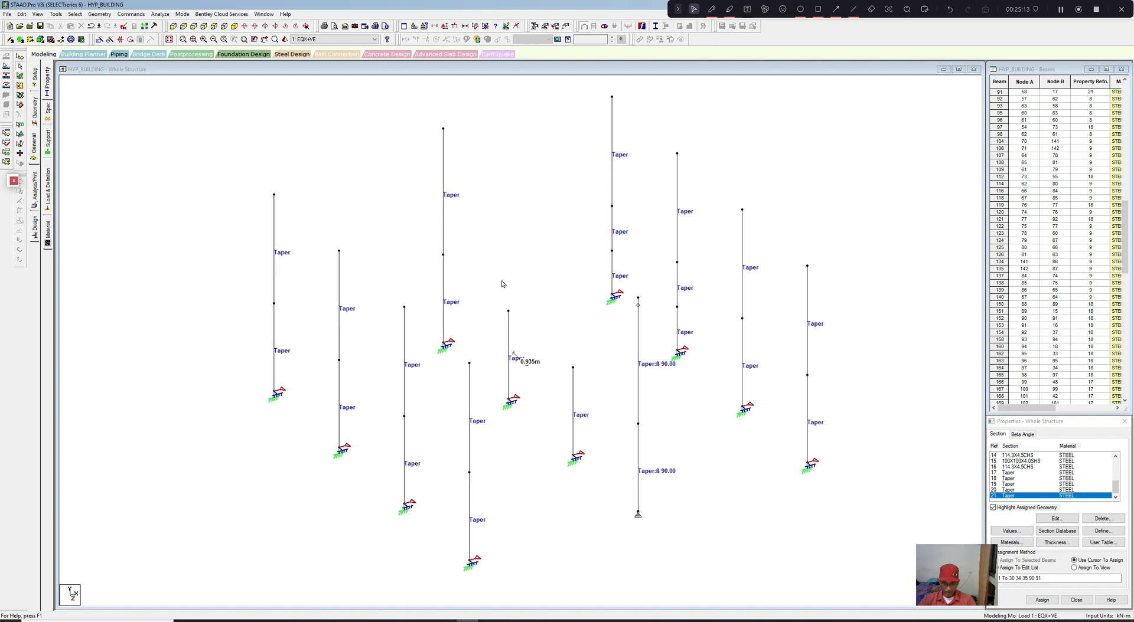
scroll(511, 283, "down", 2)
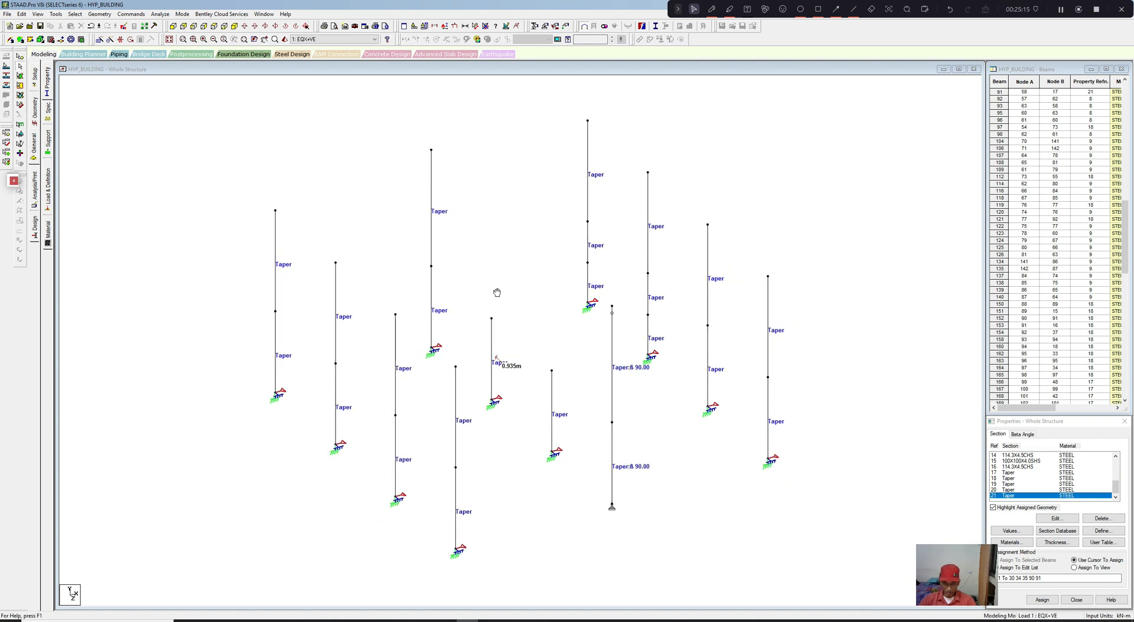
scroll(485, 297, "down", 1)
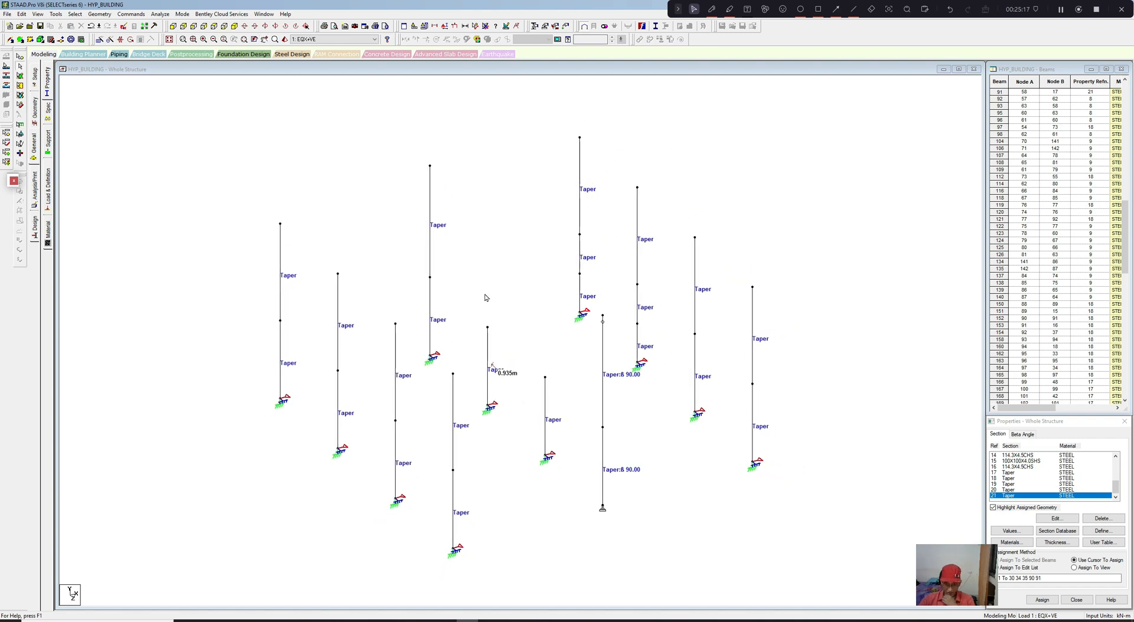
left_click(160, 13)
left_click(164, 26)
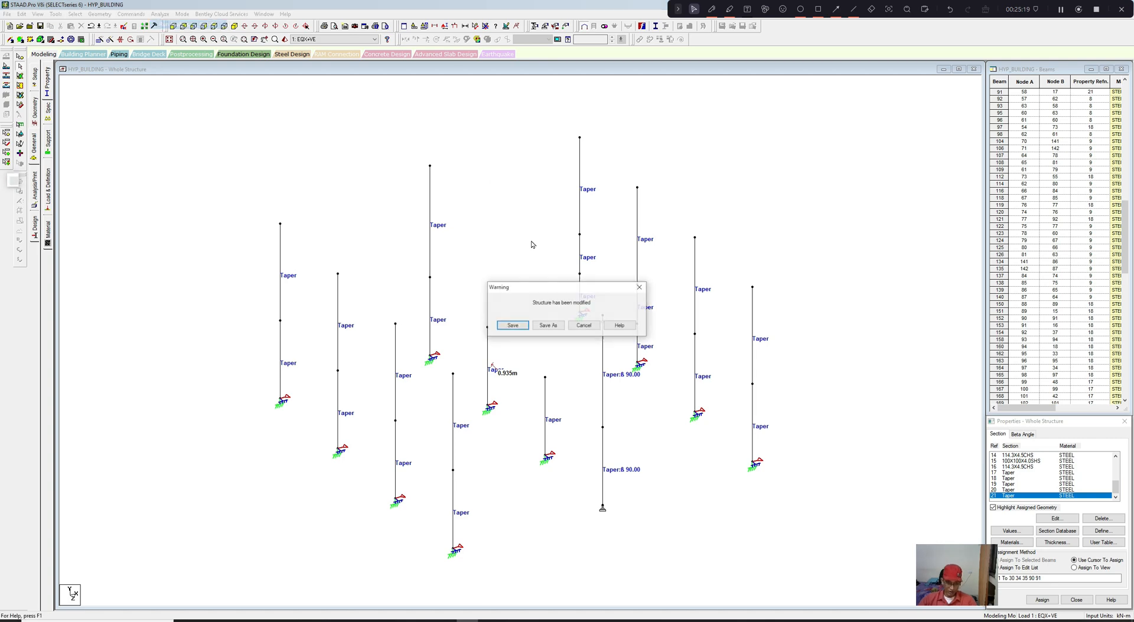
left_click(521, 326)
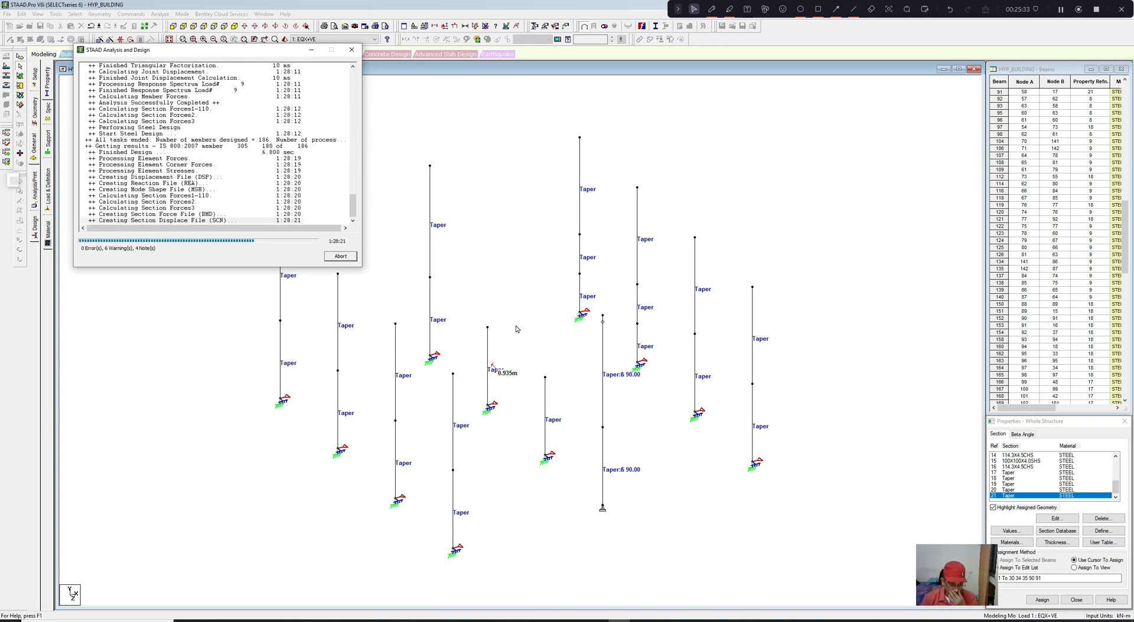
left_click(340, 256)
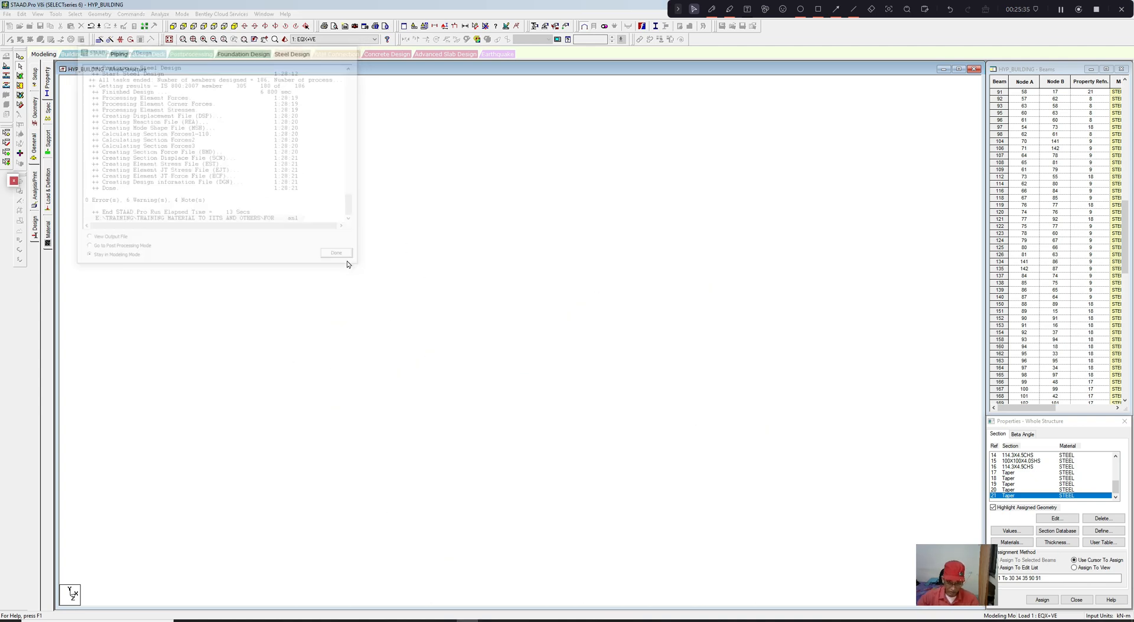
Step: Display the design results diagram based on actual ratio and examine the values on the tapered columns
right_click(392, 226)
left_click(411, 339)
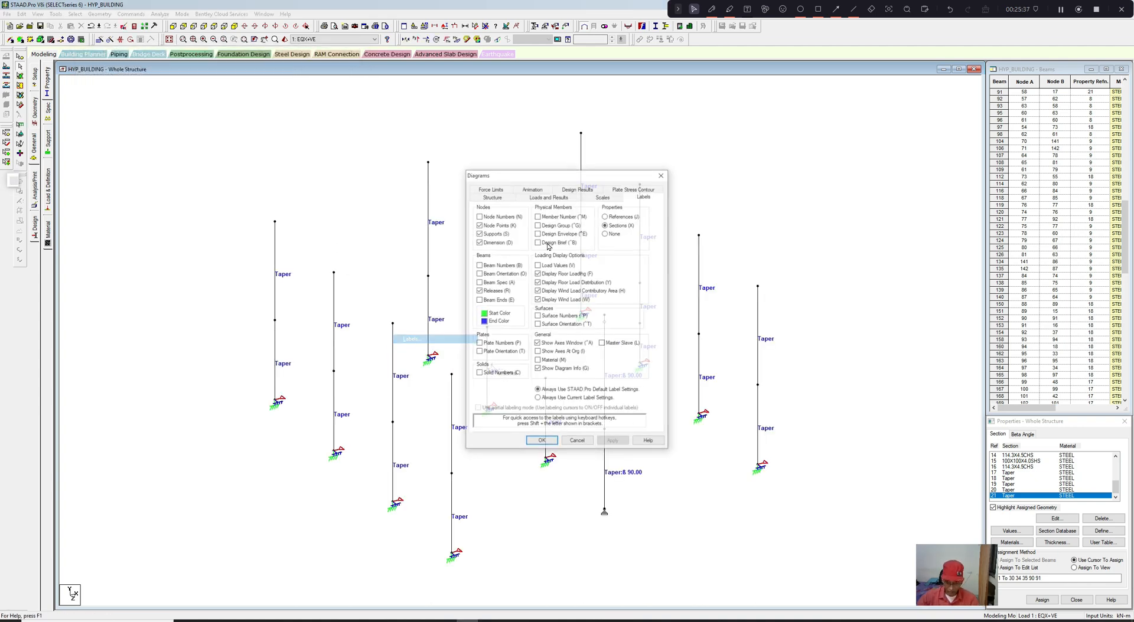
left_click(577, 189)
left_click(495, 223)
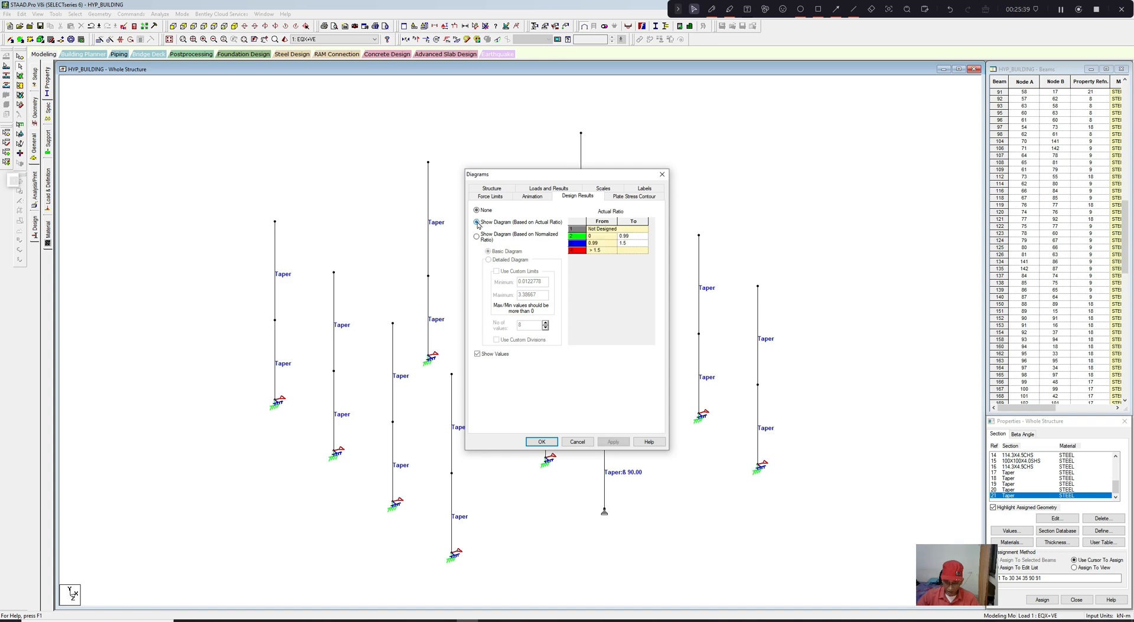
left_click(611, 441)
left_click(576, 442)
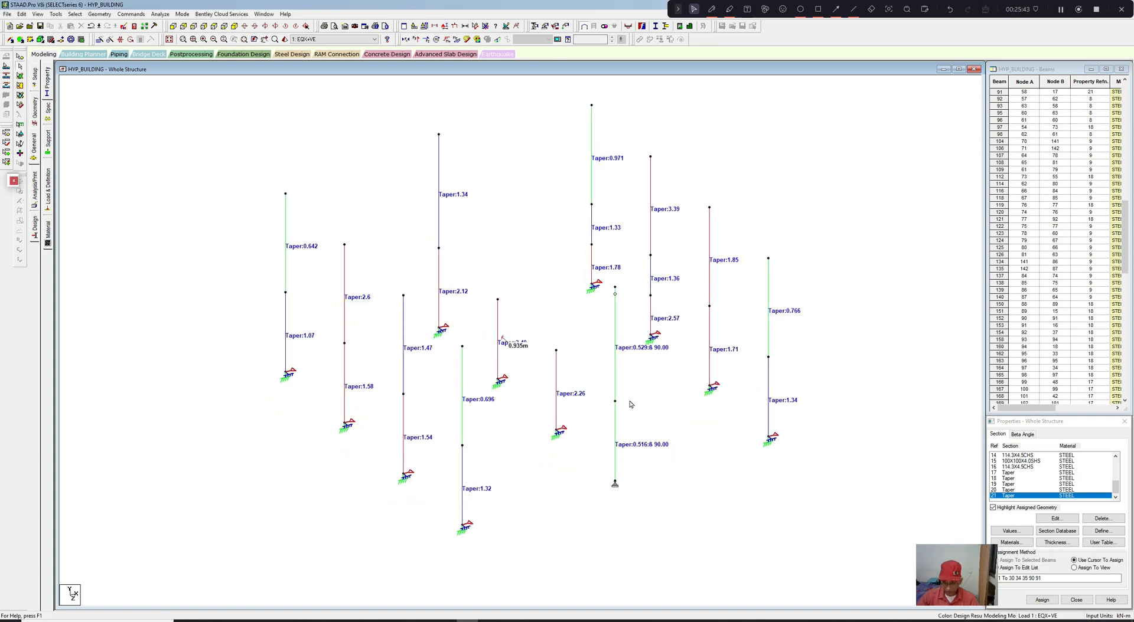
left_click(615, 426)
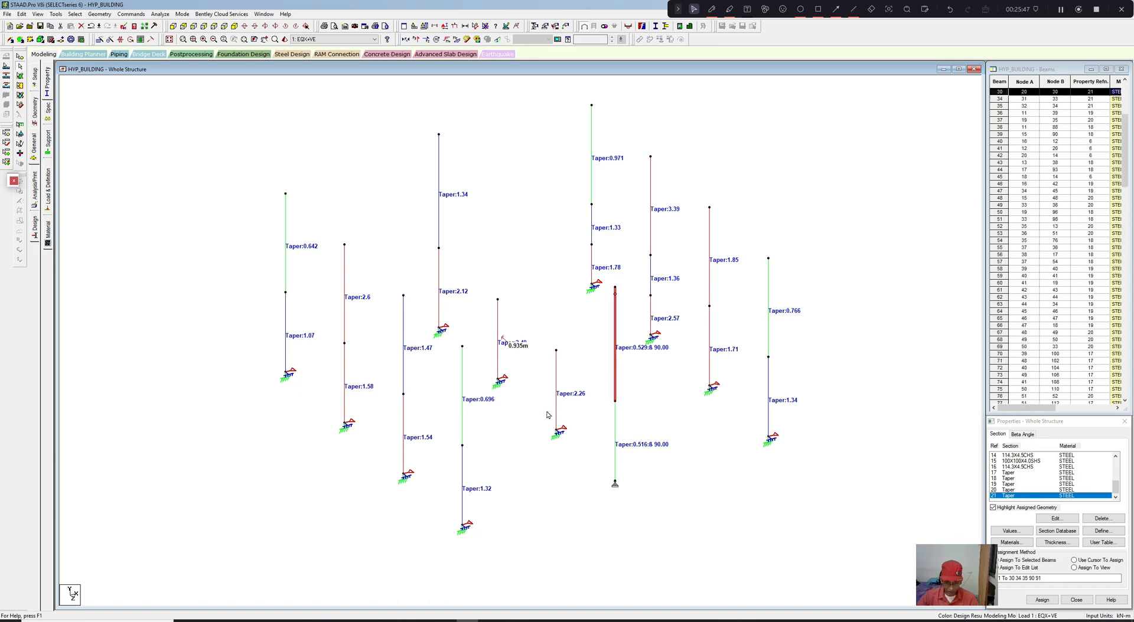
middle_click_drag(546, 423, 554, 421)
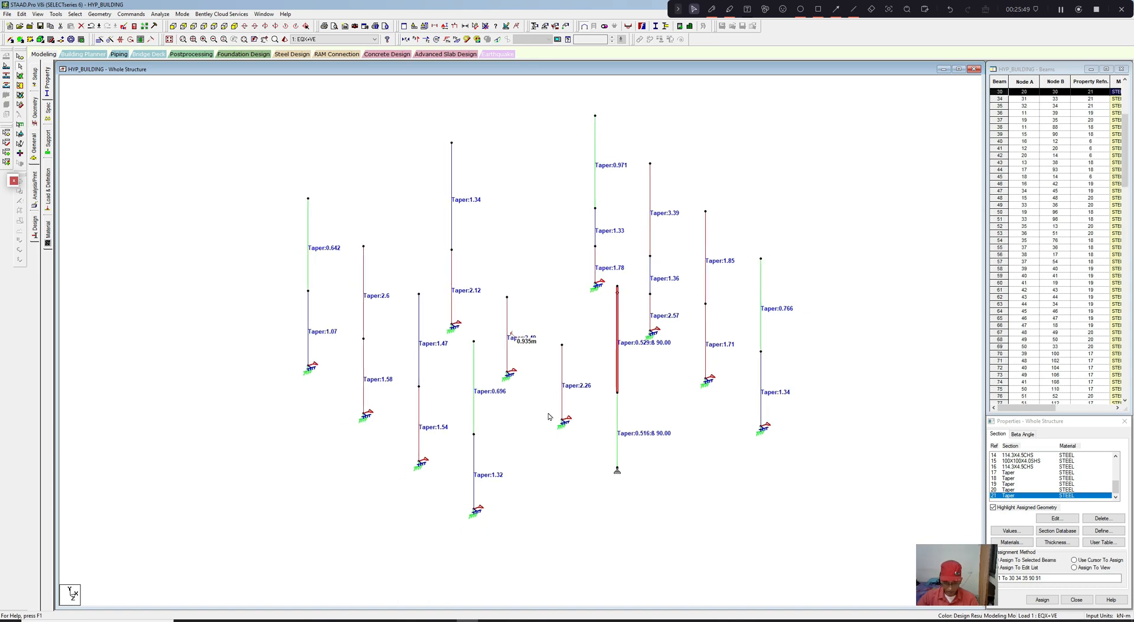
left_click(703, 434)
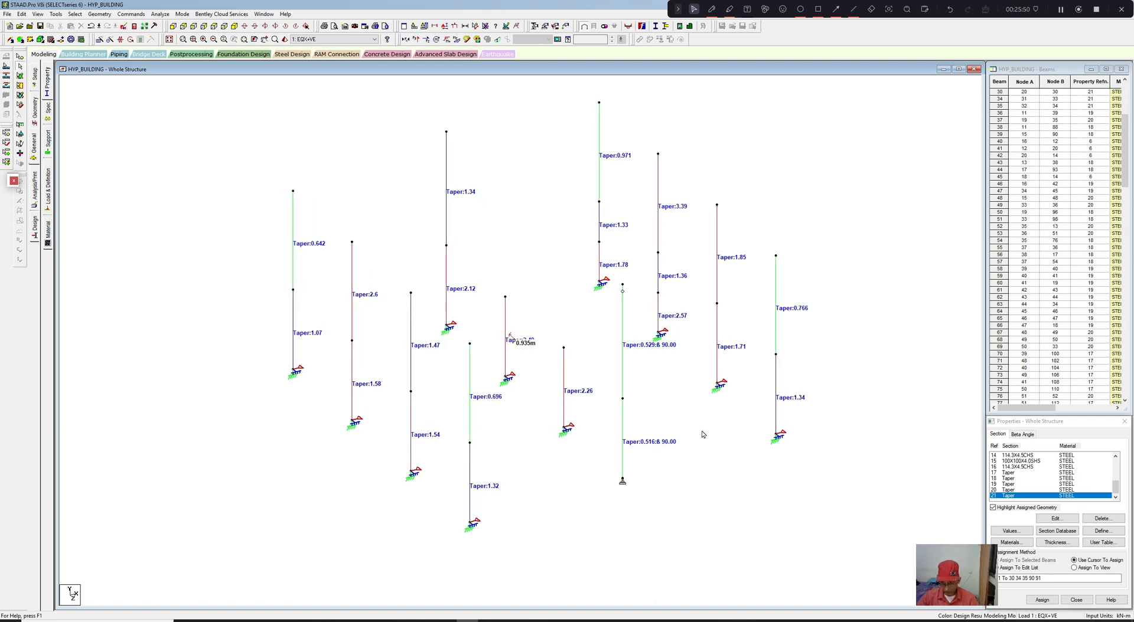
Step: Begin a new Tapered I property with start- and end-node depths of 0.370 m and a web thickness of 0.005 m
left_click(1102, 531)
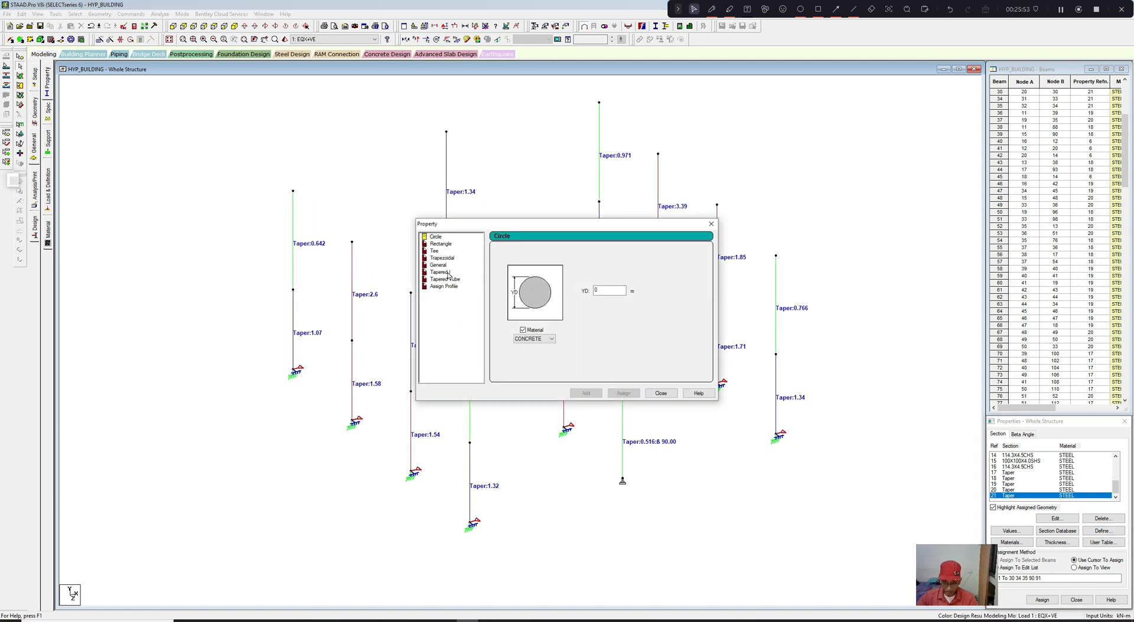
left_click(448, 274)
left_click(647, 258)
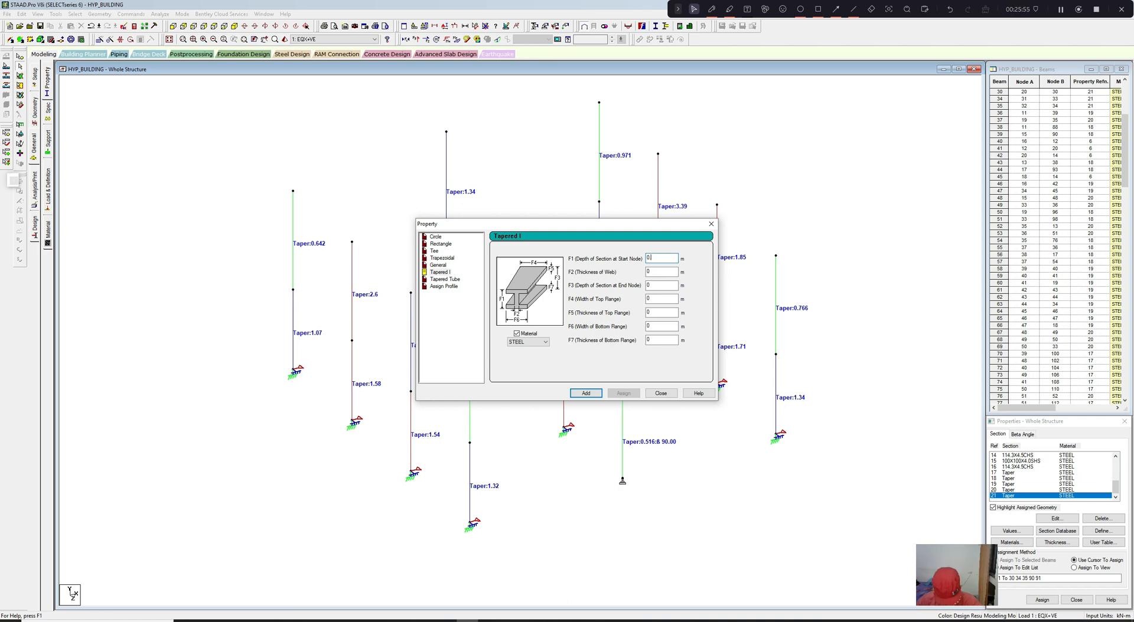
type("0.370")
key("Tab")
type(".005")
key("Tab")
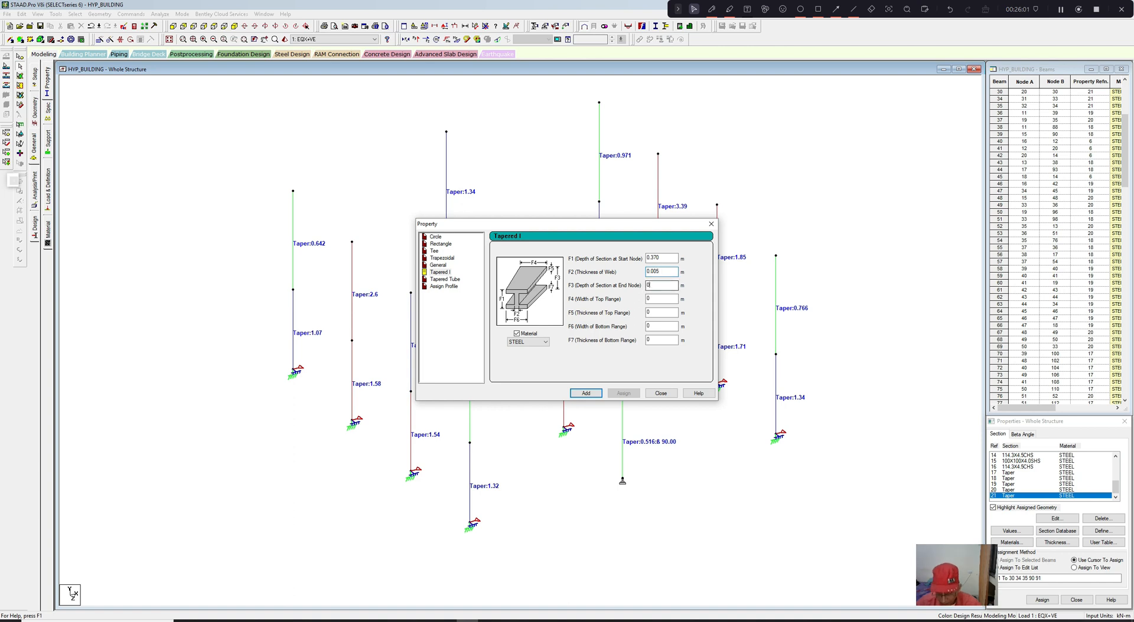
type("0.37")
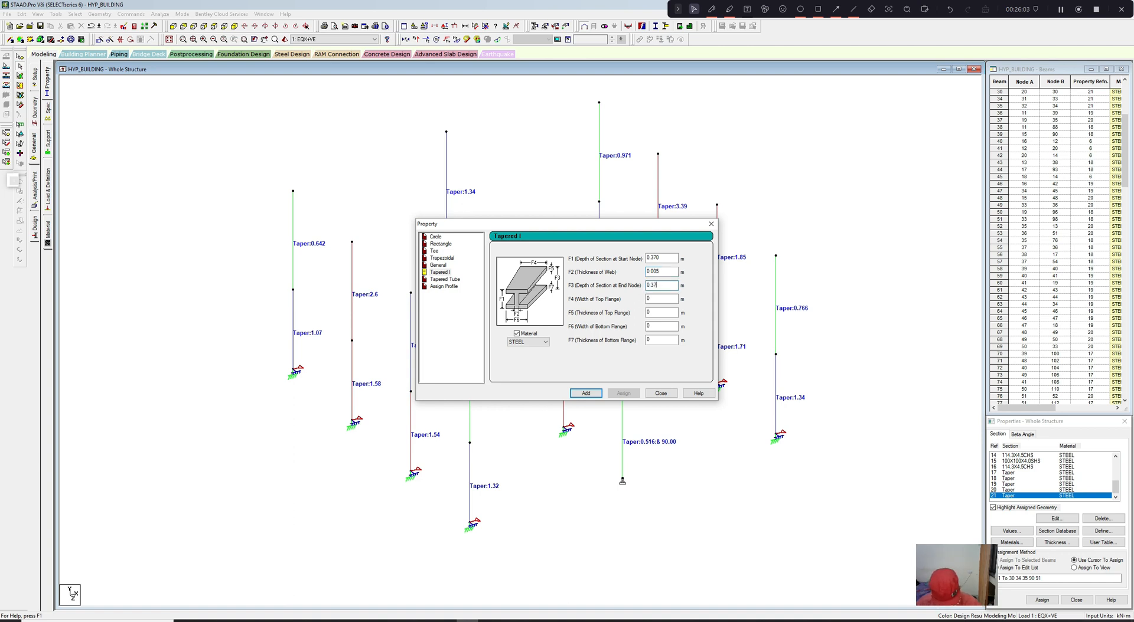
type("0")
Step: Set the top flange width to 0.175 m and its thickness to 0.01 m, and add the tapered section to the property list
key("Tab")
type(".175")
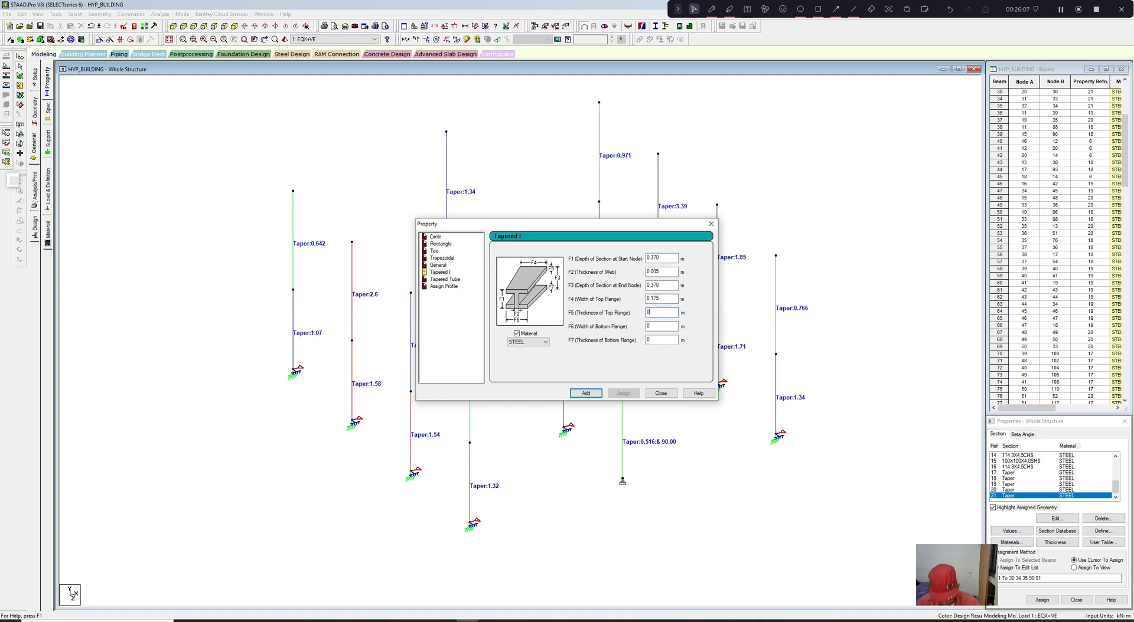
type(".01")
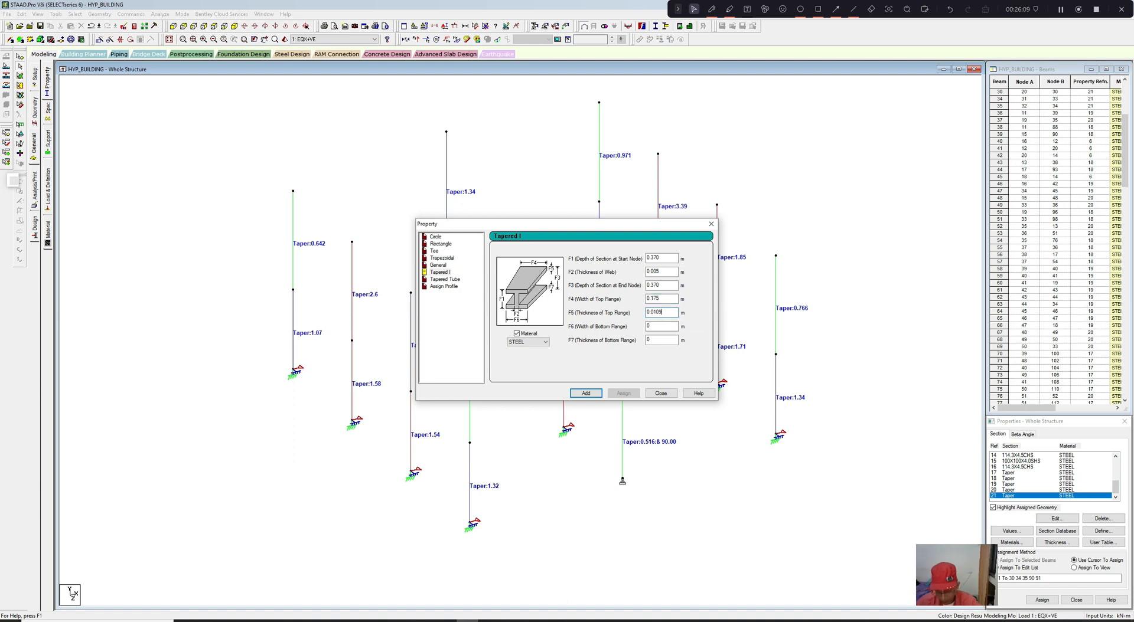
type("09")
key("Left")
type("0")
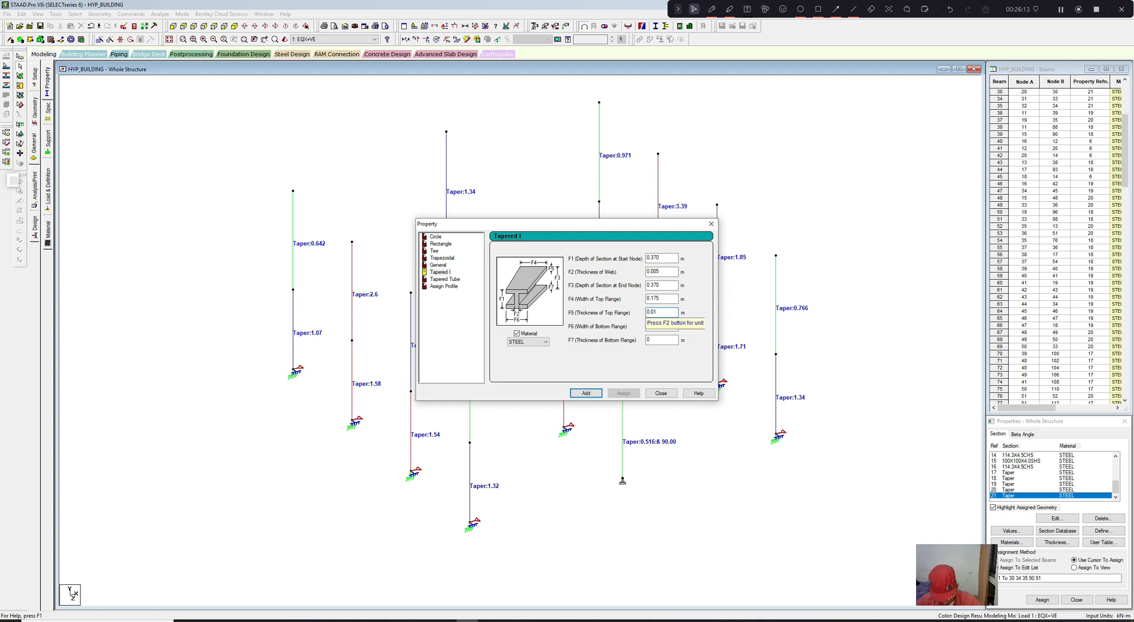
left_click(595, 394)
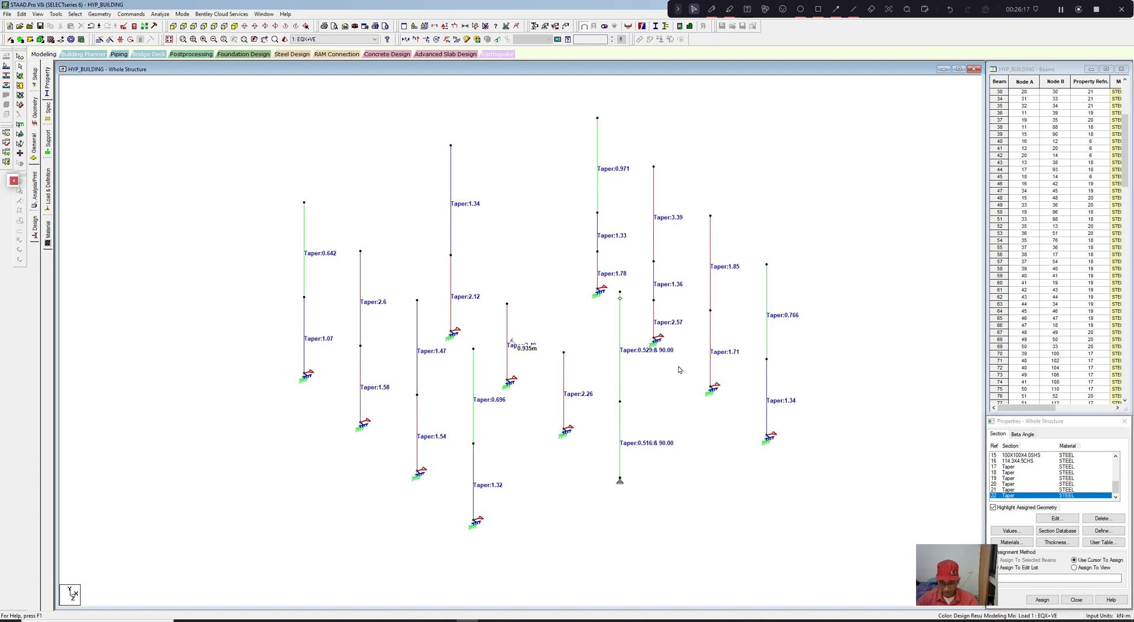
Step: Assign the new Tapered I section to all displayed columns except the one with the 90-degree beta angle
left_click_drag(686, 202, 726, 413)
left_click_drag(751, 240, 785, 468)
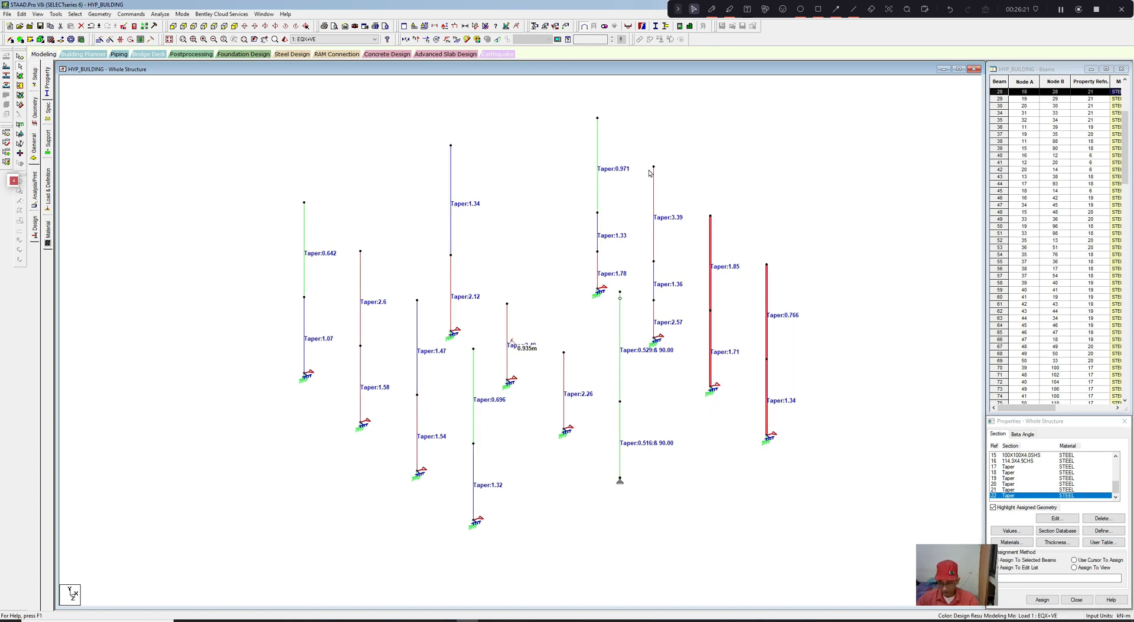
left_click_drag(644, 155, 679, 365)
left_click_drag(582, 116, 609, 298)
left_click_drag(546, 315, 589, 448)
left_click_drag(489, 292, 527, 366)
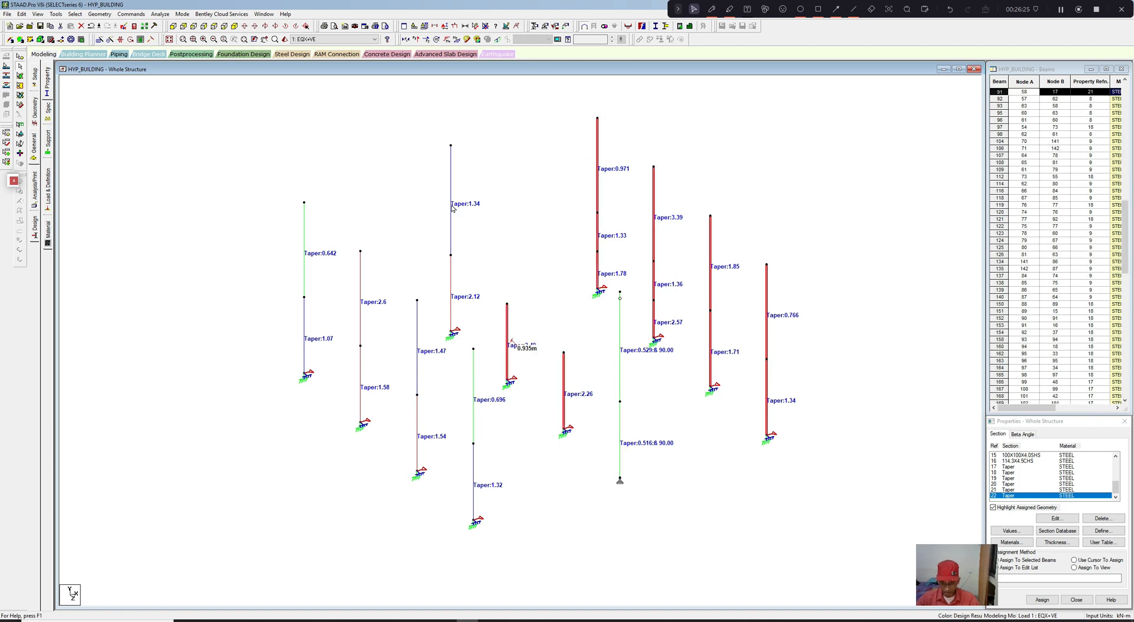
left_click_drag(433, 133, 500, 525)
left_click_drag(405, 295, 440, 493)
left_click_drag(348, 234, 387, 444)
left_click_drag(287, 191, 339, 389)
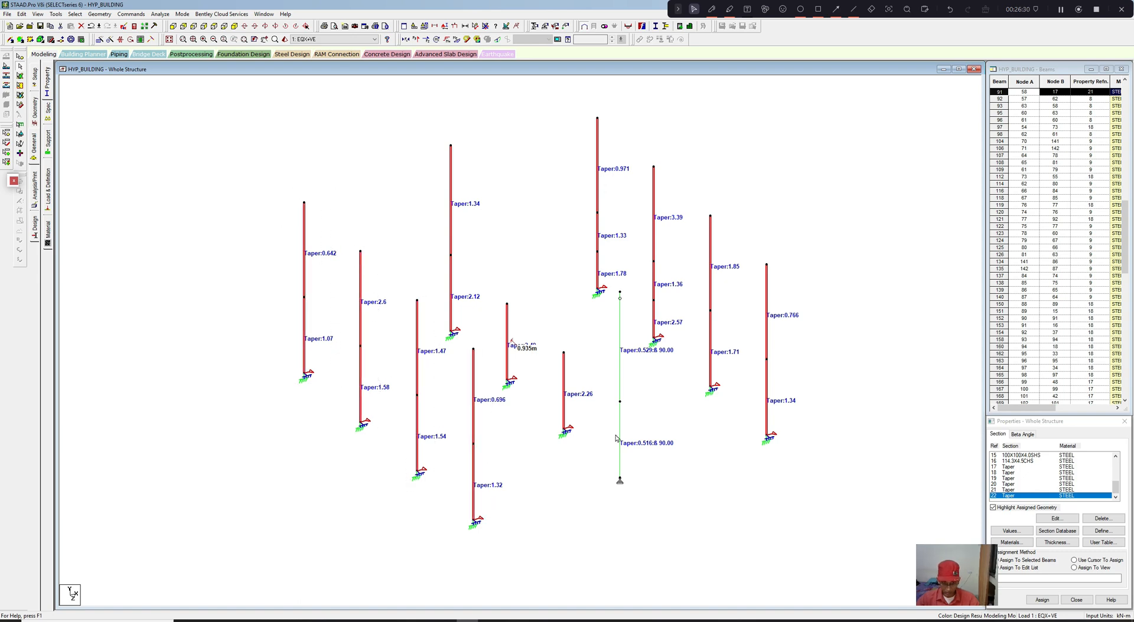
left_click(1042, 600)
left_click(1070, 536)
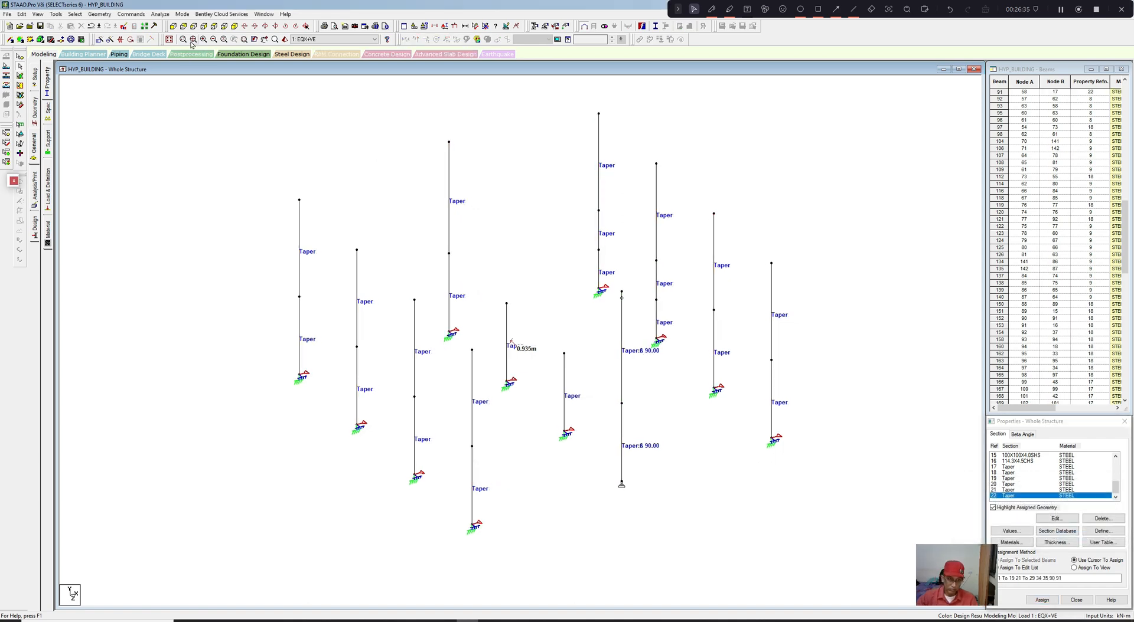
Step: Save the modified structure and run the analysis and steel design, staying in modeling mode
left_click(160, 14)
left_click(168, 25)
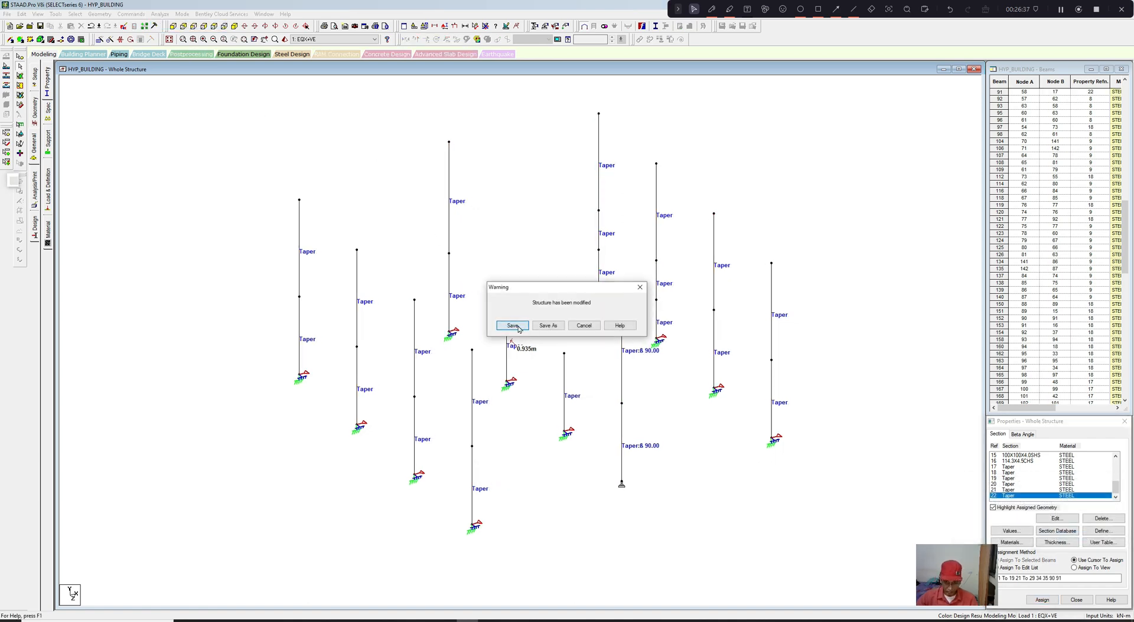
left_click(512, 325)
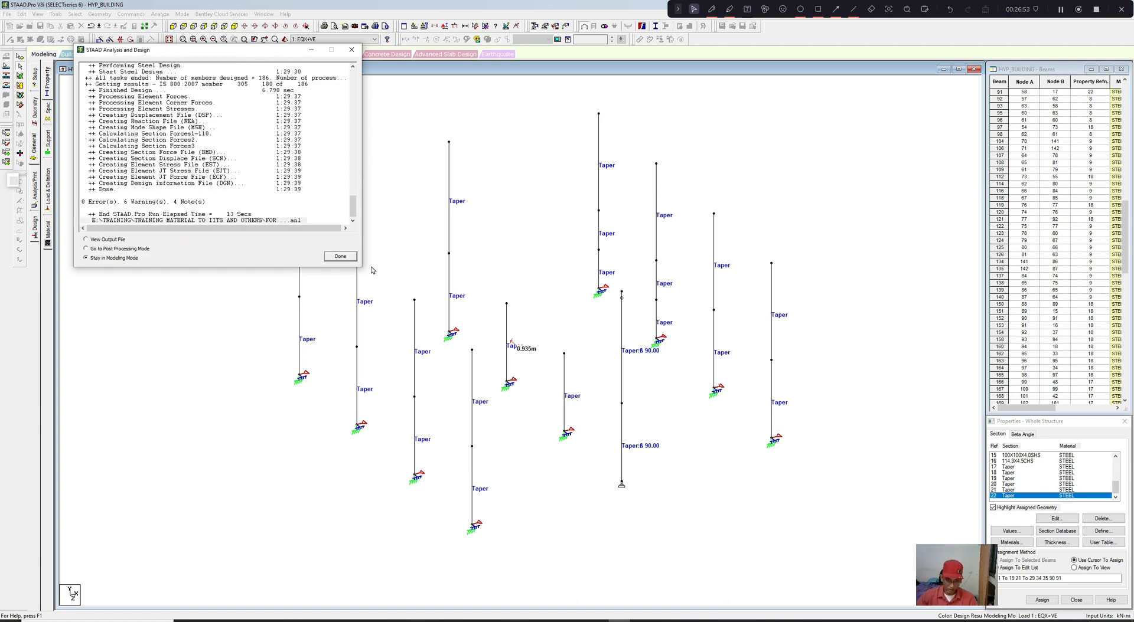
left_click(340, 256)
Step: Display the design results diagram and examine the utilisation ratios on the reassigned columns
right_click(465, 222)
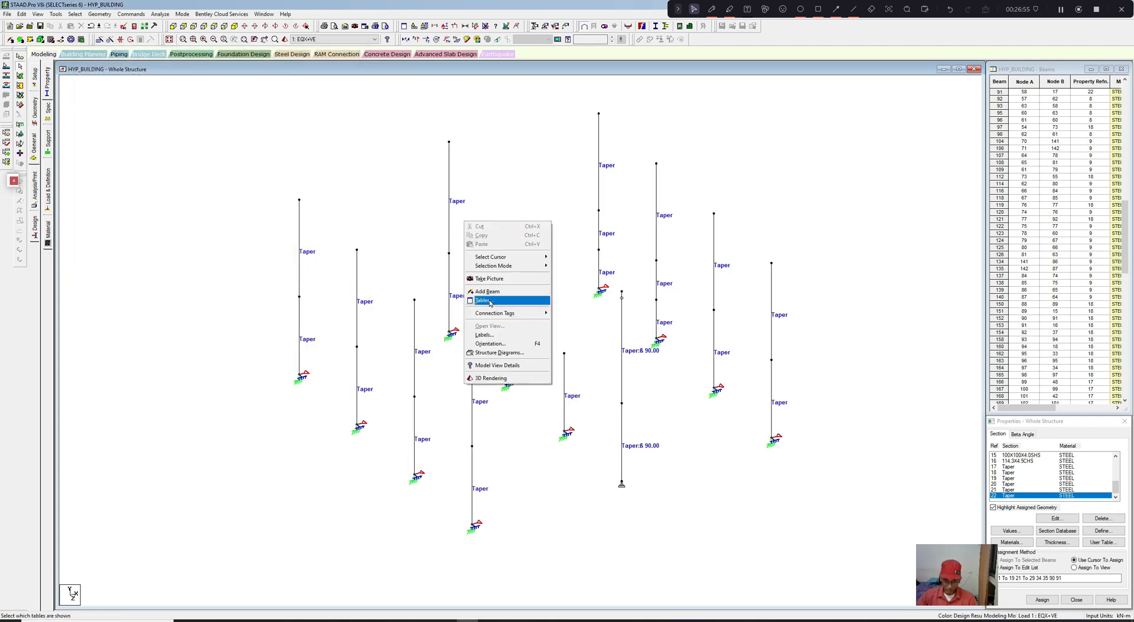
left_click(488, 334)
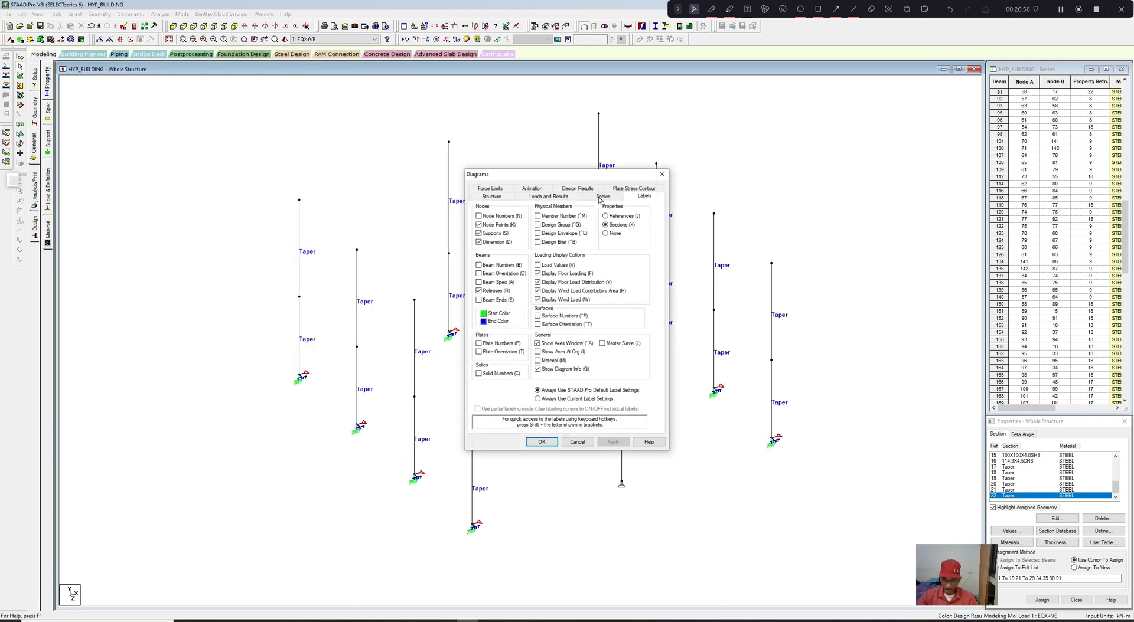
left_click(589, 189)
left_click(541, 441)
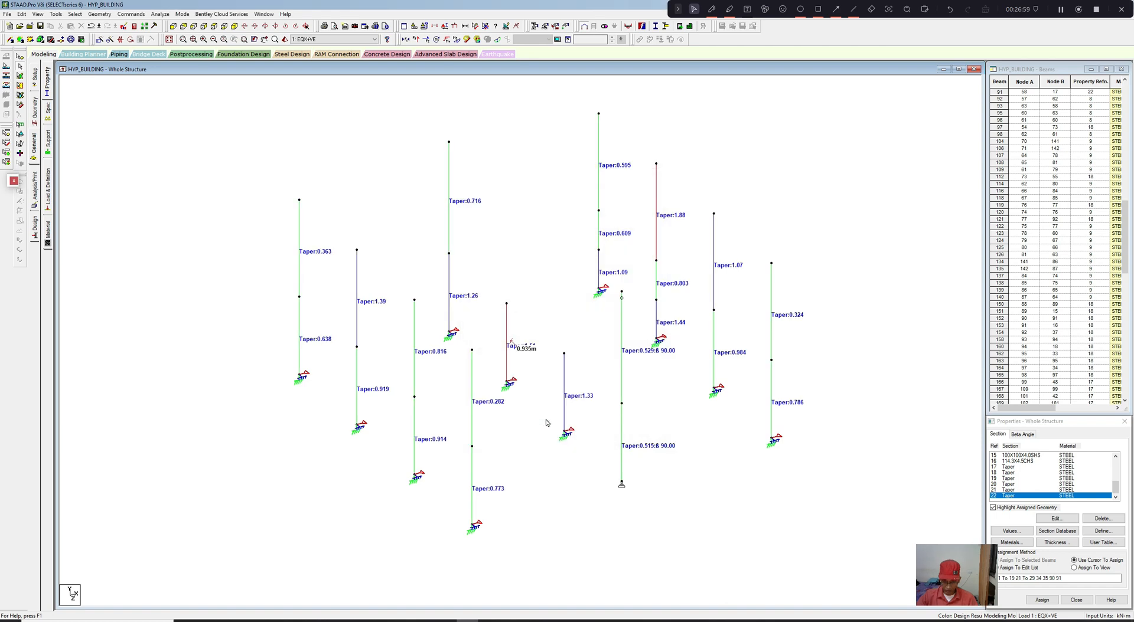
scroll(546, 405, "up", 1)
scroll(546, 406, "down", 1)
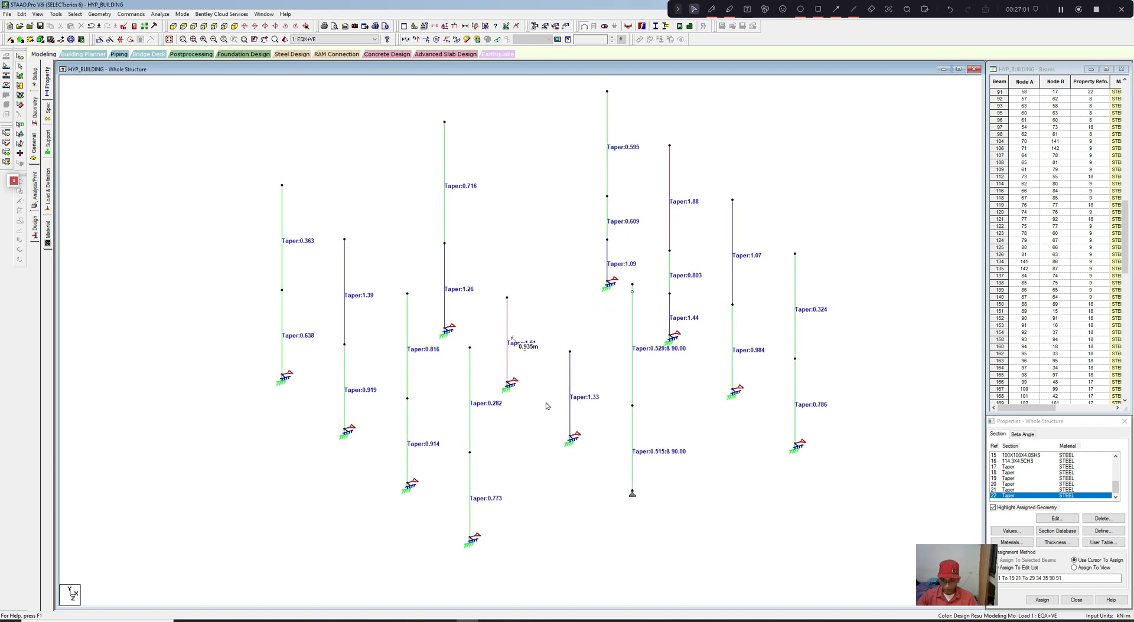
middle_click_drag(546, 405, 553, 406)
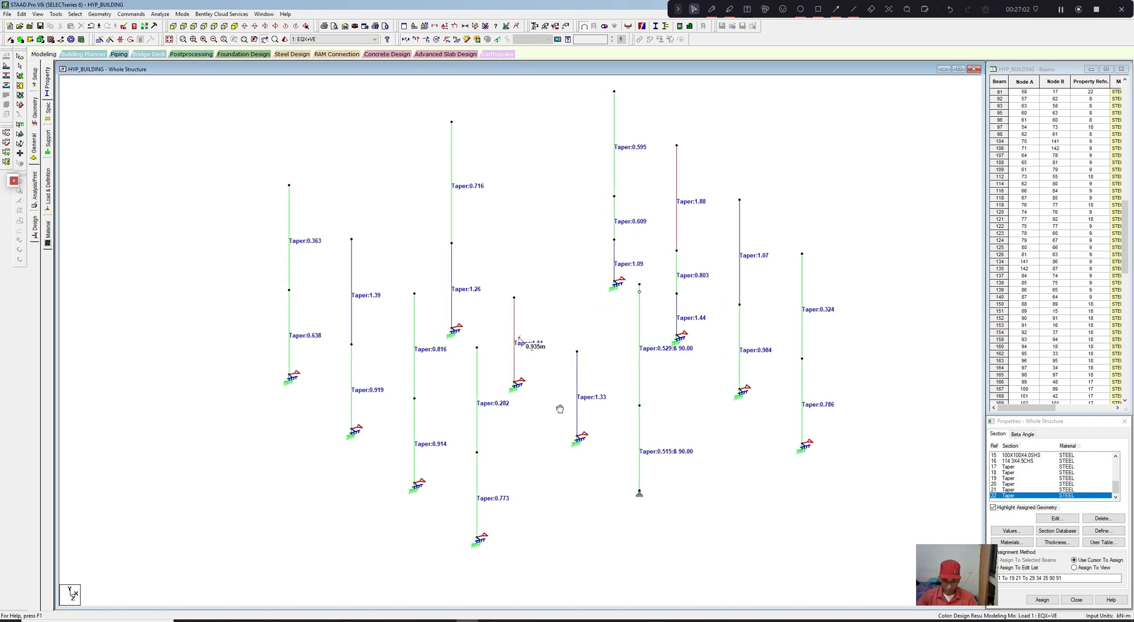
left_click(455, 302)
left_click(614, 273)
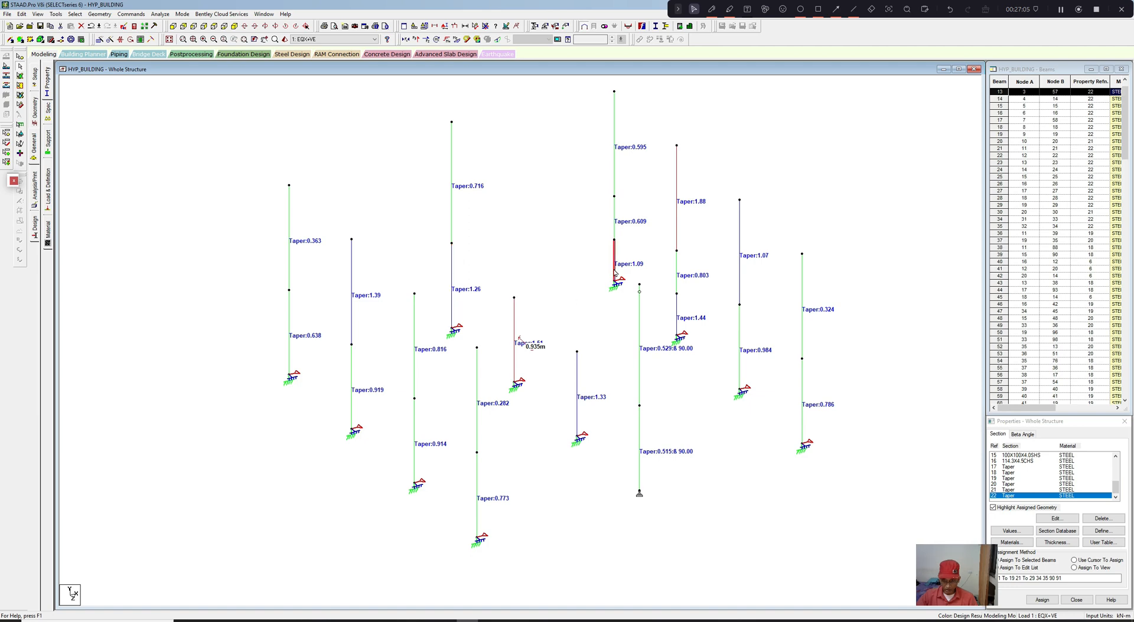
middle_click_drag(601, 292, 598, 304)
scroll(598, 304, "up", 1)
scroll(598, 304, "down", 1)
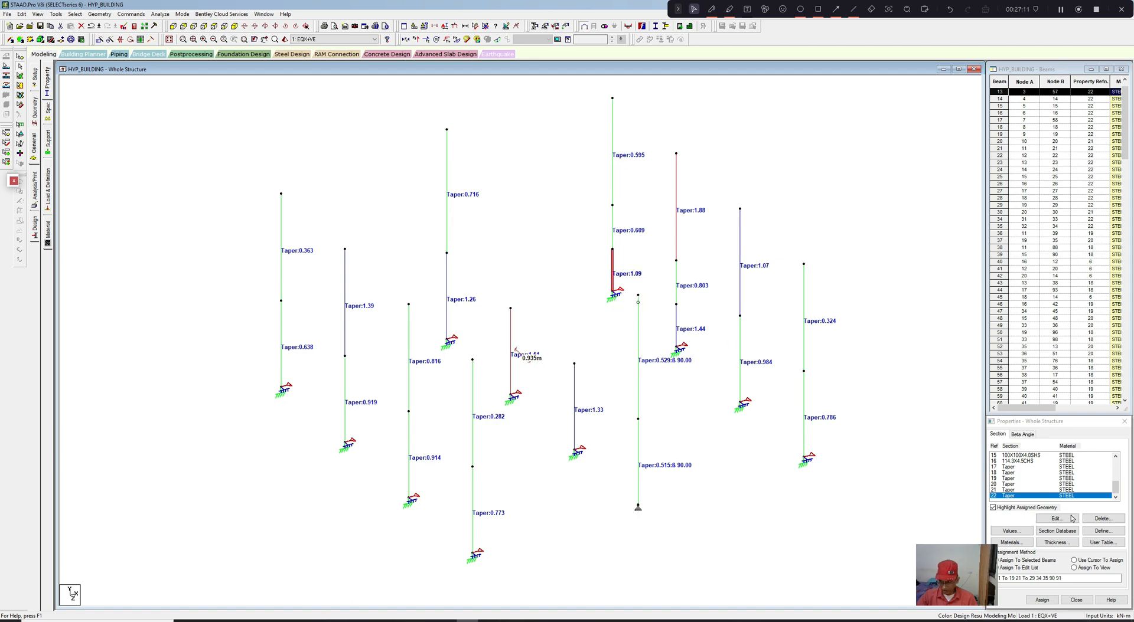
Step: Change Taper property 22 to 0.374 m depth at both nodes and 0.012 m top flange thickness, deleting the outdated result files
left_click(1016, 497)
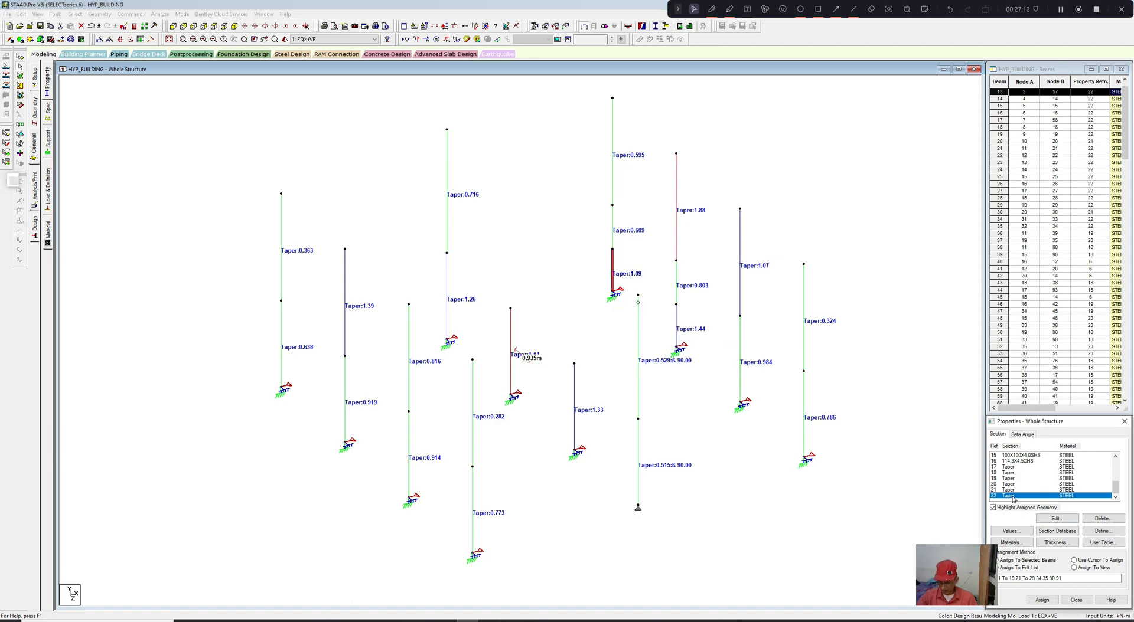
left_click(1056, 519)
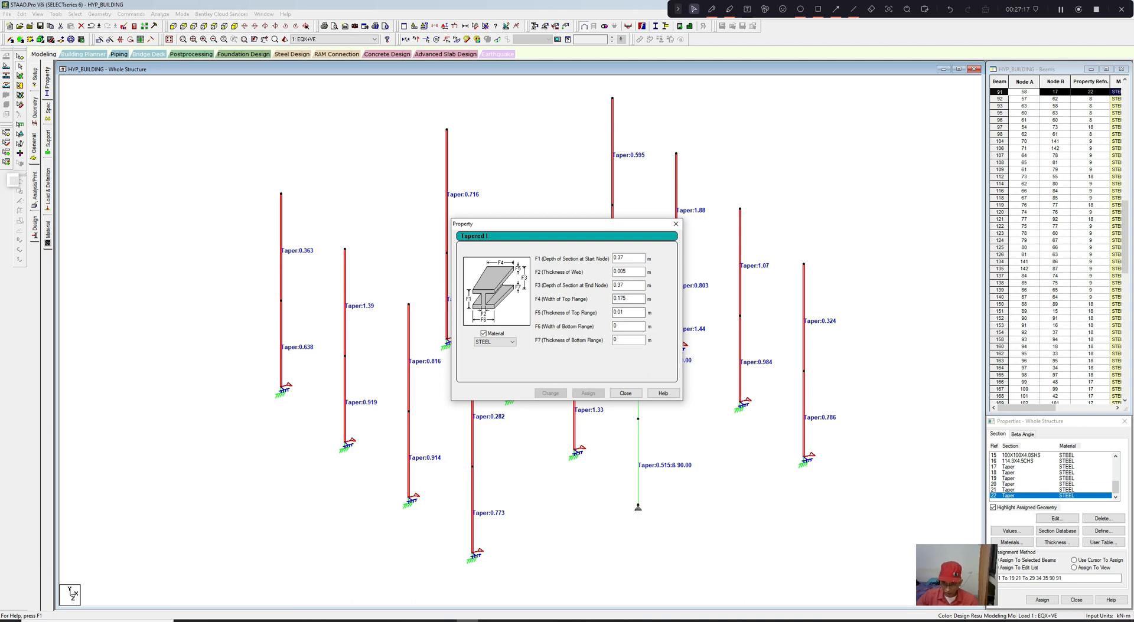
left_click(627, 286)
type("4")
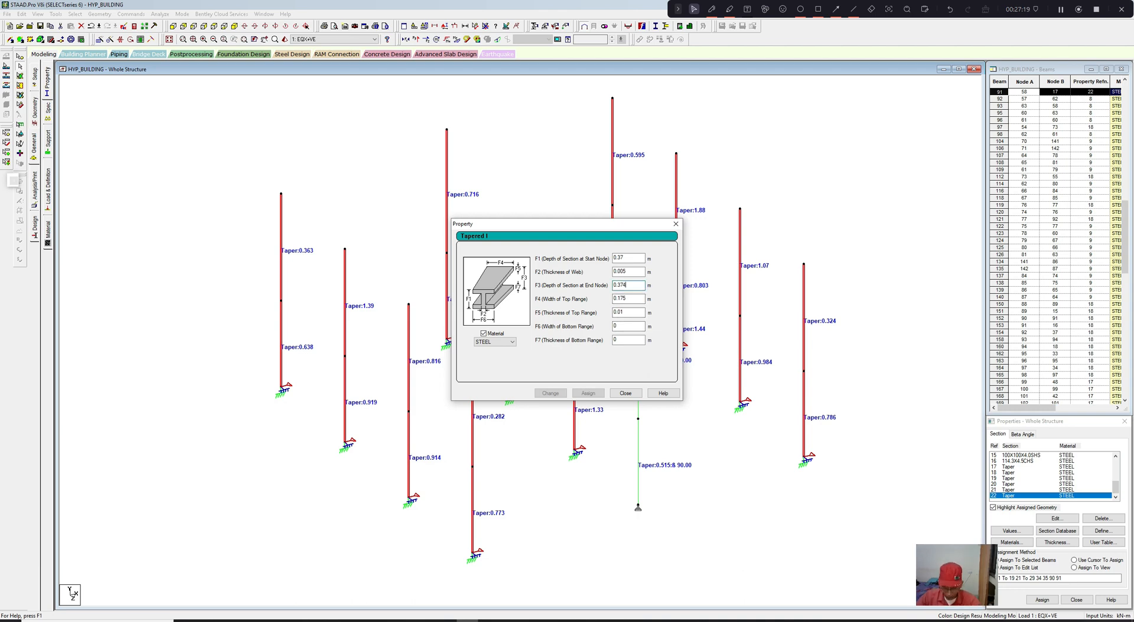
left_click(627, 258)
type("4")
left_click(624, 313)
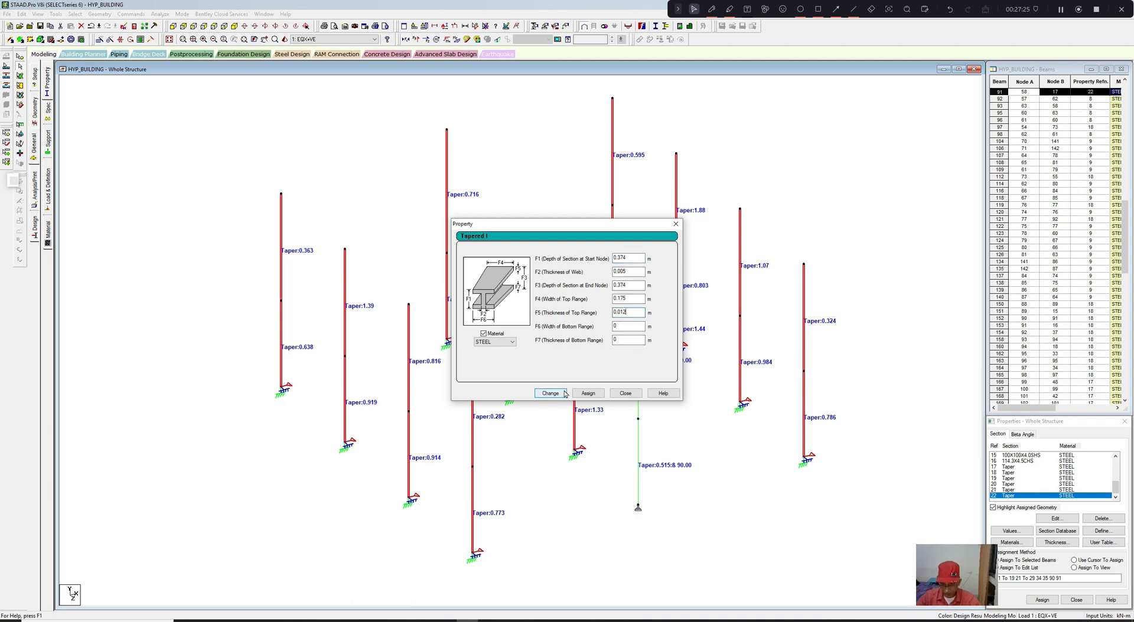
left_click(564, 394)
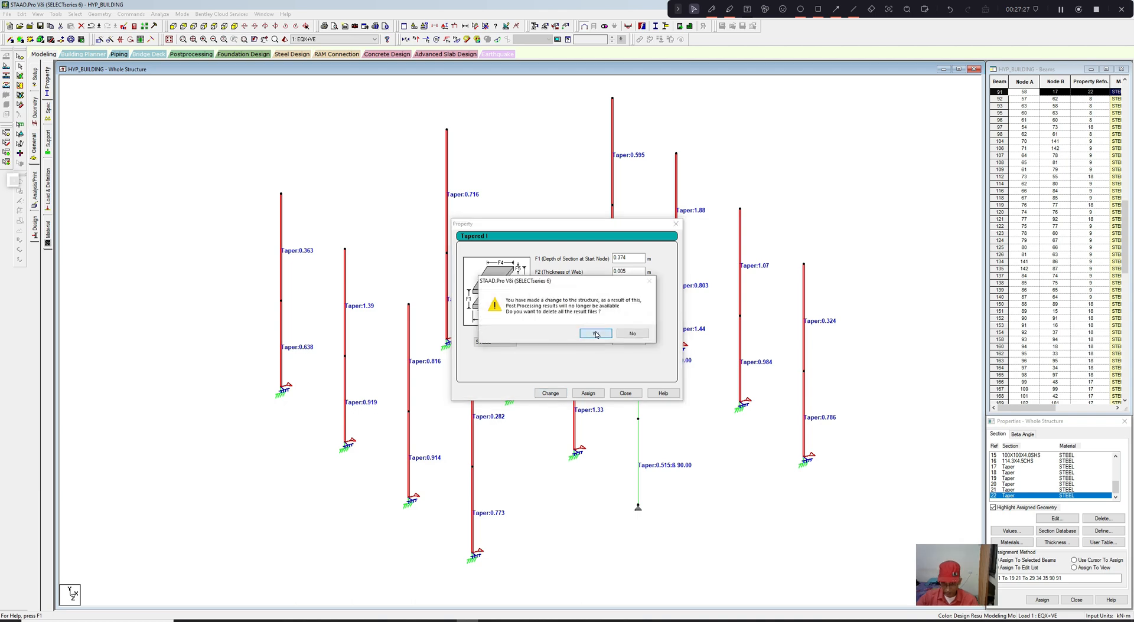
left_click(595, 335)
left_click(625, 393)
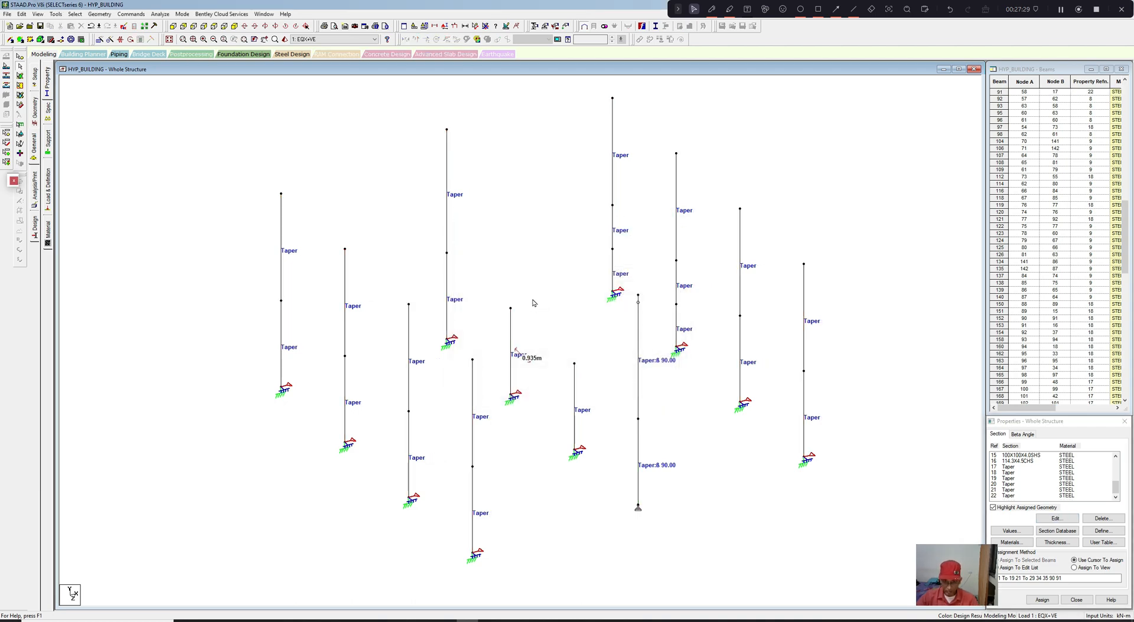
Step: Save the structure with the revised taper and rerun the analysis and steel design, staying in modeling mode
left_click(160, 14)
left_click(174, 22)
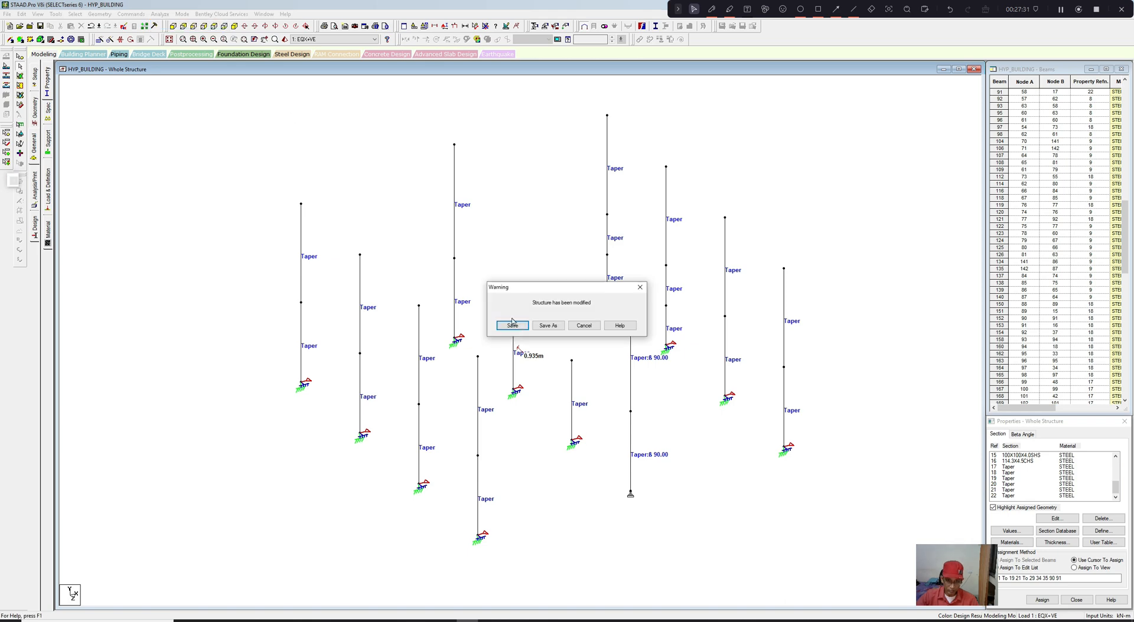
left_click(512, 325)
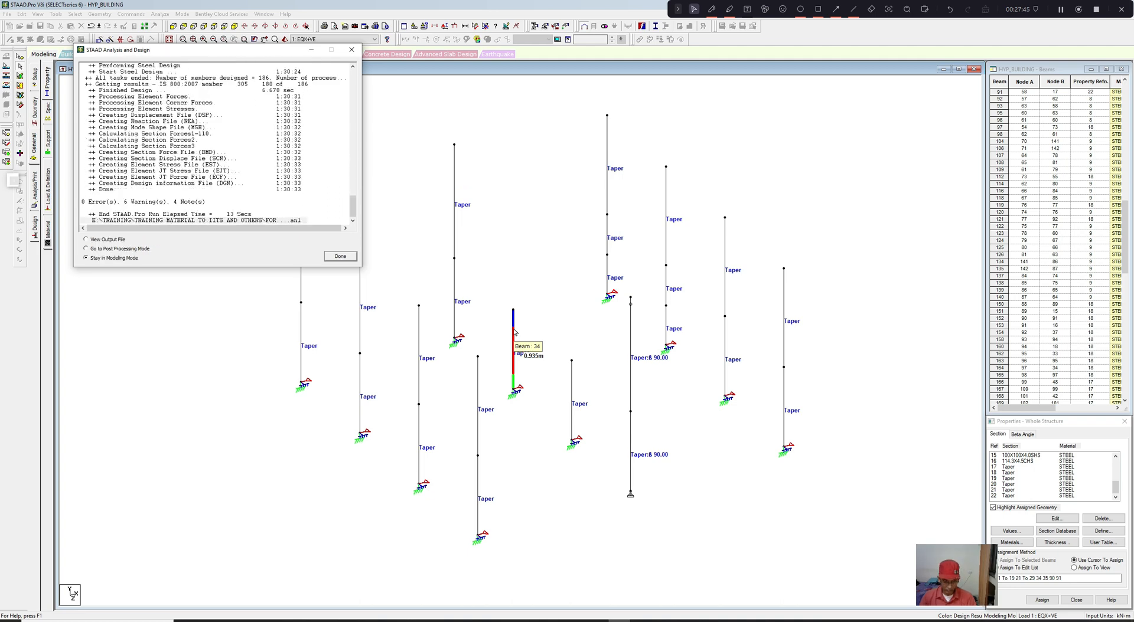
key("Return")
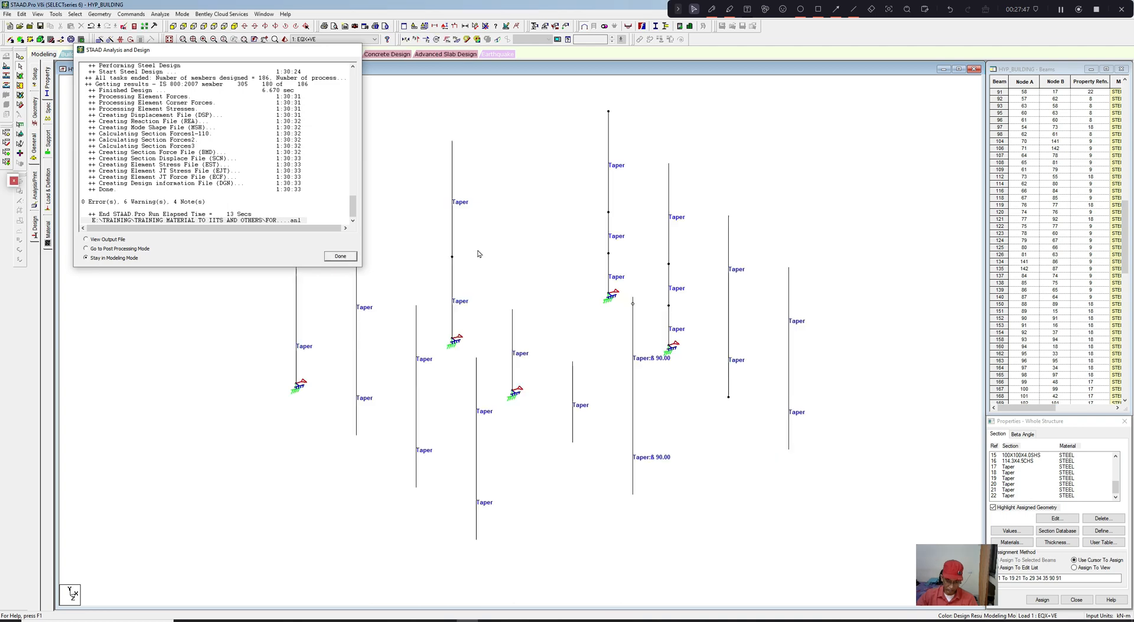
Step: Show the design result ratios for the revised tapered columns
right_click(491, 235)
left_click(525, 345)
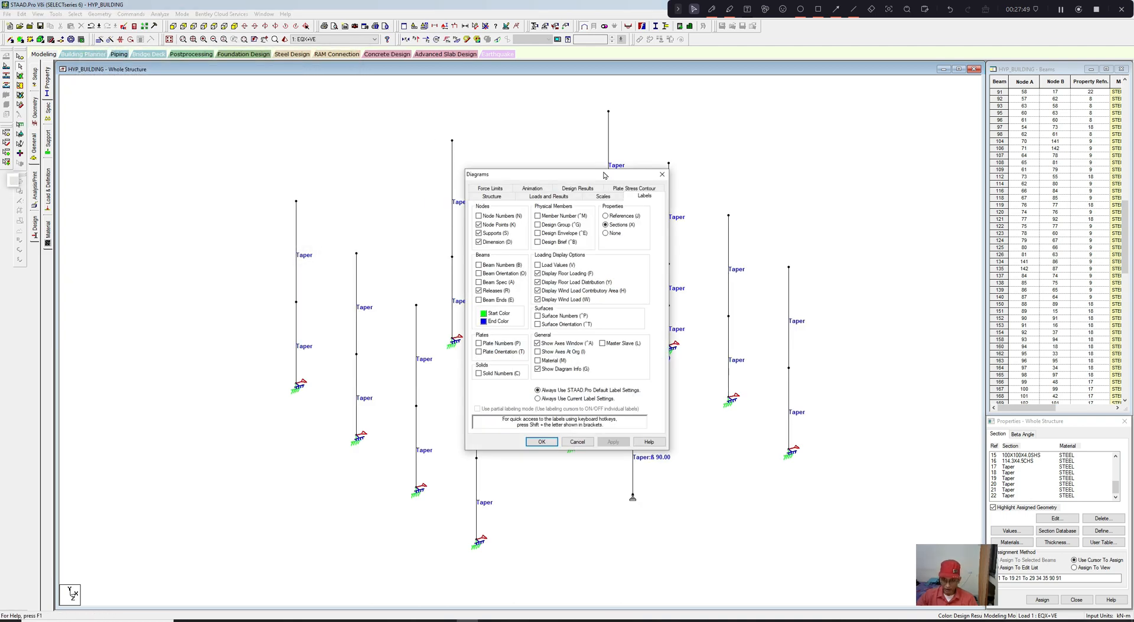
left_click(541, 442)
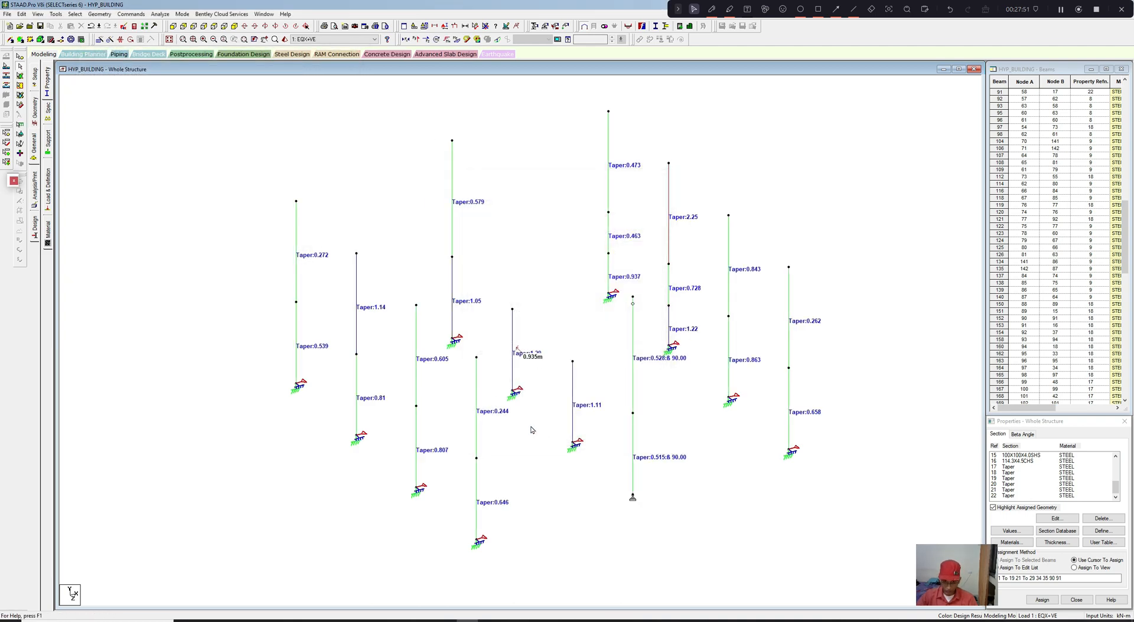
left_click(611, 283)
left_click(573, 406)
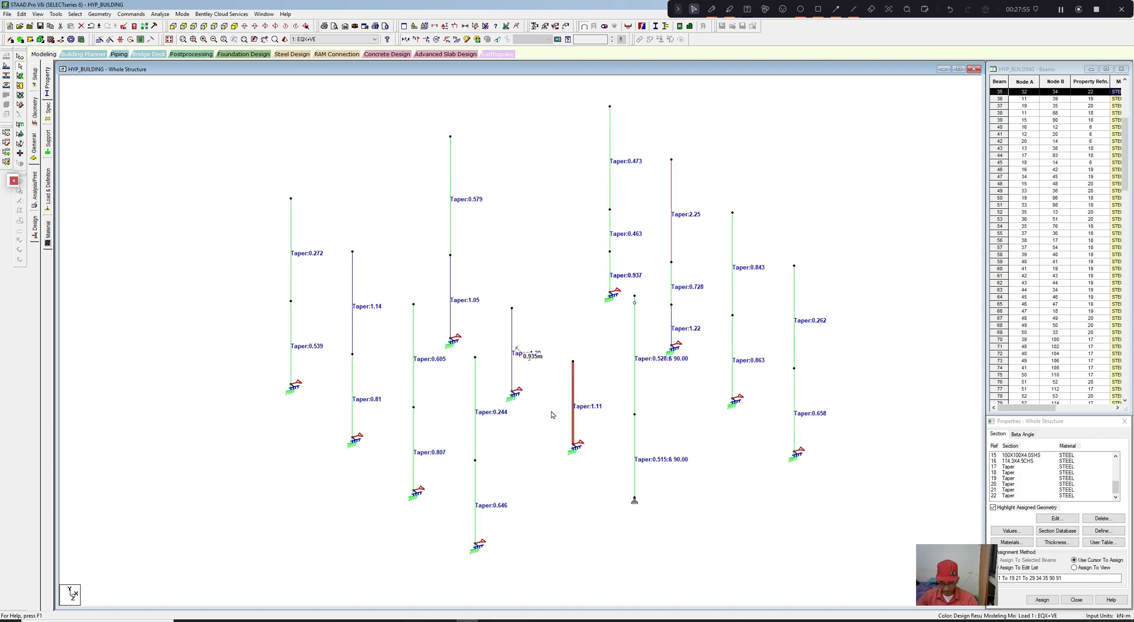
left_click_drag(506, 294, 534, 444)
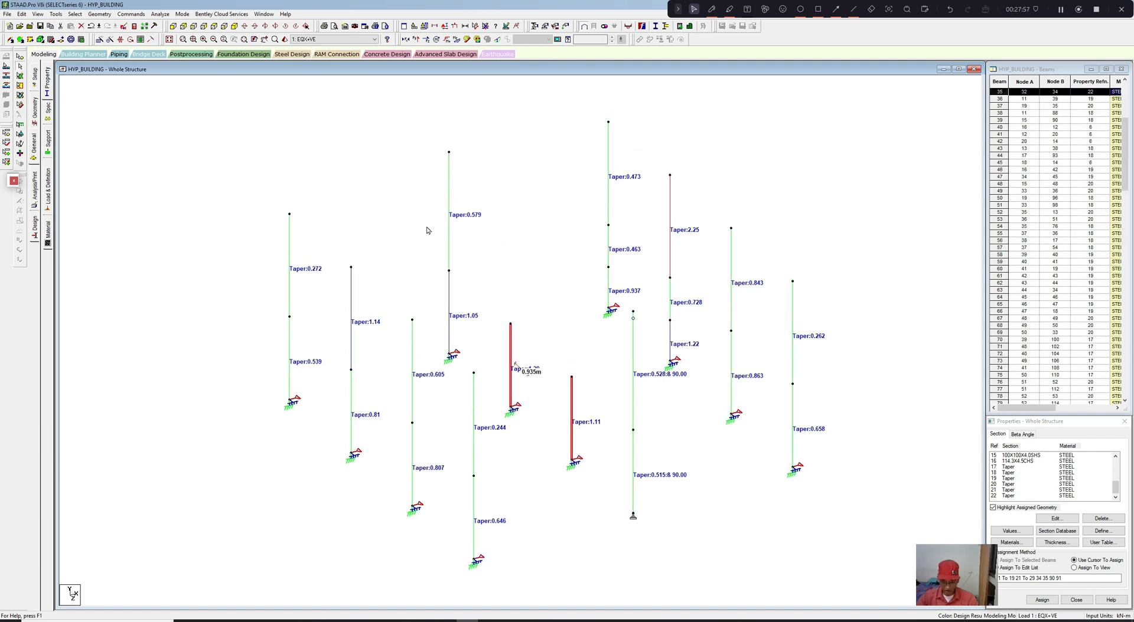
left_click_drag(437, 145, 470, 358)
left_click_drag(333, 248, 369, 442)
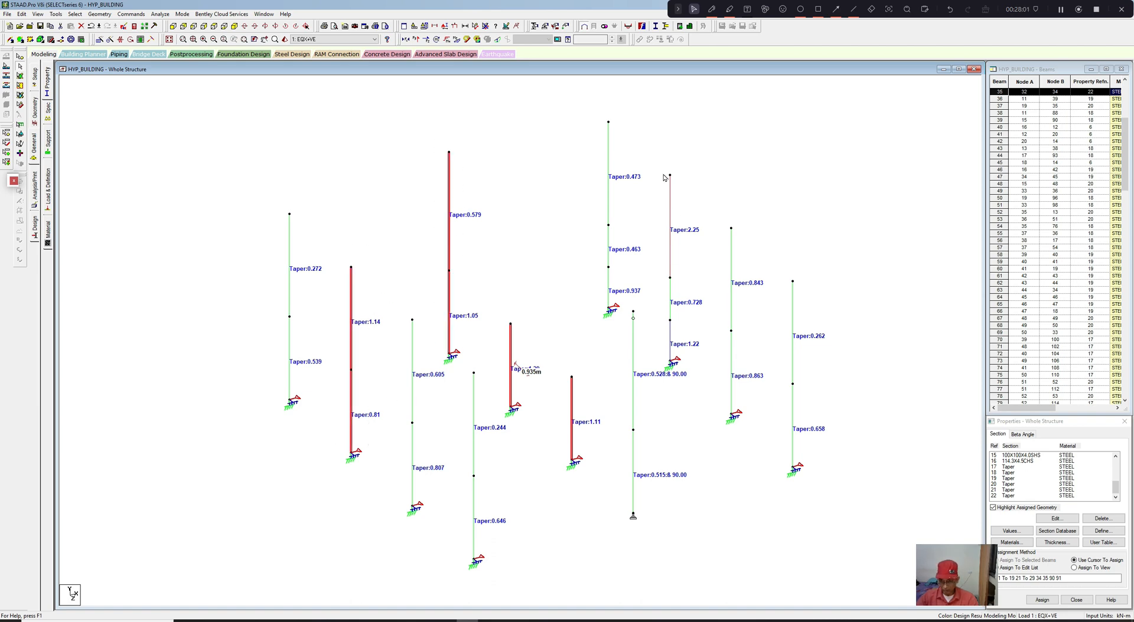
left_click_drag(662, 157, 696, 369)
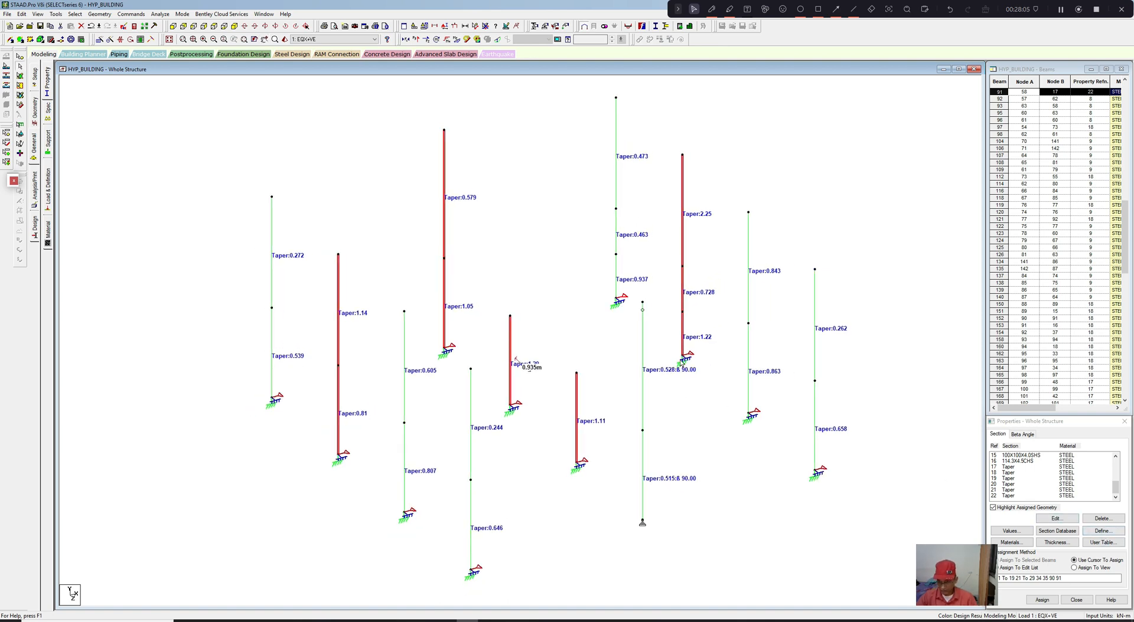
left_click(479, 280)
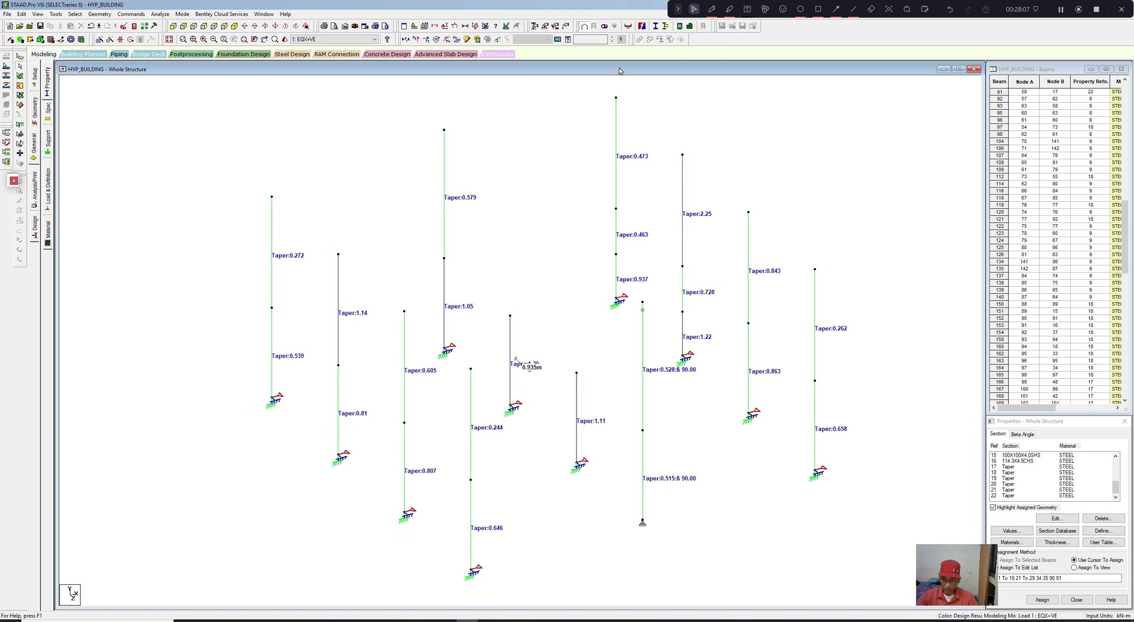
left_click(475, 26)
left_click(444, 258)
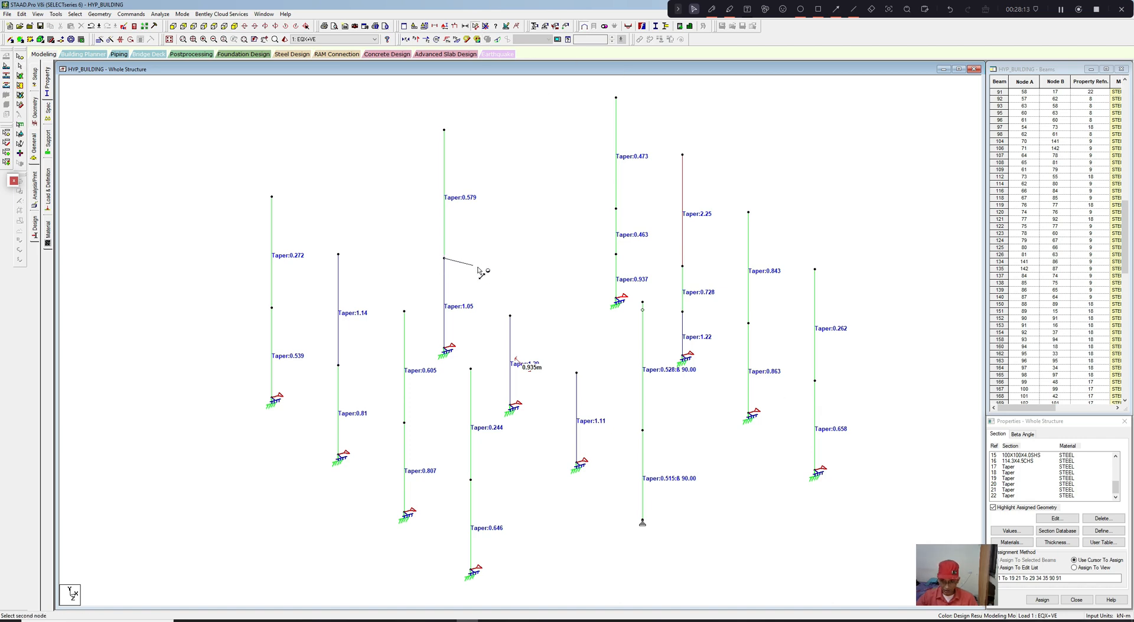
scroll(487, 272, "up", 1)
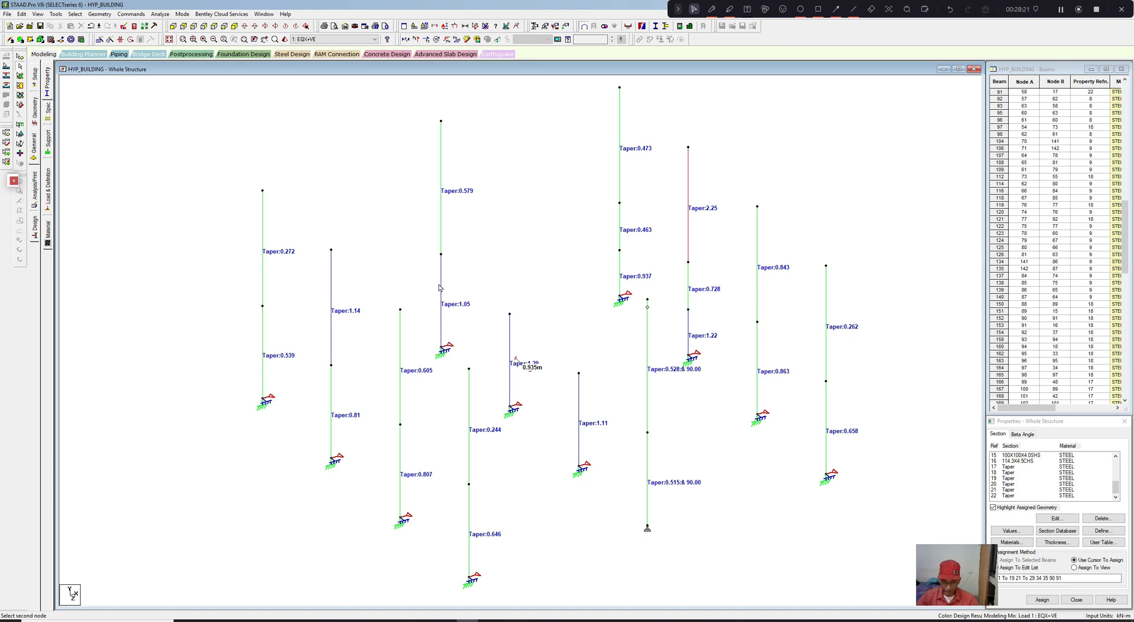
Step: Select the five interior columns over their full height, namely those containing members with design ratios above 1
left_click(332, 357)
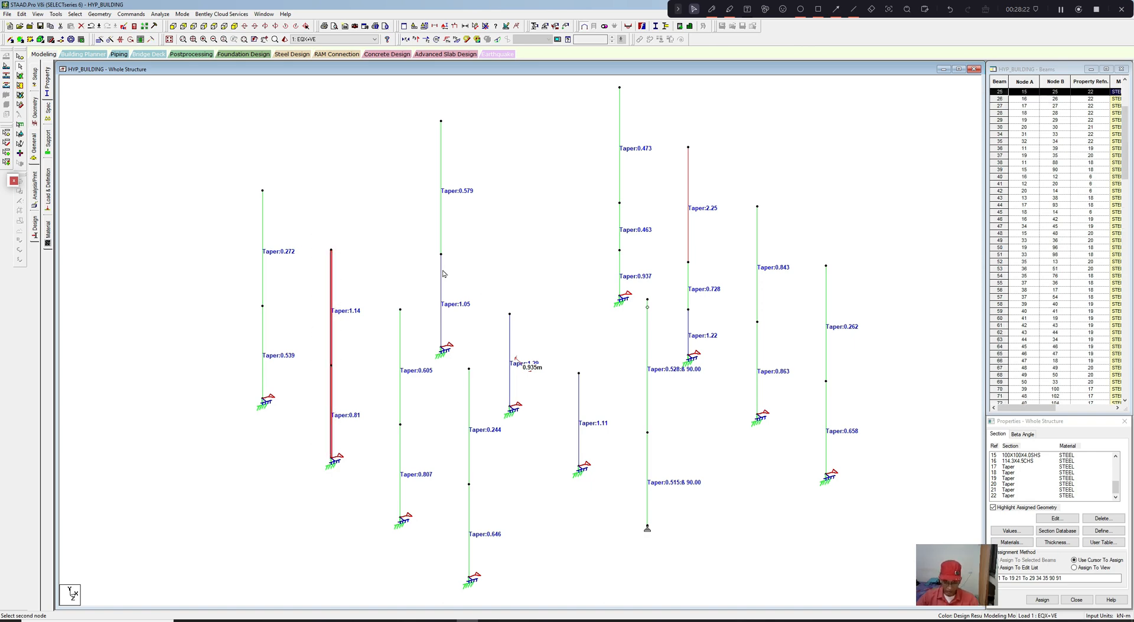
left_click_drag(418, 118, 446, 361, "ctrl")
left_click_drag(487, 297, 586, 516, "ctrl")
left_click_drag(667, 159, 695, 388, "ctrl")
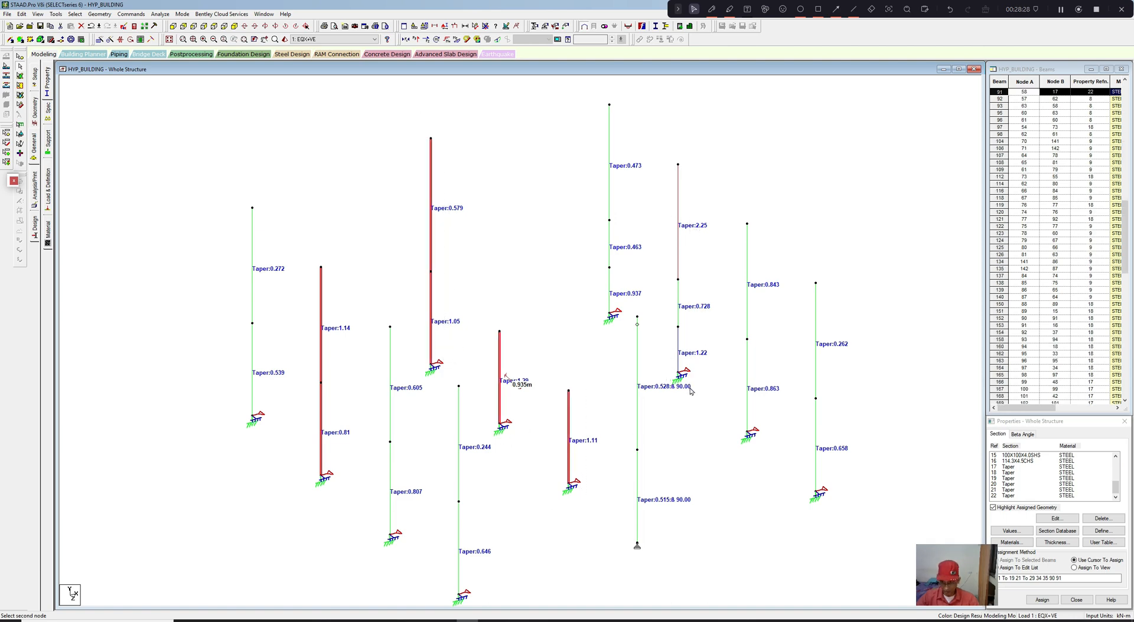
middle_click_drag(711, 367, 701, 388)
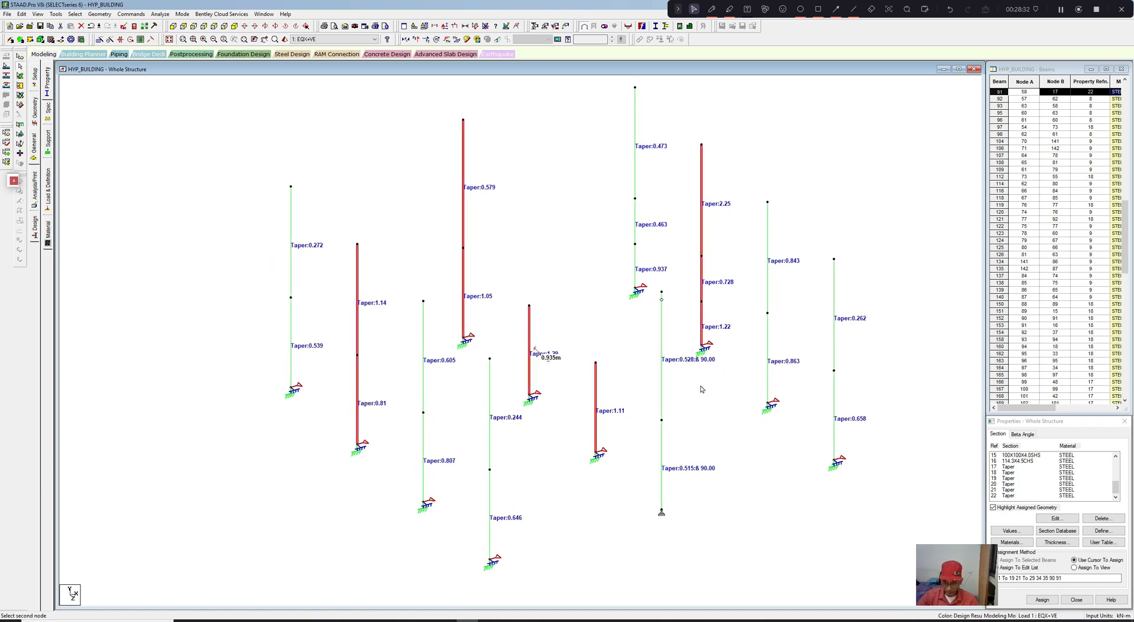
Step: Define a new steel Tapered I property with 0.420 m depth at both nodes and 0.005 m web thickness
left_click(1102, 531)
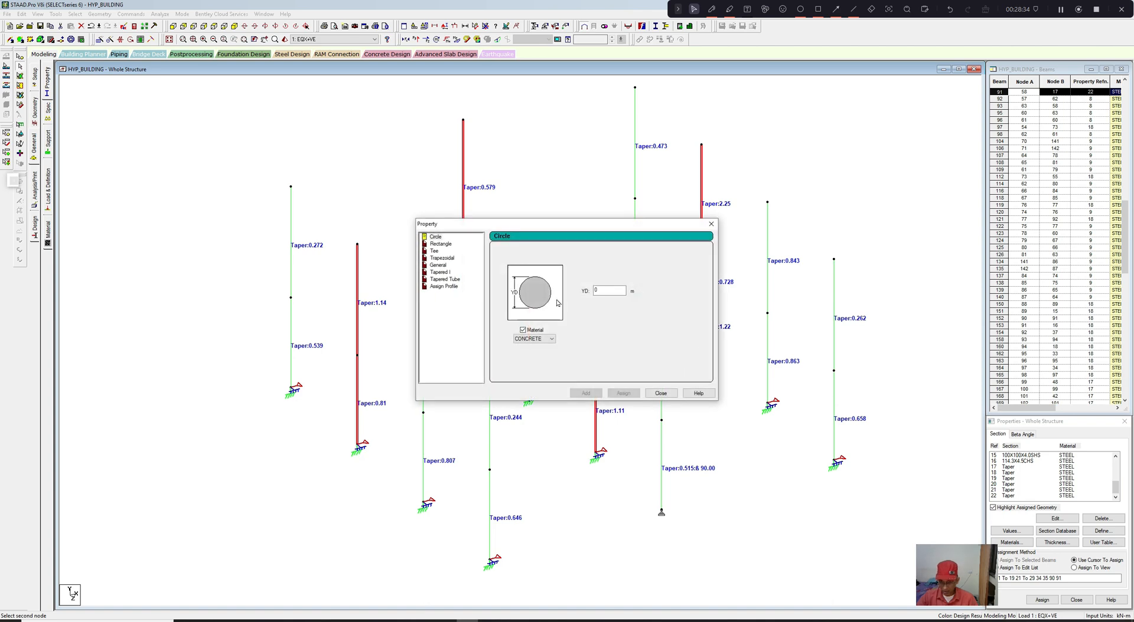
left_click_drag(682, 230, 833, 252)
left_click(600, 295)
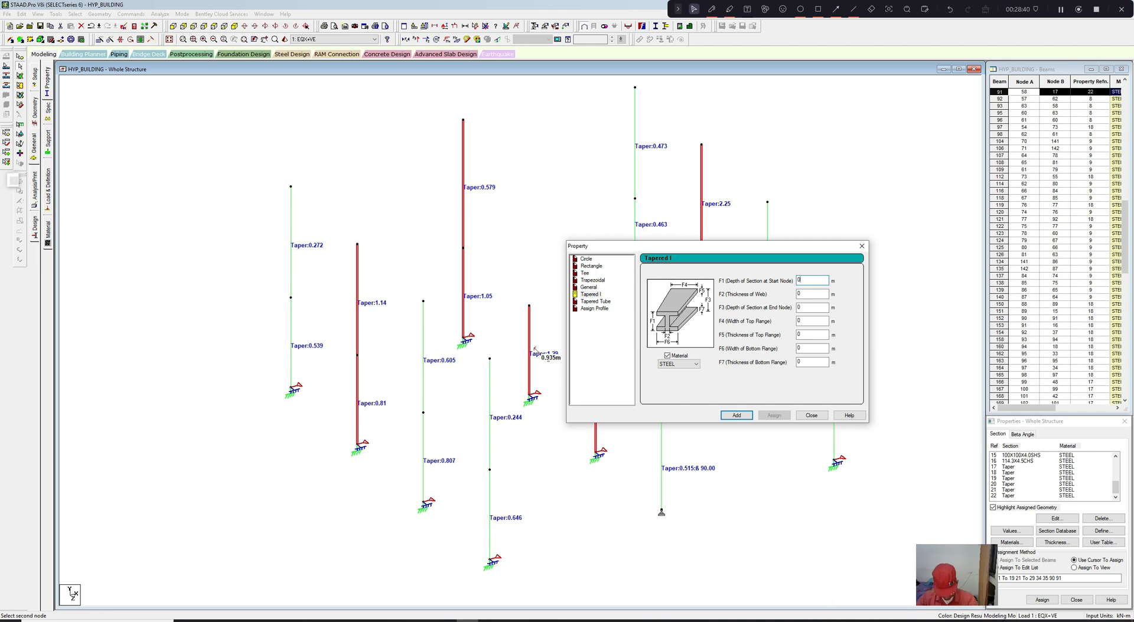
type(".")
type("3")
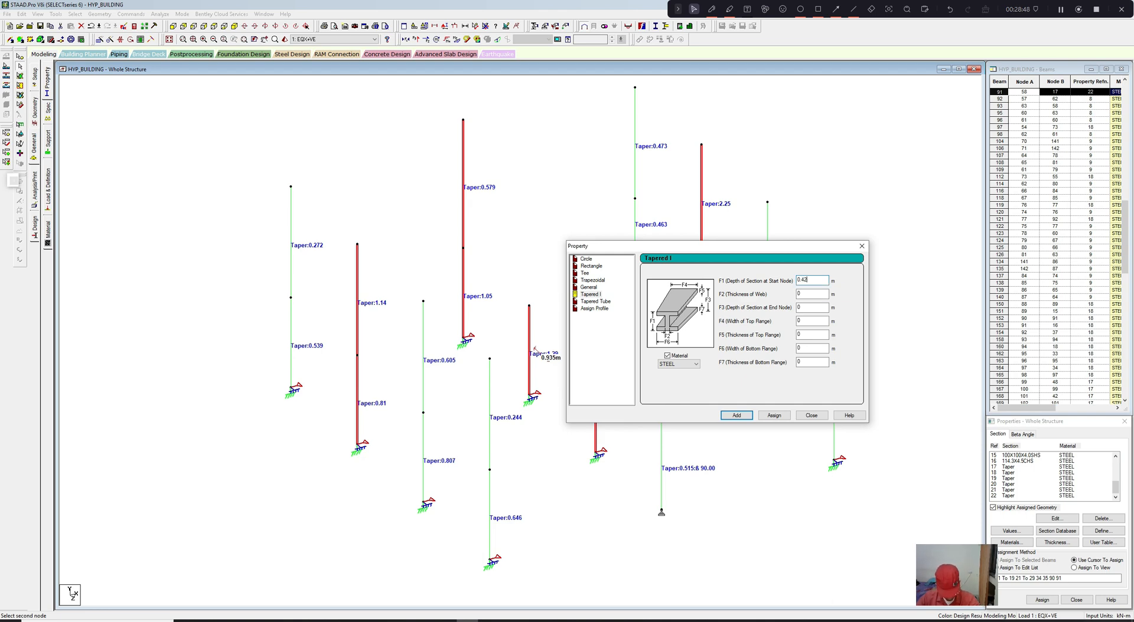
key("Tab")
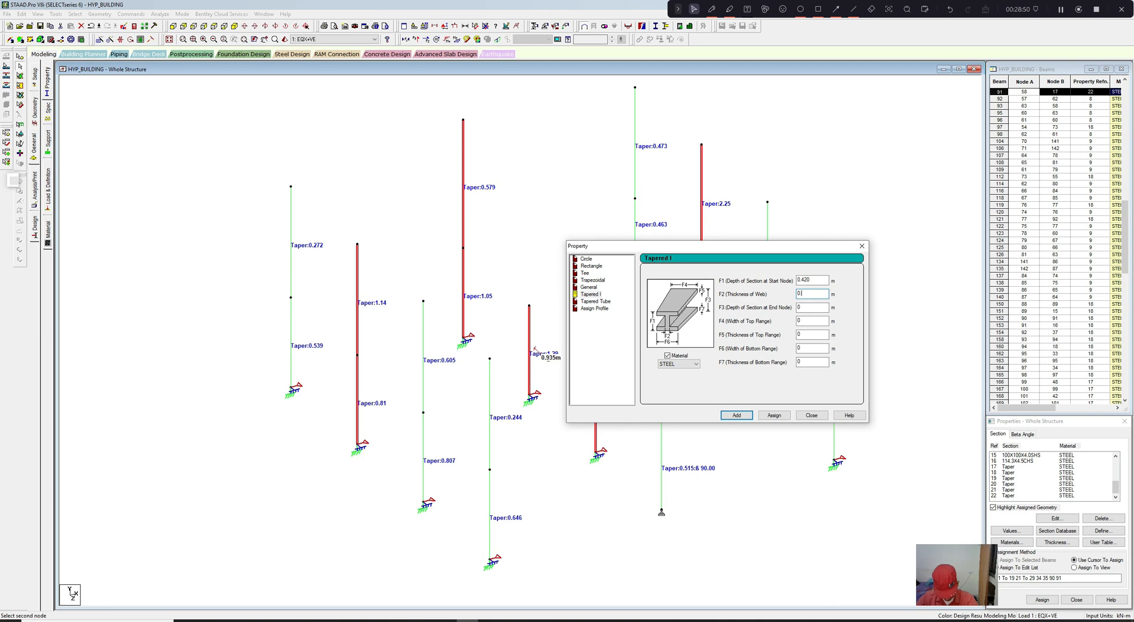
type(".005")
key("Tab")
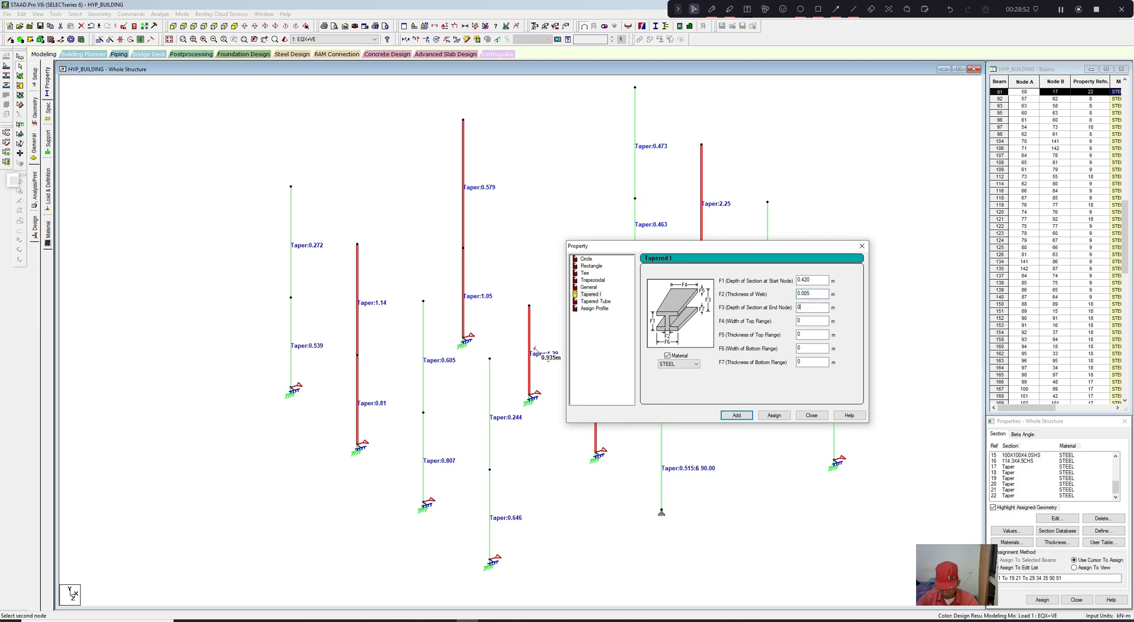
type("0.420")
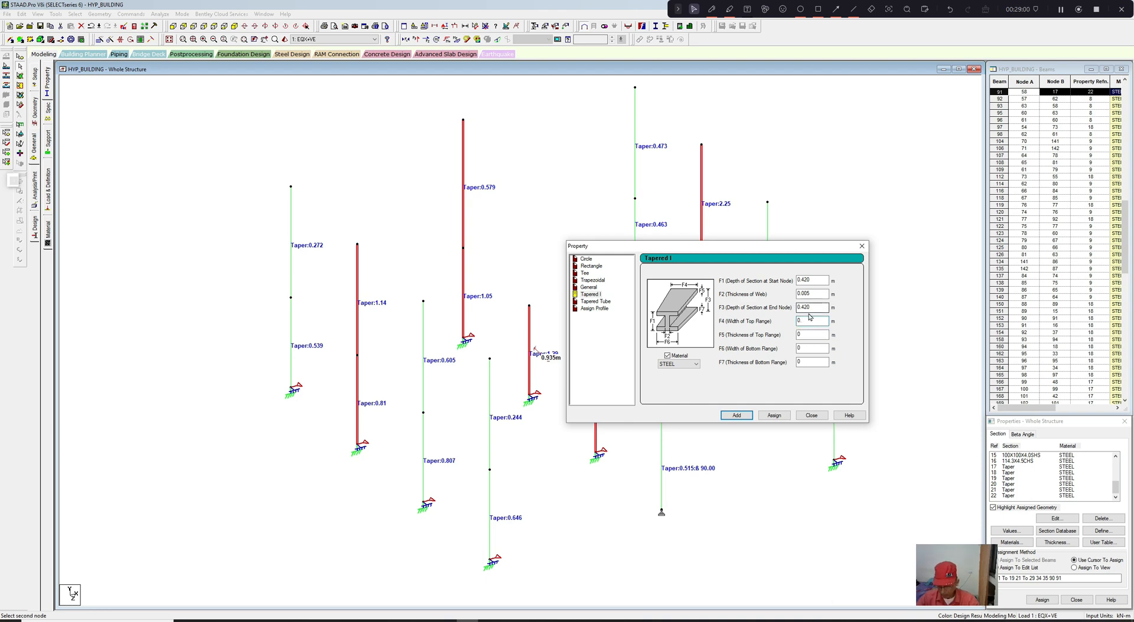
Step: Give the new Tapered I a 0.2 m wide, 0.012 m thick top flange and revise both node depths to 0.424 m
key("Tab")
type("12")
key("shift+Tab")
key("shift+Tab")
type("4")
key("shift+Tab")
key("shift+Tab")
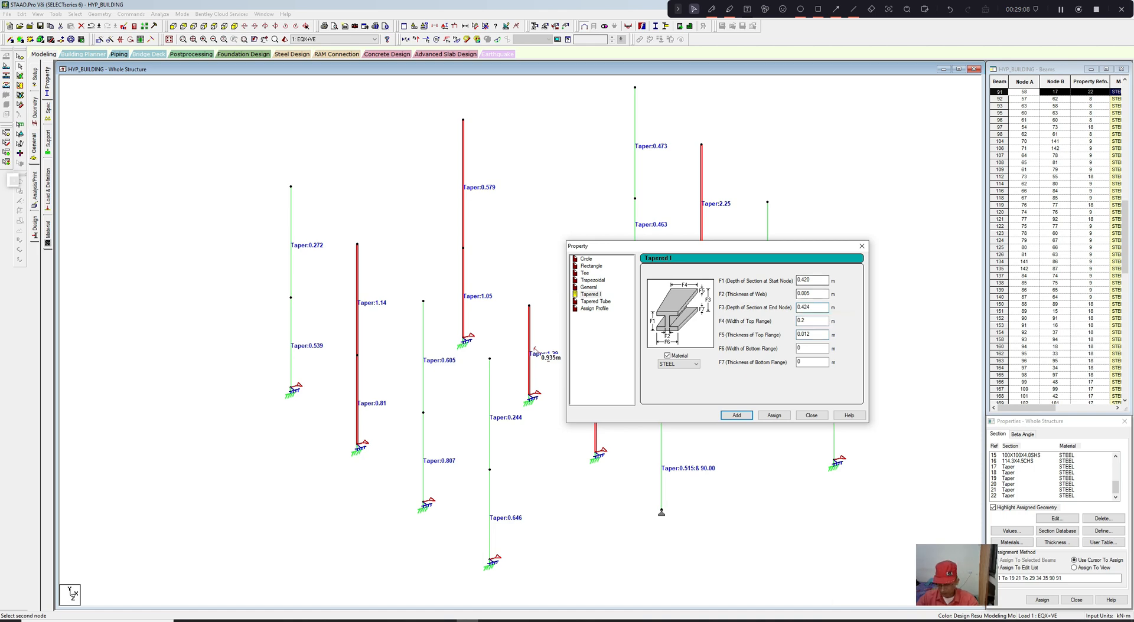
key("End")
Step: Assign the new Tapered I section to the selected columns, discarding the outdated results, and finish defining properties
left_click(762, 415)
left_click(746, 356)
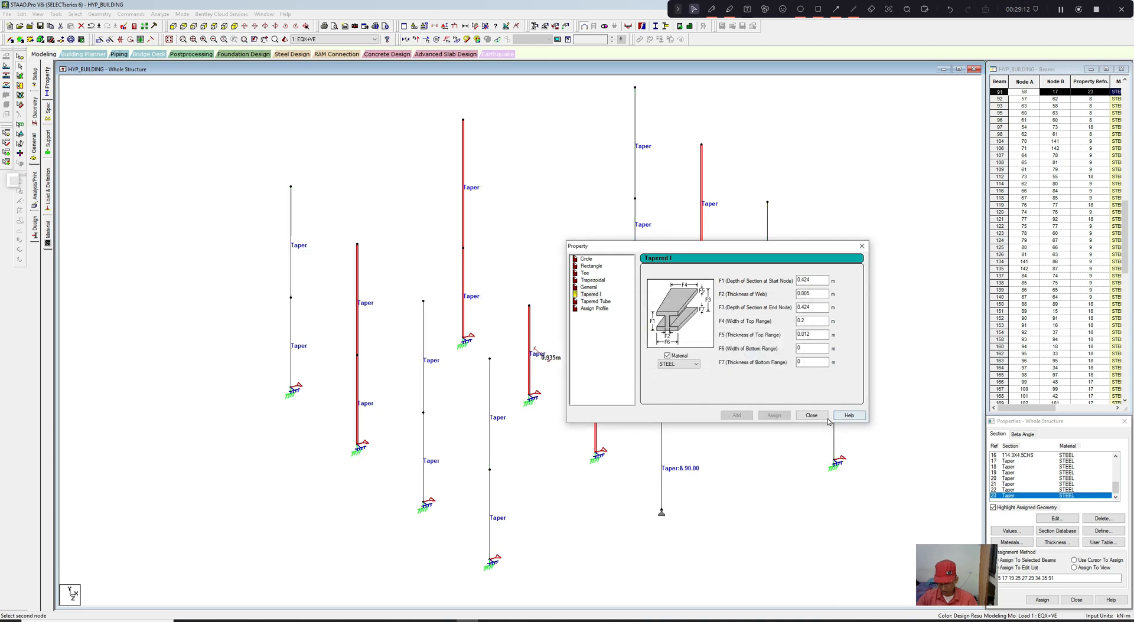
left_click(819, 416)
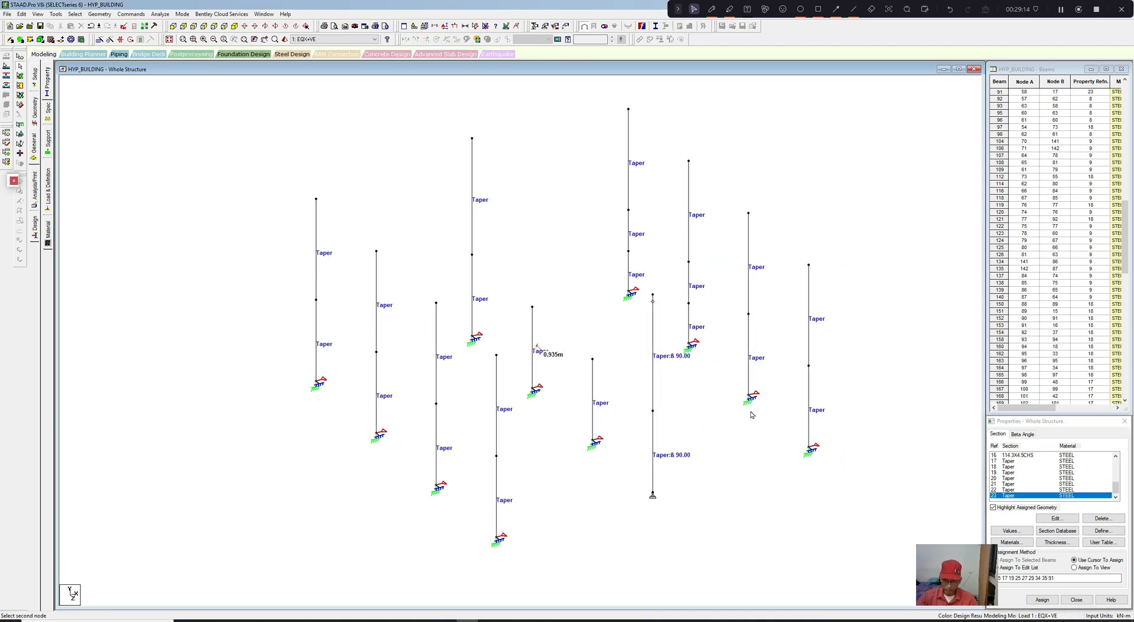
Step: Save the structure with the new column section and run the analysis and steel design, staying in modeling mode
left_click(160, 14)
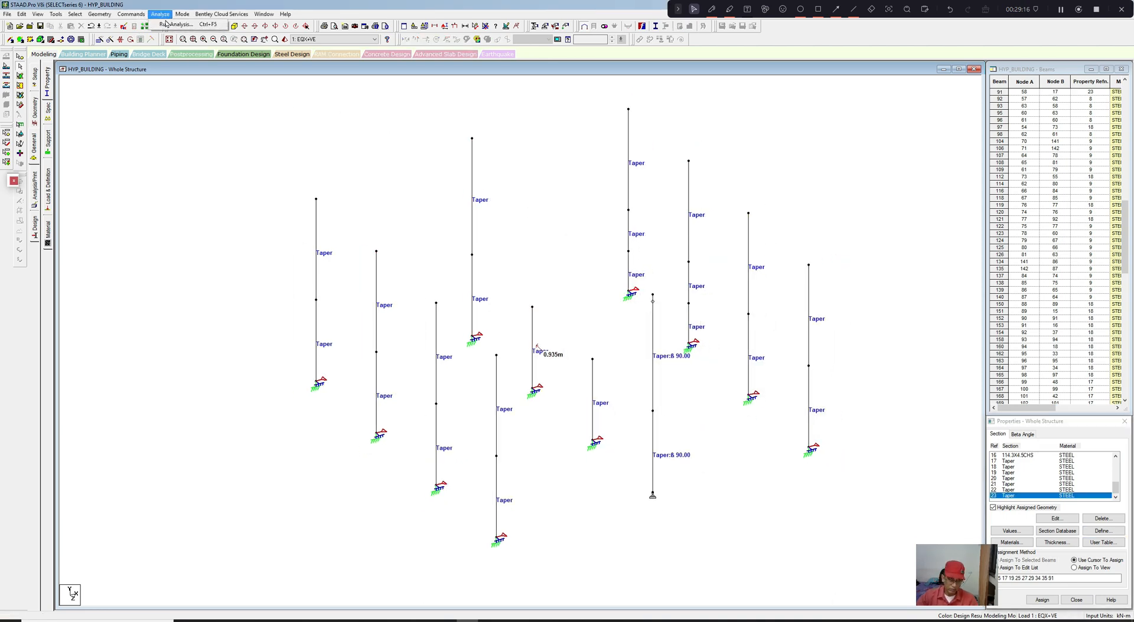
left_click(178, 25)
left_click(511, 325)
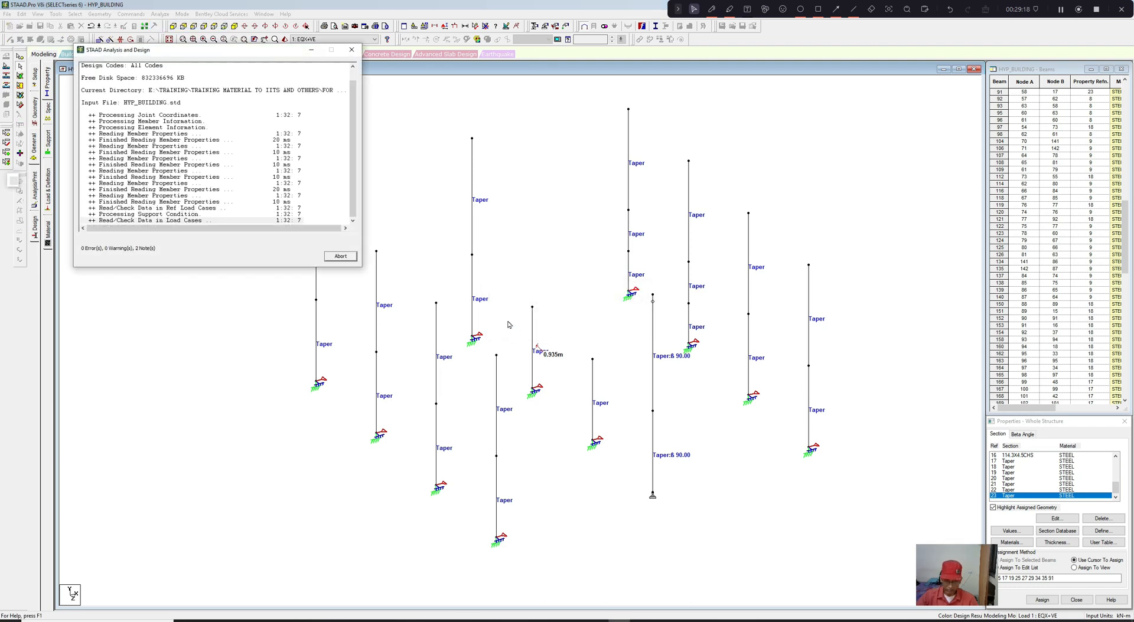
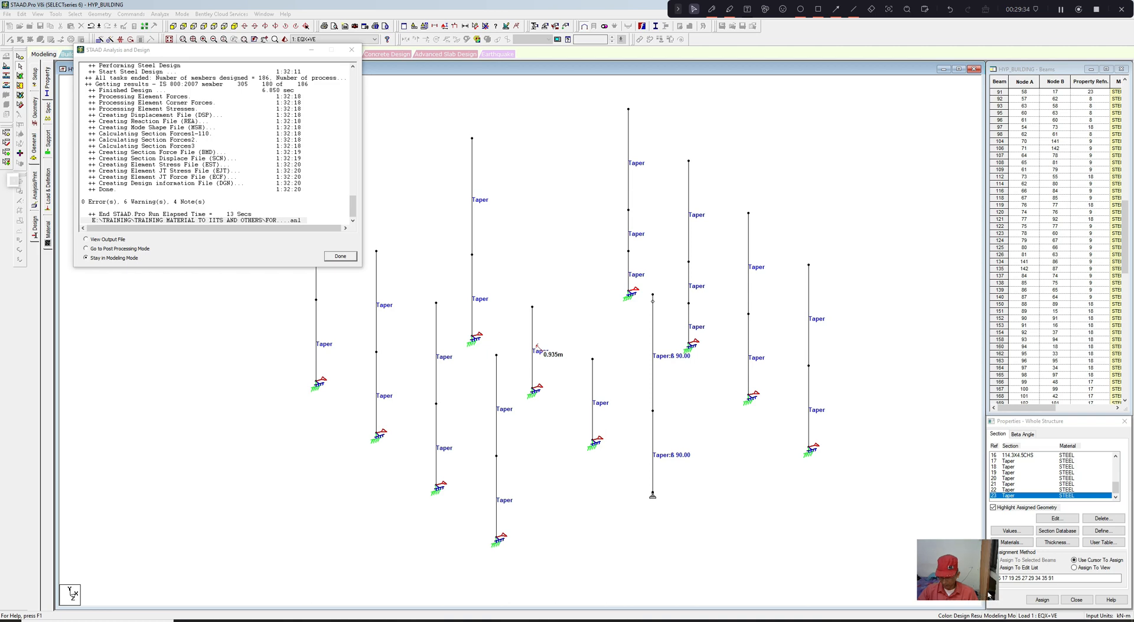
left_click(337, 259)
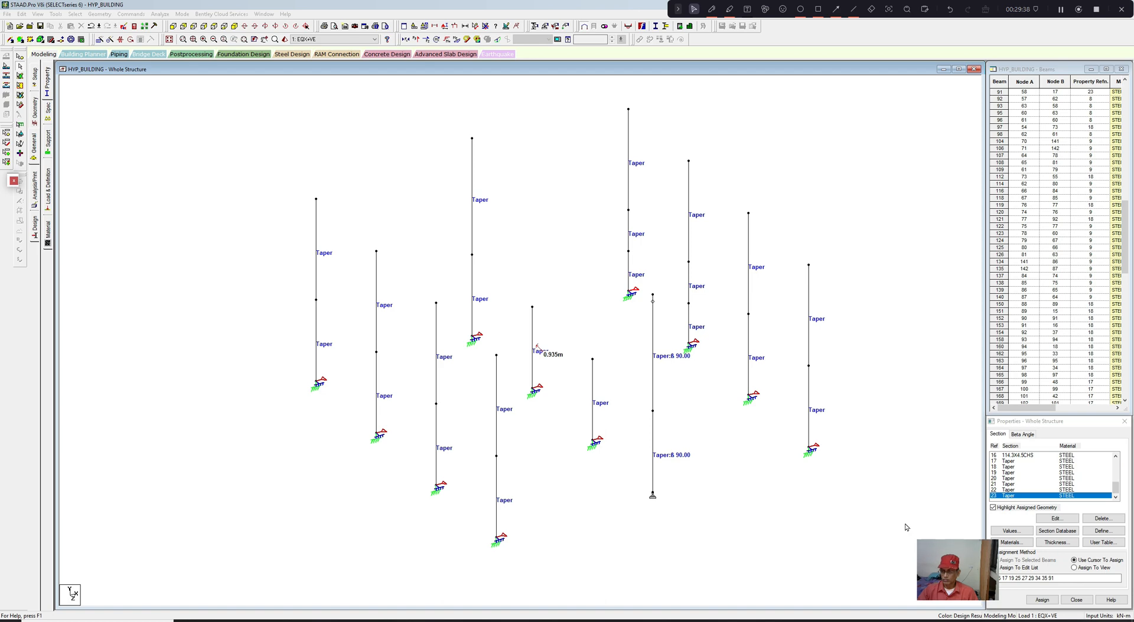
Step: Display the design results diagram based on actual ratio and examine the values on the reassigned columns
right_click(565, 275)
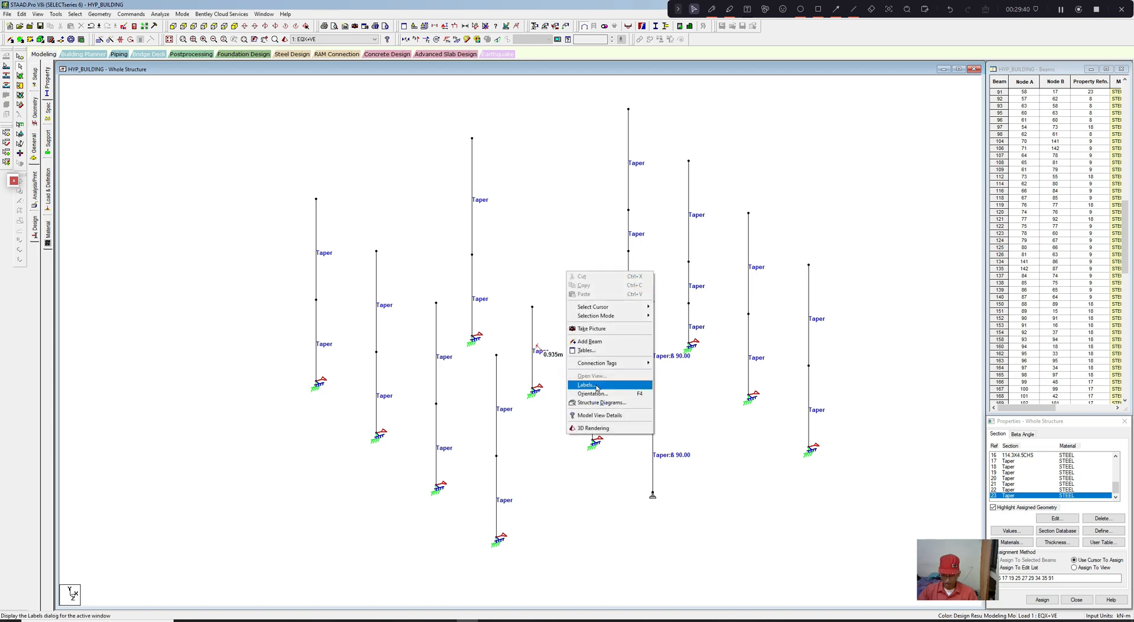
left_click(596, 386)
left_click(578, 189)
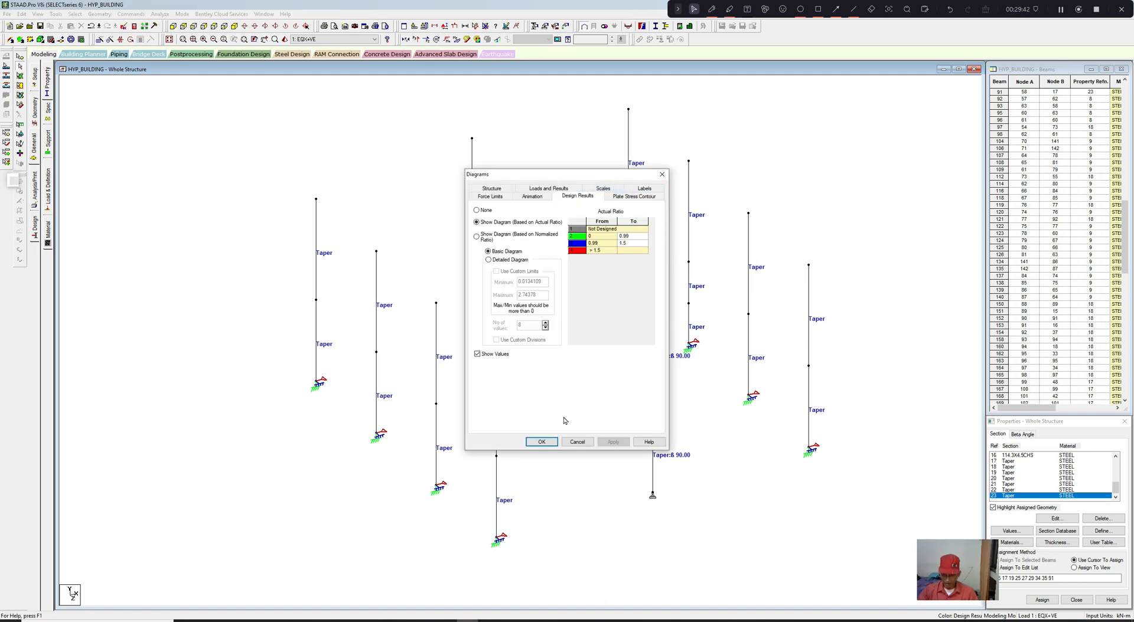
left_click(550, 442)
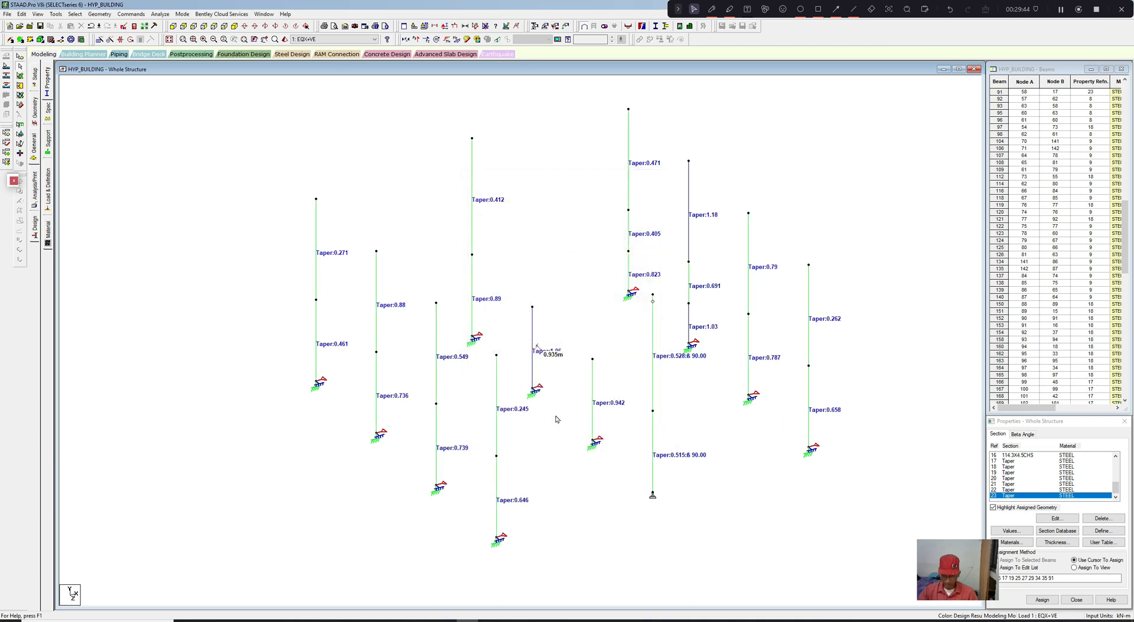
scroll(556, 418, "up", 2)
scroll(556, 414, "down", 1)
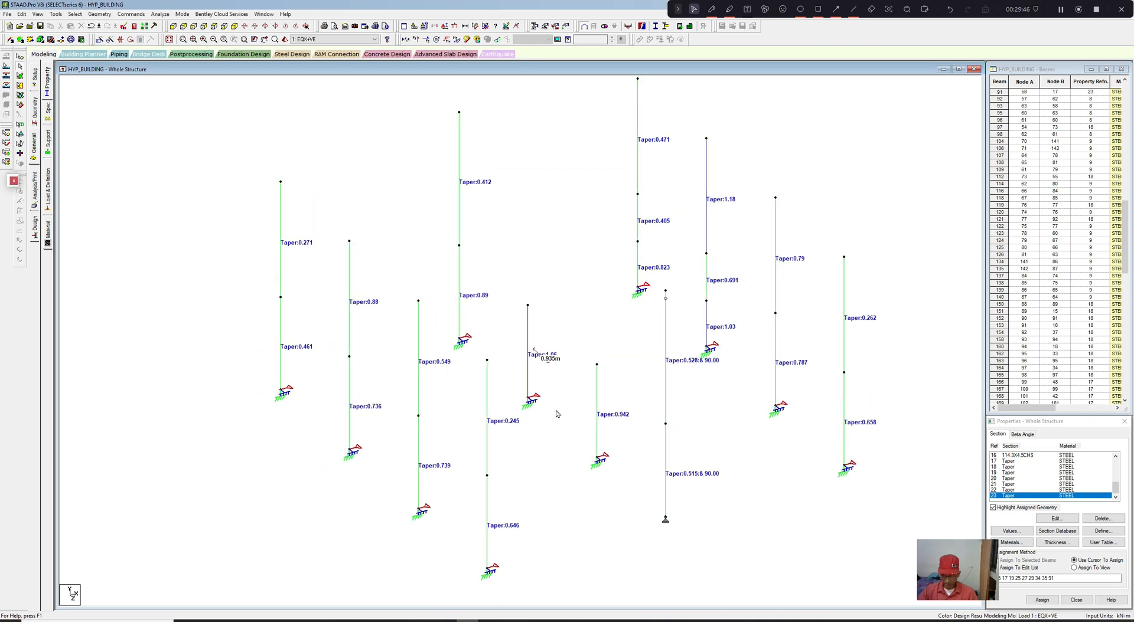
left_click(703, 298)
scroll(710, 301, "down", 1)
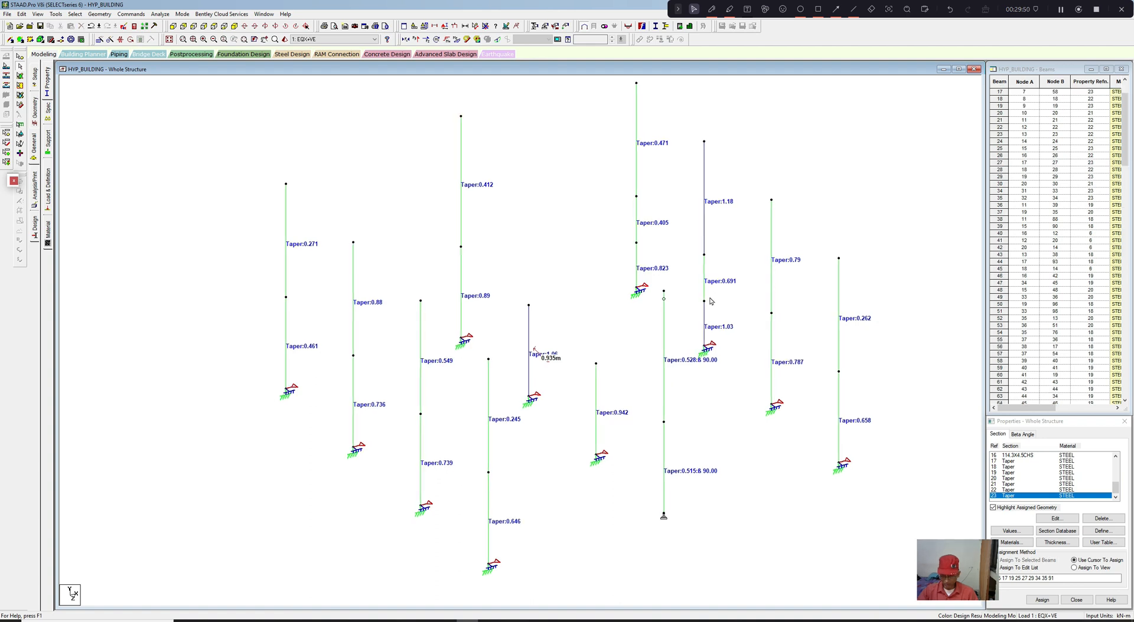
Step: Change Taper property 23 to a 0.225 m top flange width, discarding the outdated results
left_click(1008, 496)
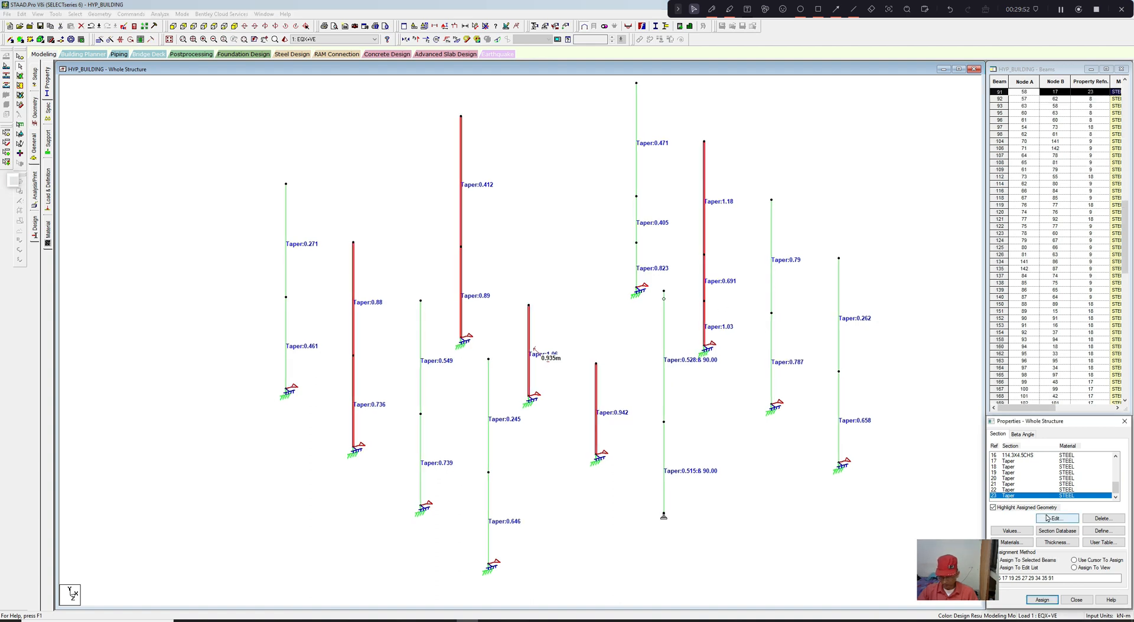
left_click(1074, 559)
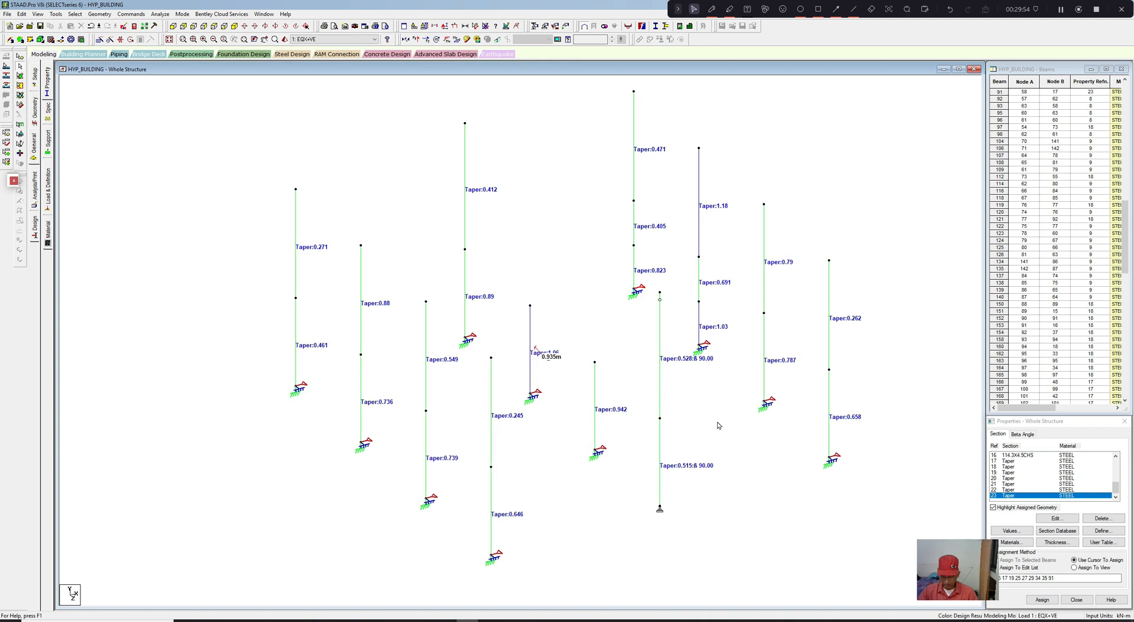
left_click(1052, 520)
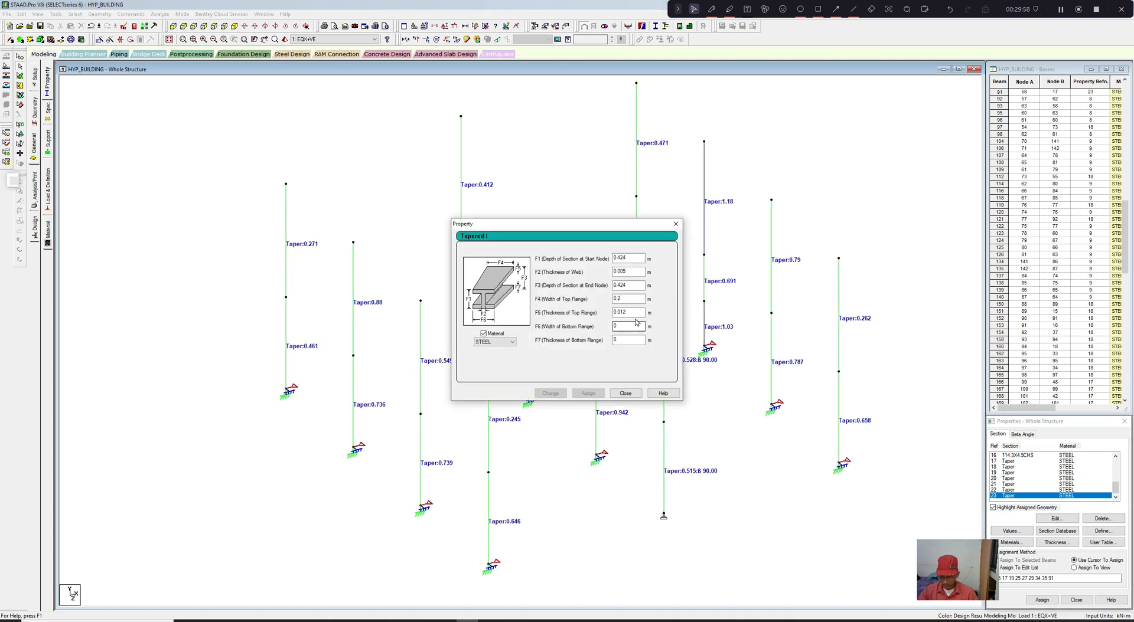
type("25")
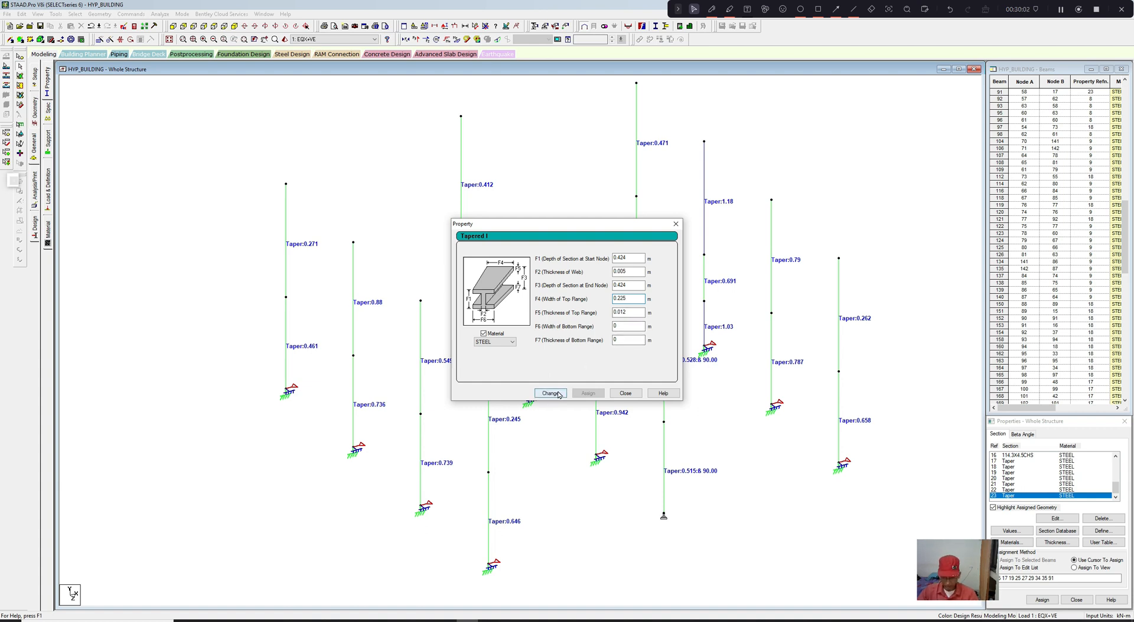
left_click(551, 393)
left_click(593, 336)
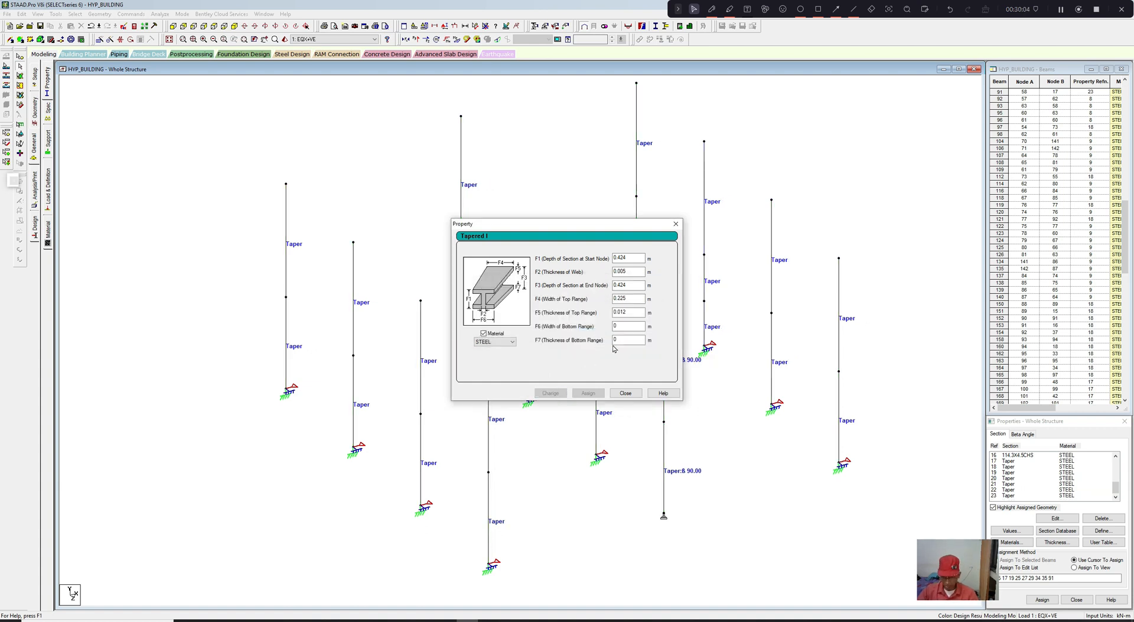
left_click(631, 393)
Step: Save the structure with the revised taper section and rerun the analysis and steel design, staying in modeling mode
scroll(617, 315, "down", 3)
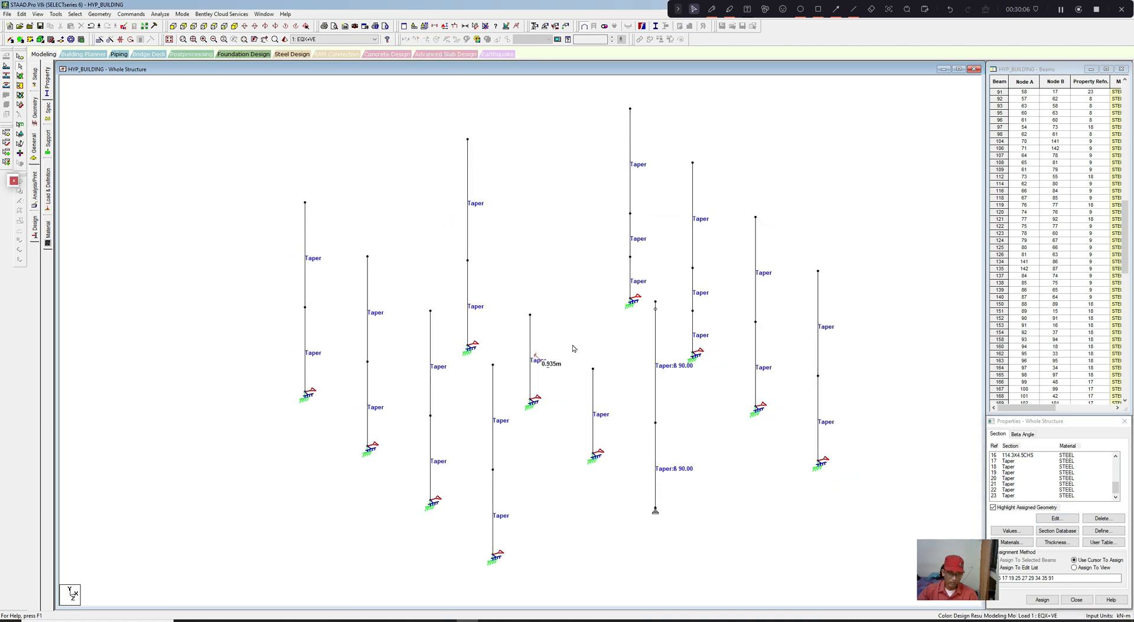
left_click(172, 27)
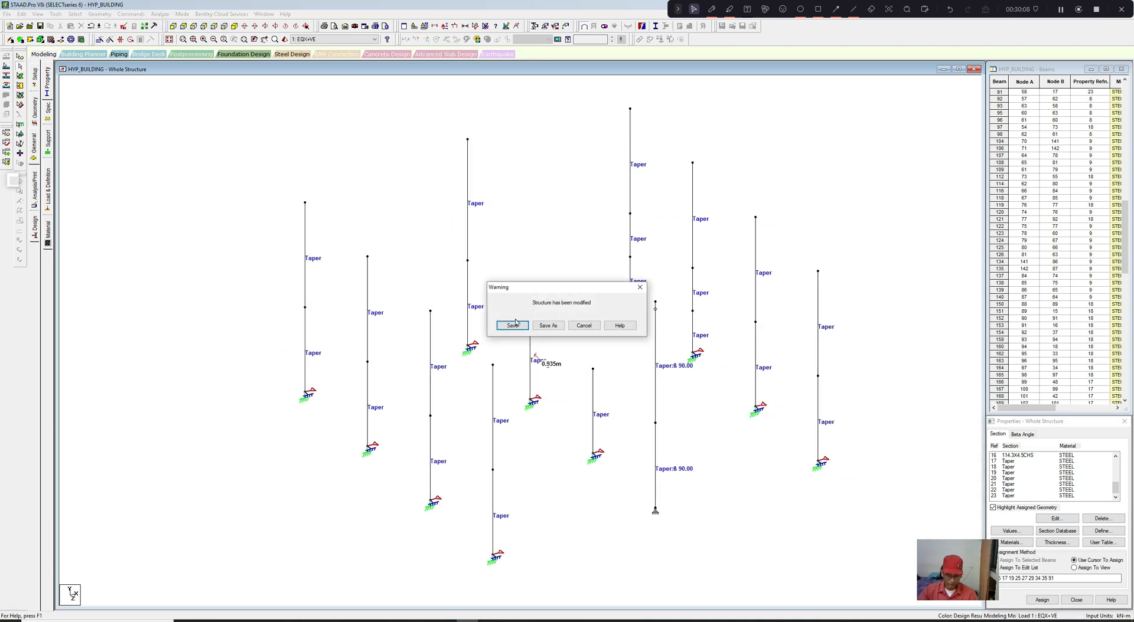
left_click(513, 326)
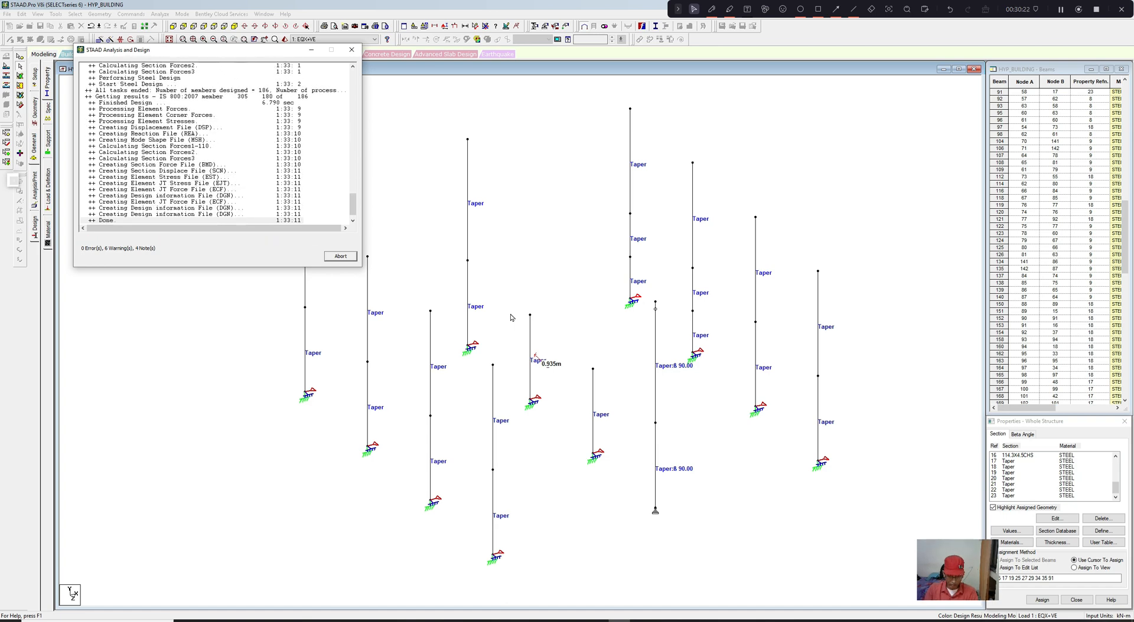
left_click(341, 258)
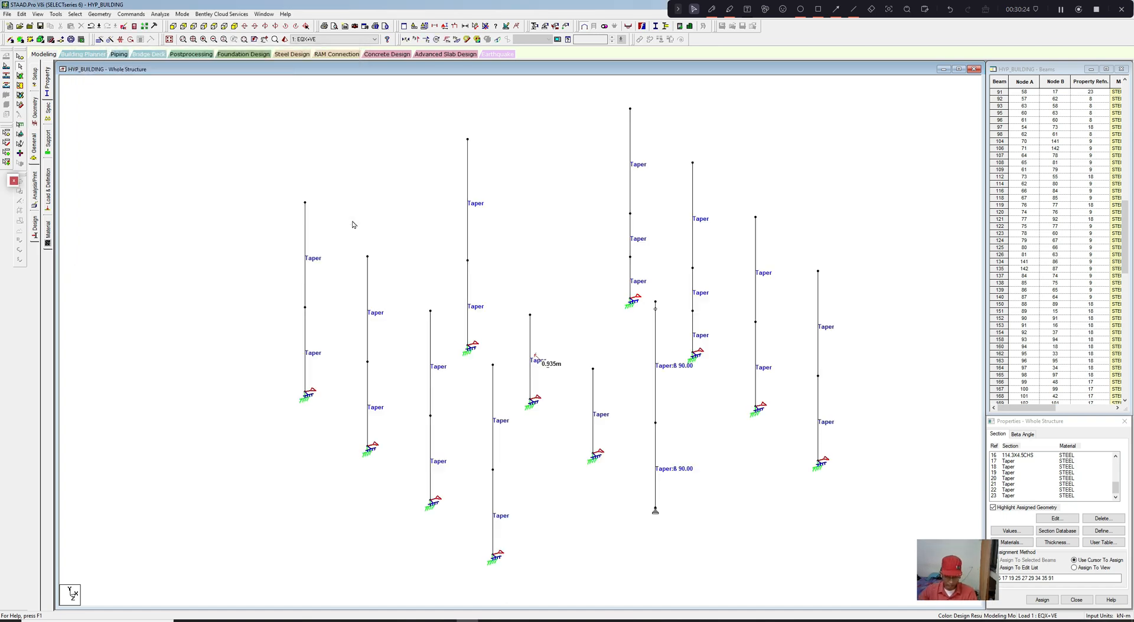
Step: Display the design results on the isolated columns and examine their ratios
right_click(352, 215)
left_click(378, 326)
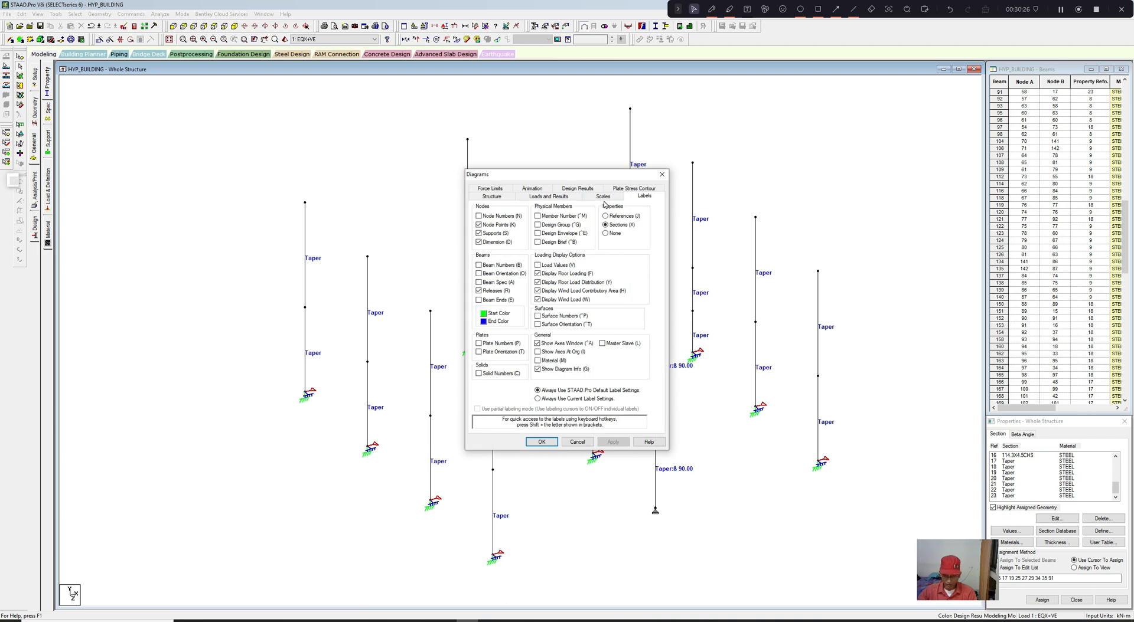
left_click(577, 189)
left_click(542, 443)
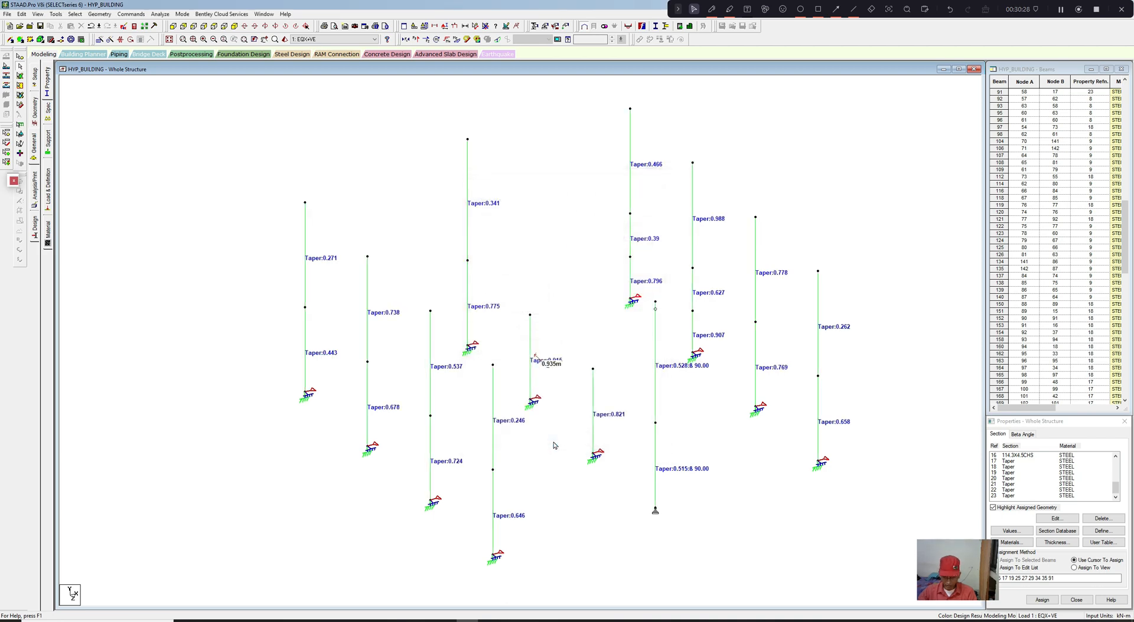
scroll(554, 419, "up", 1)
scroll(554, 419, "down", 1)
Step: Restore the whole structure to view and look at it from the front
left_click(37, 14)
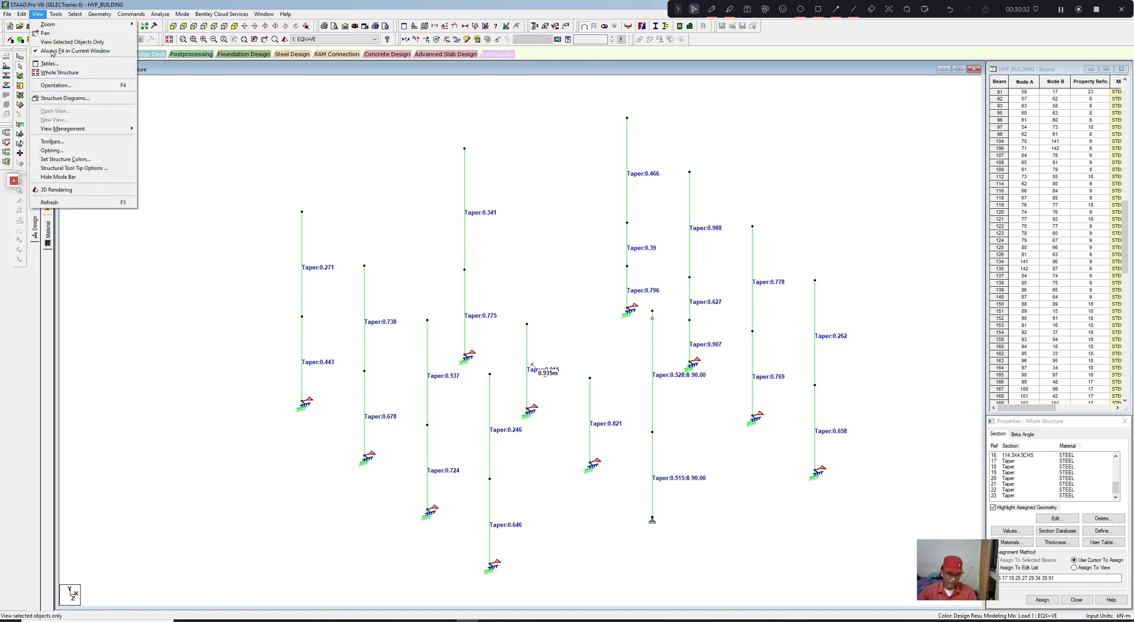
left_click(62, 71)
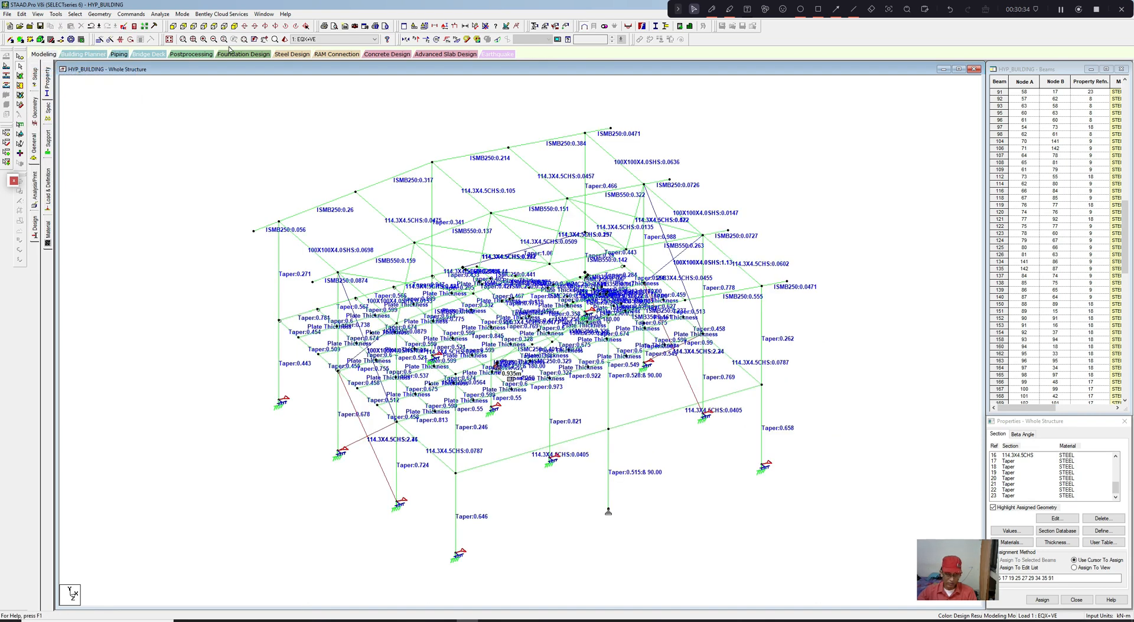
left_click(175, 26)
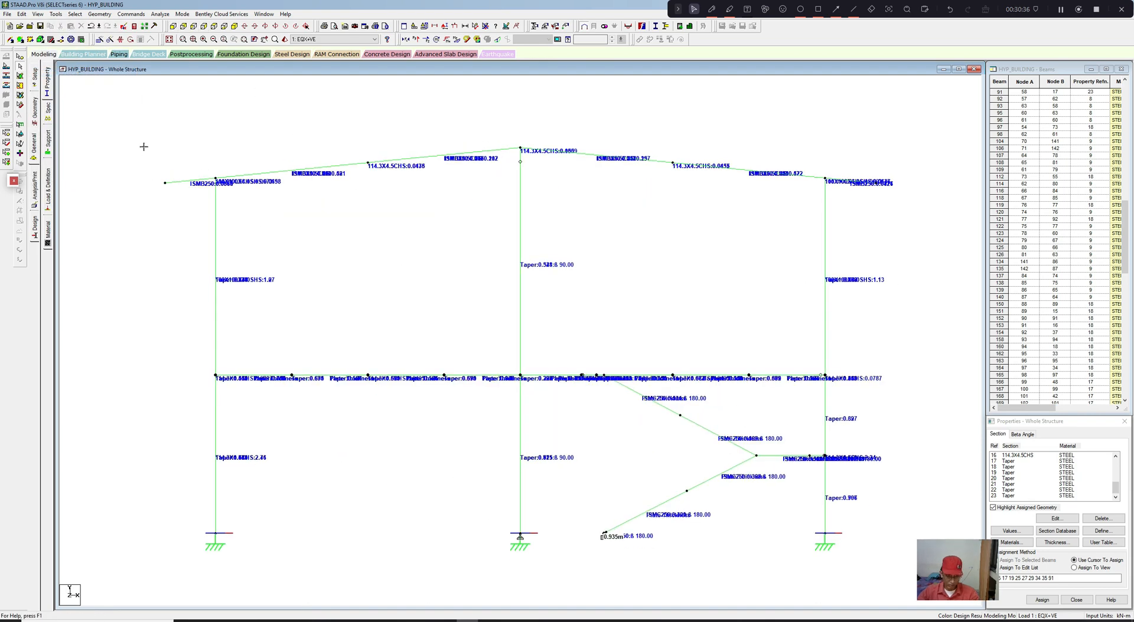
left_click_drag(143, 147, 310, 196)
left_click(291, 139)
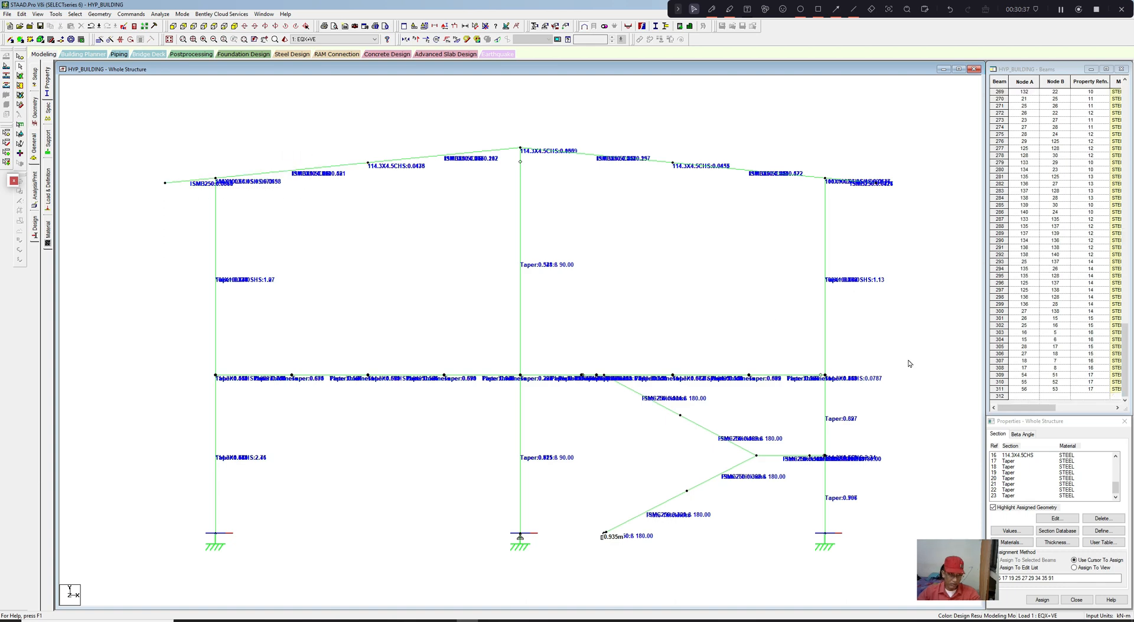
left_click(76, 16)
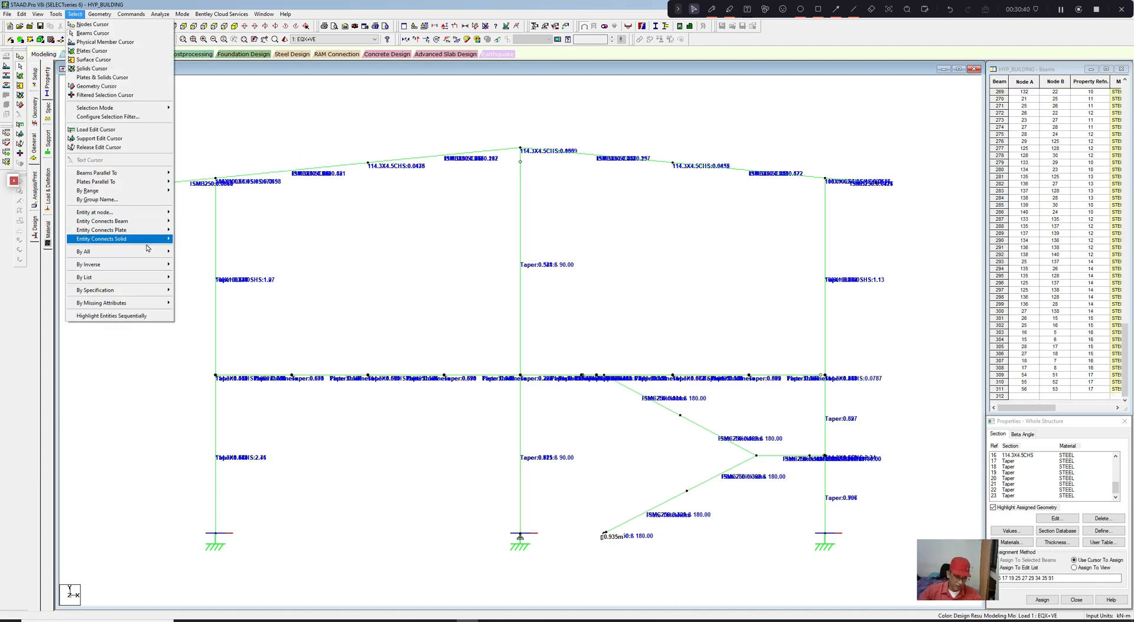
left_click(189, 299)
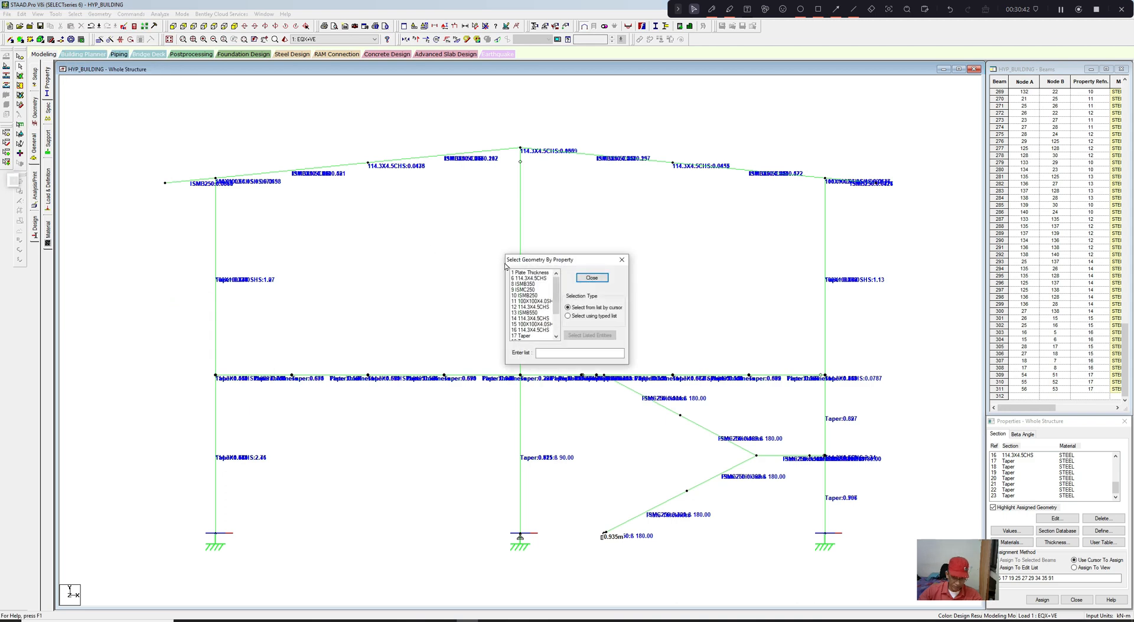
left_click(622, 259)
Step: Select the members of groups G11 rafters and G6 cant together
left_click(75, 14)
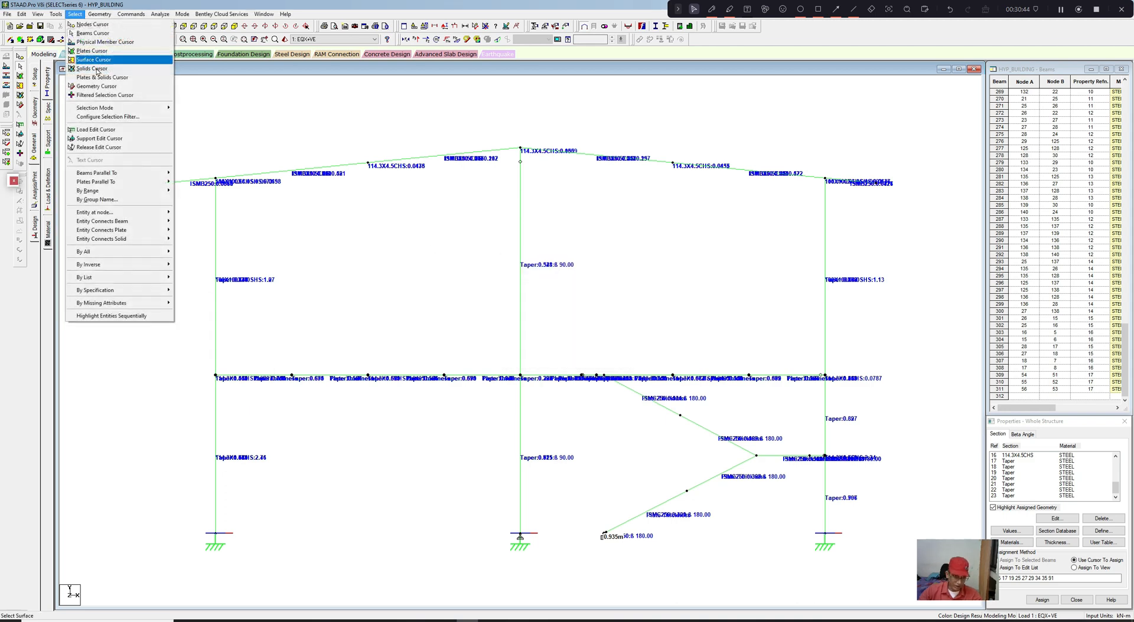
left_click(101, 199)
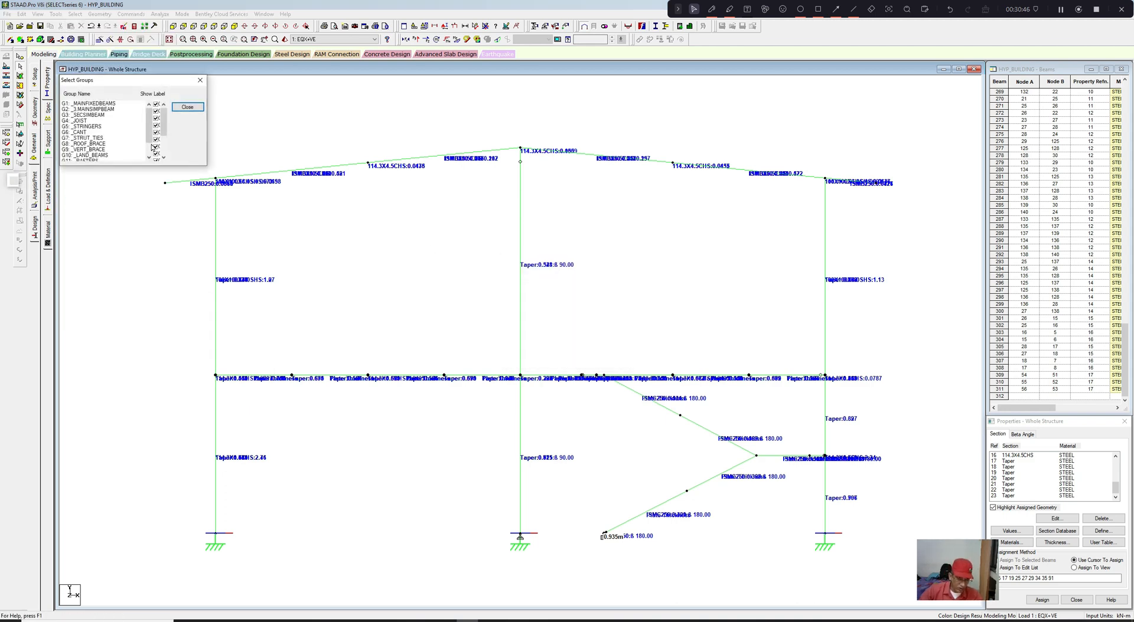
left_click_drag(149, 127, 148, 143)
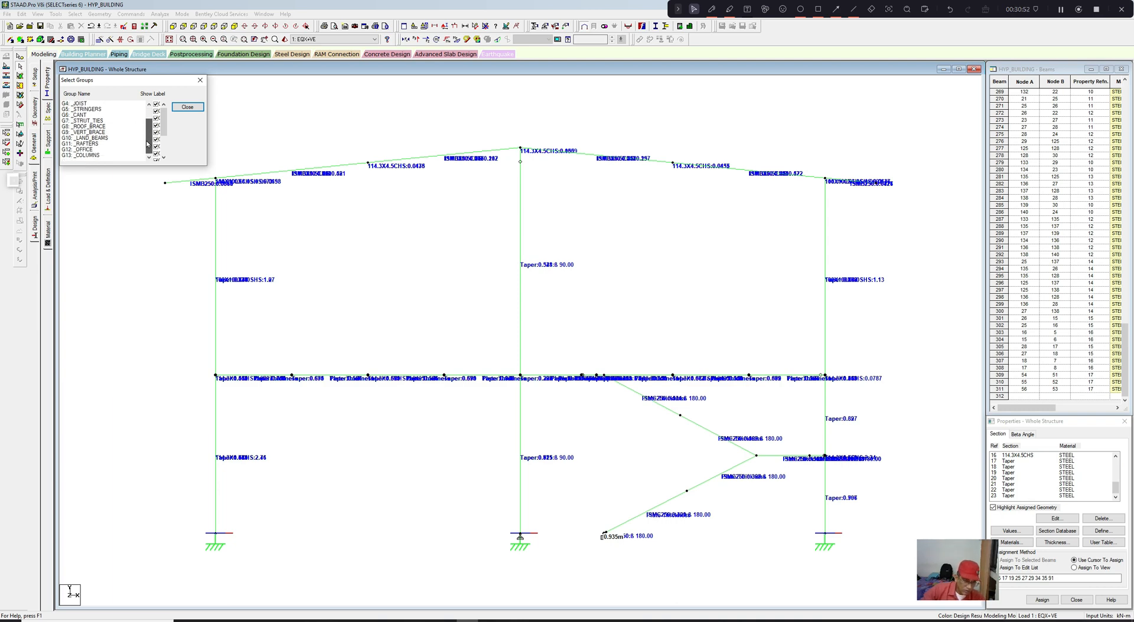
left_click(100, 145)
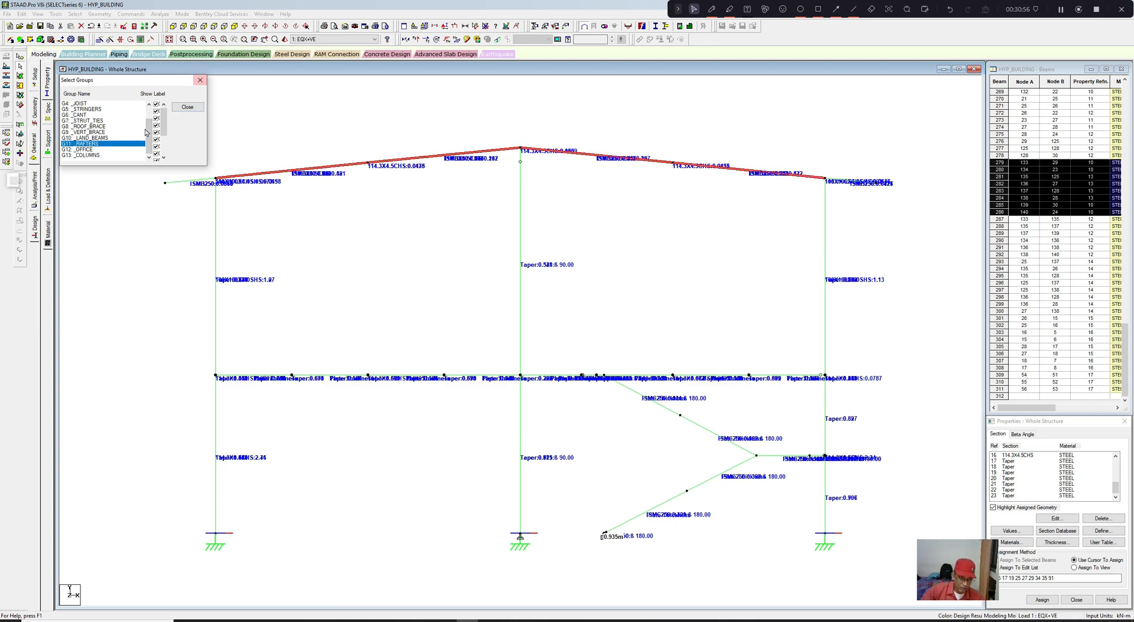
left_click_drag(147, 129, 148, 125)
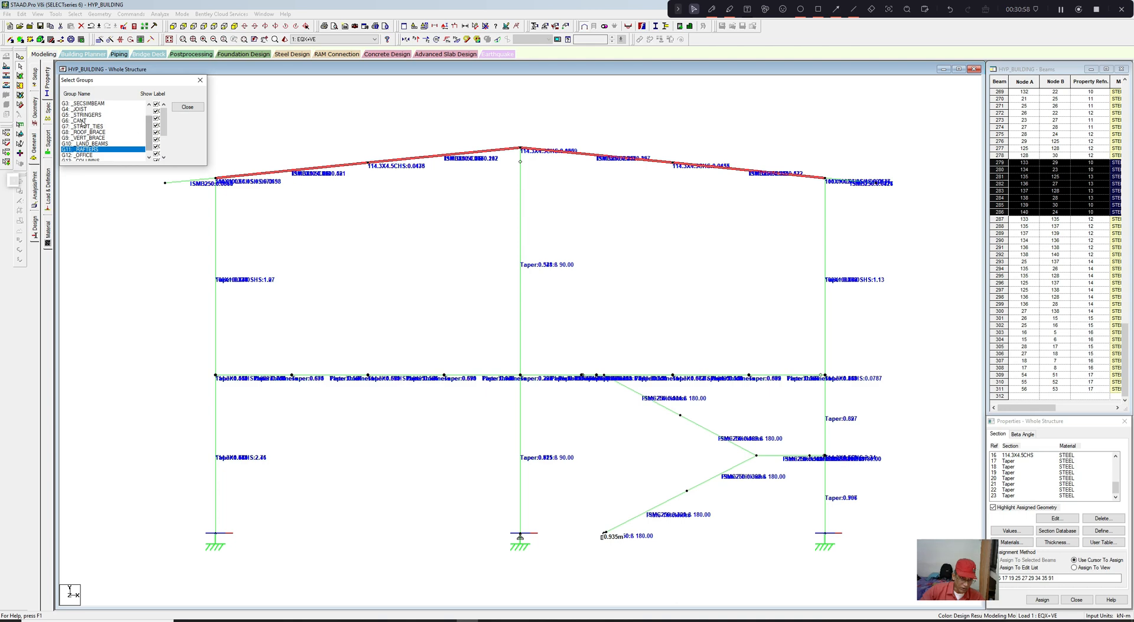
left_click(90, 121, "ctrl")
left_click(199, 80)
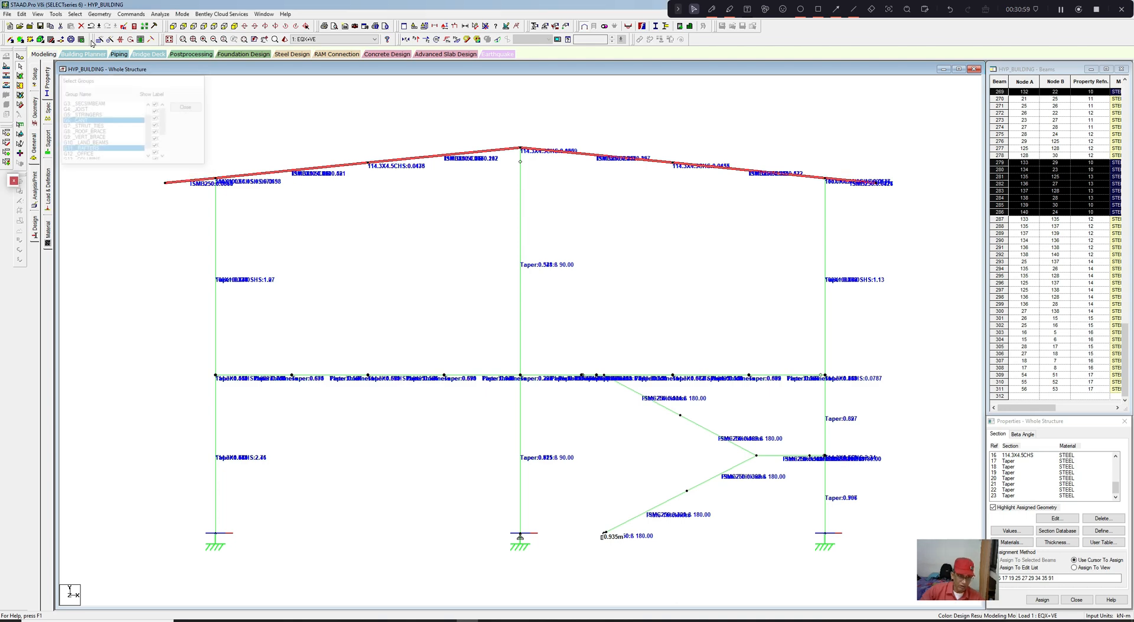
Step: Isolate the selected rafters and cantilevers, show them in isometric view, and clear the selection
left_click(38, 13)
left_click(75, 59)
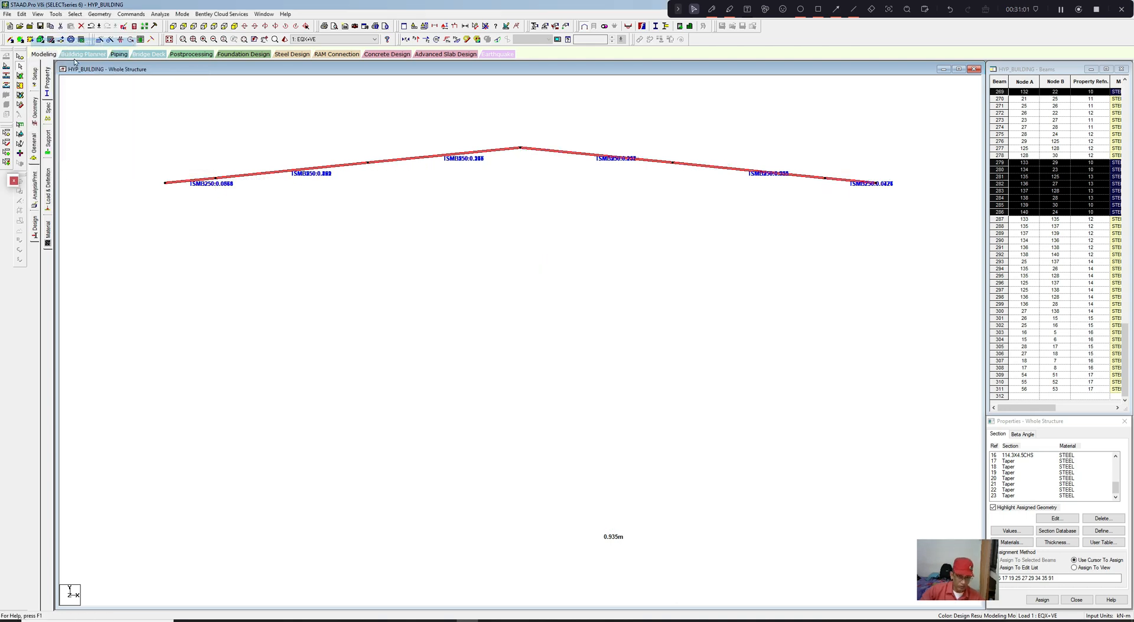
left_click(235, 26)
left_click(306, 119)
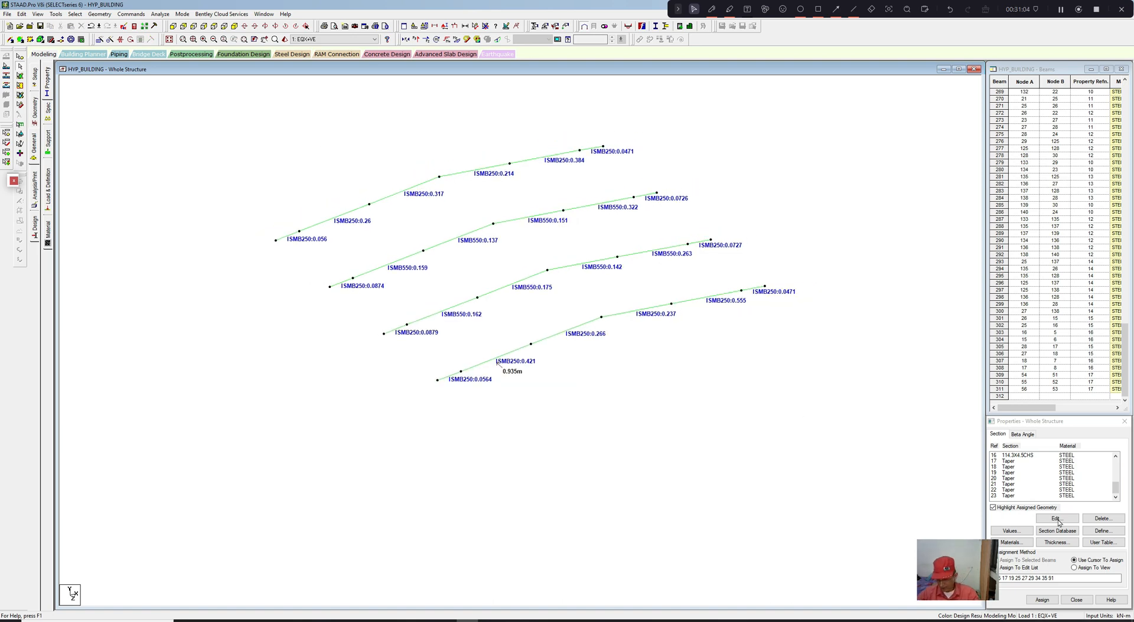
Step: Add a steel Tapered I section with 0.262 m start and end depths, 0.004 m web, and a top flange 0.13 m wide and 0.006 m thick
left_click(1093, 530)
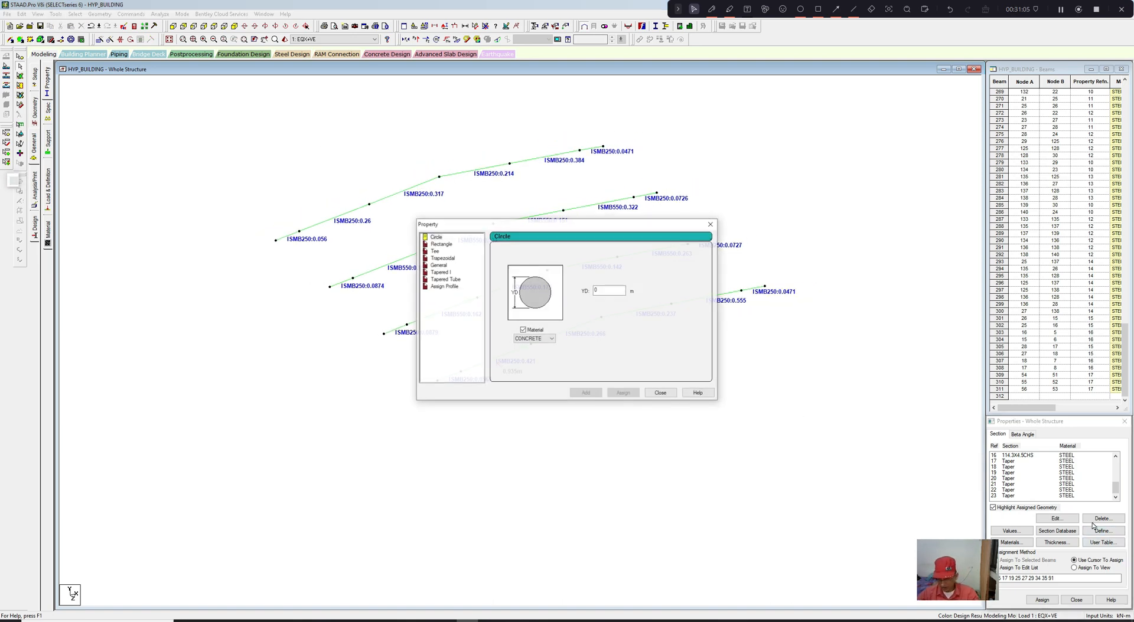
left_click(440, 272)
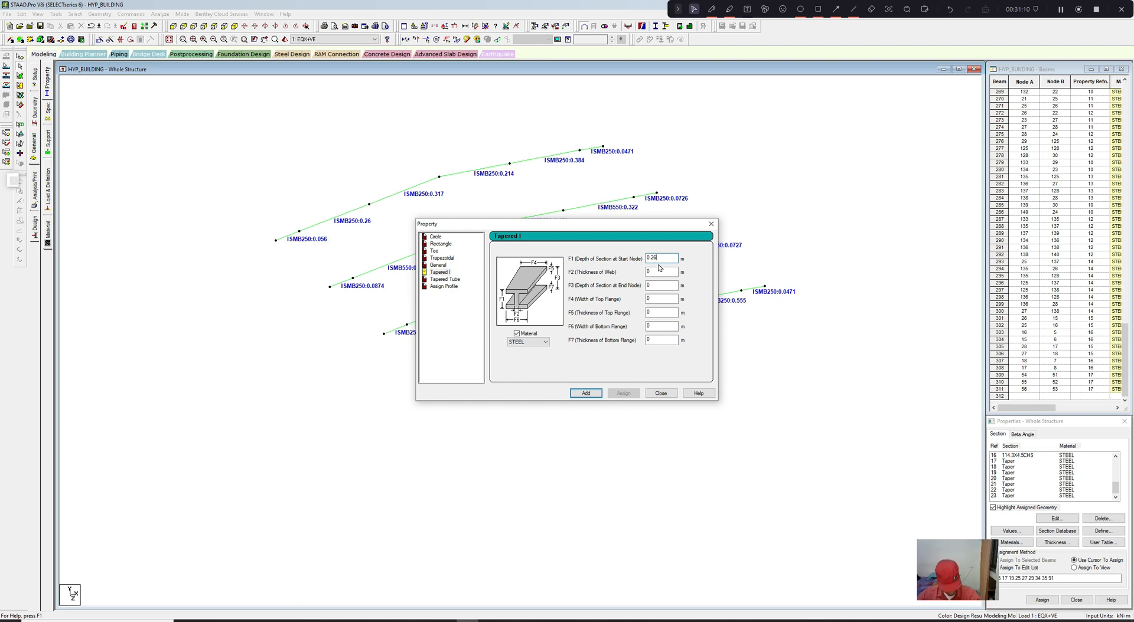
type("2")
left_click(659, 272)
type(".00")
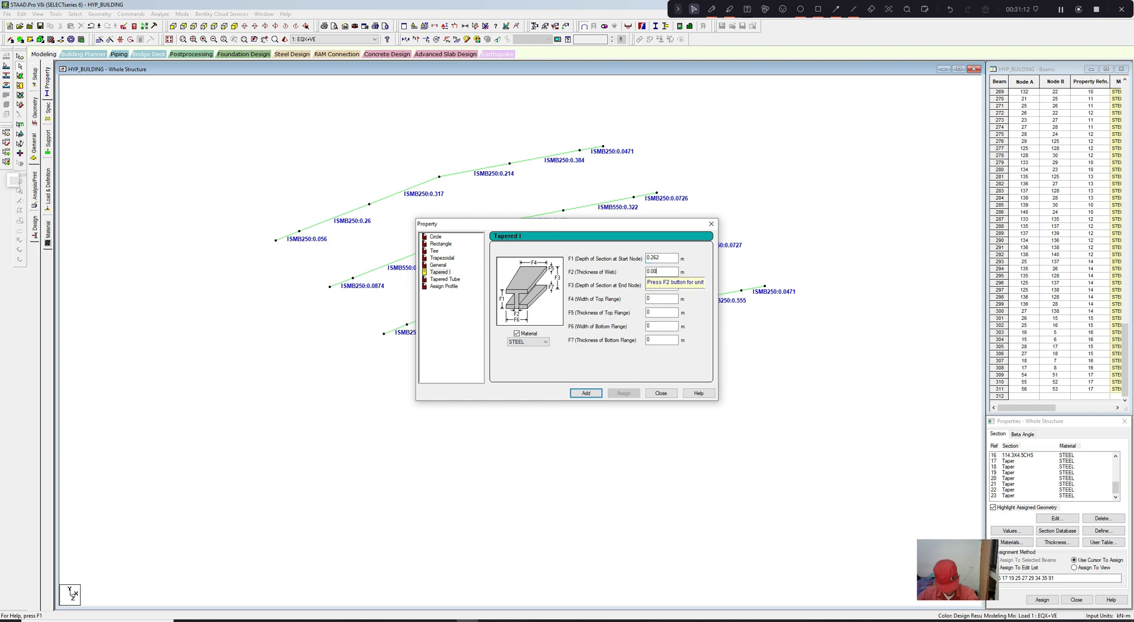
type("4")
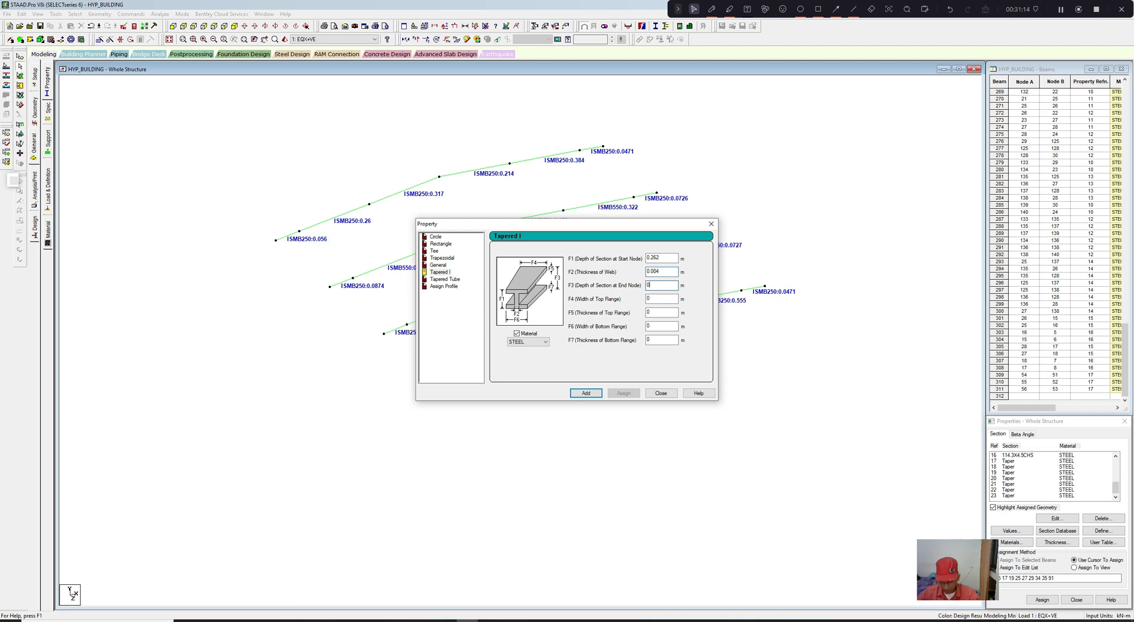
type(".262")
left_click(660, 298)
type(".13")
left_click(660, 313)
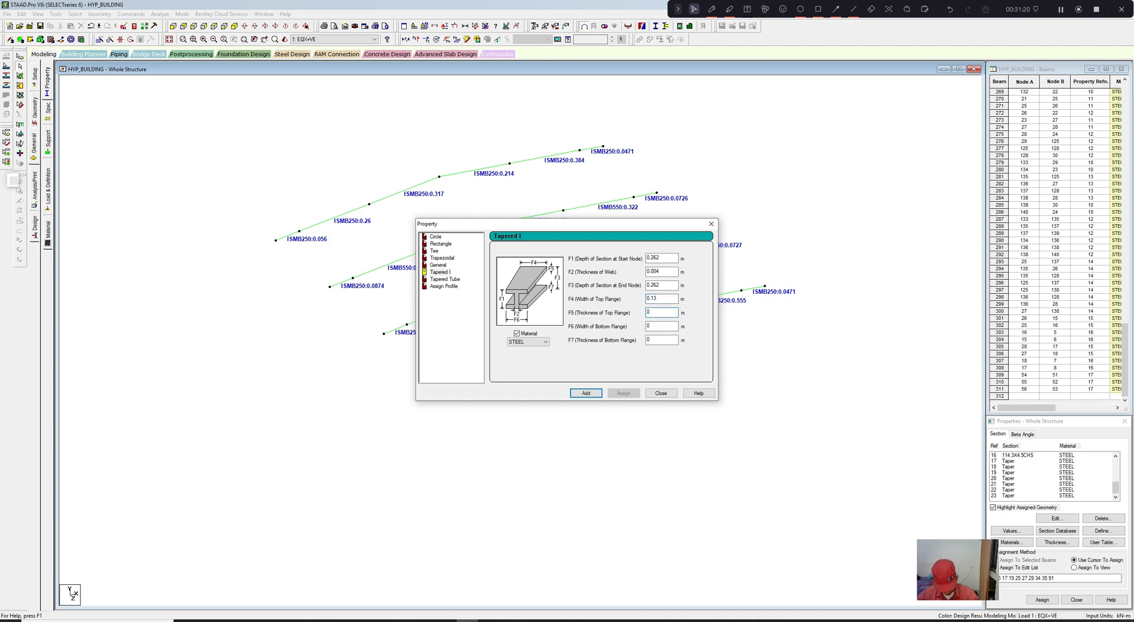
type(".006")
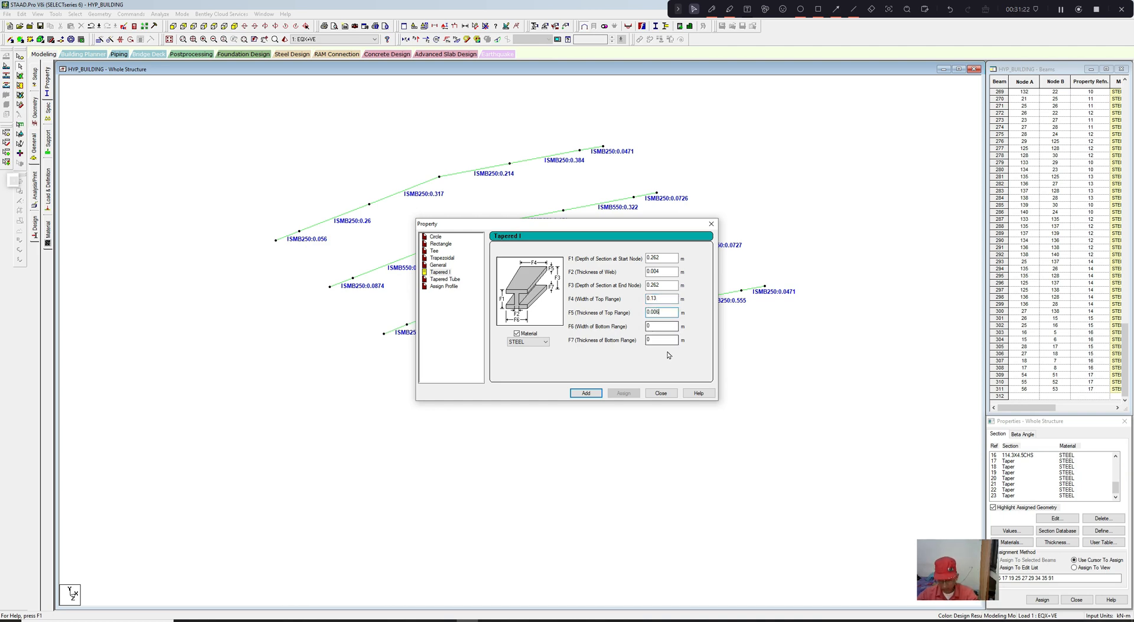
left_click(585, 394)
left_click(660, 393)
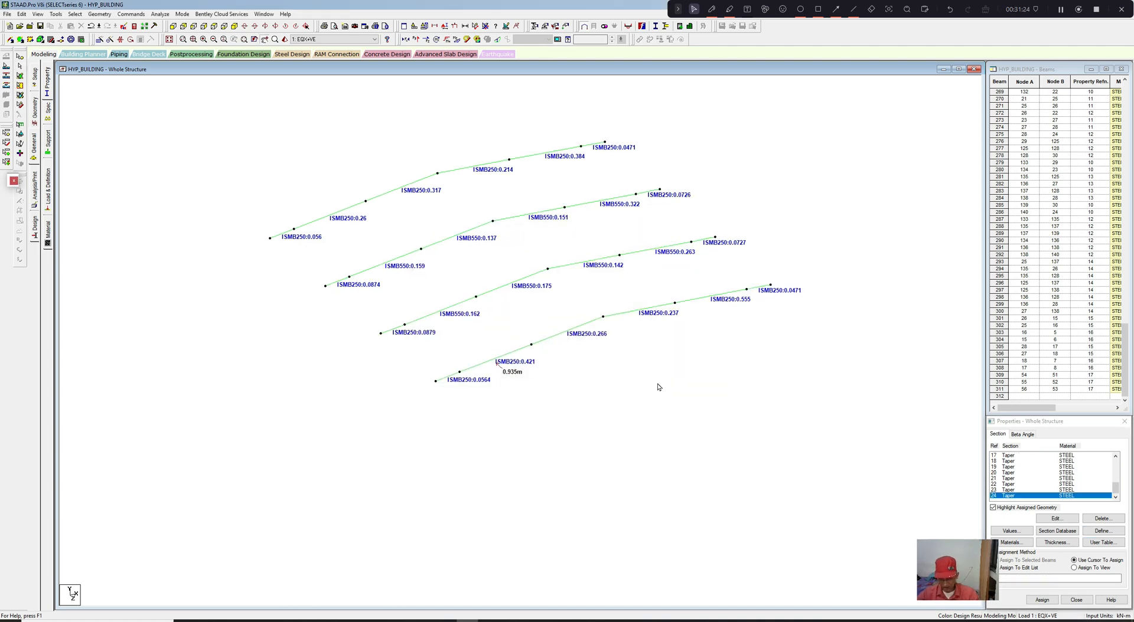
Step: Assign the new Tapered I section to the eight short cantilever beams at both ends of the four rafter lines, deleting the outdated results
left_click(390, 329)
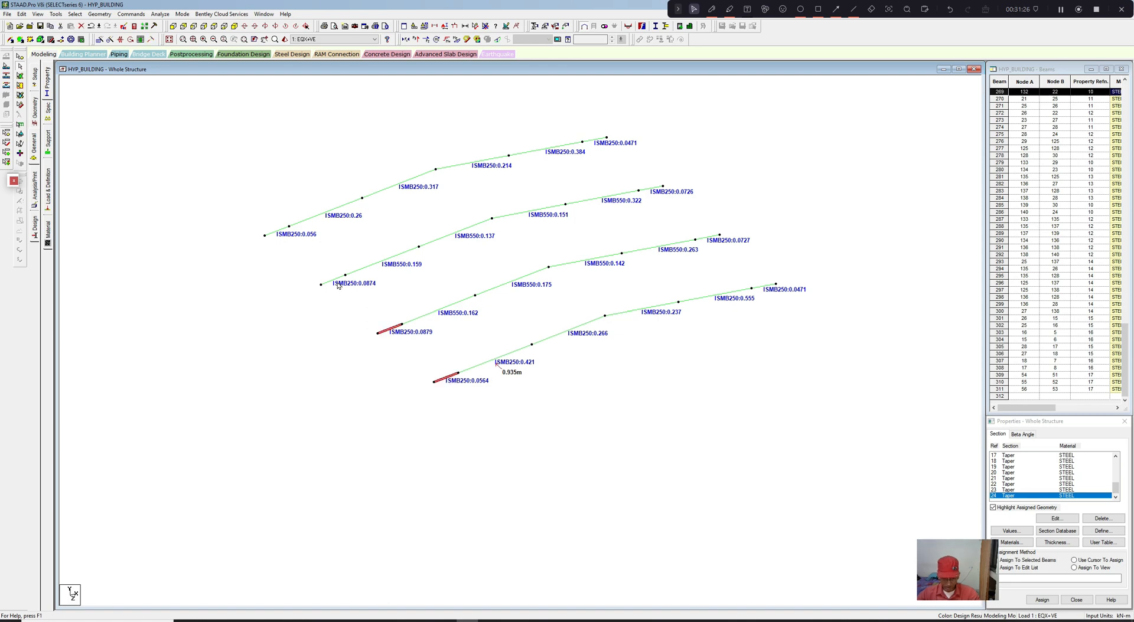
left_click(337, 279)
left_click(277, 230)
left_click(762, 288)
left_click(703, 237)
left_click(650, 192)
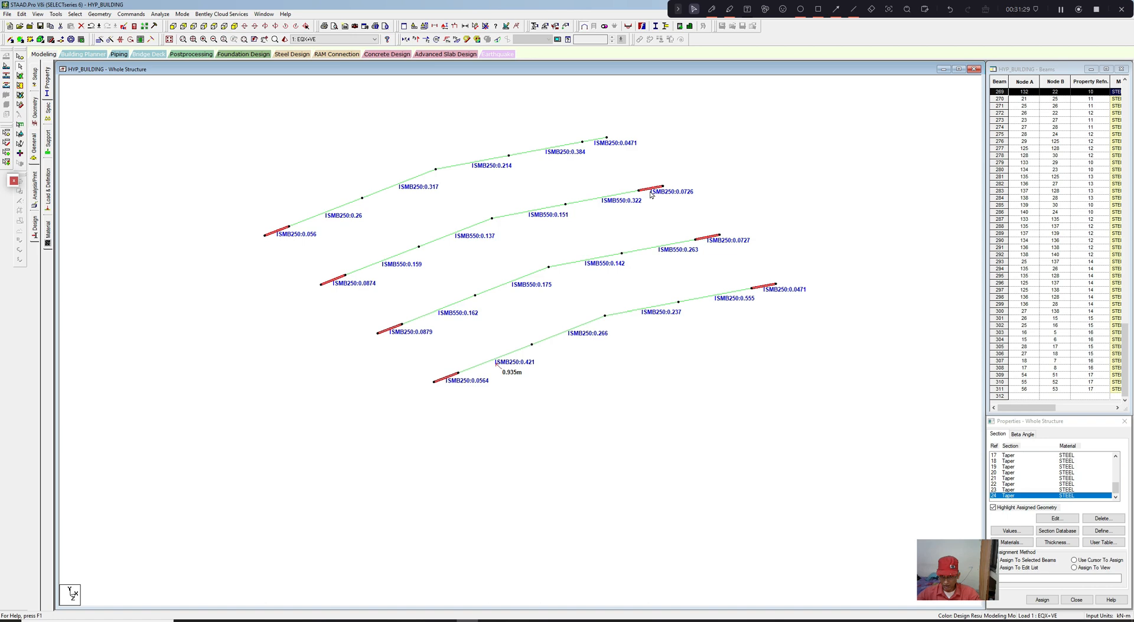
left_click(600, 145)
scroll(603, 177, "up", 1)
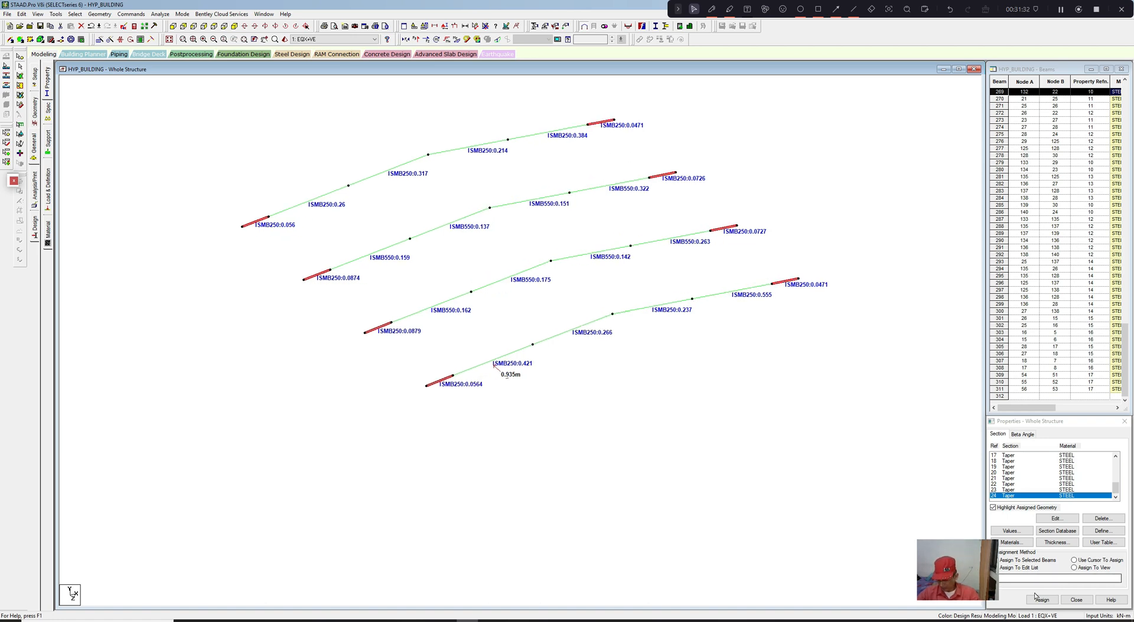
left_click_drag(970, 562, 49, 590)
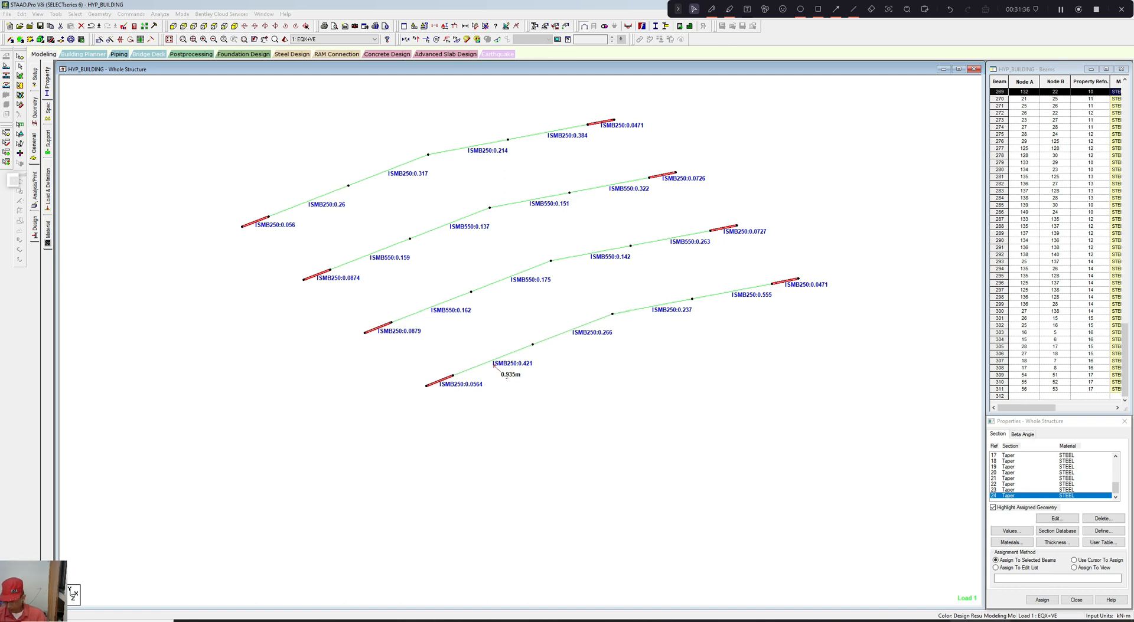
left_click(1032, 601)
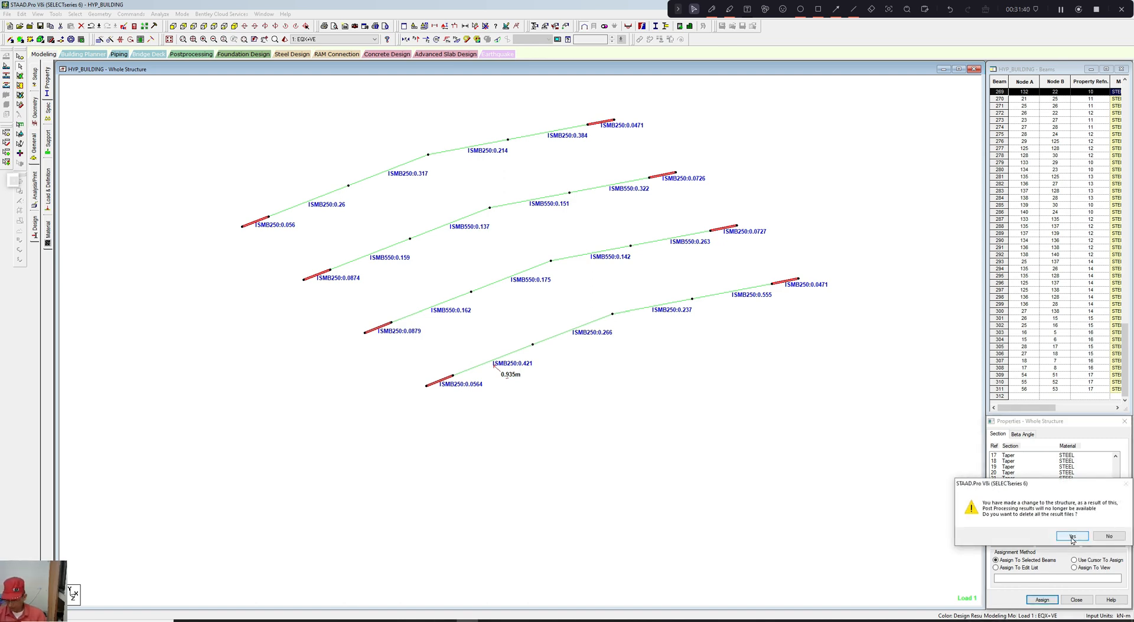
left_click(1072, 538)
left_click(886, 511)
Step: Assign the 0.262 m deep Tapered I section to all ISMB250 beams of the two outer rafter lines, then clear the selection
key("Left")
key("Left")
key("Left")
key("Left")
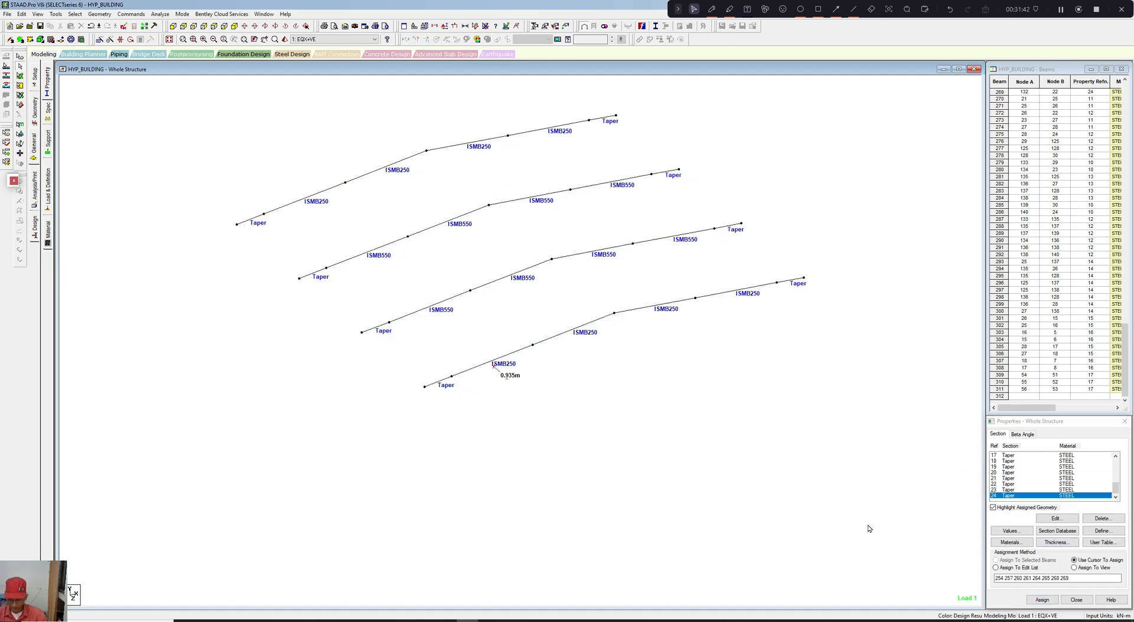
left_click(493, 364)
left_click(578, 328, "ctrl")
left_click(657, 305, "ctrl")
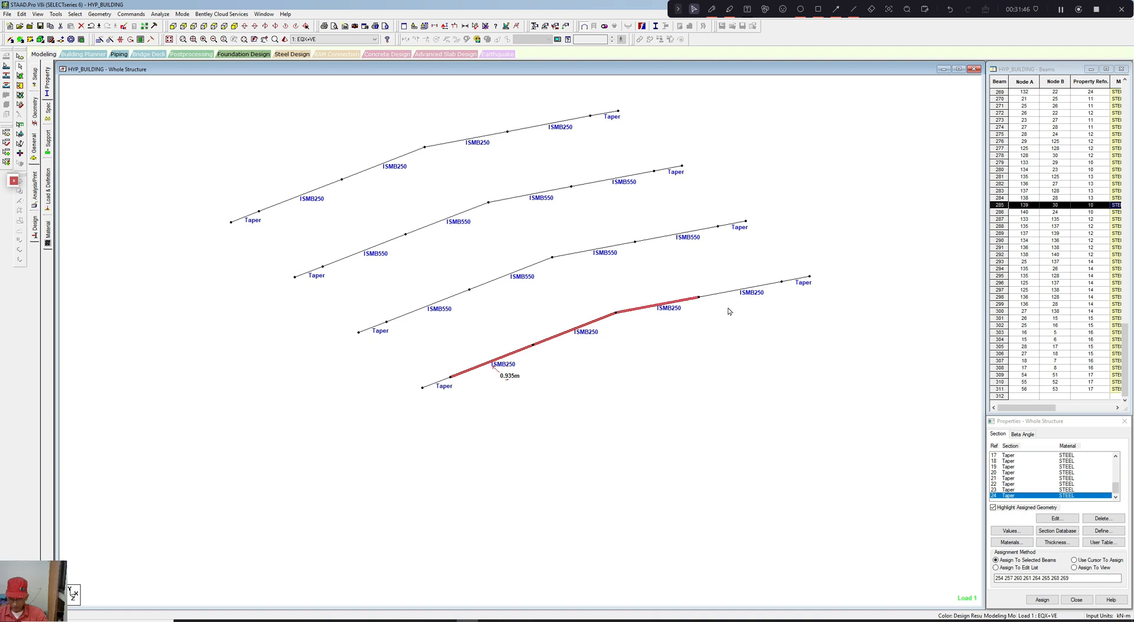
left_click(737, 299, "ctrl")
middle_click_drag(731, 325, 727, 347)
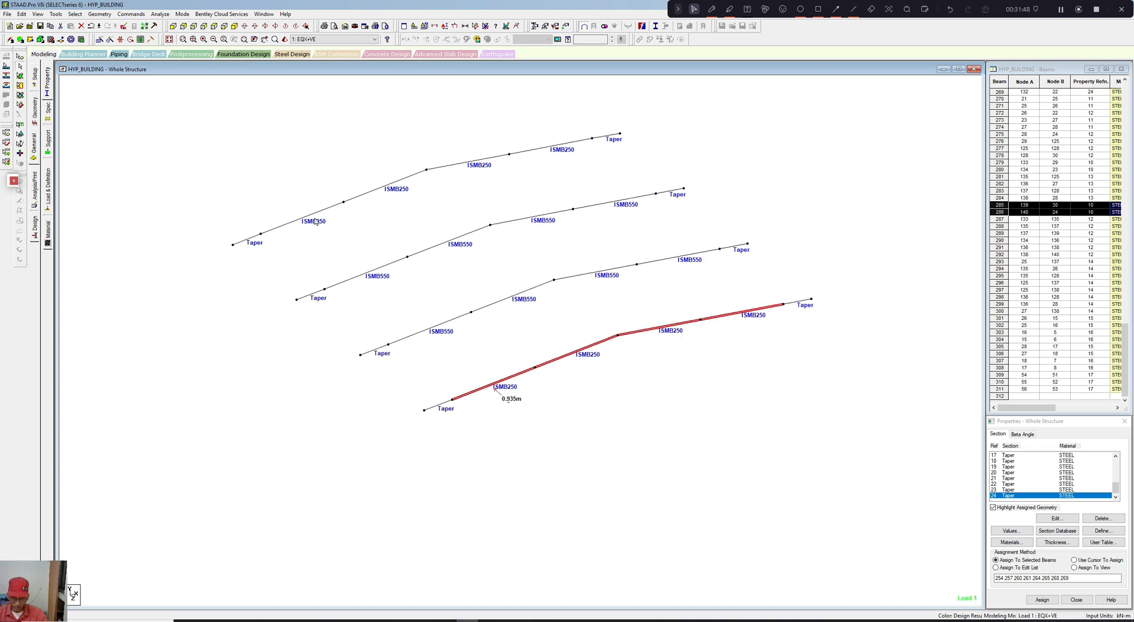
left_click(332, 213, "ctrl")
left_click(382, 195, "ctrl")
left_click(479, 165, "ctrl")
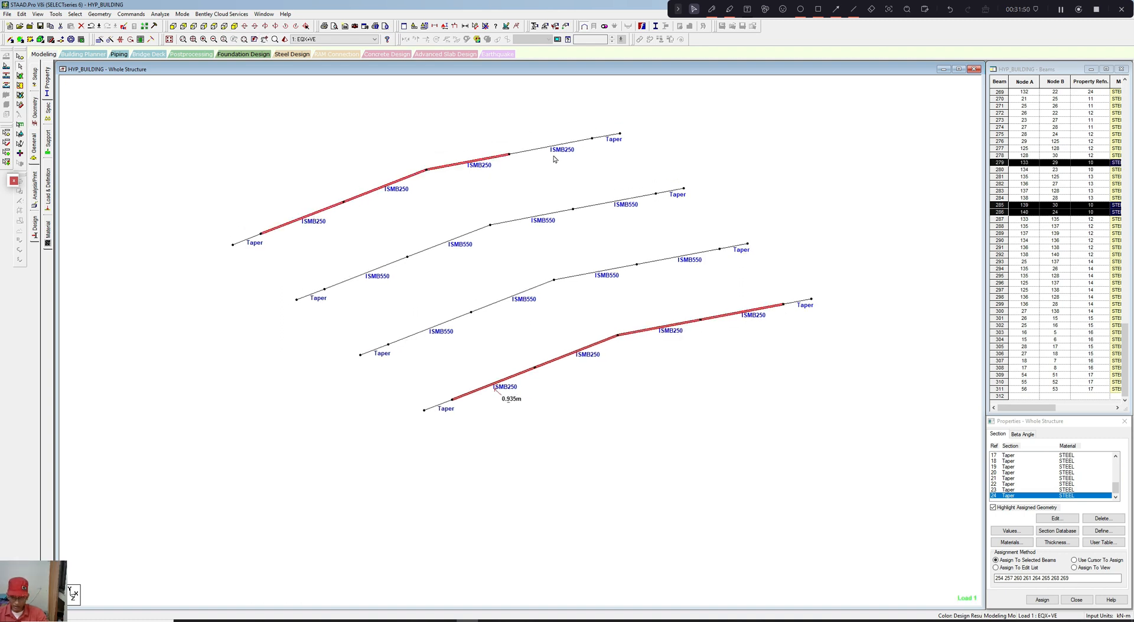
left_click(558, 151, "ctrl")
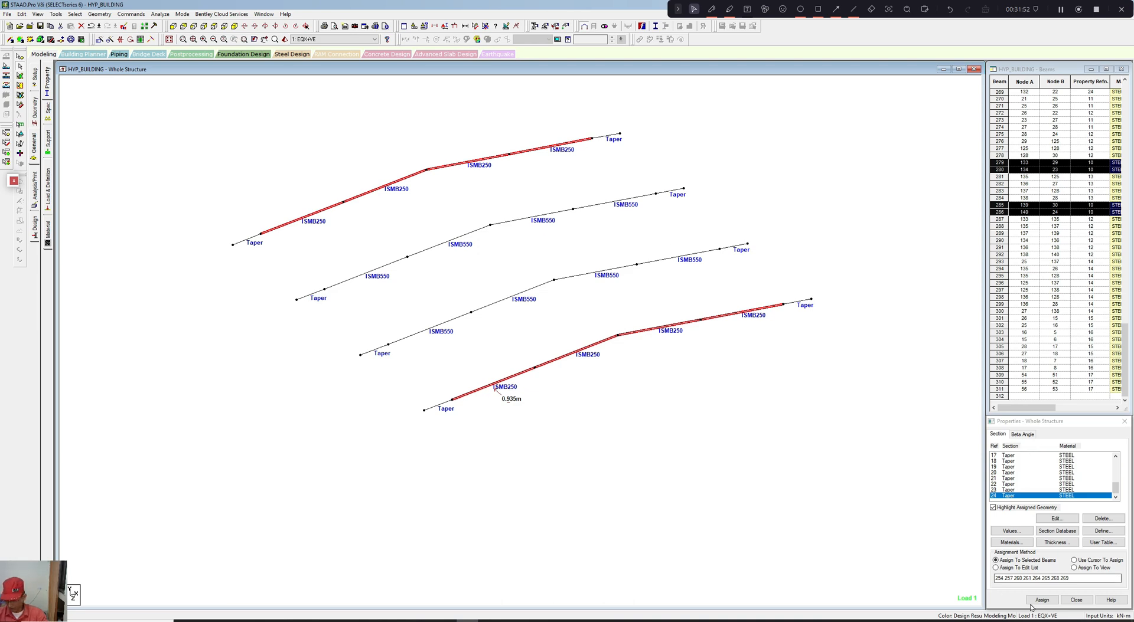
left_click(1042, 600)
left_click(1072, 536)
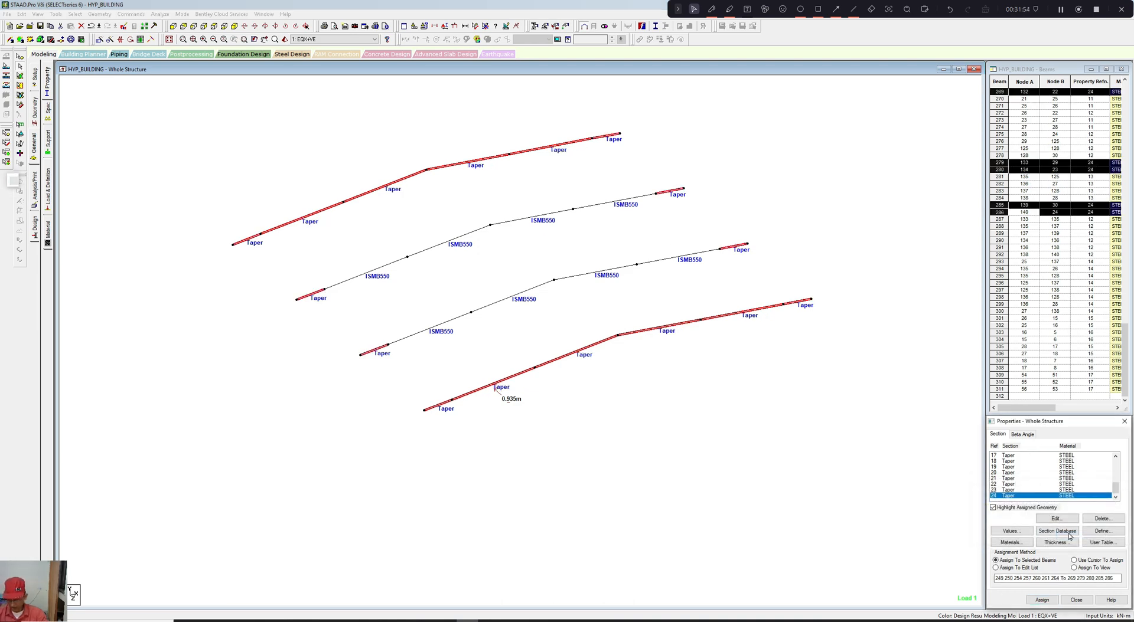
left_click(819, 473)
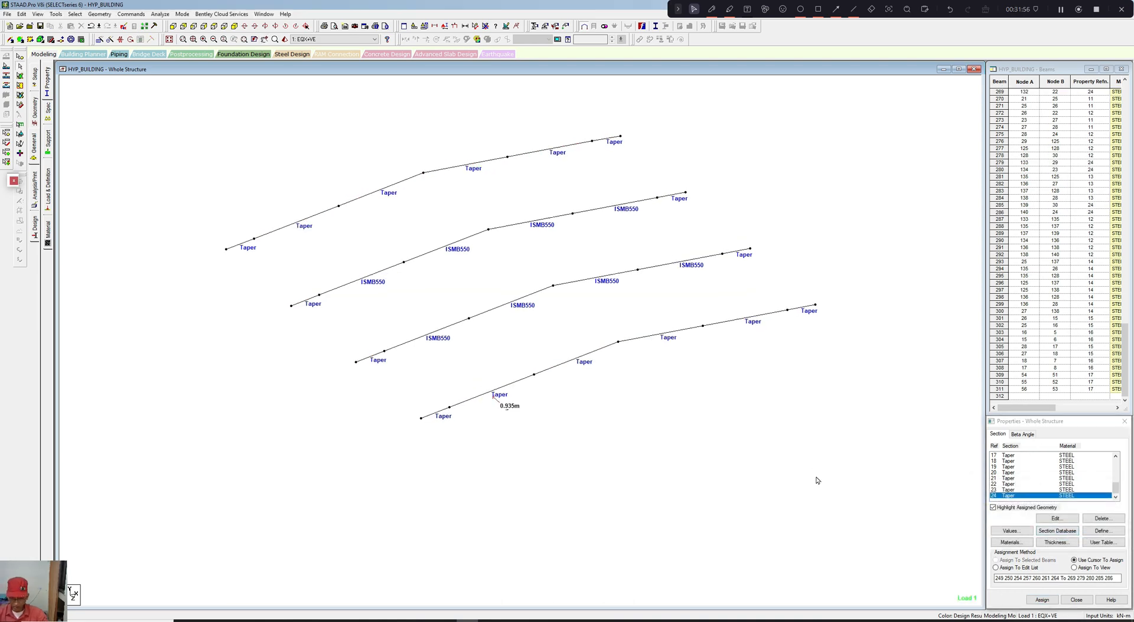
Step: Select the lower-end ISMB550 beam of the front middle rafter line and measure that rafter's span between its cantilevers
left_click(470, 326)
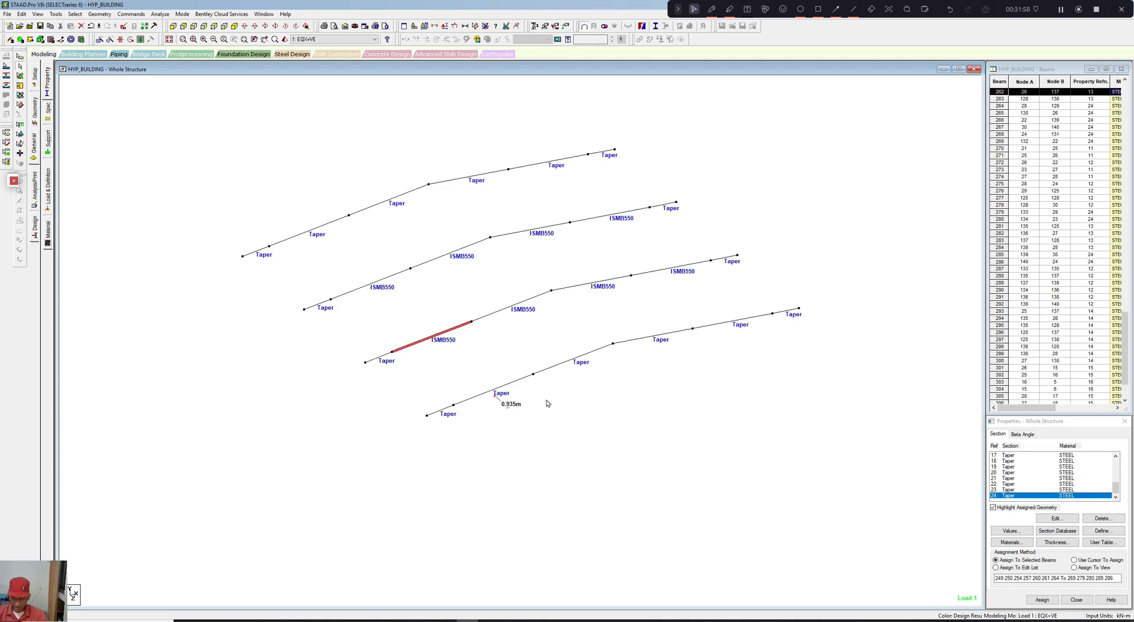
left_click(475, 26)
left_click(391, 353)
scroll(448, 364, "up", 3)
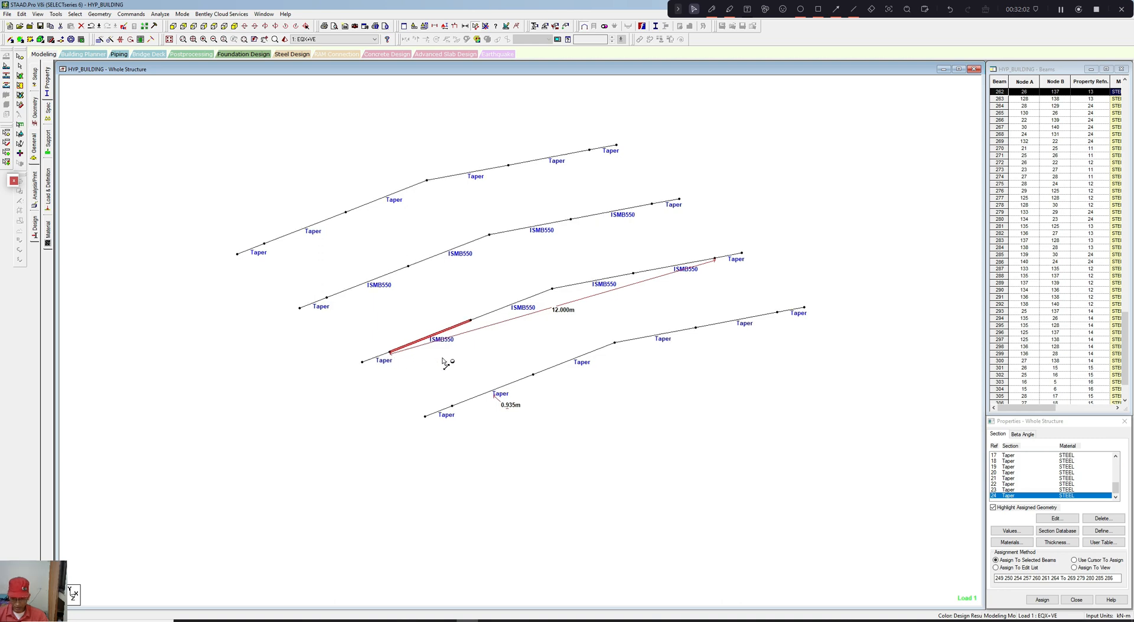
scroll(468, 366, "up", 1)
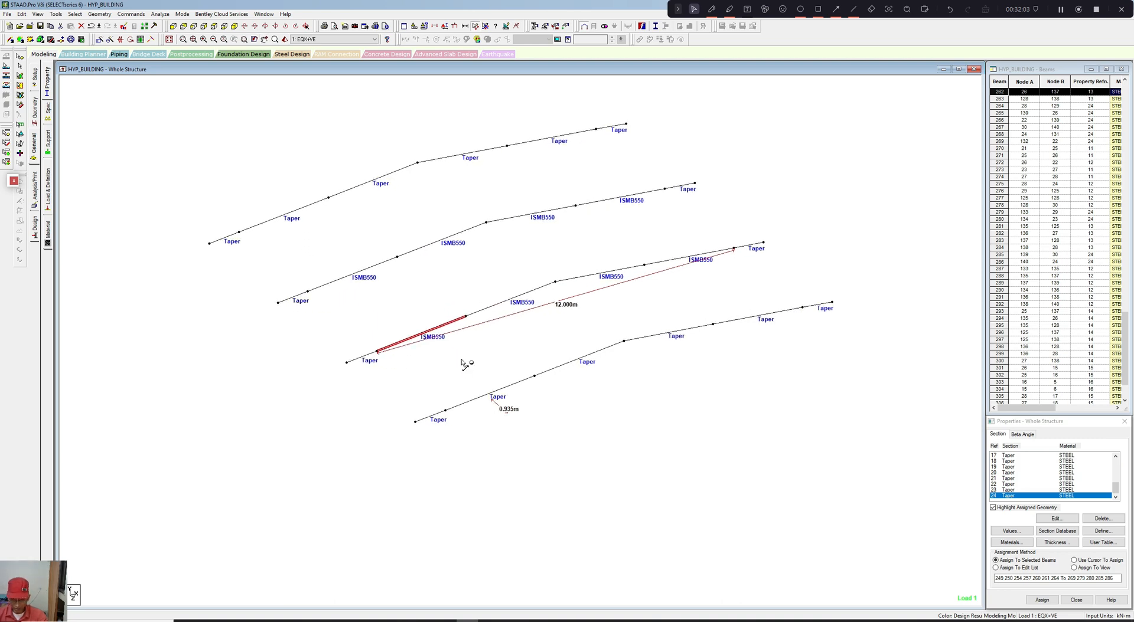
Step: Add the remaining ISMB550 beams of both middle rafter lines to the selection
left_click(490, 309, "ctrl")
left_click(596, 278, "ctrl")
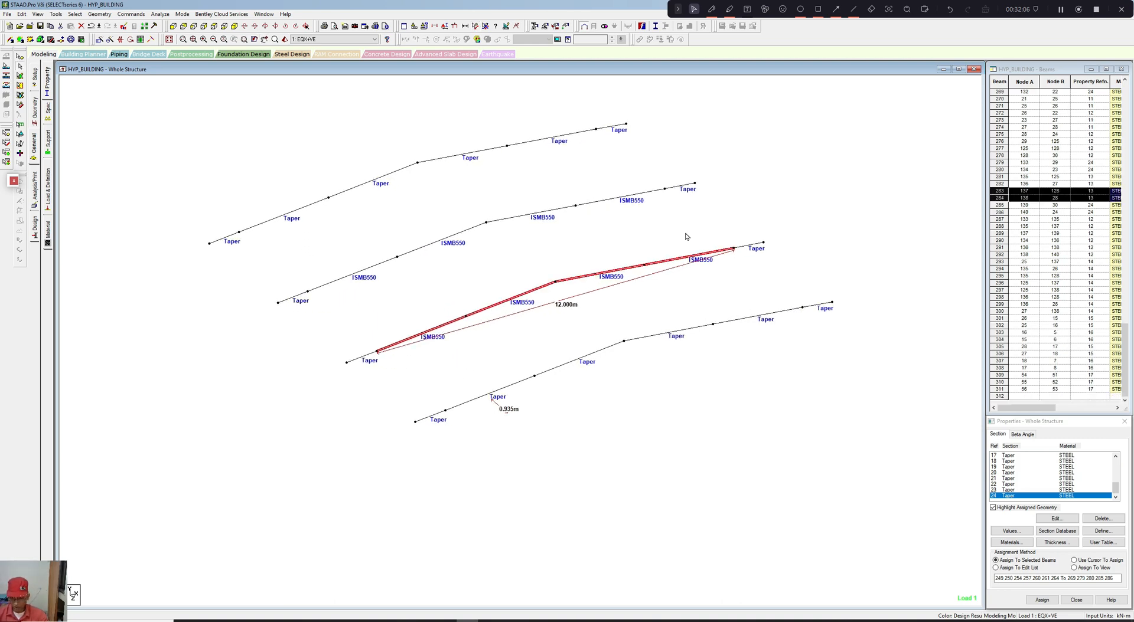
left_click(638, 193, "ctrl")
left_click(559, 210, "ctrl")
left_click(461, 236, "ctrl")
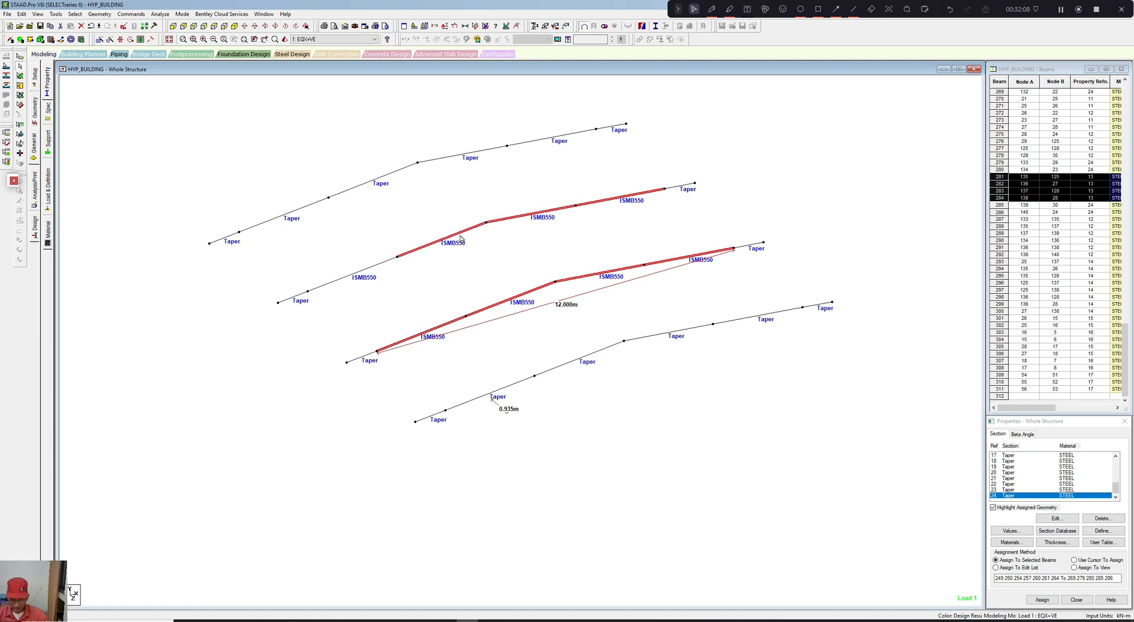
left_click(376, 269, "ctrl")
Step: Define a steel Tapered I section with 0.420 m end depths, 0.005 m web and 0.2 m by 0.010 m top flange, and assign it to the selected beams
left_click(1051, 517)
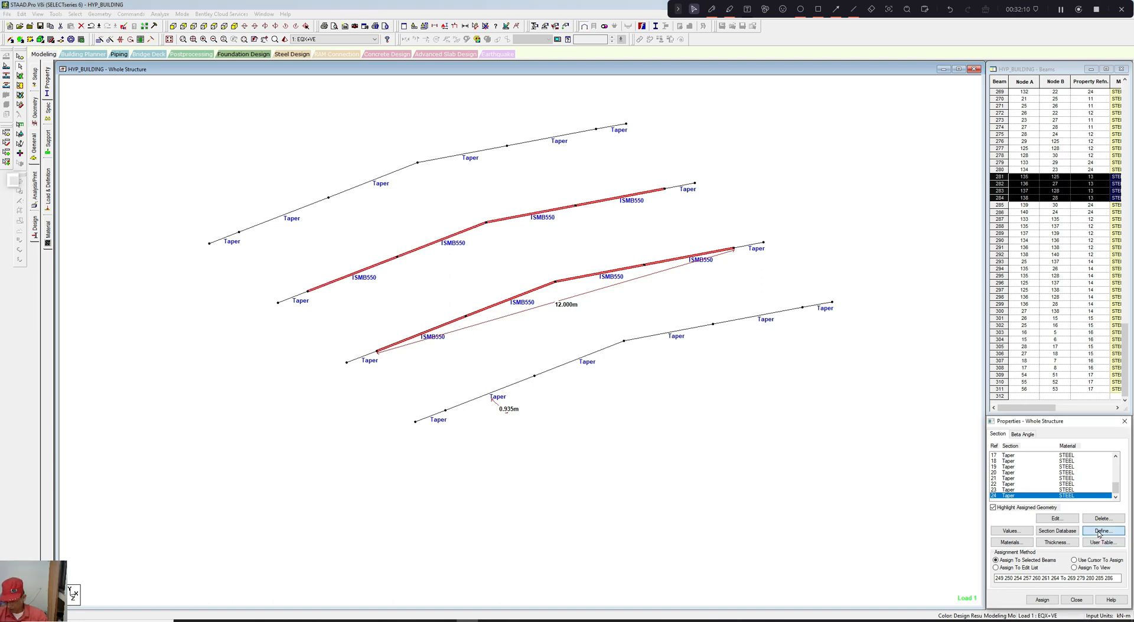
left_click(440, 273)
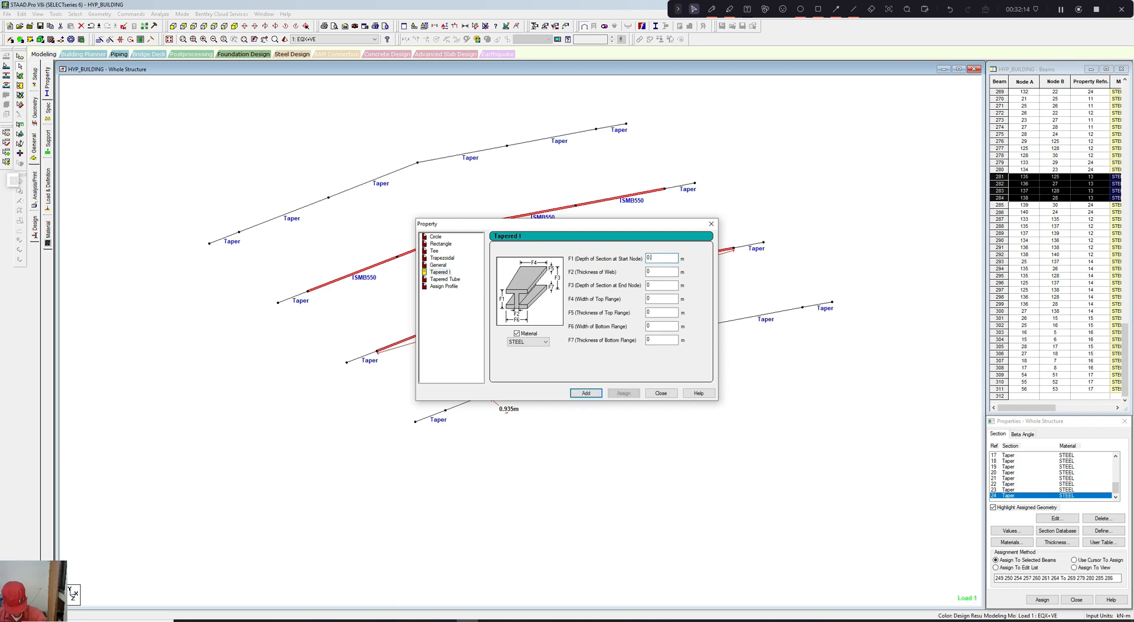
type(".420")
key("Tab")
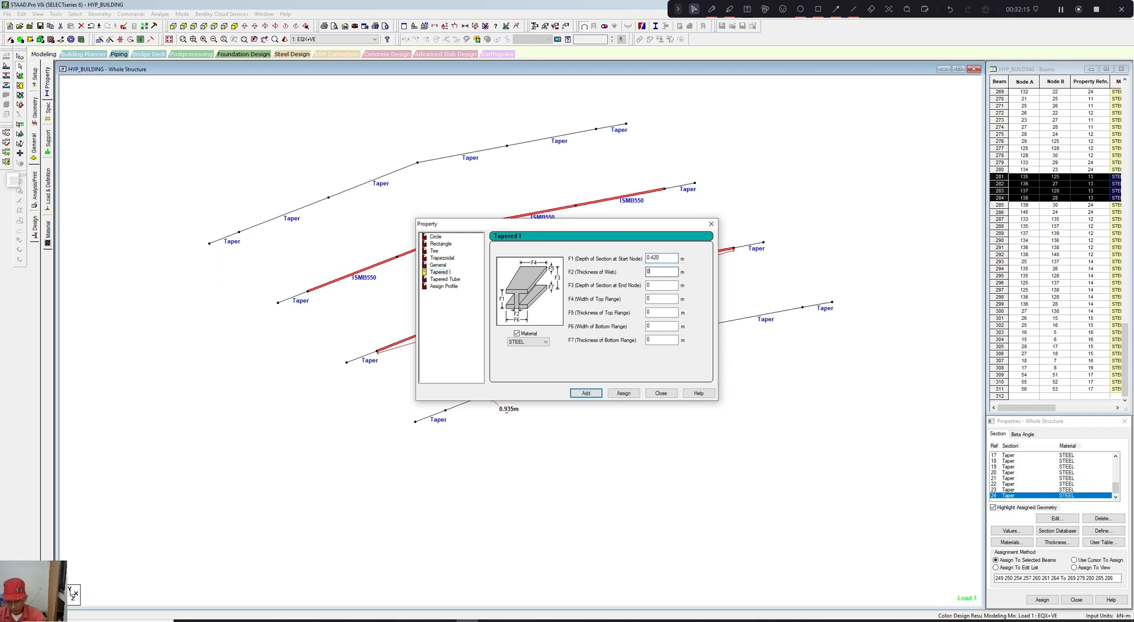
type(".005")
key("Tab")
type(".4")
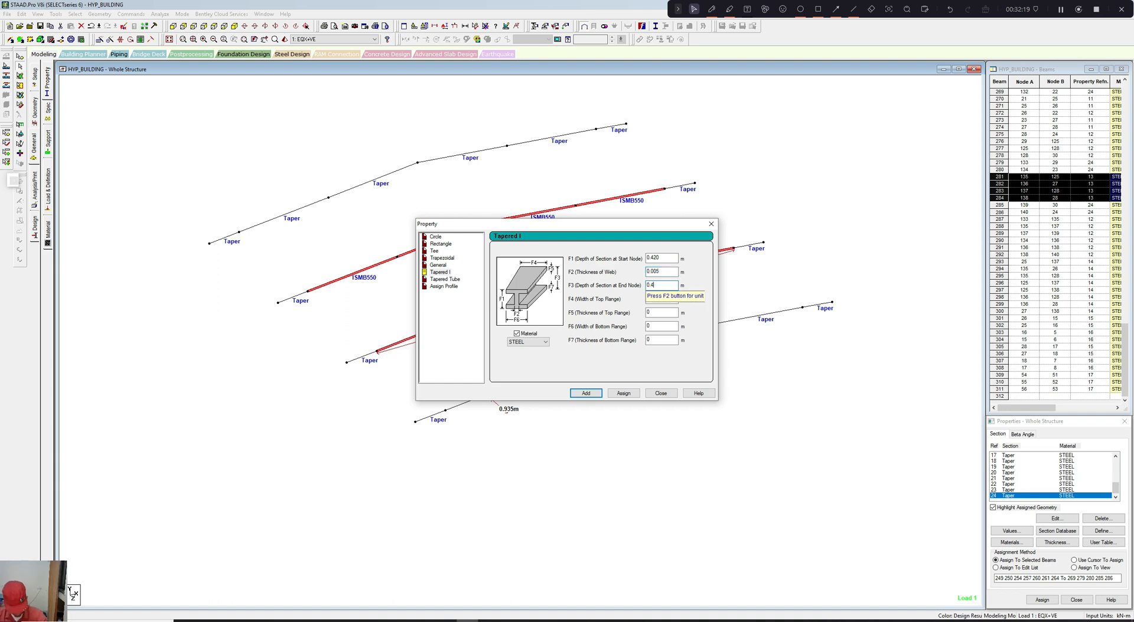
type("20")
key("Tab")
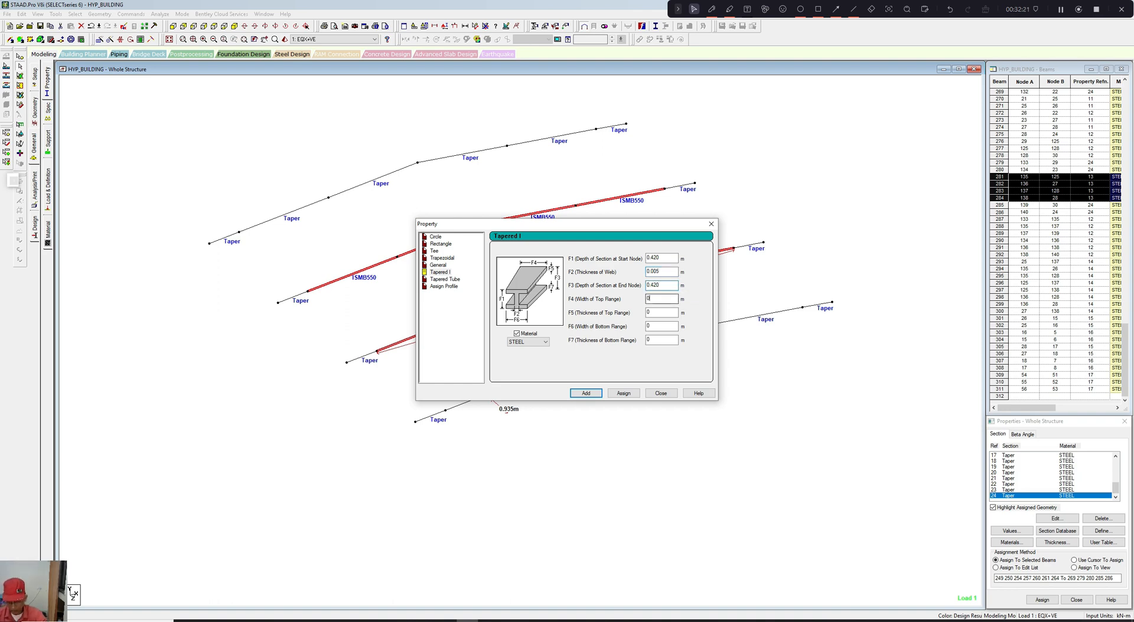
type(".175")
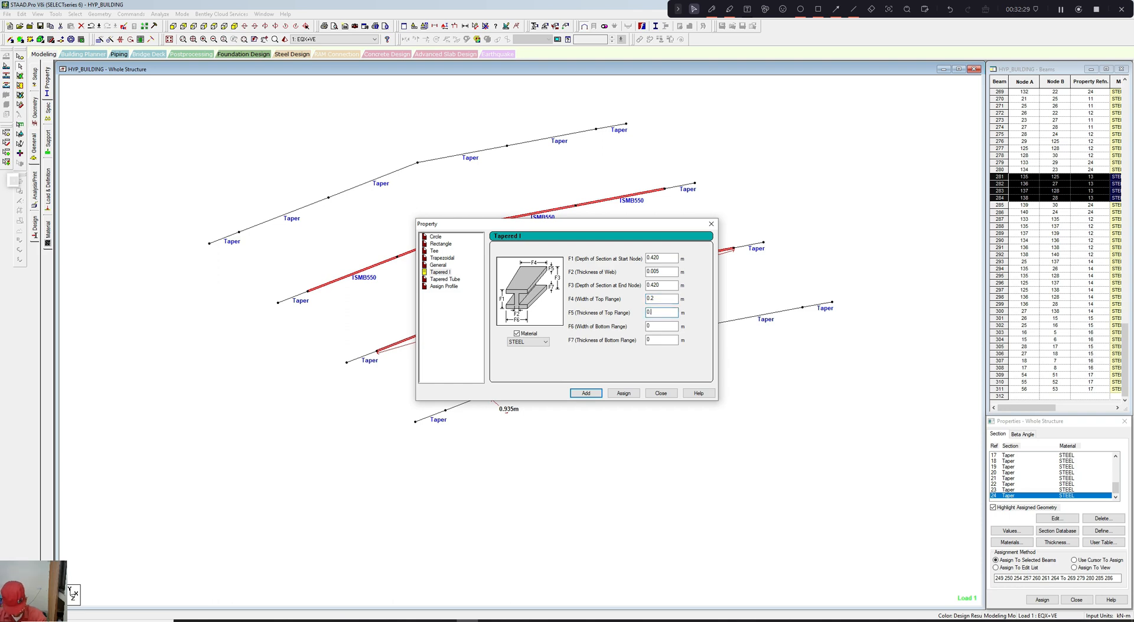
type(".010")
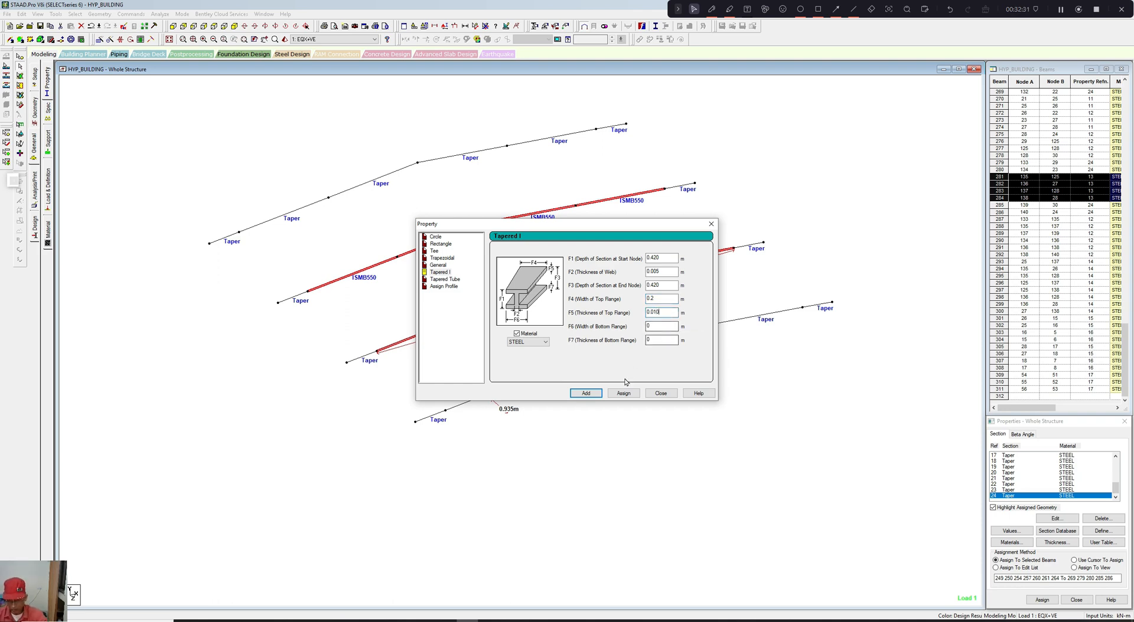
left_click(623, 393)
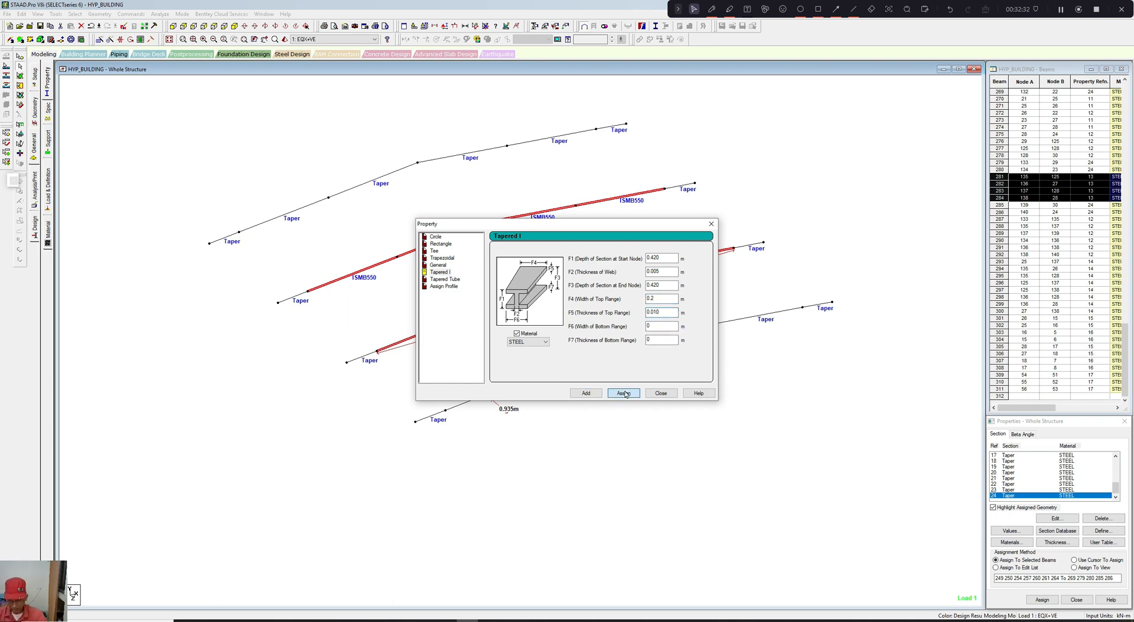
left_click(661, 394)
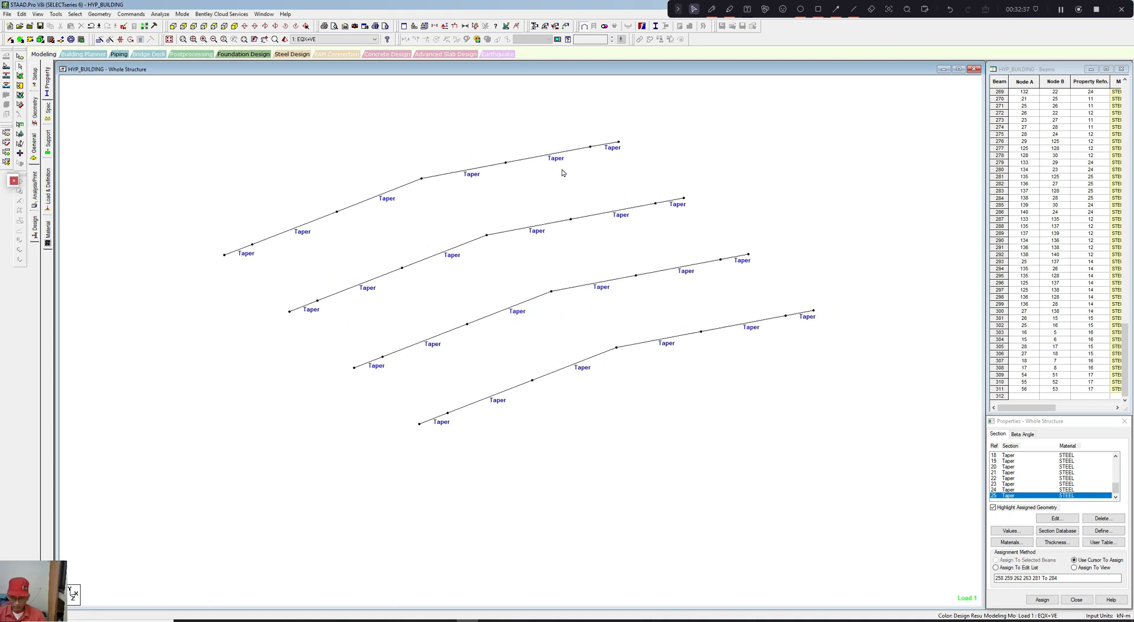
Step: Save the modified structure, run the analysis and steel design, and stay in modelling mode
left_click(194, 17)
left_click(194, 25)
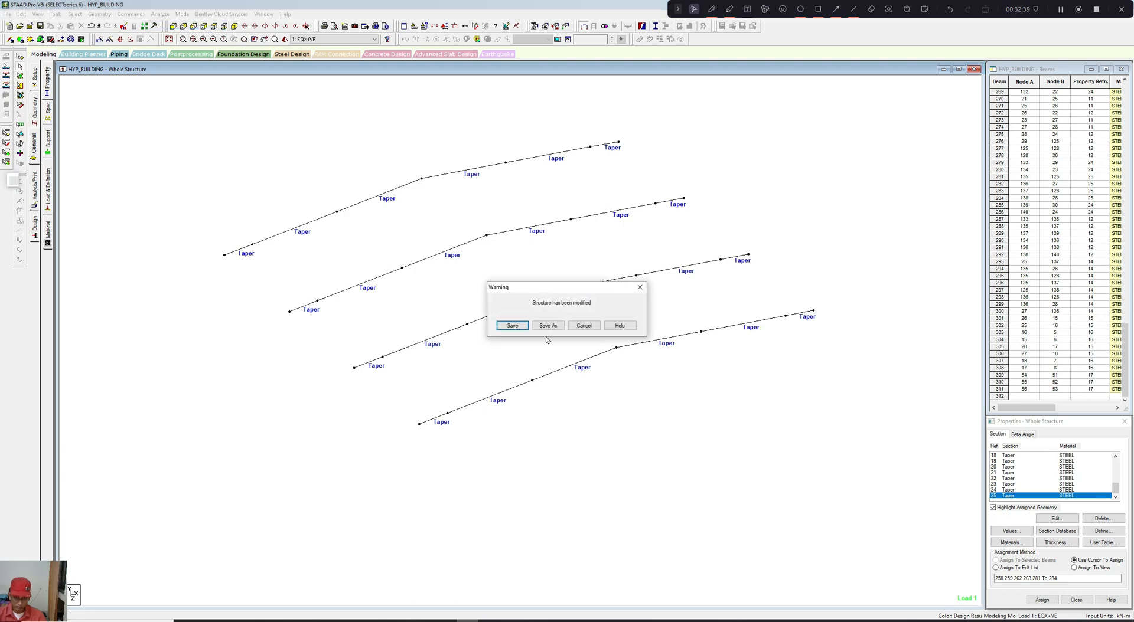
left_click(512, 325)
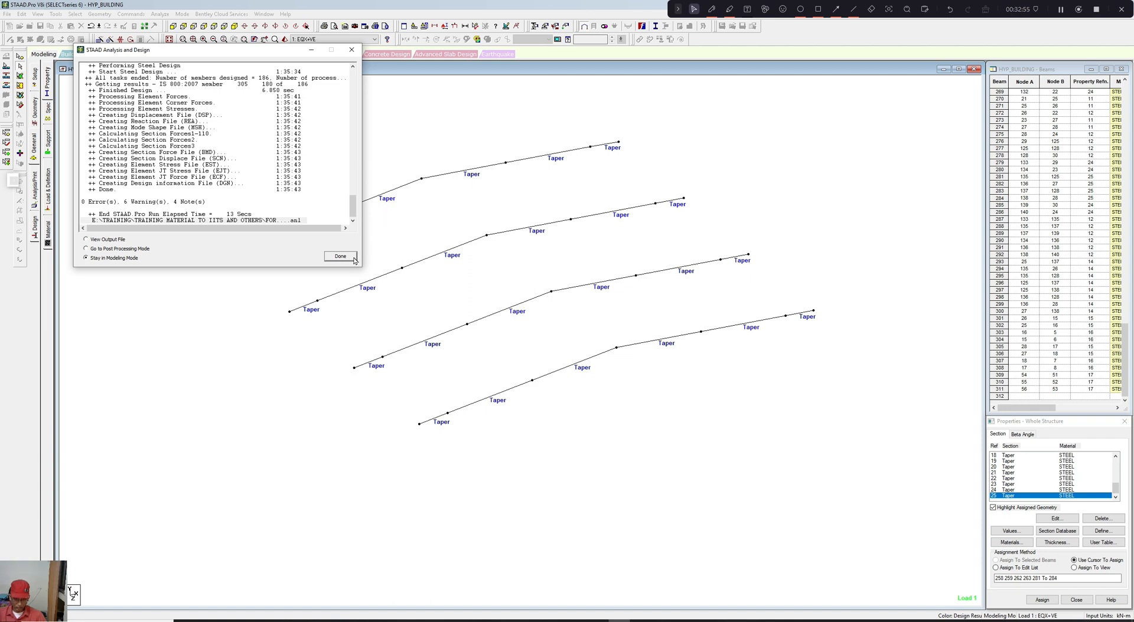
left_click(342, 257)
Step: Display the design results diagram based on actual ratio, with values shown on the rafters and cantilevers
right_click(404, 222)
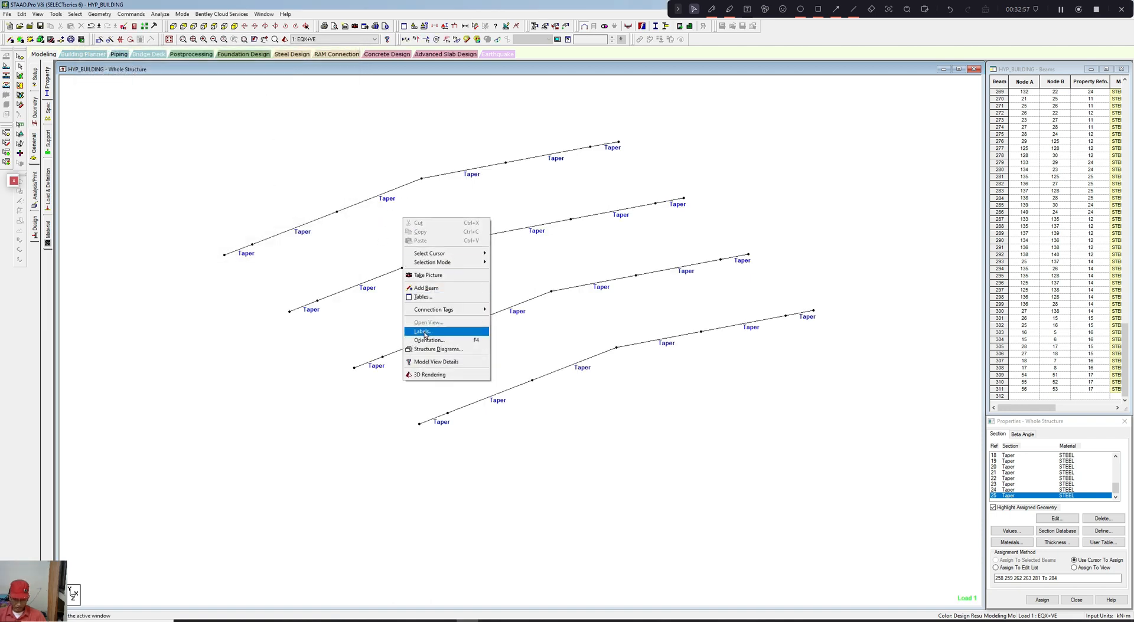
left_click(439, 331)
left_click(577, 188)
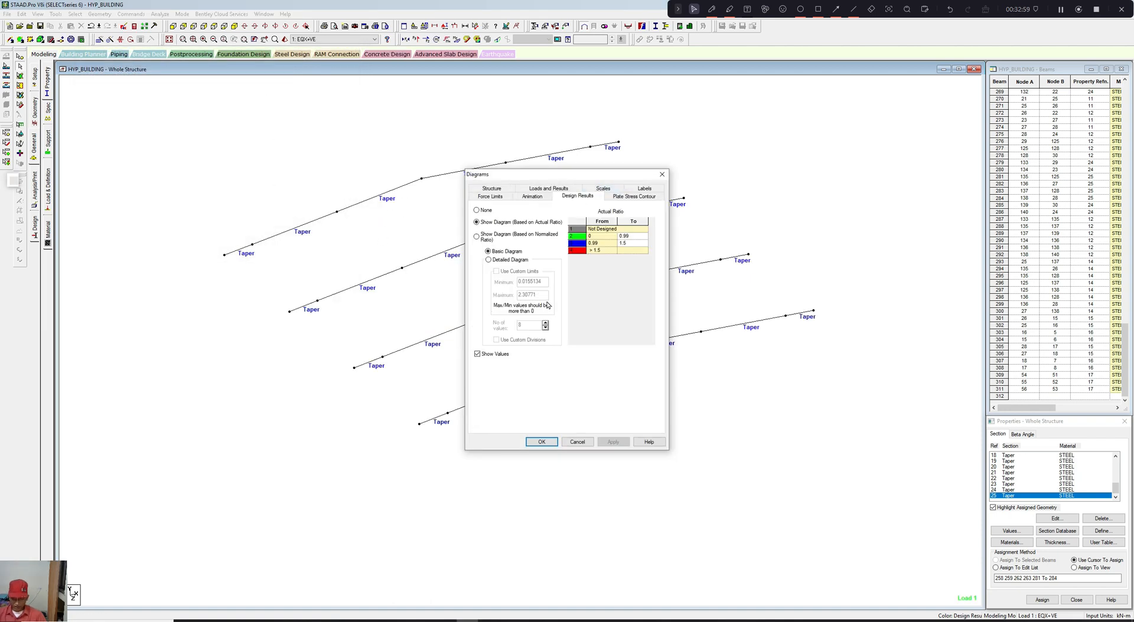
left_click(541, 441)
scroll(533, 372, "up", 2)
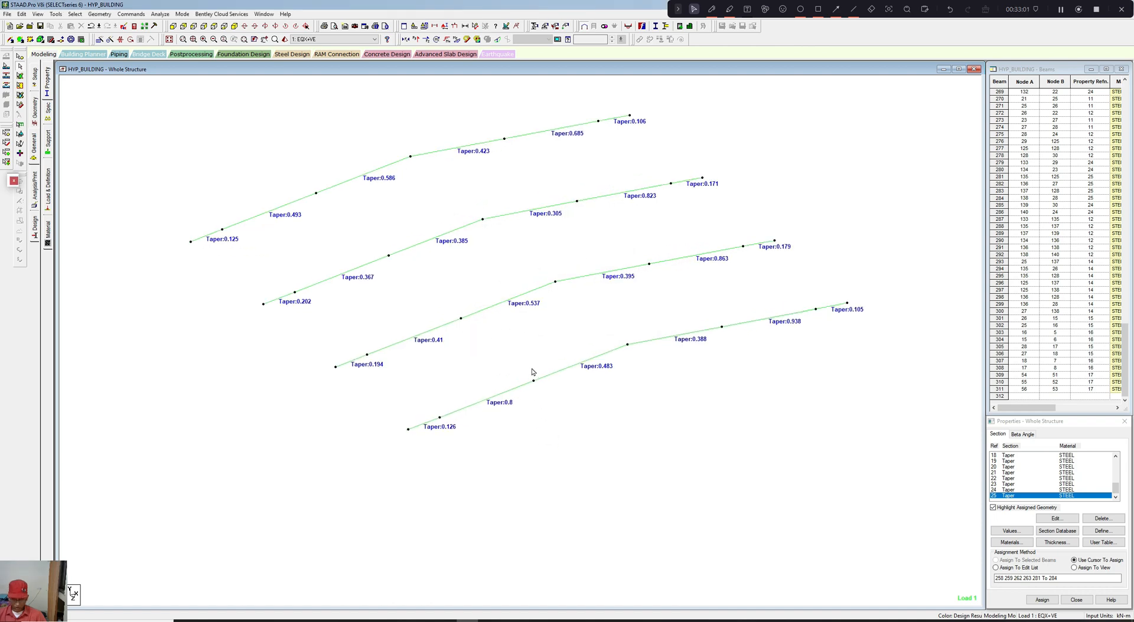
scroll(530, 353, "down", 3)
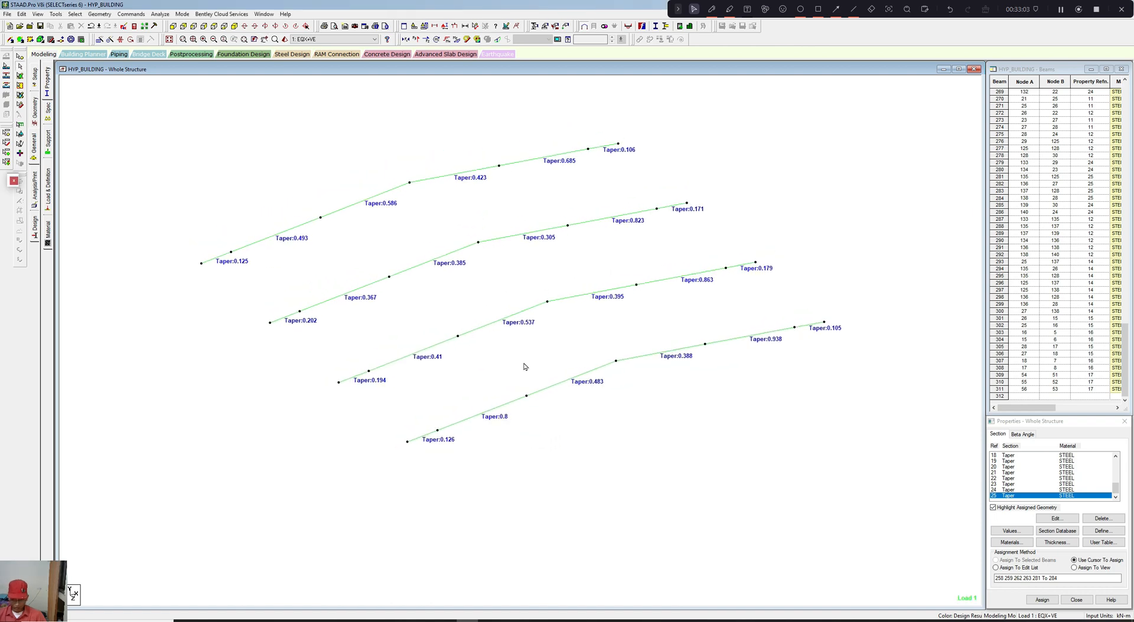
Step: Examine the design ratios of individual beams along the two middle rafter lines
middle_click_drag(530, 370, 542, 359)
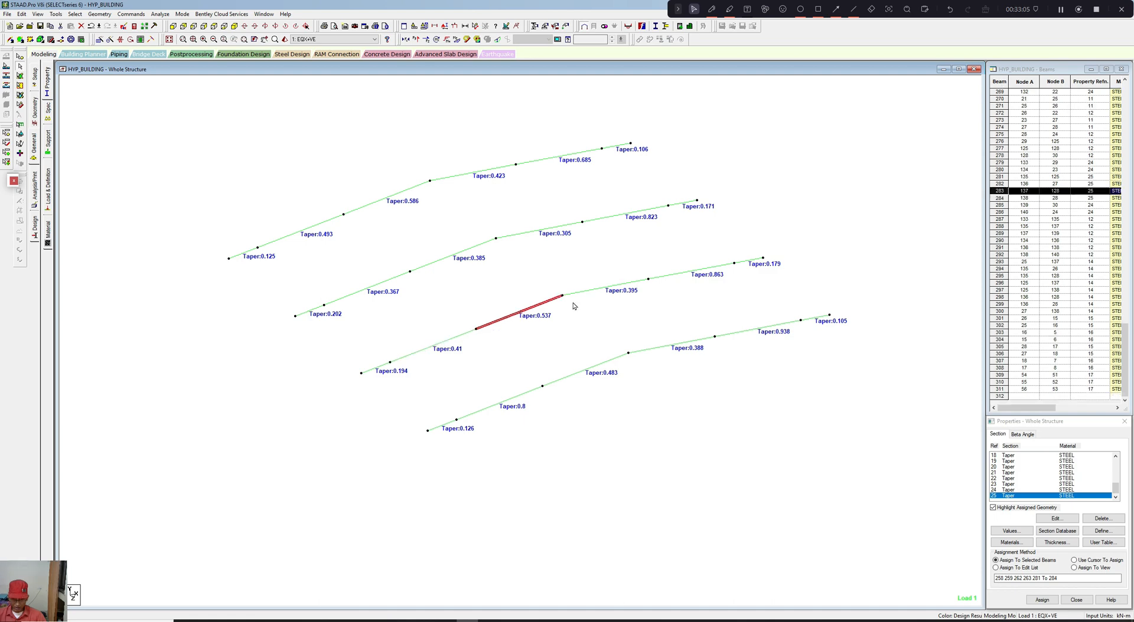
left_click(653, 281)
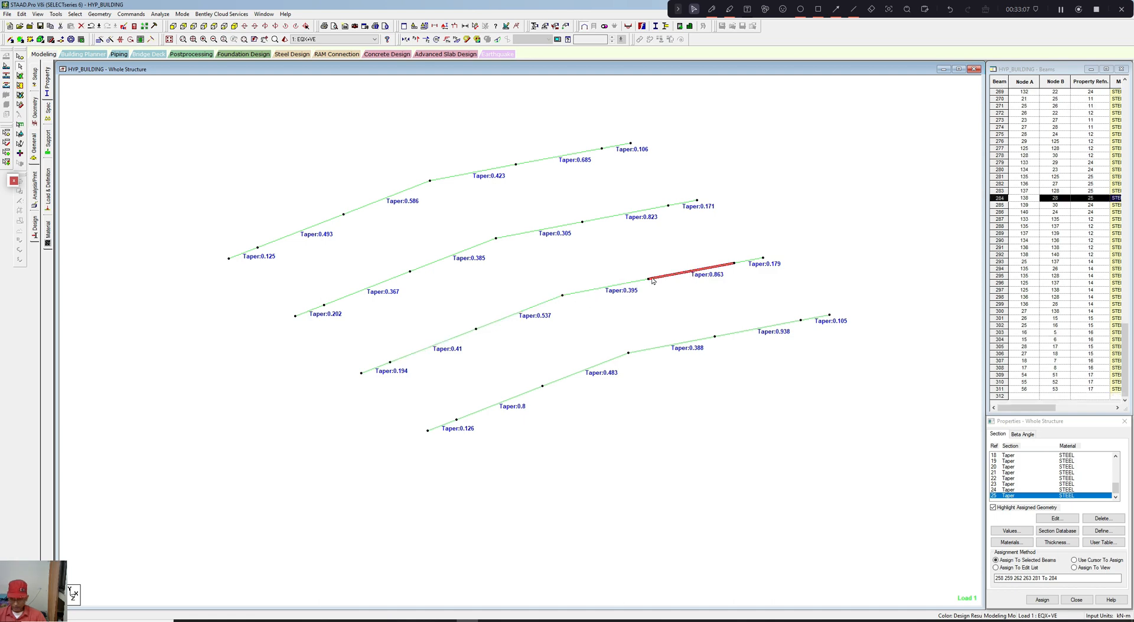
left_click(624, 282)
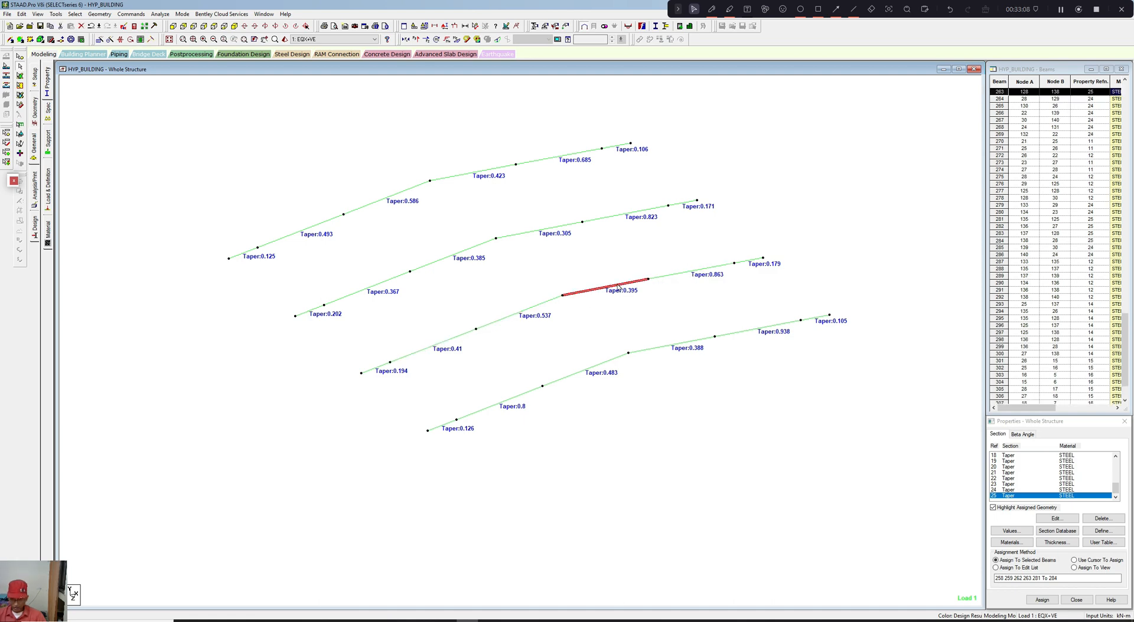
left_click(458, 256)
left_click(386, 282)
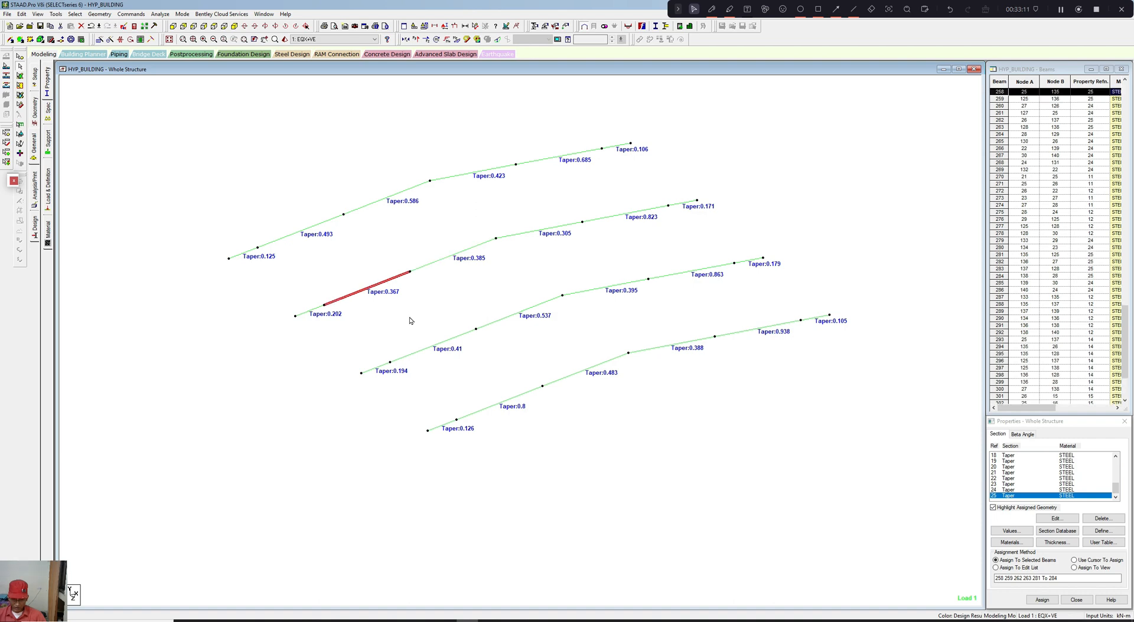
left_click(431, 351)
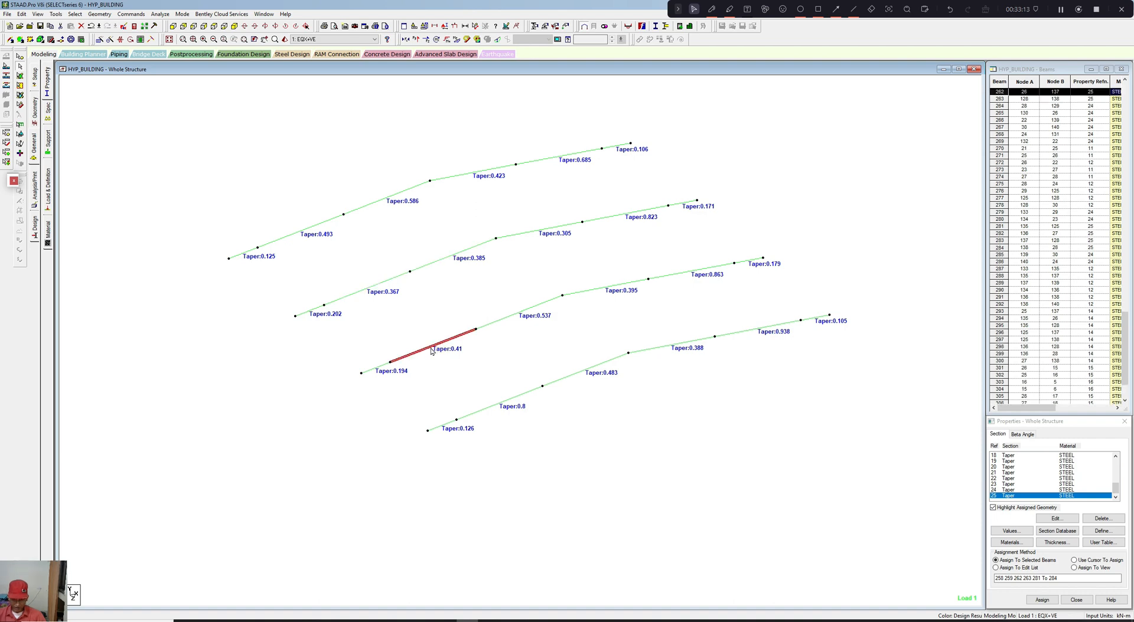
left_click(513, 319)
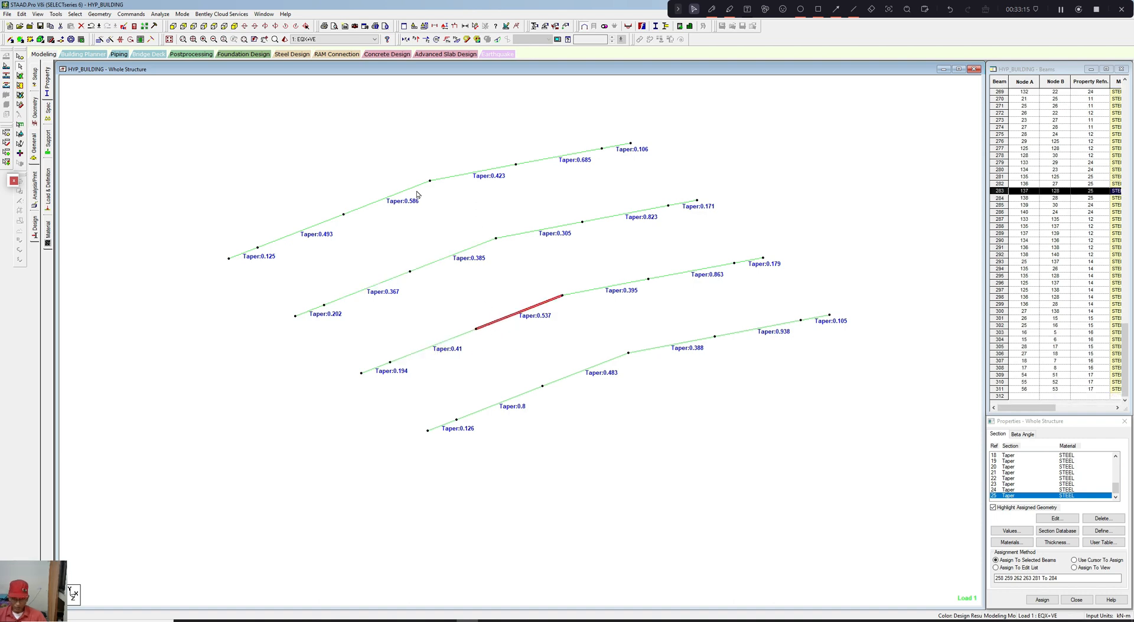
Step: Select all the rafters and cantilevers and open a 3D rendered view of their sections
left_click_drag(293, 139, 811, 488)
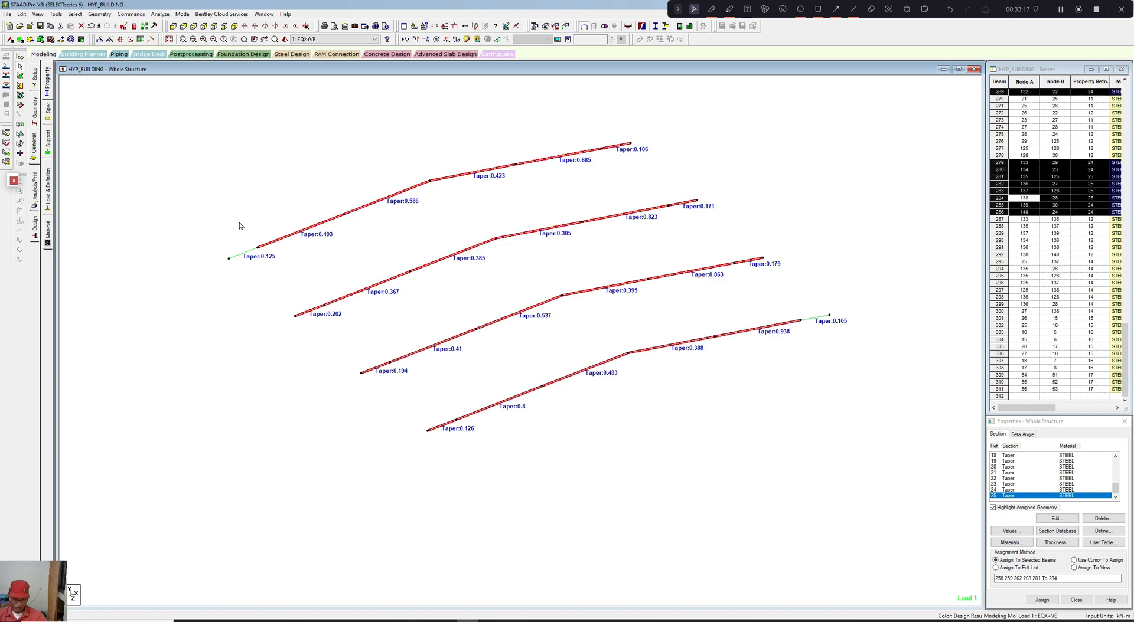
left_click_drag(240, 226, 287, 274, "ctrl")
left_click(285, 38)
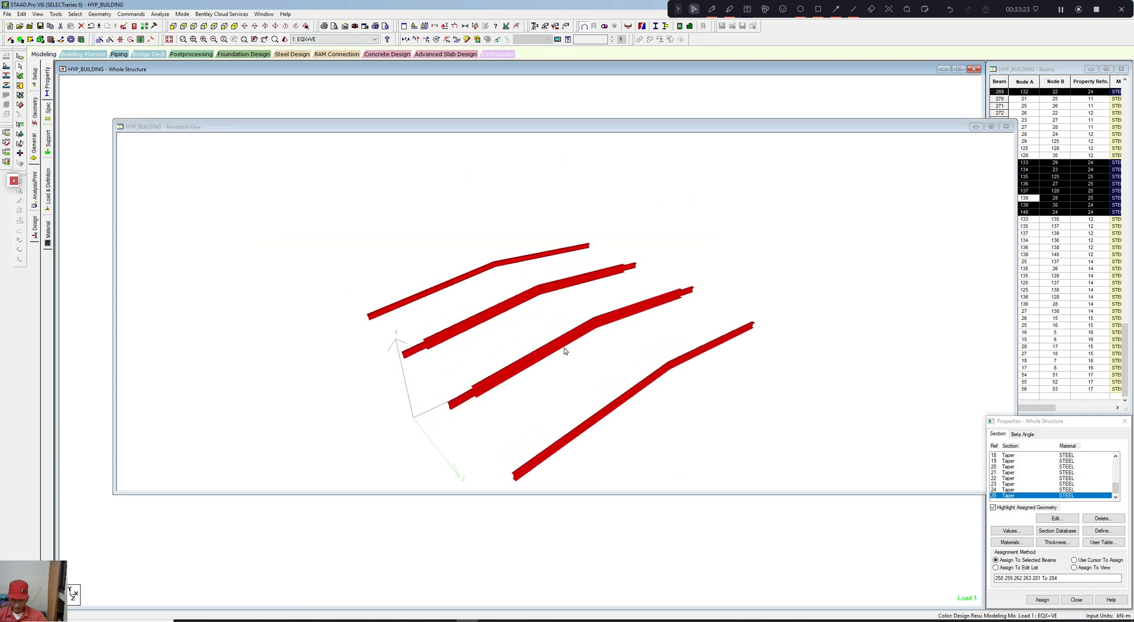
Step: Close the 3D rendered view, clear the rafter selection and display the whole structure again
left_click(1006, 127)
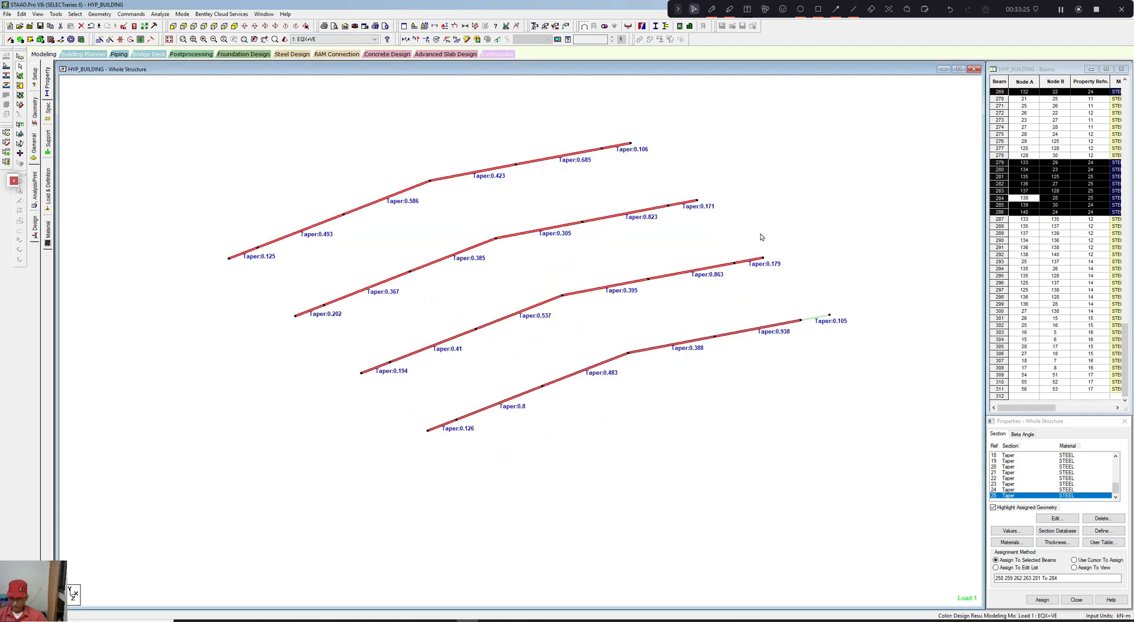
scroll(692, 324, "up", 3)
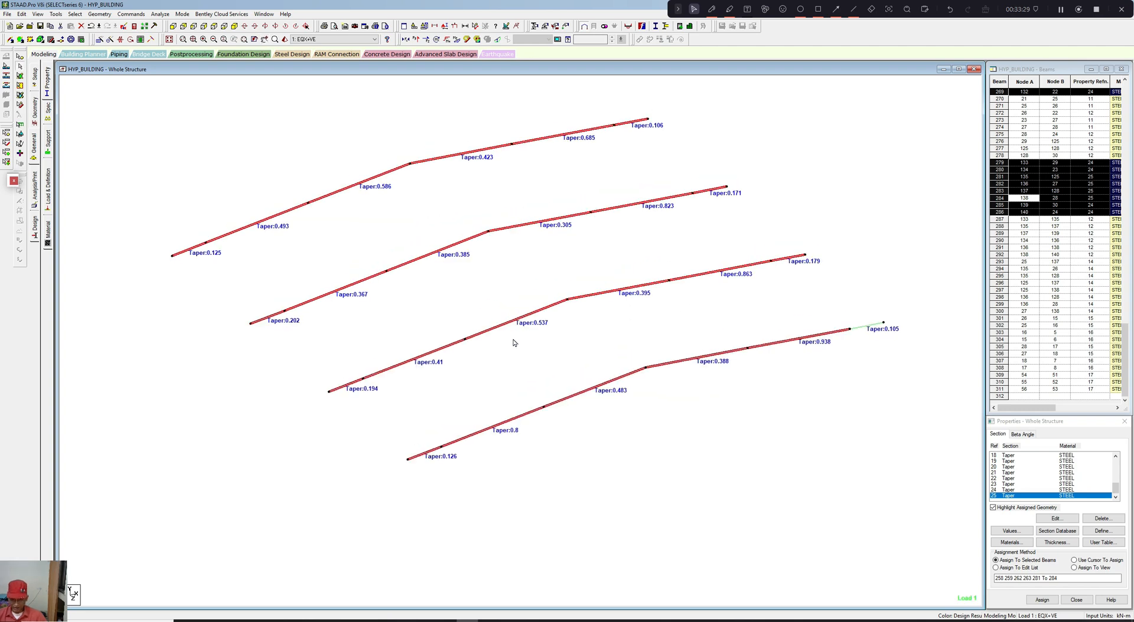
scroll(520, 343, "up", 1)
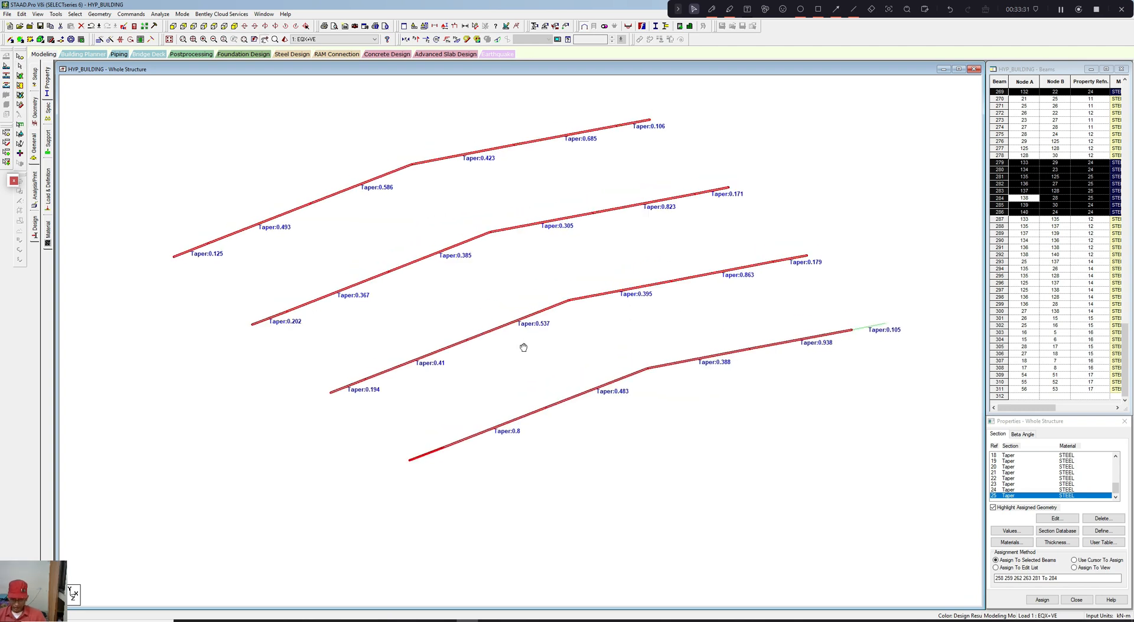
scroll(519, 343, "down", 1)
scroll(520, 343, "up", 1)
left_click(515, 313)
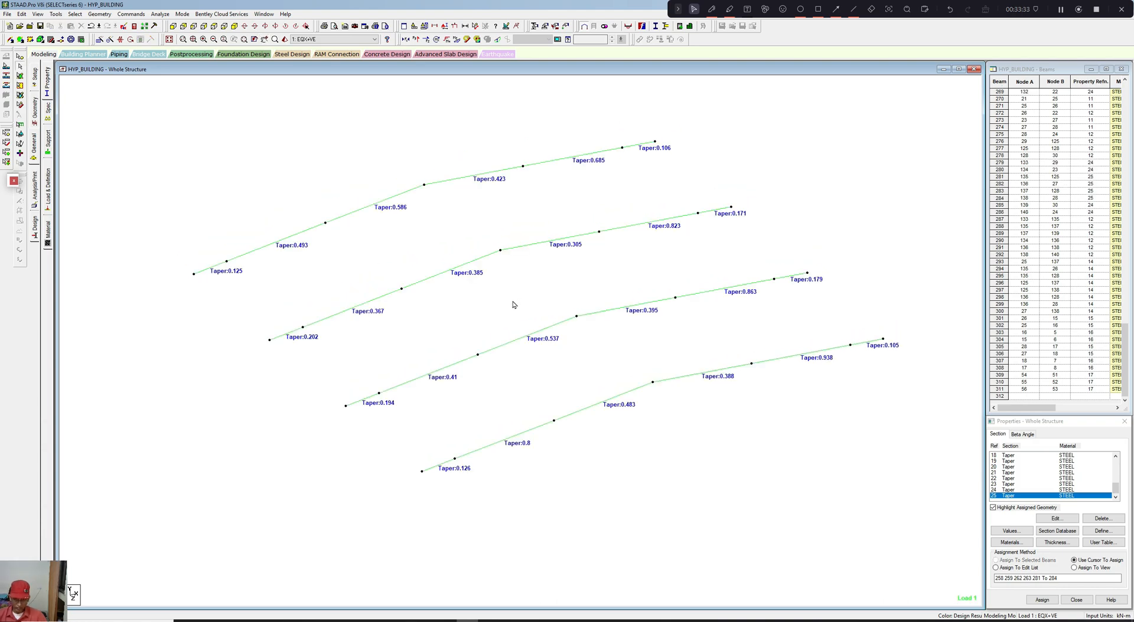
left_click(37, 14)
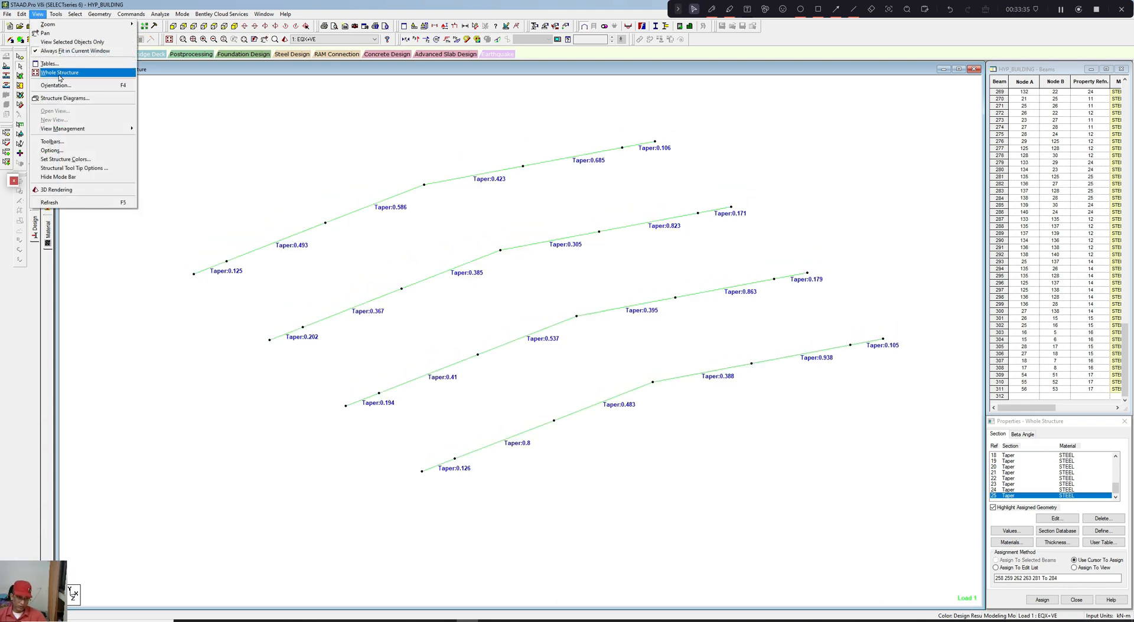
left_click(58, 72)
scroll(553, 435, "up", 1)
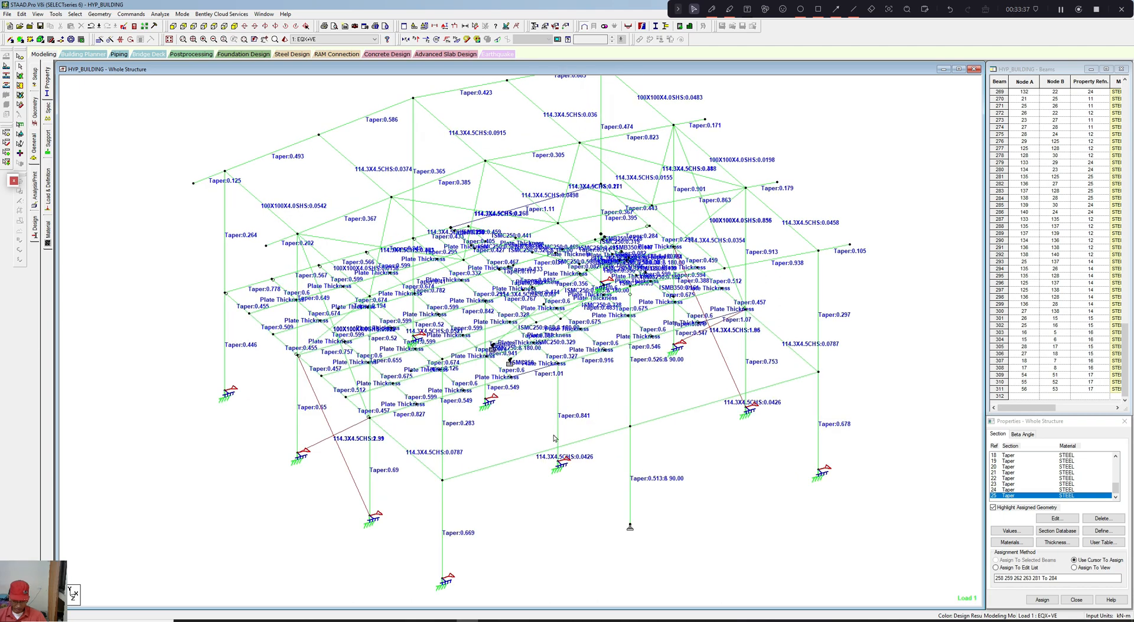
Step: Check the beam details of the horizontal 114.3X4.5CHS member spanning between the front columns
left_click(542, 464)
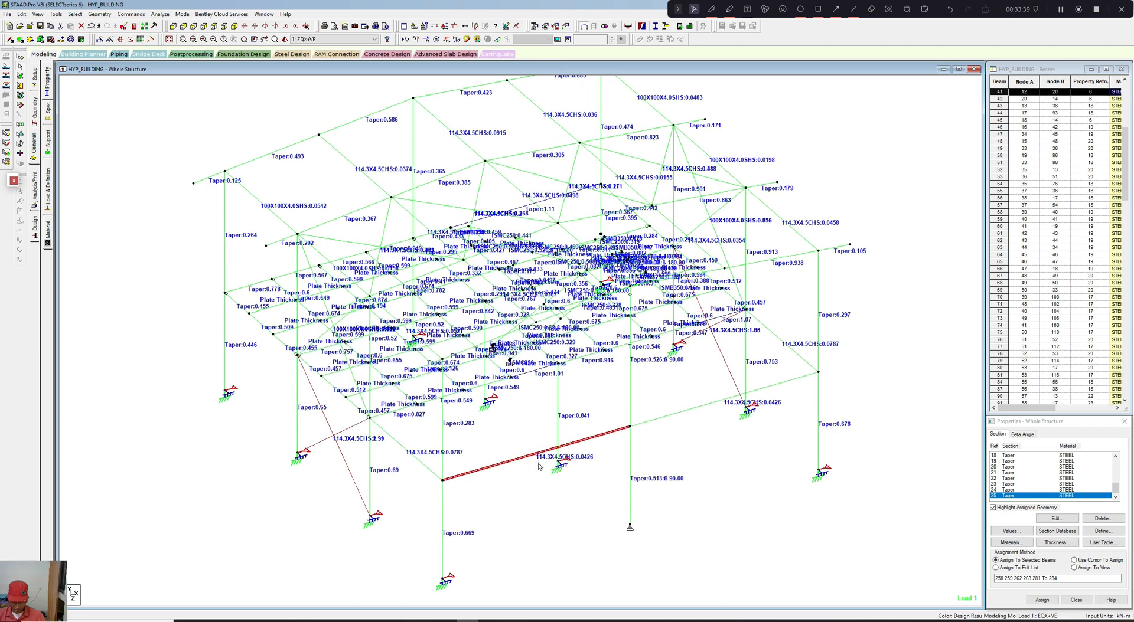
left_click(538, 467)
scroll(537, 469, "up", 1)
double_click(537, 467)
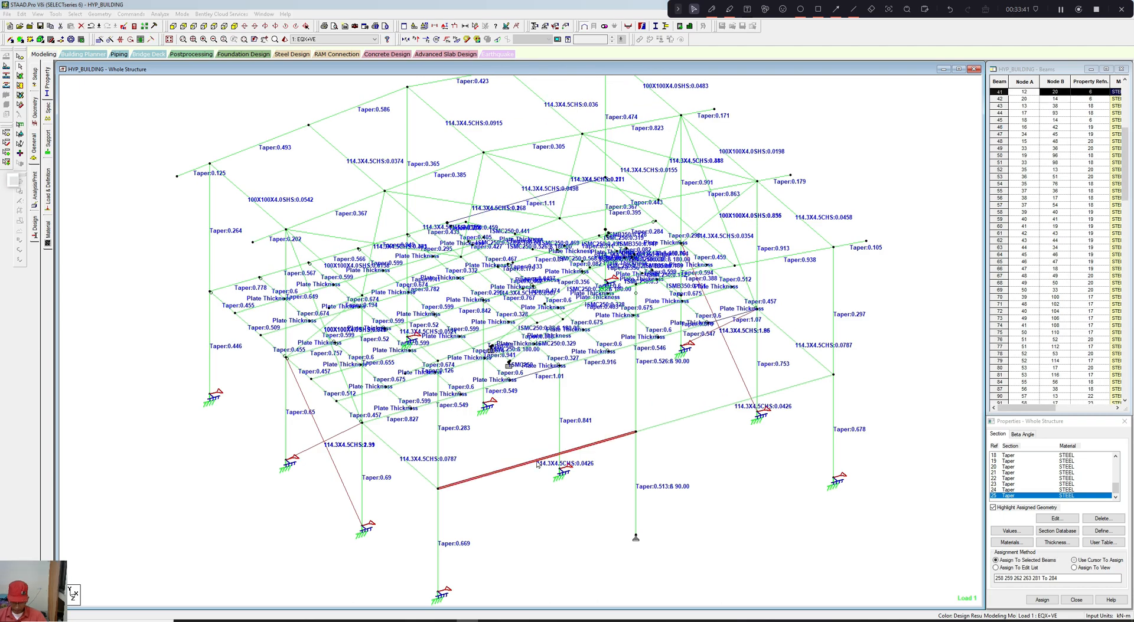
left_click(668, 212)
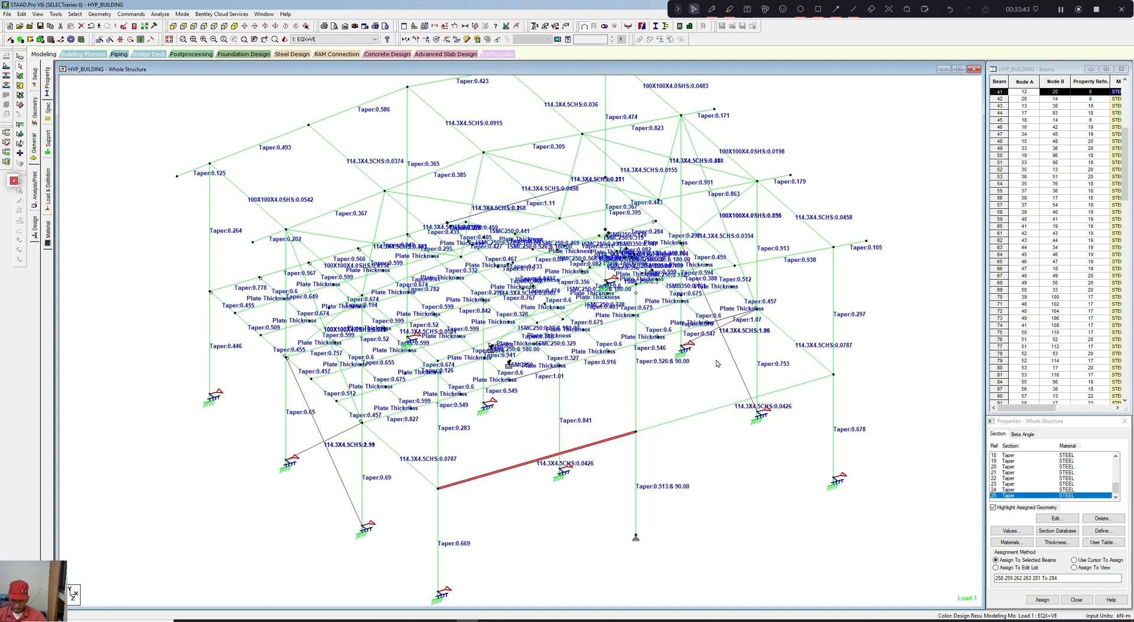
Step: Assign the Indian pipe section PIP1143M in STEEL to the four diagonal members of the two ground-level X-bracings that exceed a ratio of 1
left_click(688, 390)
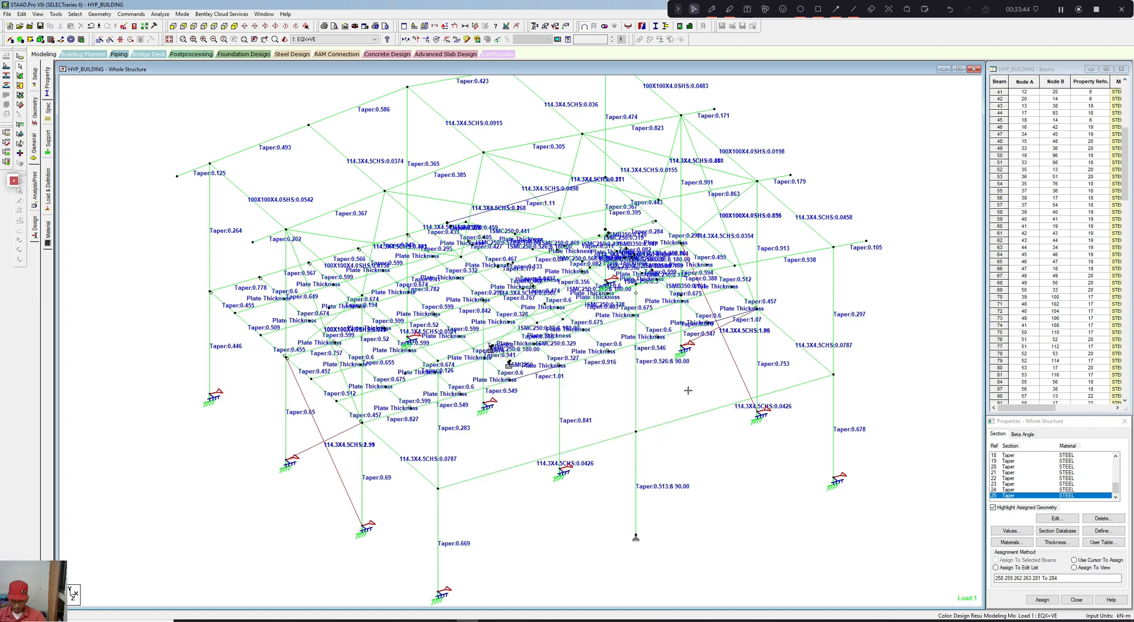
left_click(344, 485)
left_click(344, 437, "ctrl")
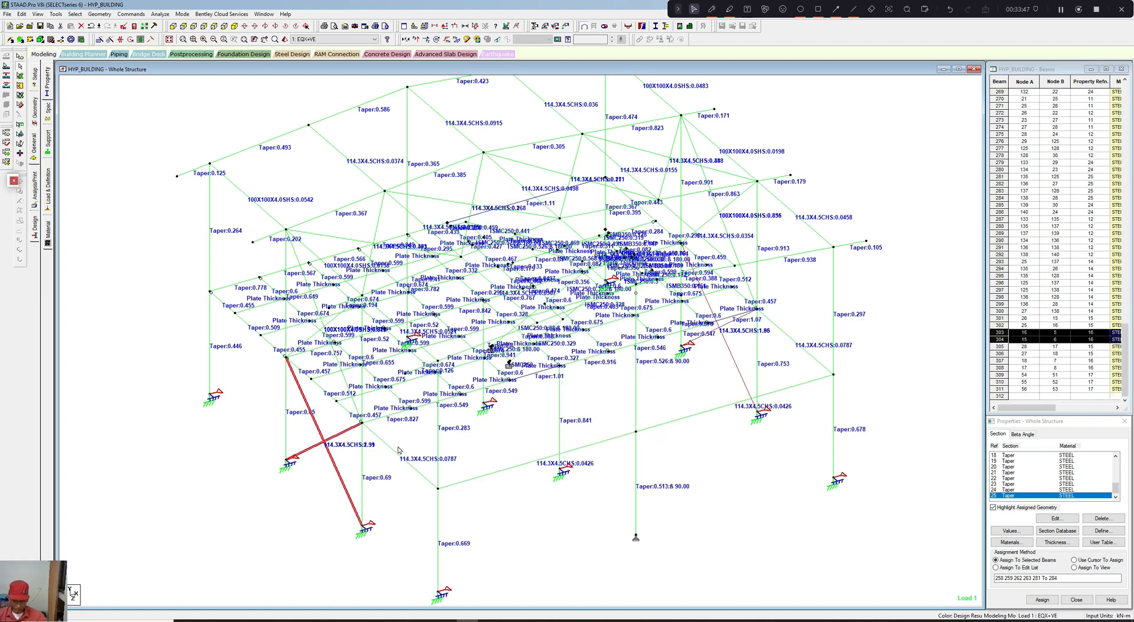
scroll(407, 449, "up", 2)
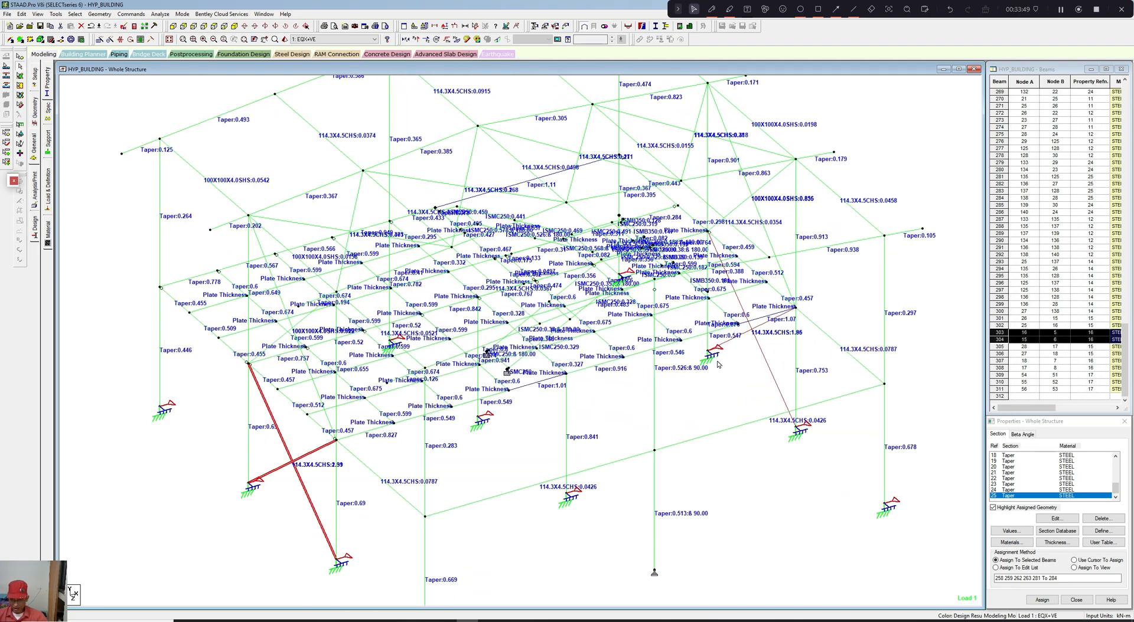
left_click(774, 380, "ctrl")
left_click(766, 324, "ctrl")
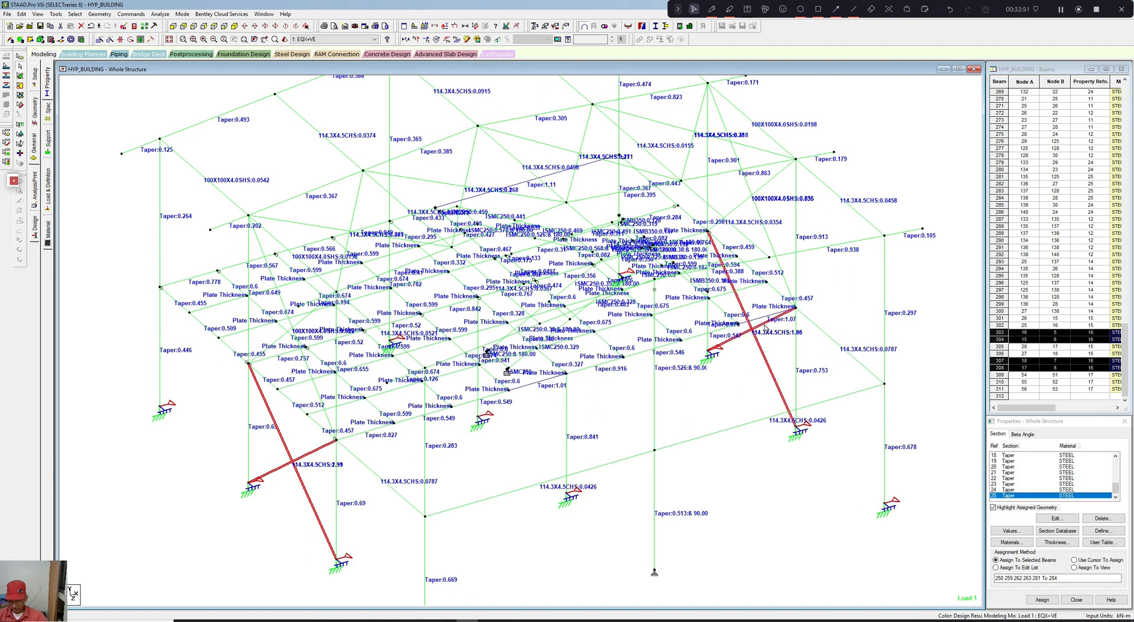
middle_click_drag(768, 352, 773, 344)
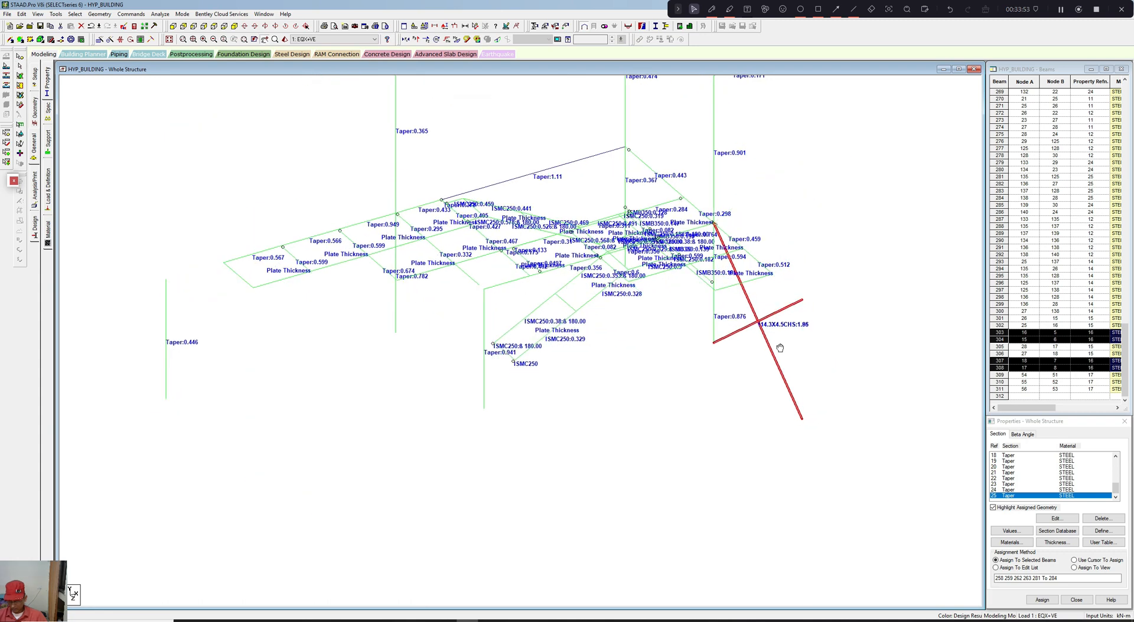
left_click(1050, 533)
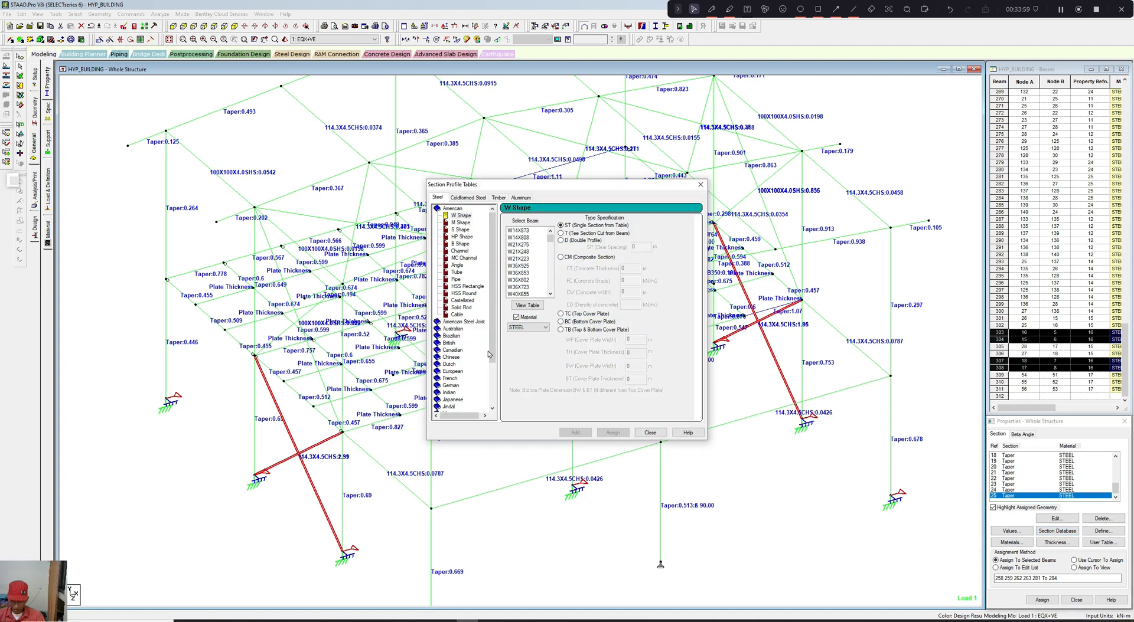
left_click_drag(491, 354, 491, 379)
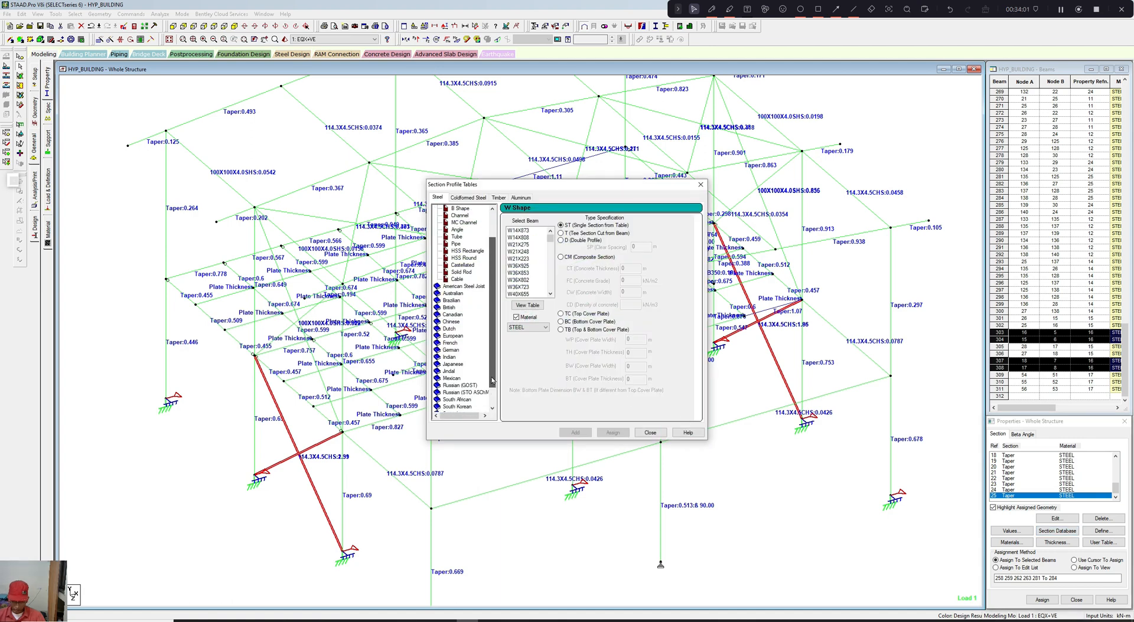
double_click(450, 358)
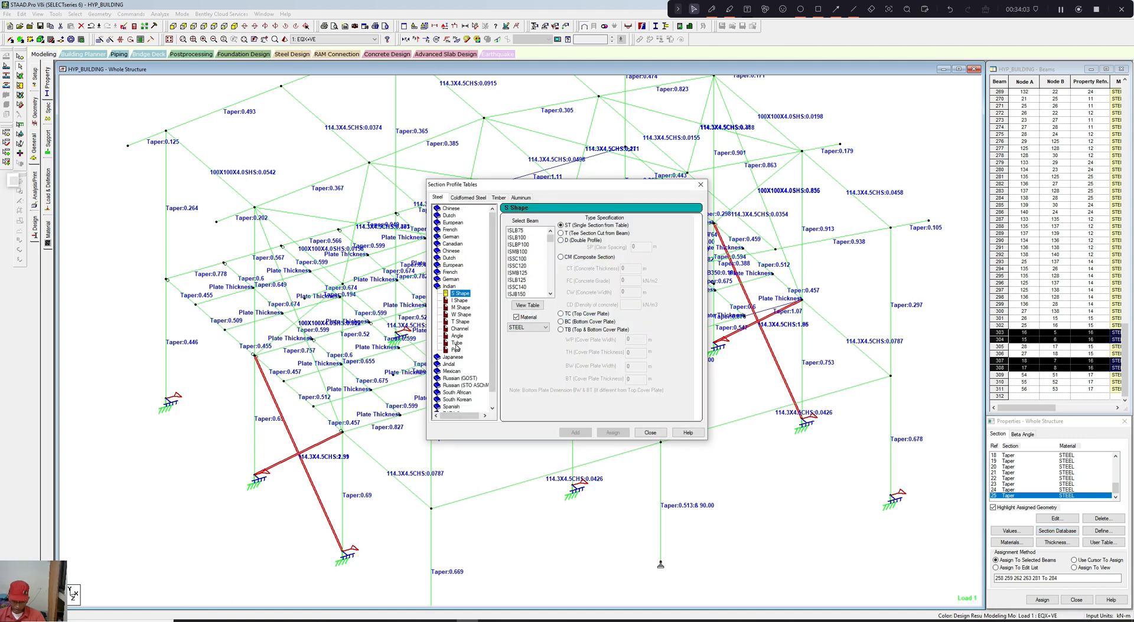
left_click(456, 350)
left_click(549, 264)
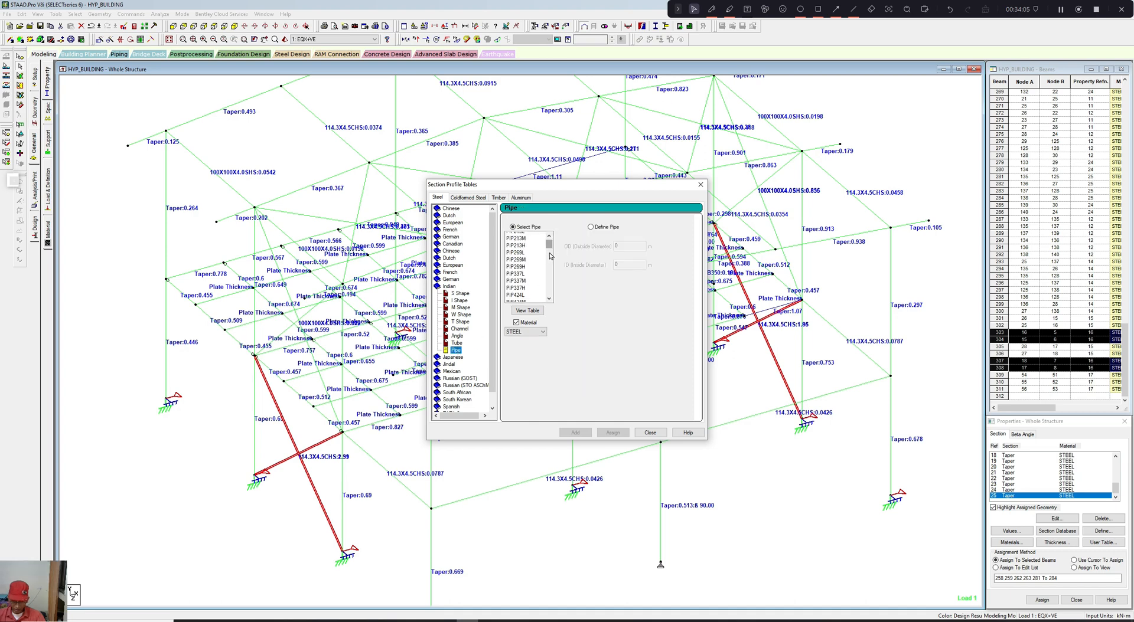
left_click_drag(548, 264, 548, 270)
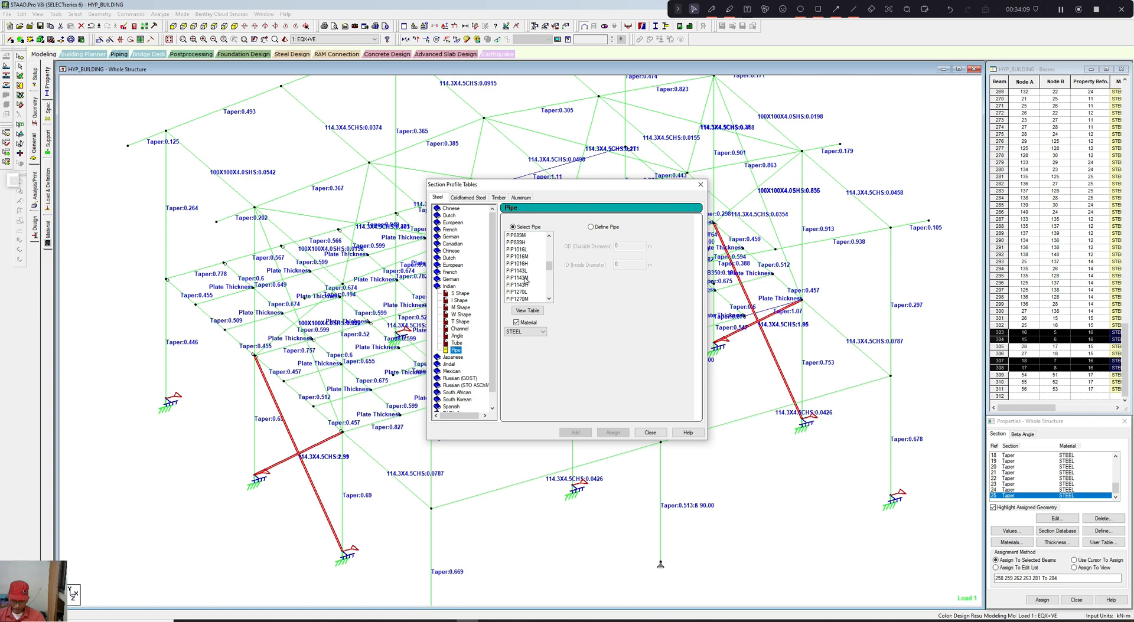
left_click(525, 278)
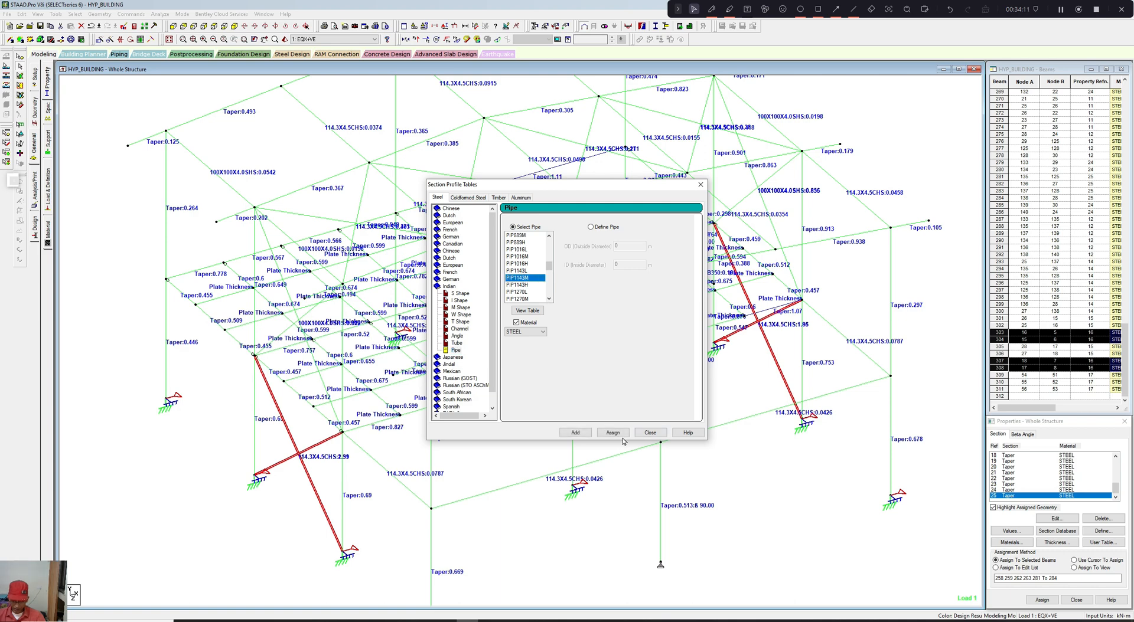
left_click(613, 432)
left_click(596, 333)
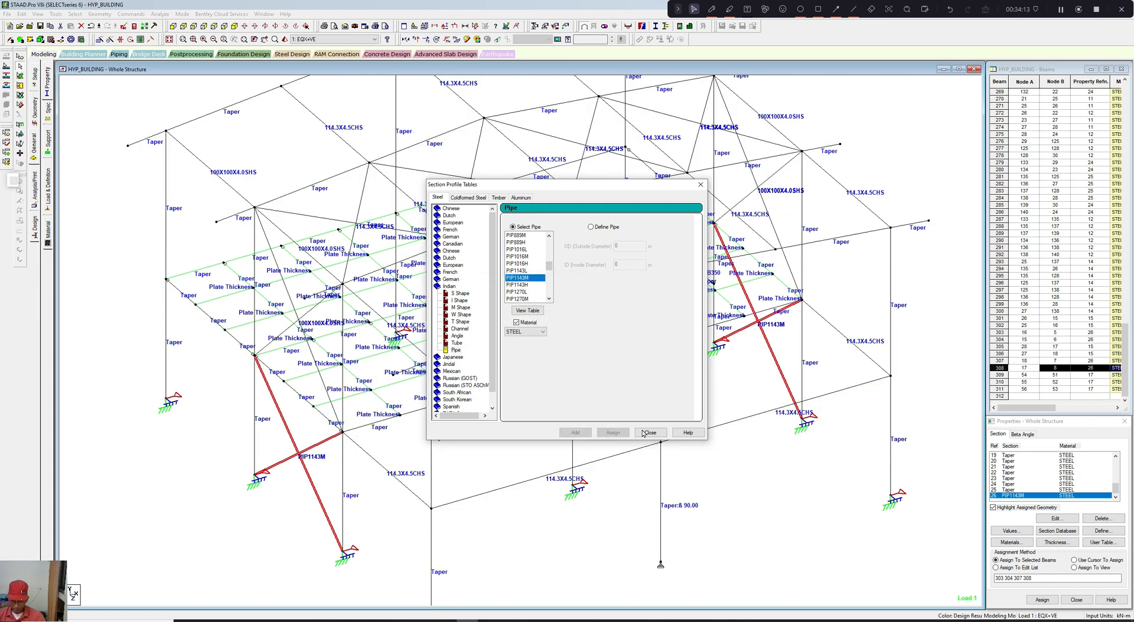
left_click(650, 433)
left_click(598, 398)
scroll(599, 399, "down", 3)
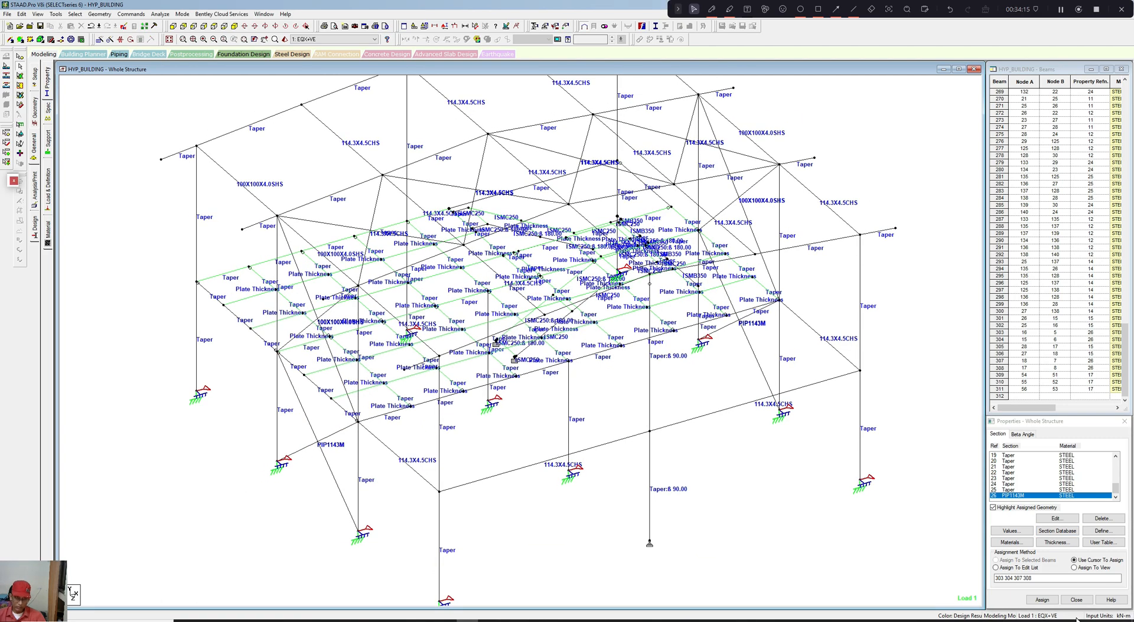
Step: Save the model with the revised bracing, run the analysis and design, and stay in modelling mode
left_click(166, 17)
left_click(170, 24)
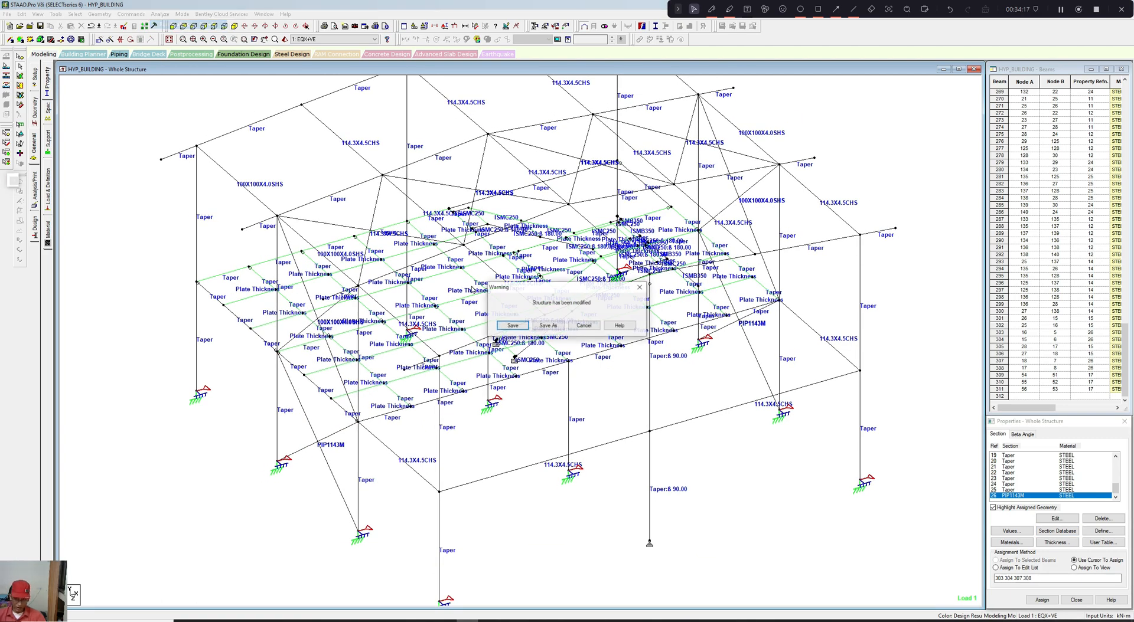
left_click(512, 325)
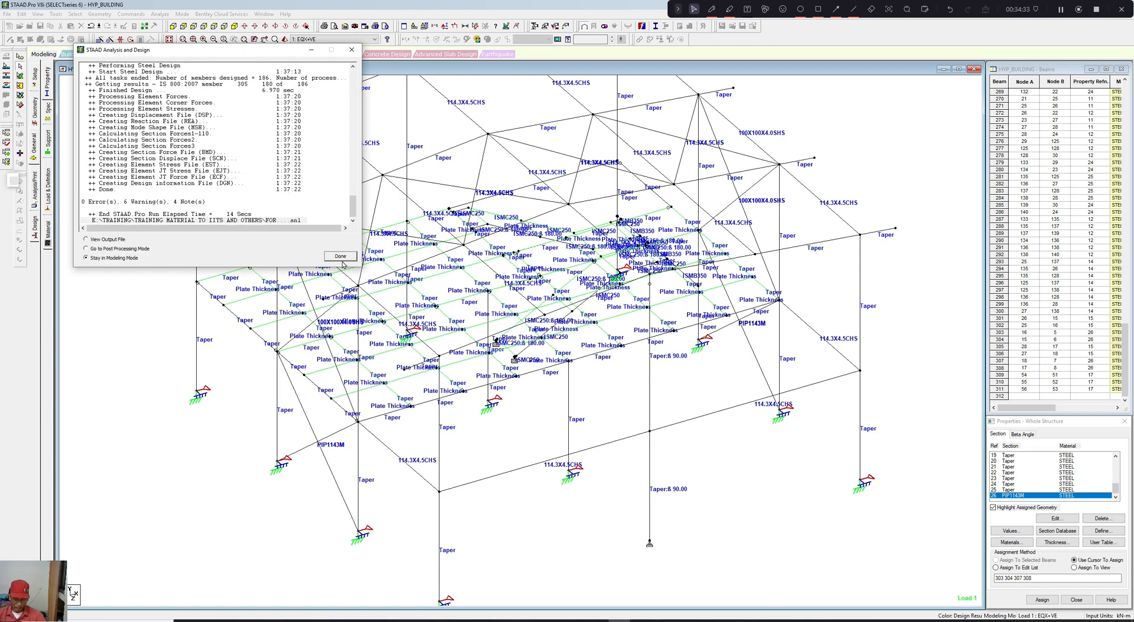
left_click(341, 257)
Step: Display the design results diagram with ratios on the whole structure
right_click(279, 153)
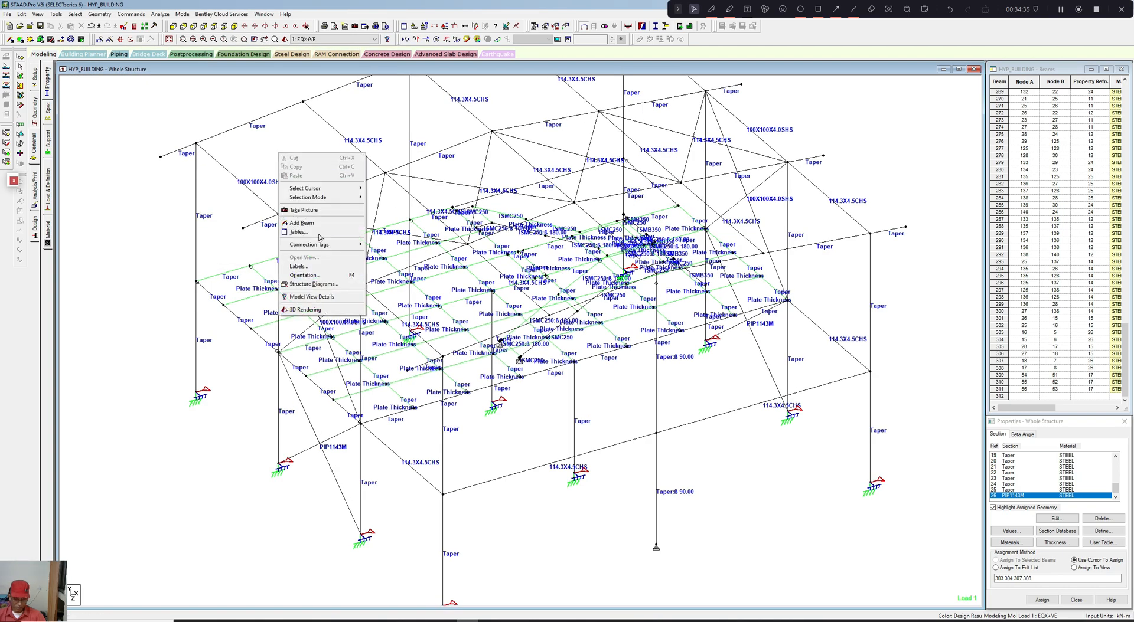
left_click(299, 266)
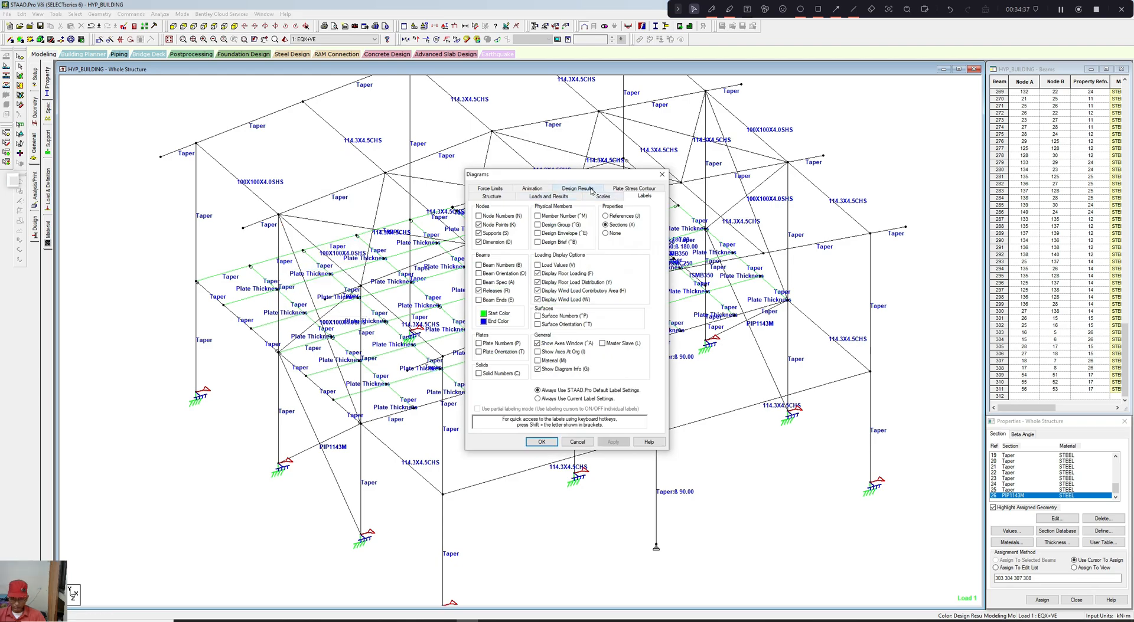
left_click(590, 189)
left_click(542, 442)
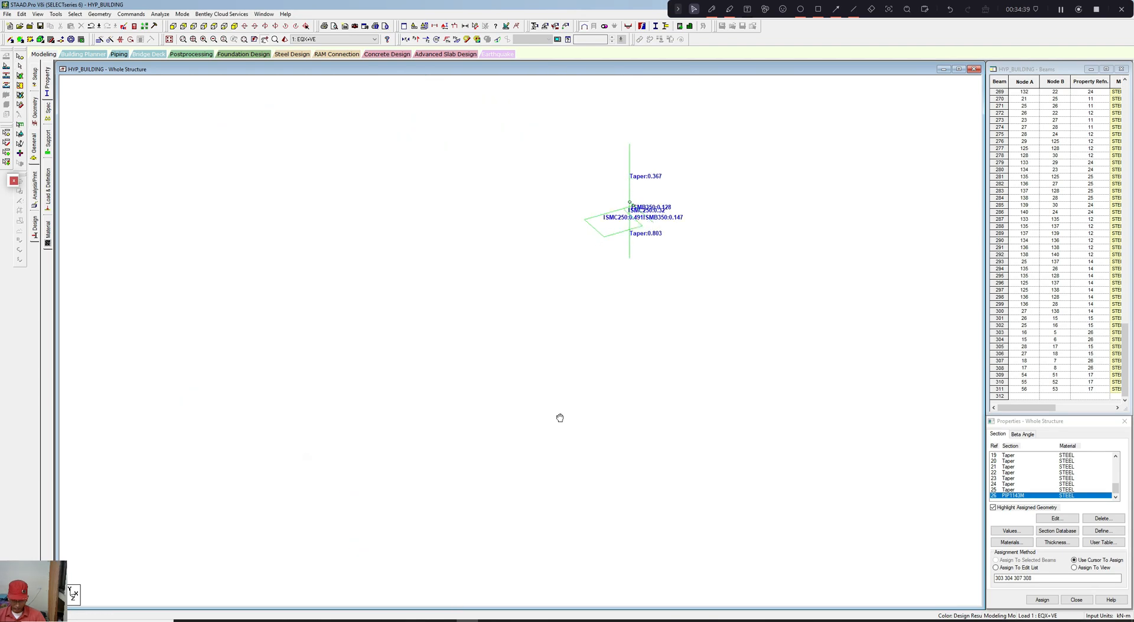
Step: Examine the steel design results of the PIP1143M bracing members, beams 303, 304 and 308
middle_click_drag(560, 418, 582, 396)
scroll(471, 418, "up", 4)
middle_click_drag(419, 419, 466, 400)
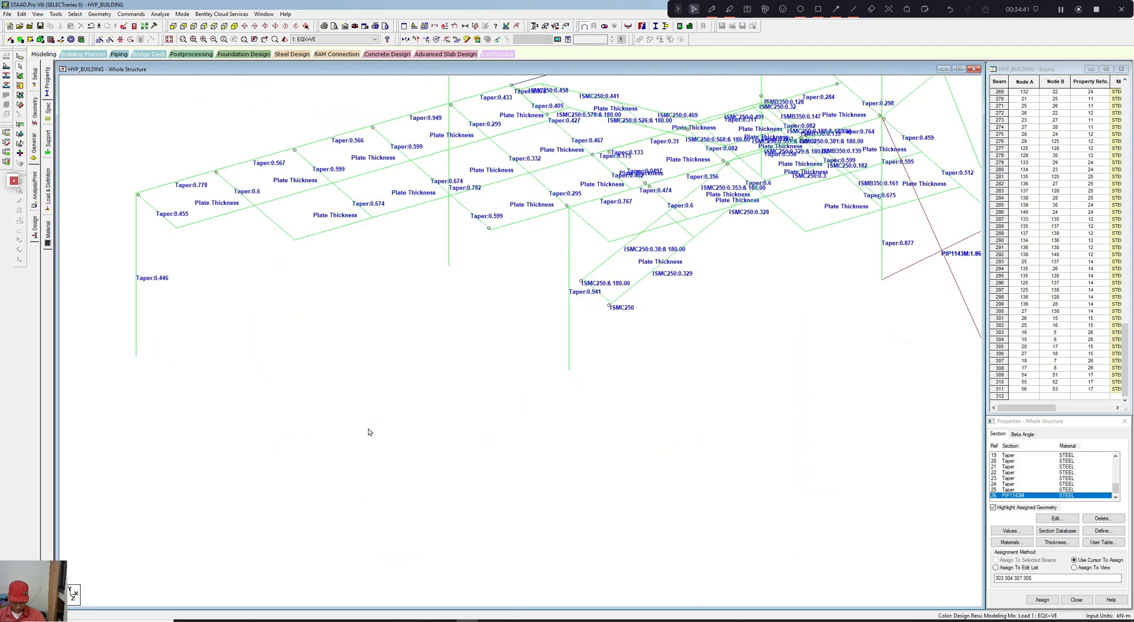
left_click(377, 409)
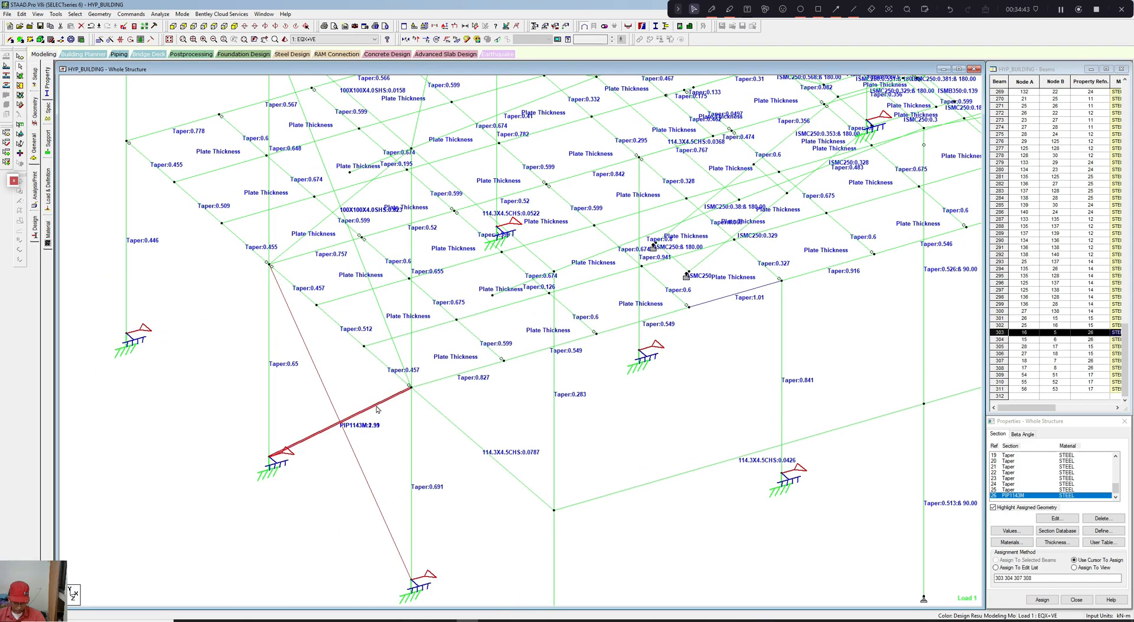
double_click(377, 409)
left_click(648, 225)
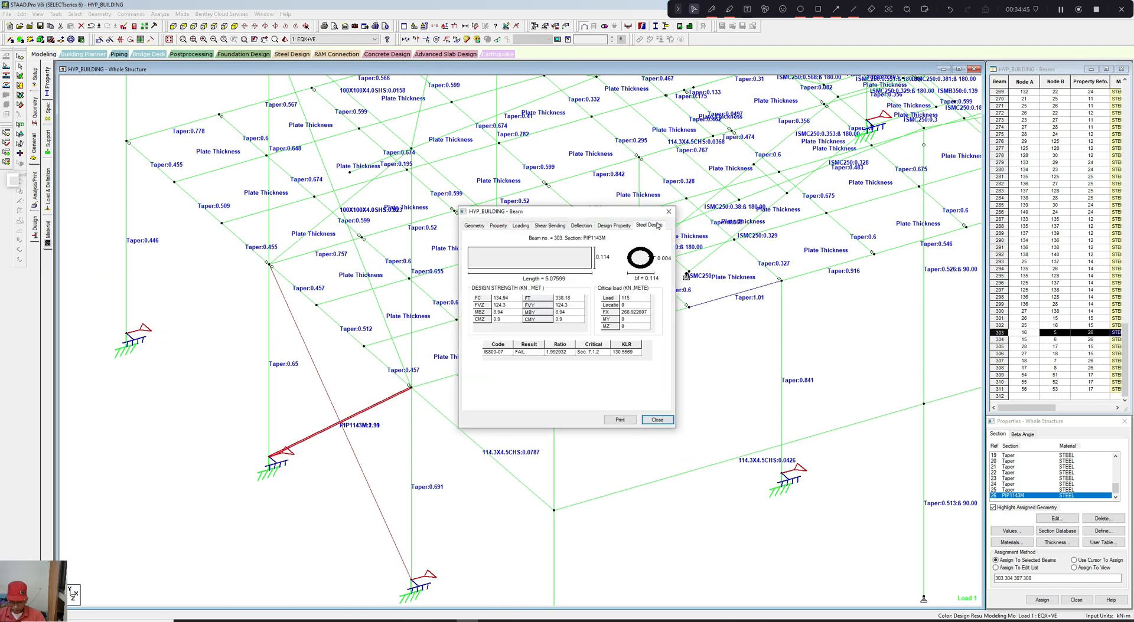
left_click(668, 211)
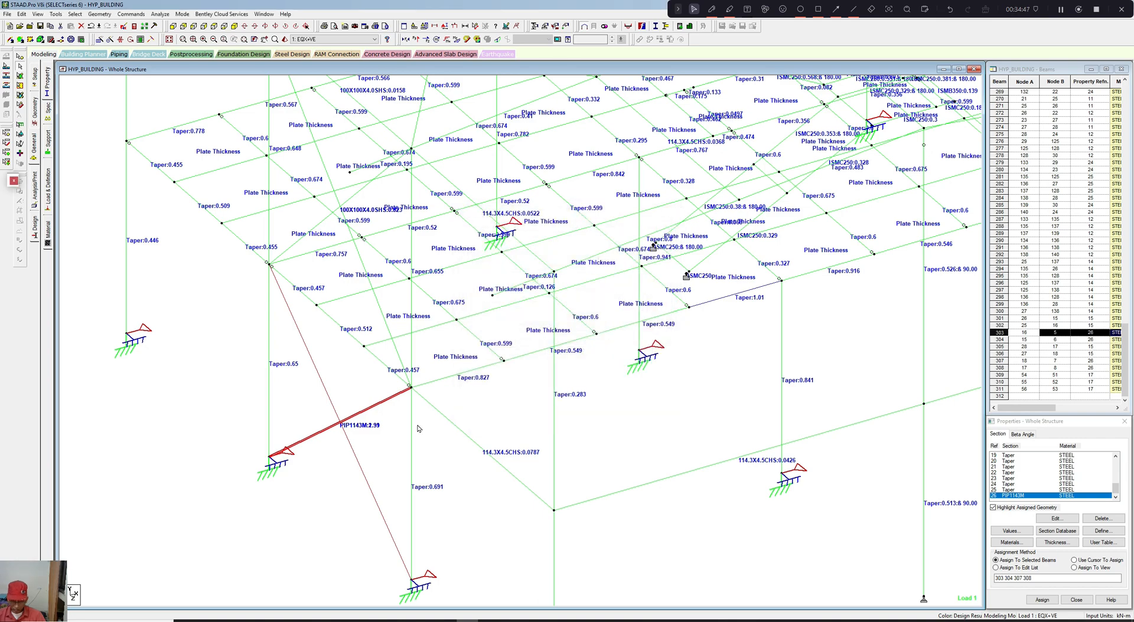
double_click(361, 459)
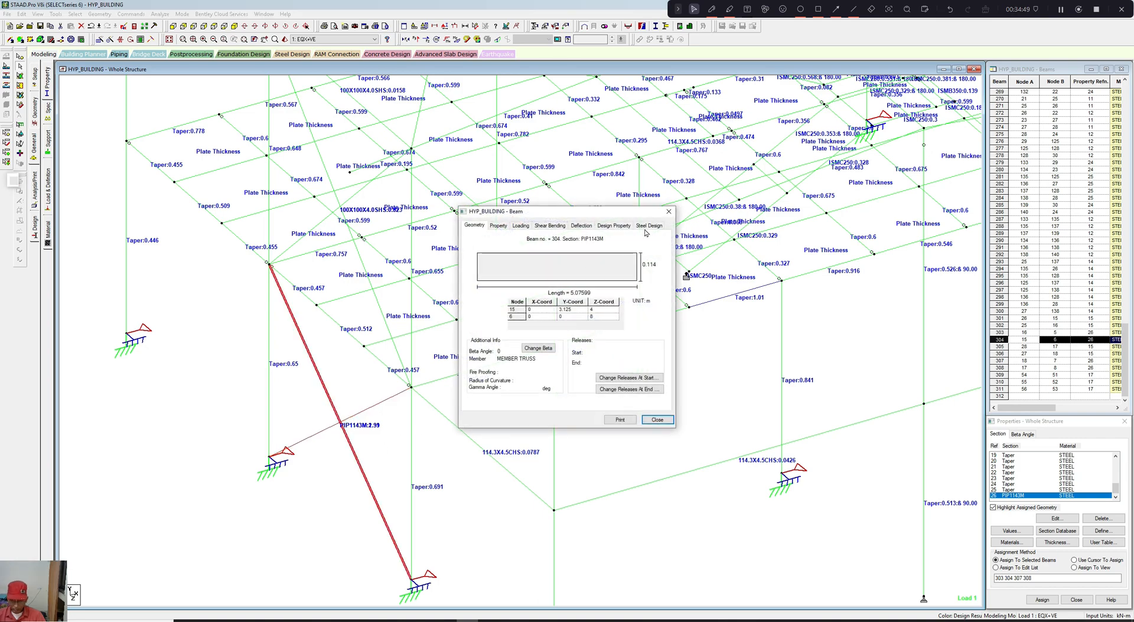
left_click(648, 226)
left_click(668, 213)
key("Left")
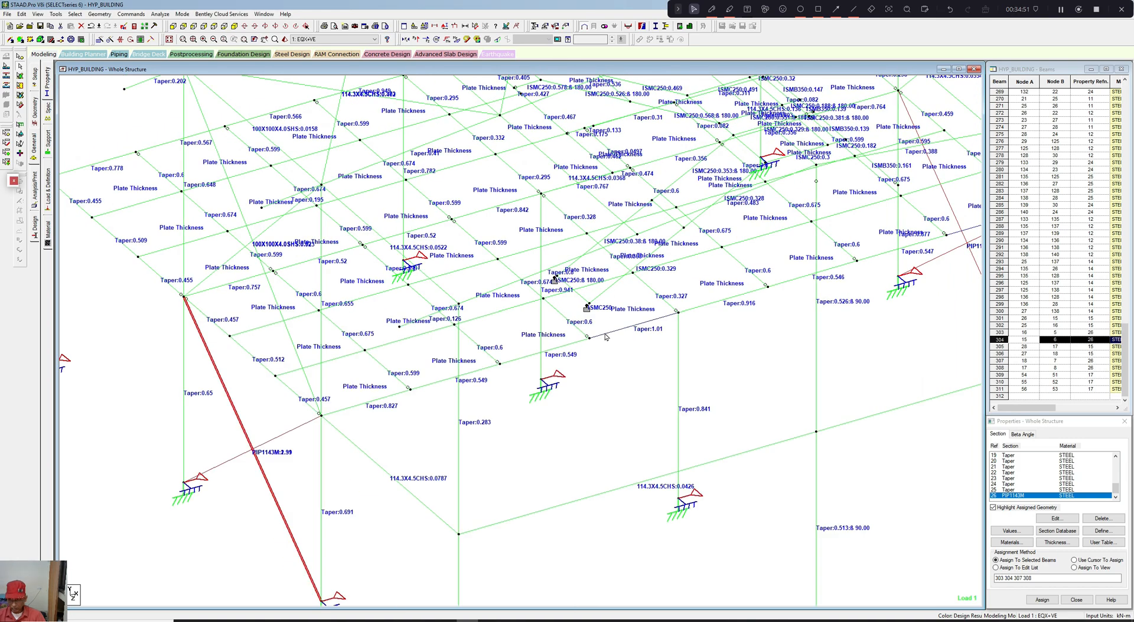
double_click(769, 295)
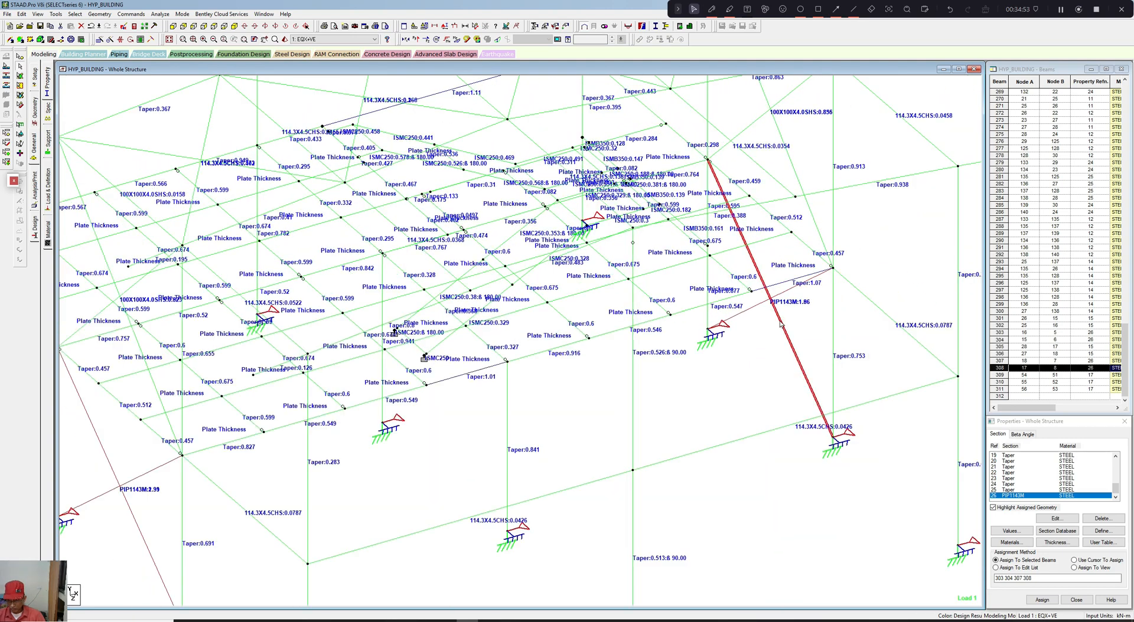
left_click(642, 226)
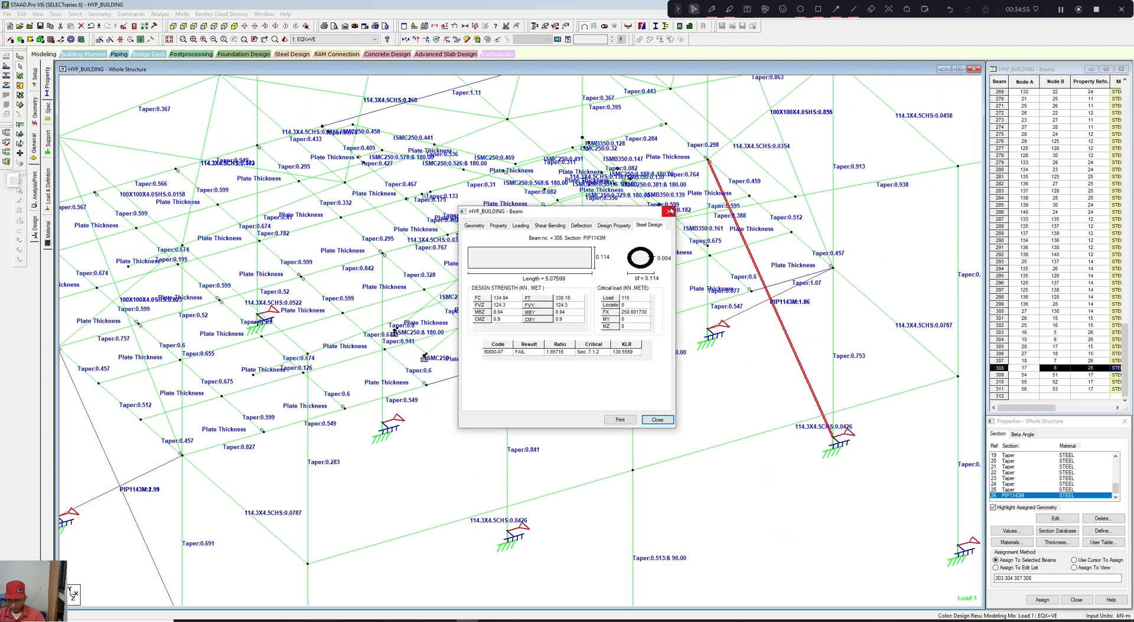
Step: Check bracing beams 307 and 308 again and examine the steel design results of beam 308
left_click(670, 211)
left_click(748, 348)
left_click(754, 306)
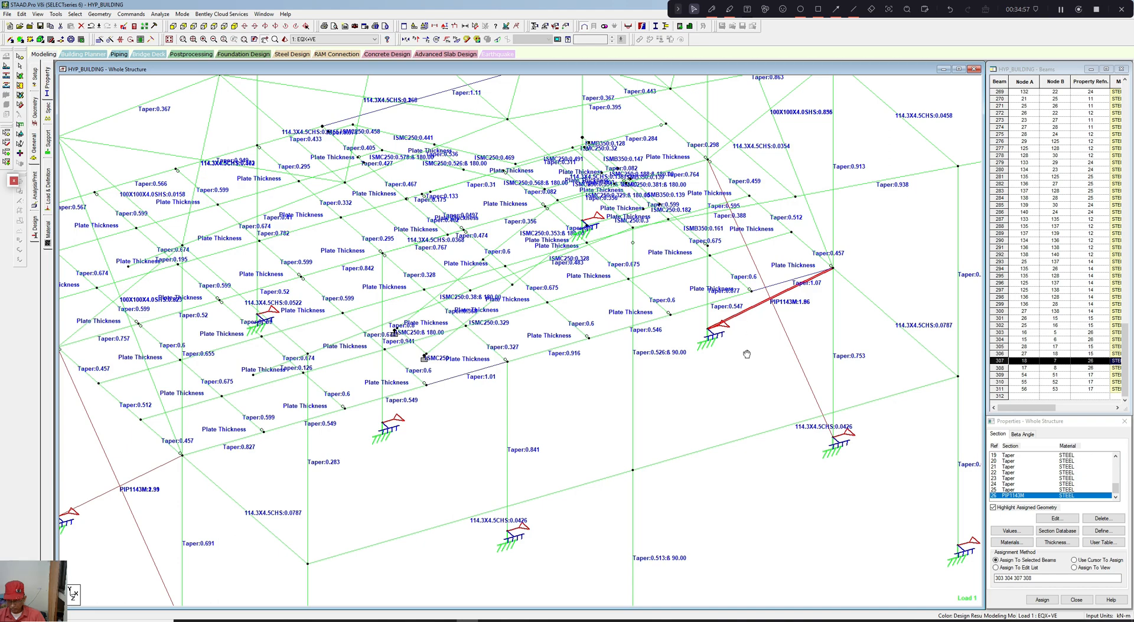
middle_click_drag(747, 354, 775, 338)
left_click(796, 325)
double_click(809, 320)
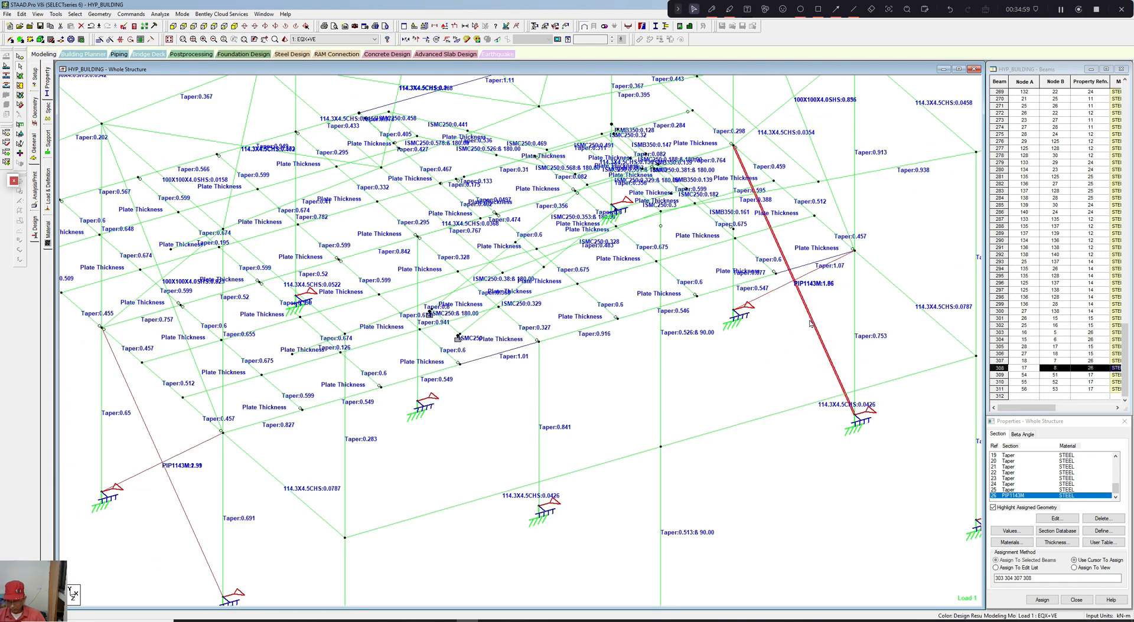
left_click(656, 227)
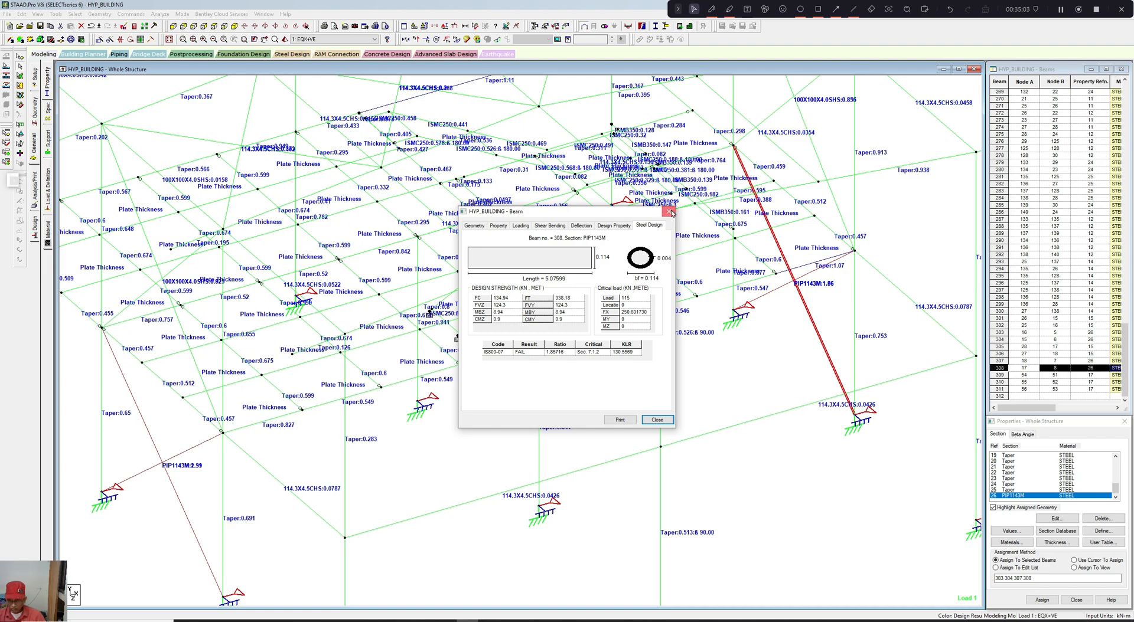
left_click(669, 211)
middle_click_drag(425, 432, 569, 420)
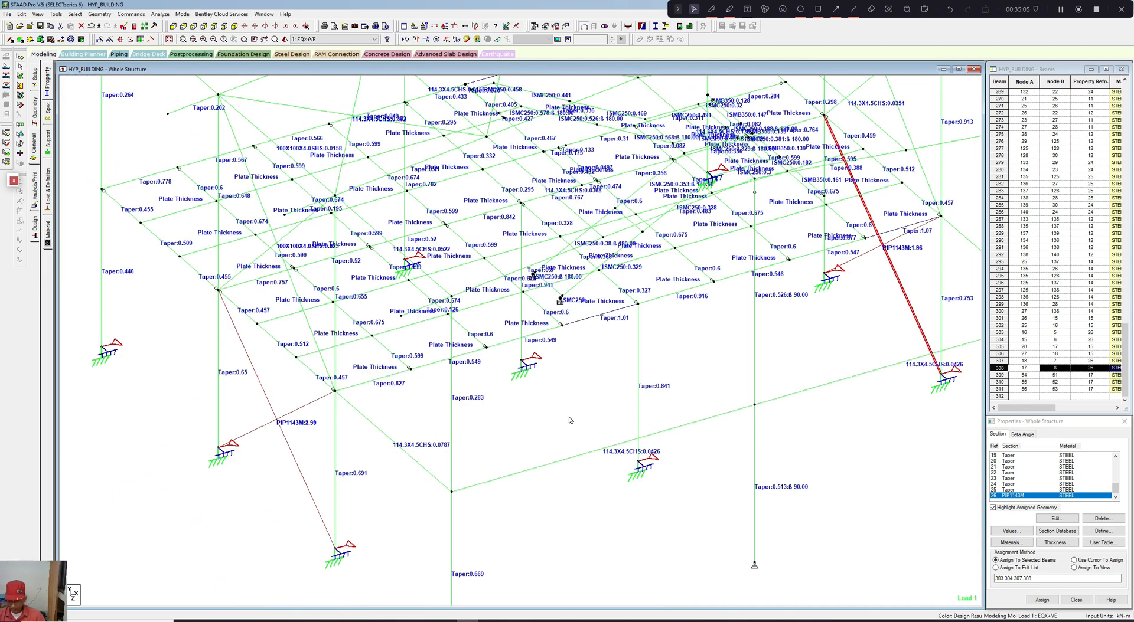
Step: Open the steel section database and look through the Indian tube sections
left_click(1096, 535)
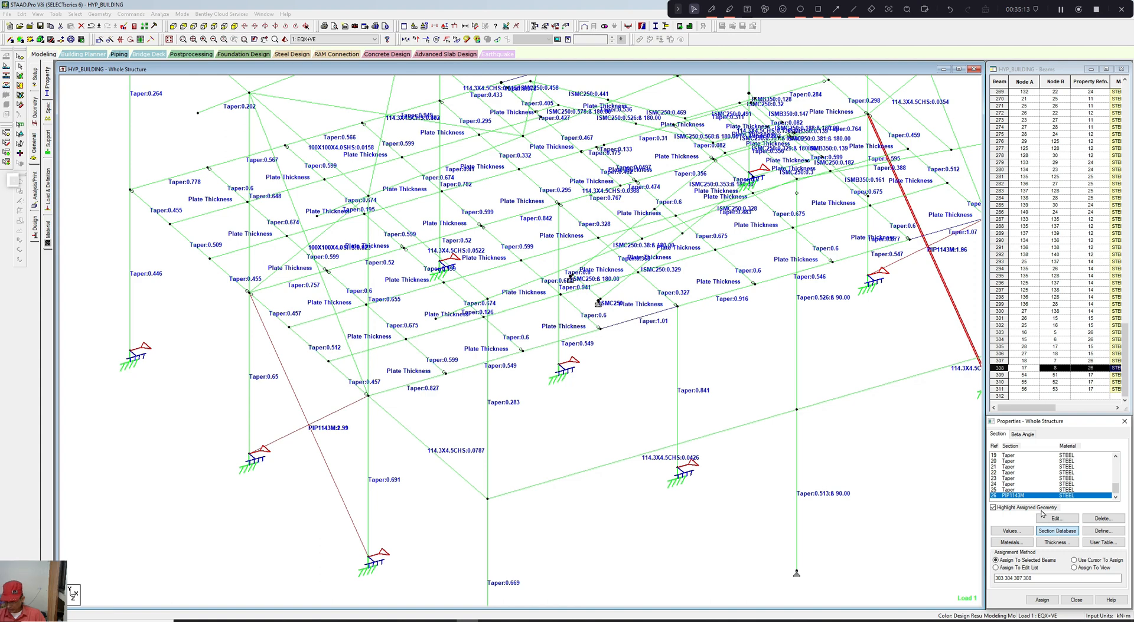
left_click(1066, 530)
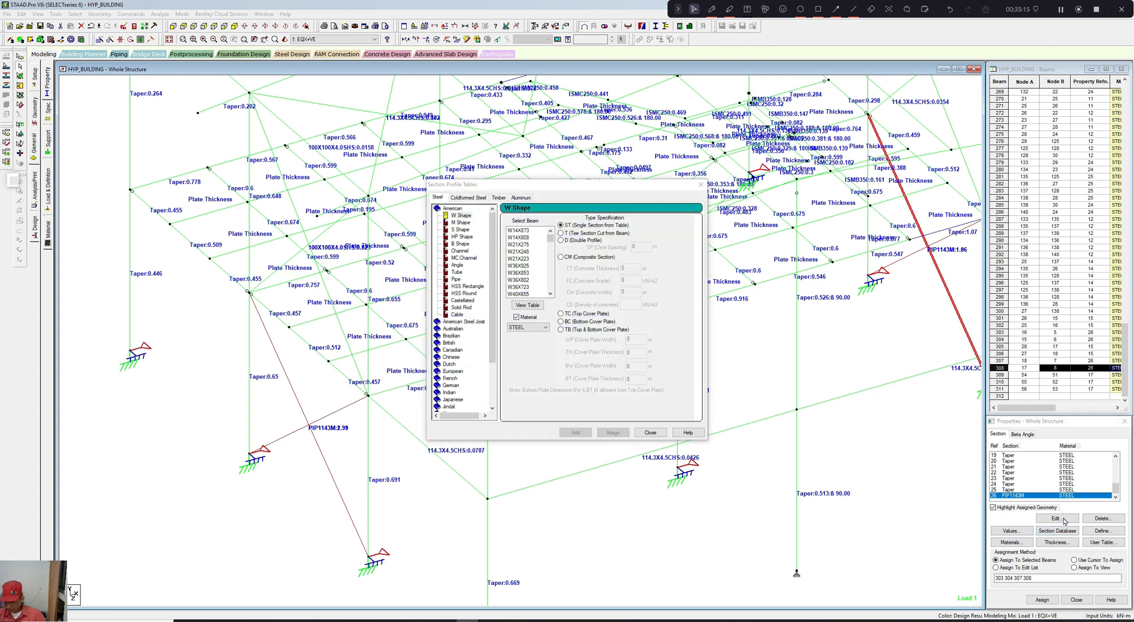
scroll(491, 365, "down", 5)
scroll(491, 365, "down", 1)
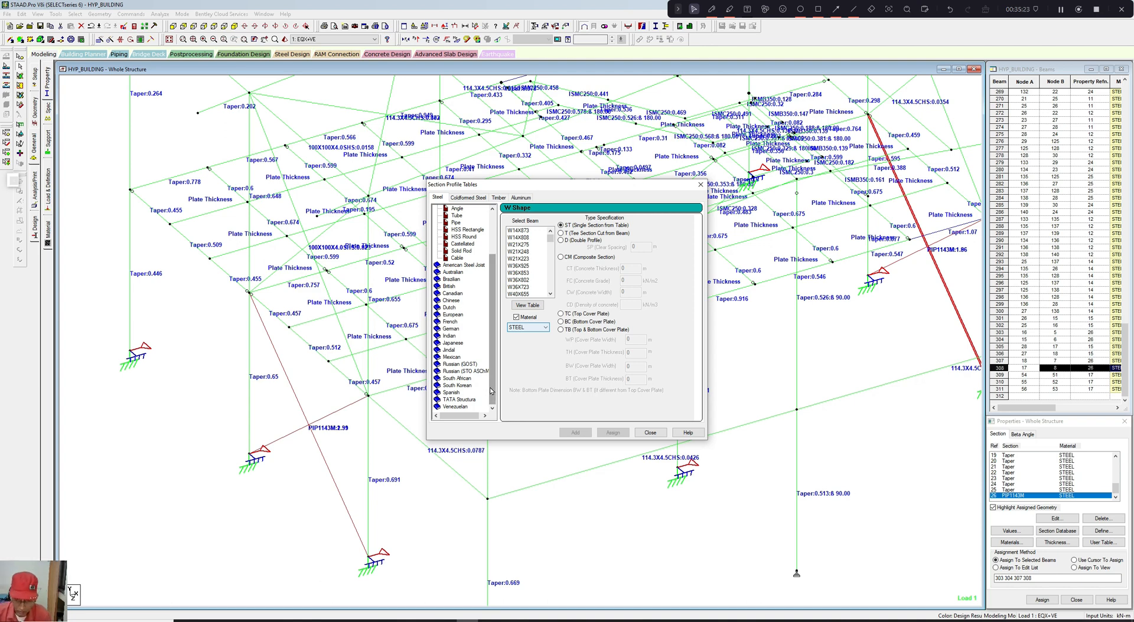
scroll(498, 282, "up", 5)
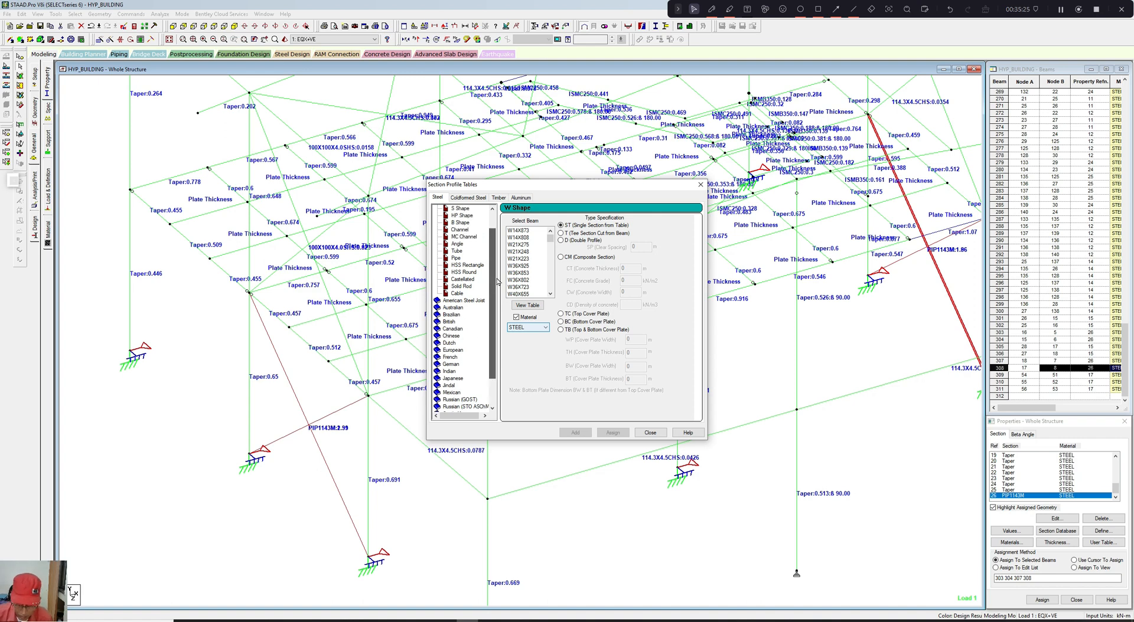
scroll(490, 338, "down", 5)
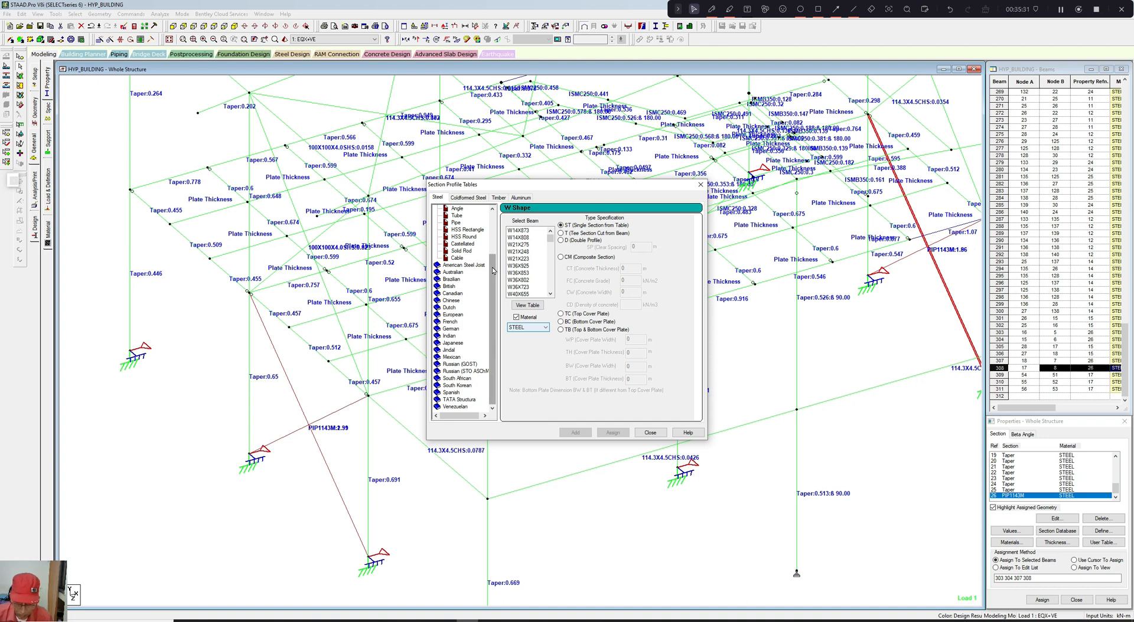
left_click_drag(492, 294, 499, 231)
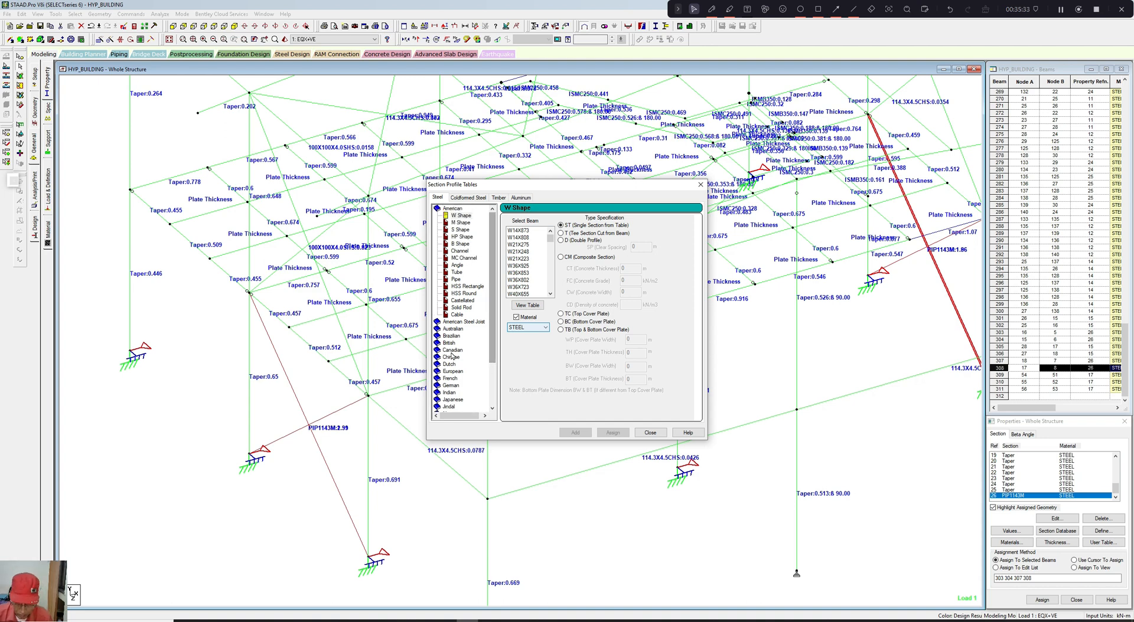
left_click(451, 392)
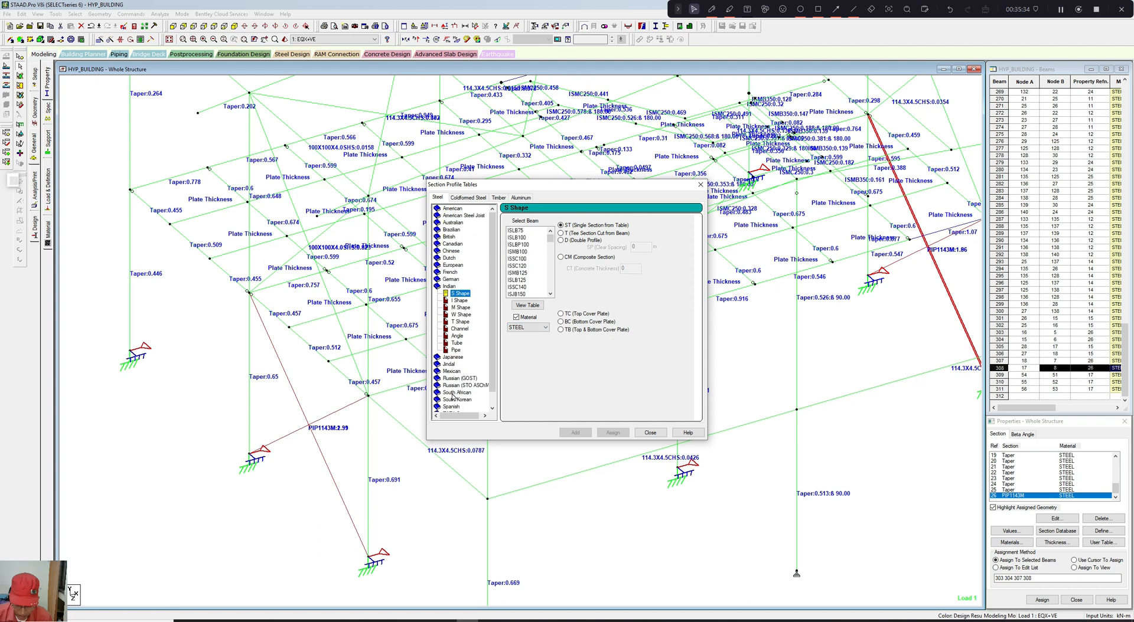
left_click(457, 343)
left_click_drag(549, 243, 548, 294)
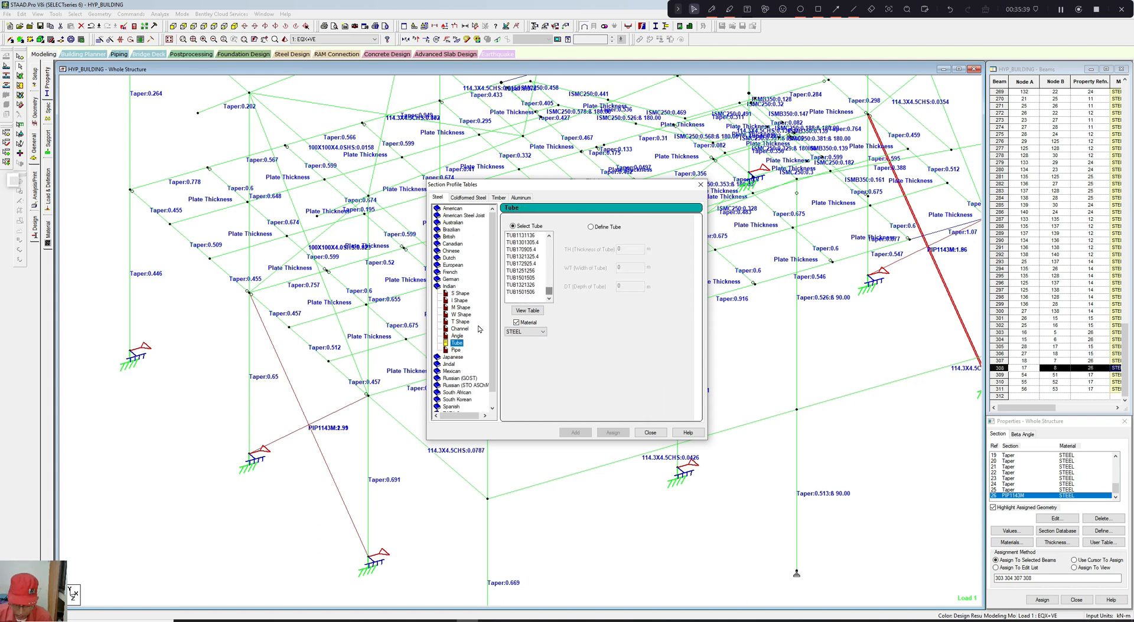
Step: Assign the Indian pipe section PIP1651M in STEEL to bracing beam 308, deleting the existing result files
left_click(456, 350)
left_click_drag(545, 256, 545, 280)
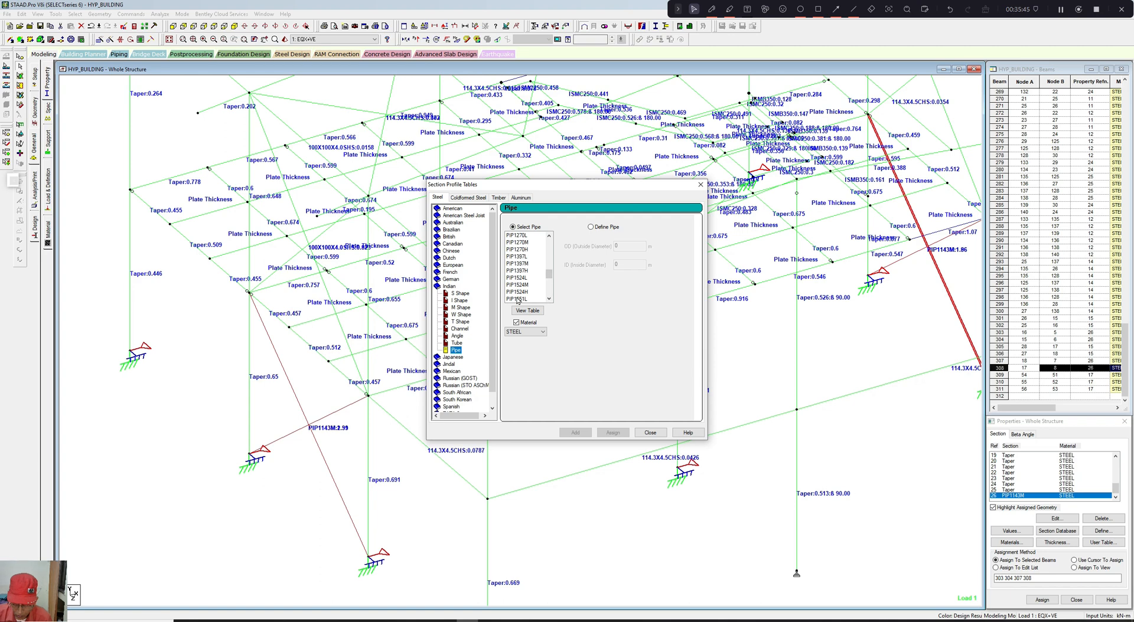
scroll(544, 288, "down", 1)
left_click(523, 285)
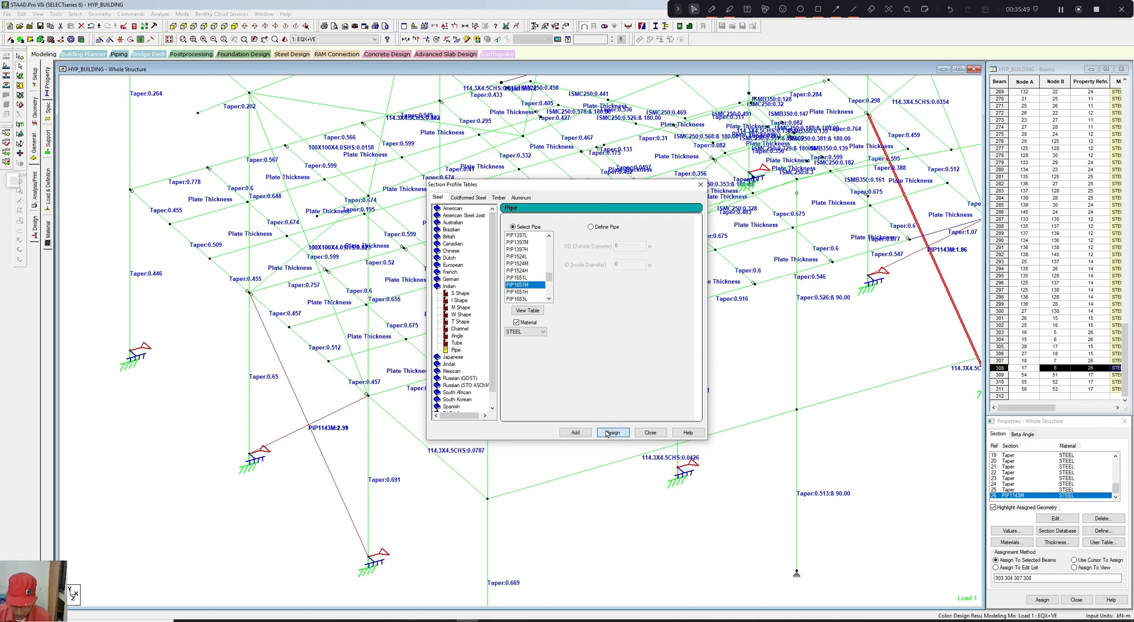
left_click(607, 434)
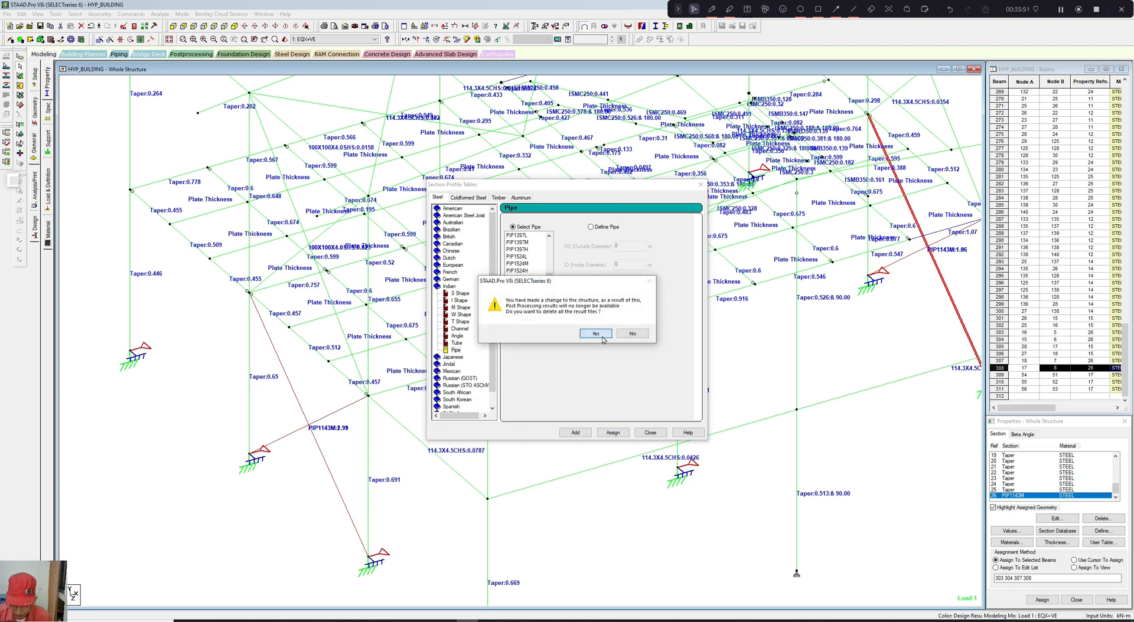
left_click(596, 334)
left_click(650, 433)
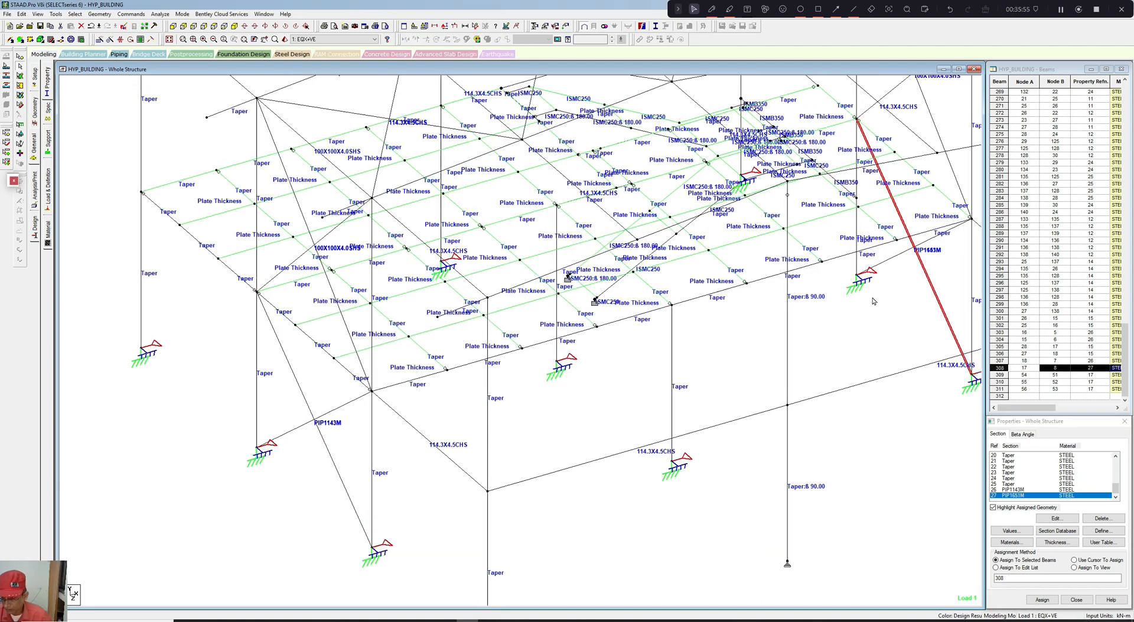
Step: Assign the PIP1651M section to the other three ground-level bracing diagonals, beams 303, 304 and 307, as well
left_click(886, 264, "ctrl")
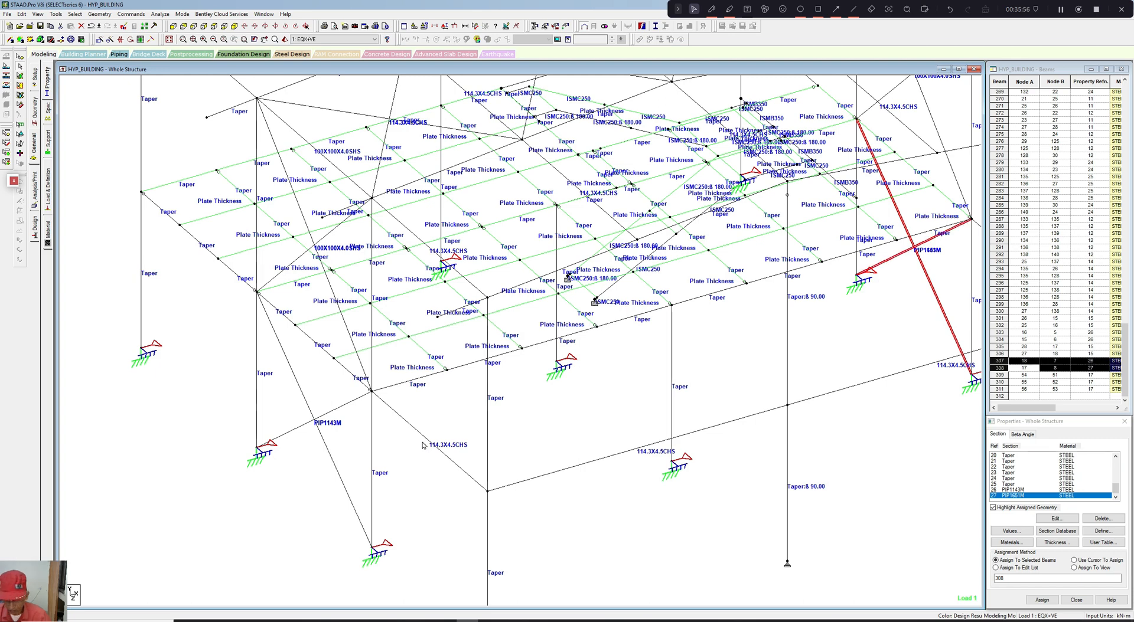
left_click(340, 472, "ctrl")
left_click(351, 404, "ctrl")
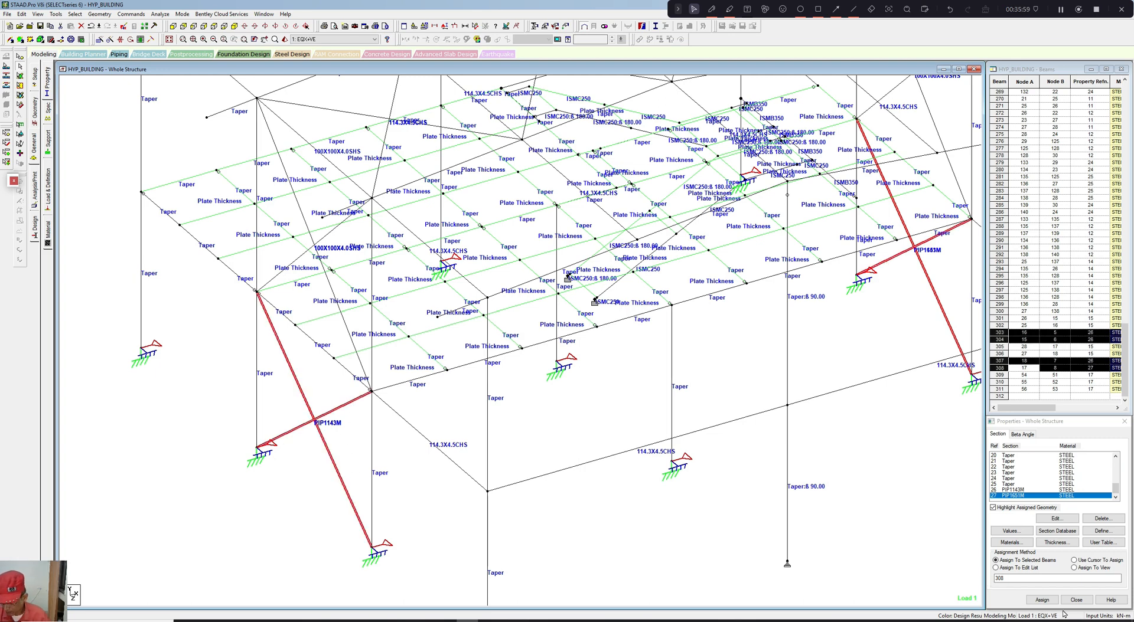
left_click(1041, 600)
left_click(1048, 538)
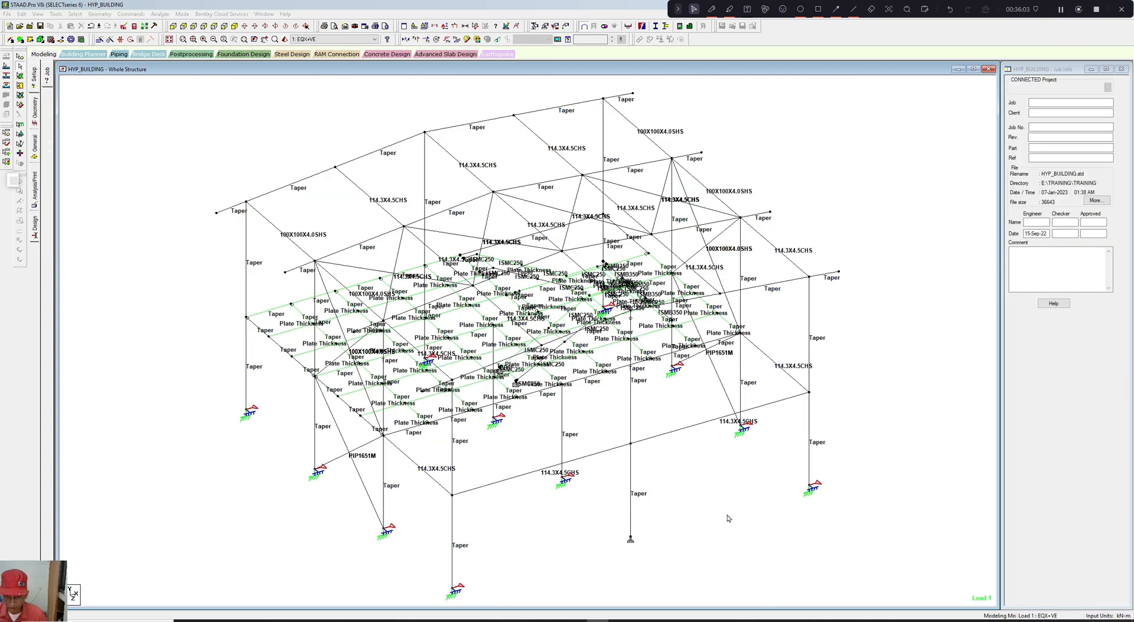
Step: Run the analysis and design with the PIP1651M bracing and stay in modelling mode
scroll(712, 459, "up", 2)
left_click(159, 13)
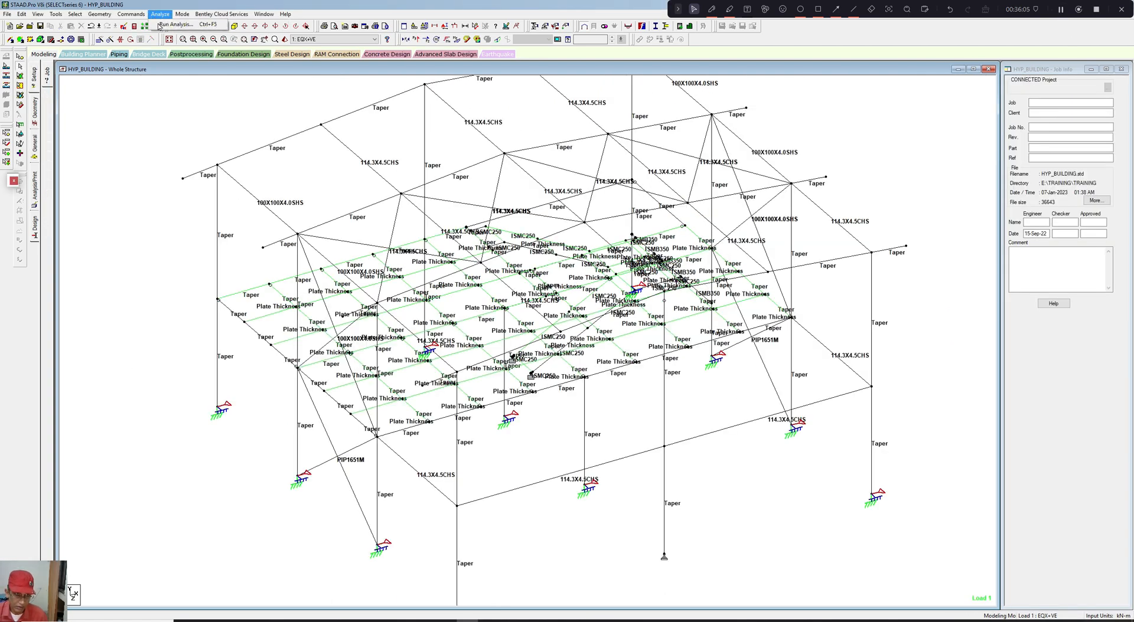
left_click(158, 26)
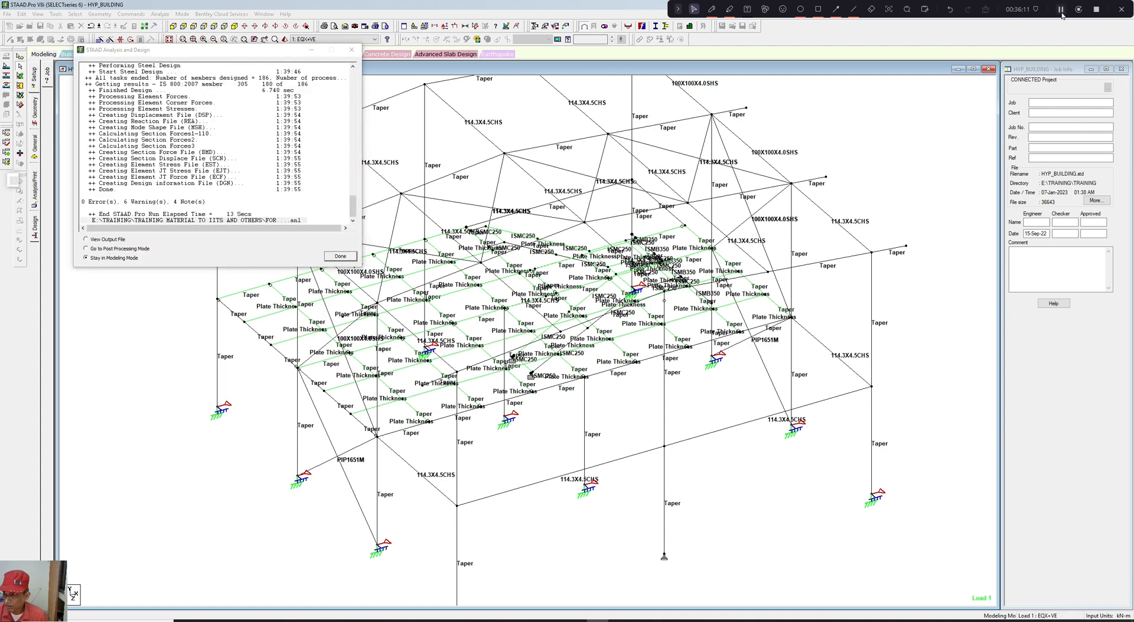
left_click(352, 50)
Step: Display the design results diagram based on actual ratio, with values shown, on the whole structure
right_click(265, 119)
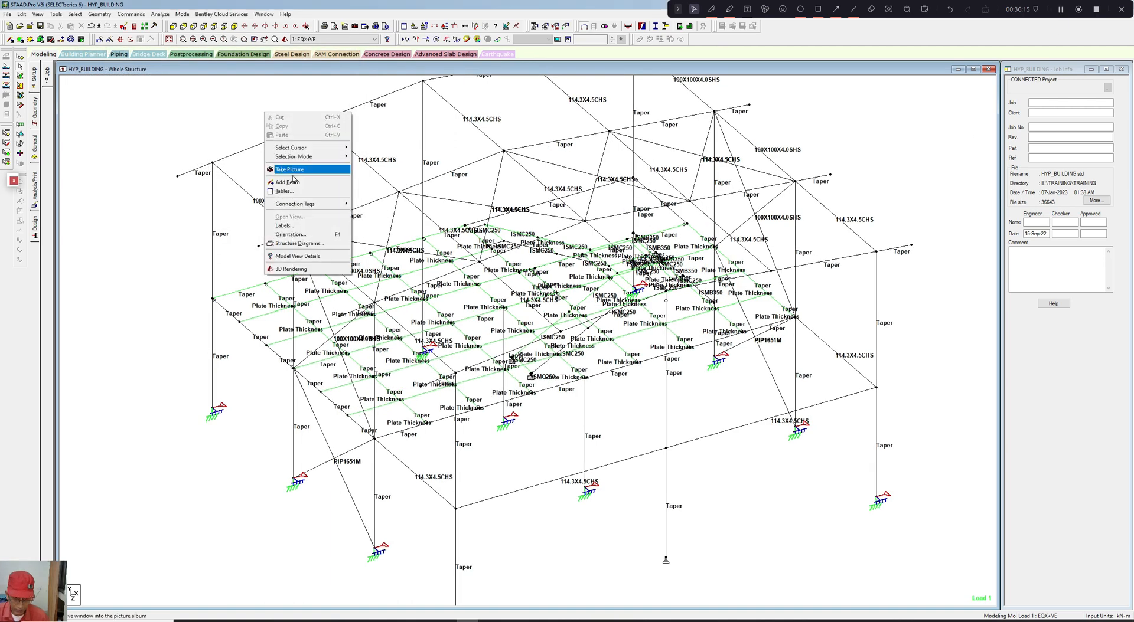
left_click(296, 226)
left_click(583, 190)
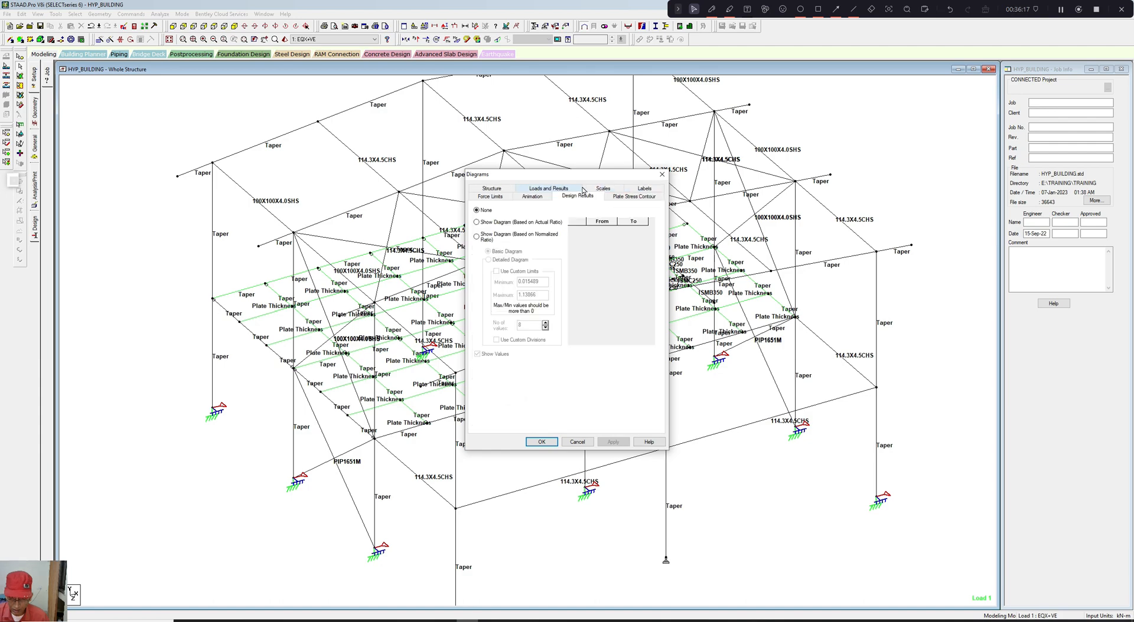
left_click(478, 222)
left_click(612, 443)
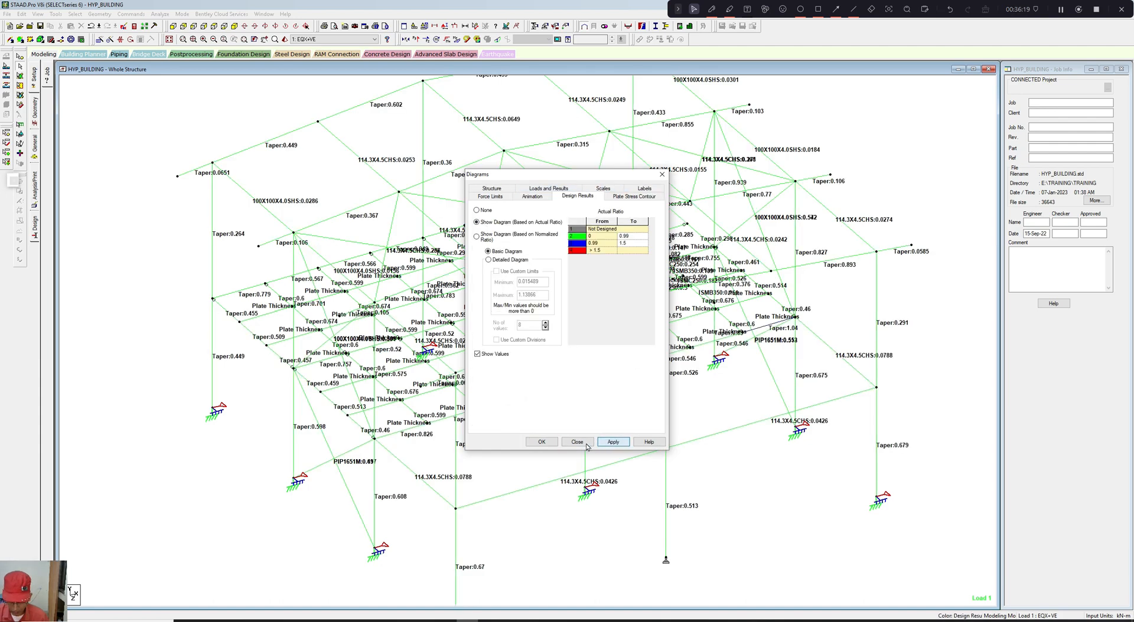
left_click(541, 442)
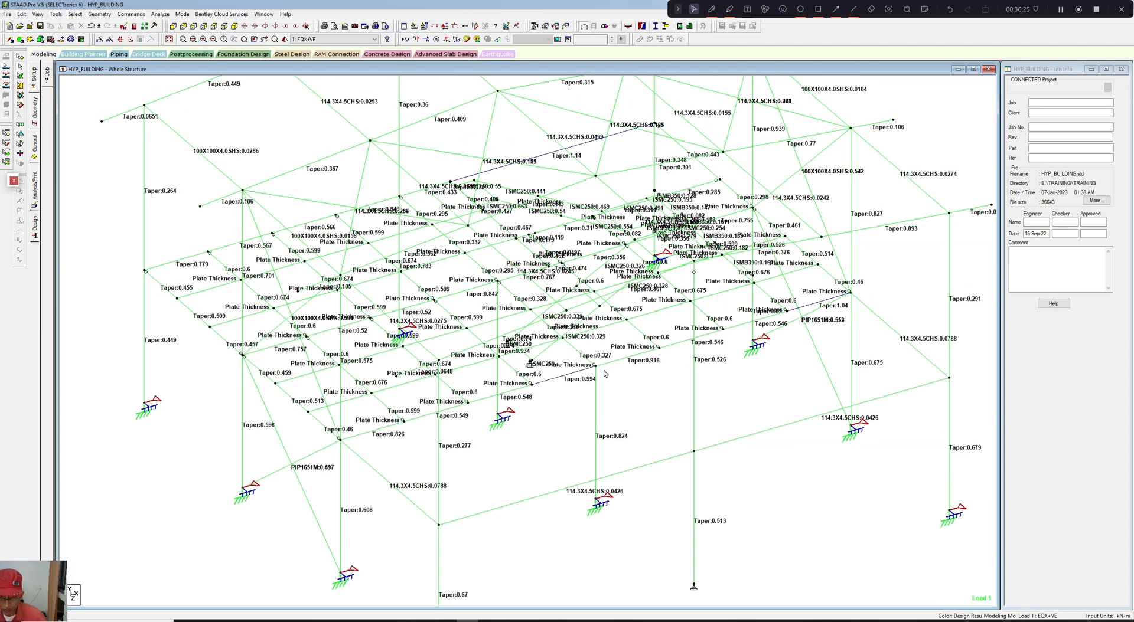
Step: Inspect the tapered beams with ratios above 0.99 and view the section properties of beam 52
left_click(444, 182)
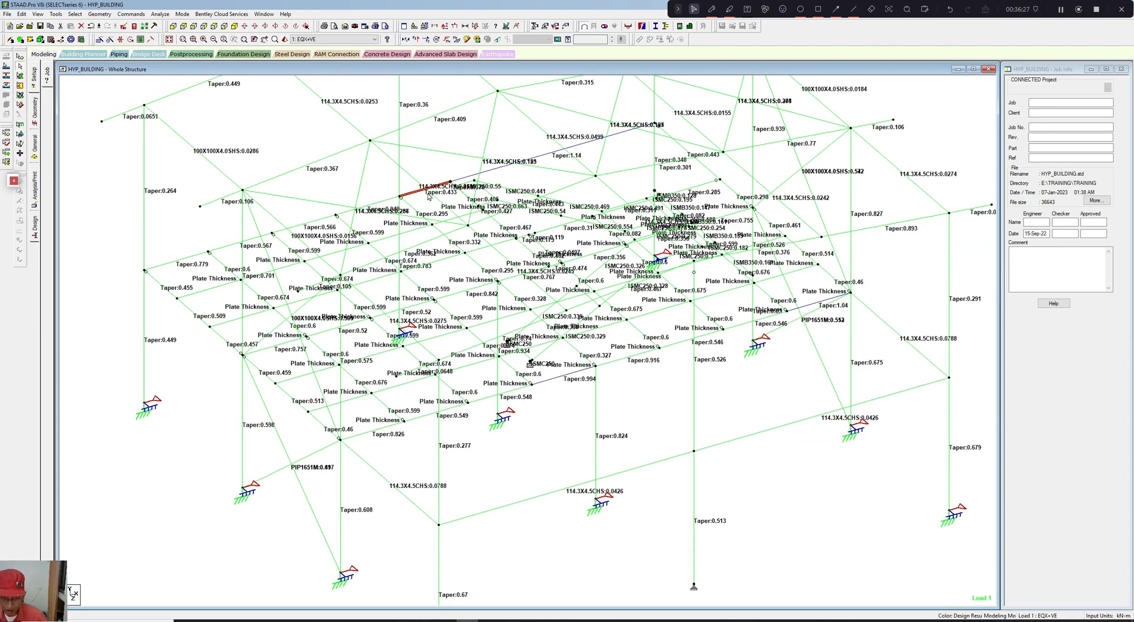
scroll(555, 313, "down", 2)
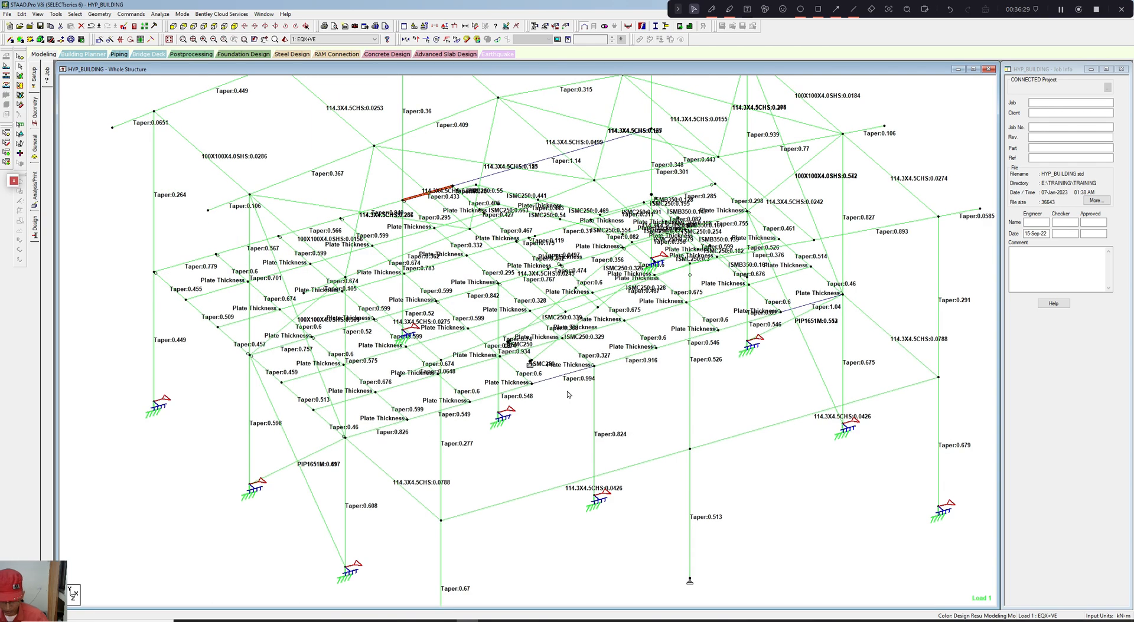
left_click(569, 379)
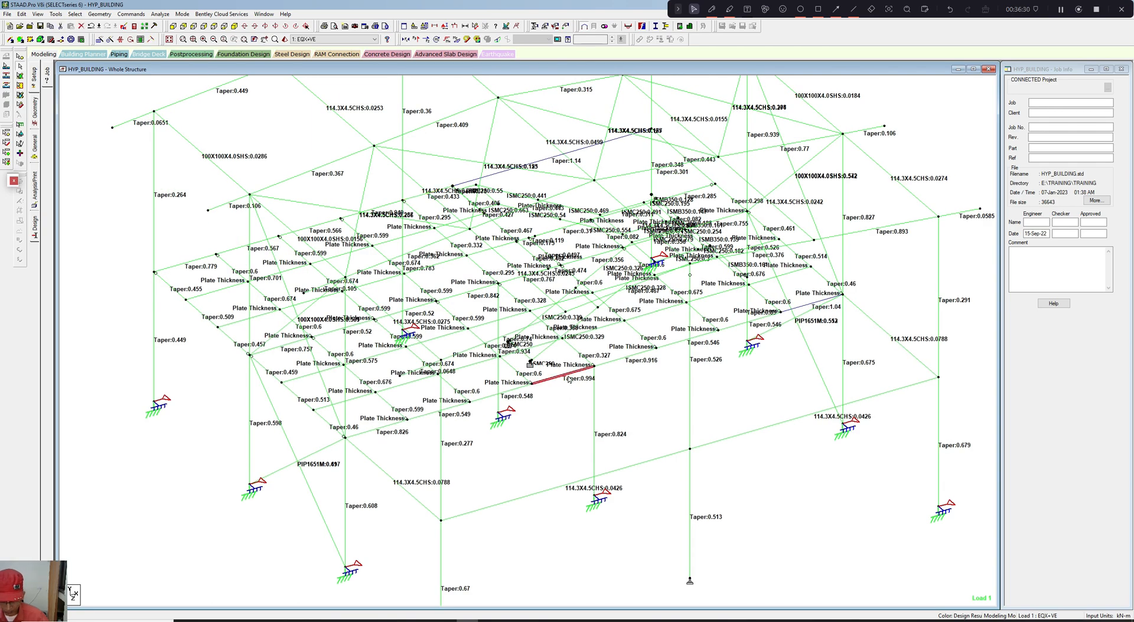
left_click(803, 306, "ctrl")
scroll(636, 393, "up", 1)
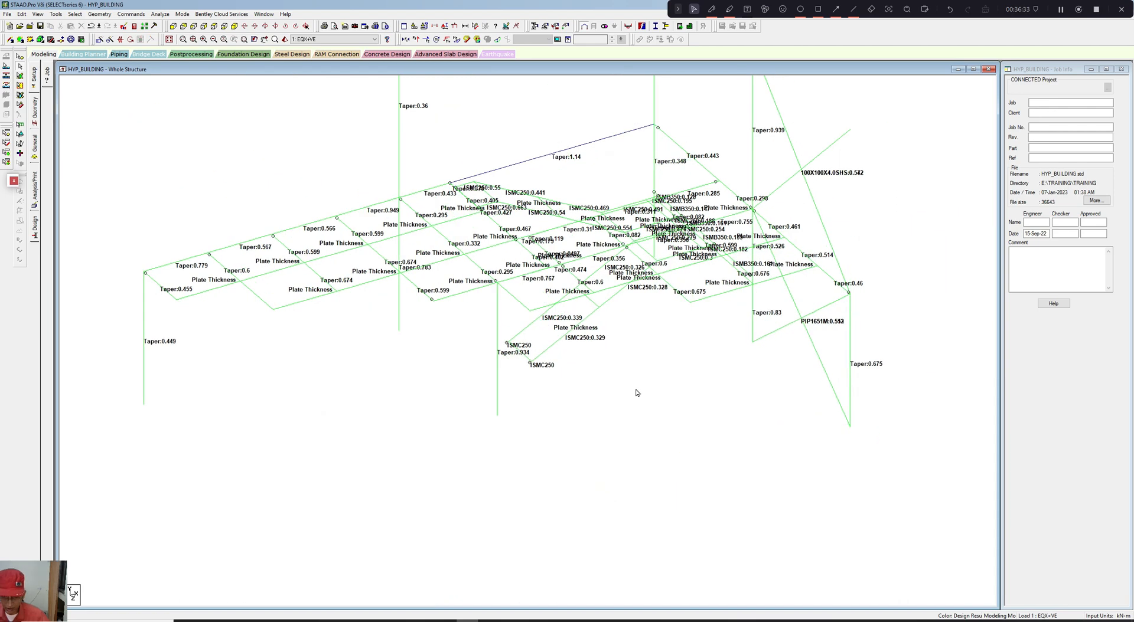
double_click(501, 173)
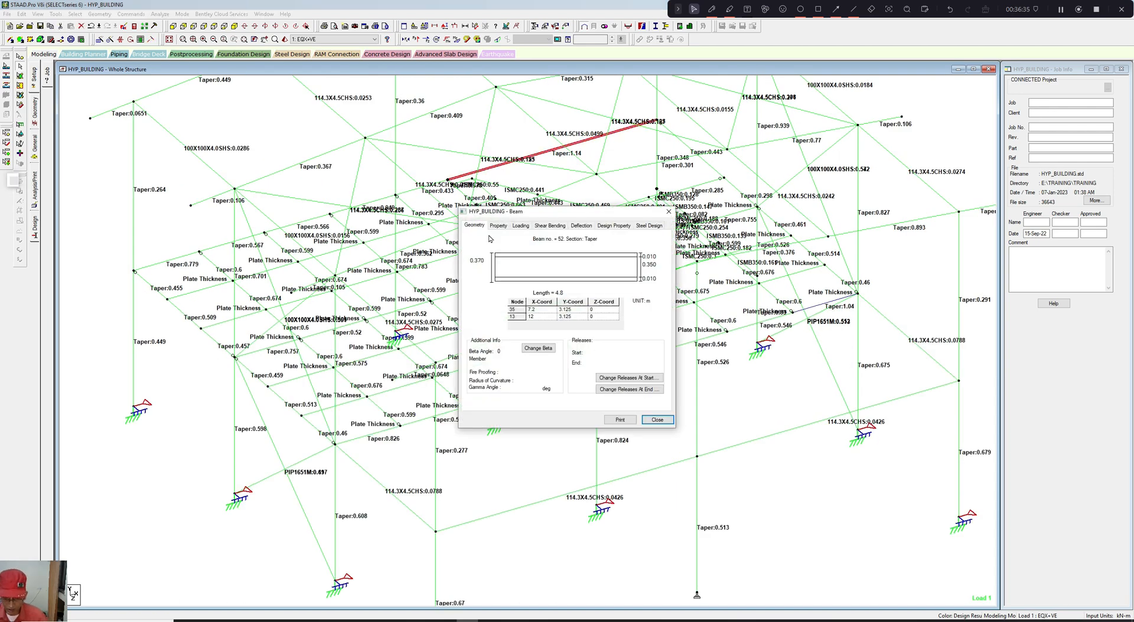
left_click(499, 227)
left_click(668, 211)
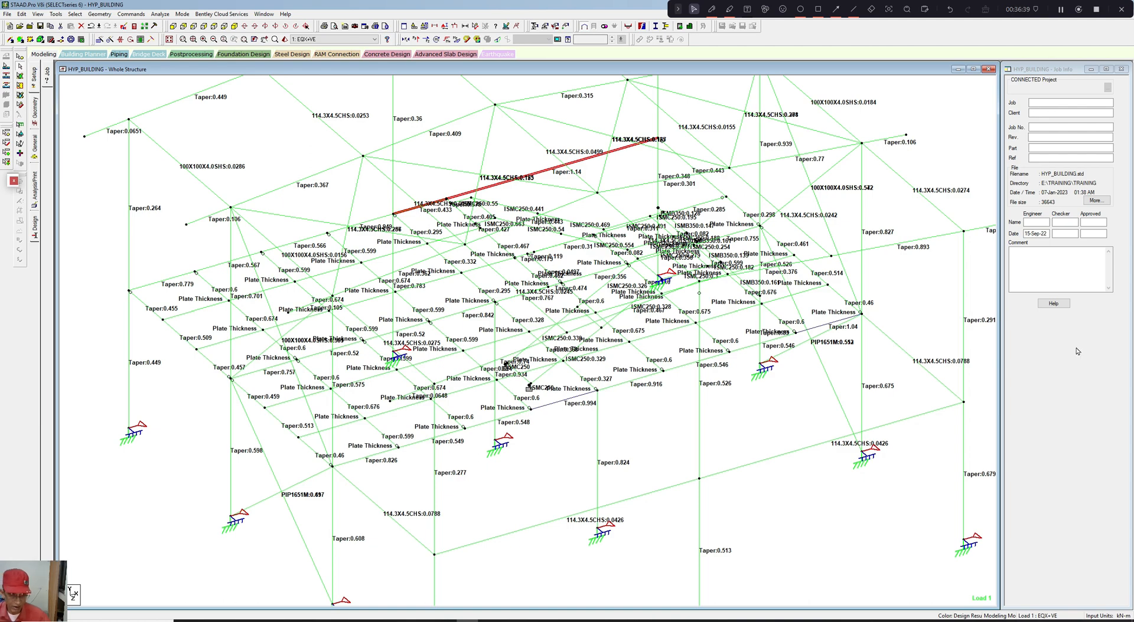
Step: Define a steel tapered I section with 0.374 m depth at both start and end nodes and a 0.005 m thick web
left_click(36, 157)
scroll(419, 230, "up", 1)
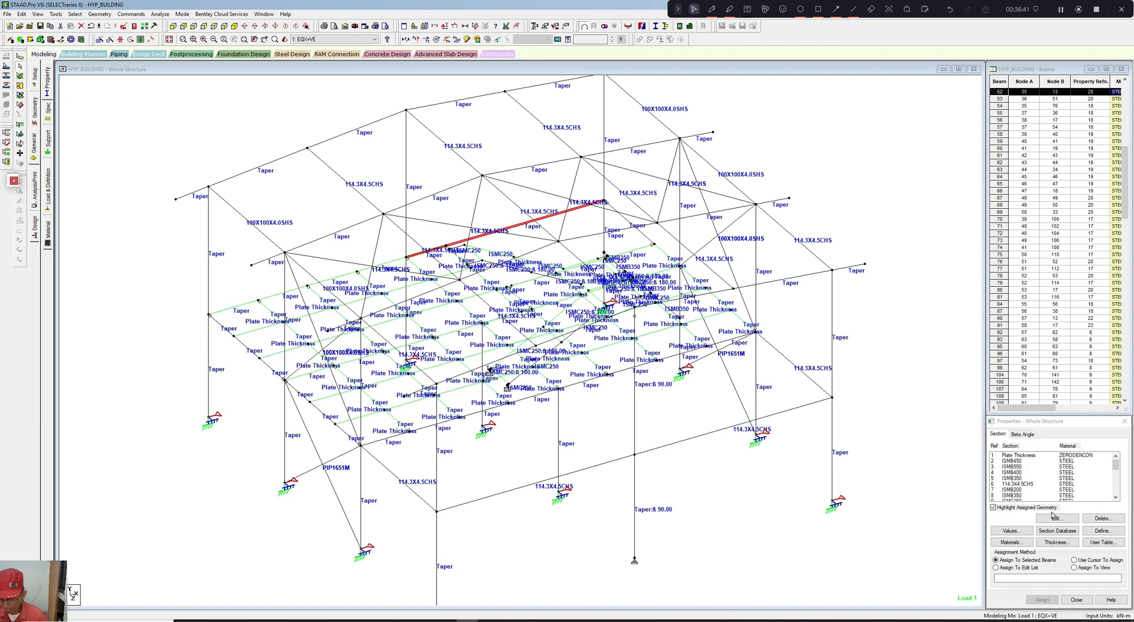
left_click(1103, 531)
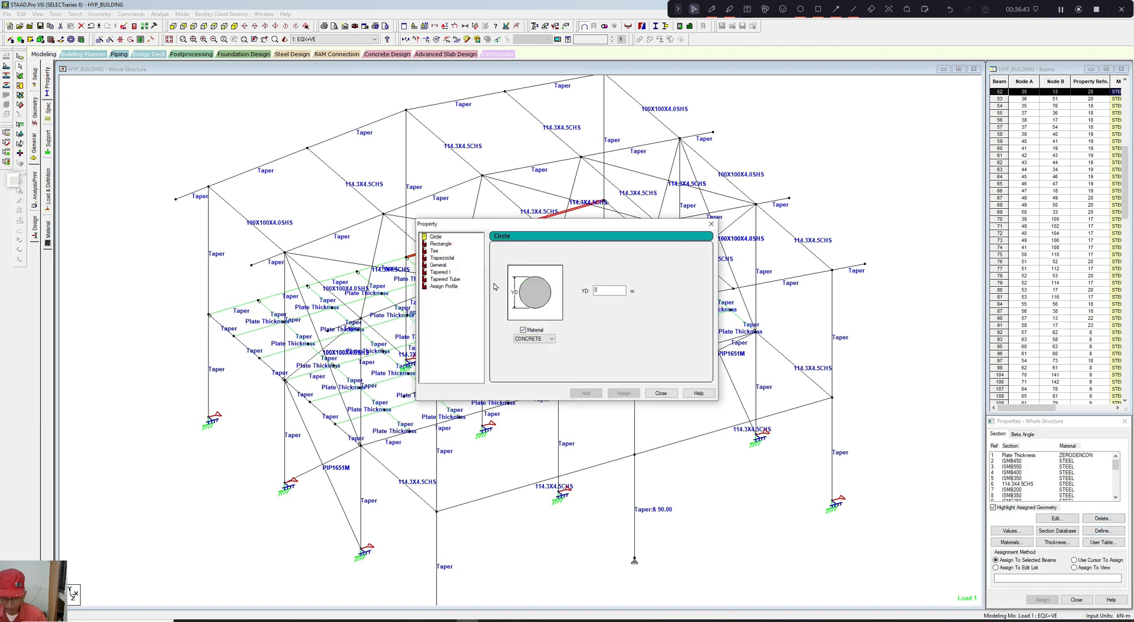
left_click(441, 272)
left_click(649, 258)
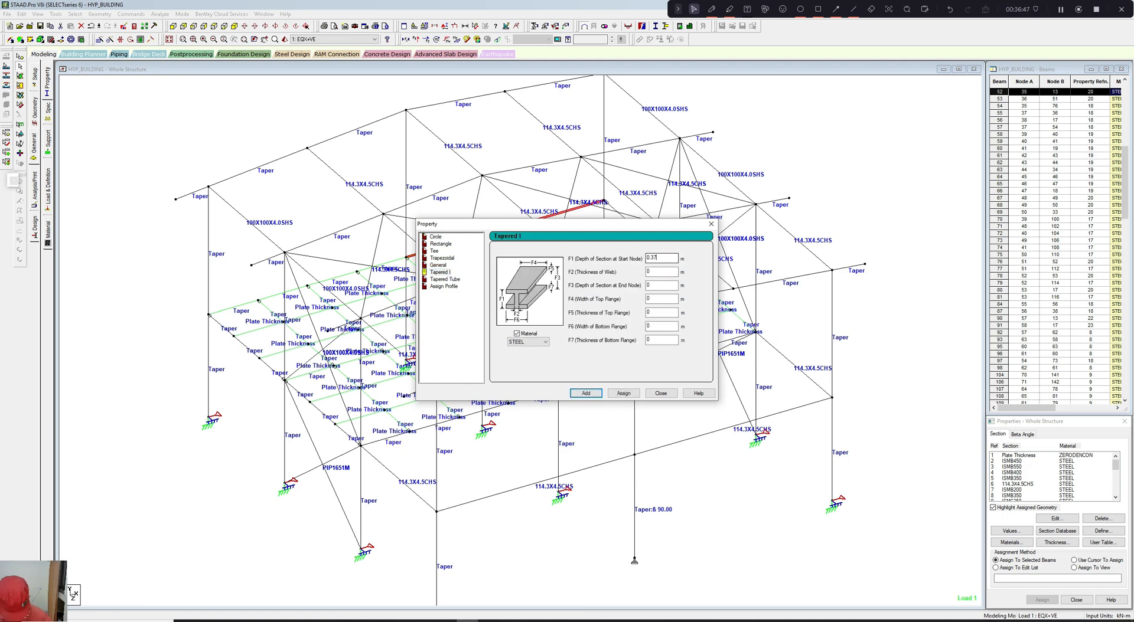
type(".374")
key("Tab")
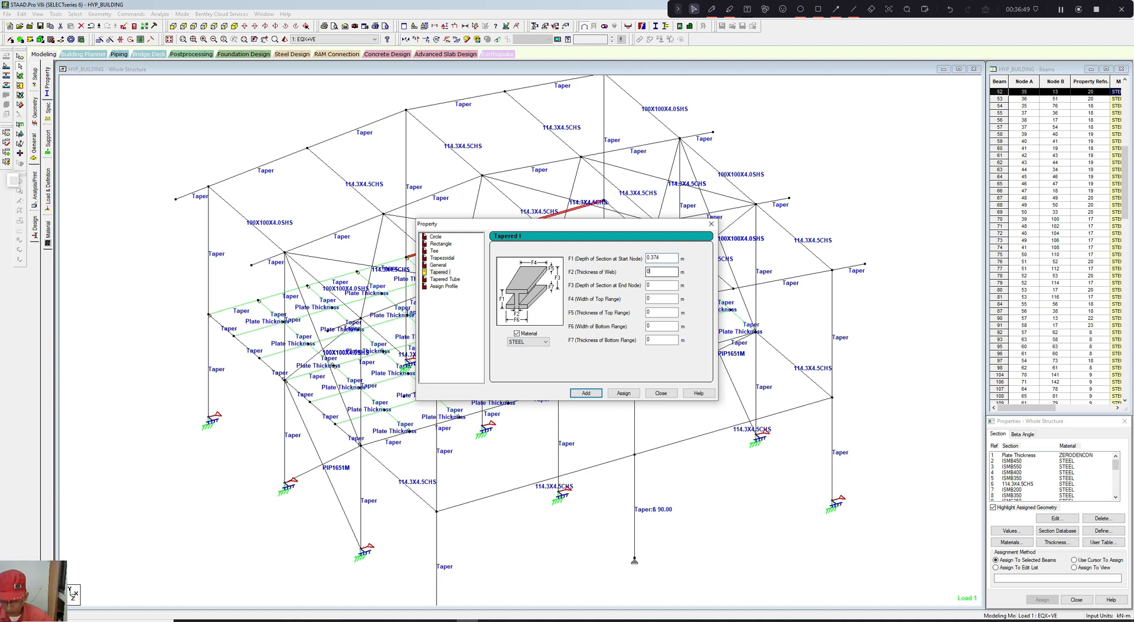
type(".005")
key("Tab")
type(".374")
key("Tab")
Step: Set the top flange to 0.175 m wide and 0.012 m thick, assign the section to beams 37 and 52, and delete the old result files
type(".17")
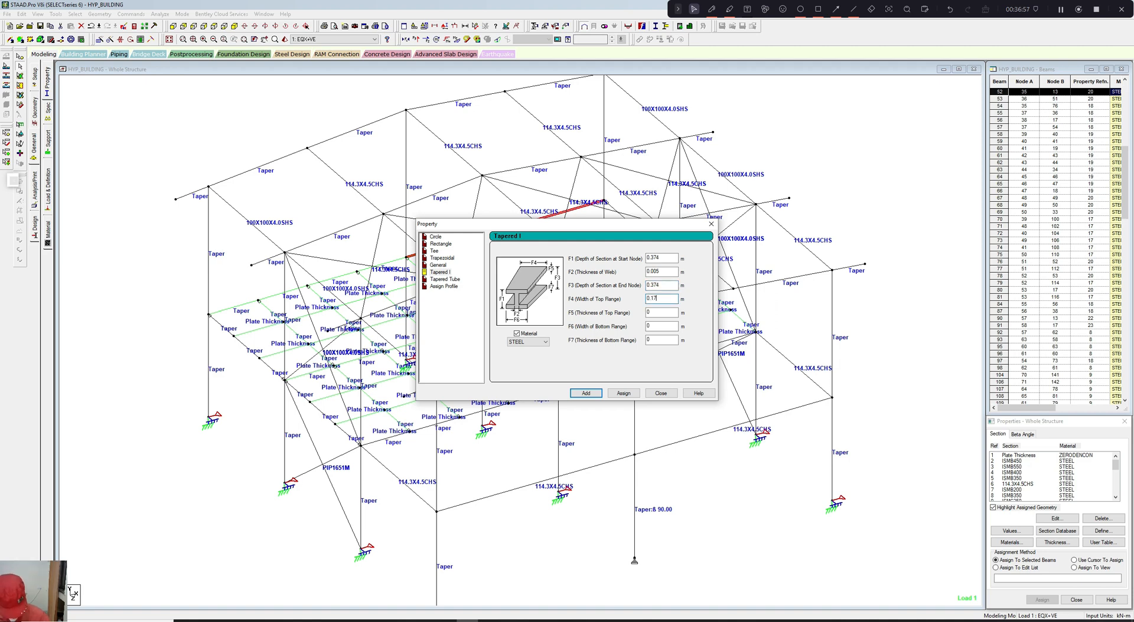
type("5")
type(".012")
left_click(623, 393)
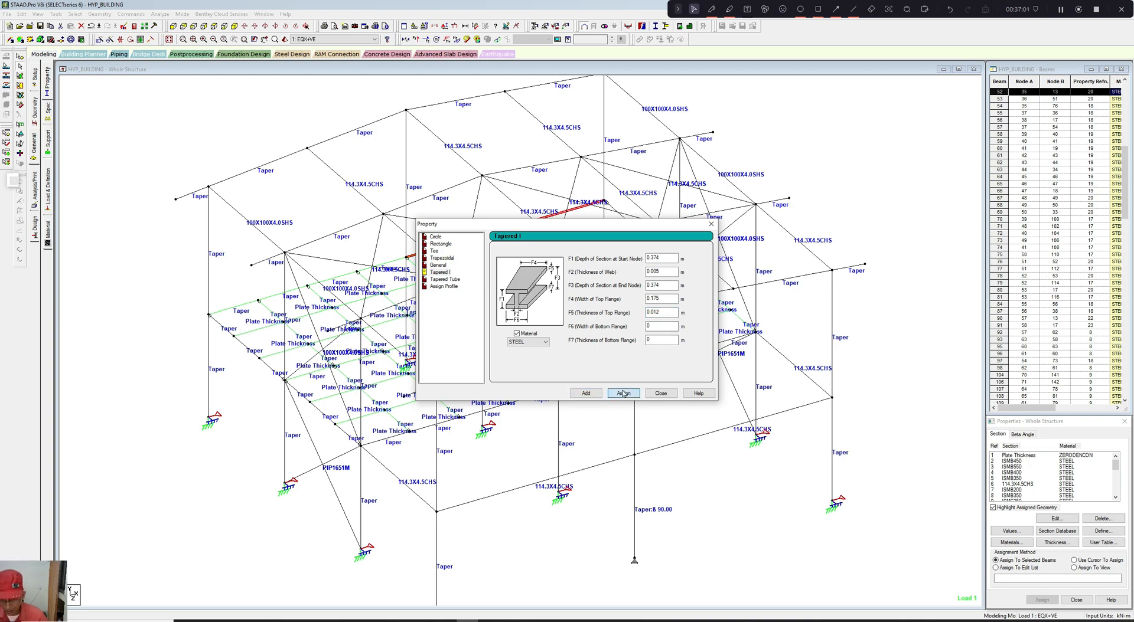
left_click(601, 334)
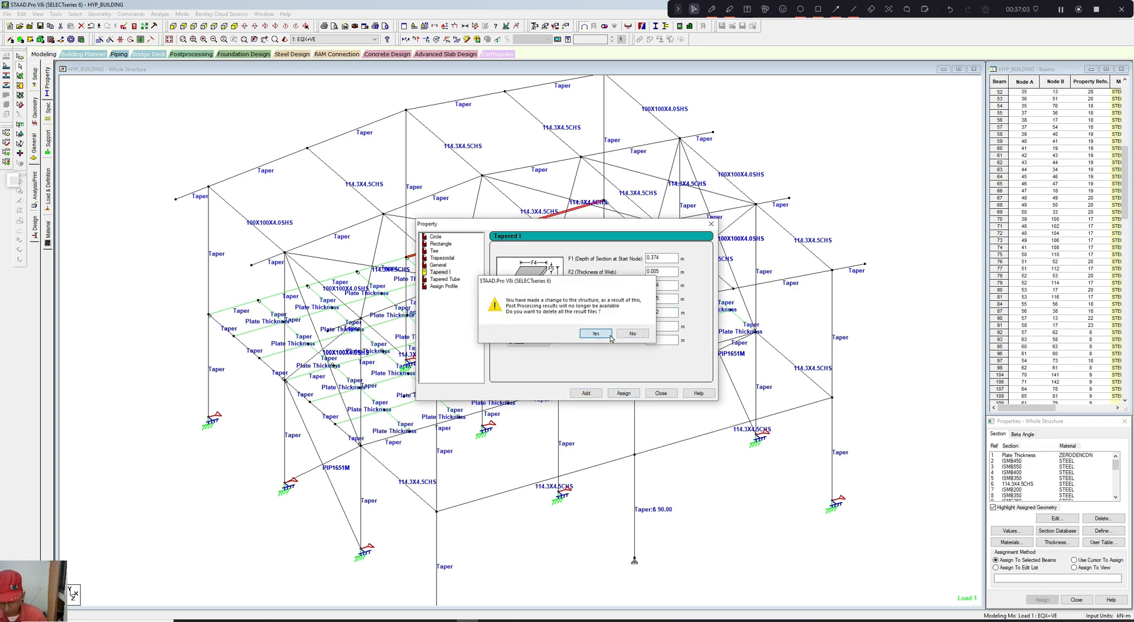
left_click(662, 392)
Step: View the geometry and section properties of beam 63 on the long floor-edge line
scroll(625, 388, "up", 4)
left_click(542, 399)
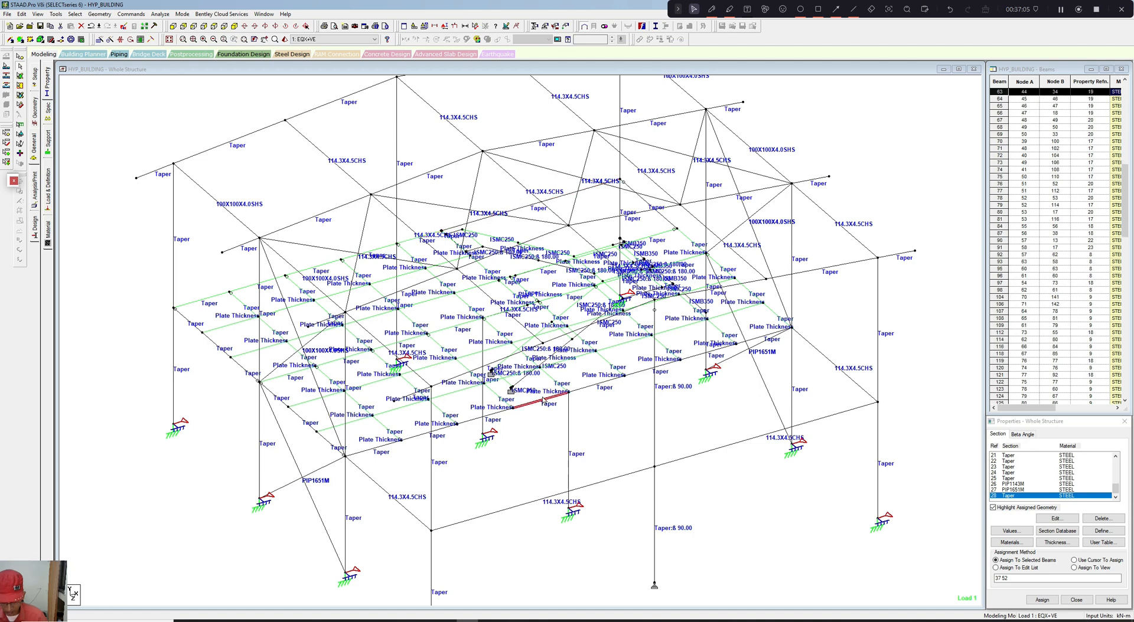
double_click(542, 399)
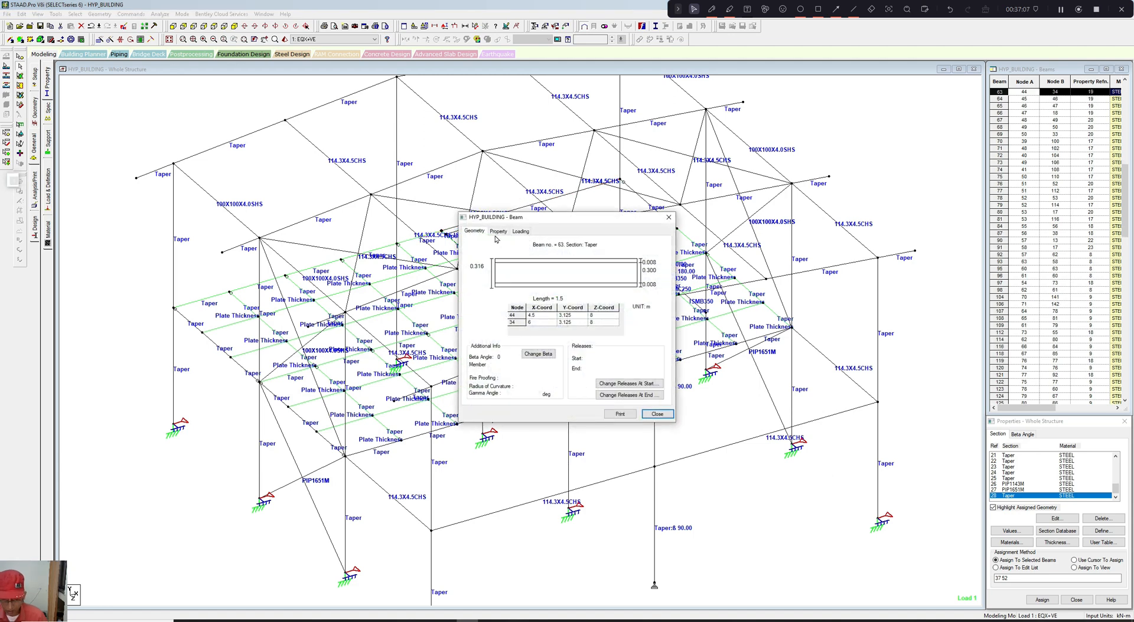
left_click(498, 232)
left_click(668, 218)
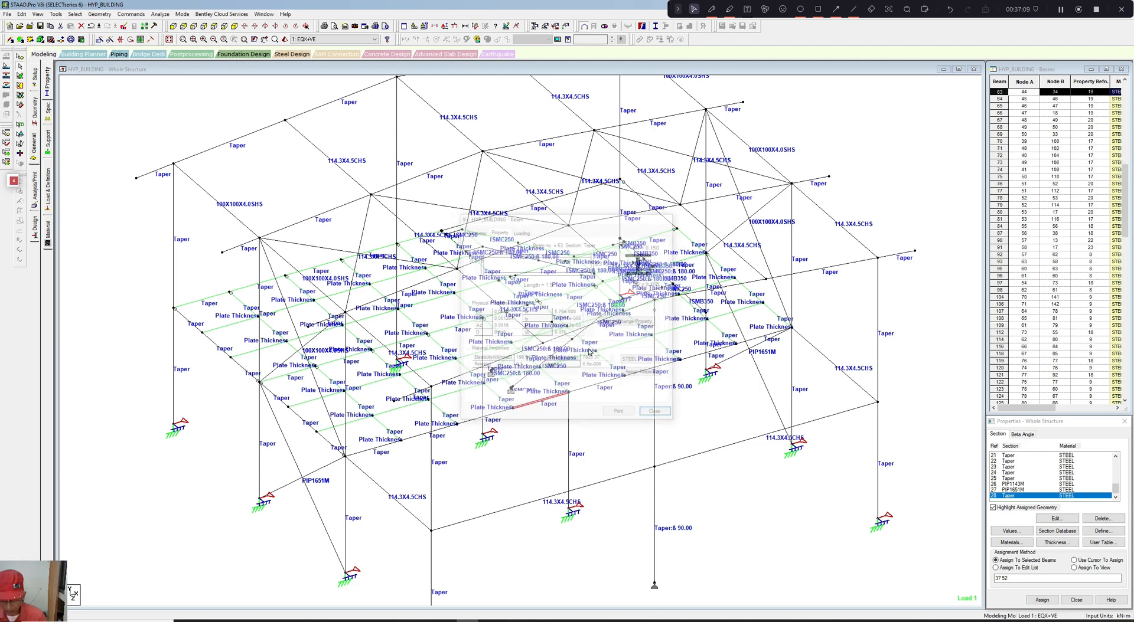
Step: For the whole floor-edge line, beams 46, 47 and 61 to 66, define a tapered I section with 0.320 m end depths and 0.005 m web
left_click(494, 415, "ctrl")
left_click(438, 430, "ctrl")
left_click(366, 449, "ctrl")
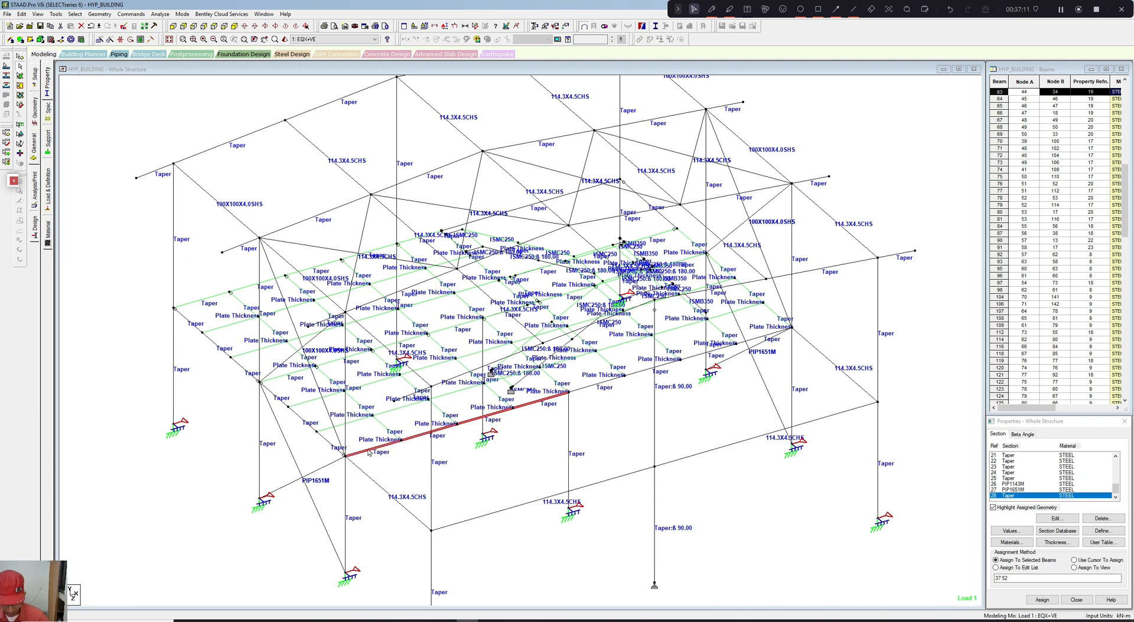
left_click(588, 385, "ctrl")
left_click(649, 374, "ctrl")
left_click(692, 362, "ctrl")
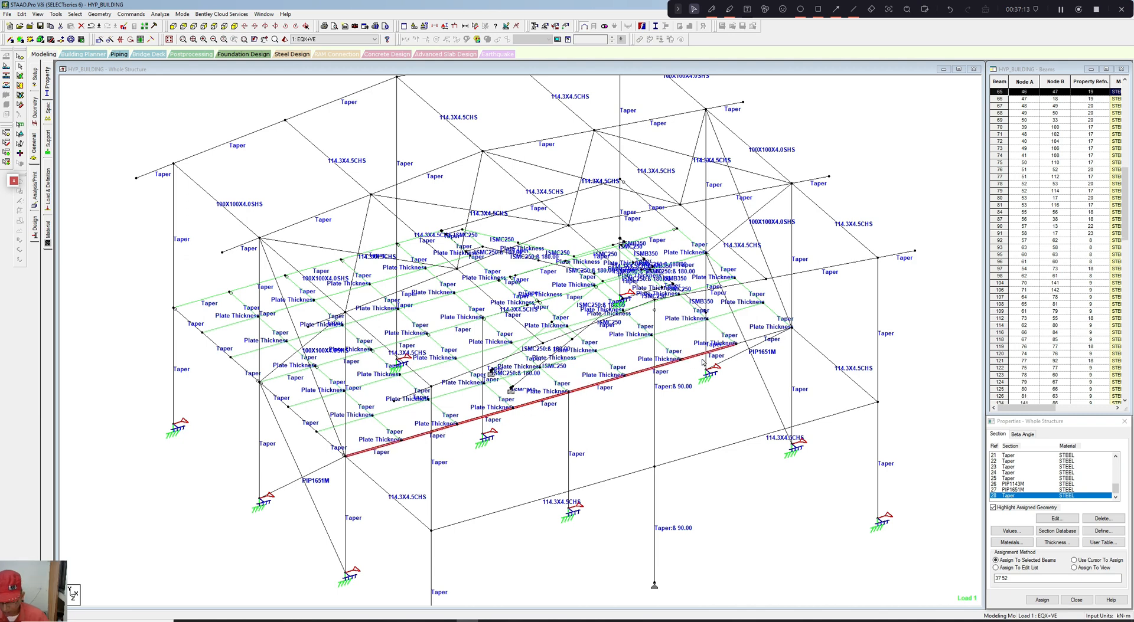
left_click(1091, 531)
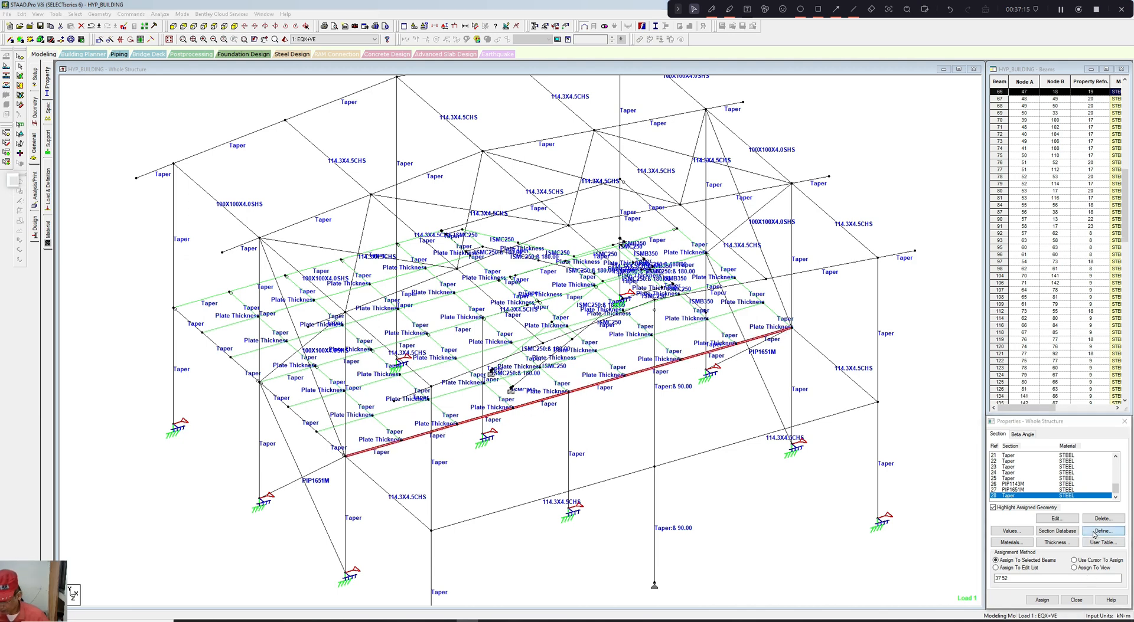
left_click(440, 272)
left_click(661, 261)
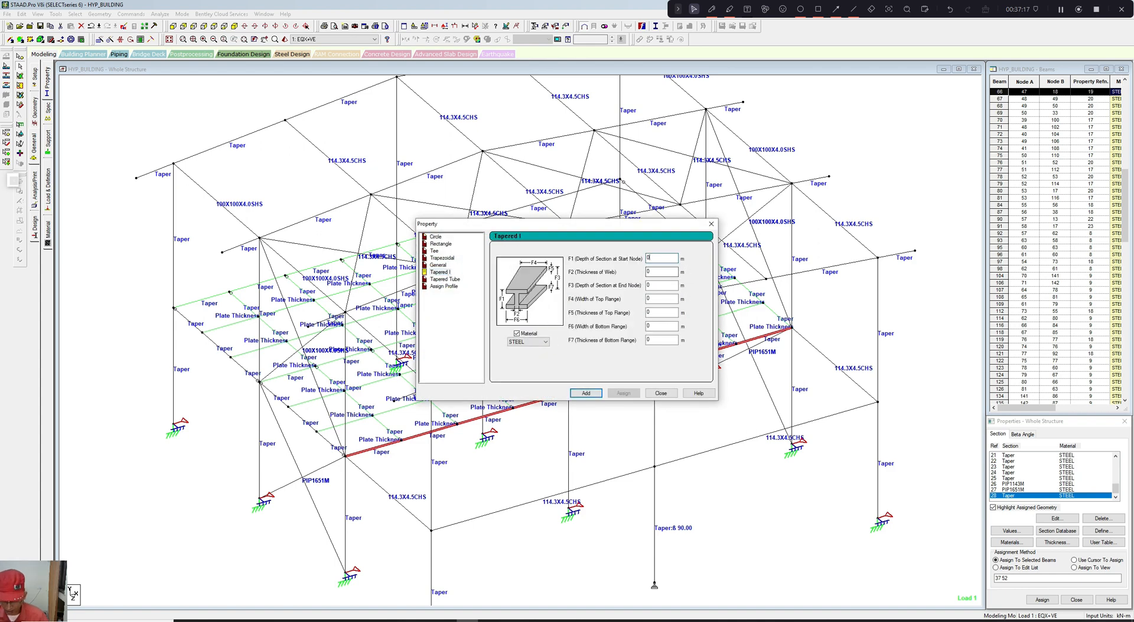
type(".32")
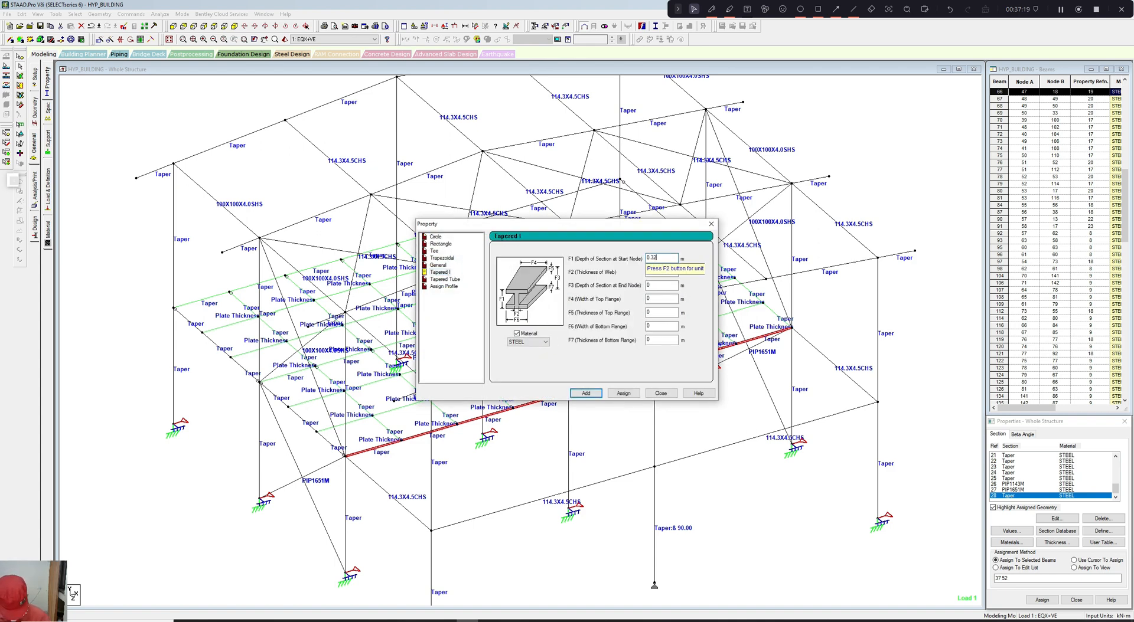
type("0")
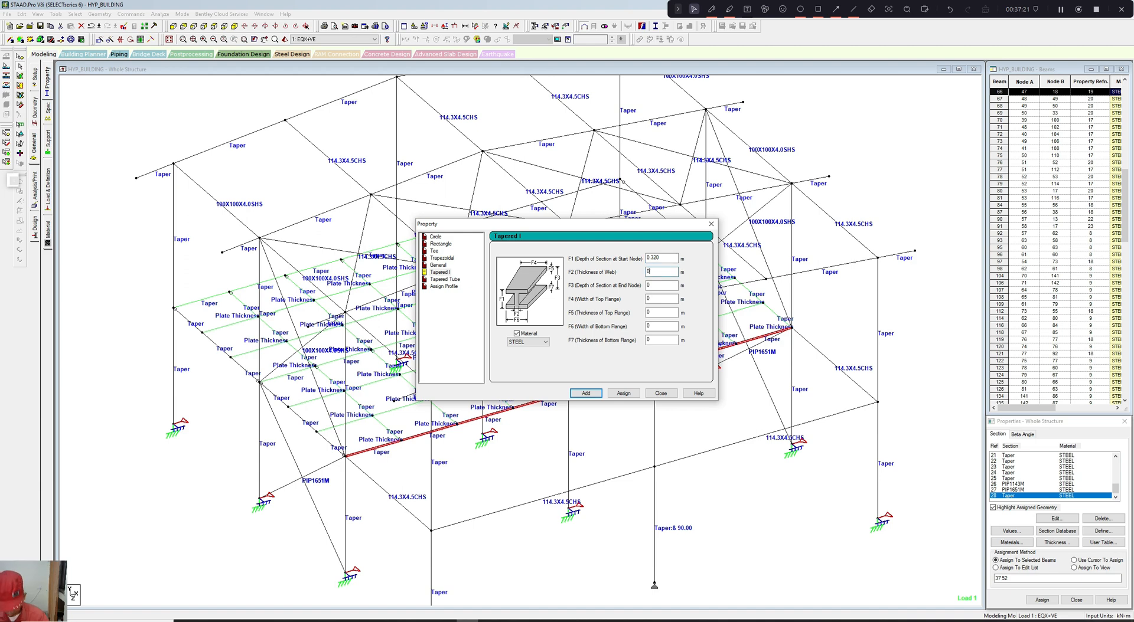
type(".005")
key("Tab")
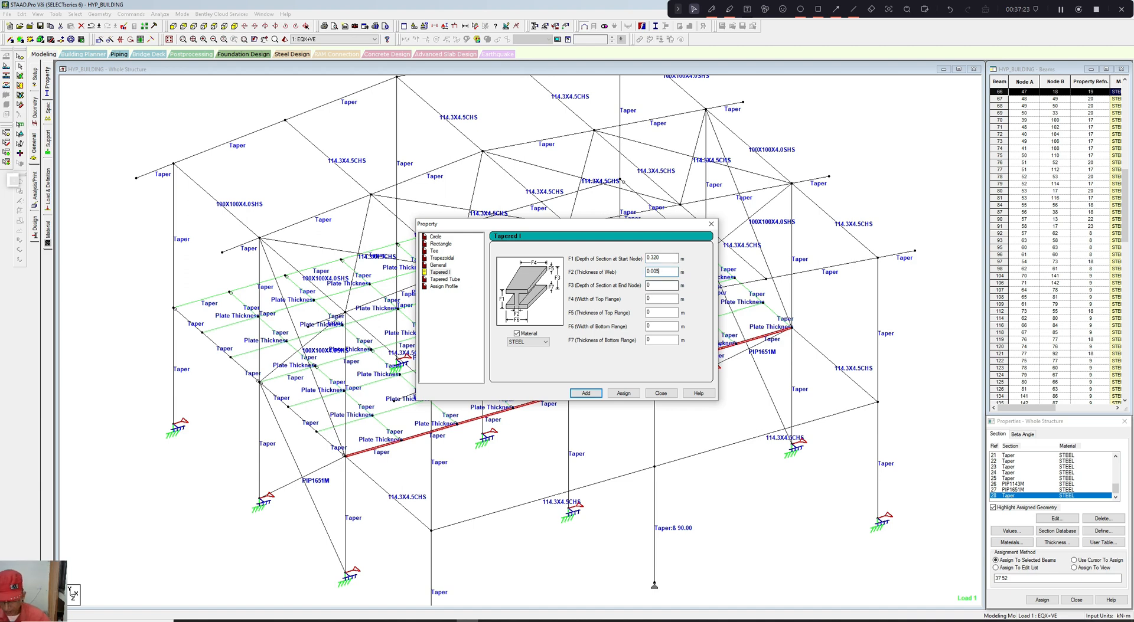
type(".320")
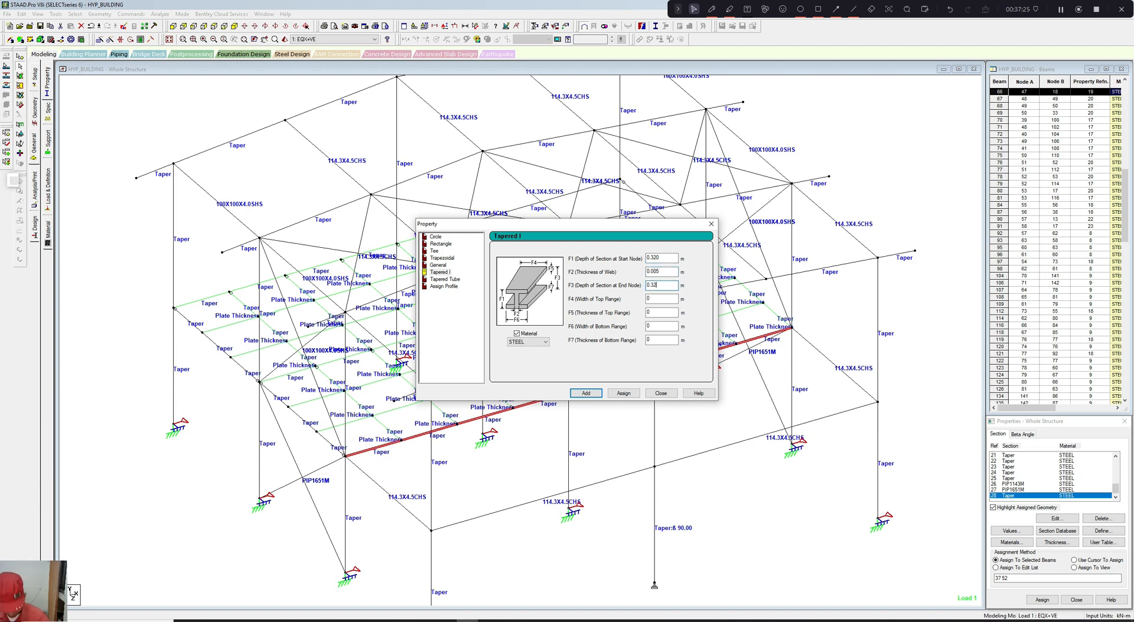
Step: Set the top flange to 0.175 m wide and 0.010 m thick and assign the section to the selected floor-edge beams
type(".175")
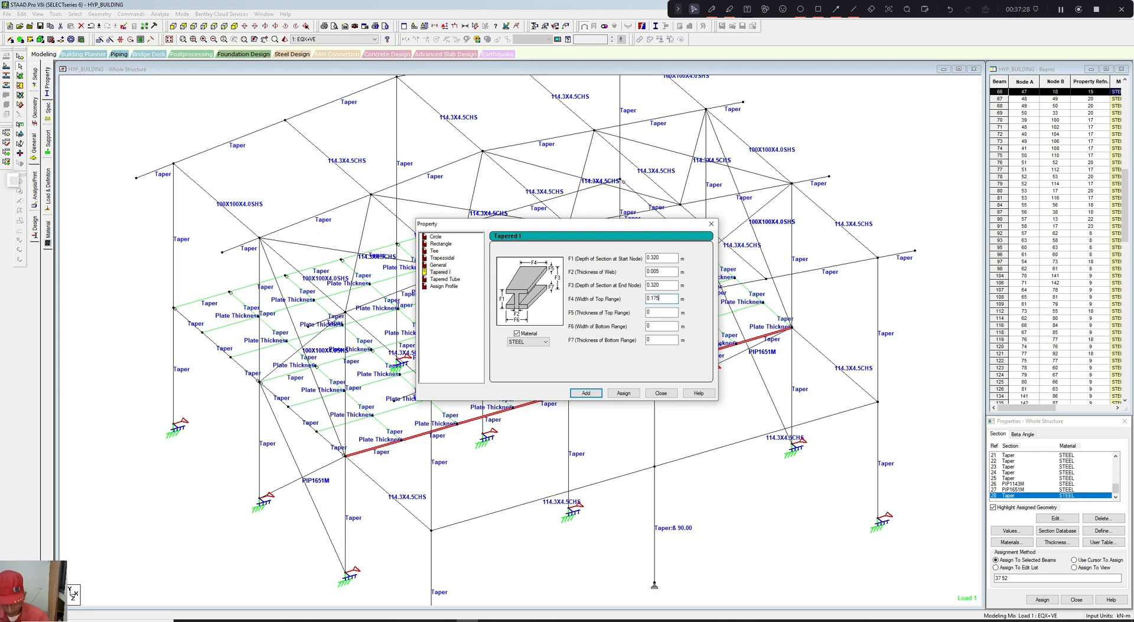
key("Tab")
type(".0")
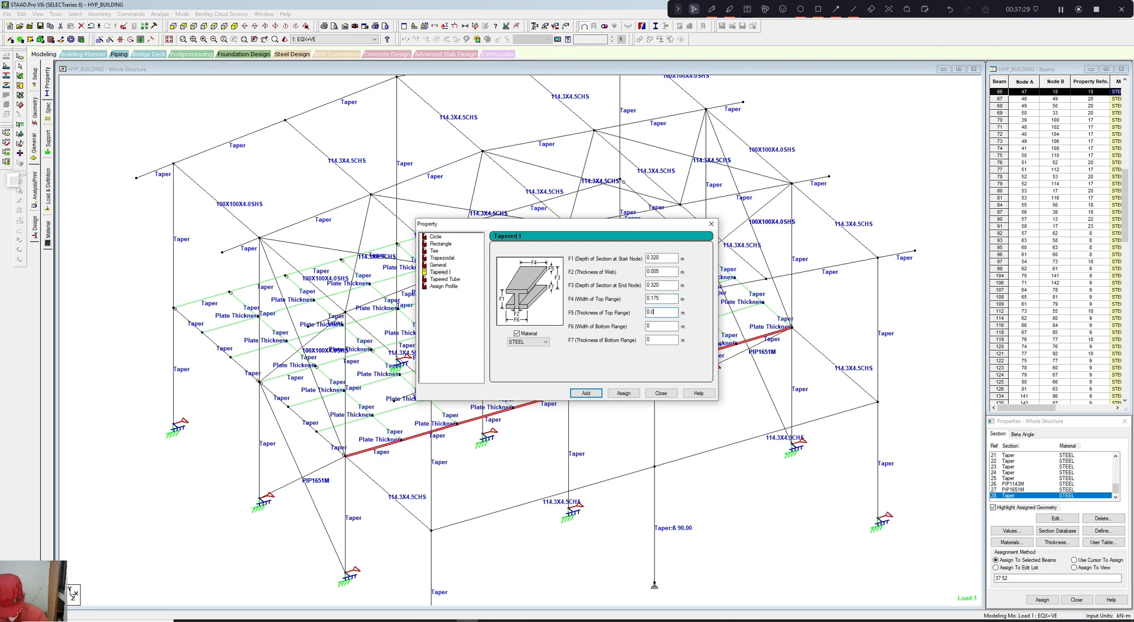
type("10")
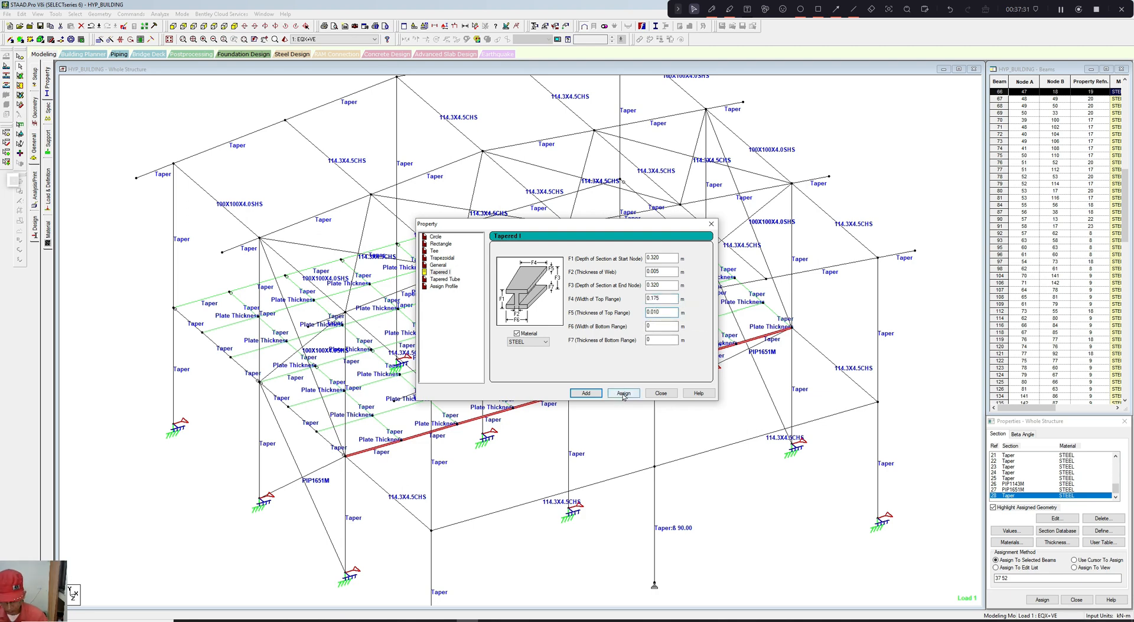
left_click(623, 393)
left_click(661, 394)
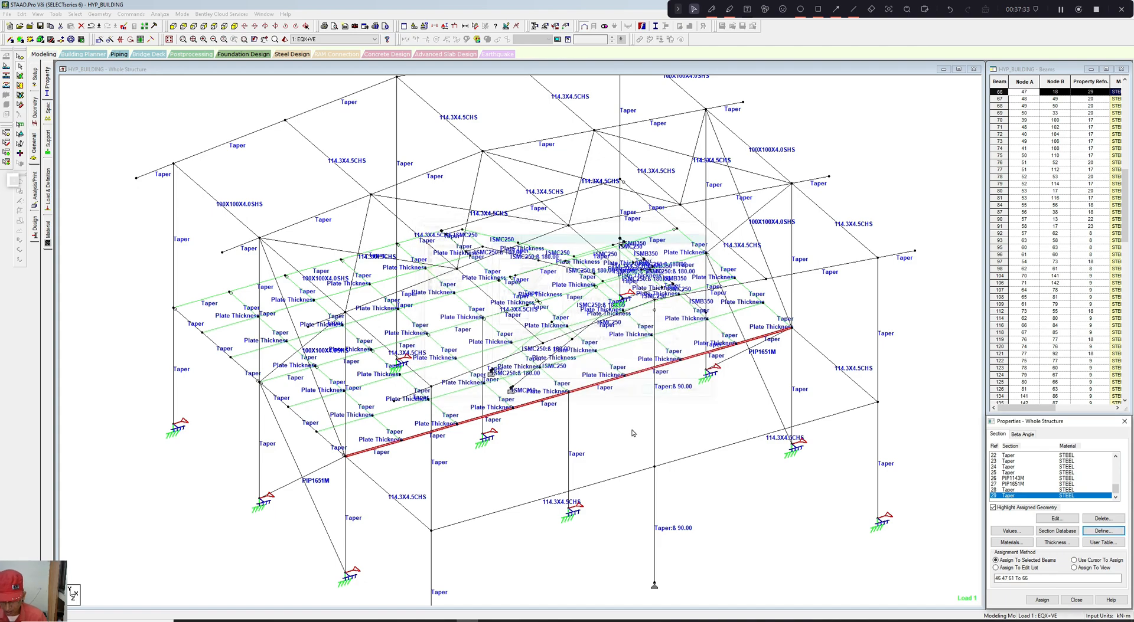
left_click(633, 427)
scroll(635, 428, "down", 2)
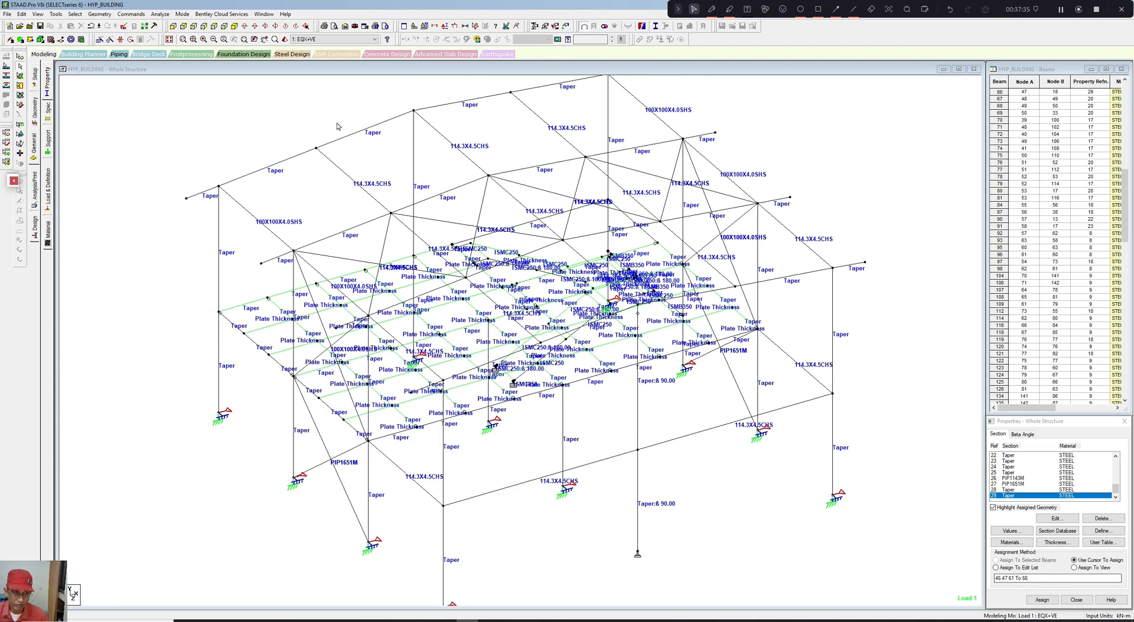
Step: Save the modified structure, rerun the analysis and design, and stay in modelling mode
left_click(161, 14)
left_click(181, 26)
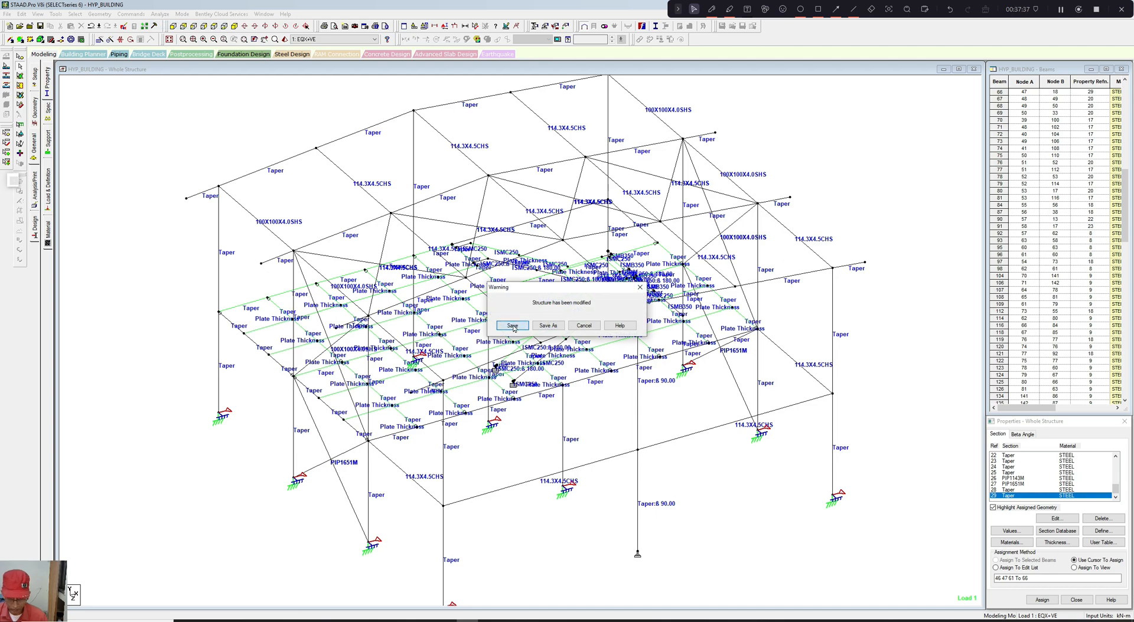
left_click(512, 326)
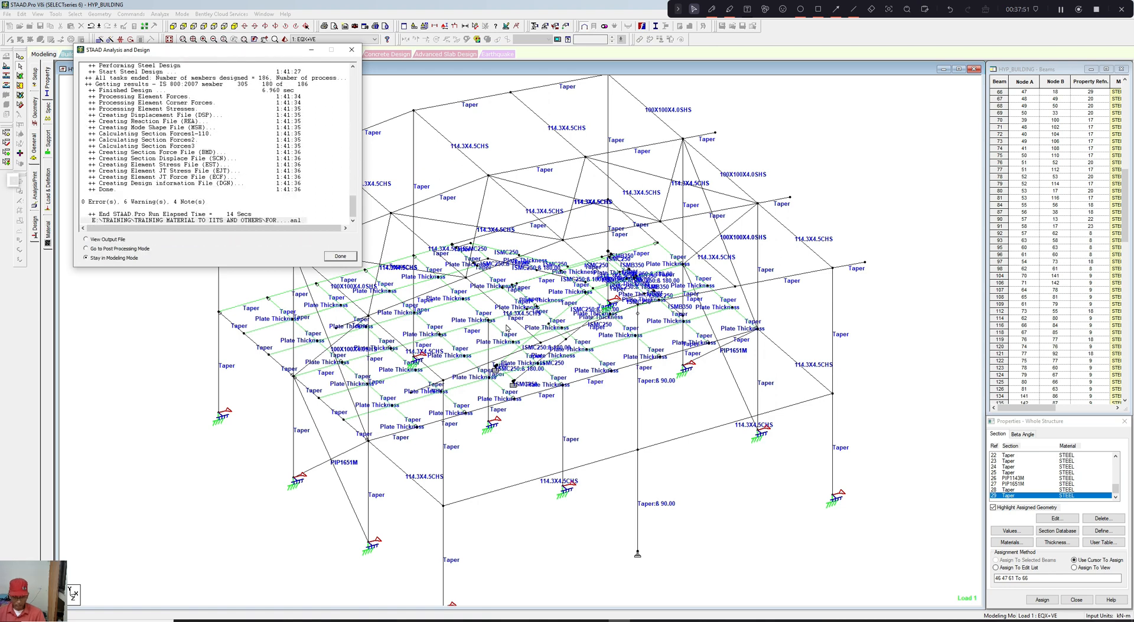
left_click(341, 256)
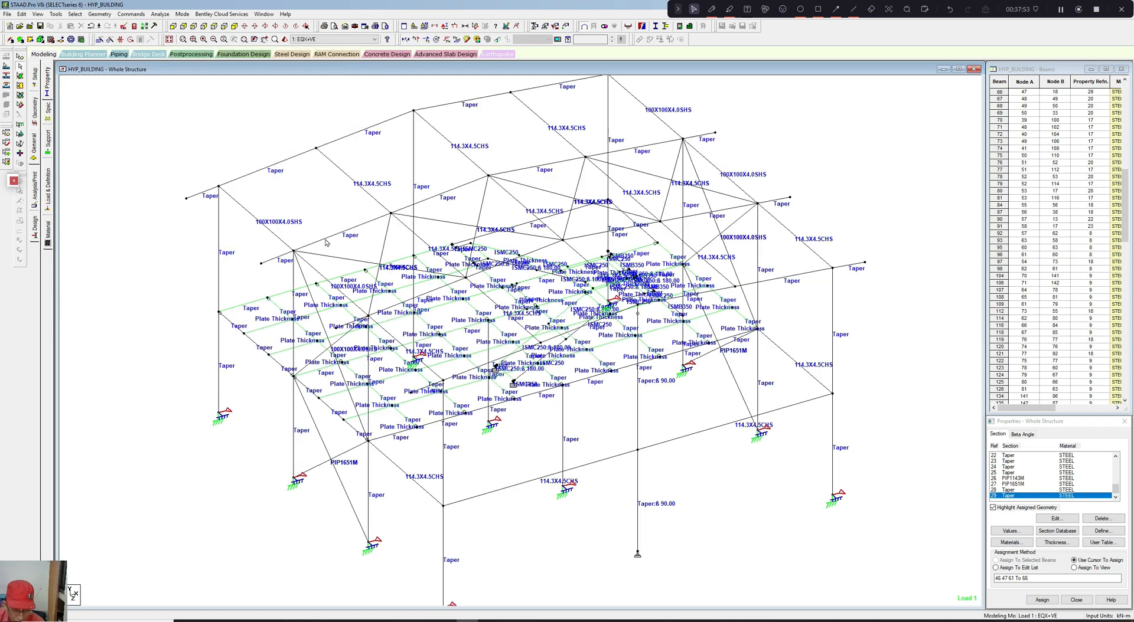
Step: Show the design results diagram based on actual ratio, with values, to recheck the enlarged tapered beams
right_click(295, 187)
left_click(333, 291)
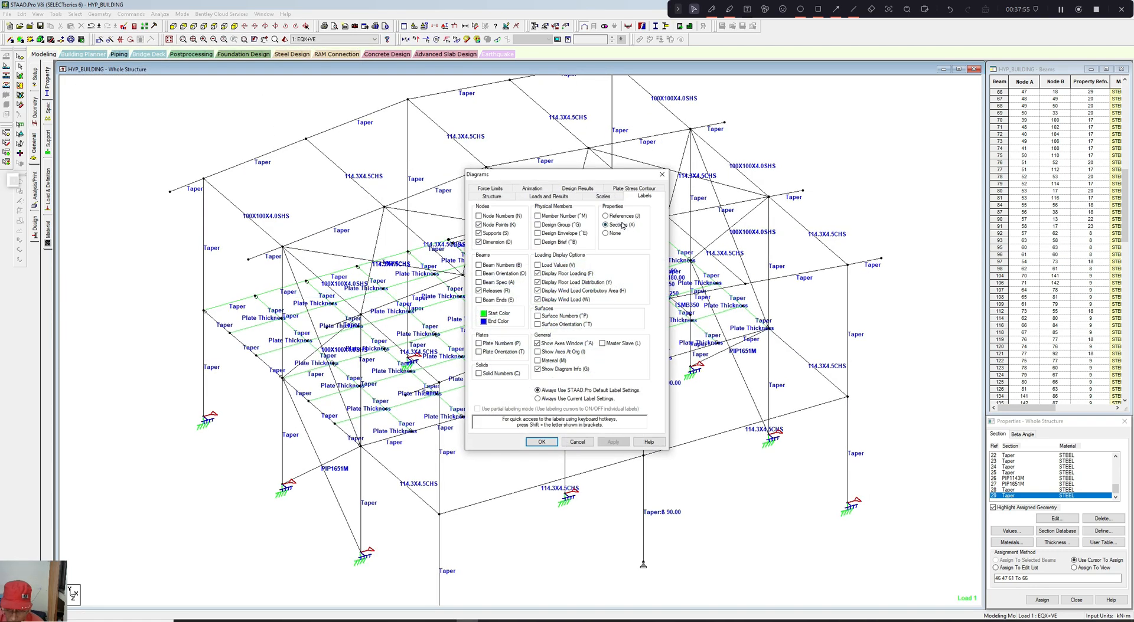
left_click(589, 189)
left_click(481, 222)
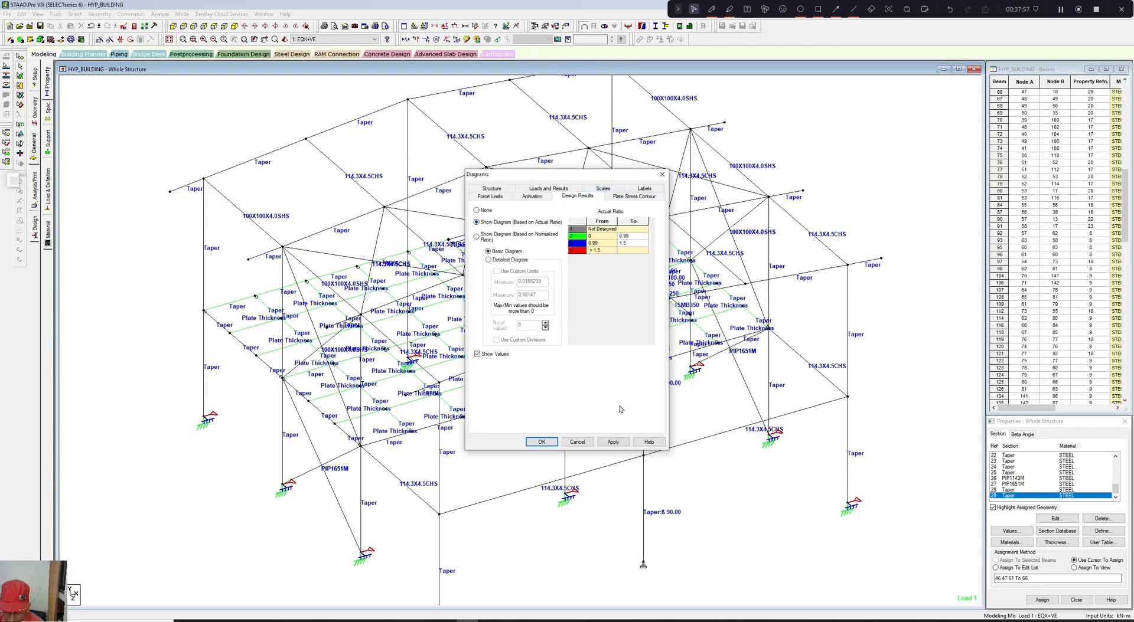
left_click(611, 443)
left_click(542, 442)
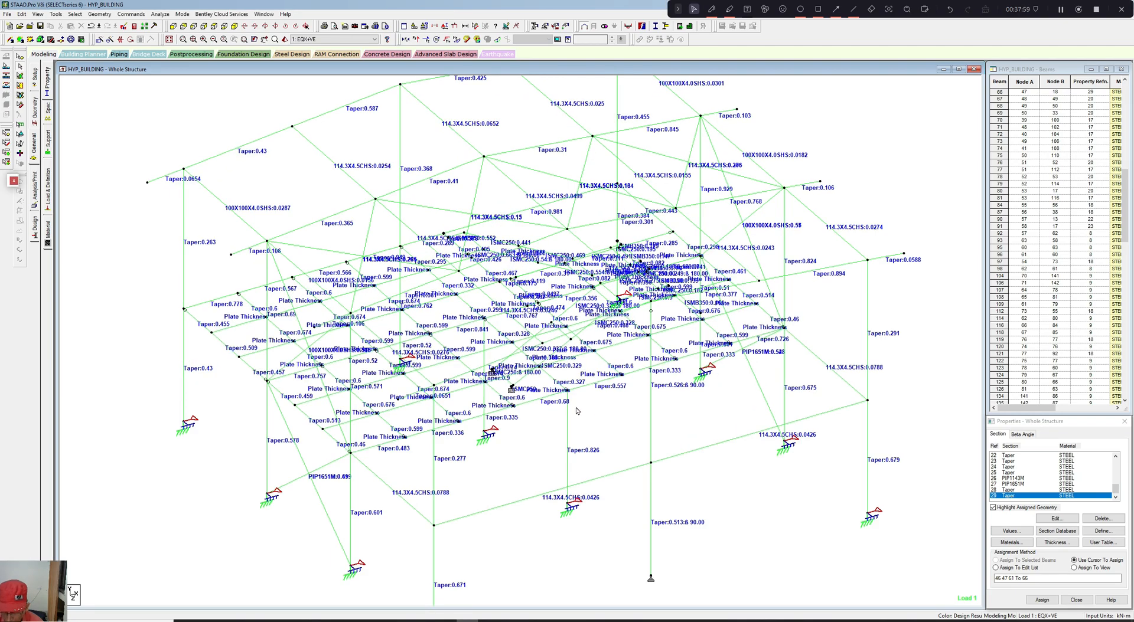
scroll(614, 395, "down", 2)
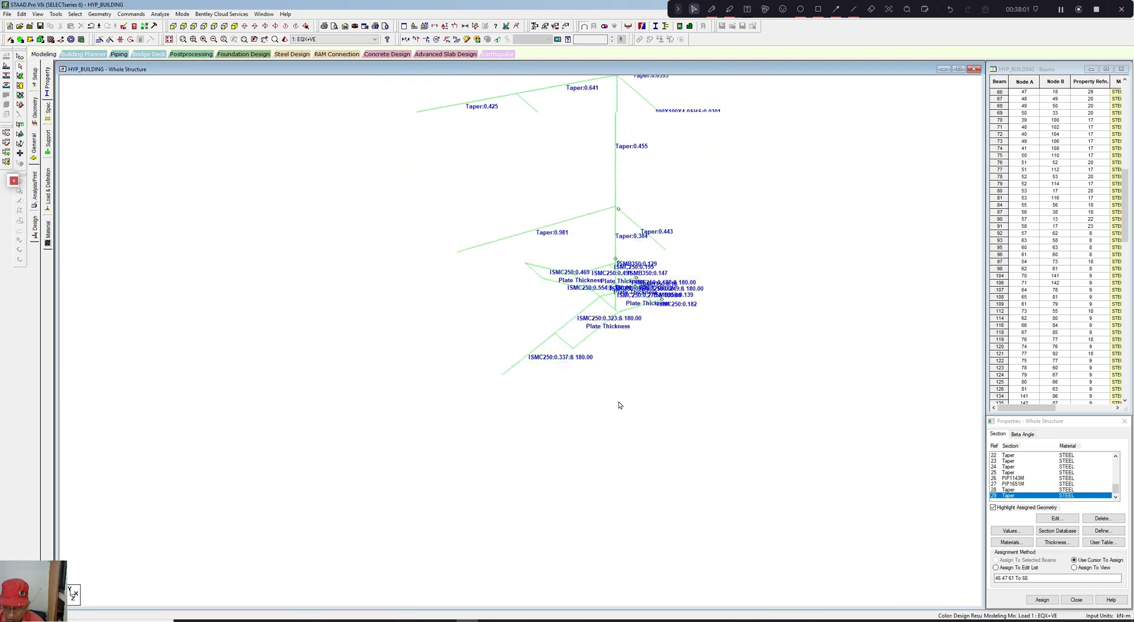
scroll(619, 405, "up", 1)
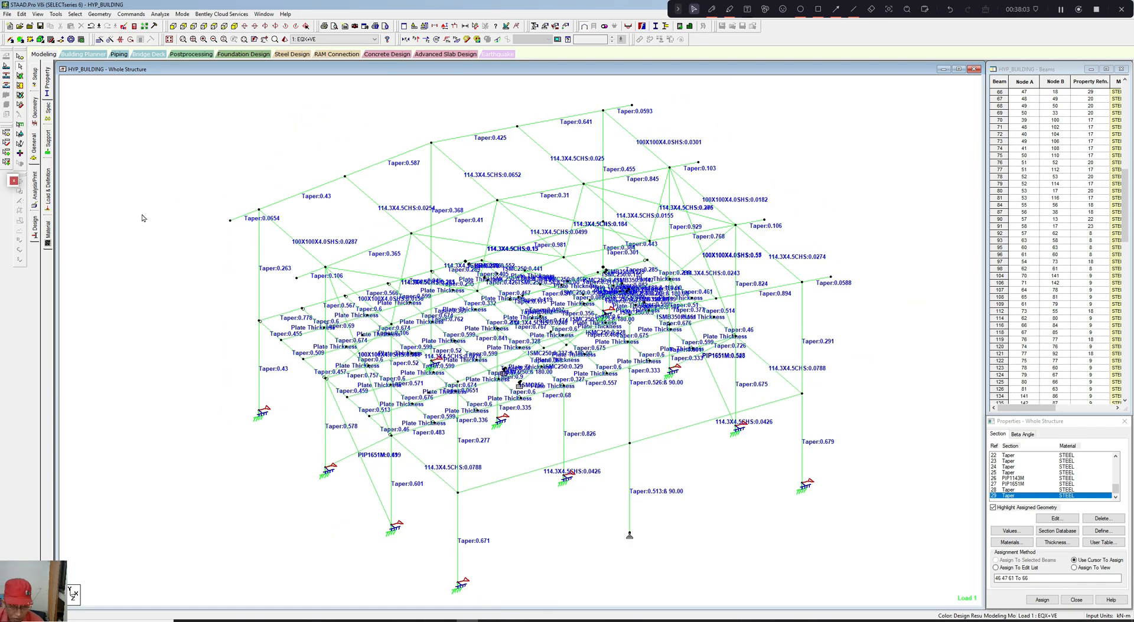
Step: Check the whole structure for failing members by selecting all failed beams by specification
left_click(56, 14)
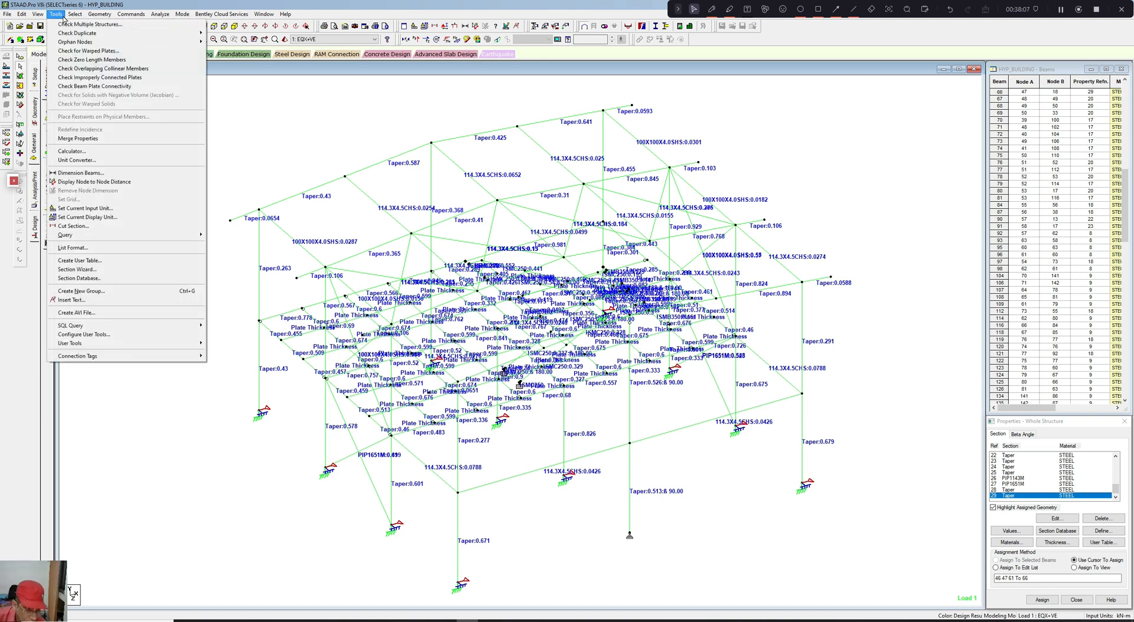
mouse_move(74, 15)
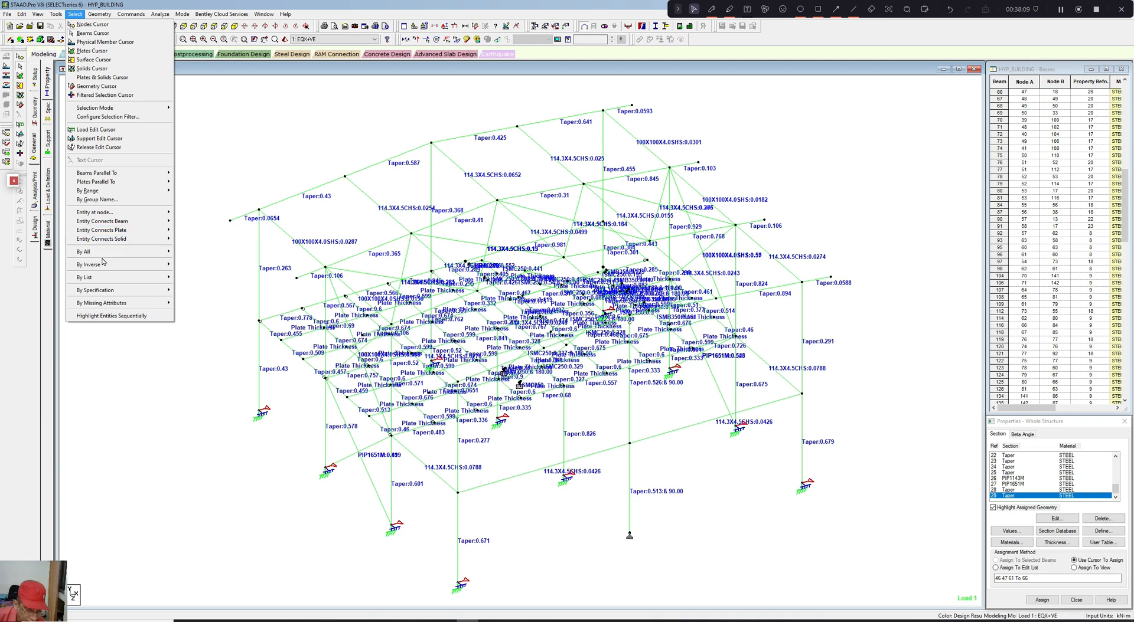
mouse_move(103, 291)
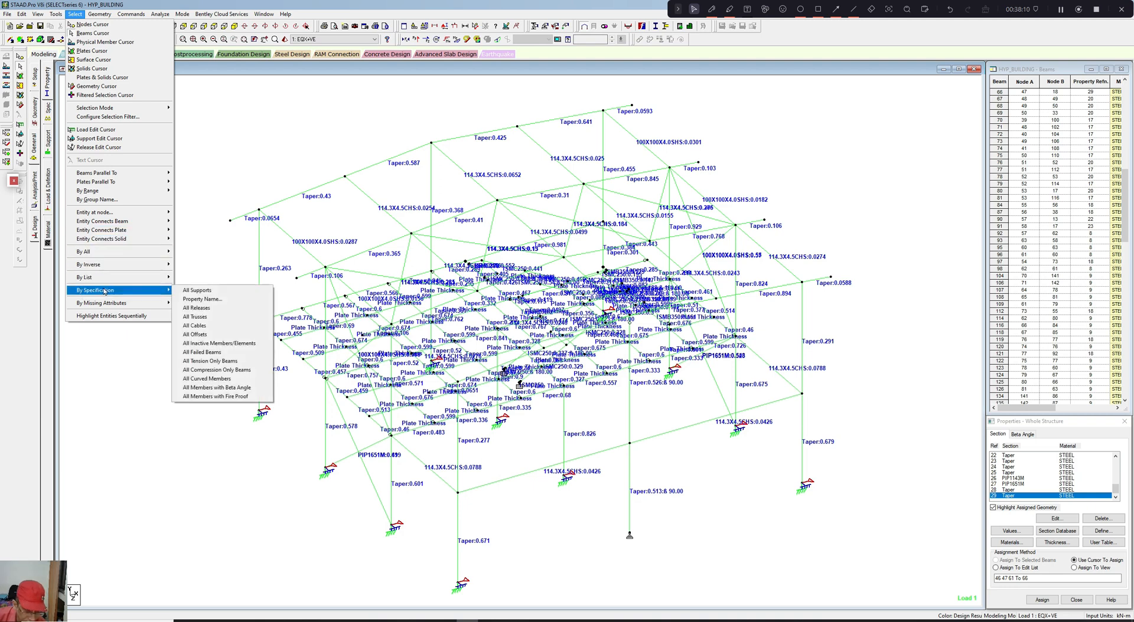
left_click(219, 353)
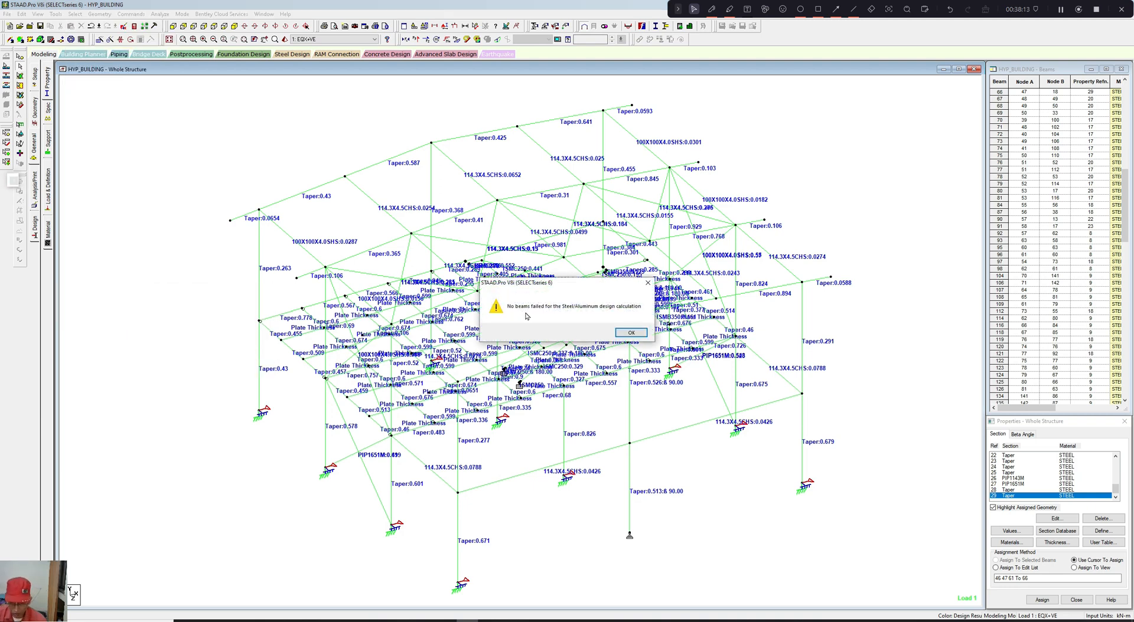
left_click(629, 333)
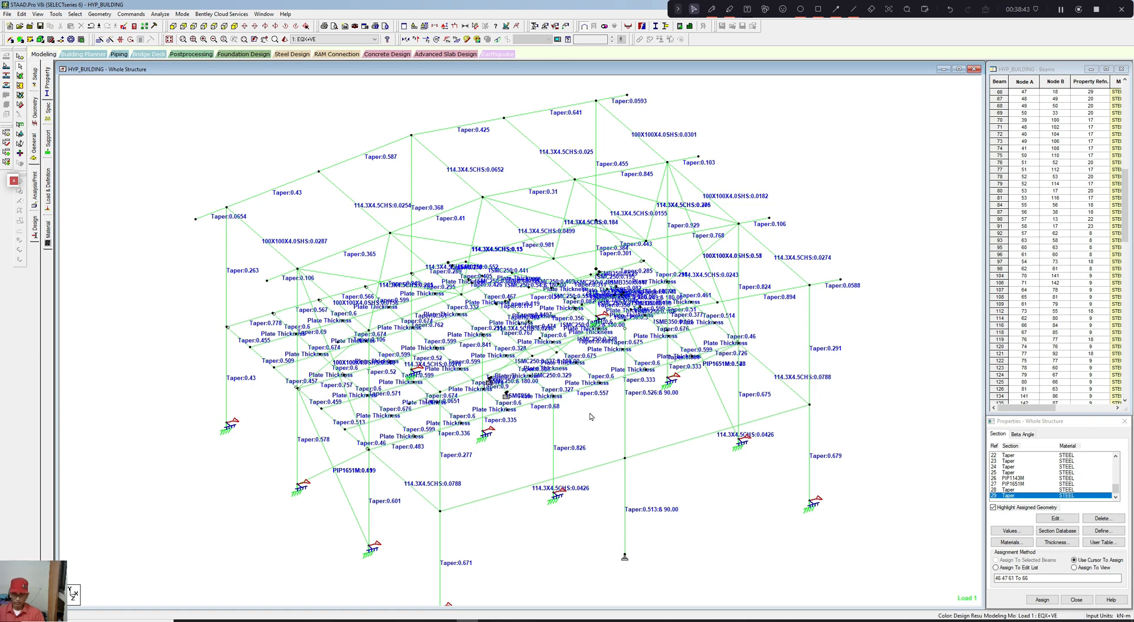
middle_click_drag(588, 274, 589, 262)
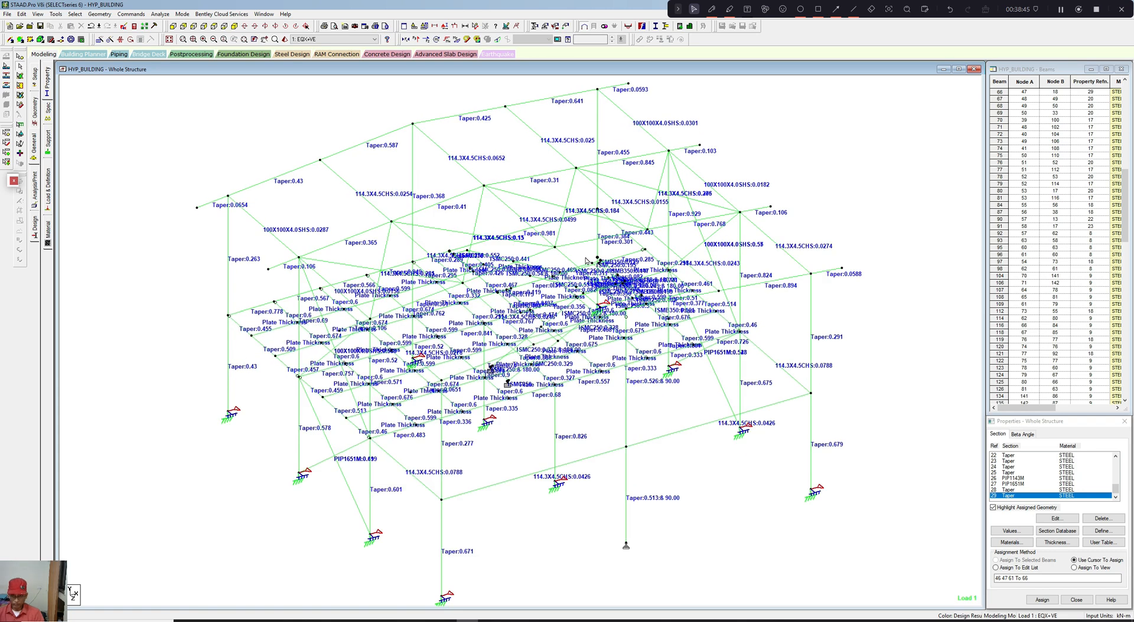